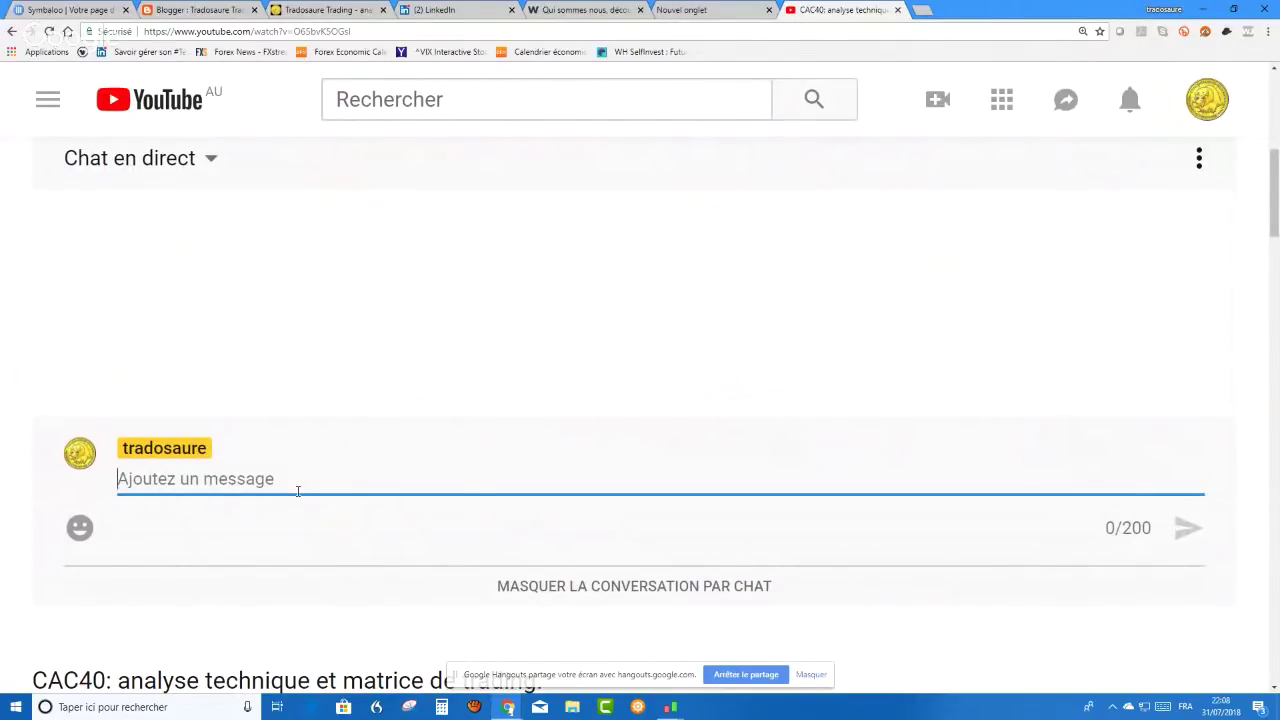
- Post the greeting 'Salut à tous' in the YouTube live chat
text(Salut )
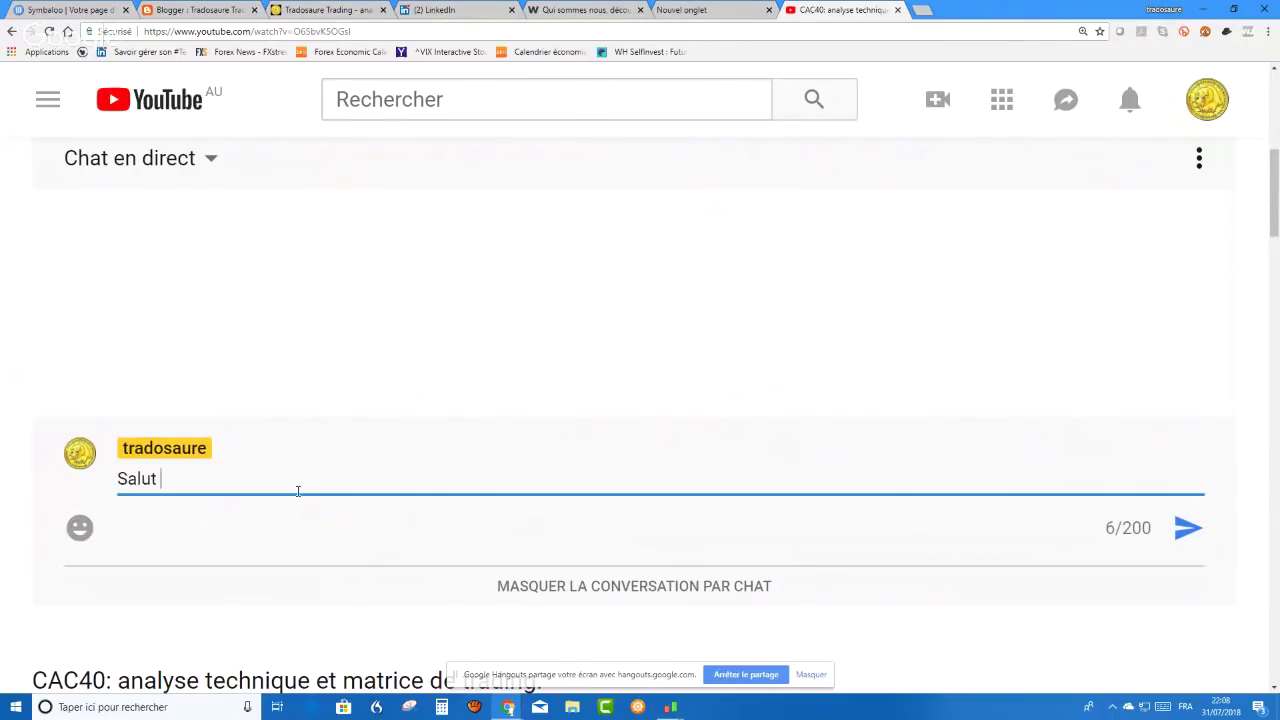
text(à)
text(tous)
key(Return)
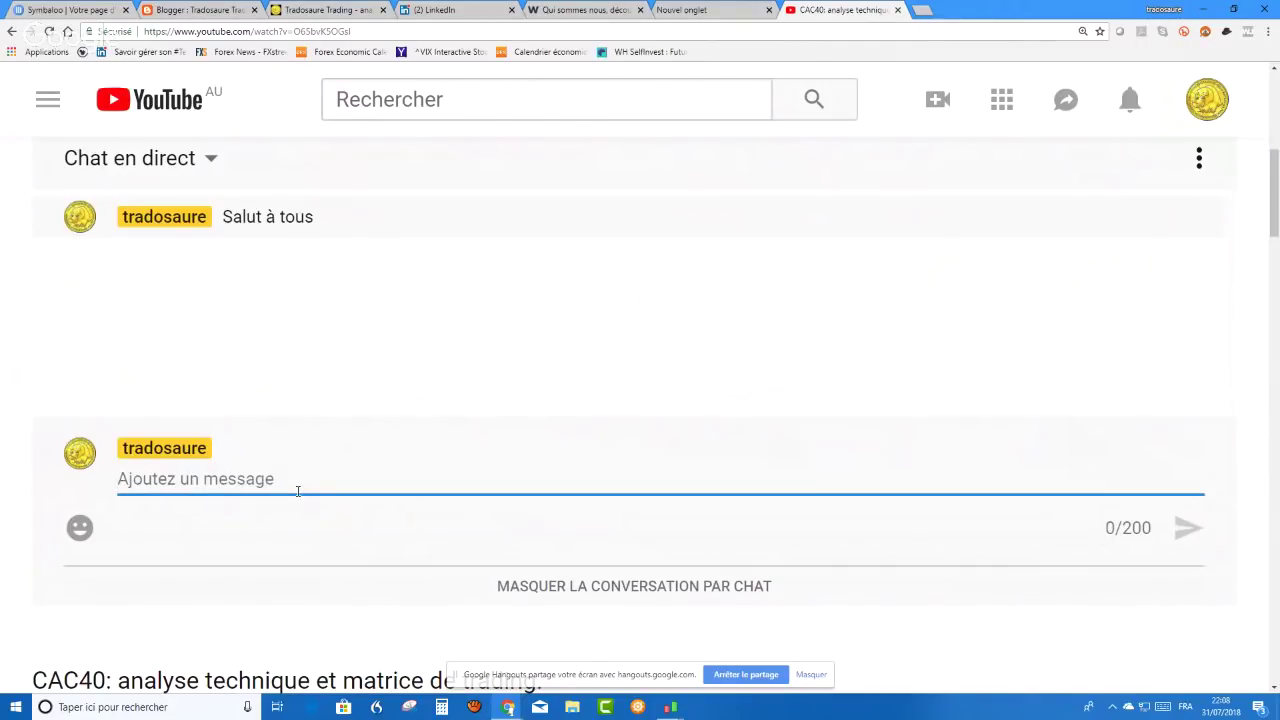
- Draft the follow-up chat message 'Alors on m'a demandé'
scroll(672, 603, down, 1)
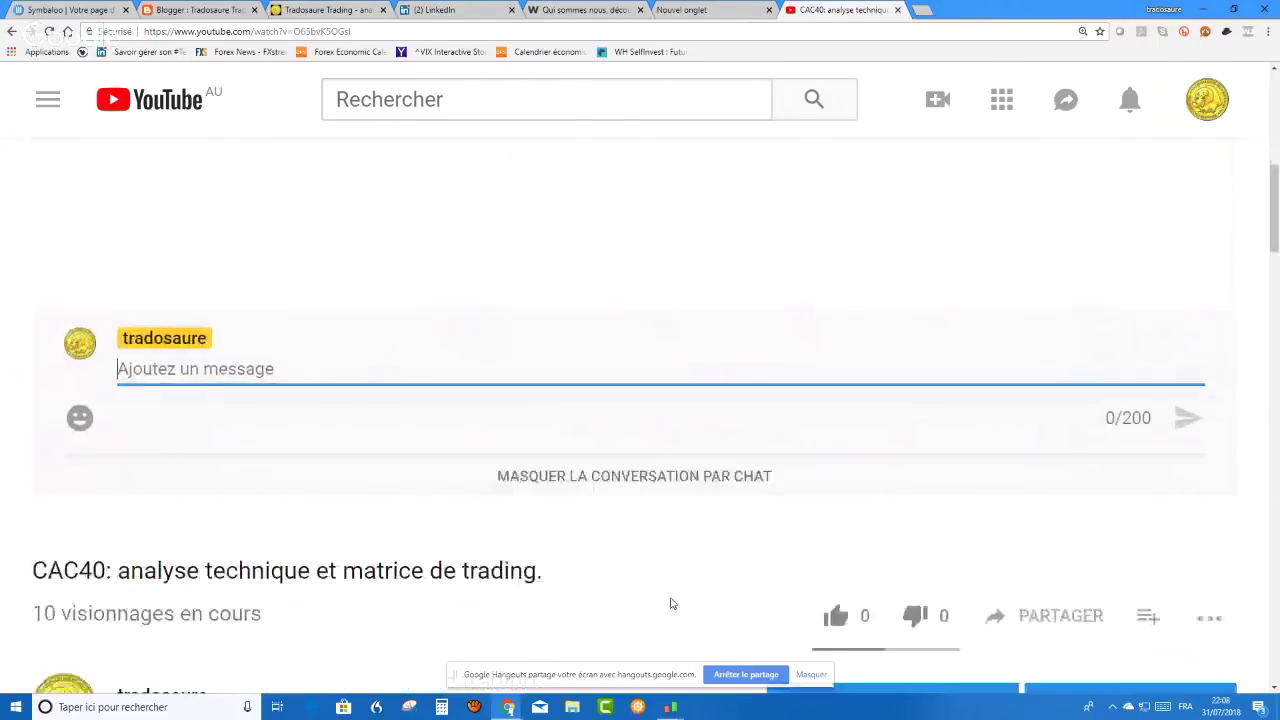
scroll(757, 614, down, 2)
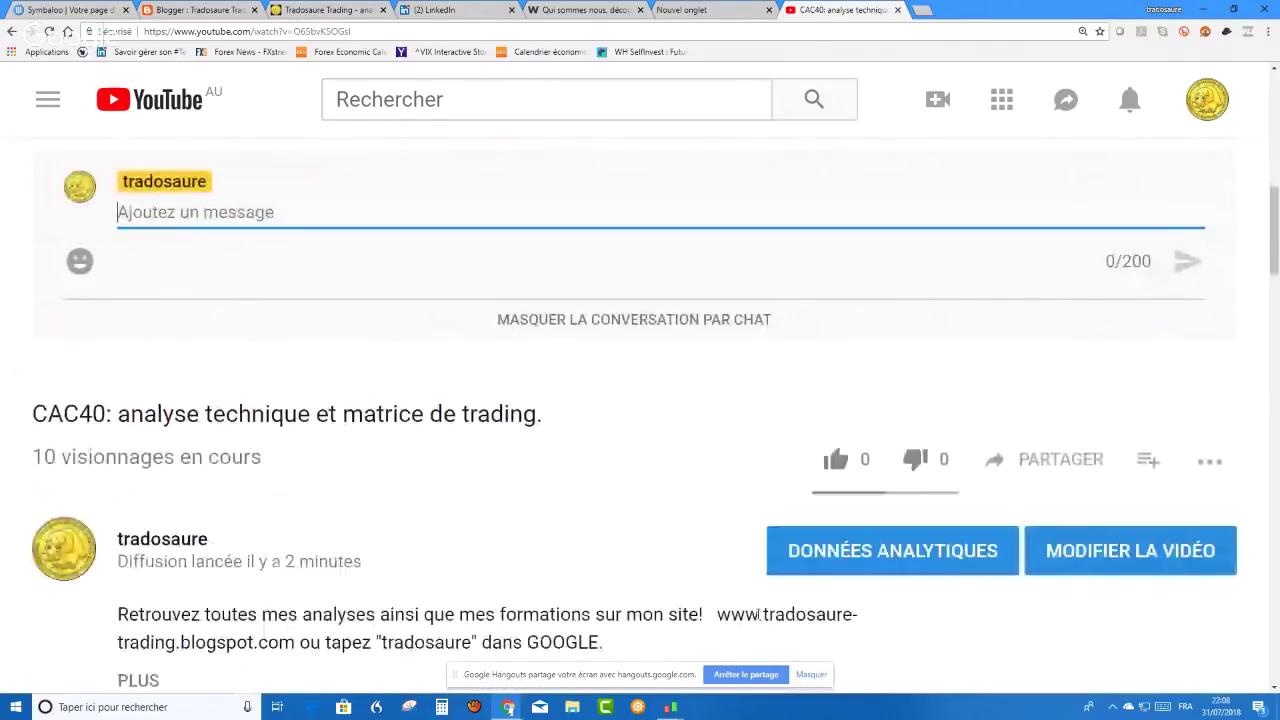
scroll(757, 614, down, 2)
scroll(743, 606, up, 7)
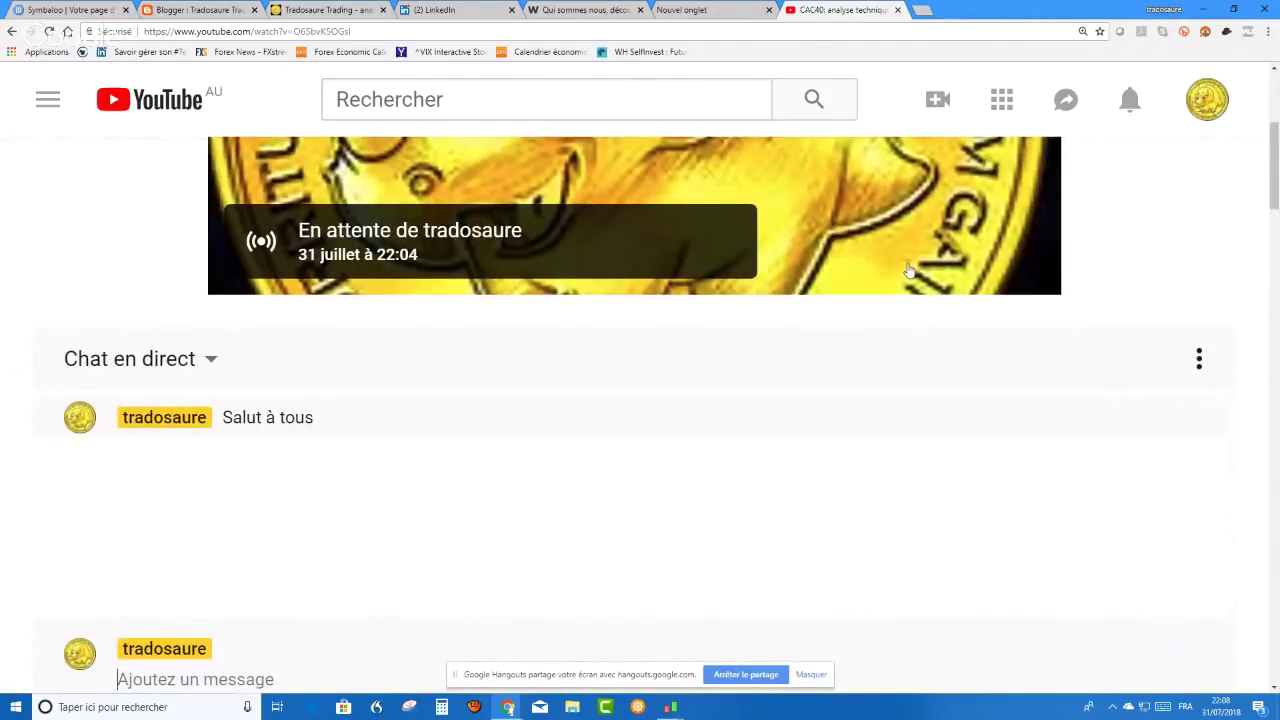
mouse_move(908, 268)
scroll(1053, 346, down, 1)
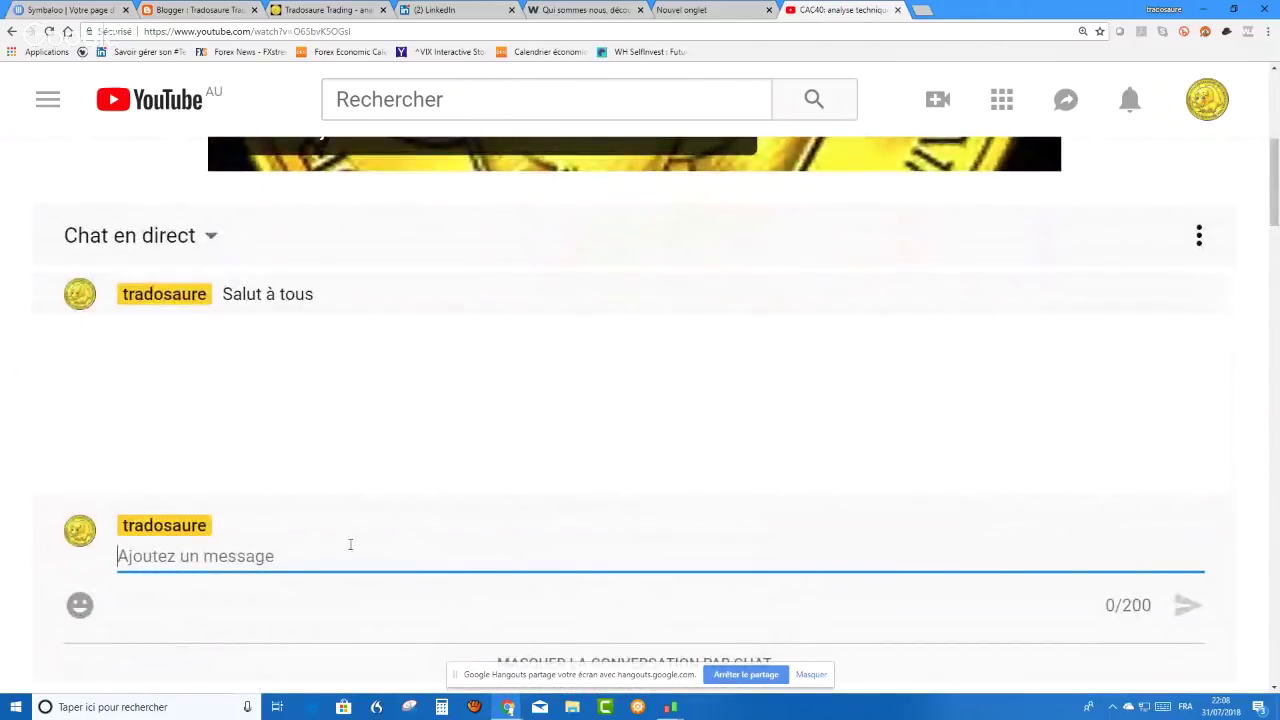
text(Alors on)
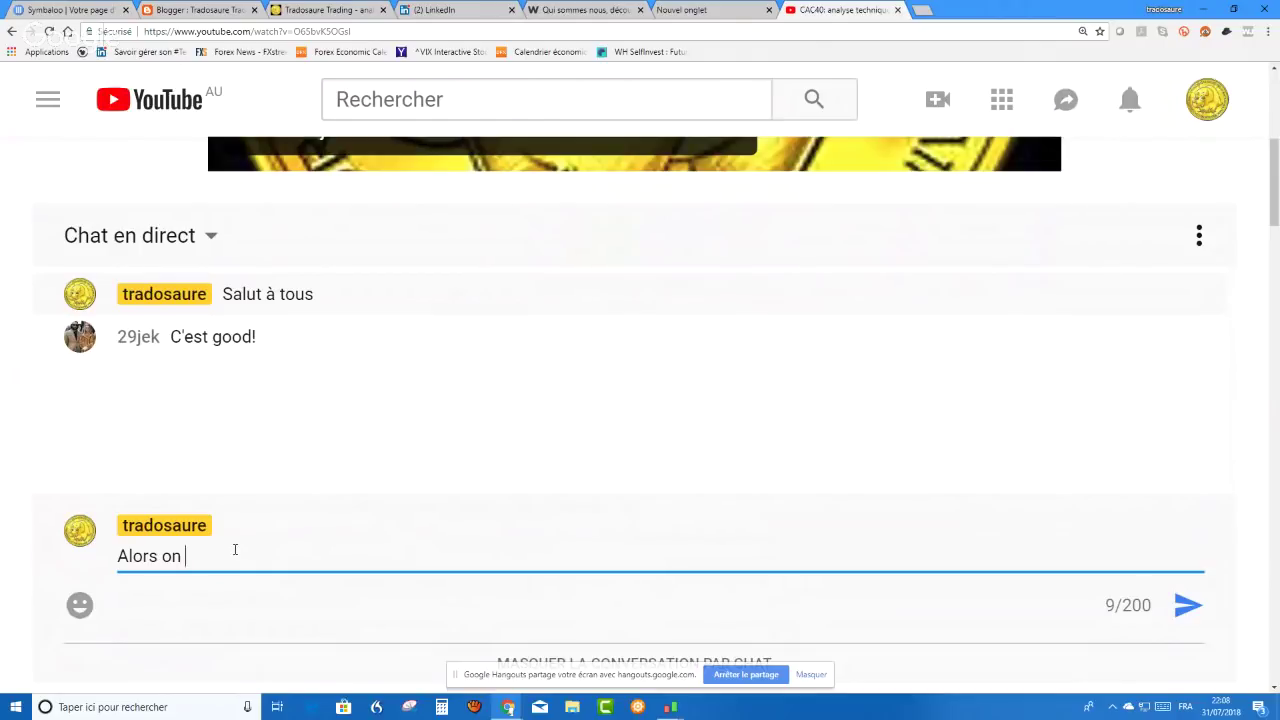
text(m'a demandé)
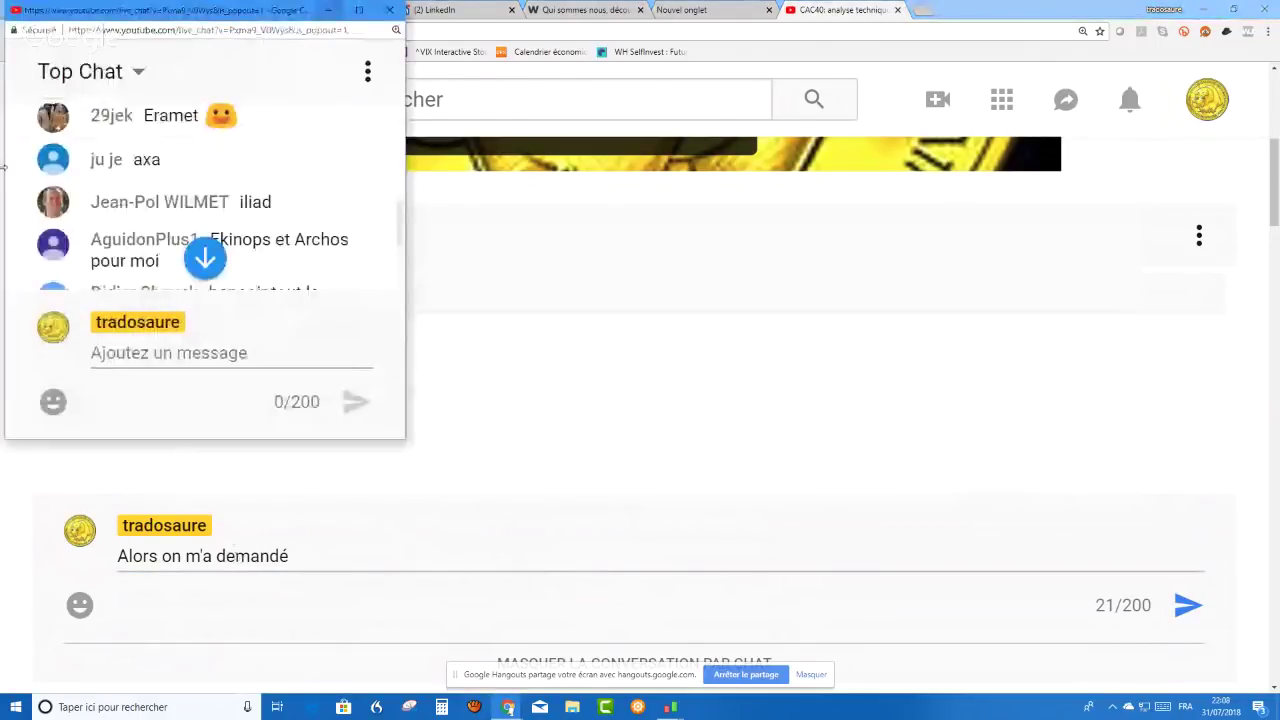
- Read viewers' stock requests in the Top Chat popout, then show the ProRealTime window previews
scroll(145, 230, up, 1)
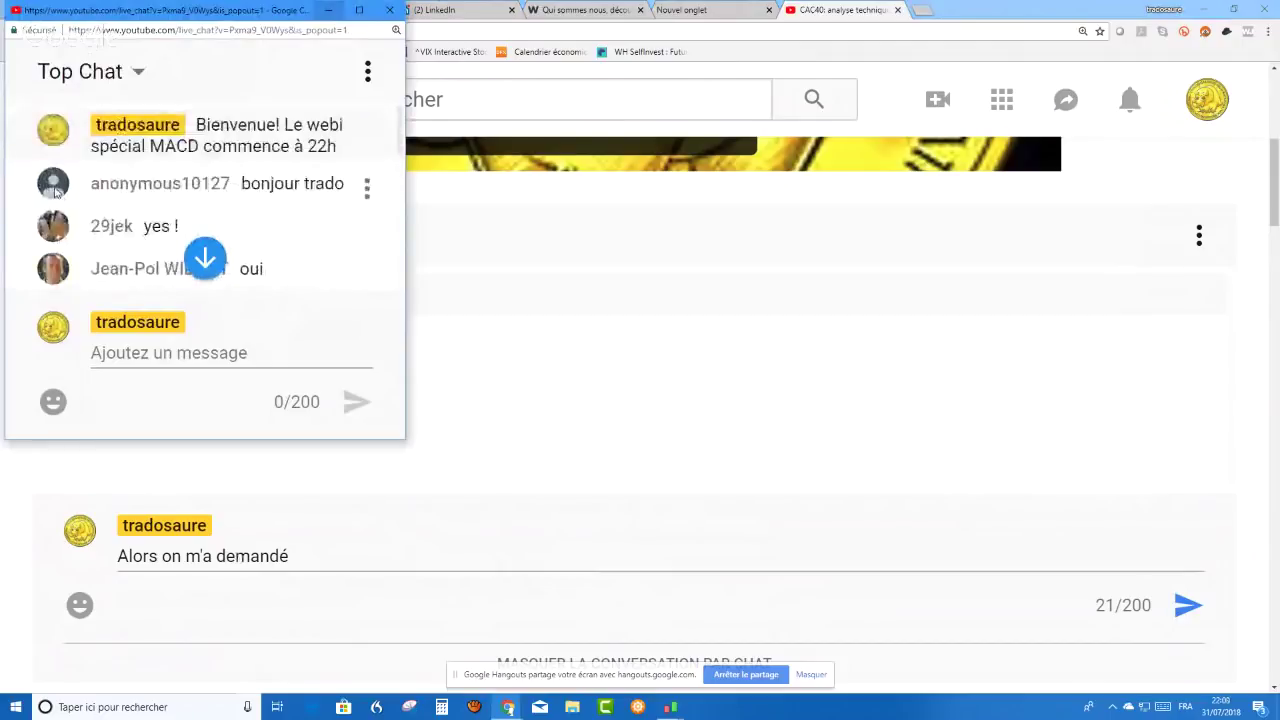
scroll(55, 190, down, 2)
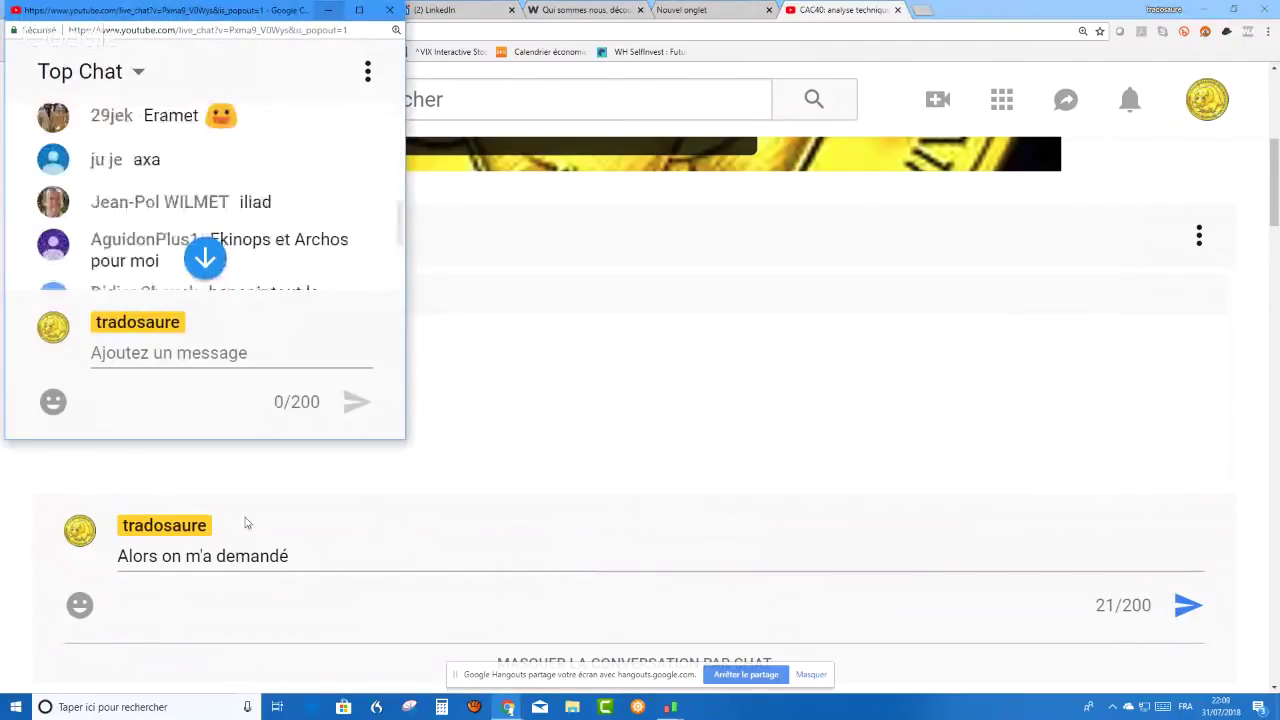
click(290, 556)
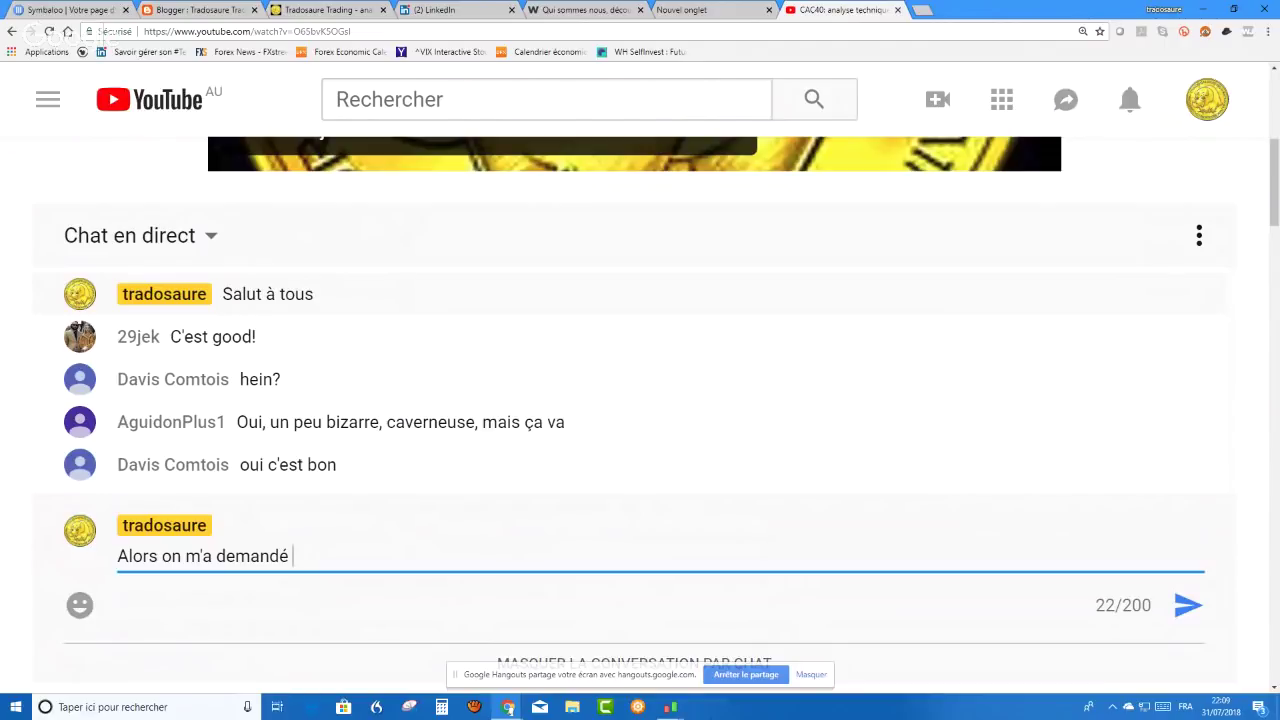
click(672, 709)
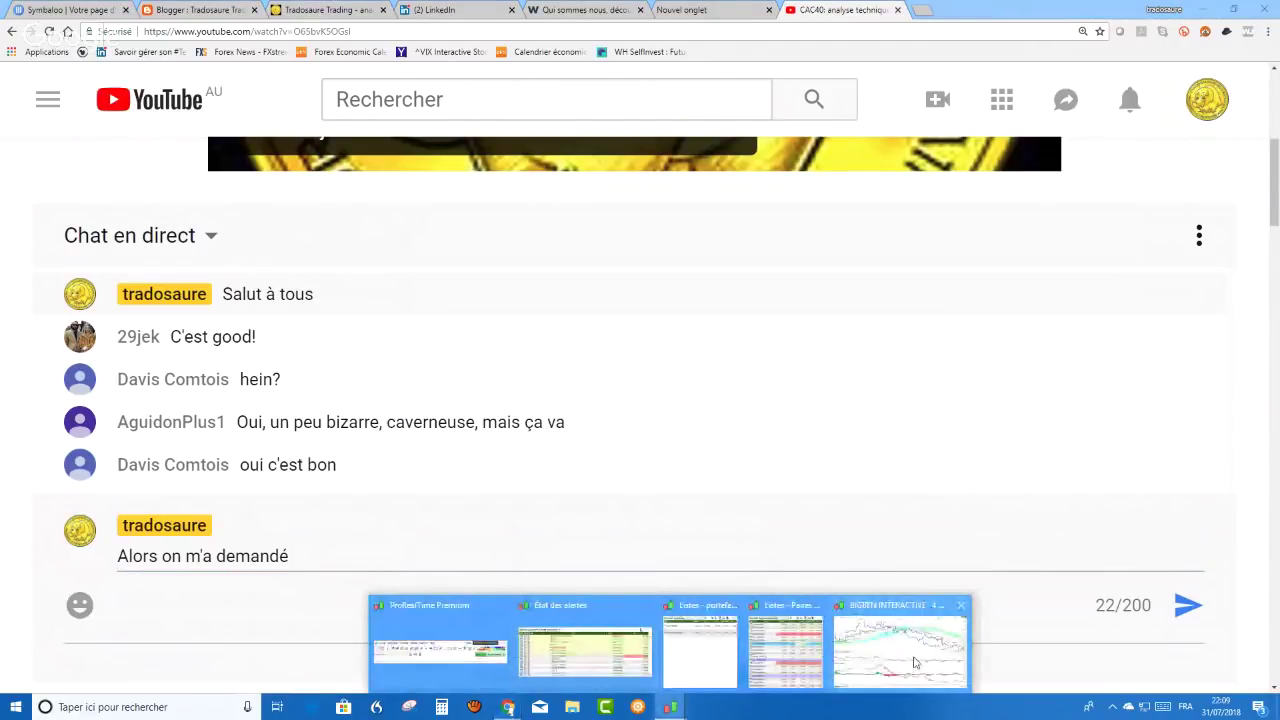
- Replace BIGBEN INTERACTIVE with ERAMET (ERA) by searching 'era' in ProRealTime
mouse_move(913, 662)
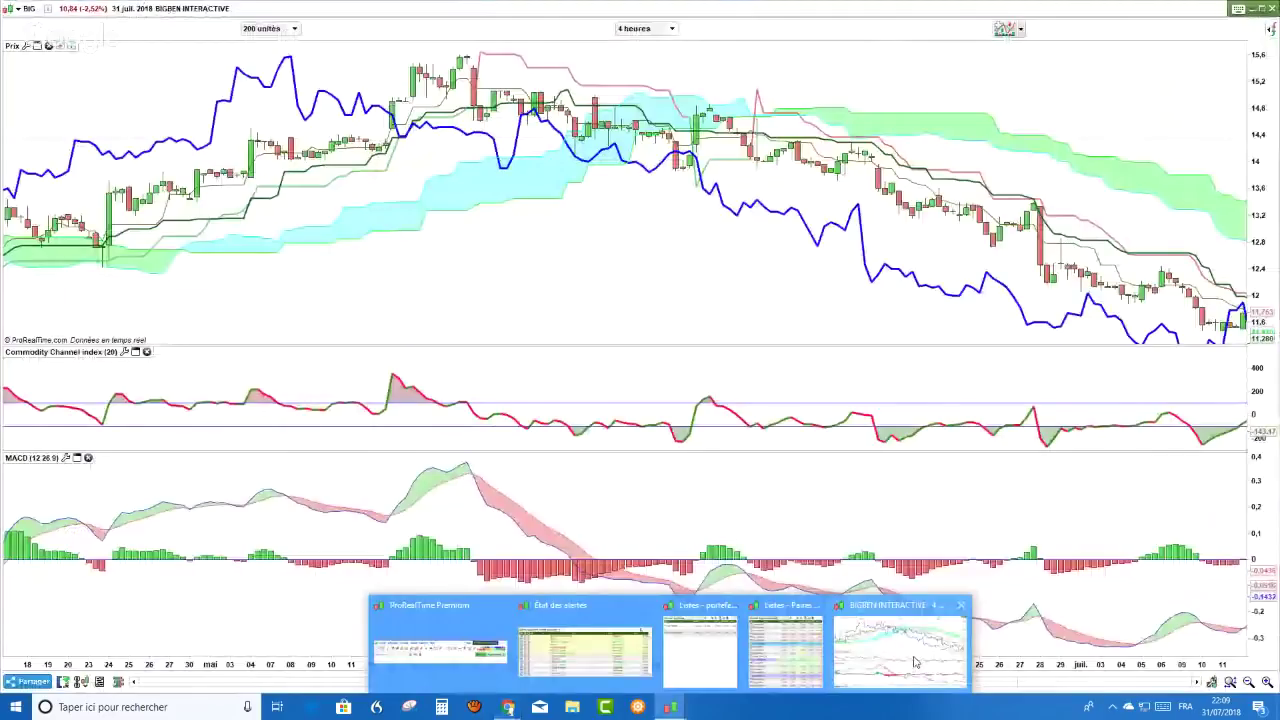
key(alt+Tab)
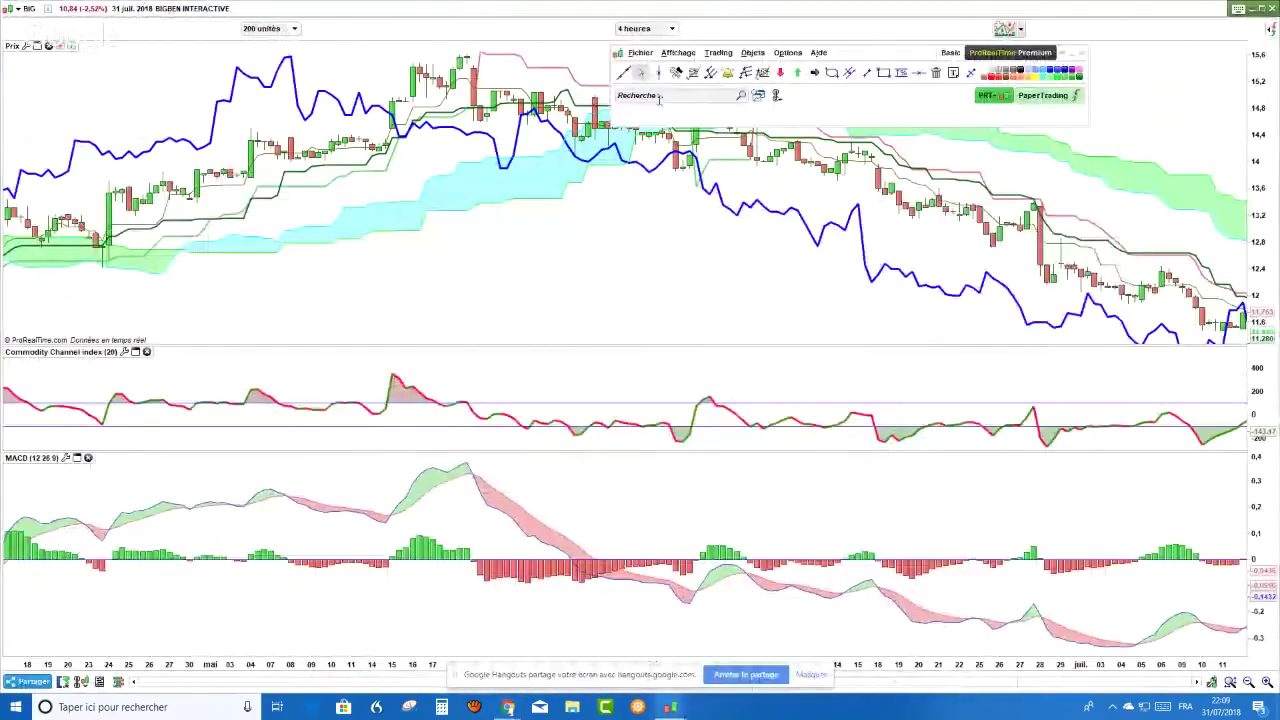
click(659, 96)
text(era)
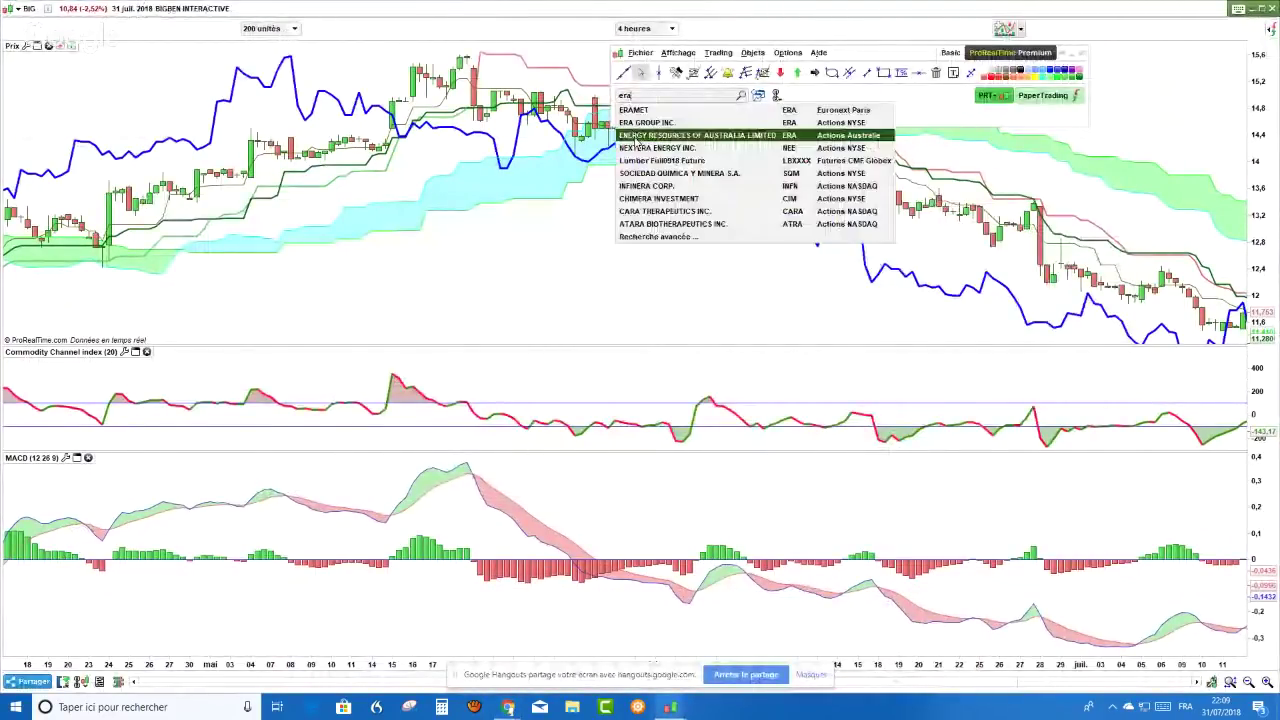
key(Return)
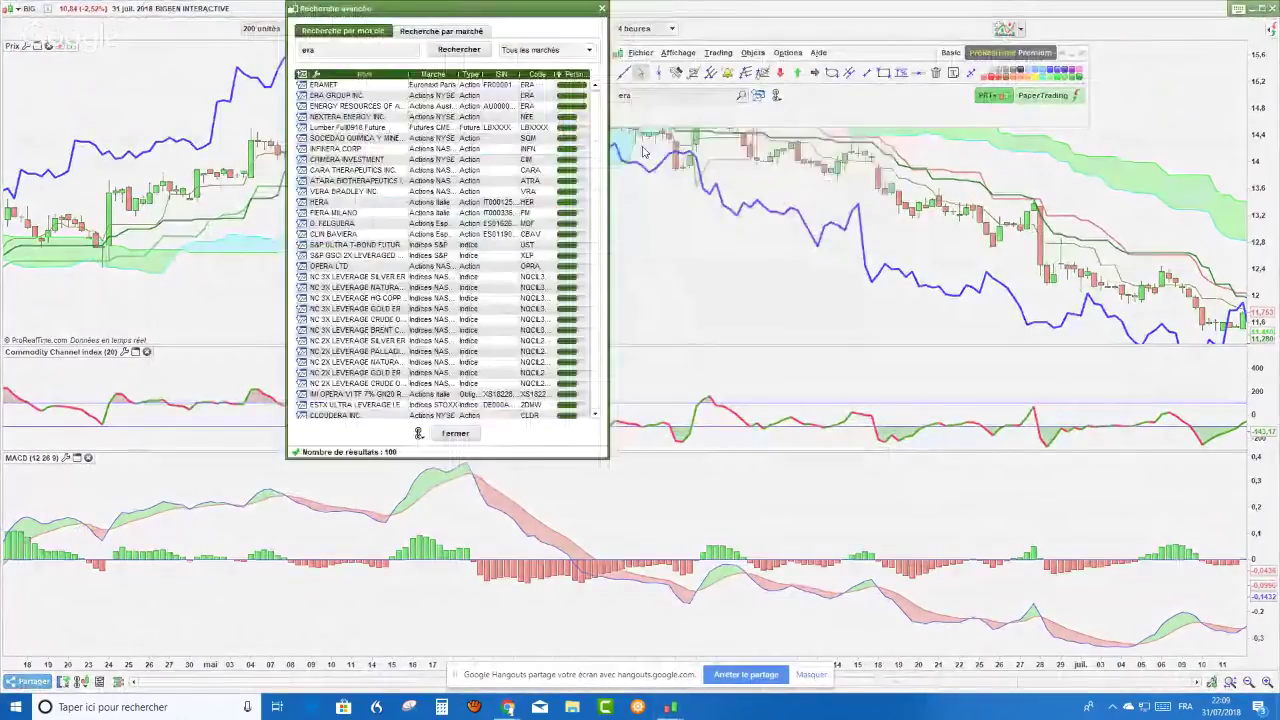
key(Return)
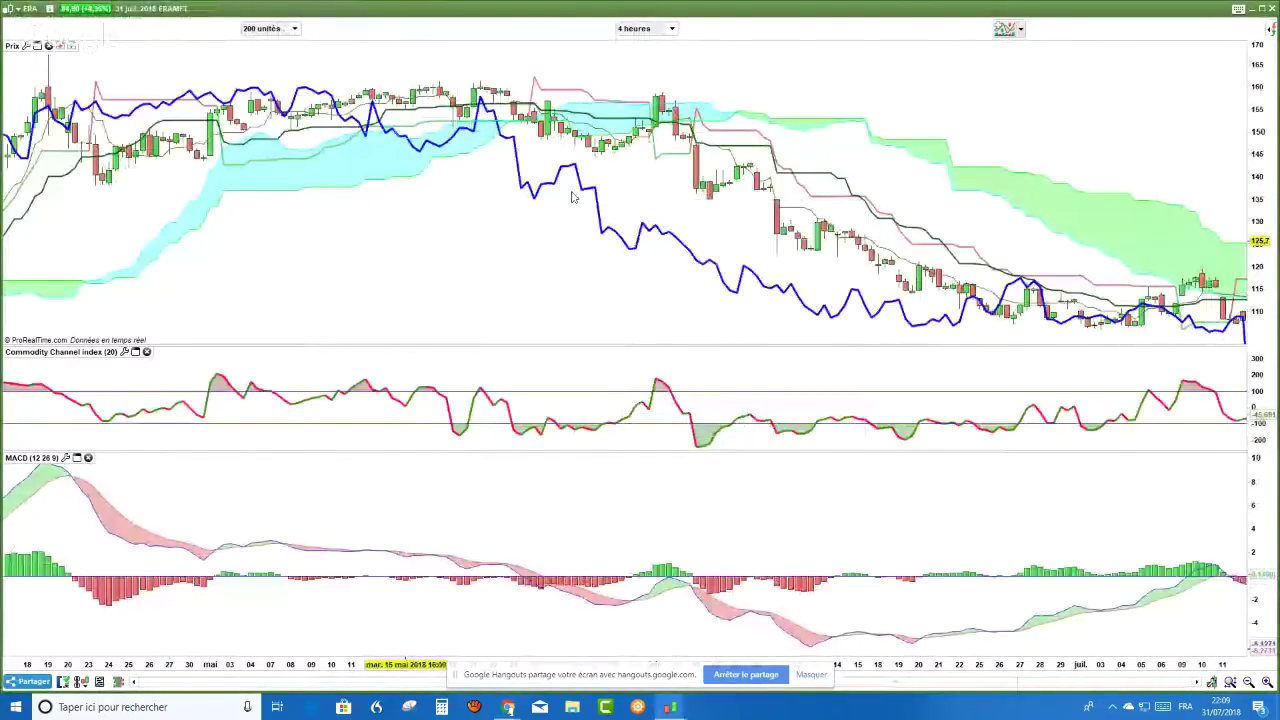
- Switch the ERAMET chart to the weekly (Hebdo) timeframe, showing the latest weeks
click(645, 28)
click(640, 300)
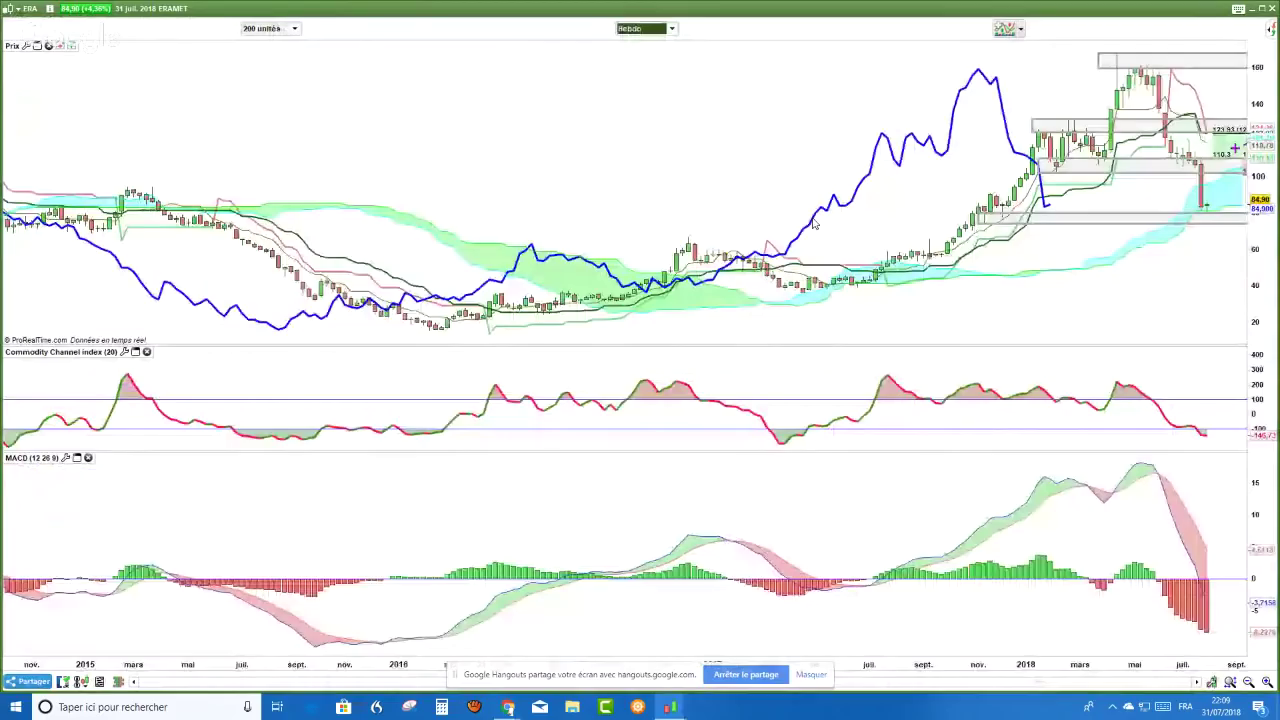
drag(1068, 207, 944, 228)
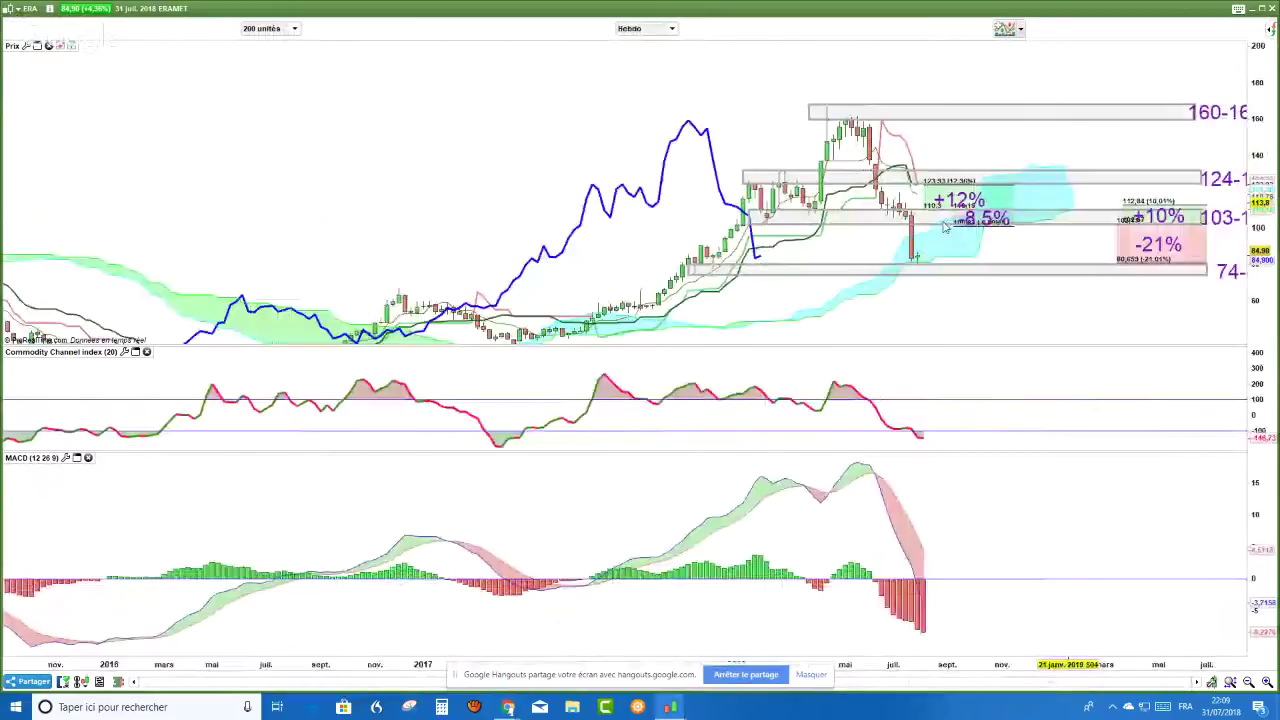
scroll(944, 228, up, 2)
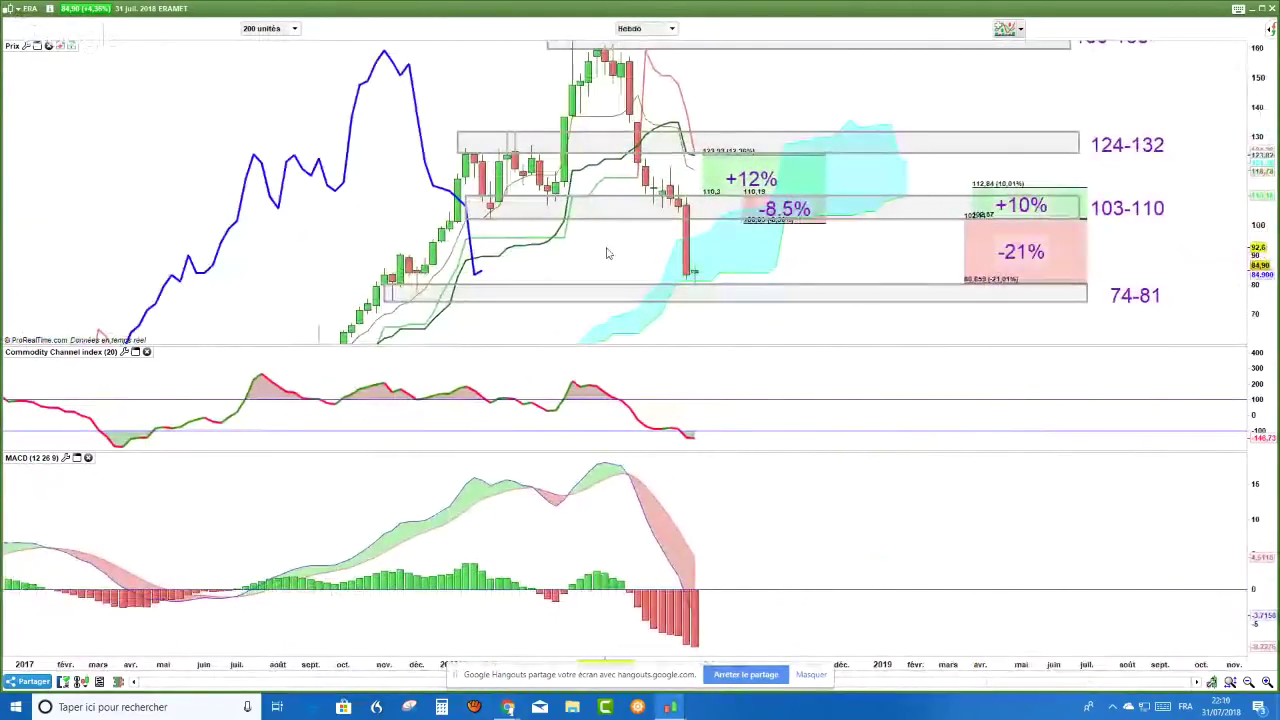
- Maximise the price panel, stretch its scale and delete the red indicator line
click(37, 45)
scroll(1080, 486, up, 3)
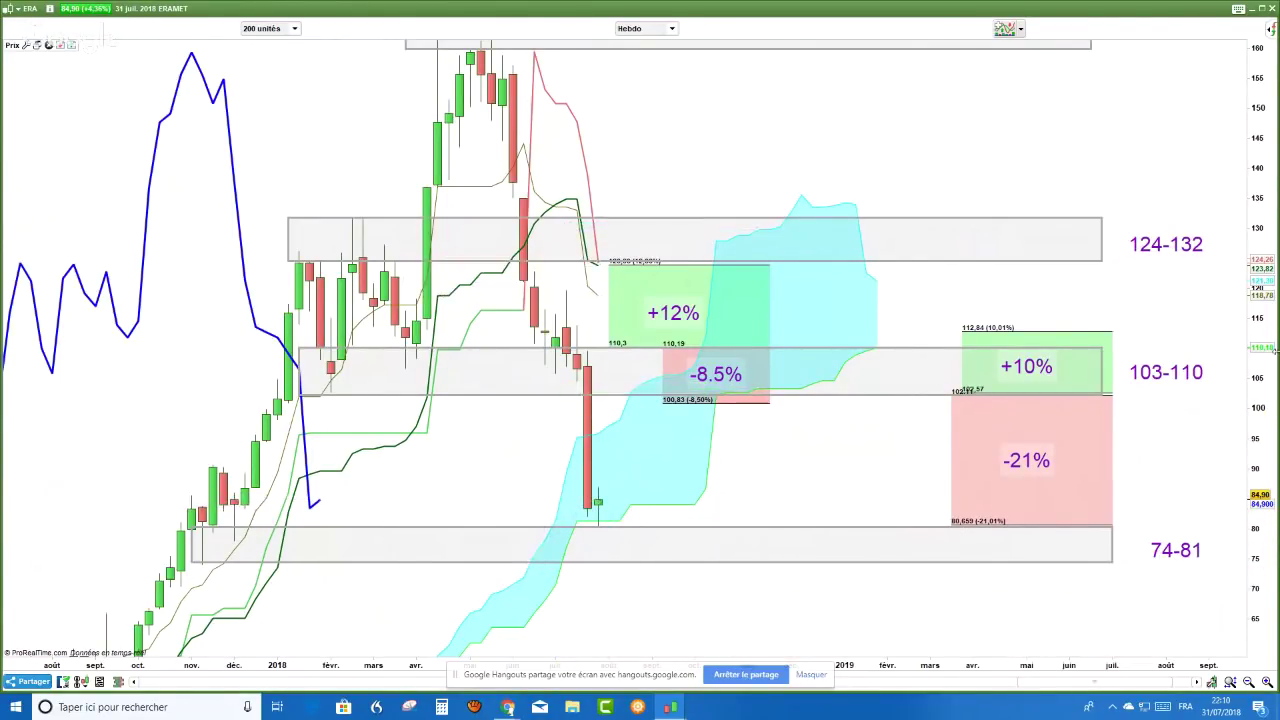
drag(1264, 203, 1256, 176)
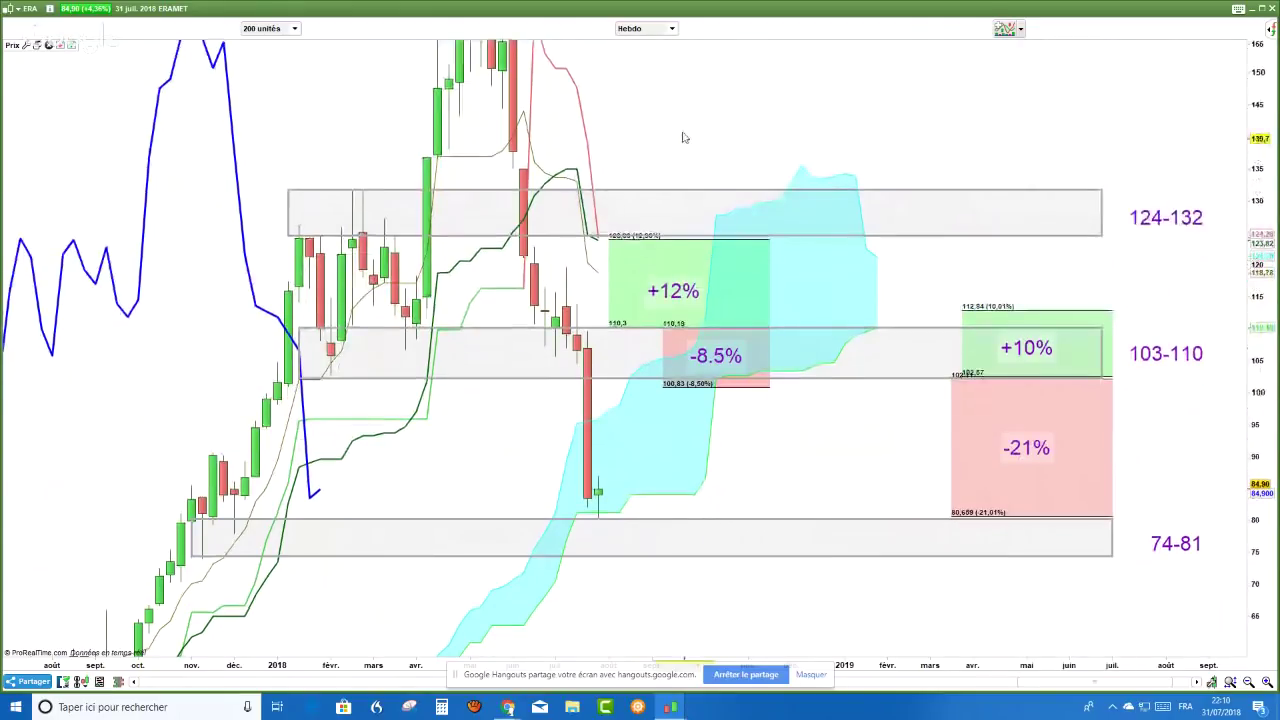
right_click(591, 140)
click(603, 157)
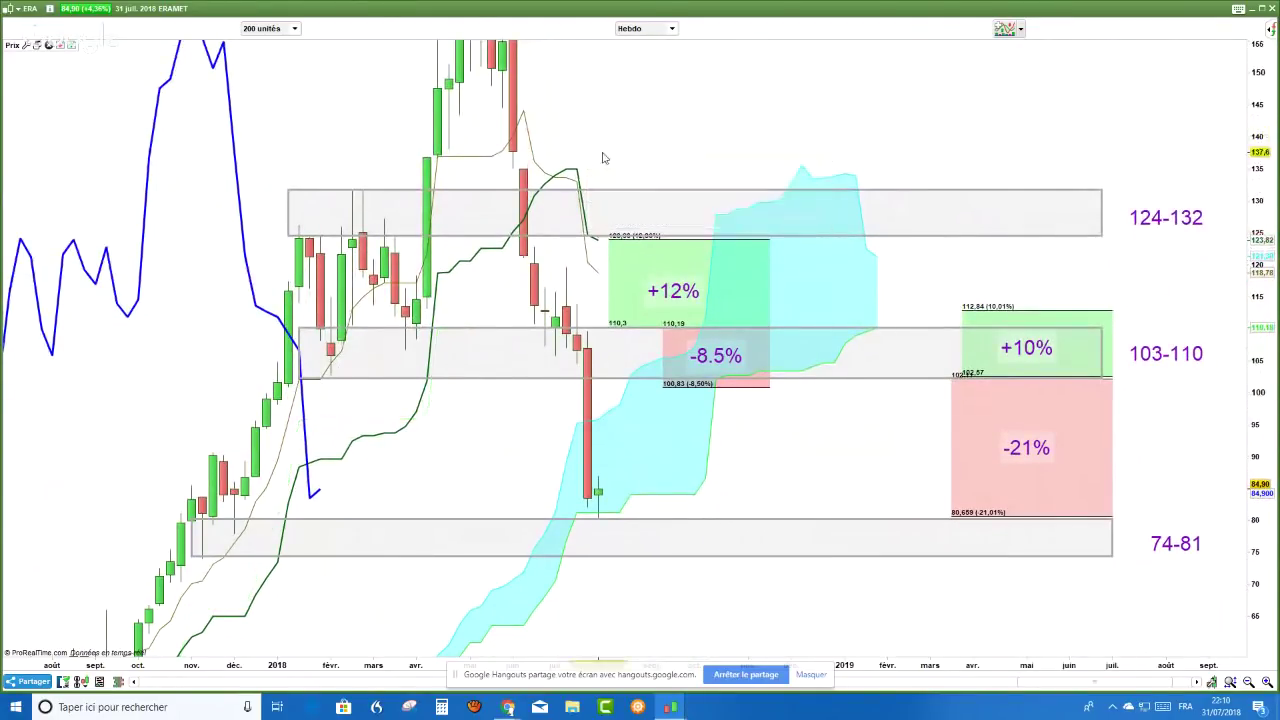
- Delete all drawn objects from the weekly ERAMET chart
right_click(738, 145)
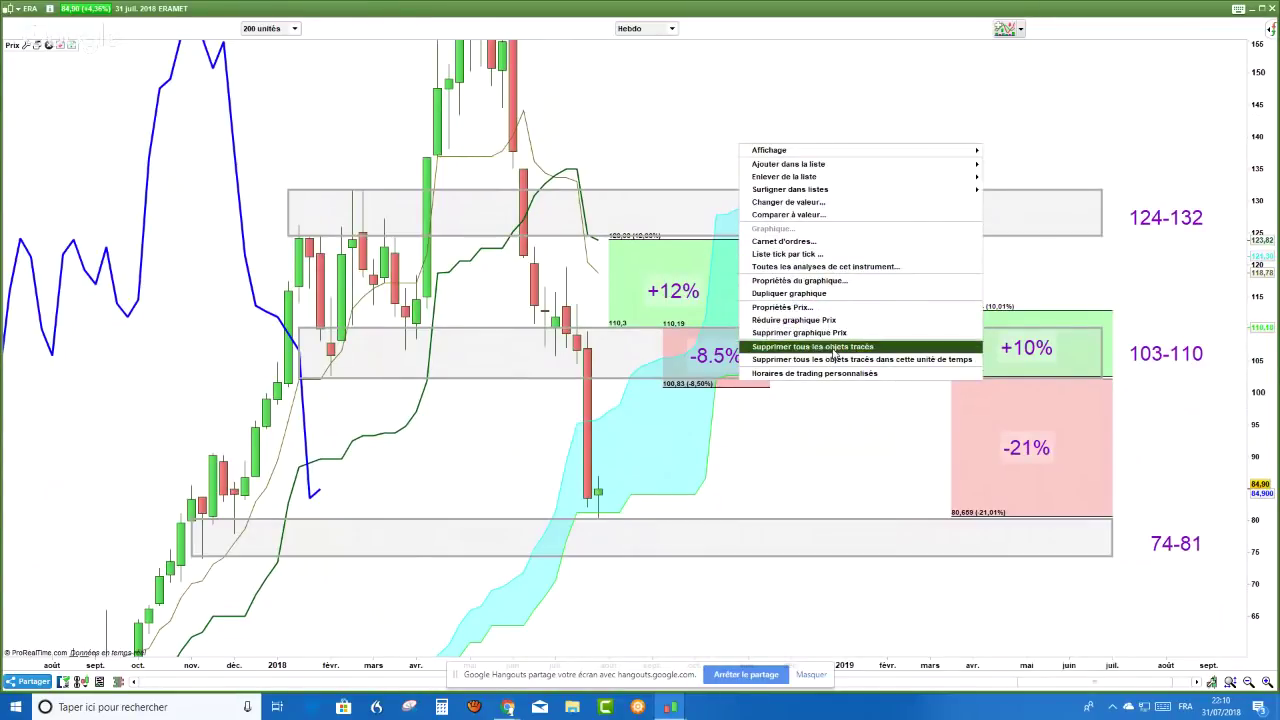
click(833, 347)
click(634, 371)
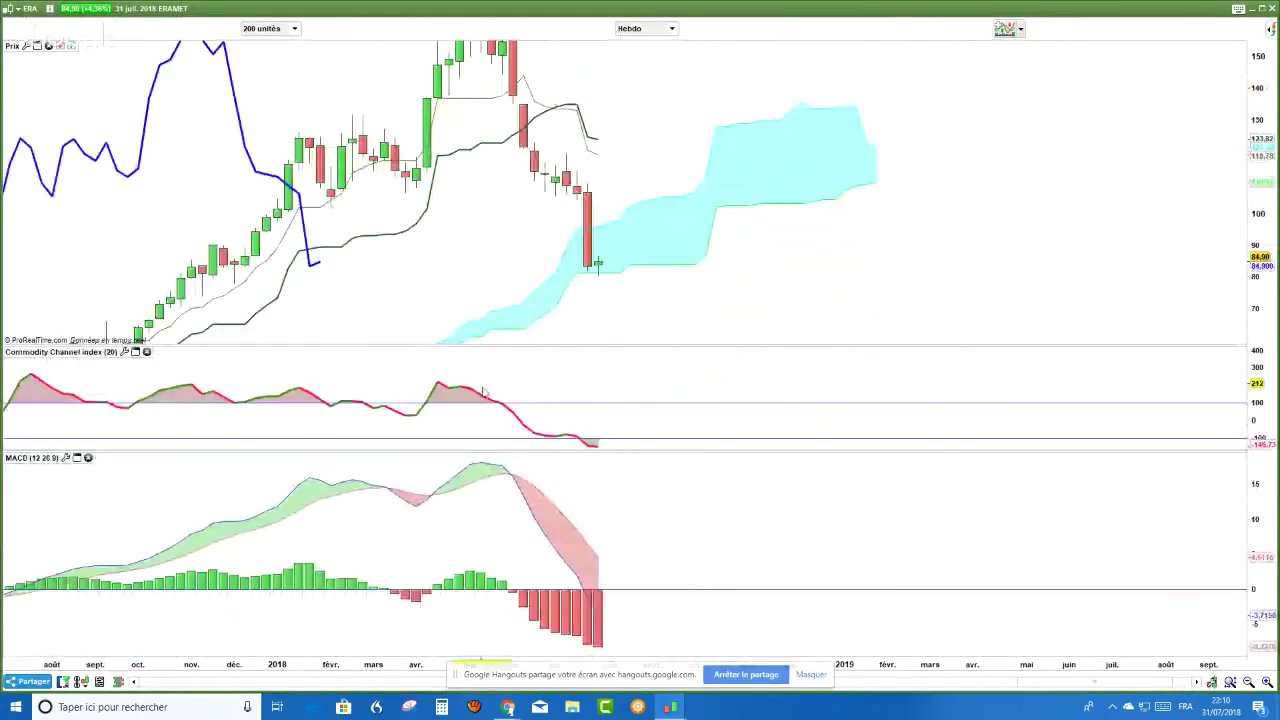
- Zoom out and rescale the price panel to 20–200 and the MACD panel
scroll(483, 392, down, 2)
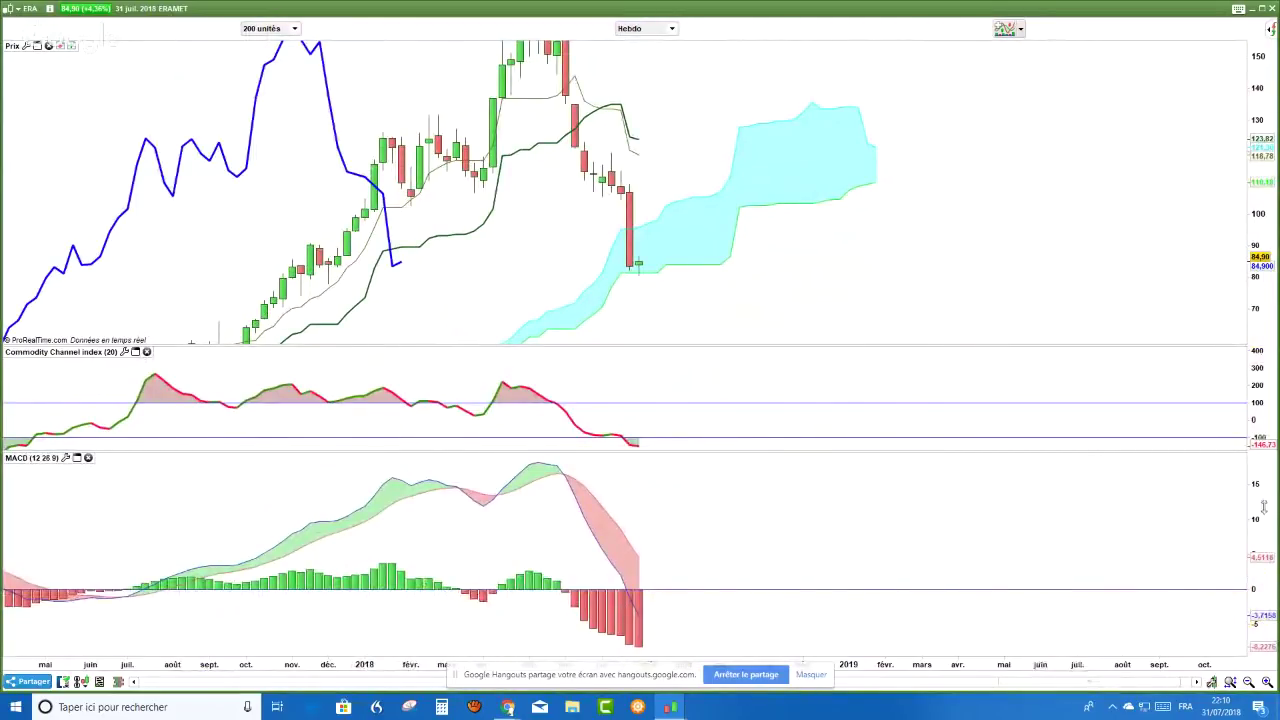
drag(1262, 492, 1268, 594)
drag(1258, 327, 1024, 186)
scroll(1024, 186, down, 1)
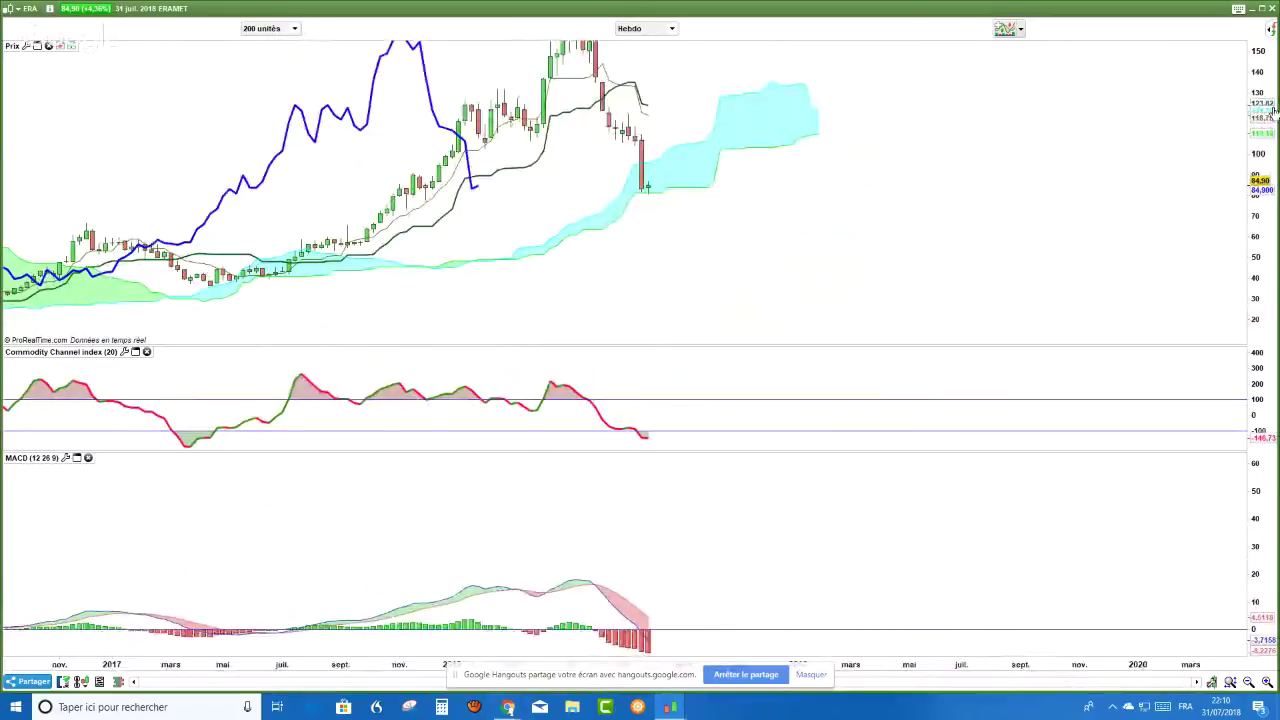
drag(1258, 92, 1259, 125)
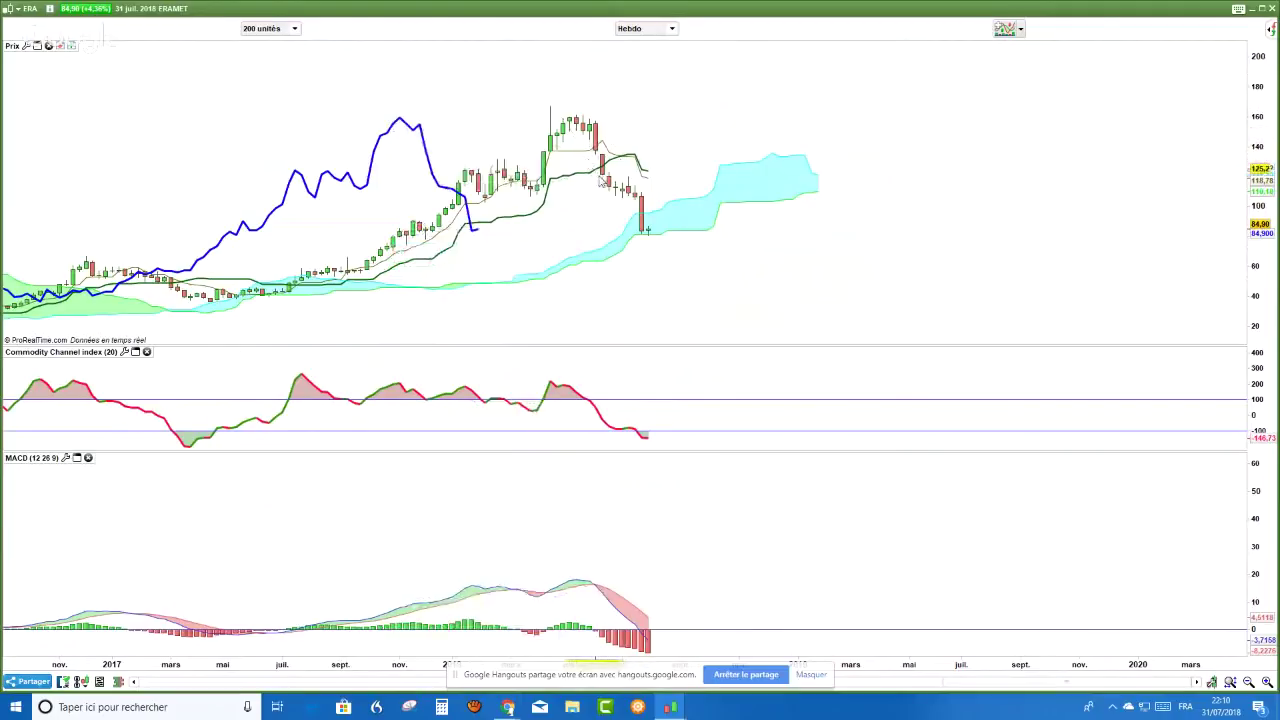
drag(1257, 570, 1257, 600)
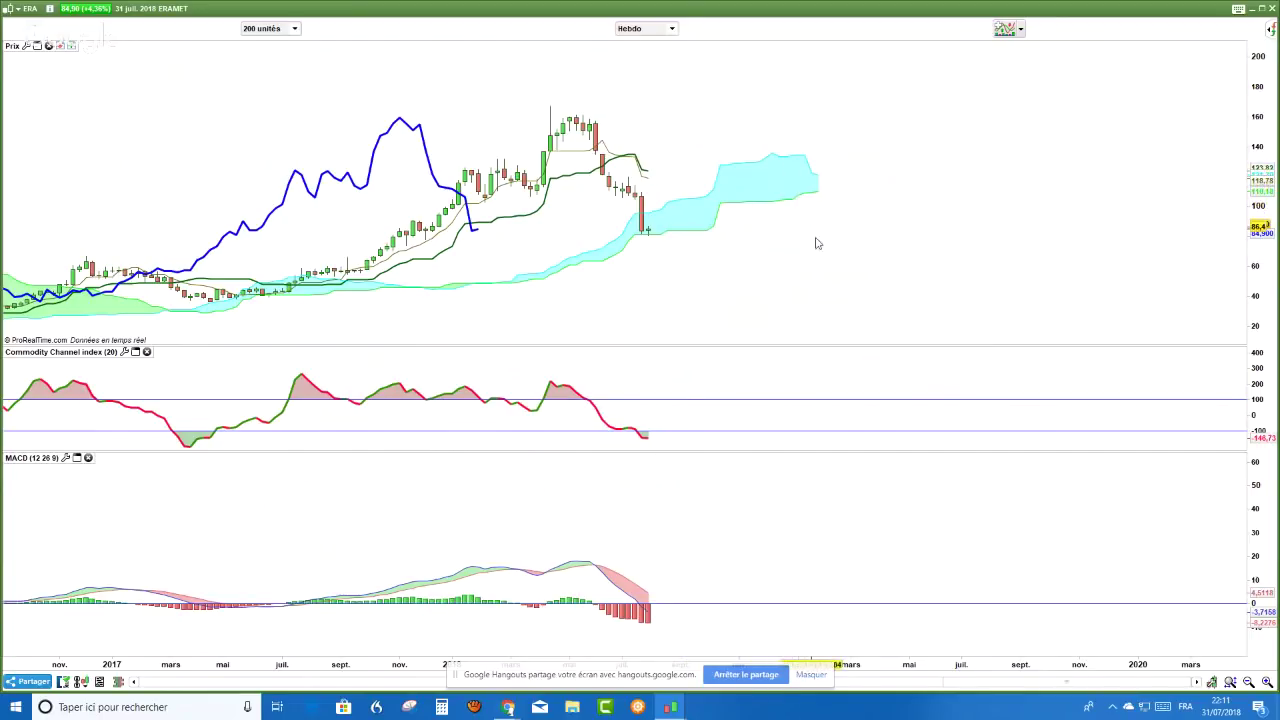
scroll(800, 270, up, 1)
scroll(800, 270, up, 1)
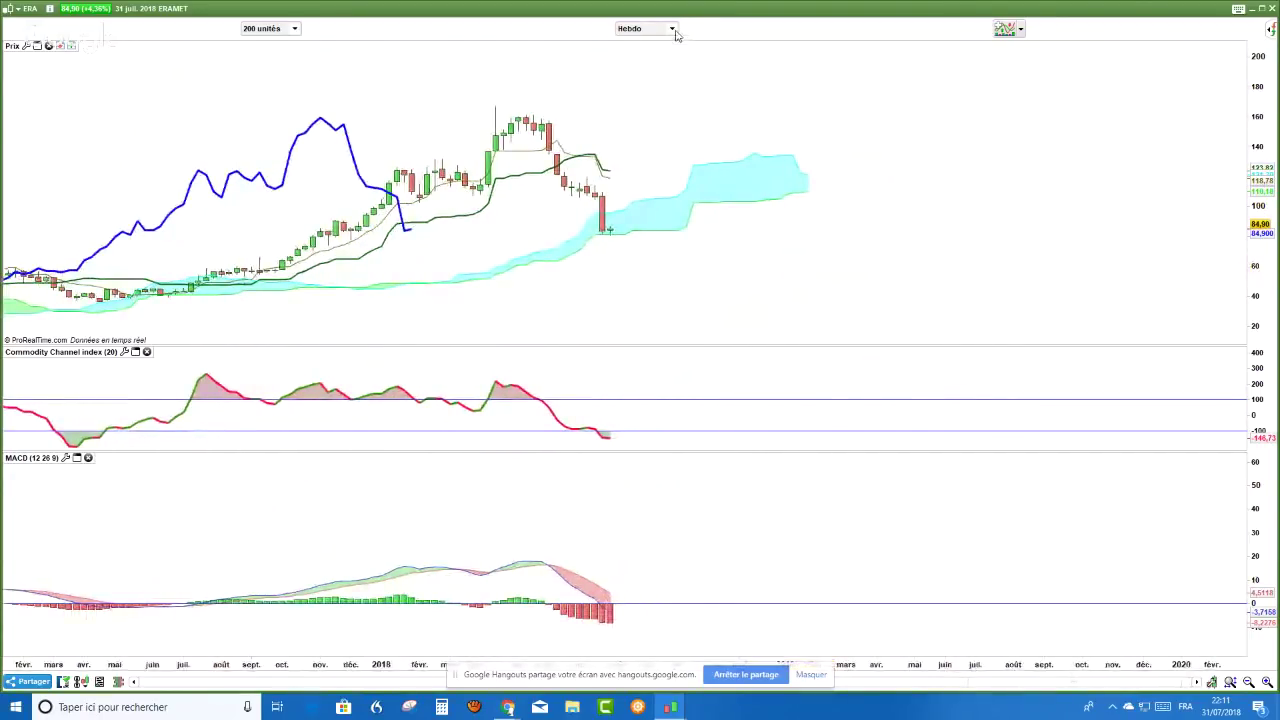
- Switch the ERAMET chart to the daily timeframe
click(672, 28)
click(645, 234)
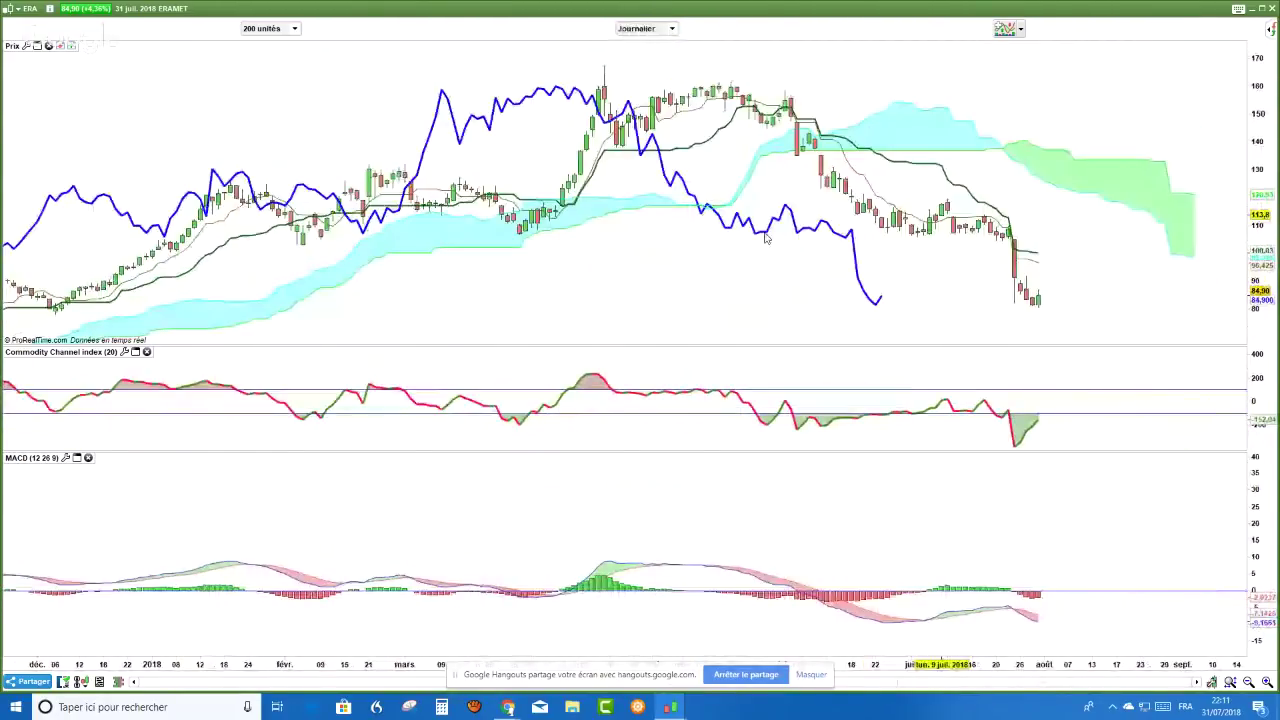
scroll(768, 238, up, 2)
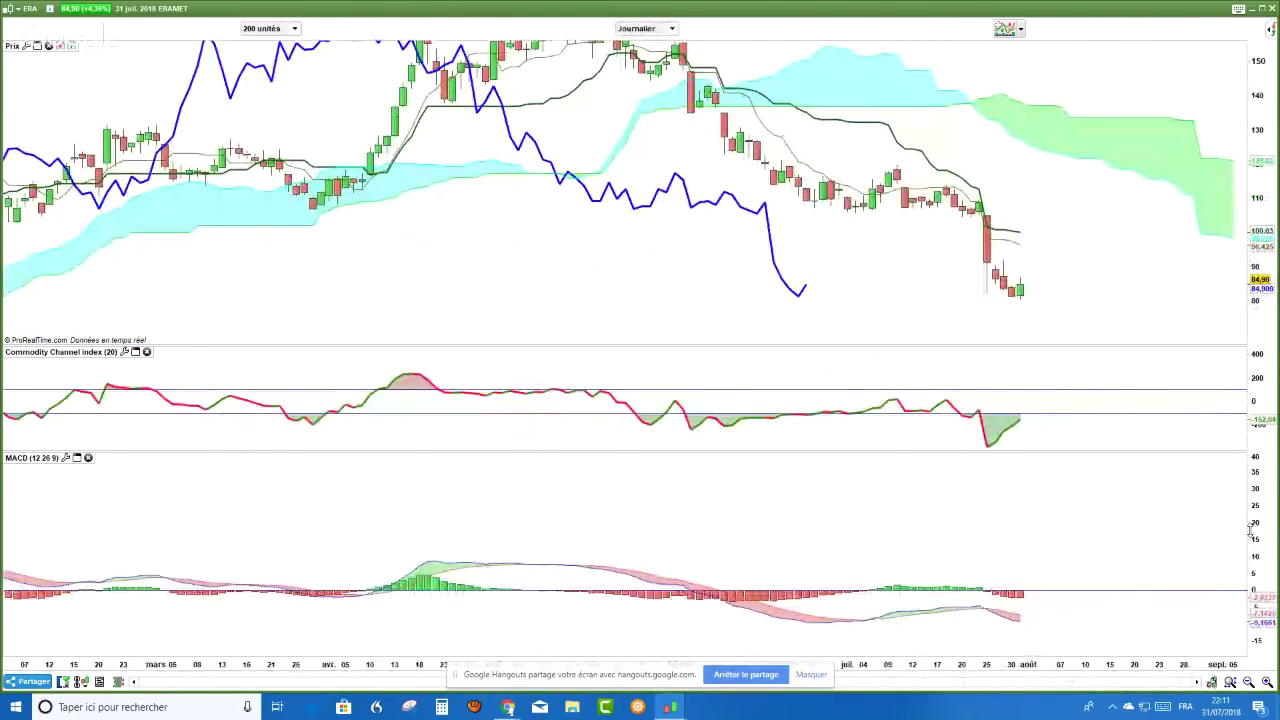
- Stretch the MACD and price scales around the recent drop, then switch toward YouTube
drag(1250, 530, 1249, 465)
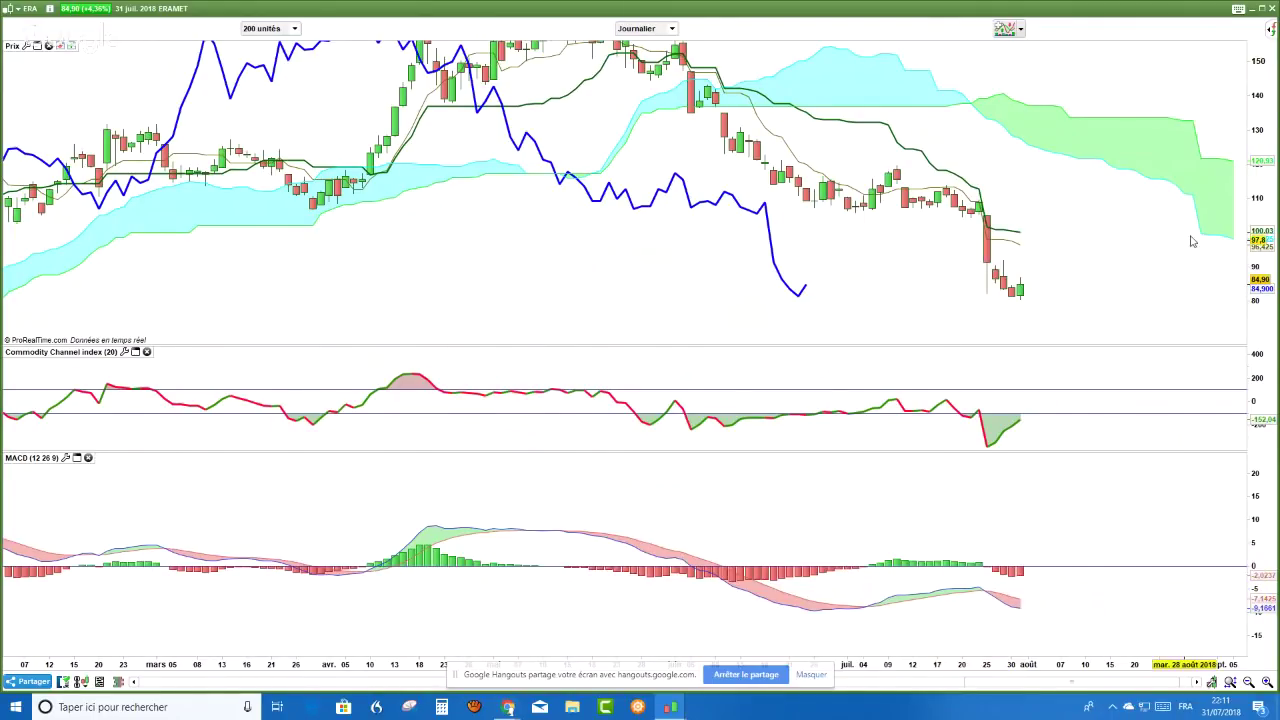
drag(1255, 297, 1263, 310)
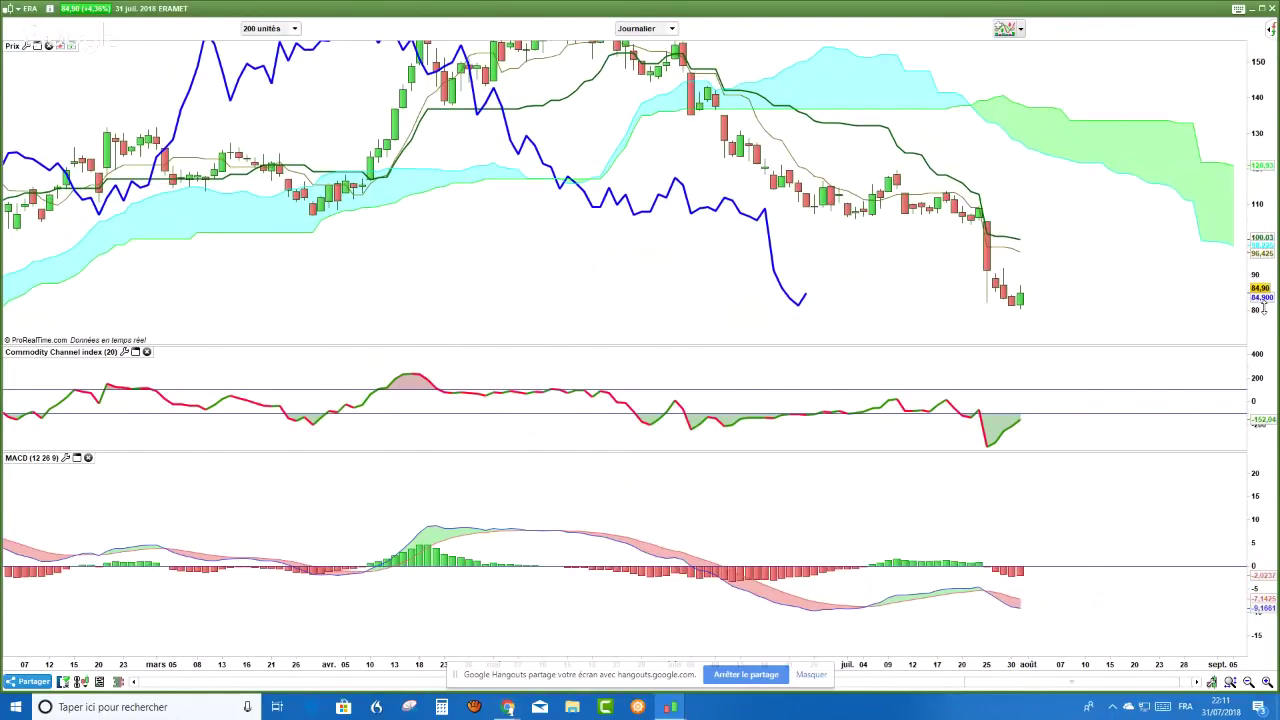
scroll(1263, 310, down, 1)
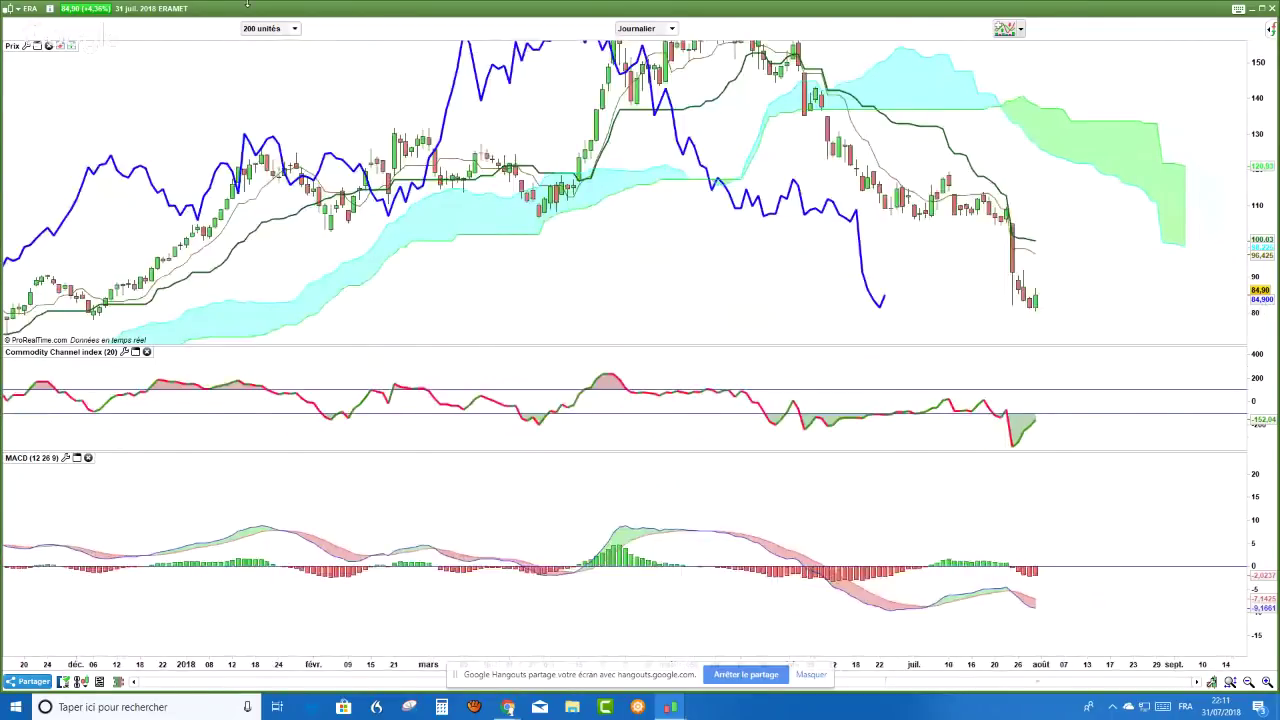
scroll(674, 266, up, 1)
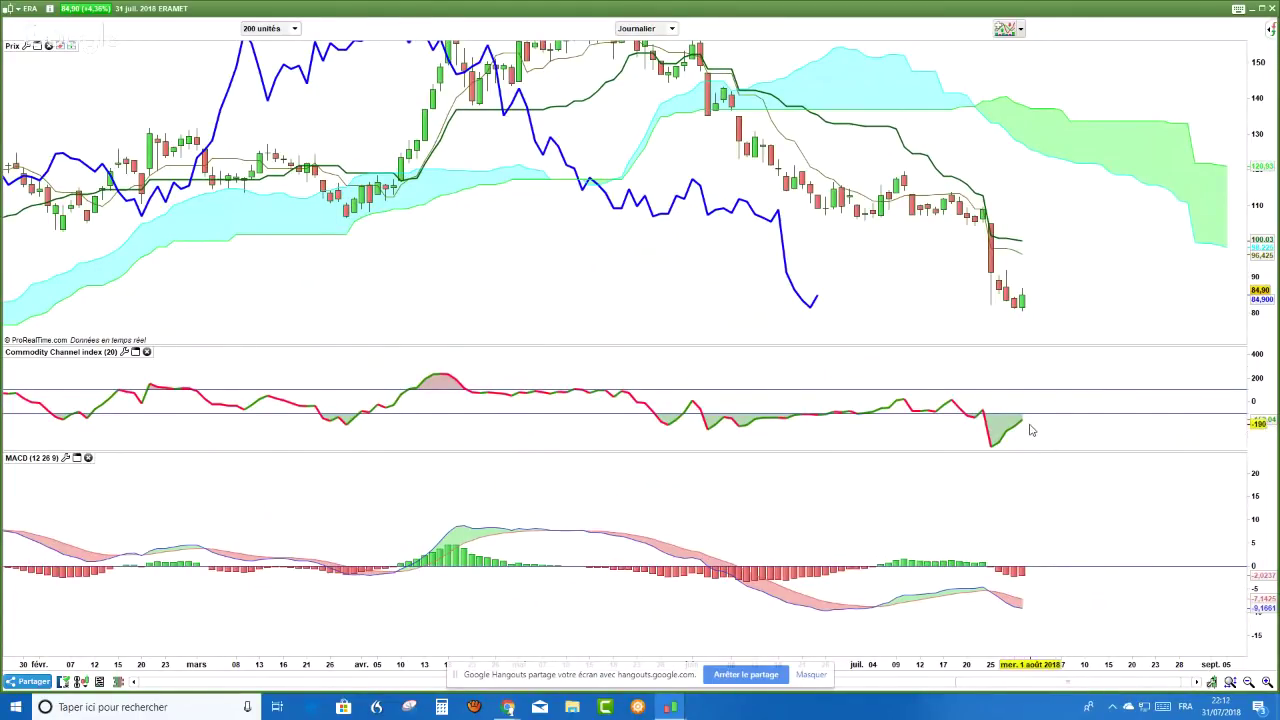
mouse_move(1031, 430)
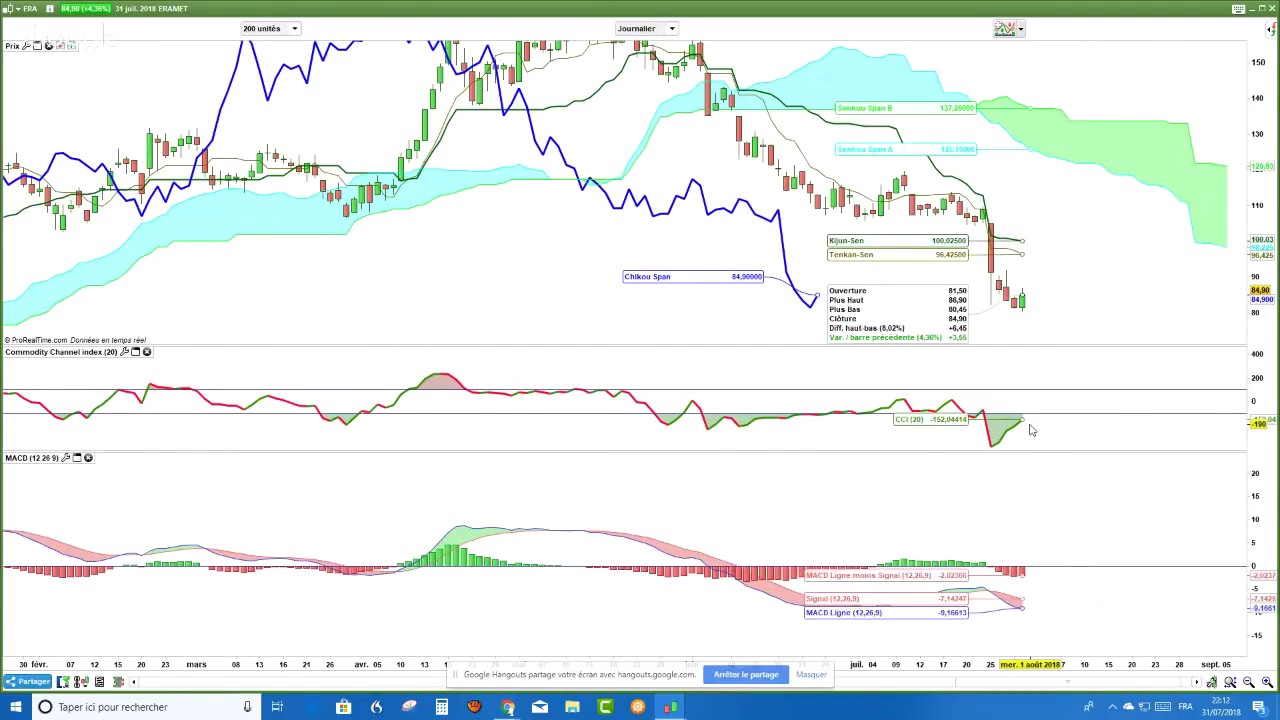
scroll(1012, 348, up, 2)
scroll(1012, 348, up, 1)
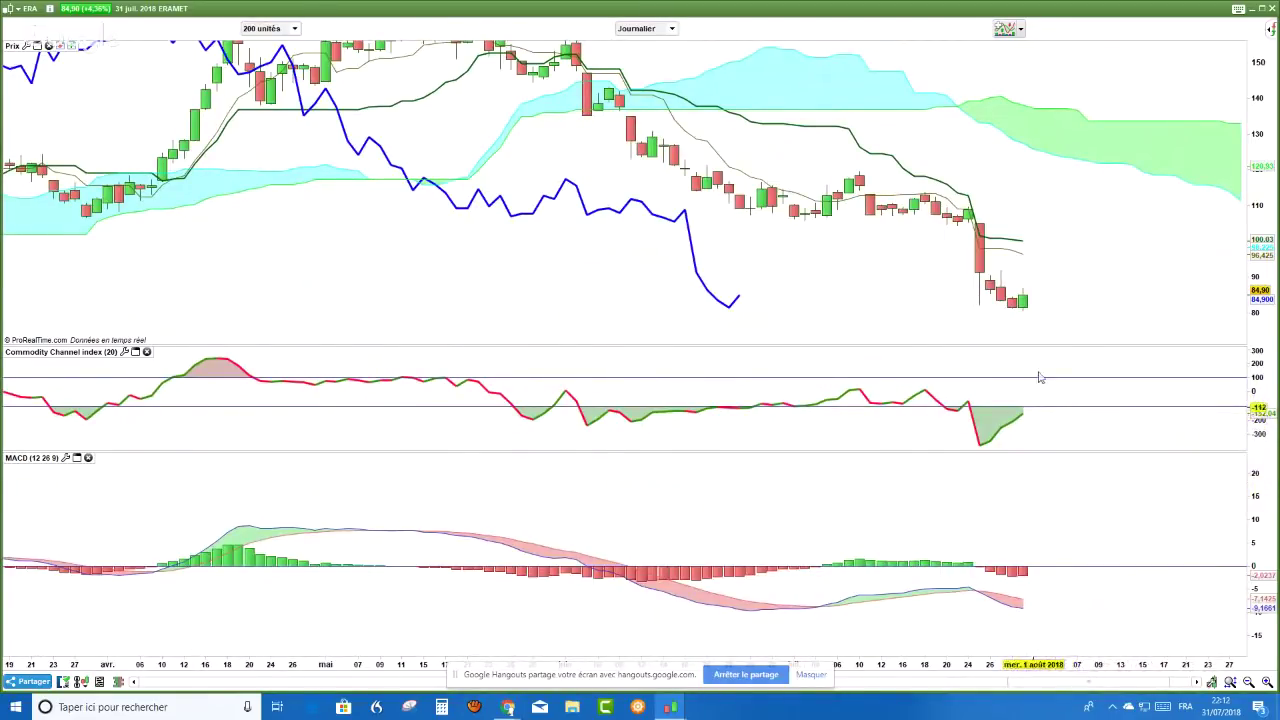
scroll(1067, 305, down, 1)
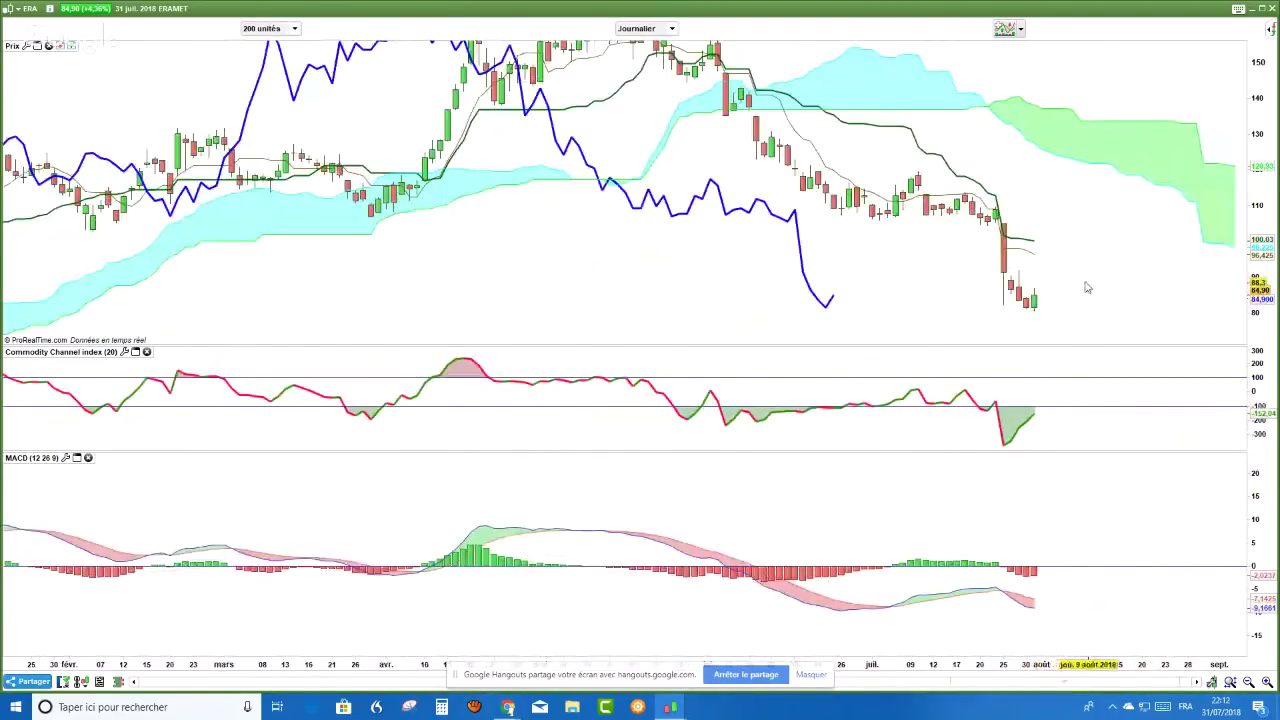
scroll(1087, 288, up, 2)
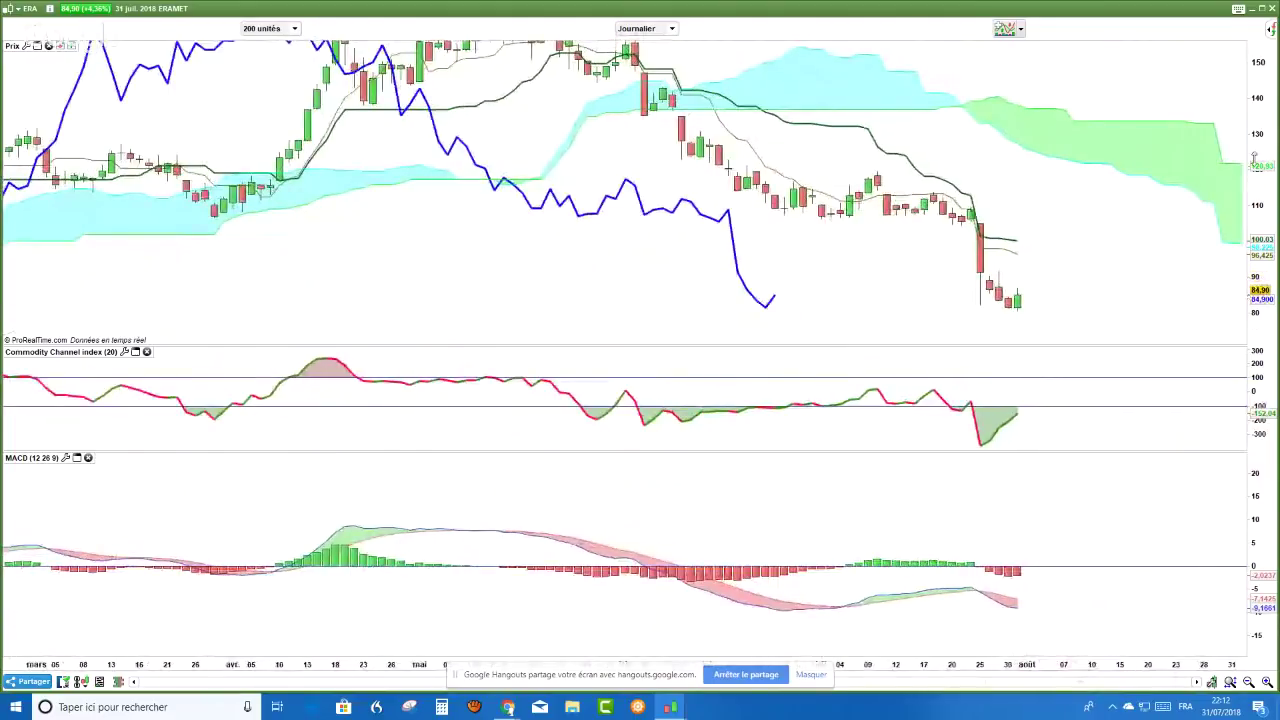
scroll(1255, 160, up, 1)
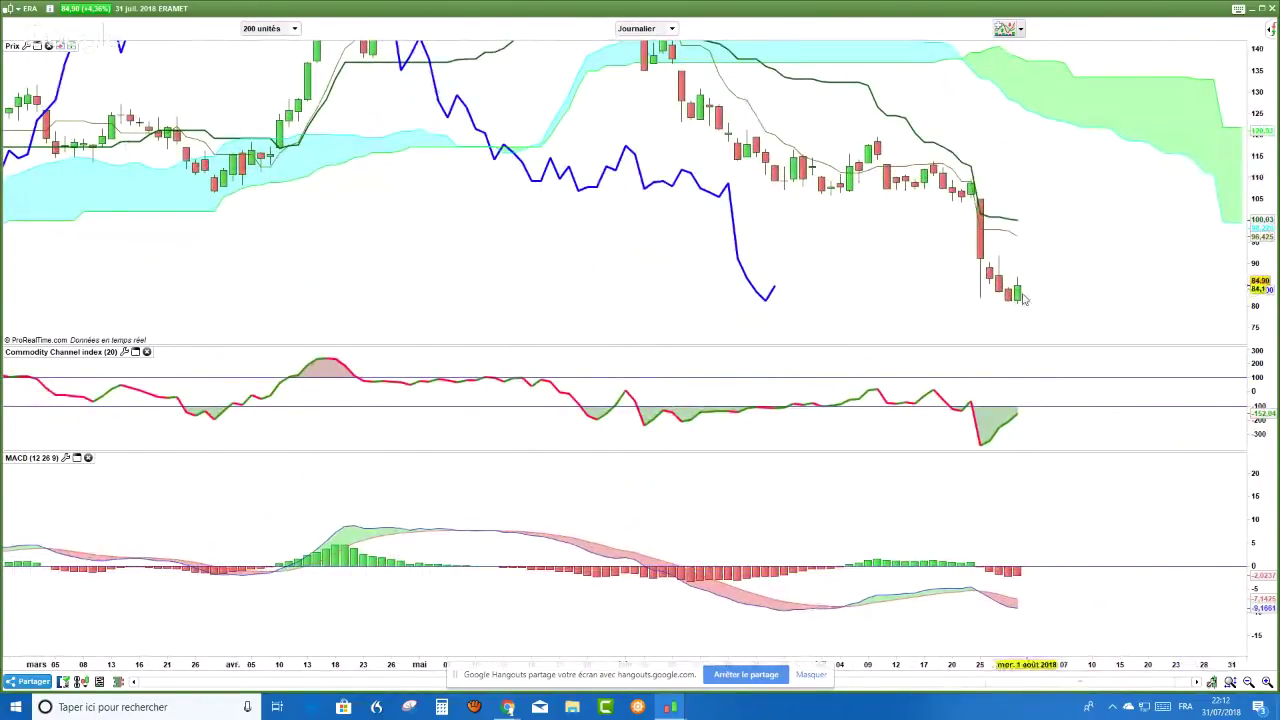
key(alt+Tab)
key(Tab)
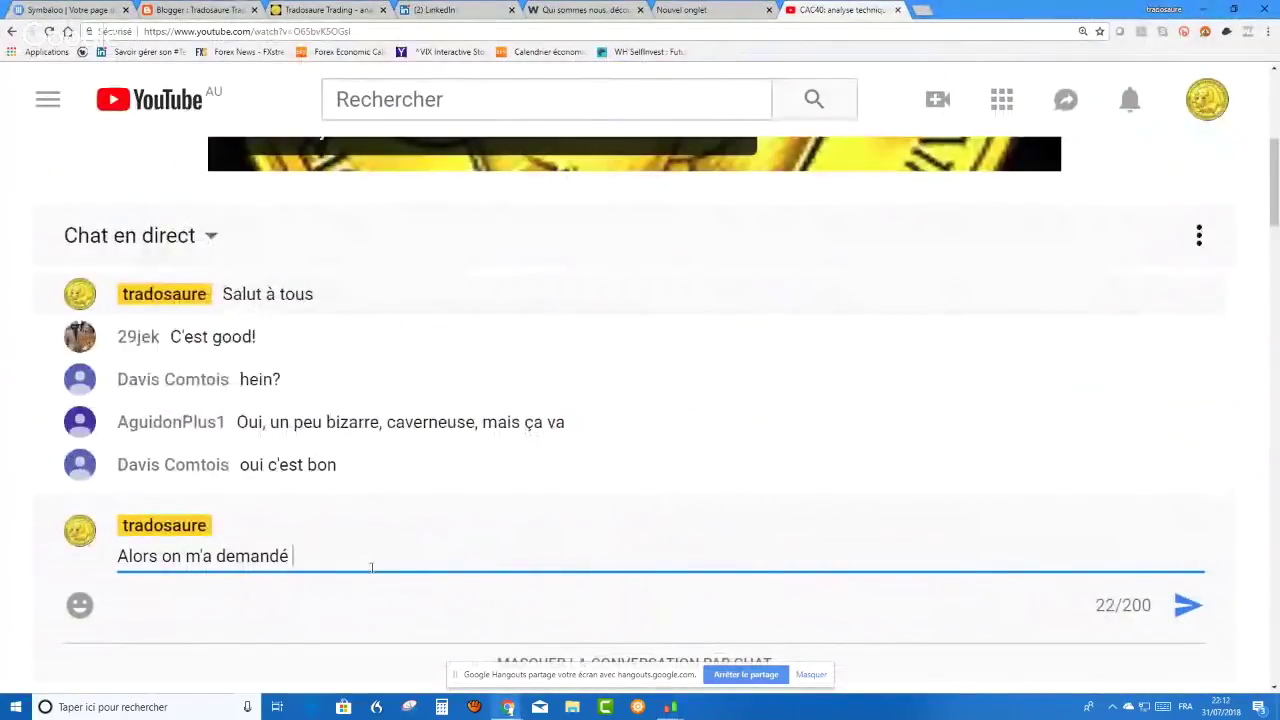
- Erase the unsent 'Alors on m'a demandé' draft and return to the ERAMET chart
key(BackSpace)
key(BackSpace)
key(BackSpace)
key(BackSpace)
key(BackSpace)
key(BackSpace)
key(BackSpace)
key(BackSpace)
key(BackSpace)
key(BackSpace)
key(BackSpace)
key(BackSpace)
key(BackSpace)
key(BackSpace)
key(BackSpace)
key(BackSpace)
key(BackSpace)
key(BackSpace)
key(BackSpace)
key(BackSpace)
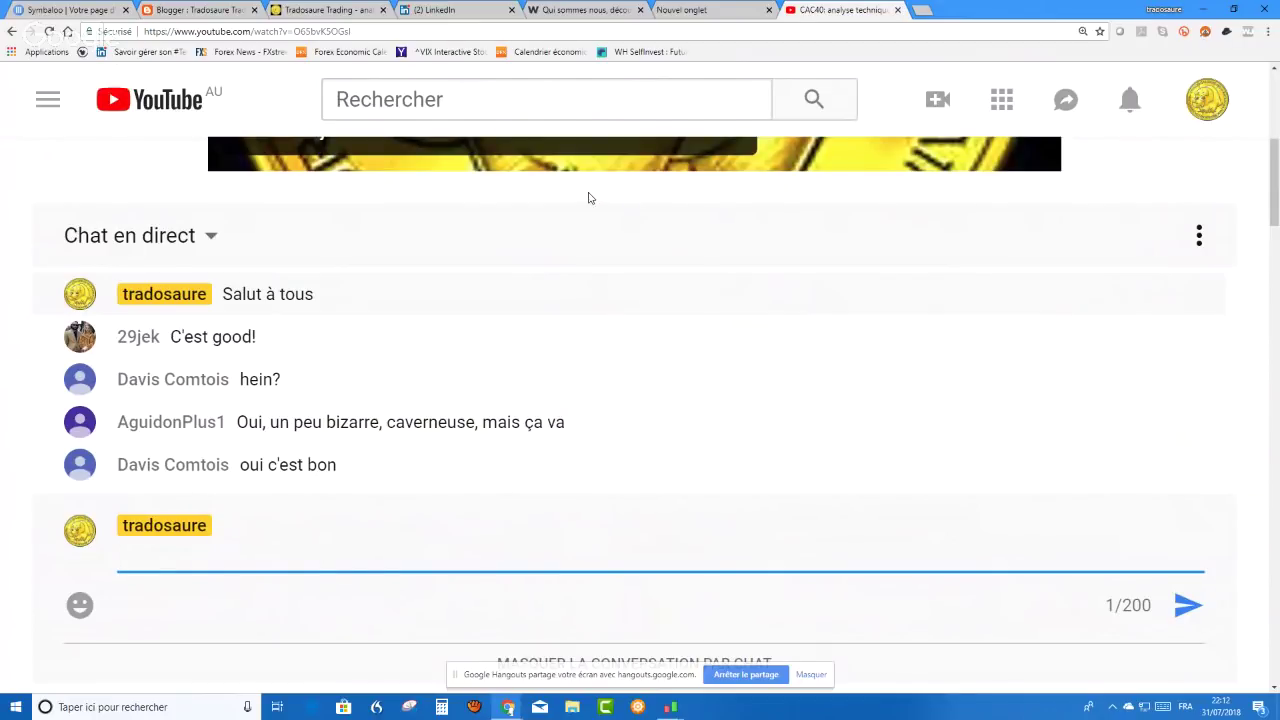
key(alt+Tab)
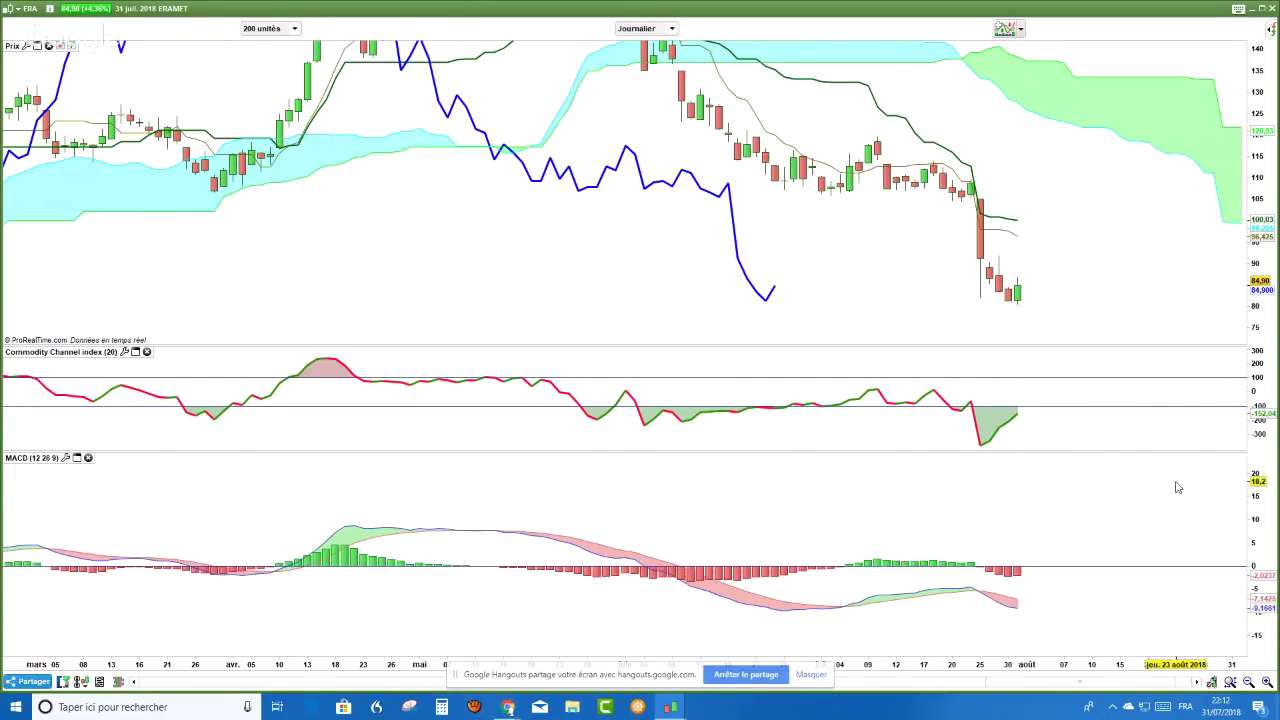
- Zoom the daily ERAMET chart out so it reaches back to late February
mouse_move(1178, 487)
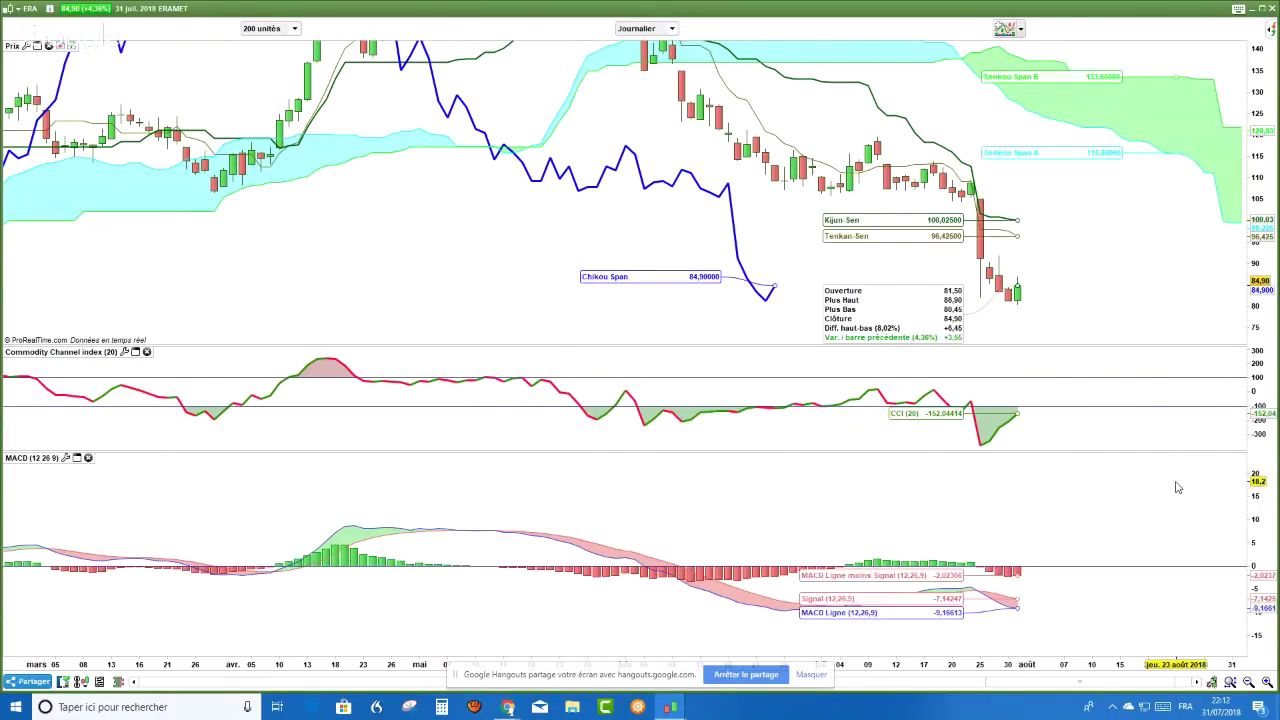
scroll(1133, 242, up, 1)
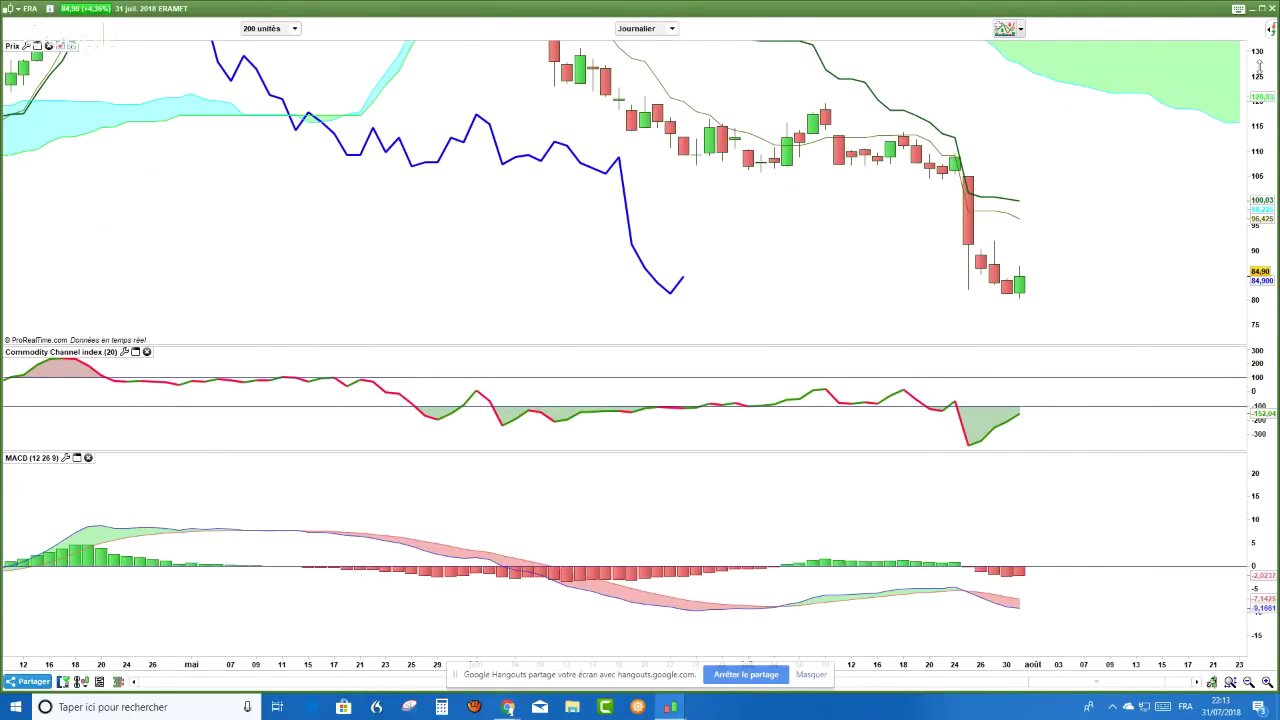
scroll(1092, 204, down, 3)
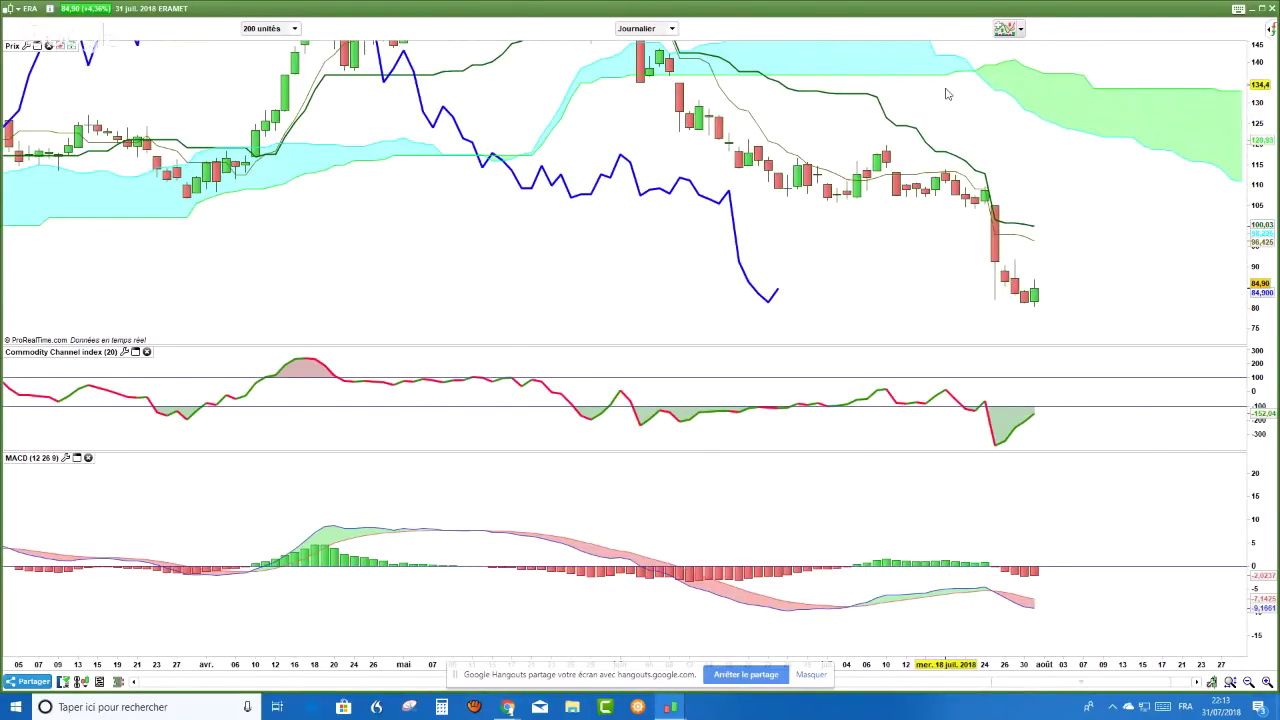
scroll(948, 94, down, 2)
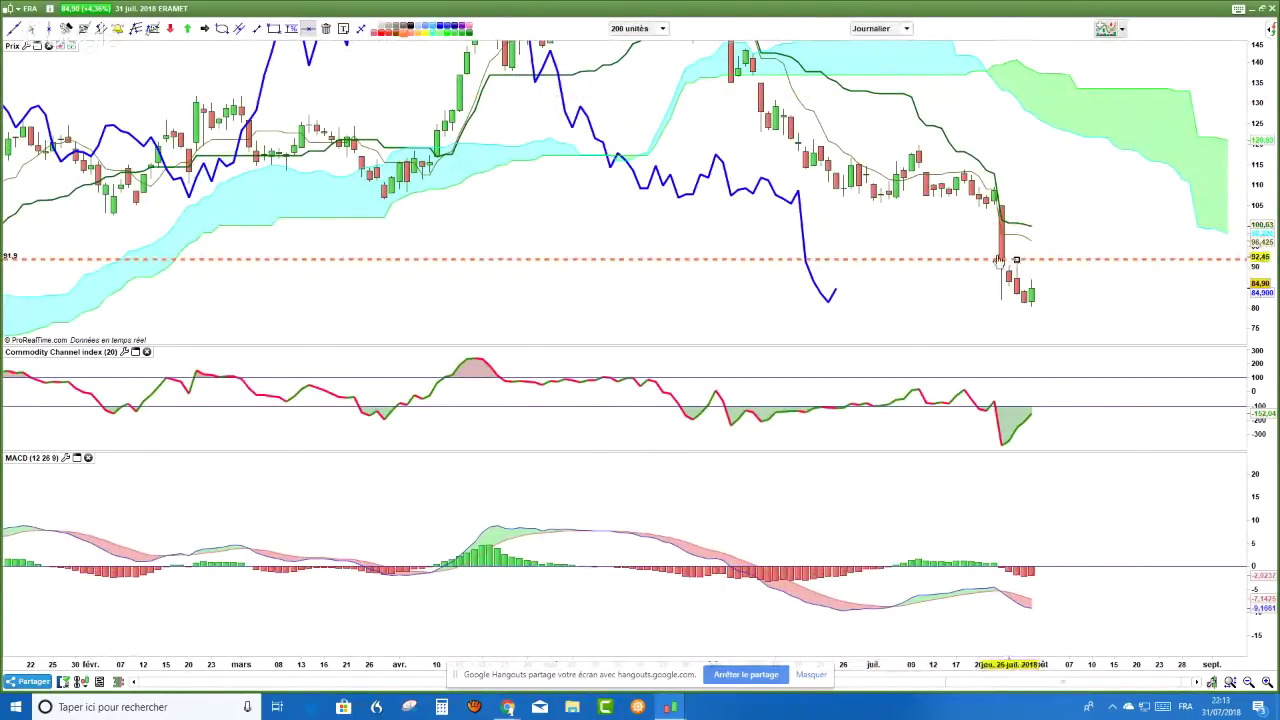
- Draw a second dashed horizontal level near 105.8 and recentre on the latest bars
drag(1010, 266, 877, 216)
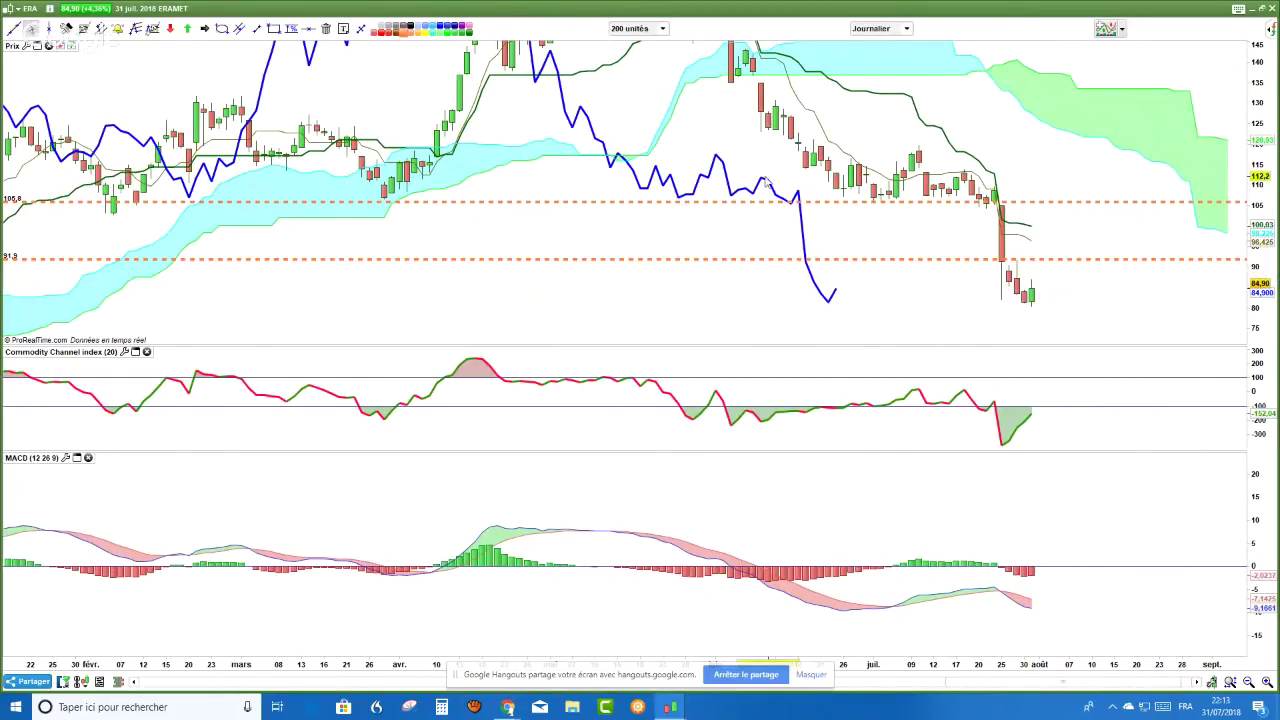
scroll(766, 182, up, 2)
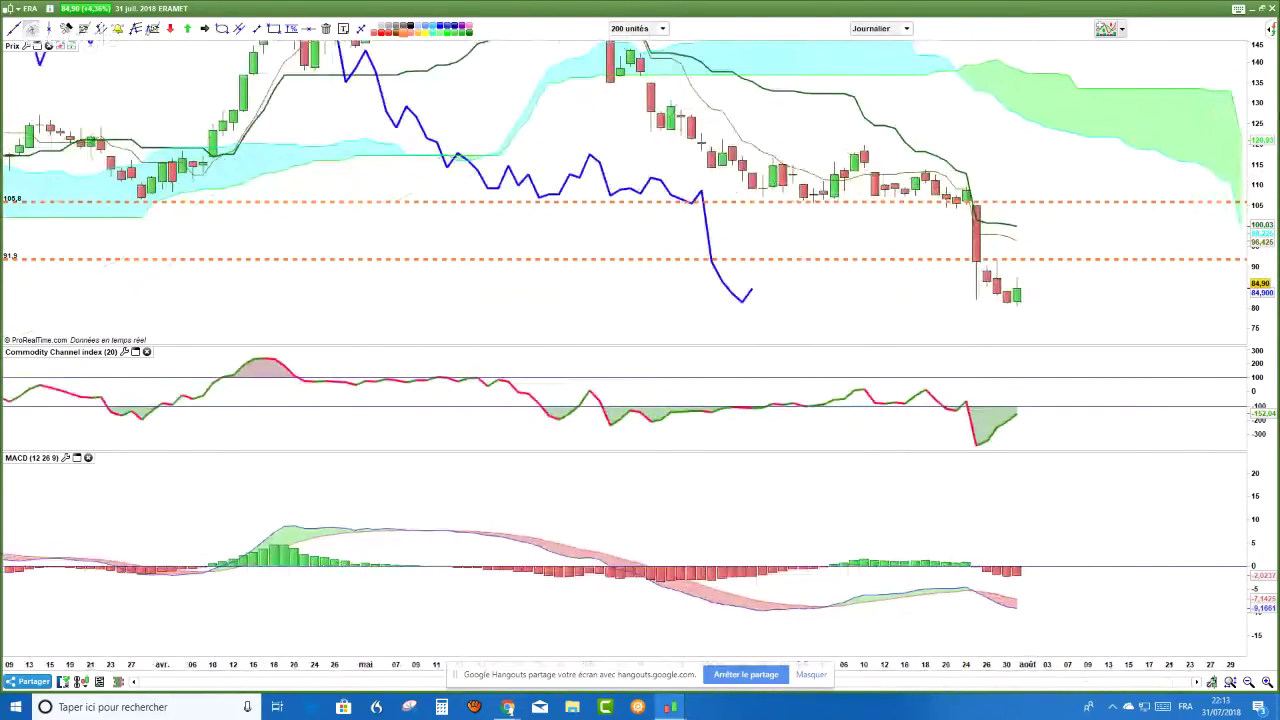
drag(642, 240, 530, 240)
- Measure the percentage moves from the 84.9 last close up to 91.9 and below
click(291, 28)
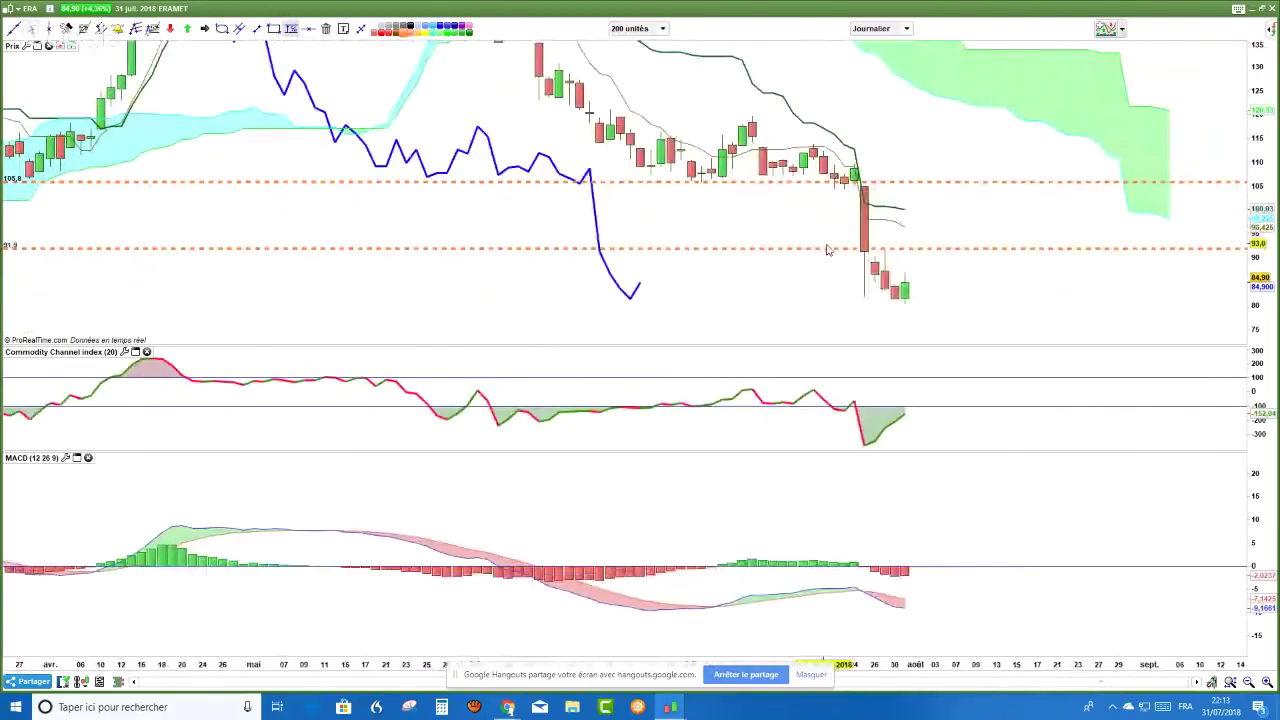
click(912, 289)
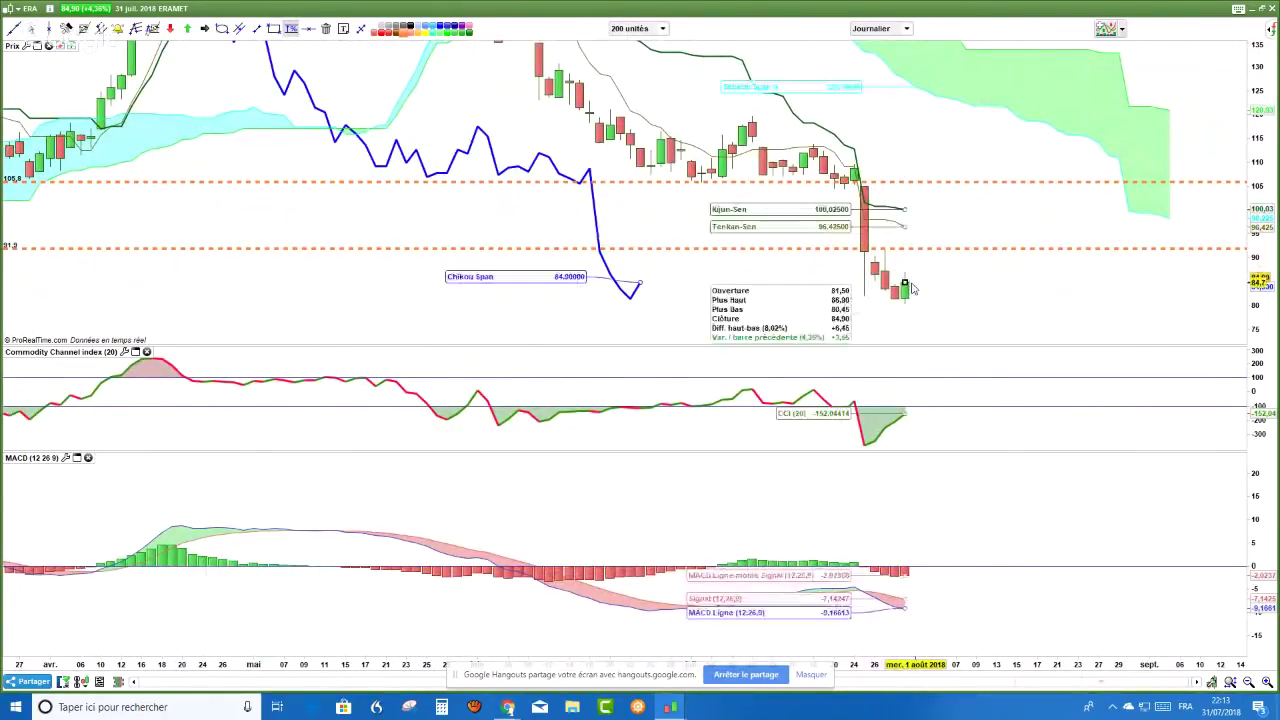
drag(912, 289, 986, 255)
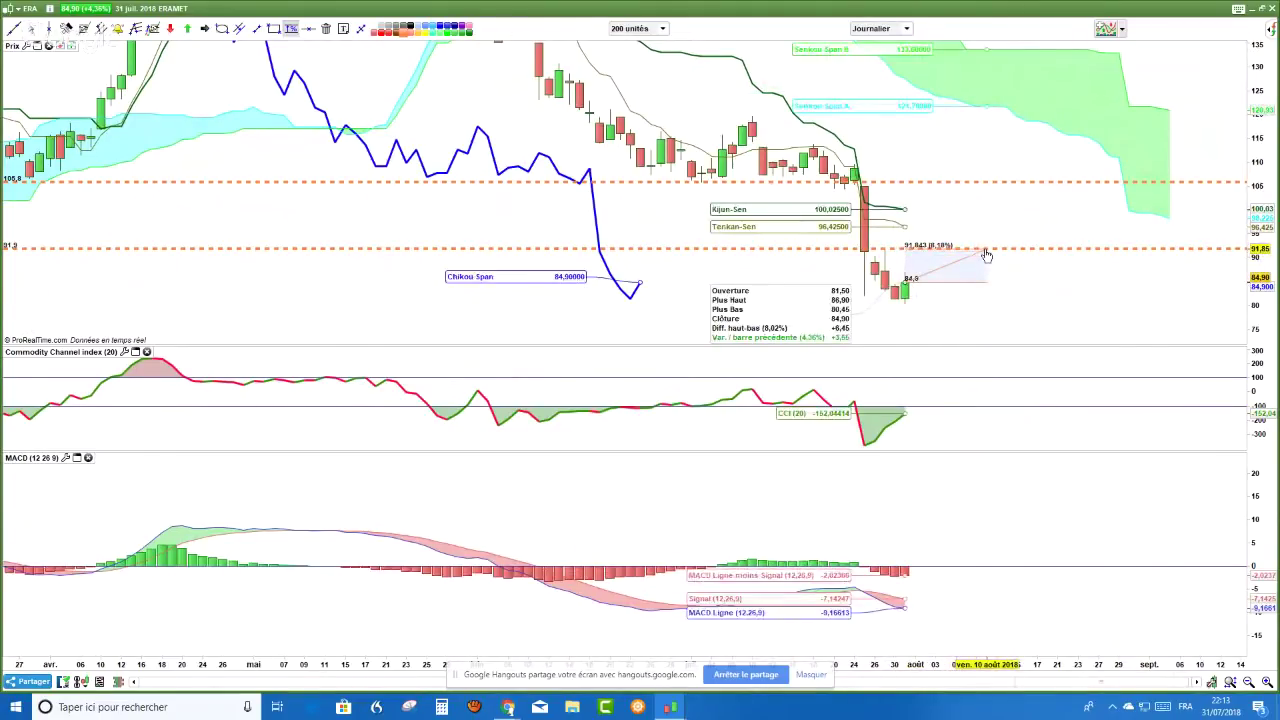
drag(986, 255, 968, 261)
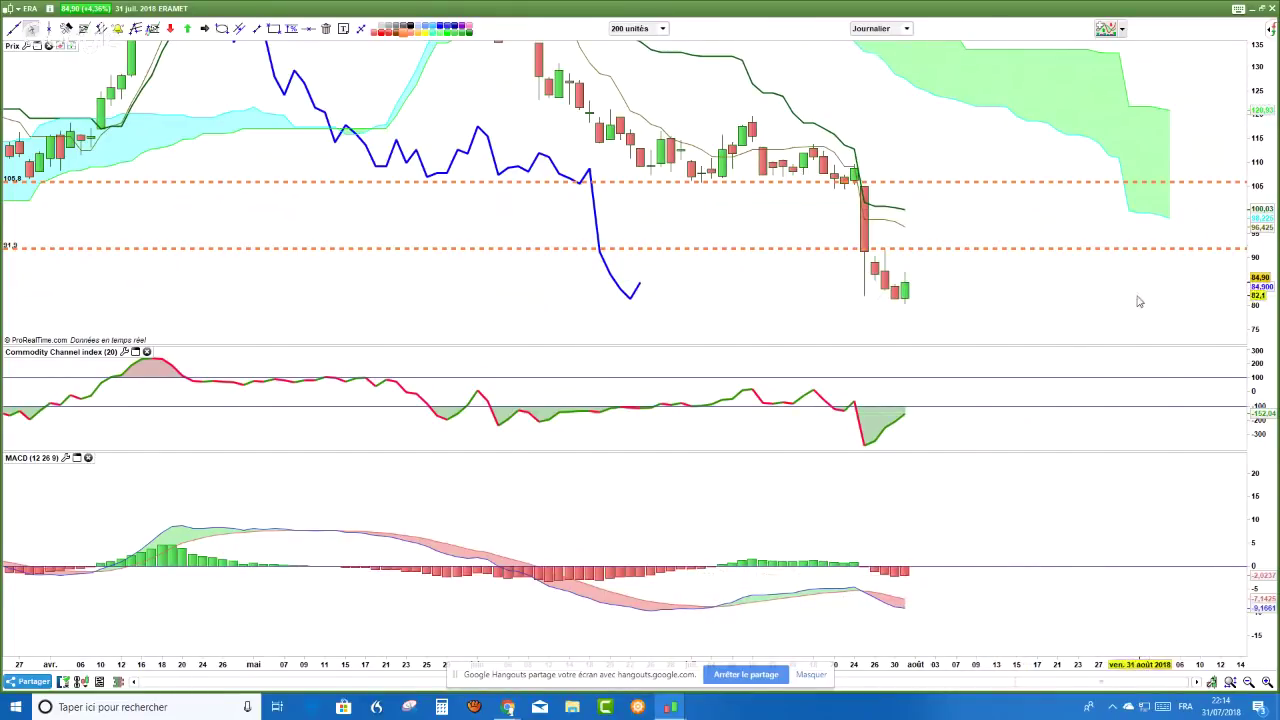
key(alt+Tab)
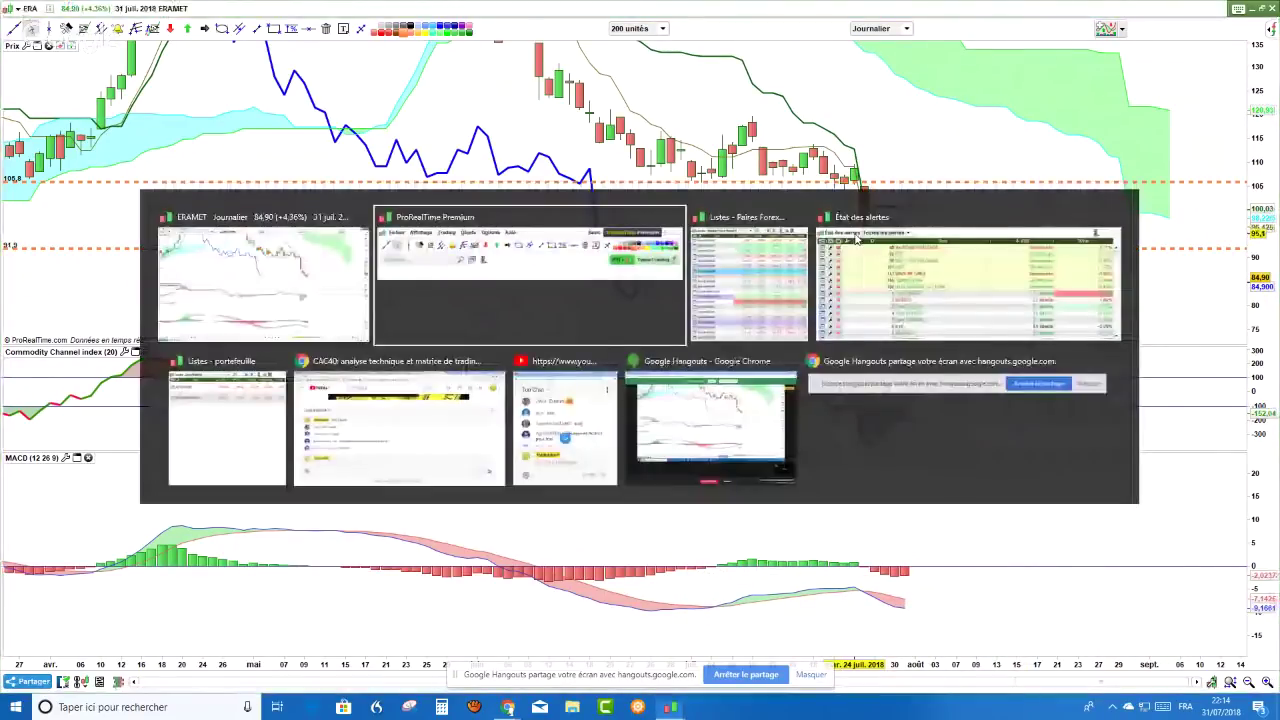
- Bring the YouTube live chat page forward and scroll through viewers' messages
click(492, 402)
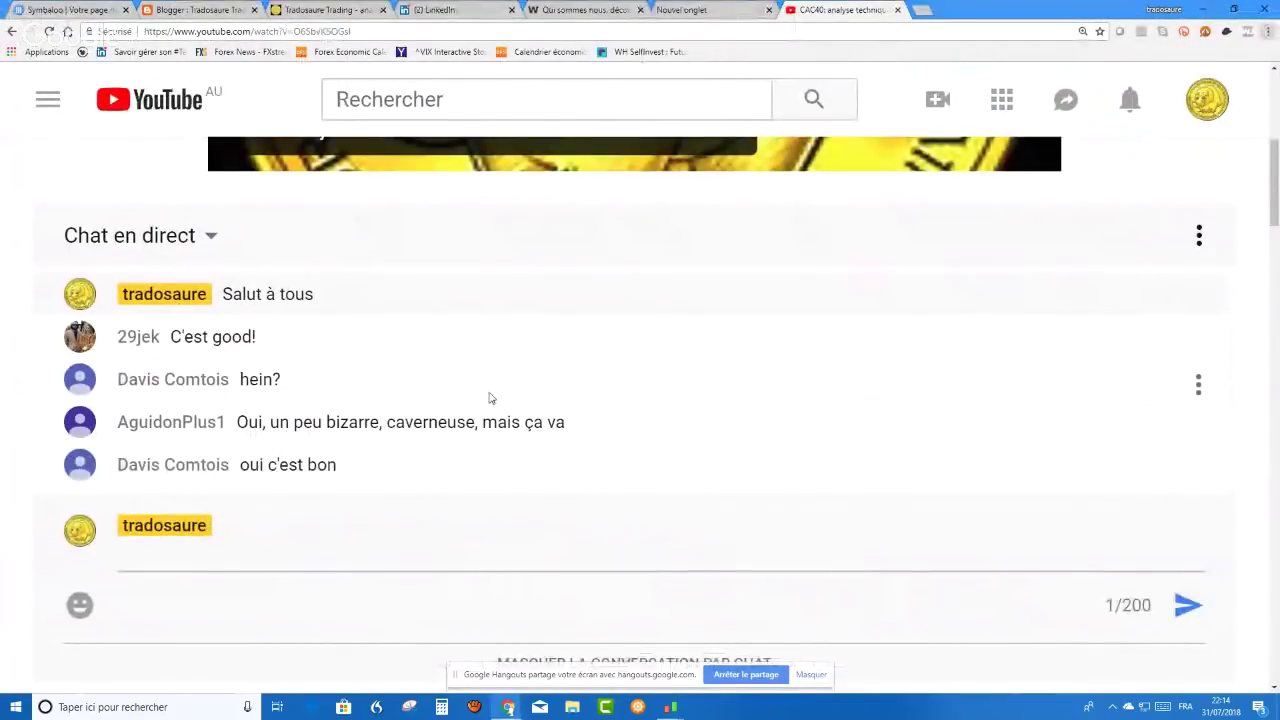
key(alt+Tab)
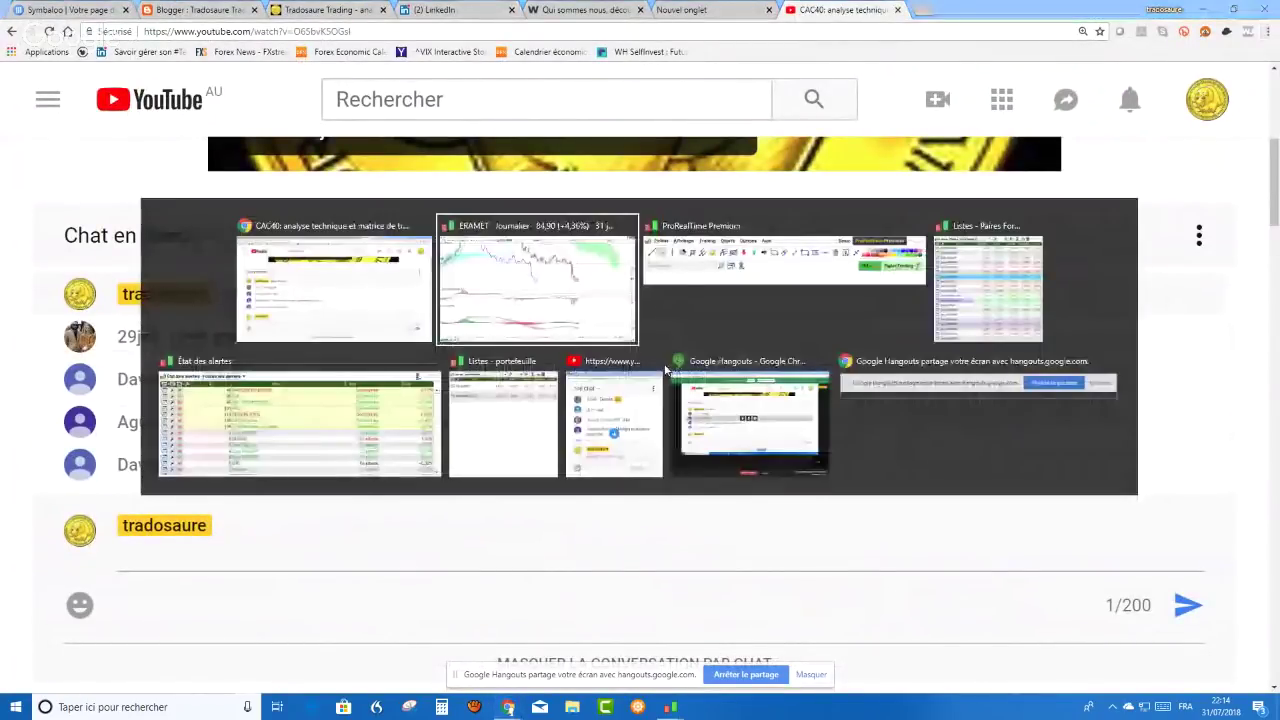
key(alt+Tab)
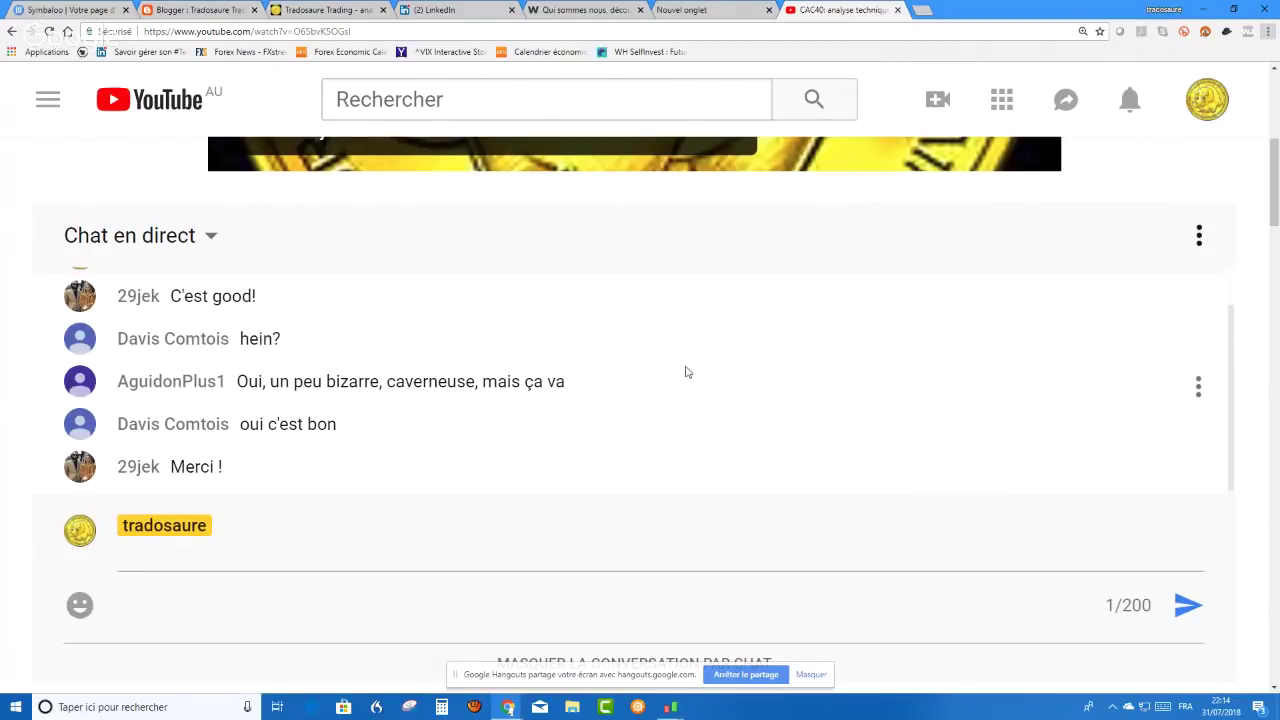
scroll(986, 405, up, 1)
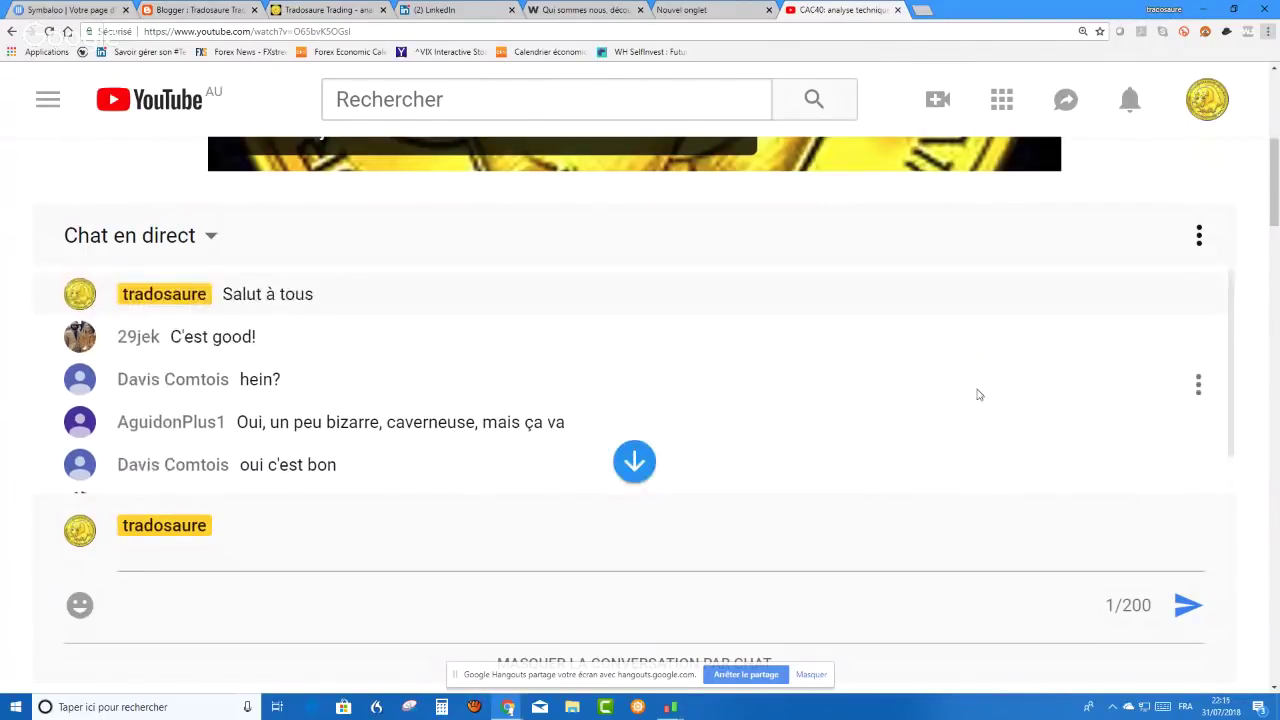
scroll(980, 395, down, 1)
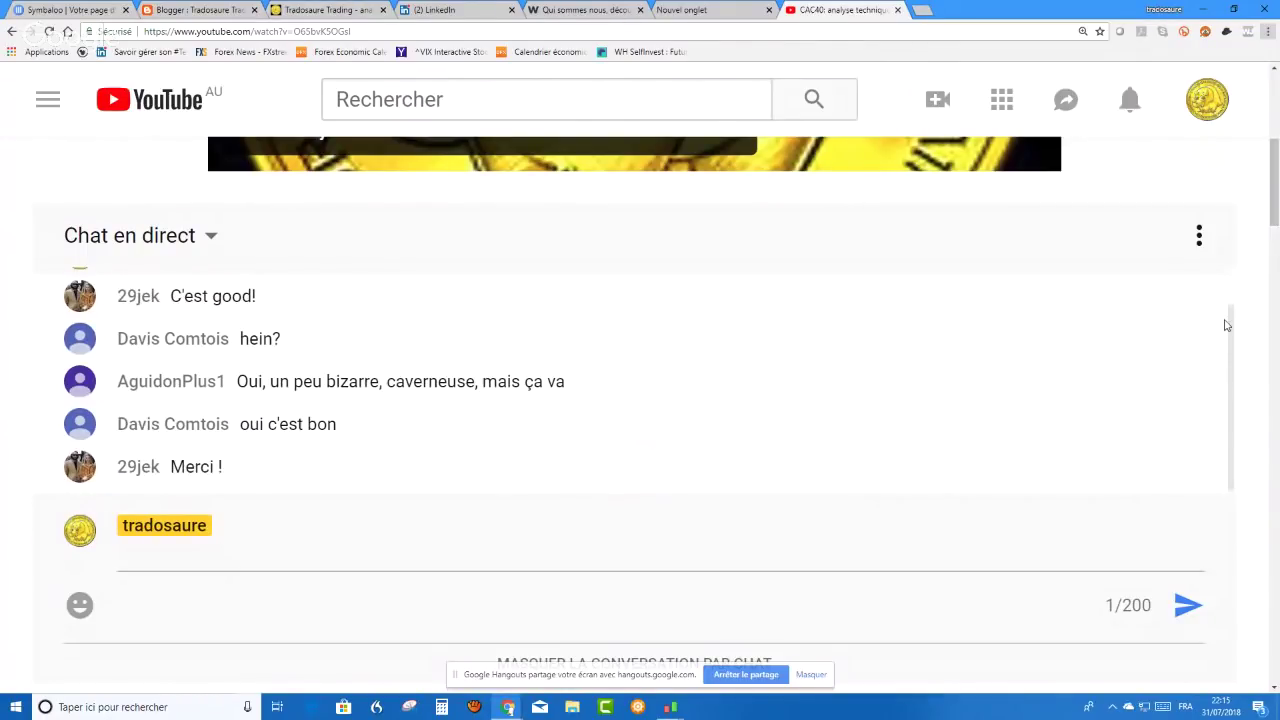
click(1215, 384)
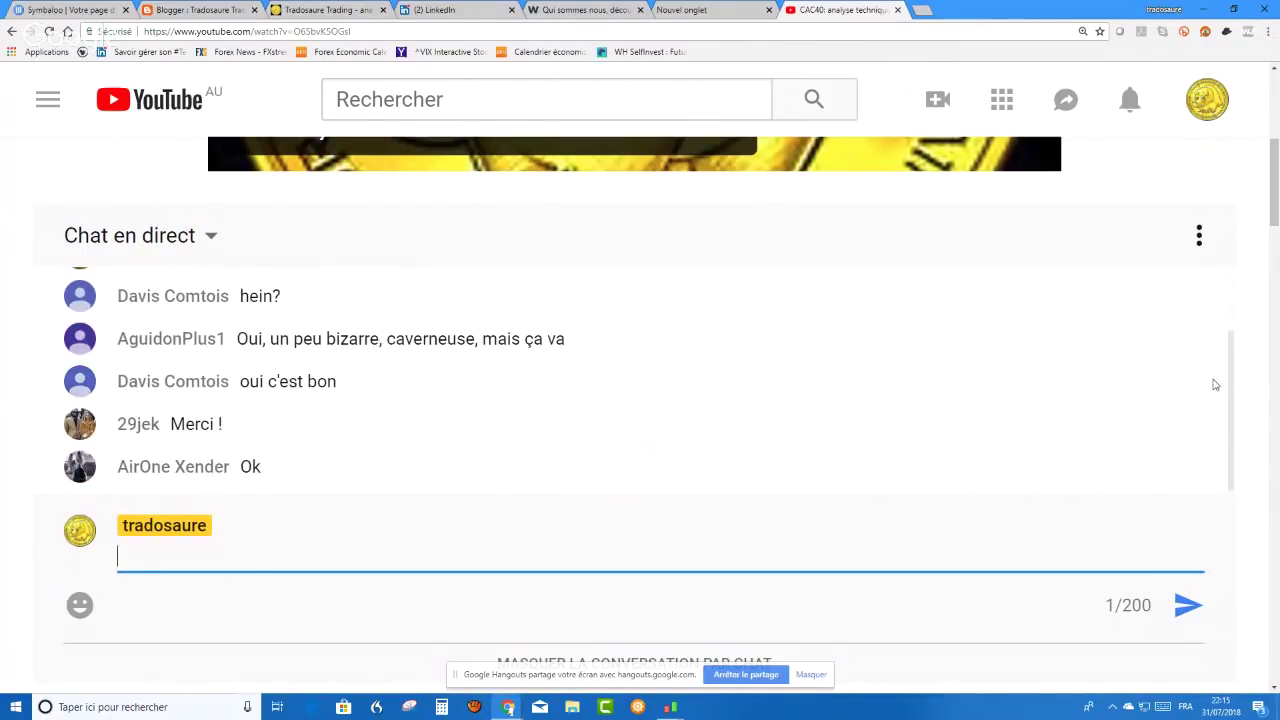
scroll(1213, 330, up, 1)
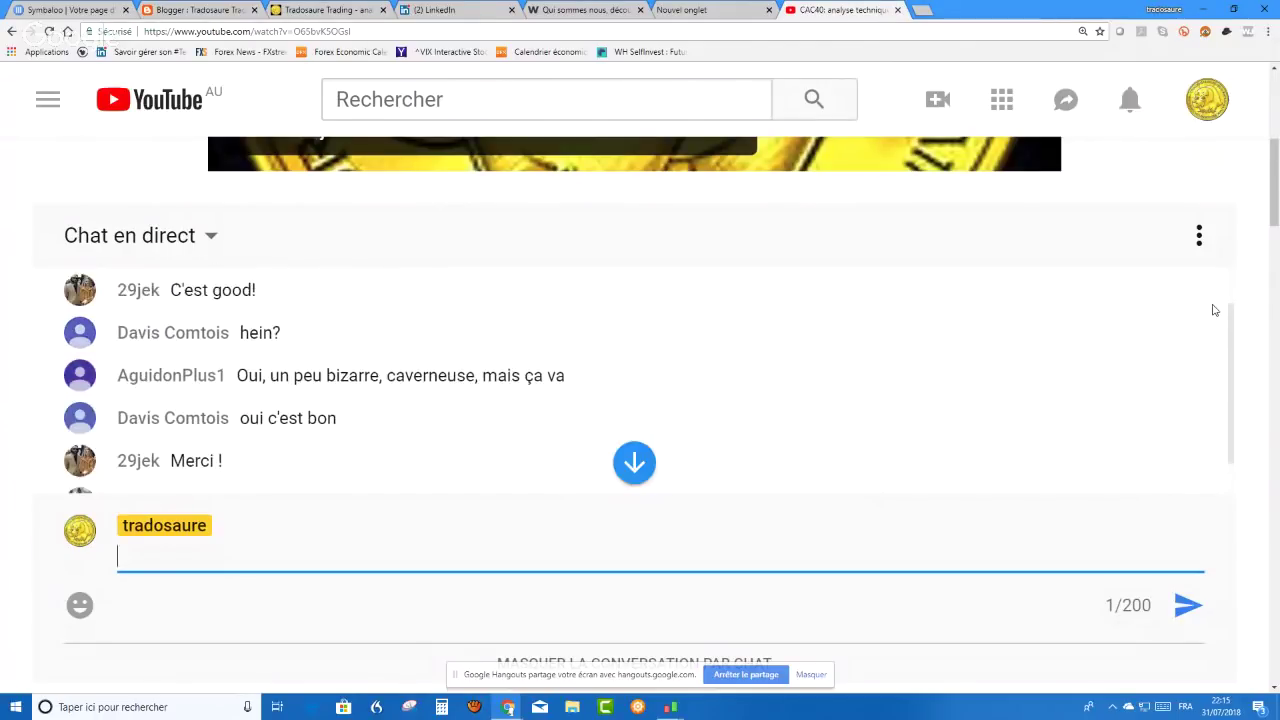
scroll(1200, 360, down, 1)
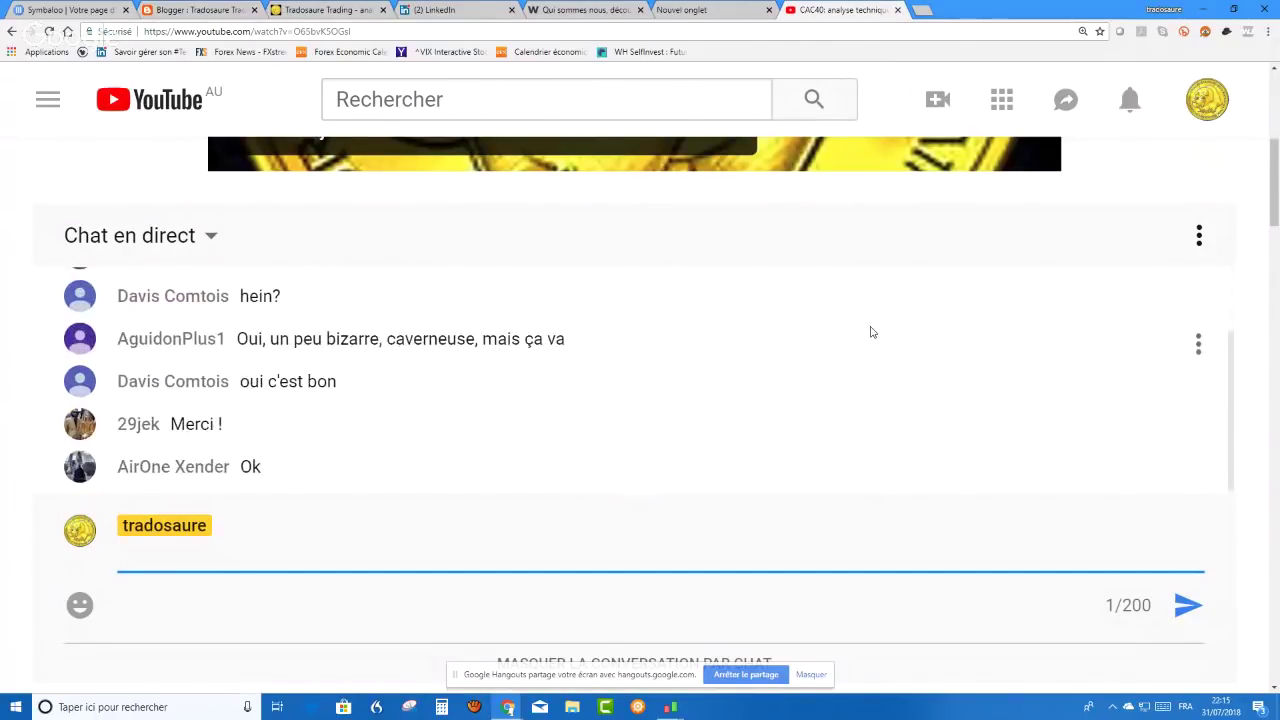
- Scroll the pop-out live chat's messages, then return to the ProRealTime window
key(alt+Tab)
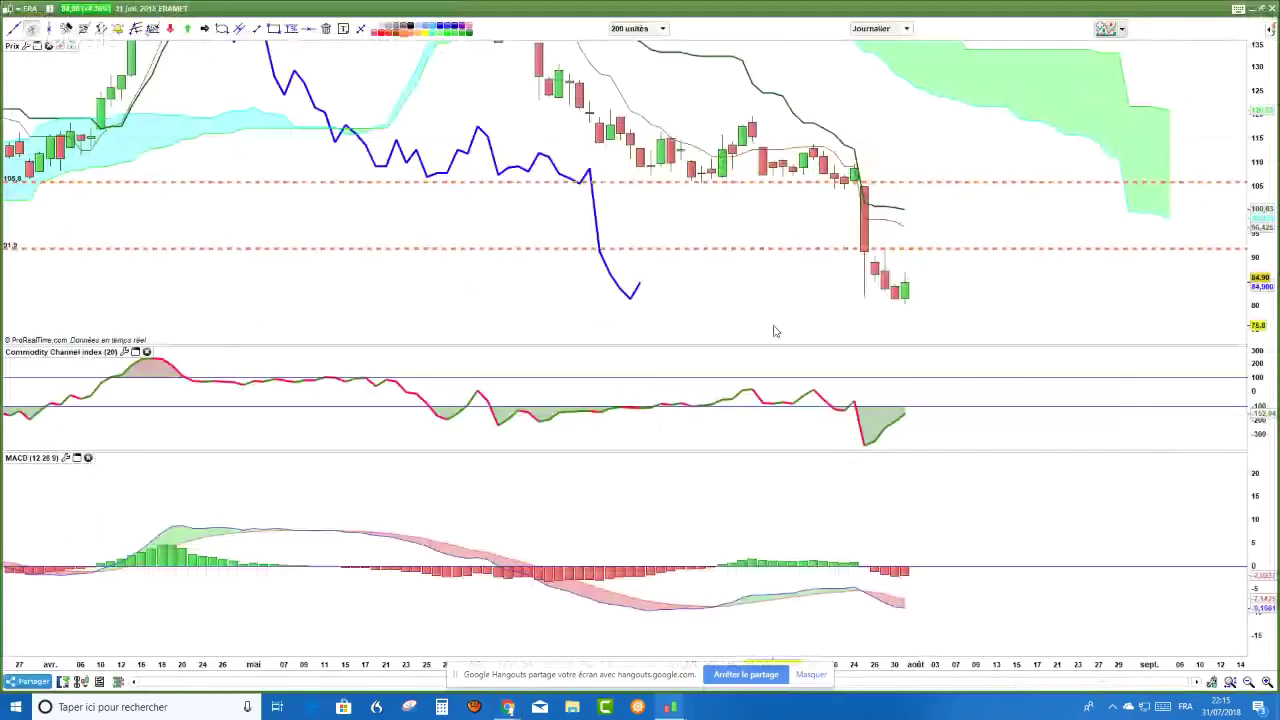
key(alt+Tab)
key(alt+Tab)
key(alt+Tab)
key(alt+Tab)
key(alt+Tab)
key(alt+Tab)
key(alt+Tab)
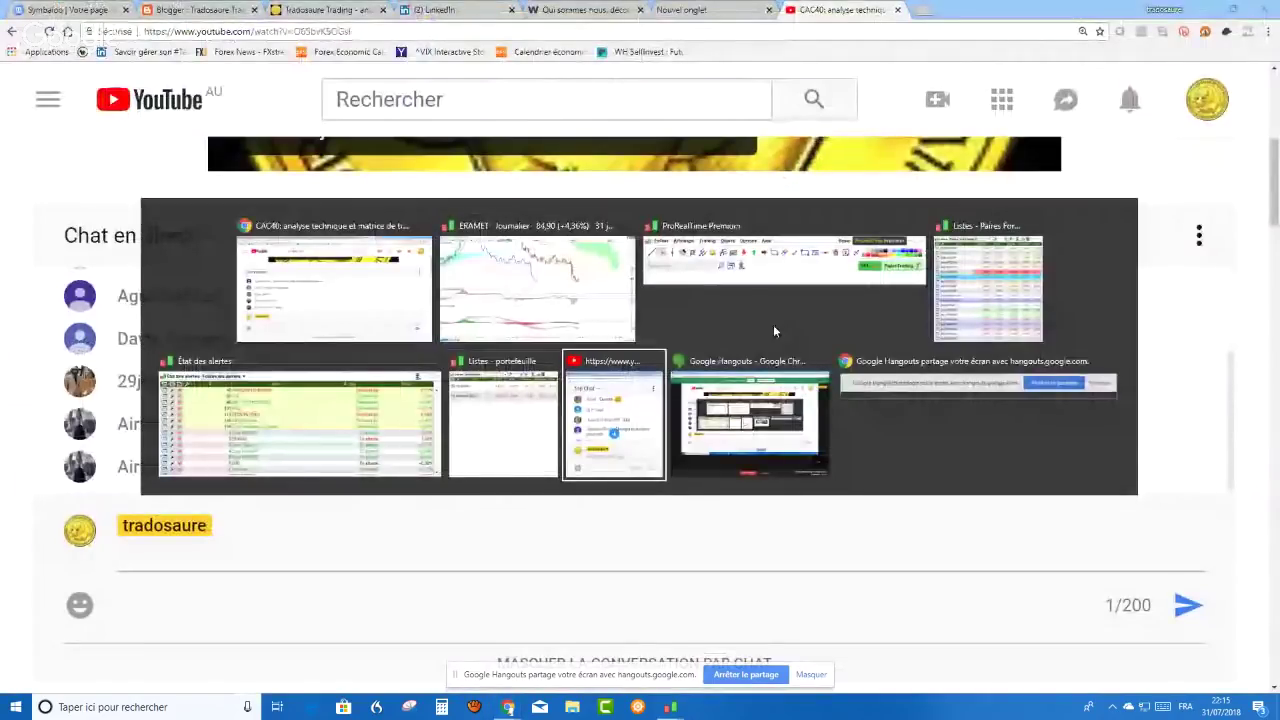
scroll(200, 200, down, 2)
scroll(200, 200, up, 4)
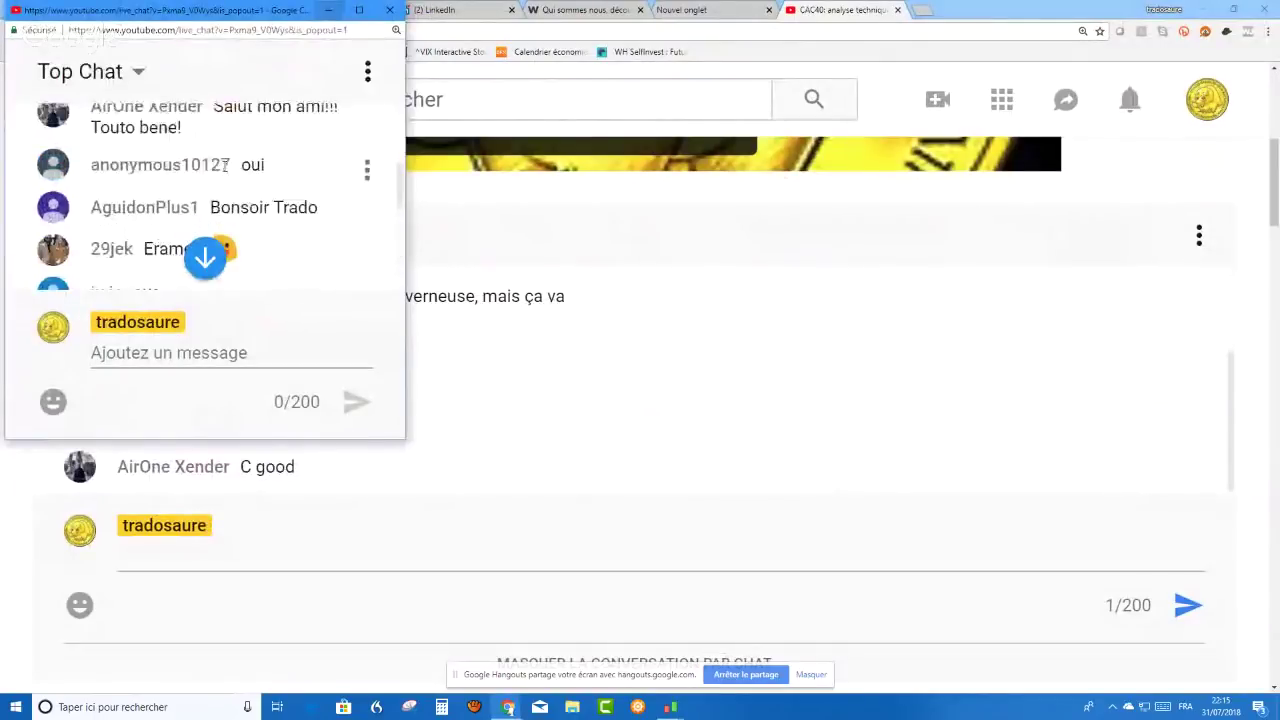
scroll(225, 174, down, 4)
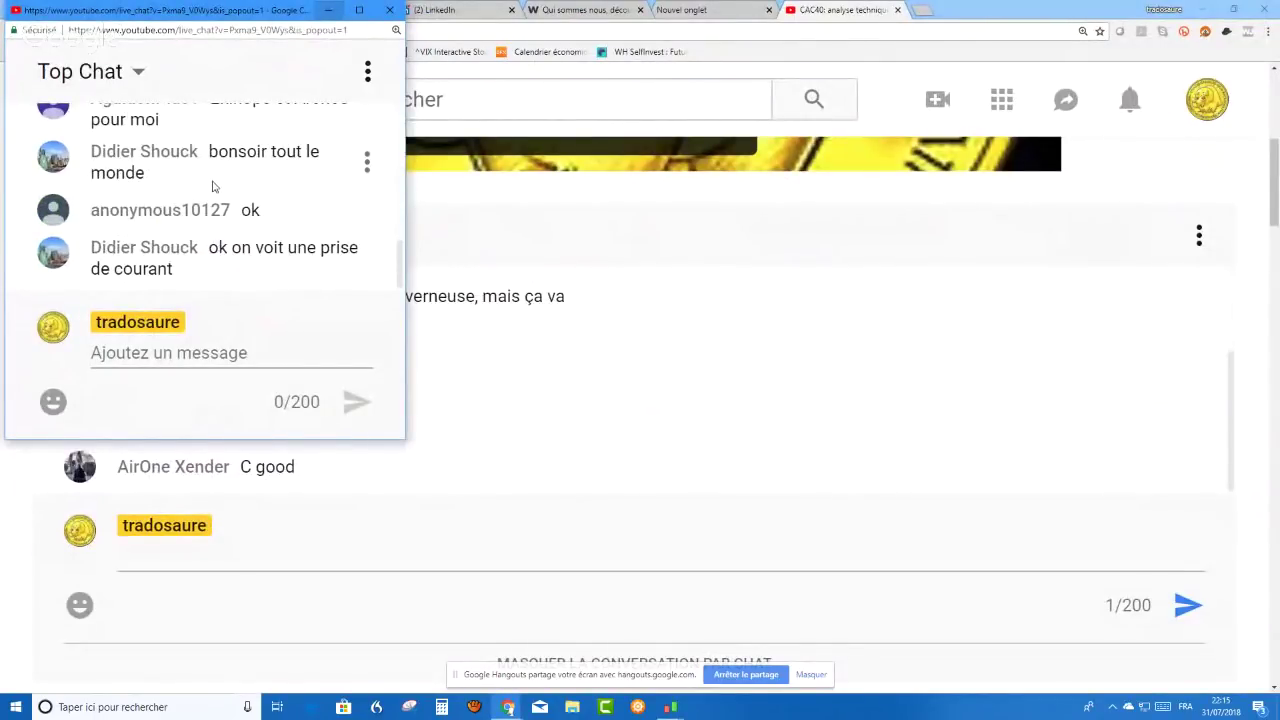
scroll(212, 187, up, 5)
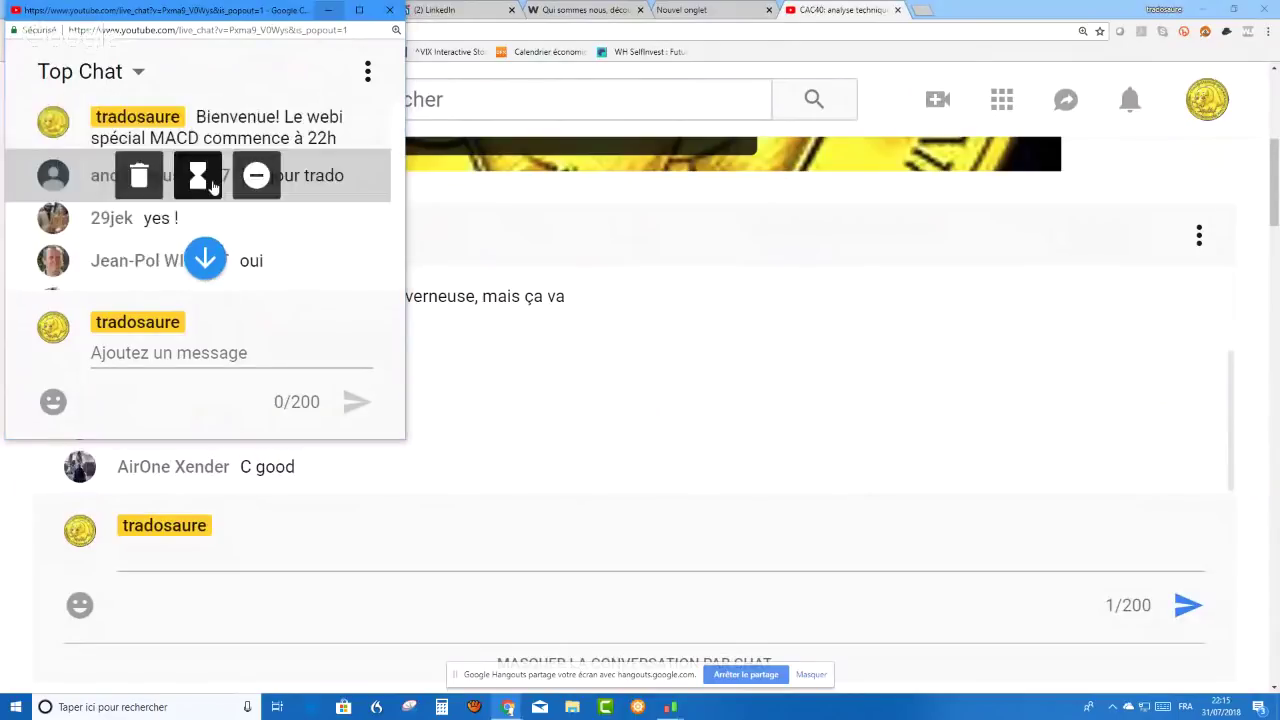
key(alt+Tab)
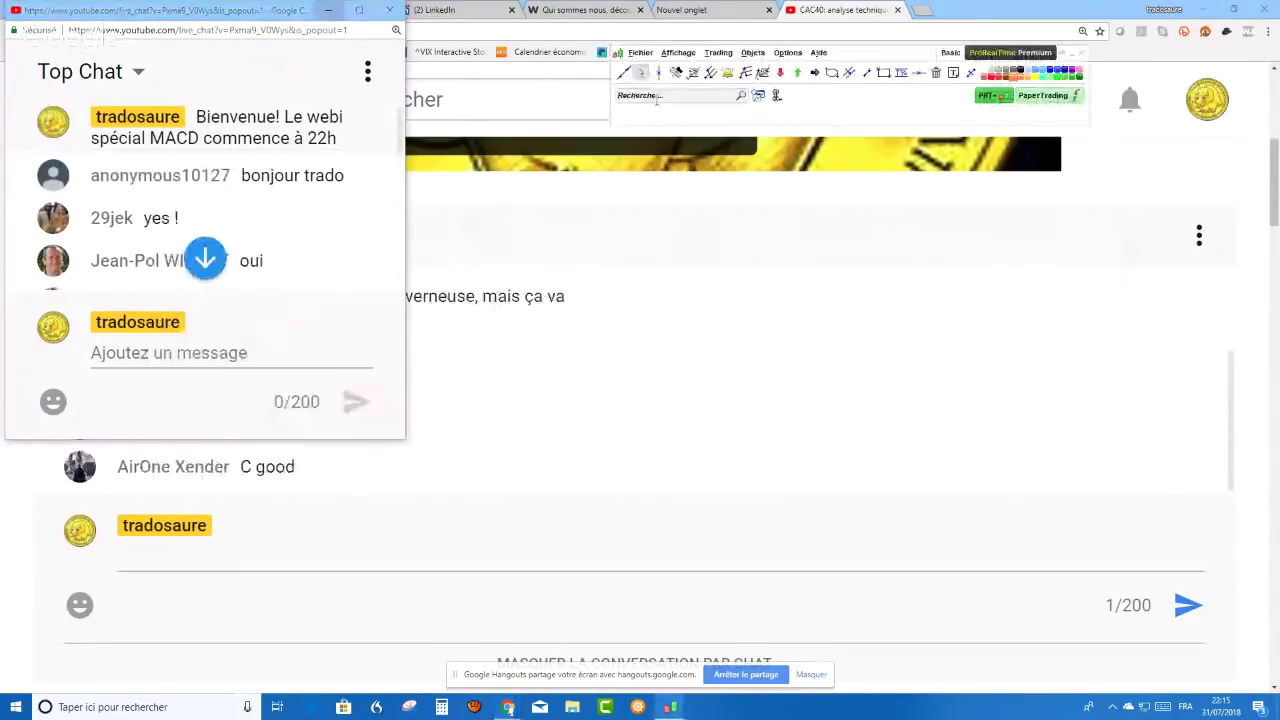
- Search 'cs', open the AXA chart and set it to weekly (Hebdo) candles
click(656, 95)
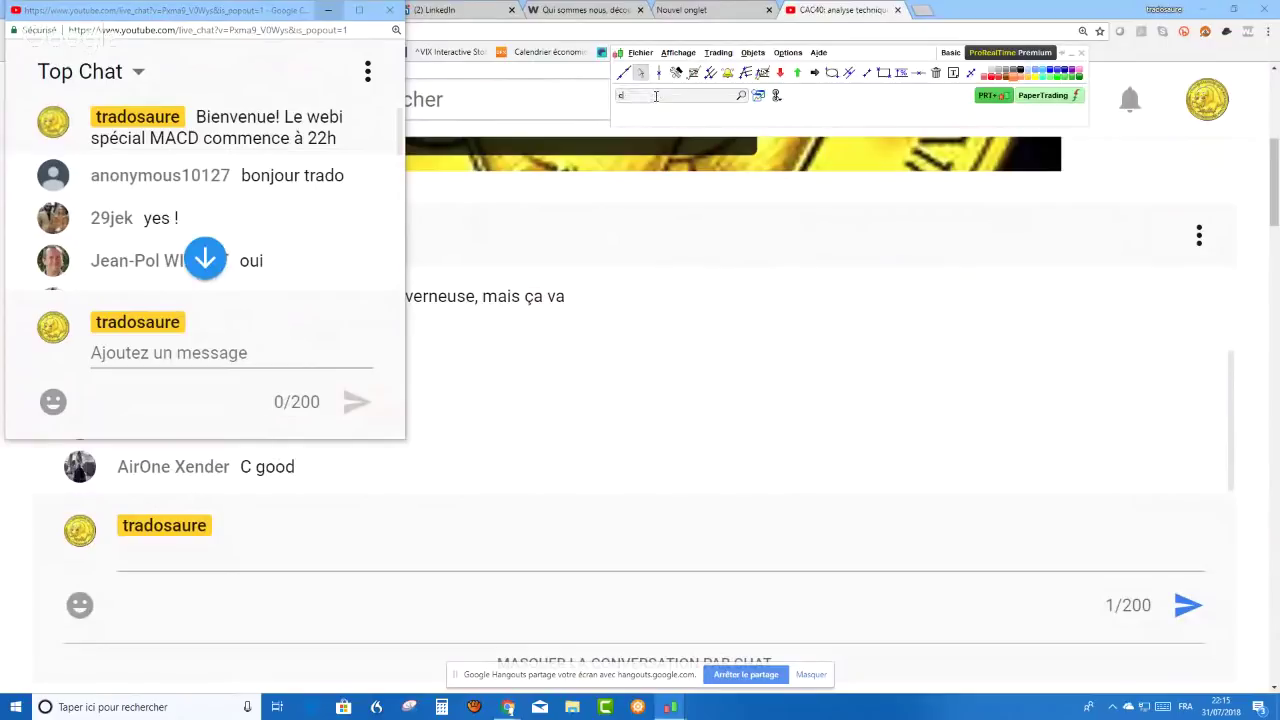
text(cs)
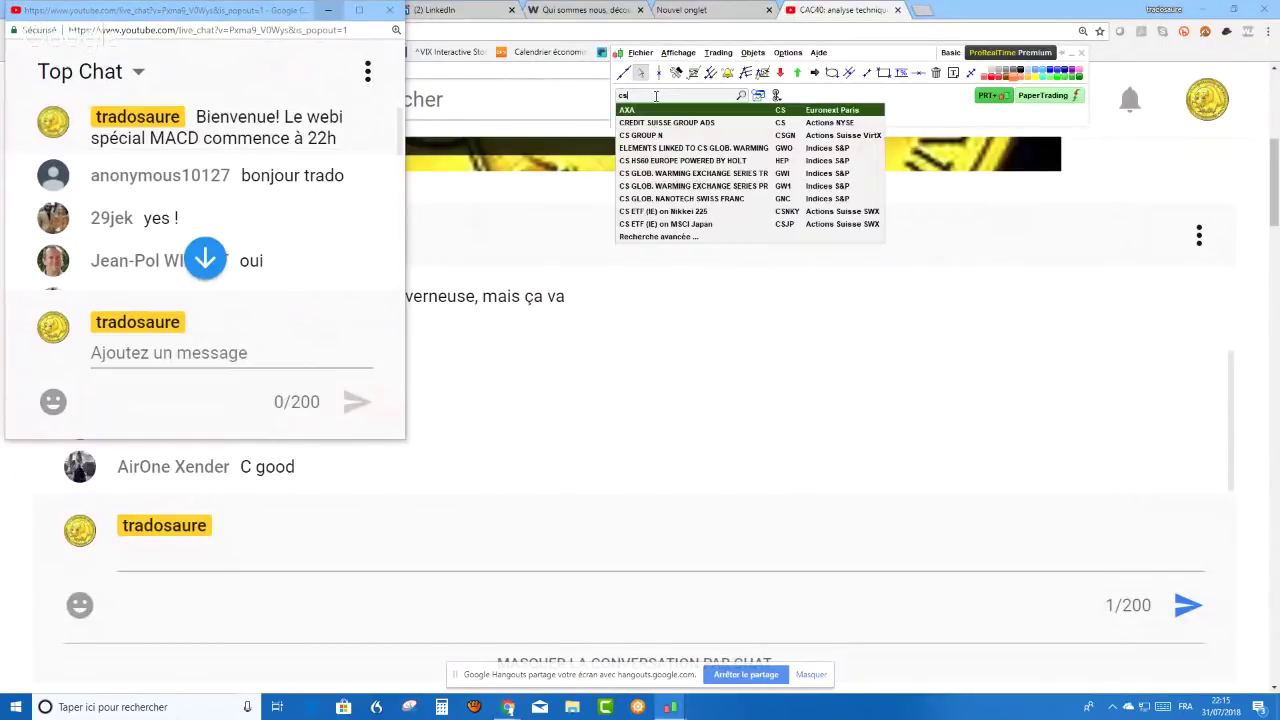
key(Return)
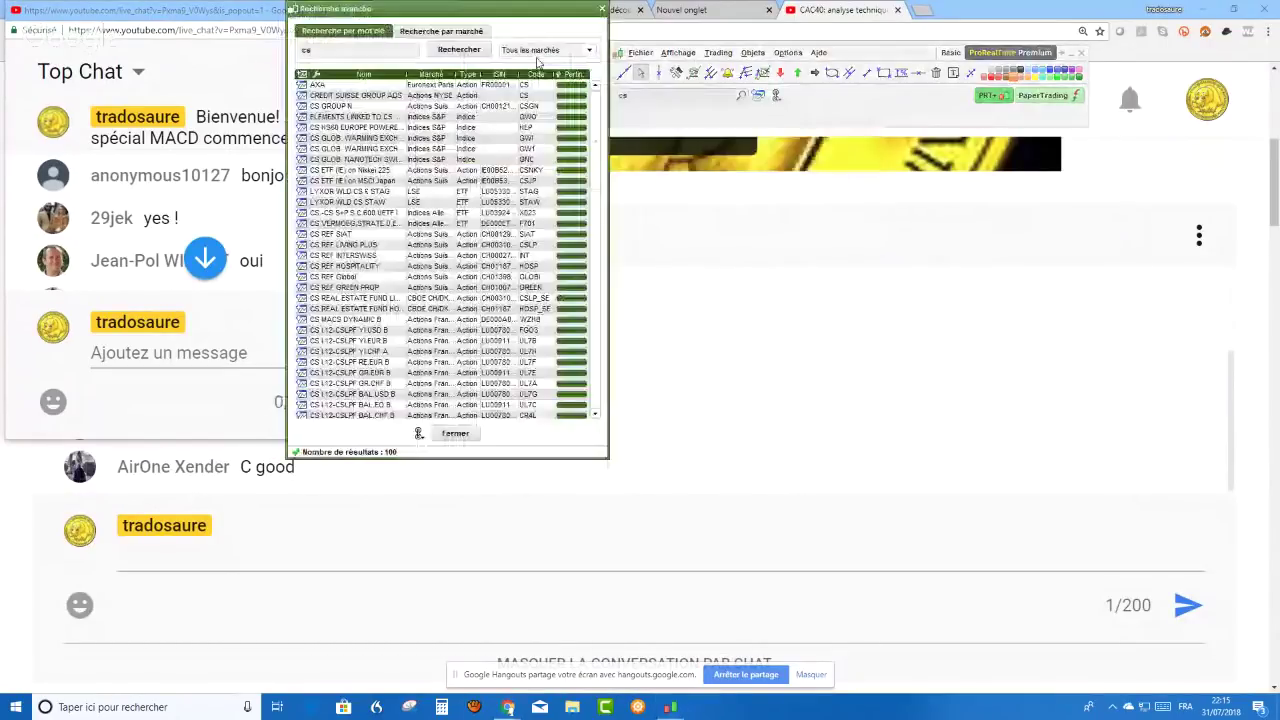
key(Return)
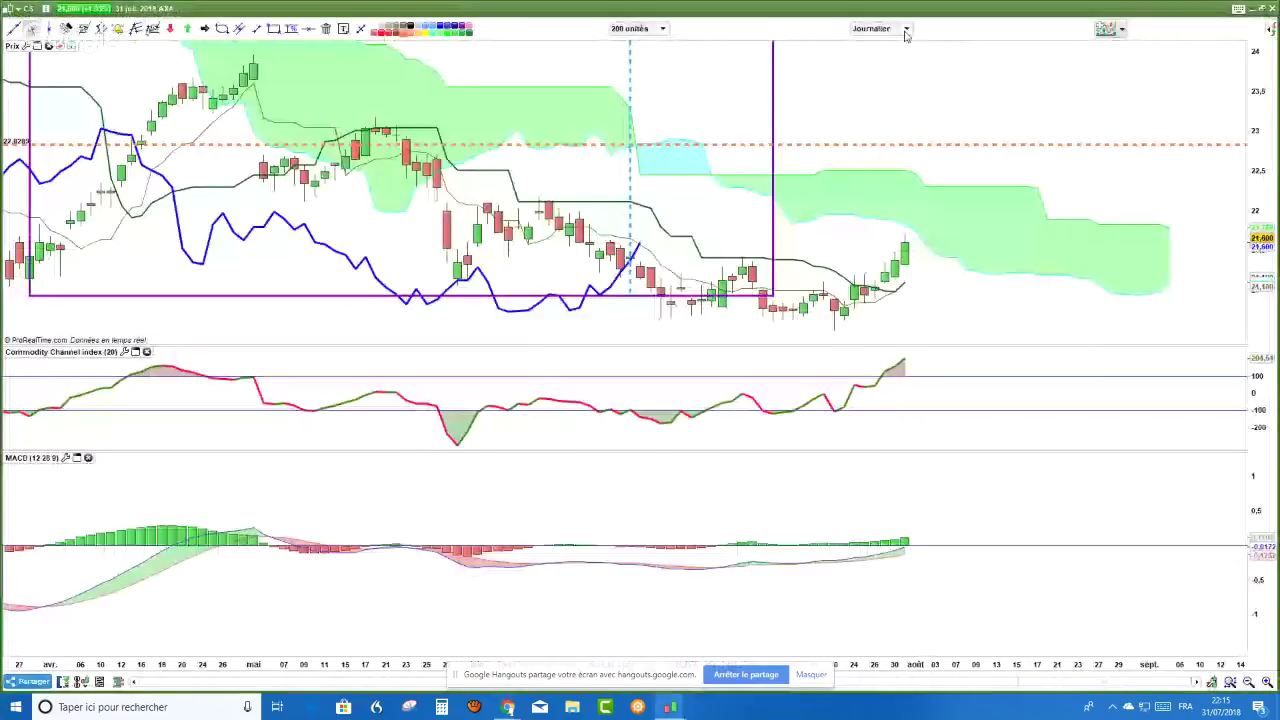
click(905, 30)
click(867, 256)
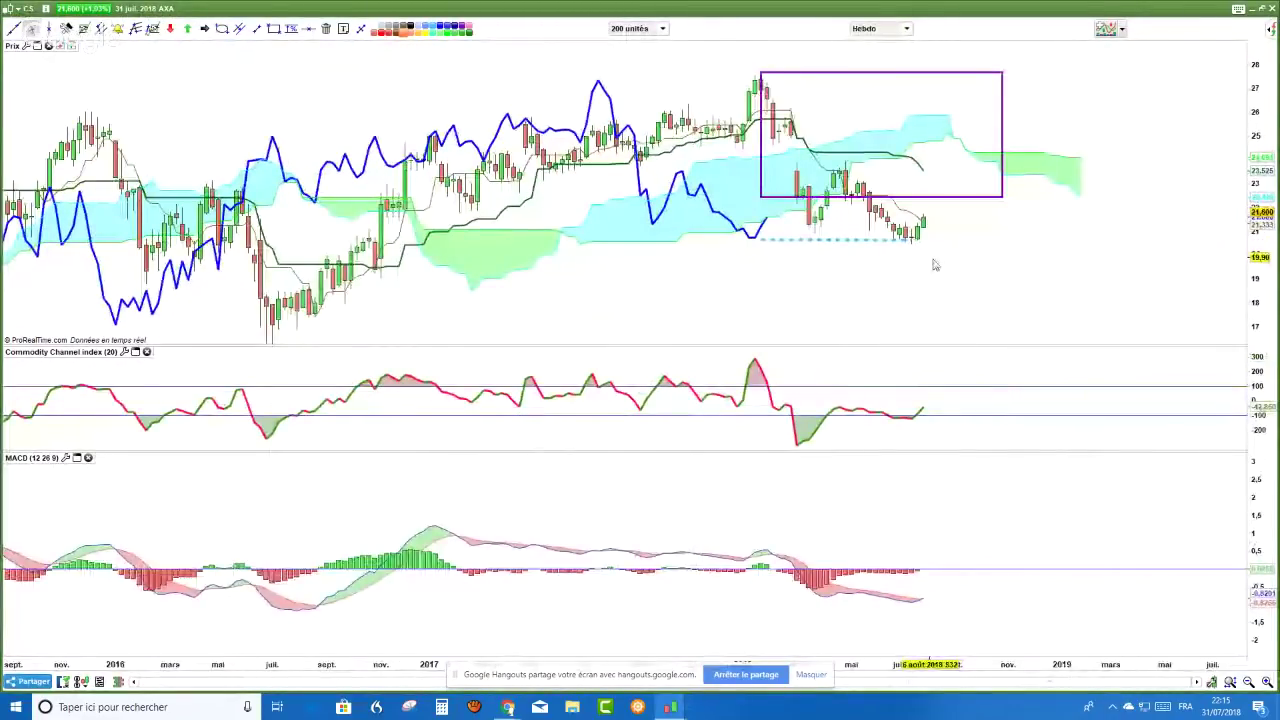
- Delete all drawn objects from the chart and remove the Ichimoku indicator
right_click(1000, 262)
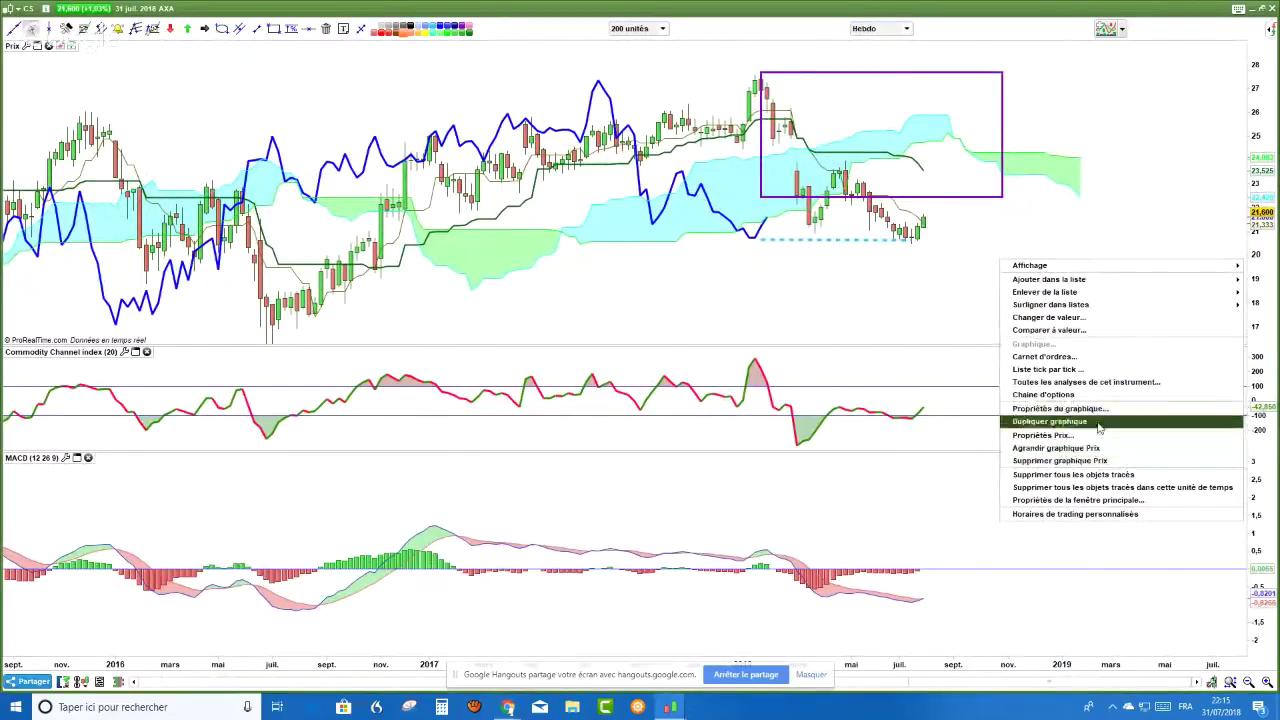
click(1112, 476)
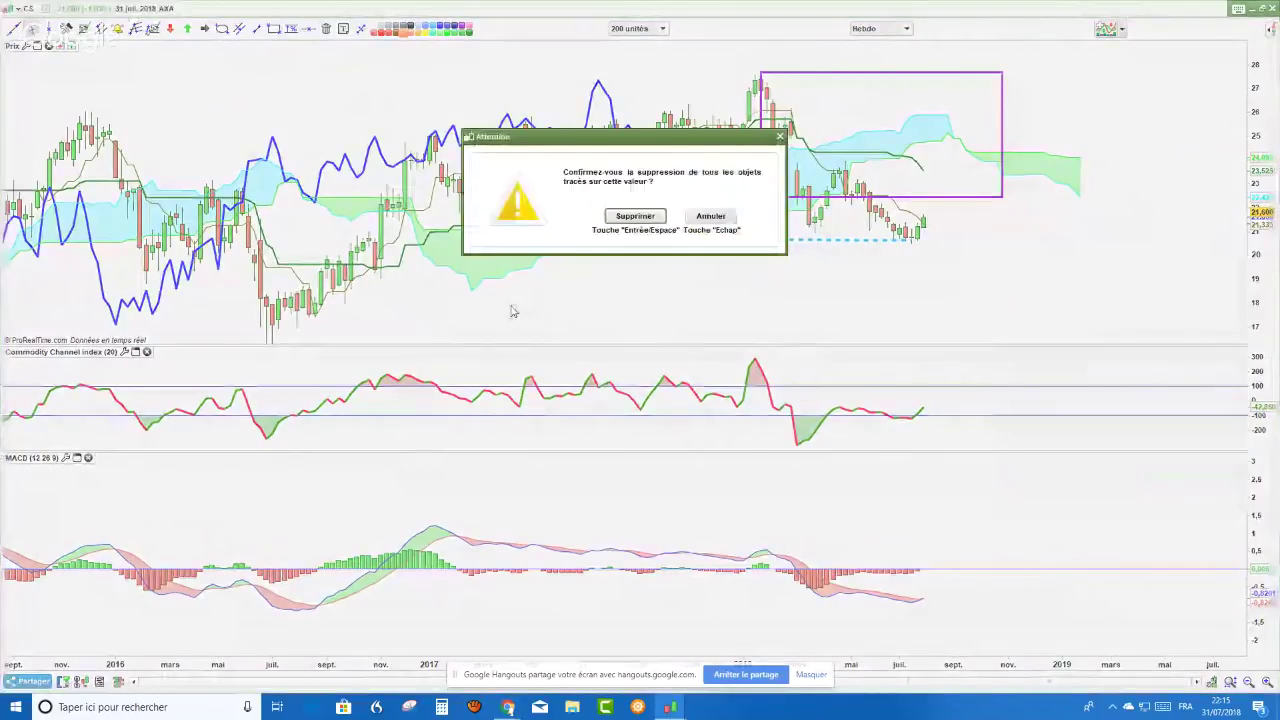
key(Return)
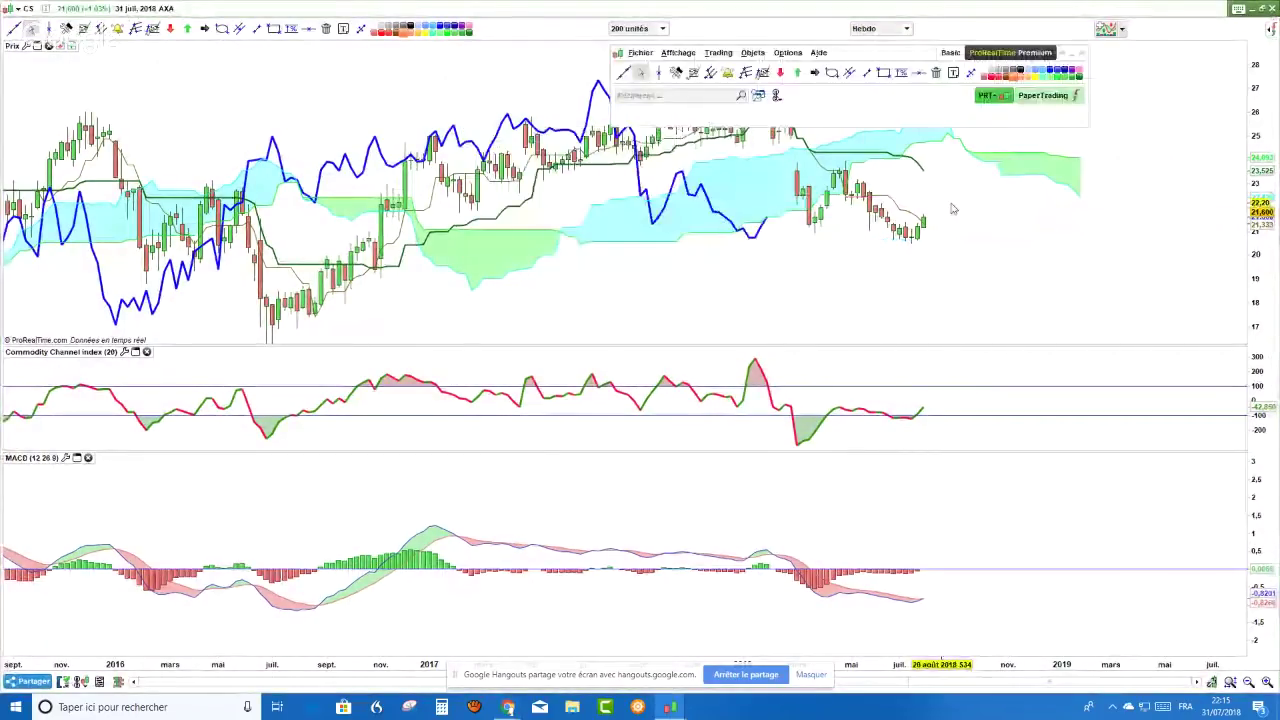
right_click(1008, 178)
click(1030, 195)
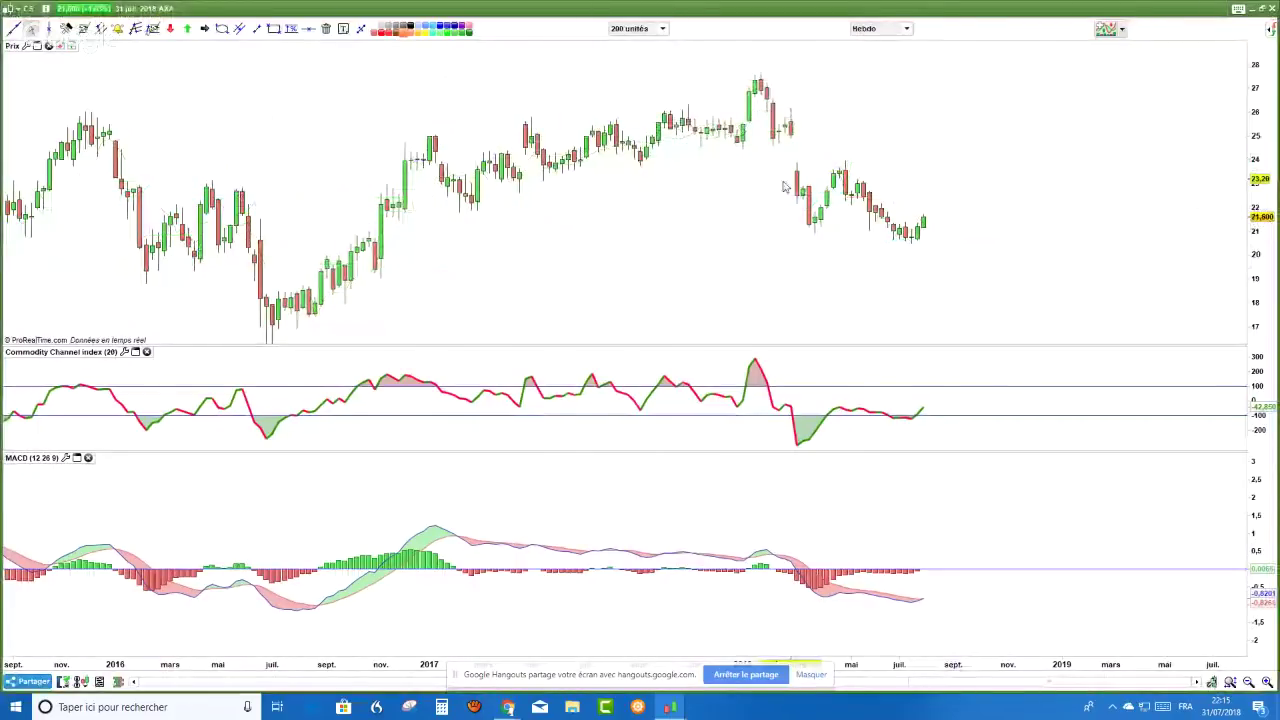
- Rescale the MACD panel vertically
scroll(763, 196, down, 1)
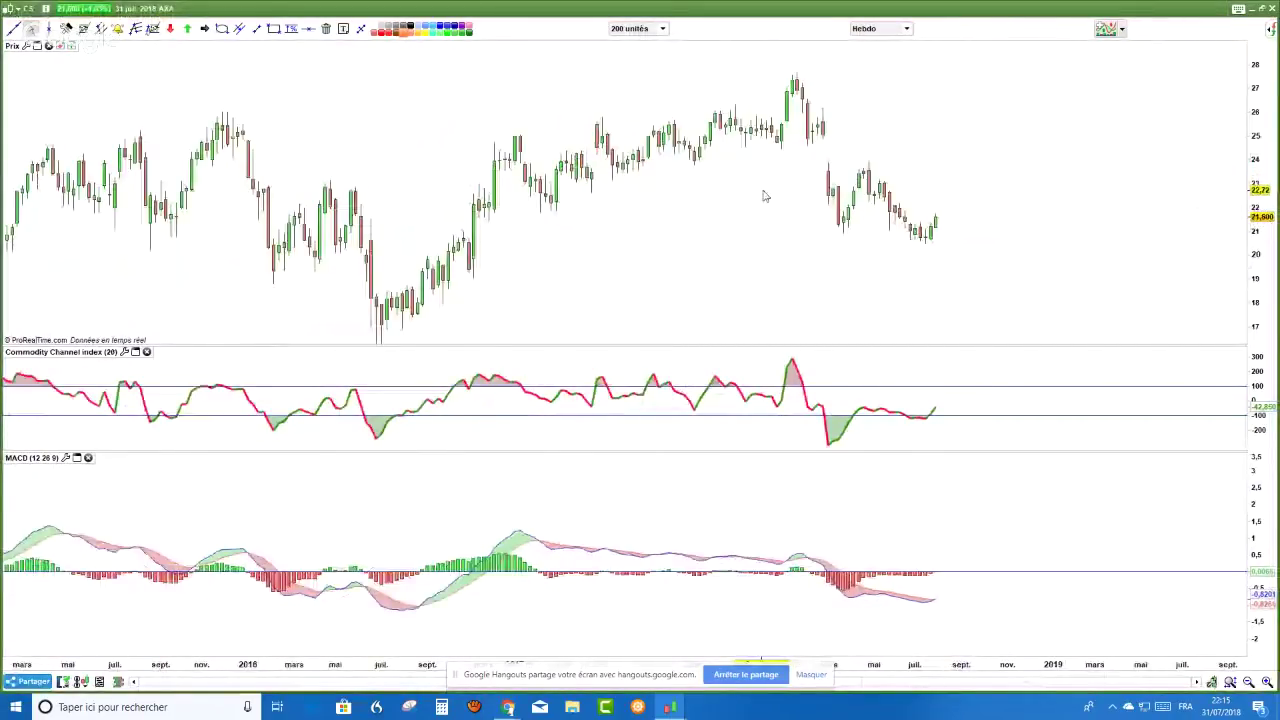
scroll(1052, 347, up, 1)
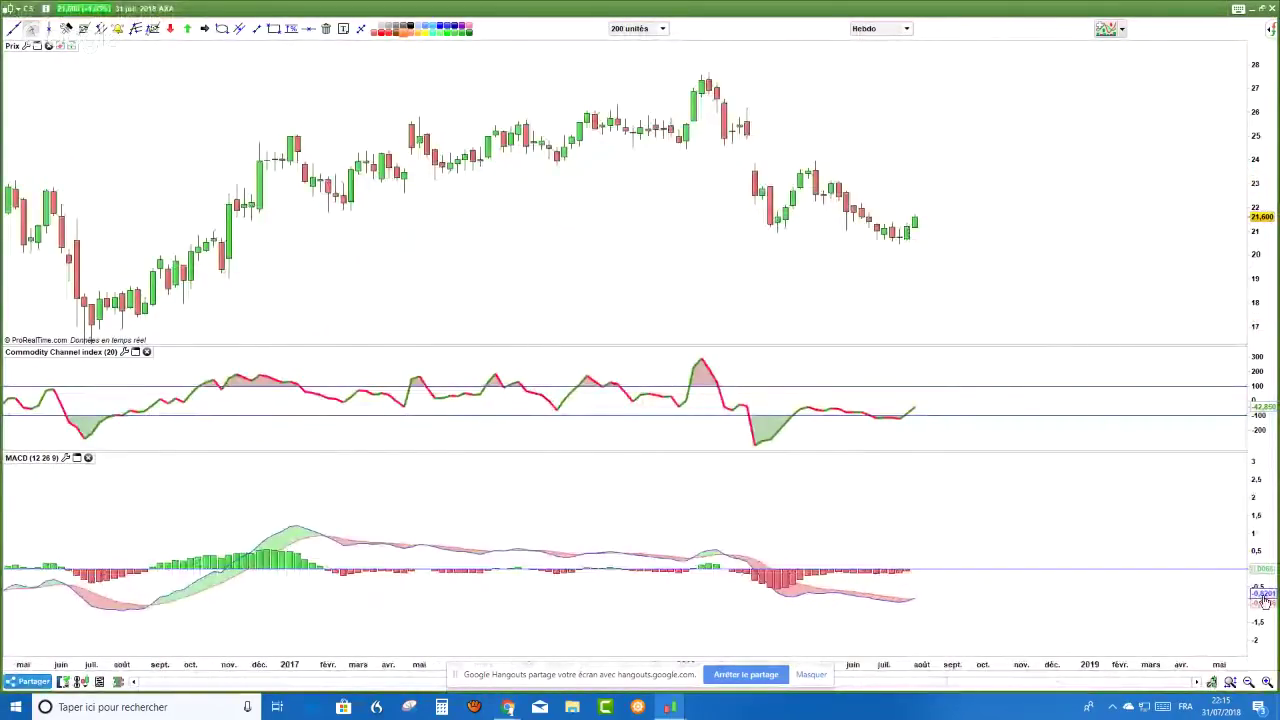
drag(1264, 600, 1264, 590)
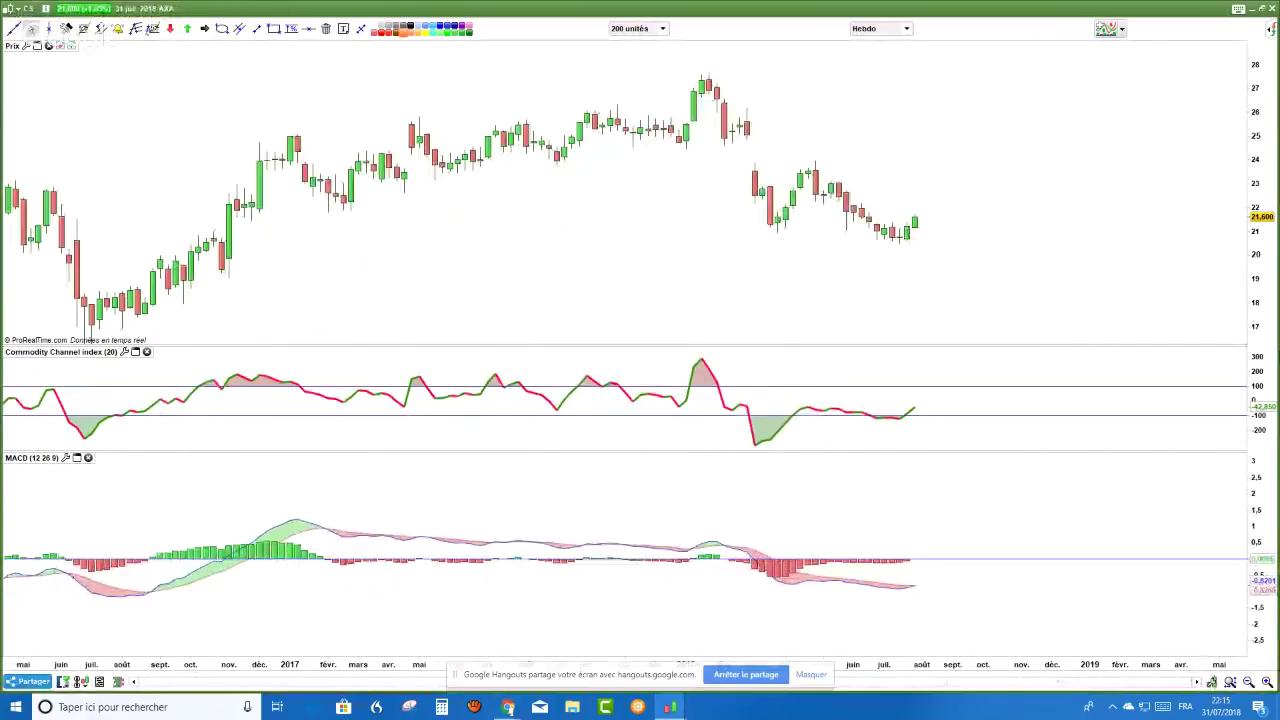
drag(1268, 300, 1268, 310)
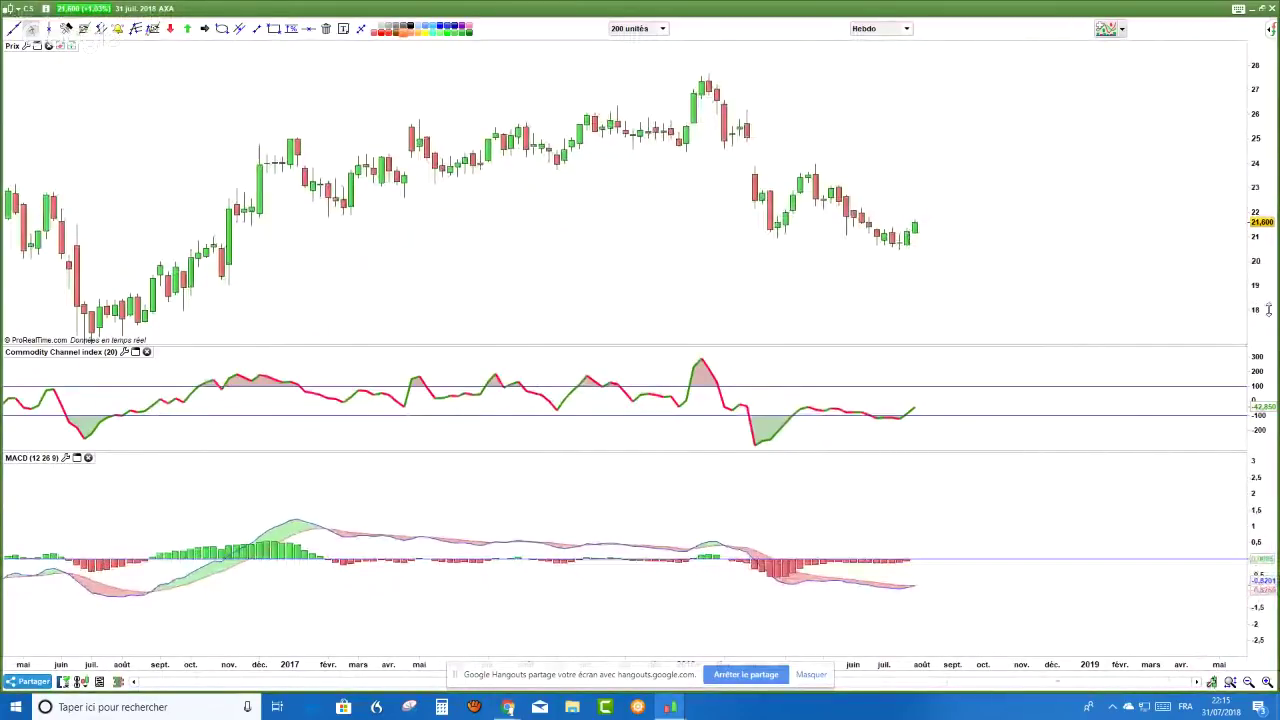
- Draw a long purple rectangle from November 2016 at about 19–19.5, stretched up toward 20
scroll(946, 262, up, 1)
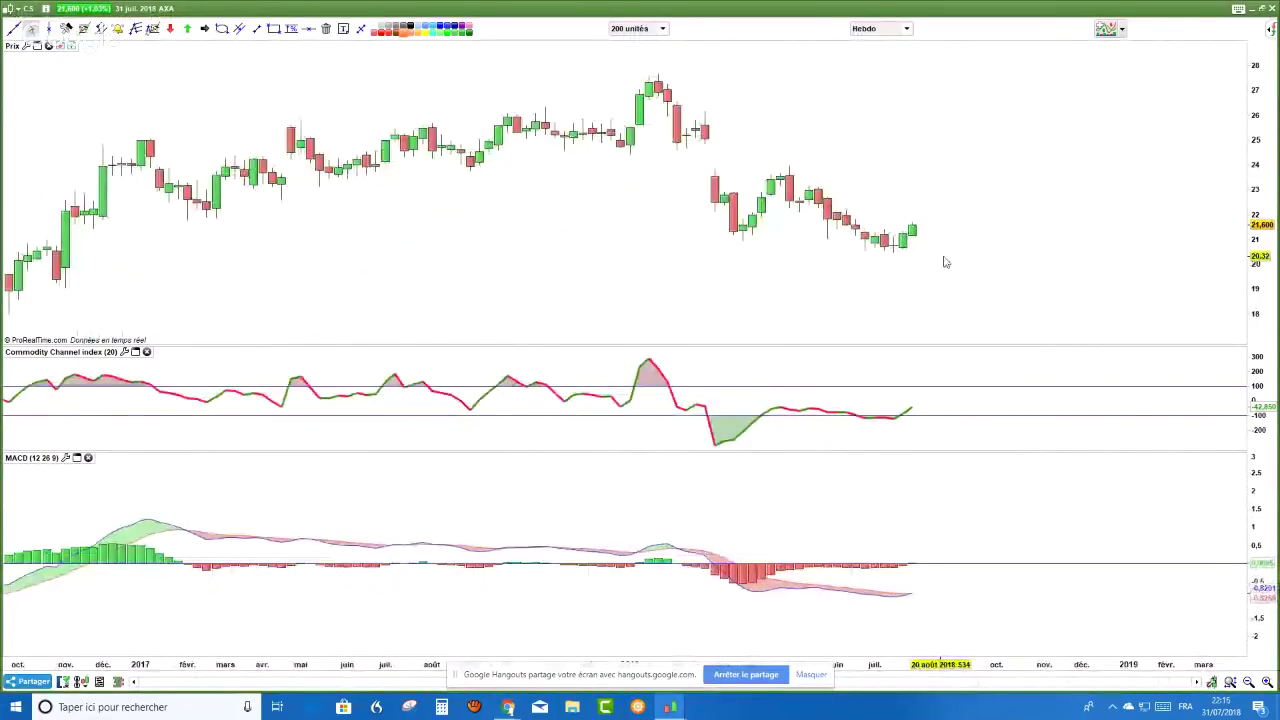
scroll(946, 262, down, 1)
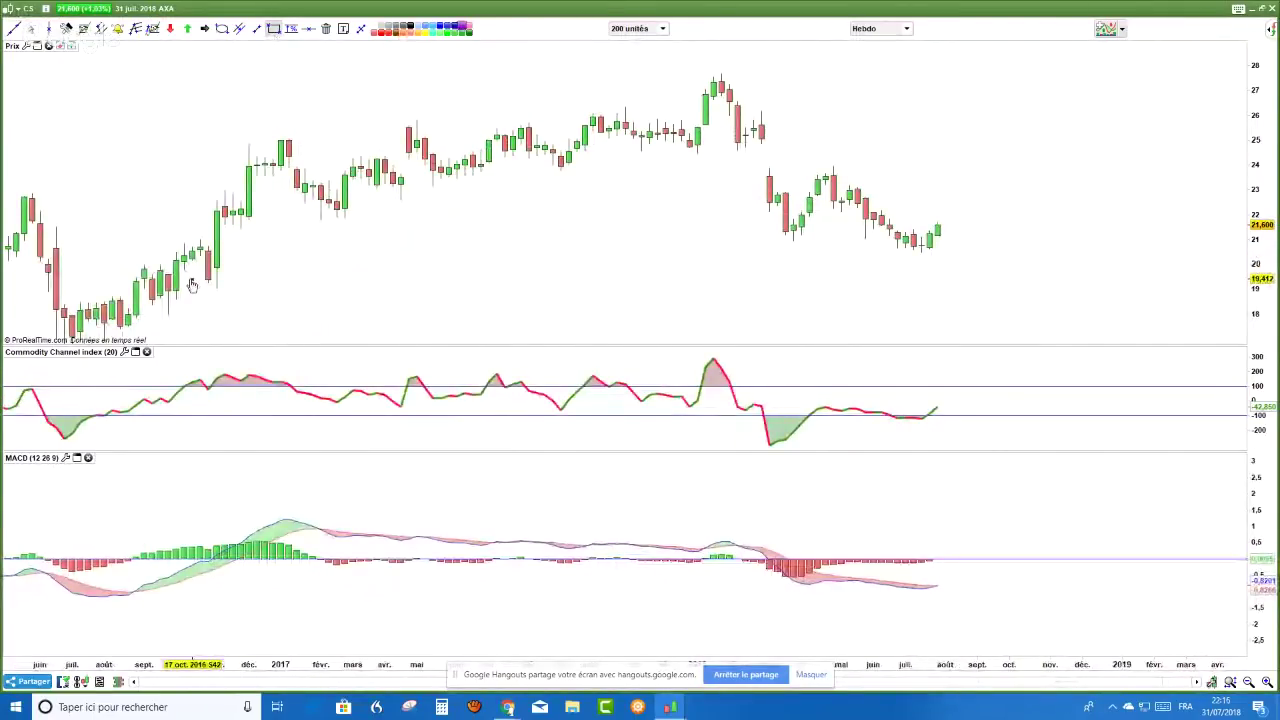
mouse_move(192, 284)
mouse_down()
mouse_move(1020, 272)
mouse_move(1055, 294)
mouse_up()
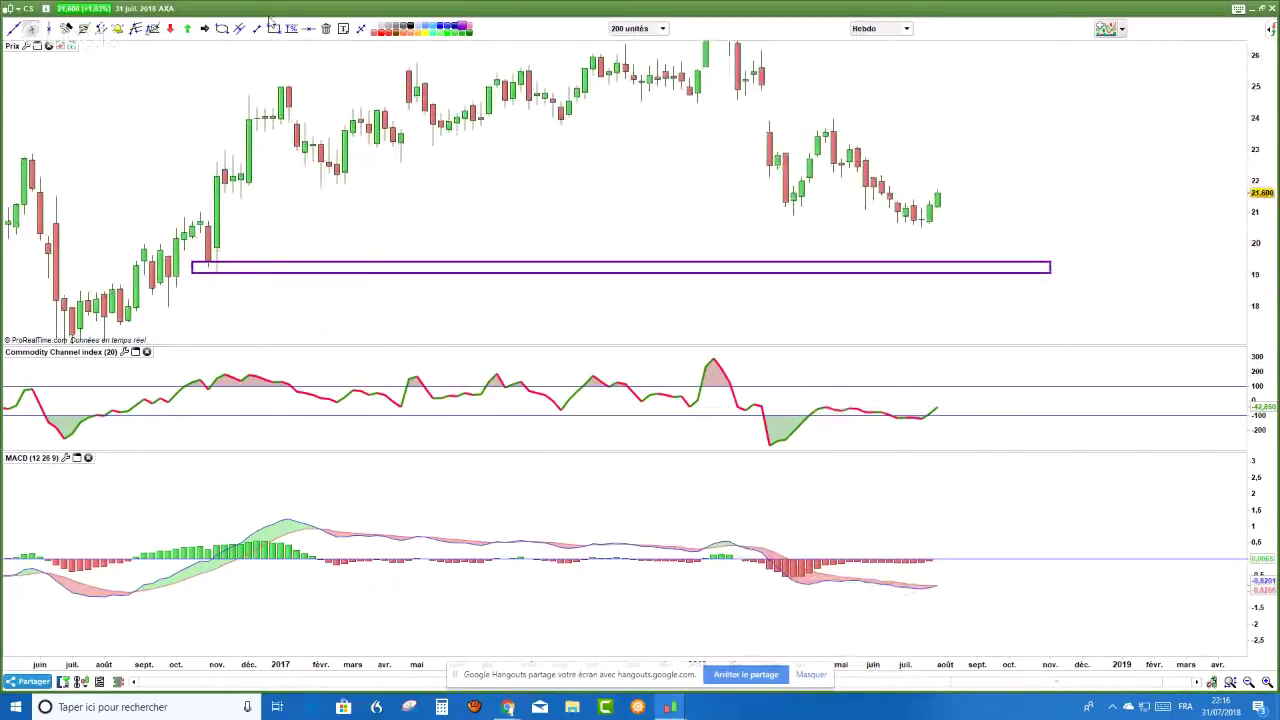
click(360, 28)
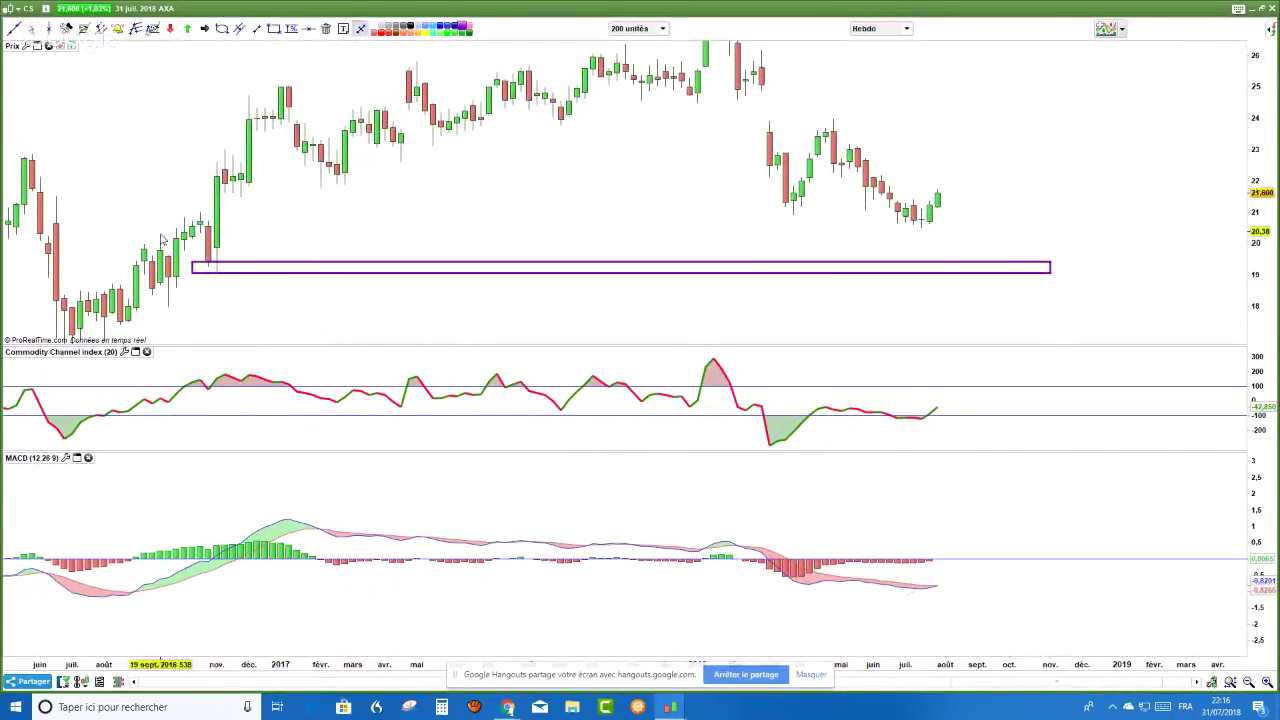
drag(192, 264, 212, 248)
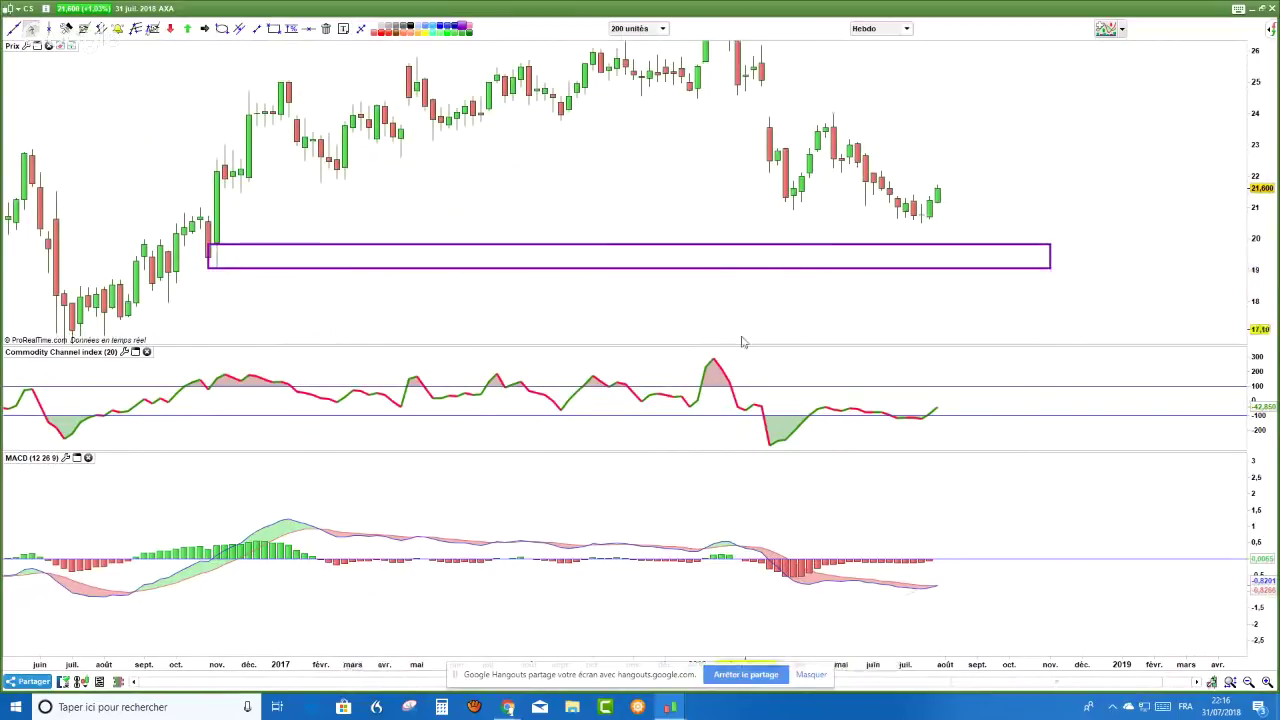
- Rescale the MACD panel vertically
scroll(1090, 195, up, 2)
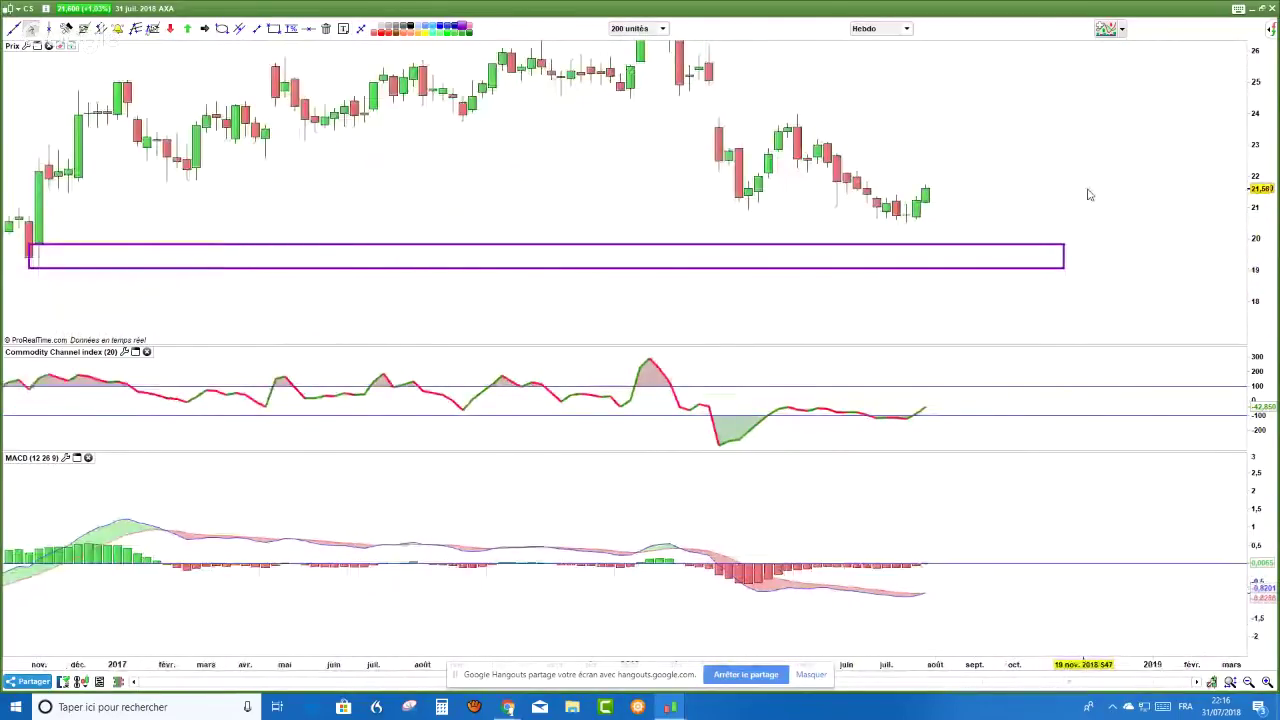
scroll(1090, 195, down, 1)
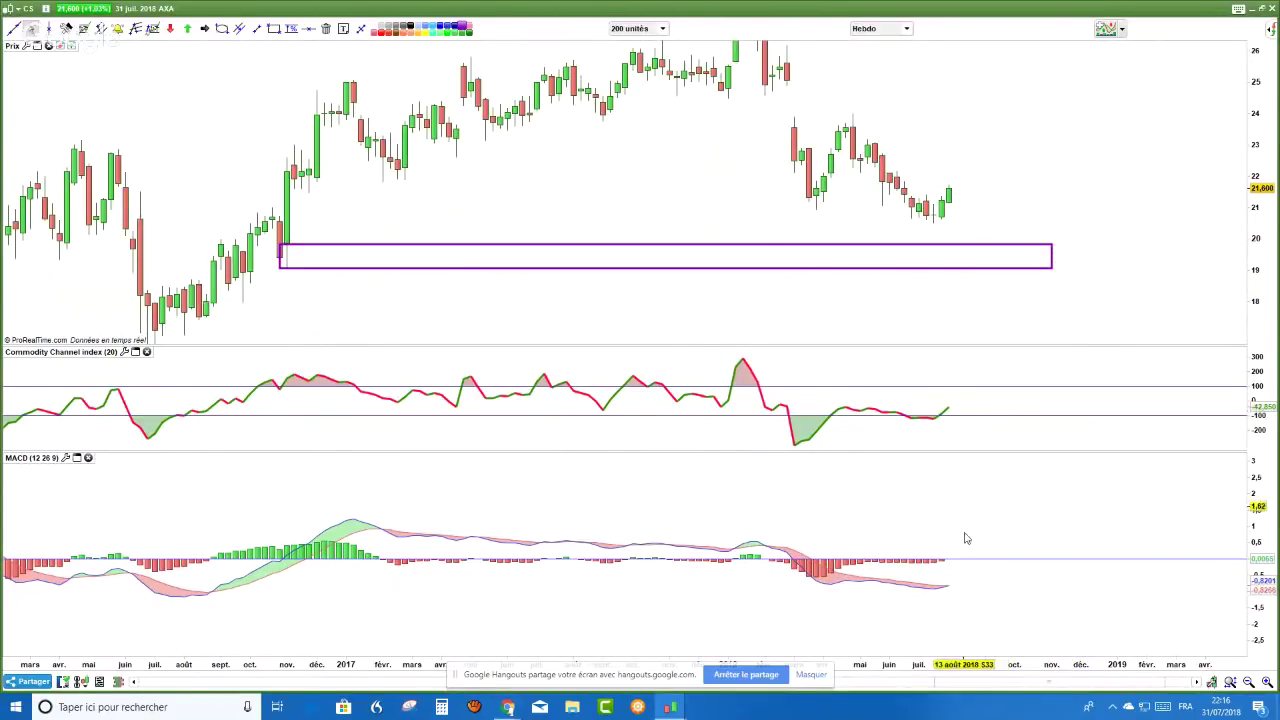
scroll(948, 603, up, 1)
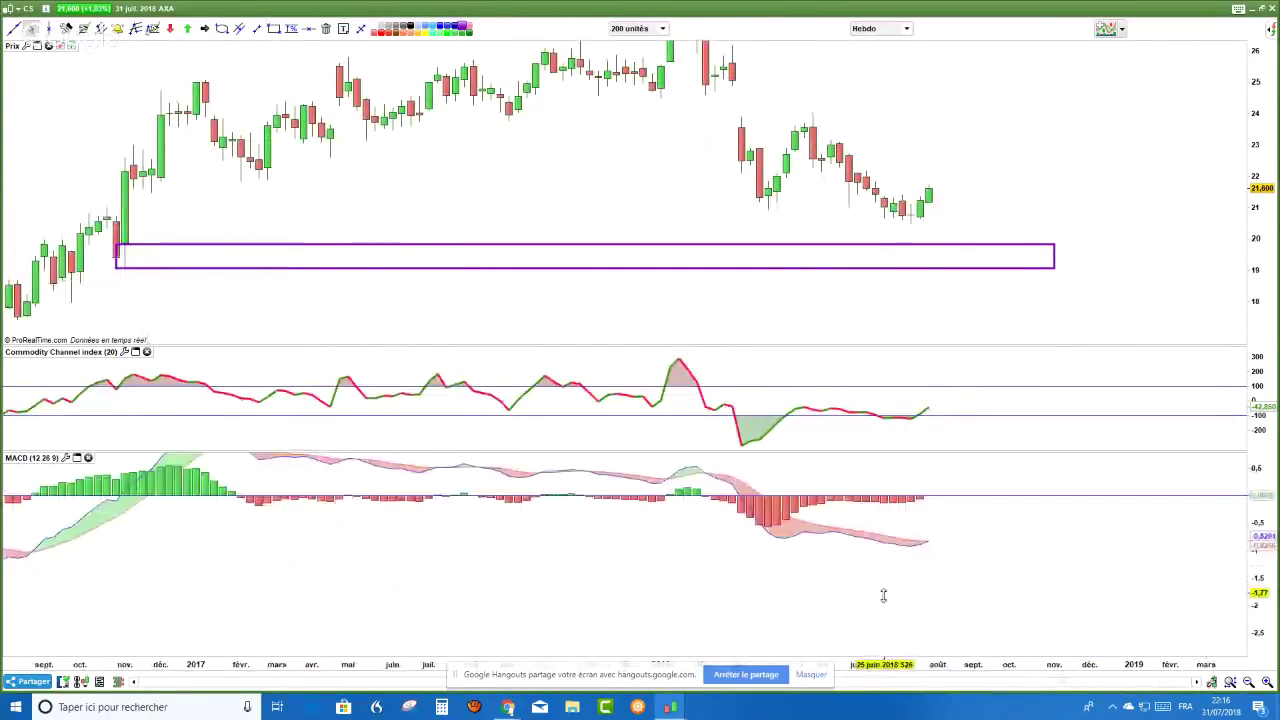
drag(941, 540, 946, 560)
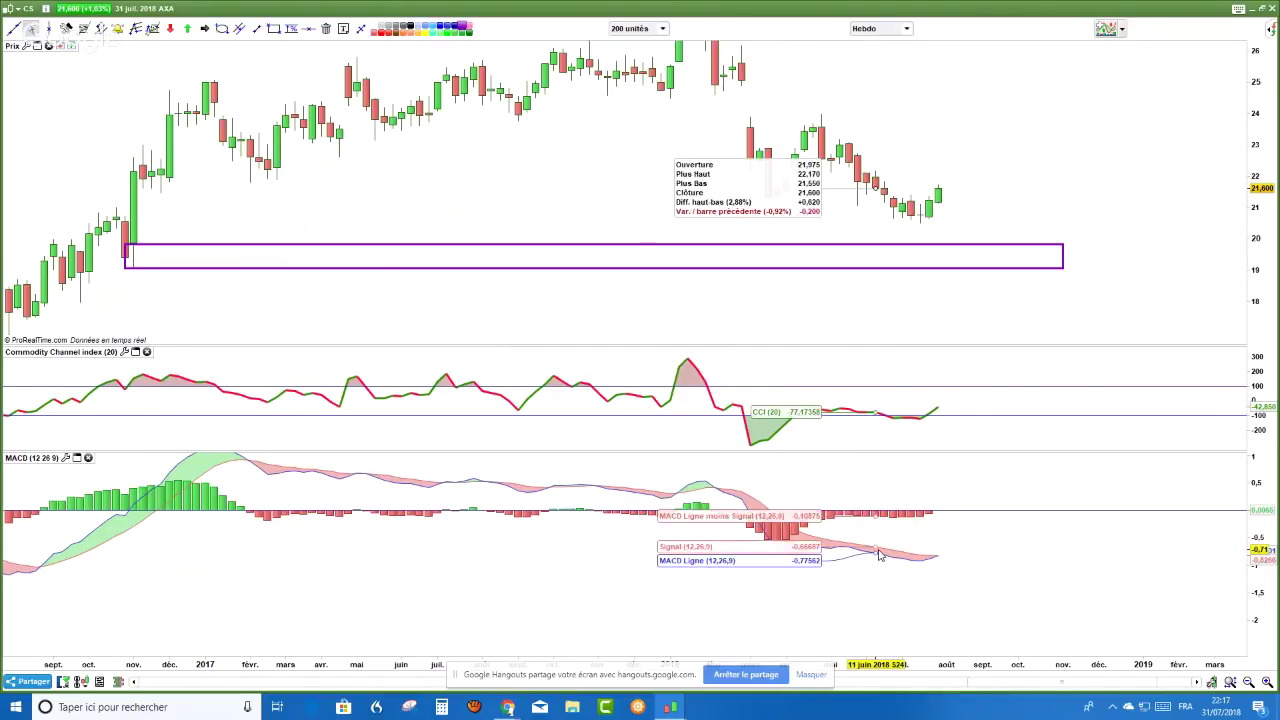
- Switch the AXA chart back to daily candles
click(907, 28)
click(870, 234)
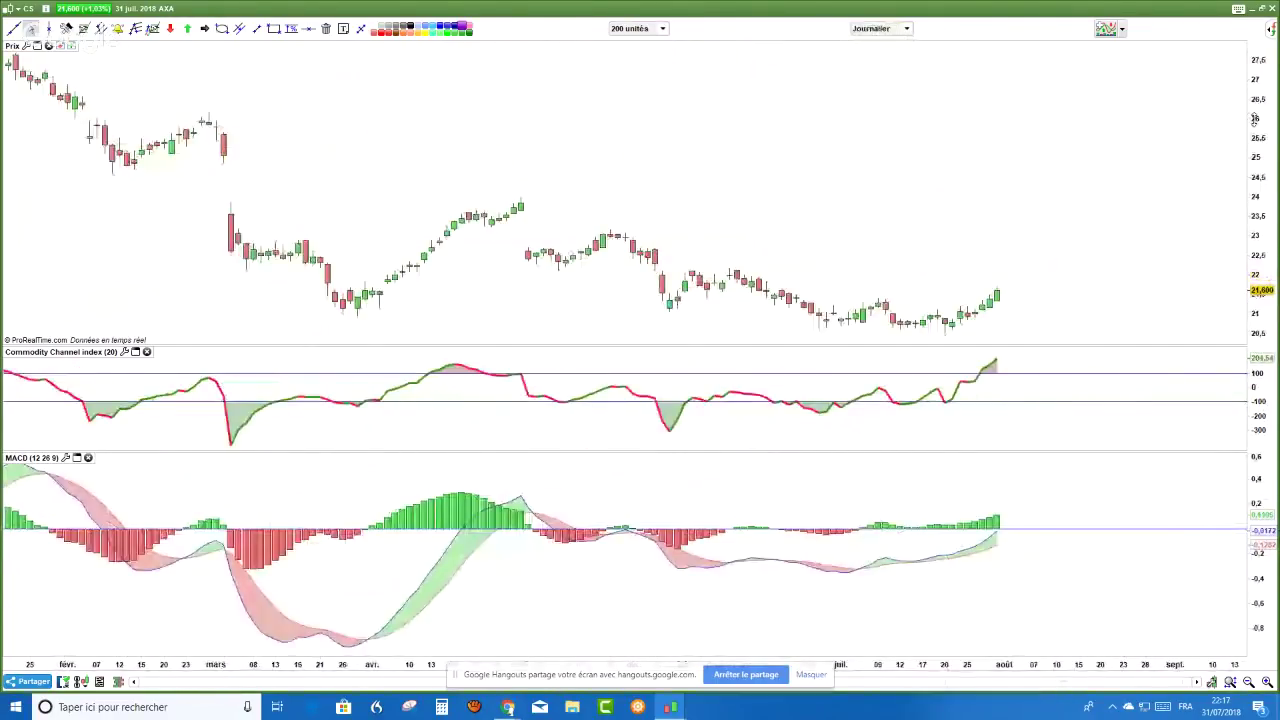
right_click(1114, 110)
right_click(885, 170)
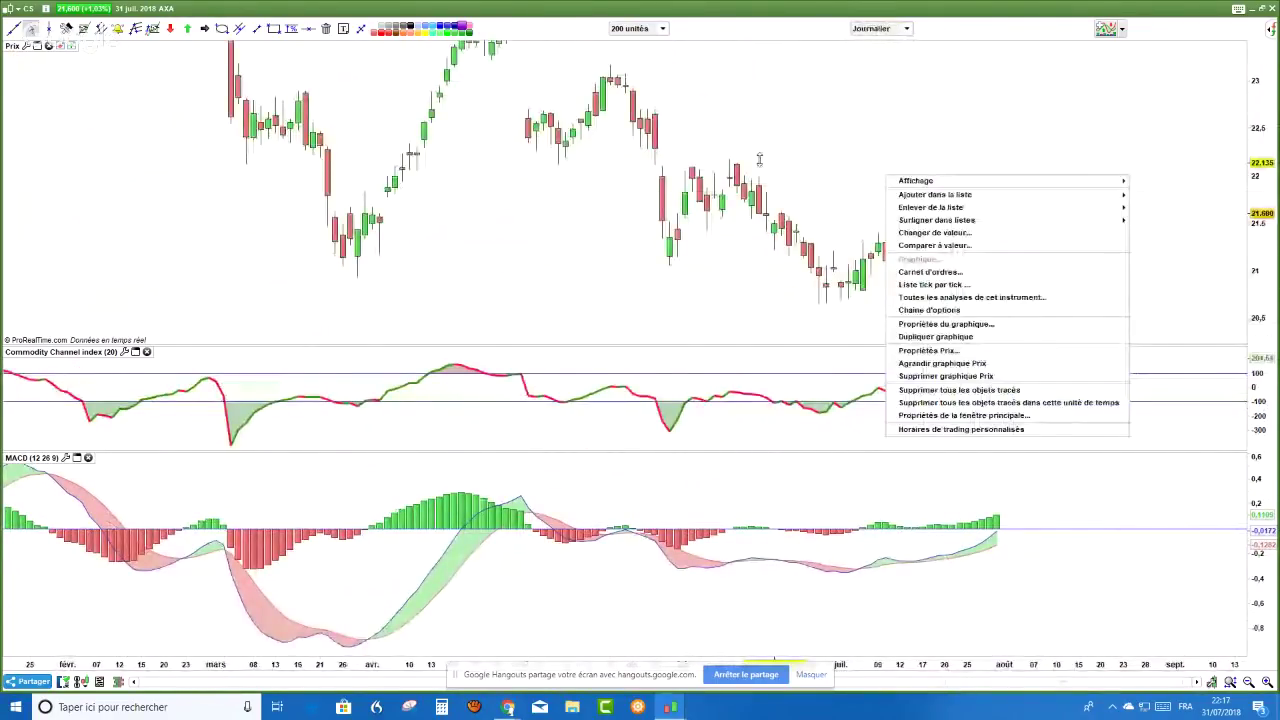
click(759, 159)
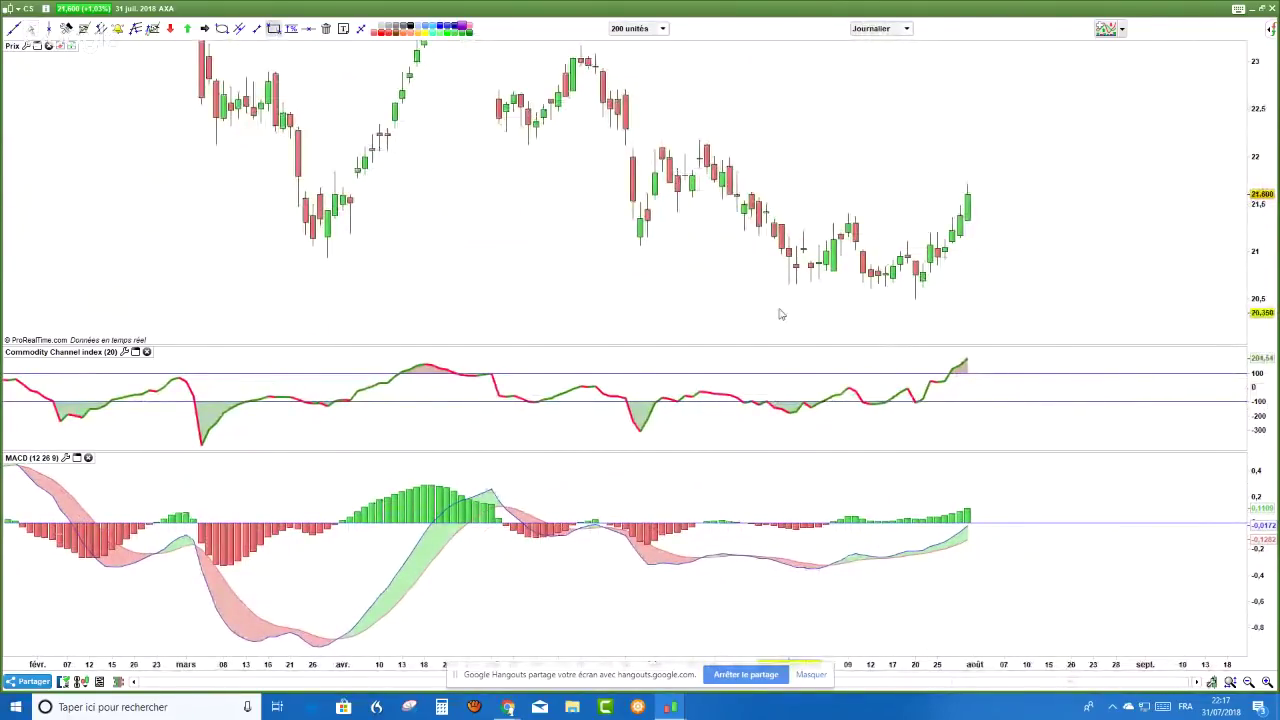
- Box the recent lows around 20.5–20.8 in purple and zoom in on the time axis
drag(758, 275, 1176, 295)
scroll(537, 271, down, 2)
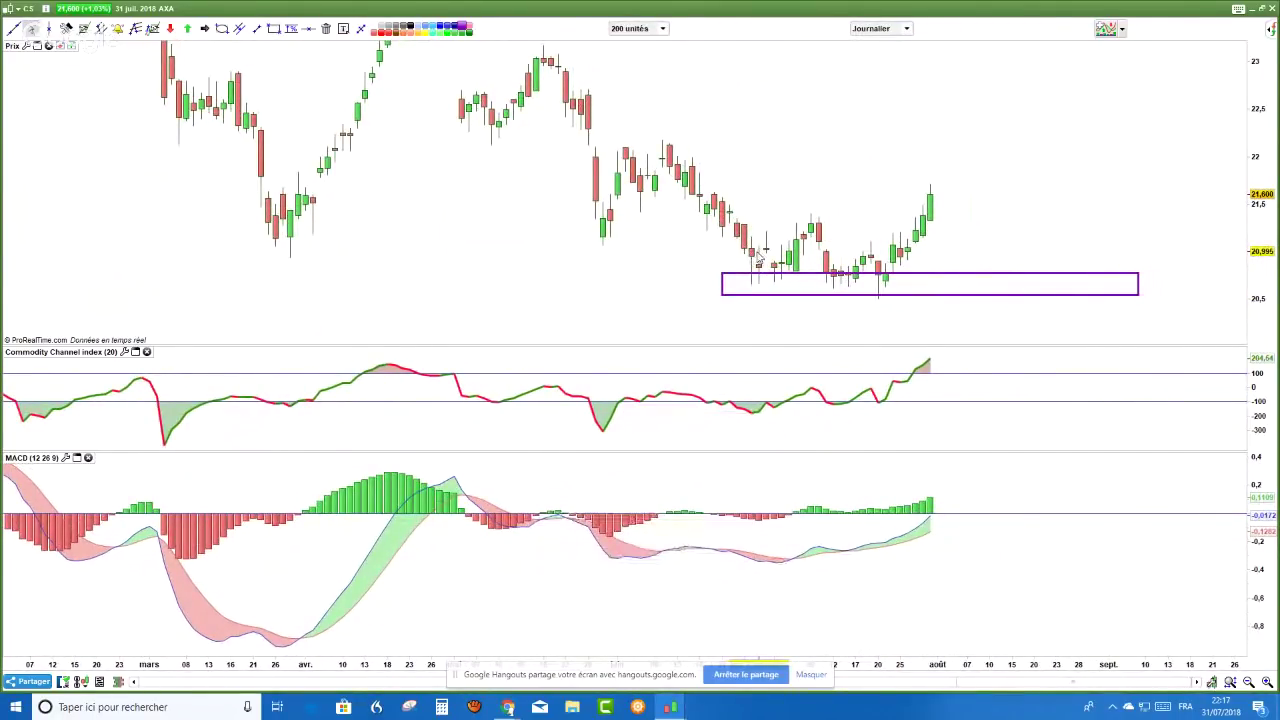
mouse_move(755, 258)
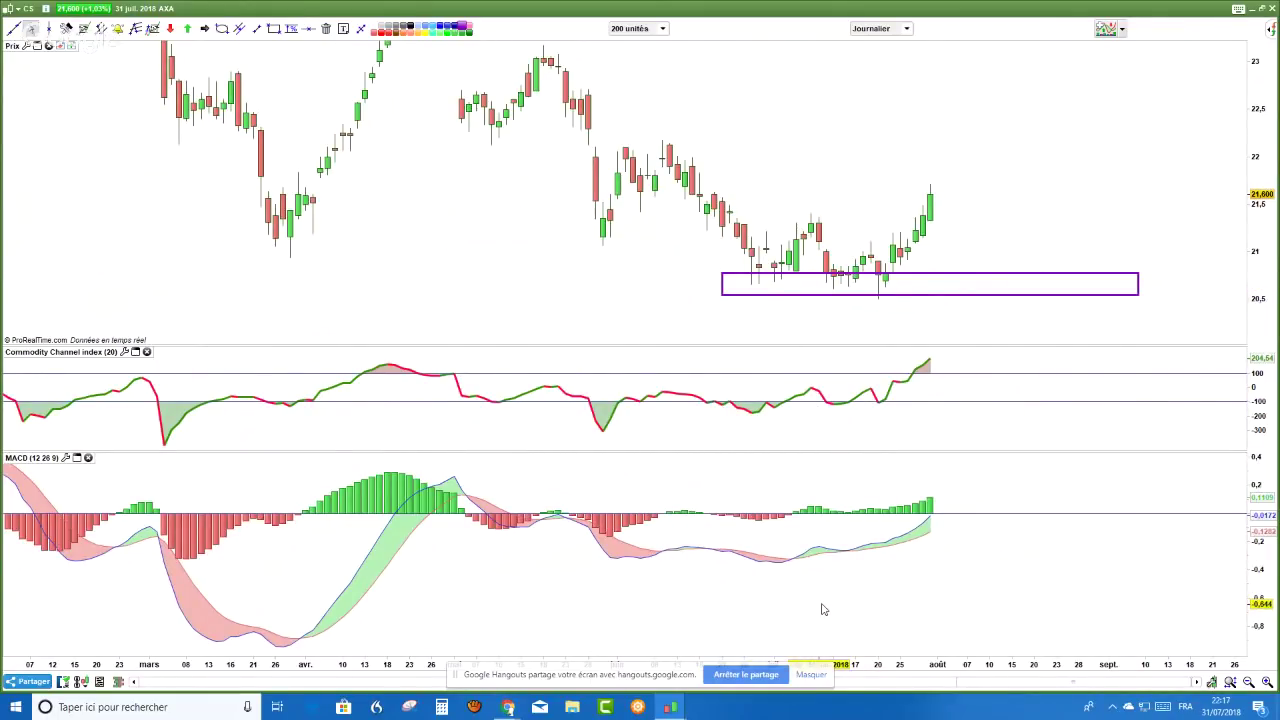
click(1267, 681)
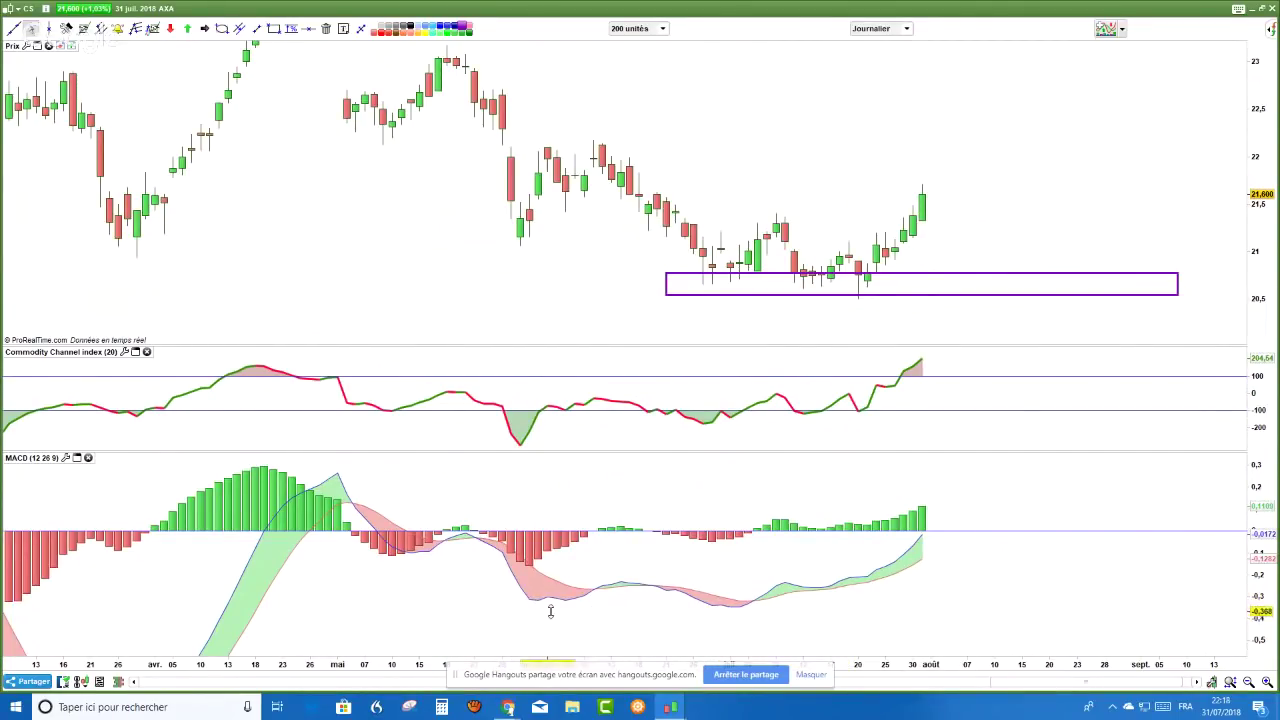
- Draw dashed lines under the recent price lows and the MACD troughs
click(257, 28)
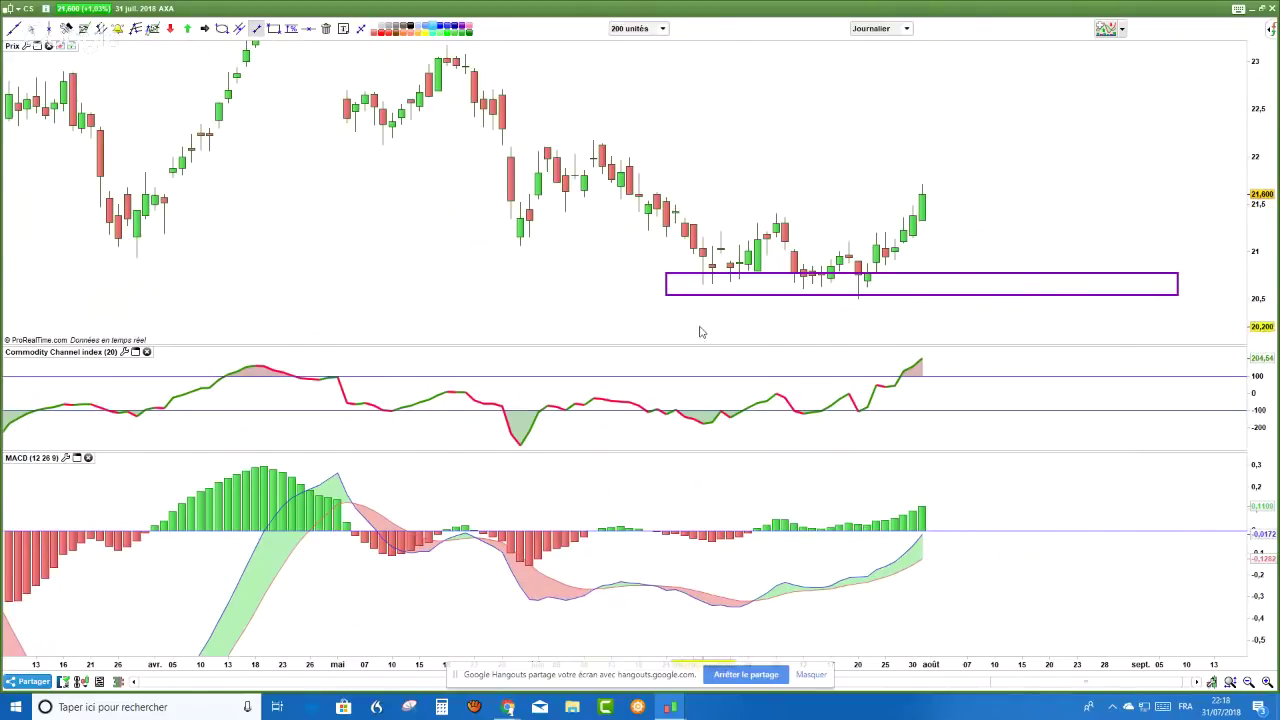
drag(703, 322, 814, 322)
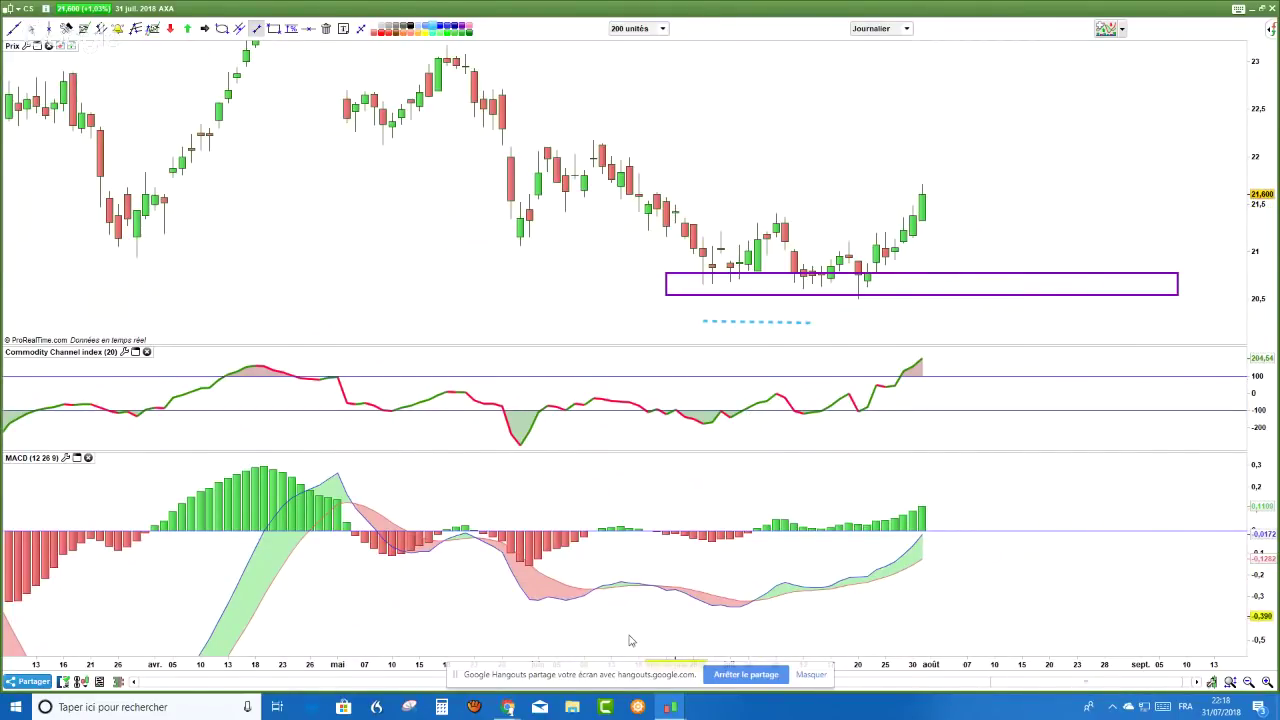
drag(565, 627, 730, 634)
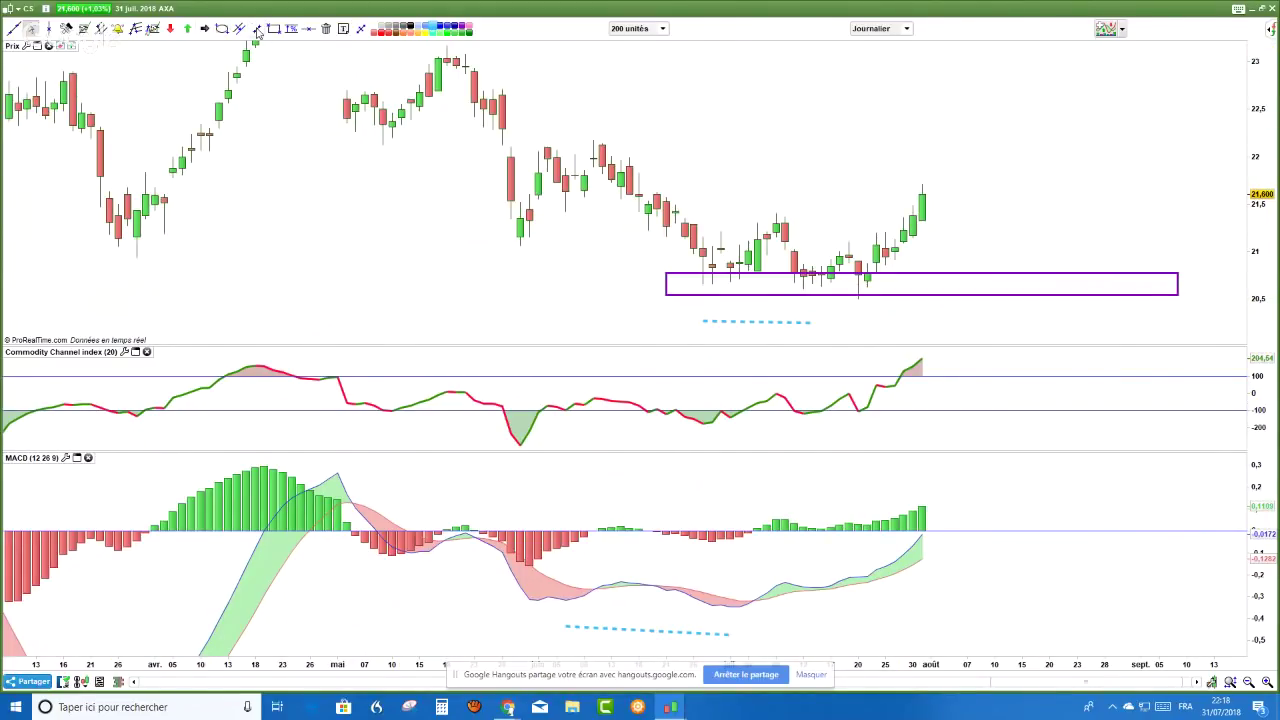
click(257, 28)
drag(755, 310, 866, 315)
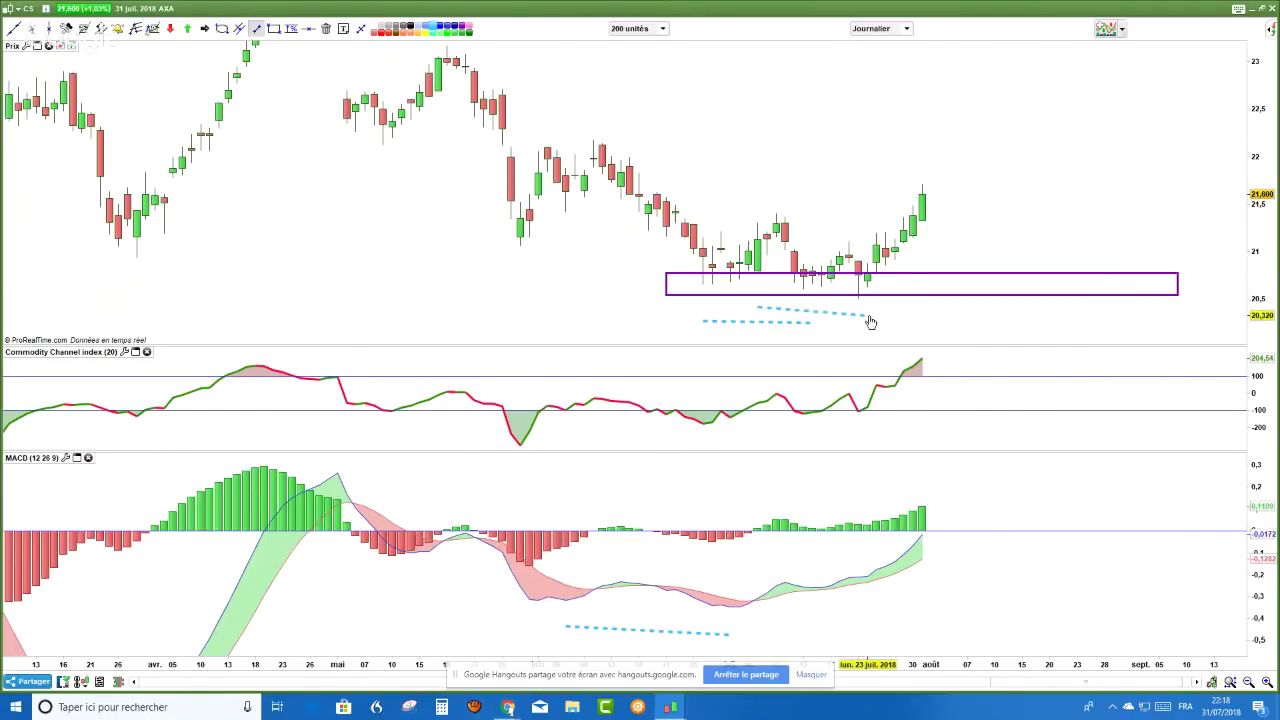
mouse_move(750, 632)
mouse_down()
mouse_move(920, 598)
mouse_move(838, 598)
mouse_up()
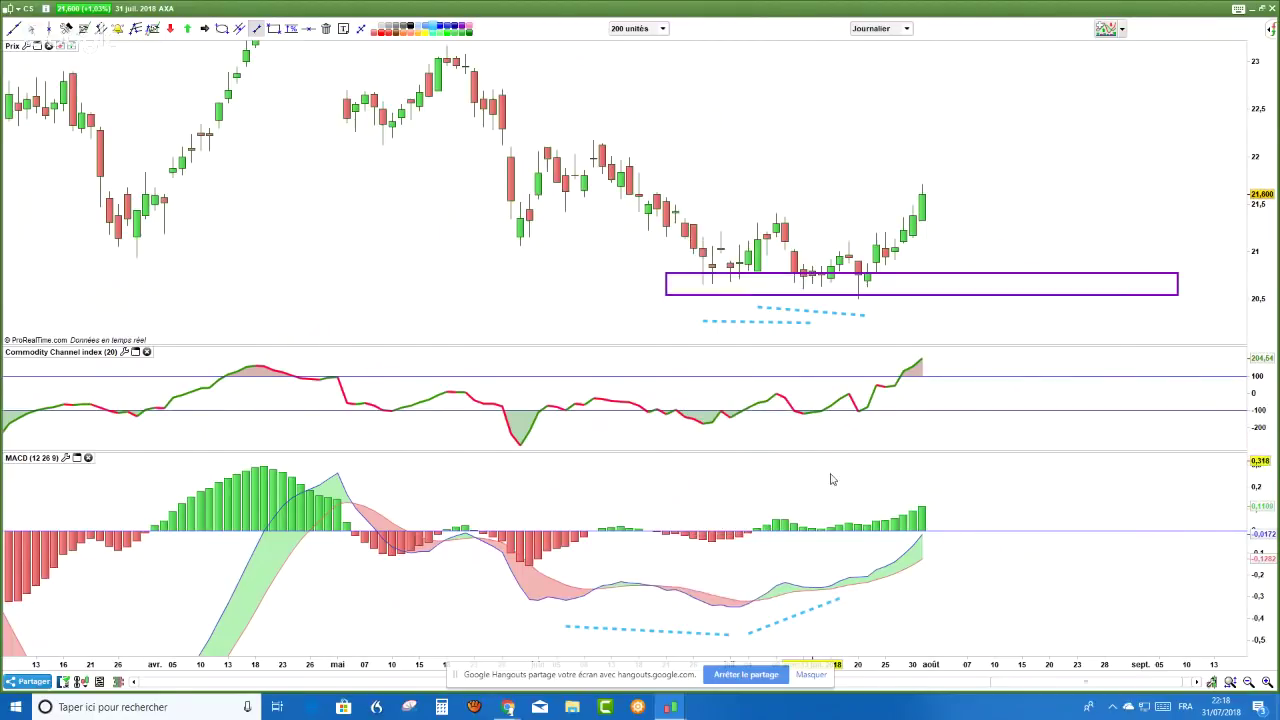
- Circle the MACD line crossover and compress the price scale to show more range
key(Escape)
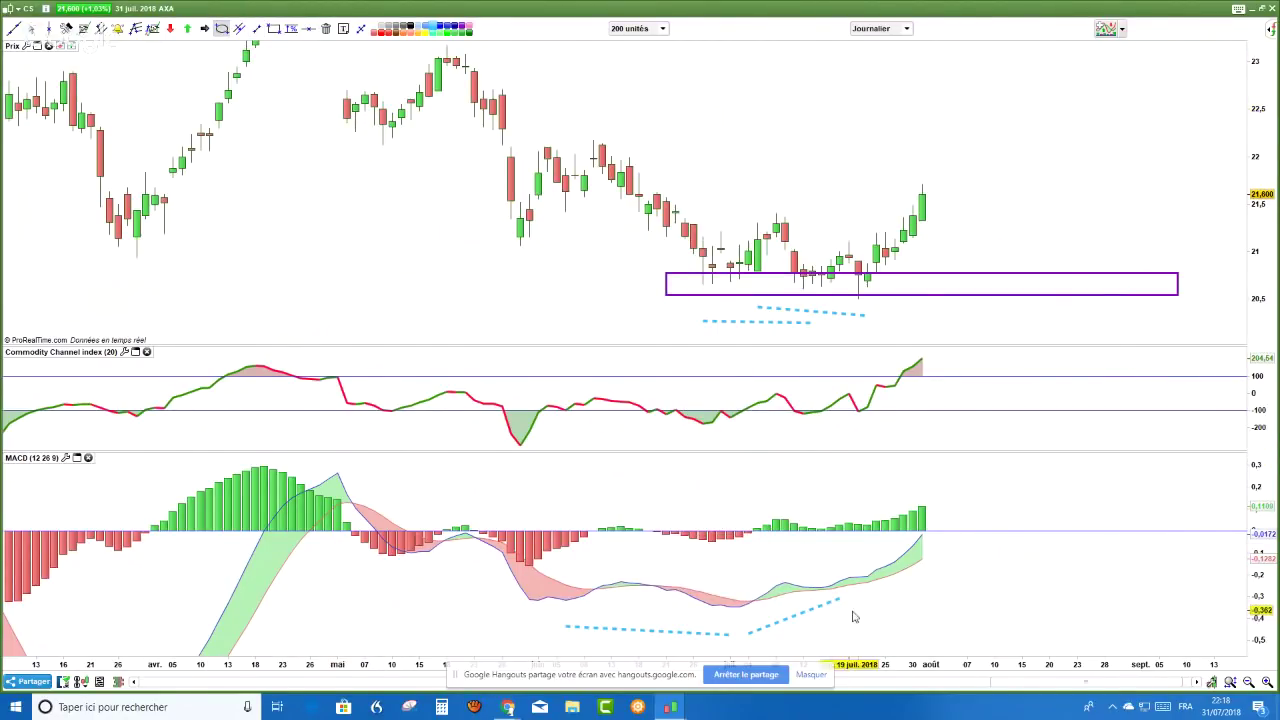
drag(795, 567, 849, 618)
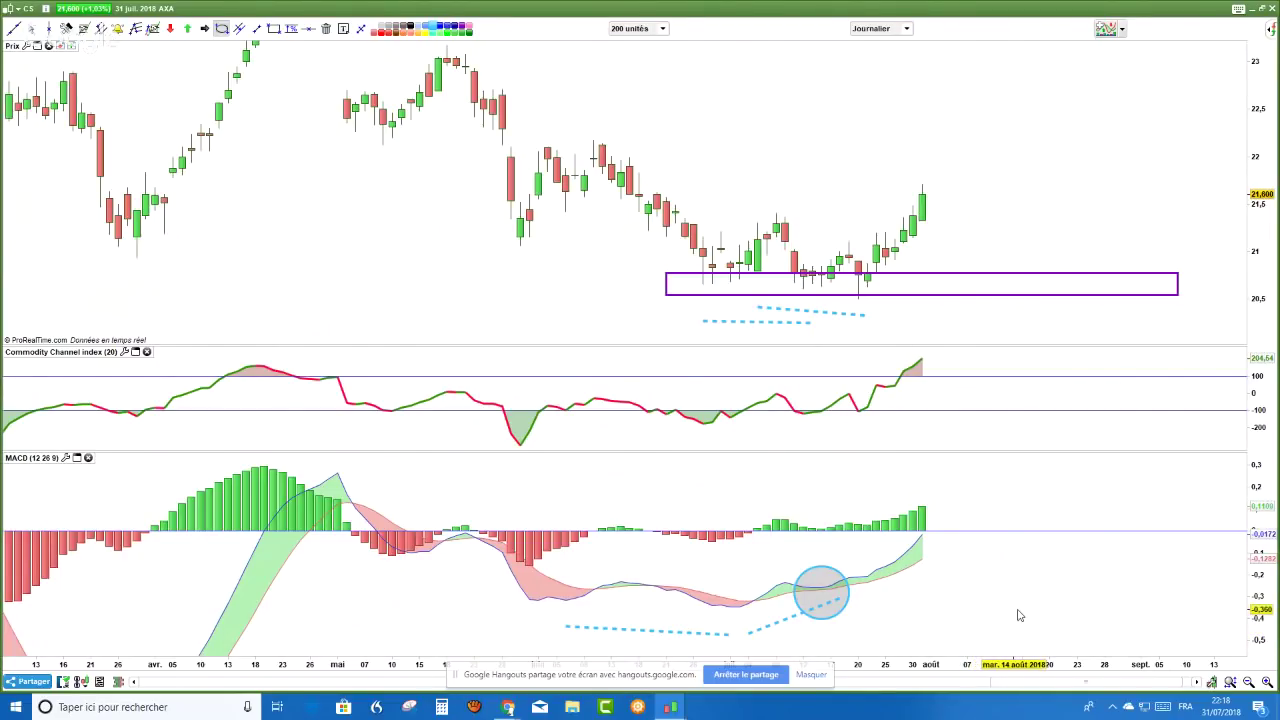
key(Escape)
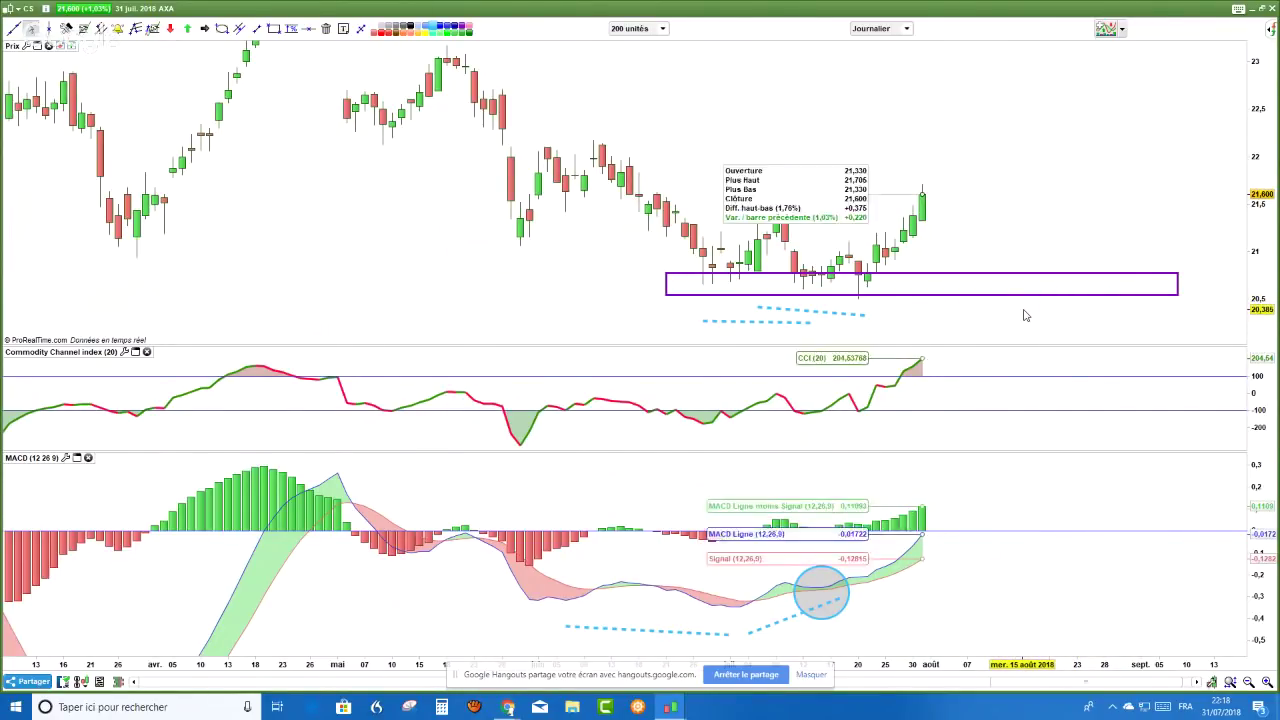
drag(1262, 91, 1260, 118)
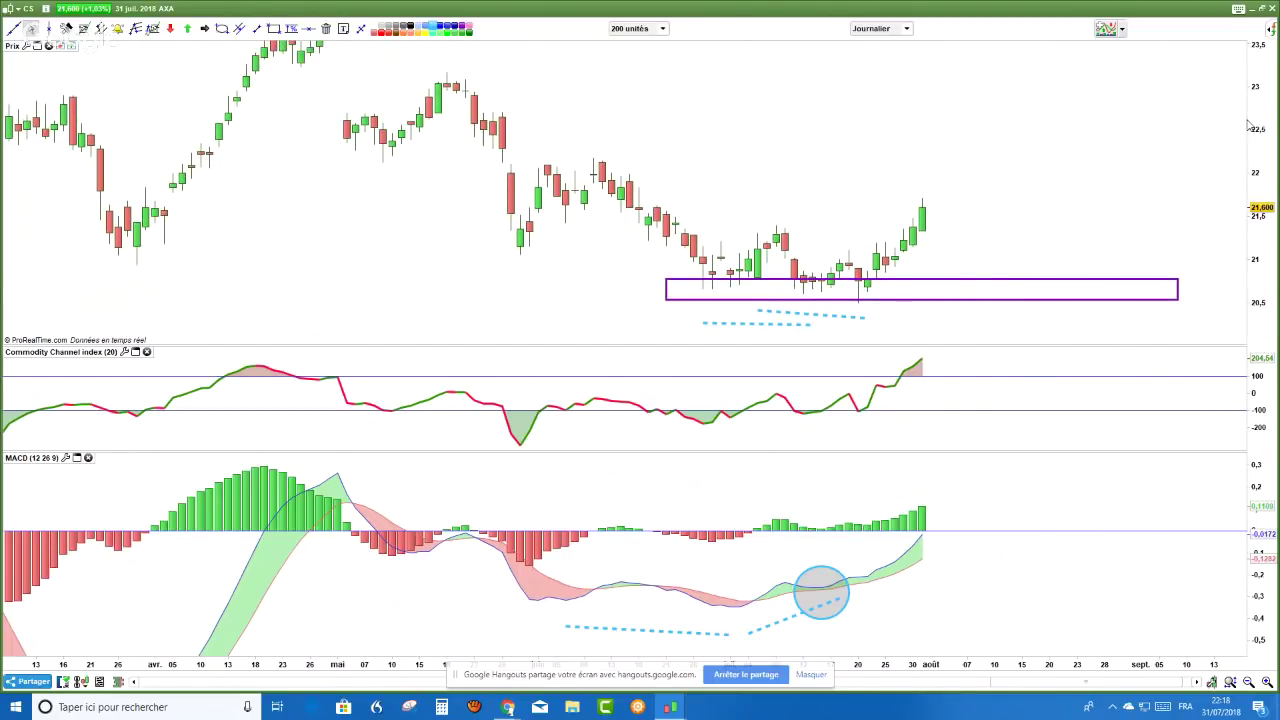
- Draw a purple rectangle around the 21.9–22.1 resistance zone above the latest candles
click(309, 29)
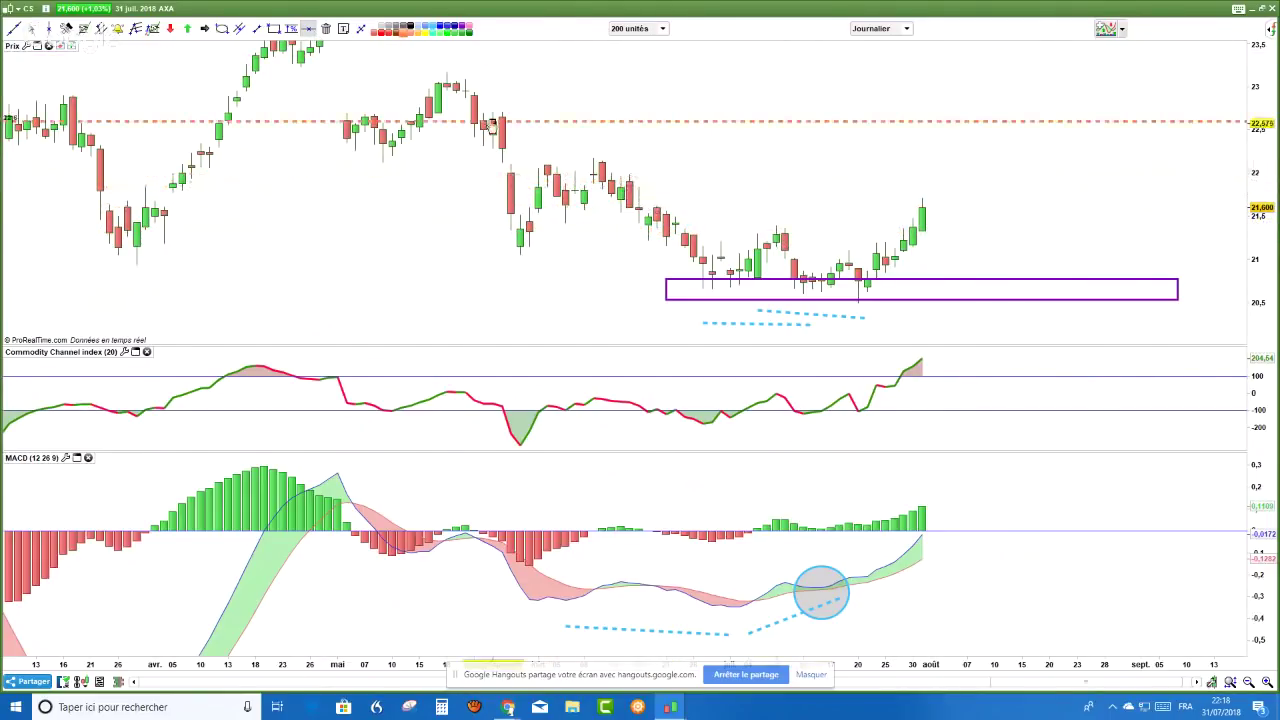
key(Escape)
click(273, 29)
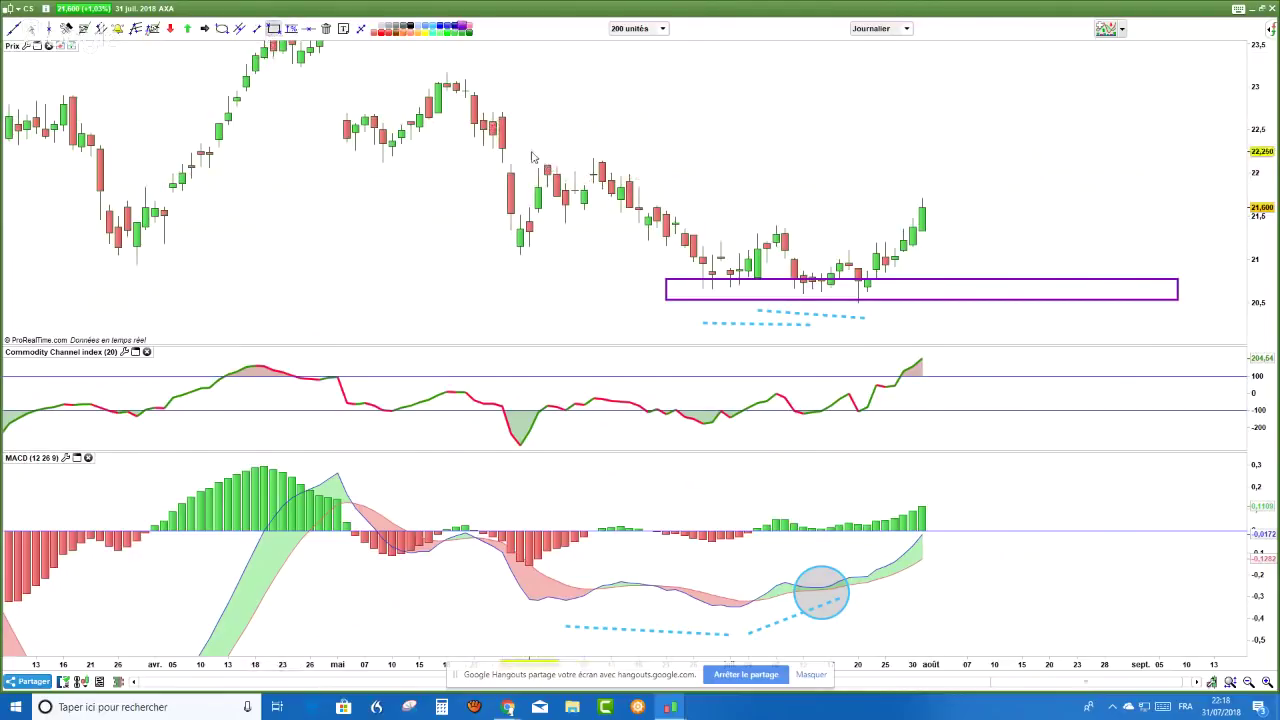
mouse_move(529, 151)
mouse_down()
mouse_move(620, 178)
mouse_move(1104, 190)
mouse_up()
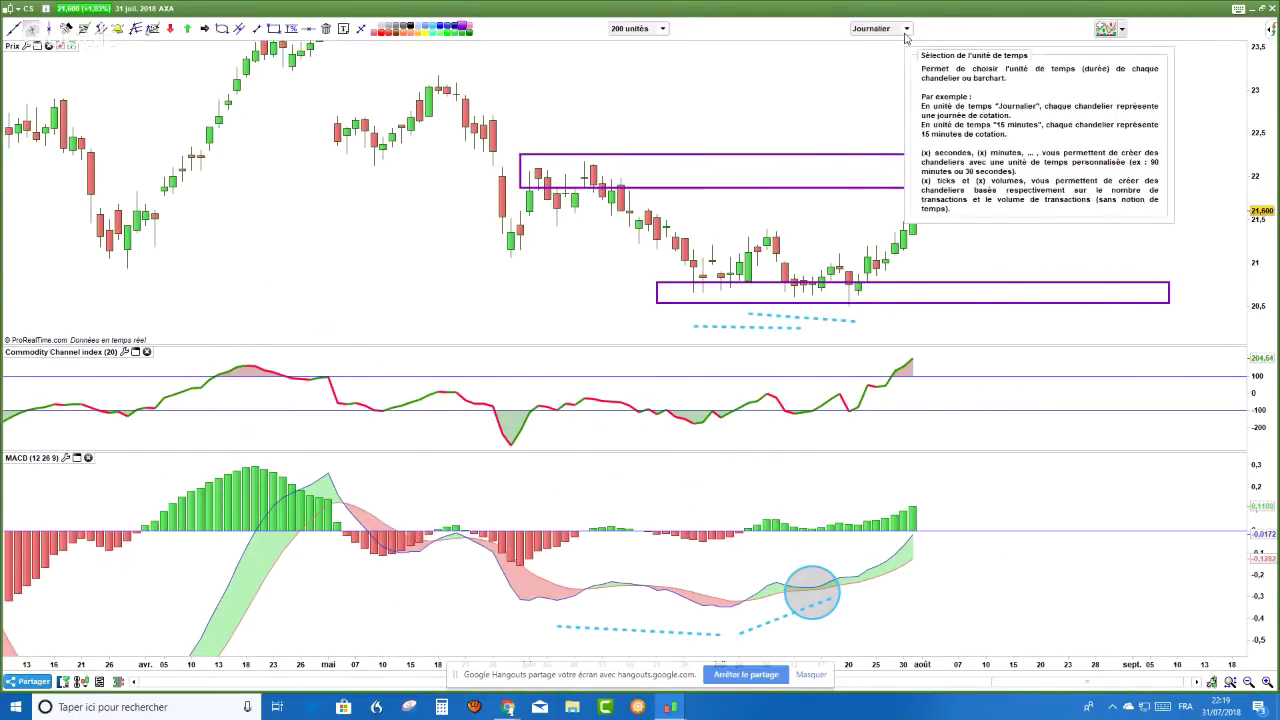
- Switch AXA to weekly bars, compress the MACD scale, and bring the YouTube live chat forward
click(906, 28)
click(893, 262)
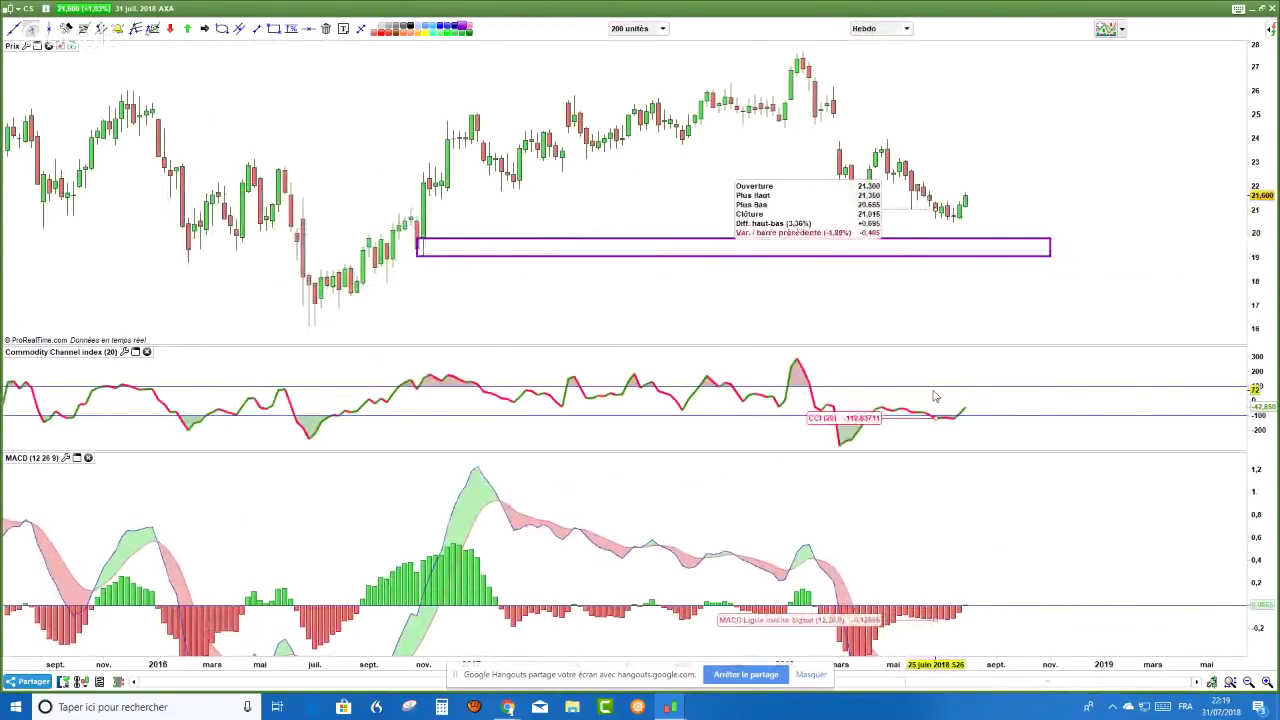
drag(1272, 635, 1271, 585)
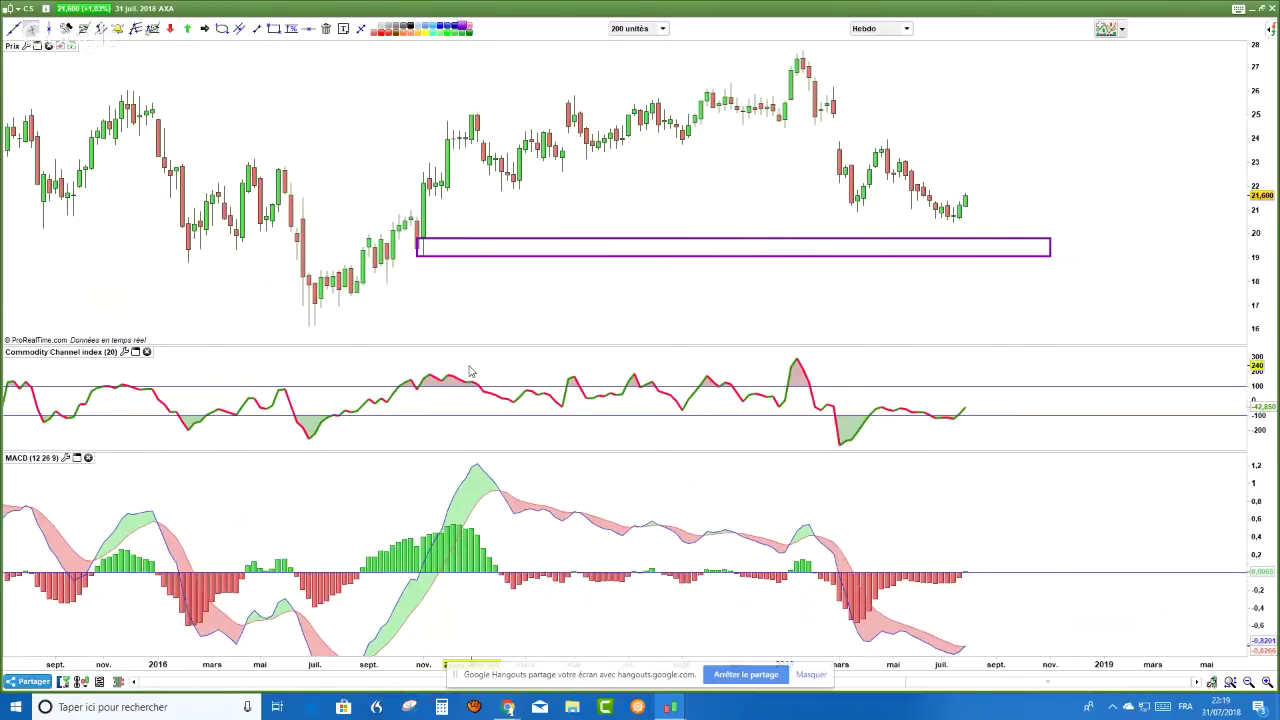
mouse_move(471, 368)
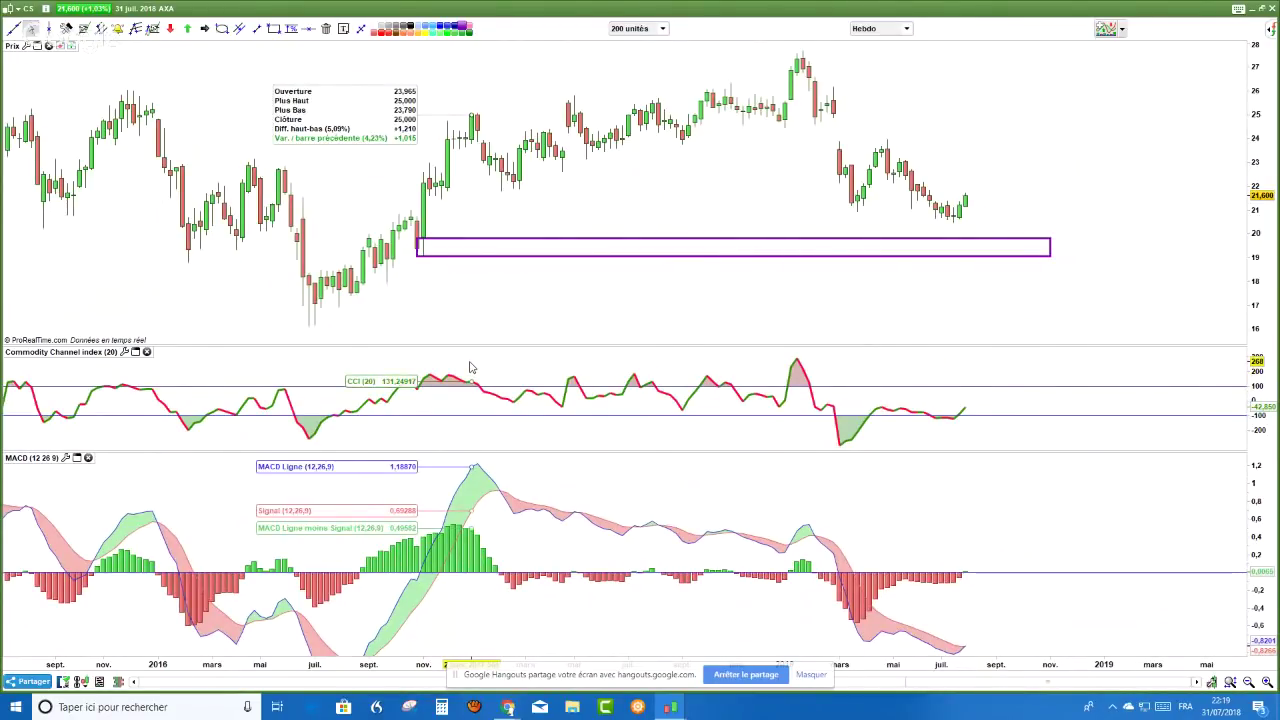
key(alt+Tab)
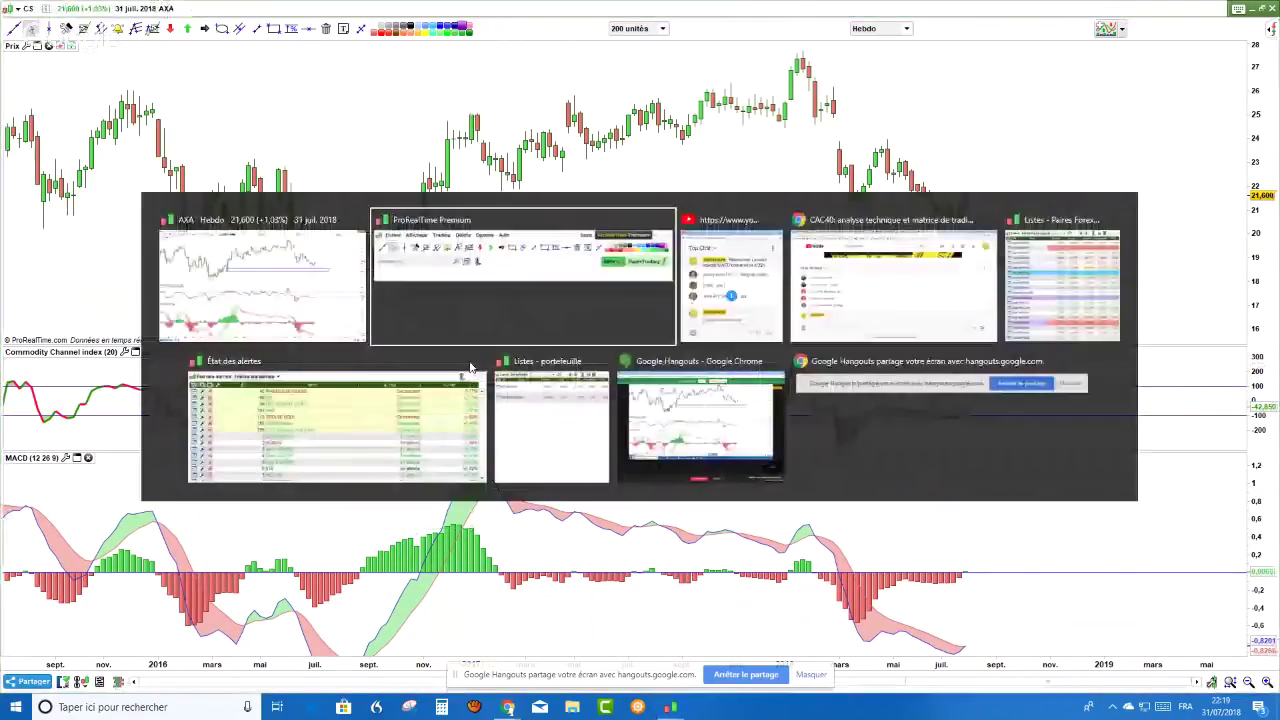
- Read viewers' stock requests in the live chat, then open the ILIAD chart in ProRealTime
scroll(451, 409, up, 1)
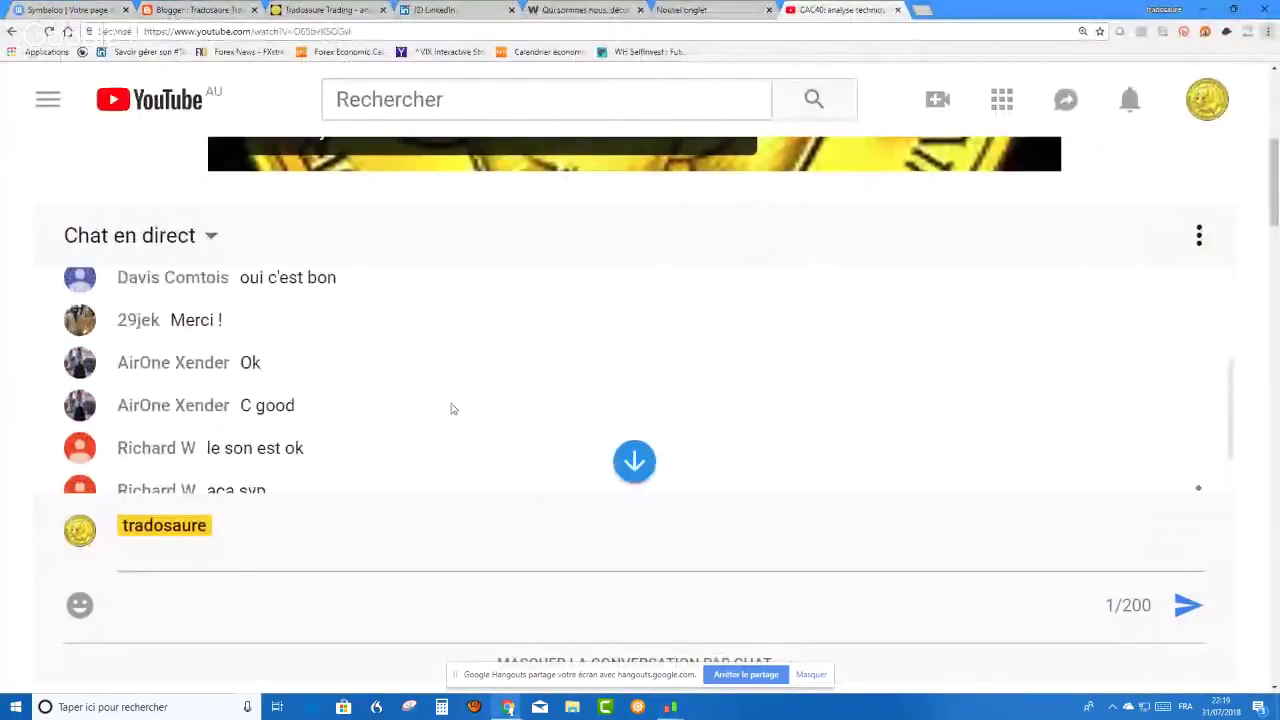
scroll(451, 409, up, 3)
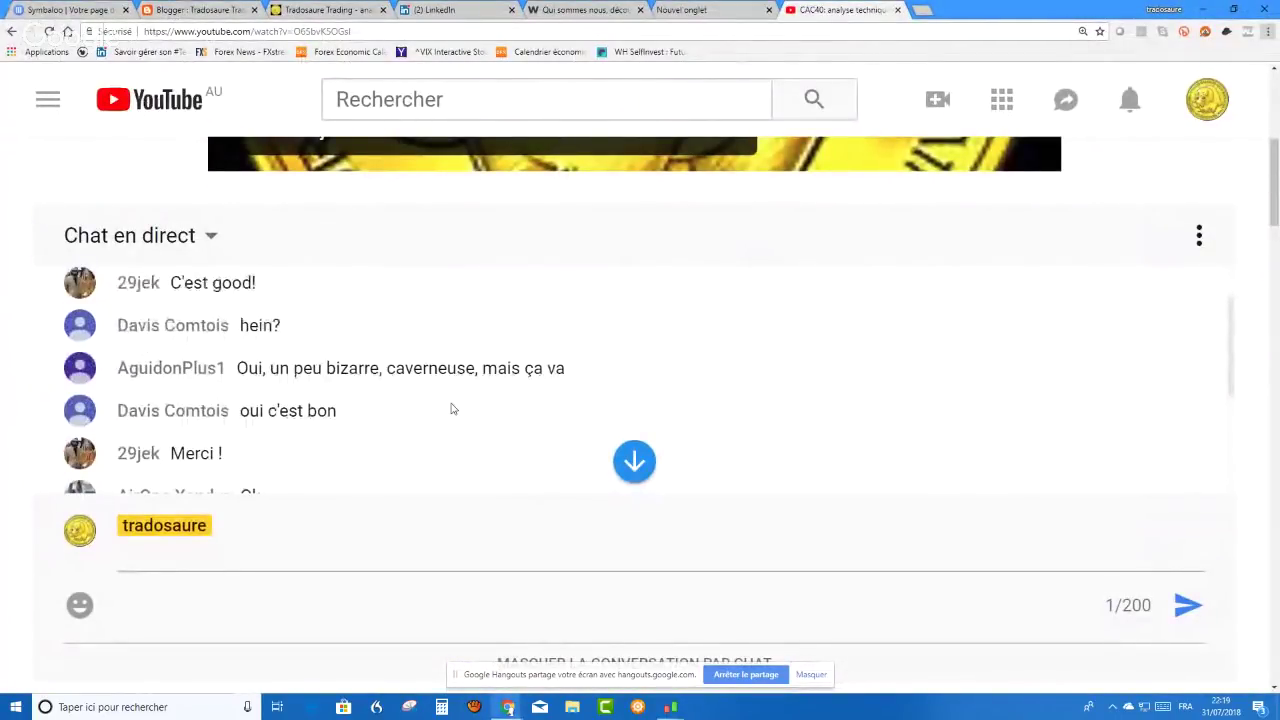
key(alt+Tab)
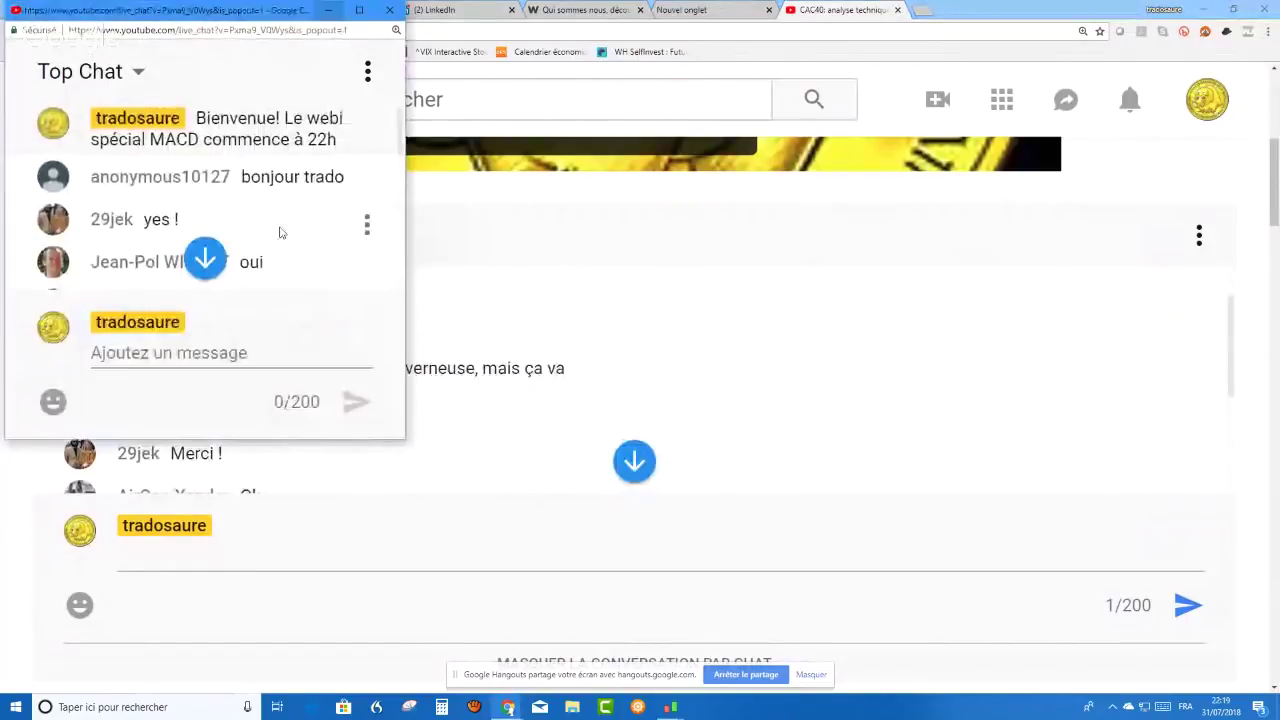
scroll(280, 232, down, 4)
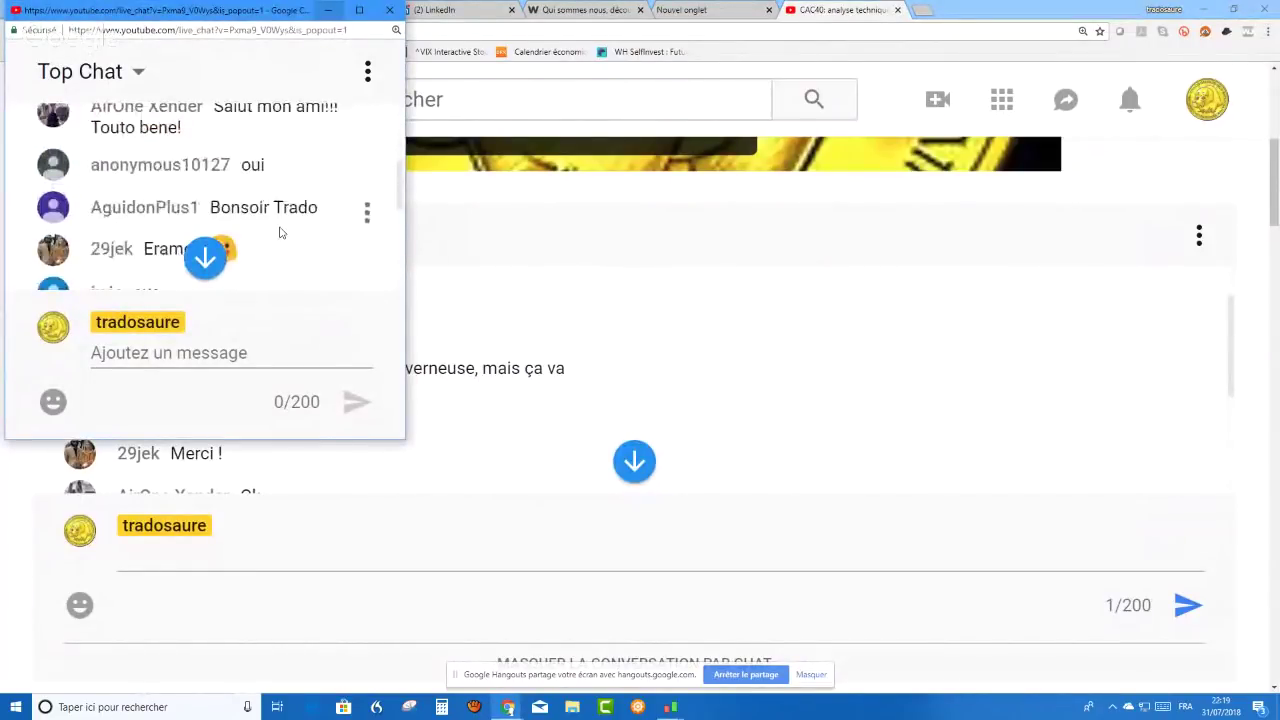
scroll(280, 232, down, 1)
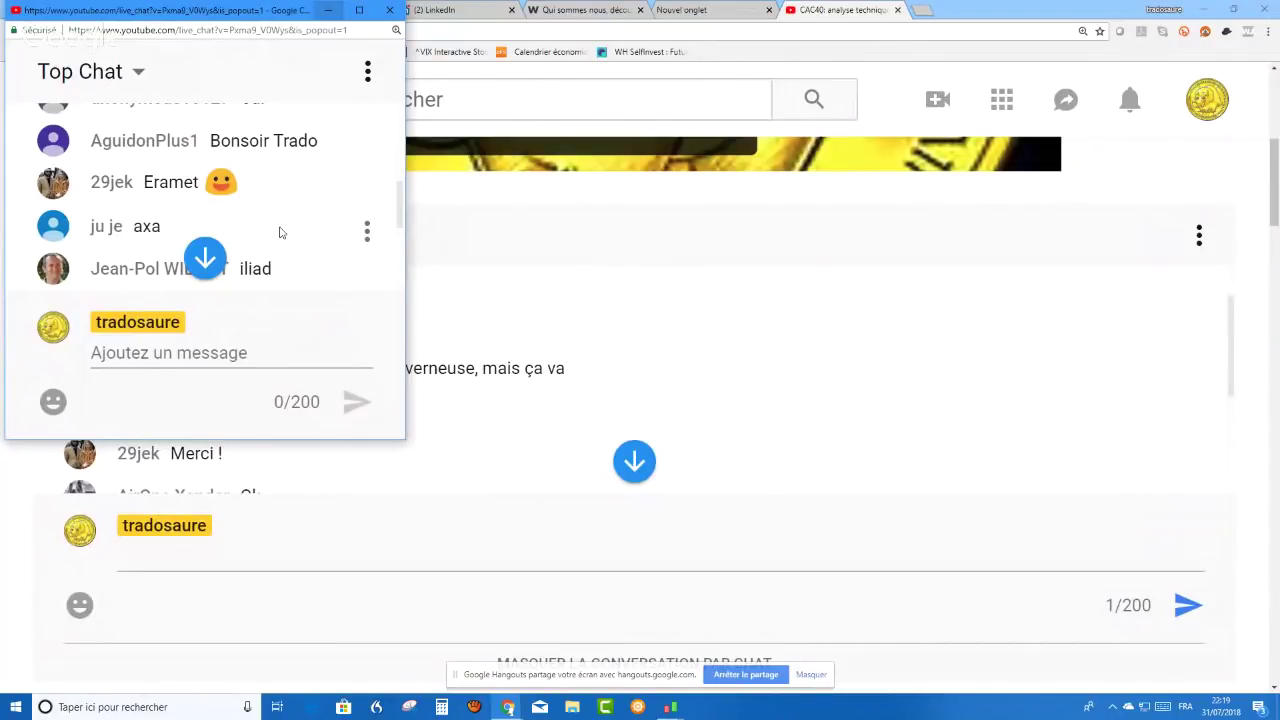
scroll(300, 220, down, 6)
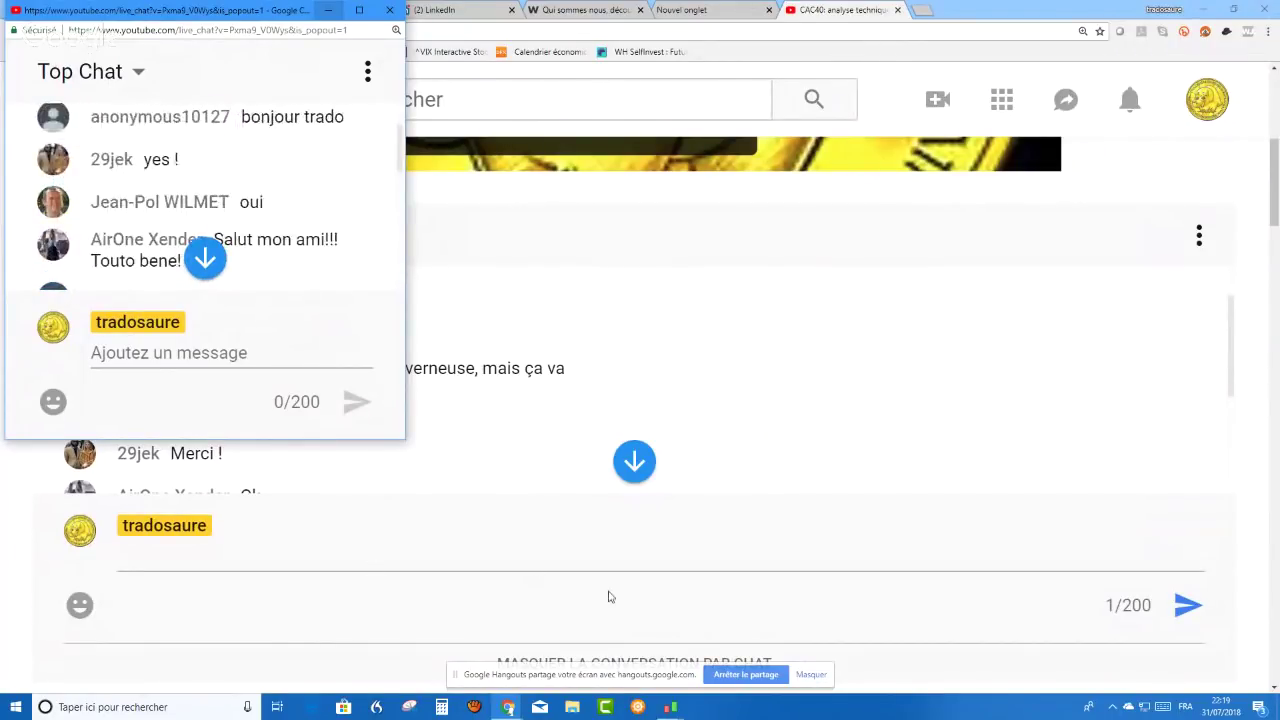
key(alt+Tab)
key(alt+Tab)
key(alt+Tab)
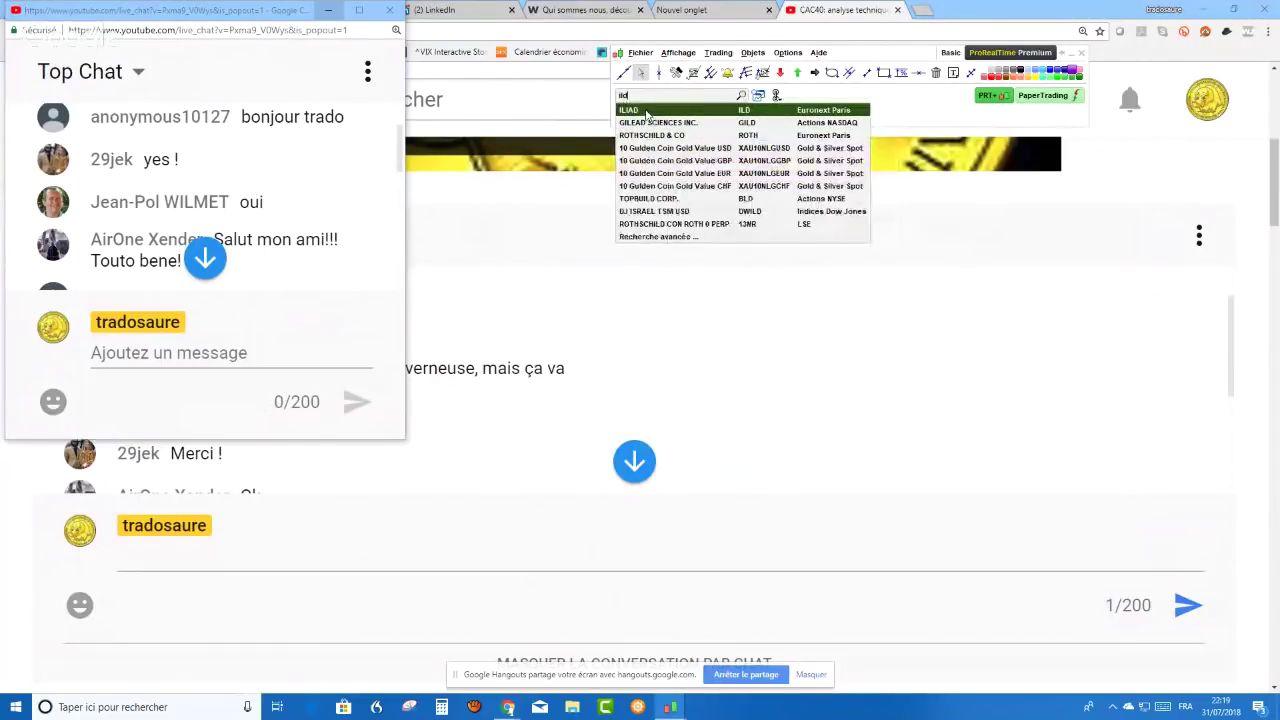
click(647, 112)
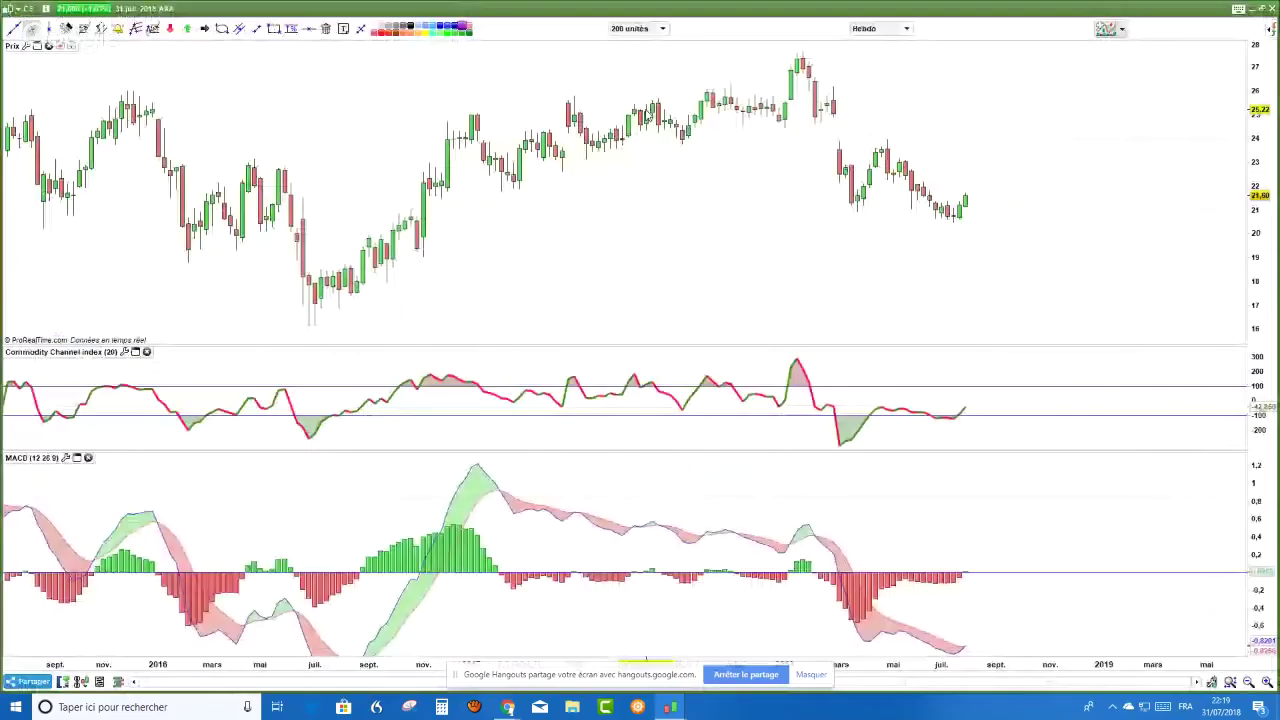
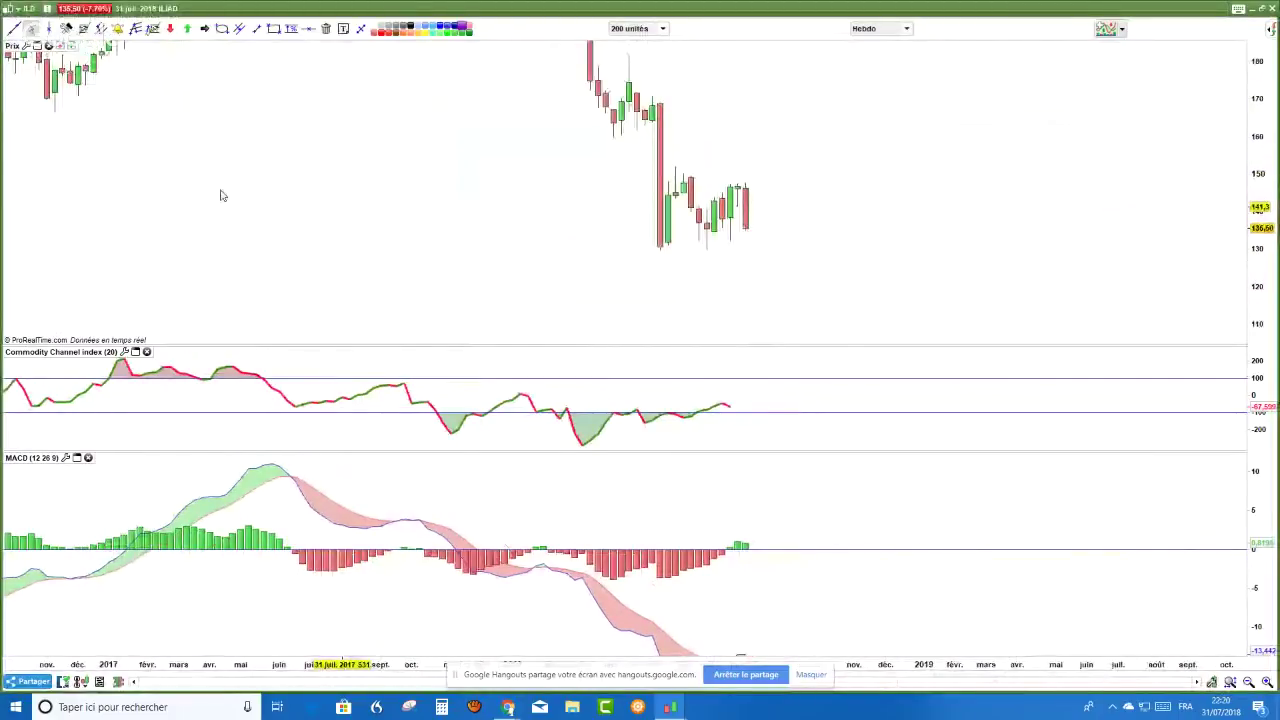
- Draw a support rectangle along the weekly ILIAD lows near 130, extending right
scroll(749, 206, down, 1)
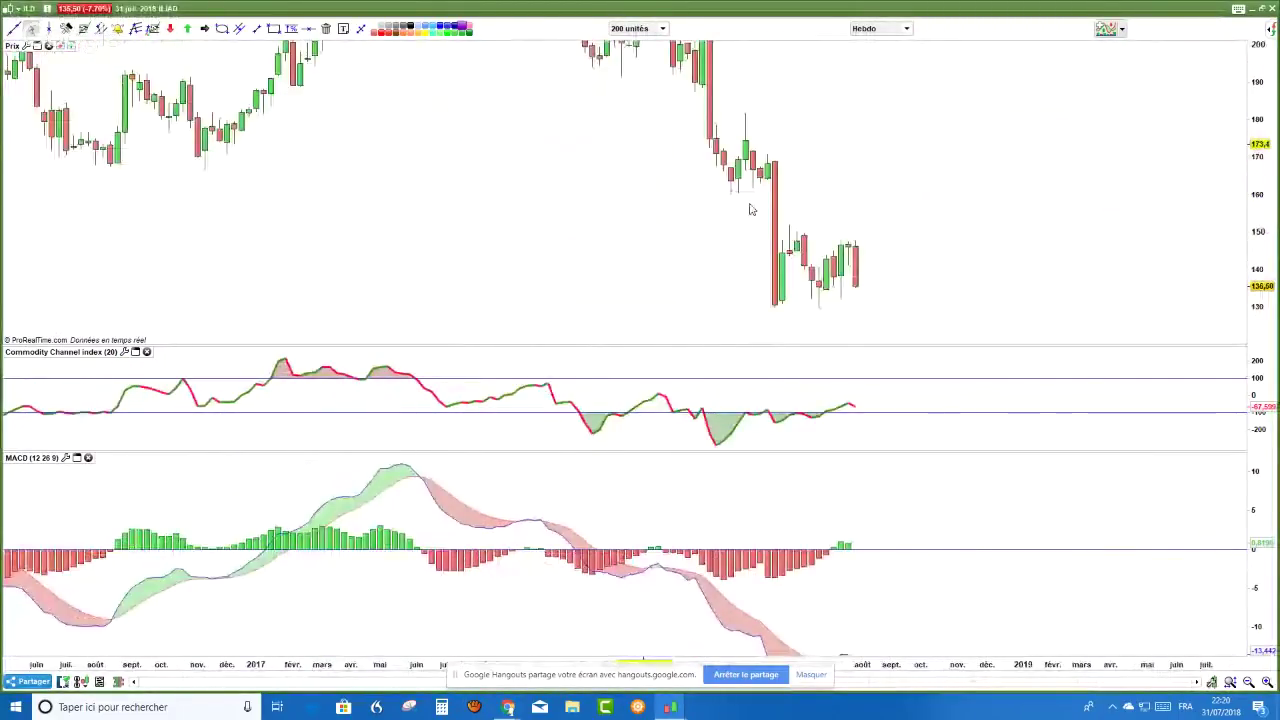
scroll(835, 263, down, 1)
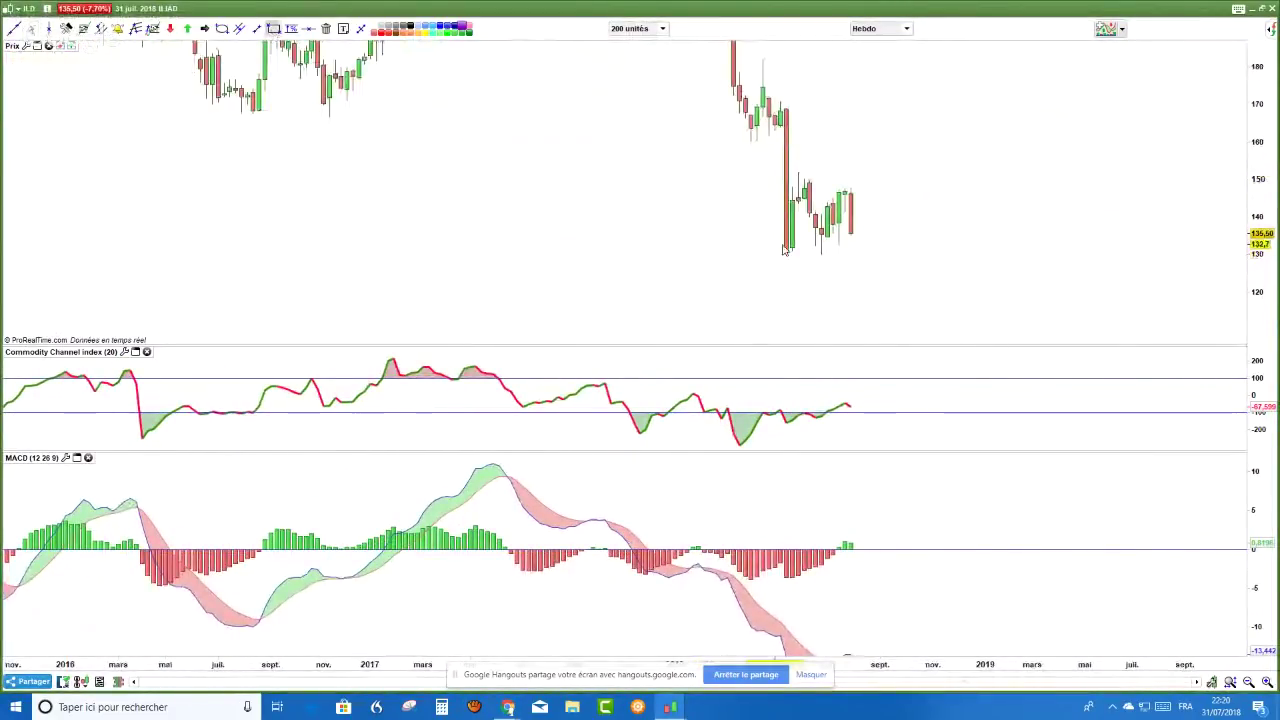
drag(790, 250, 1038, 258)
scroll(1054, 249, up, 2)
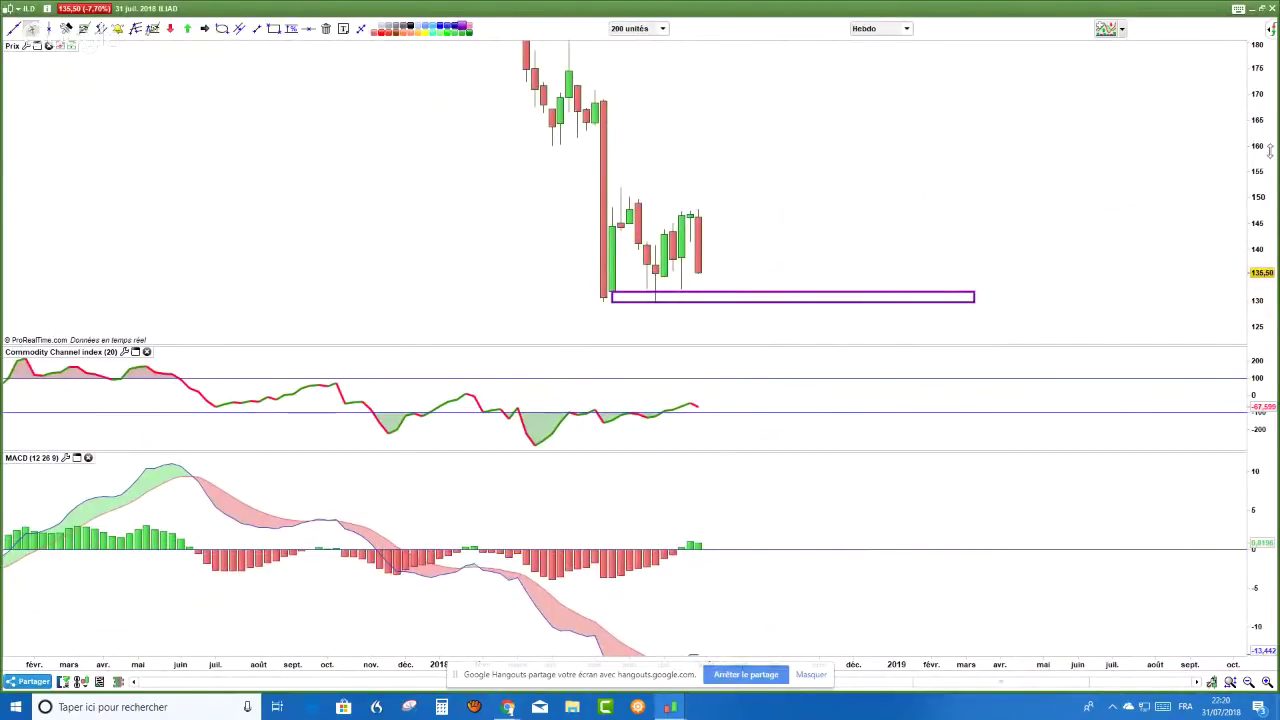
scroll(800, 279, up, 2)
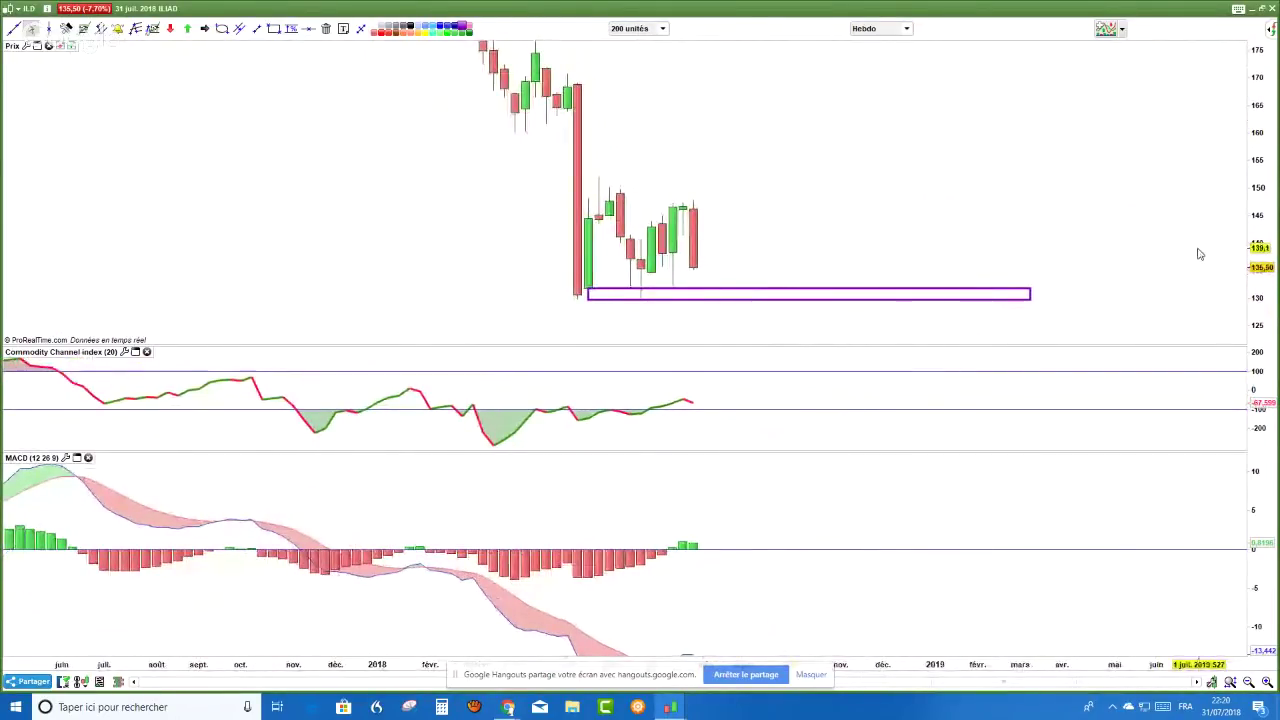
- Autoscale the MACD pane so the whole curve fits
double_click(1268, 614)
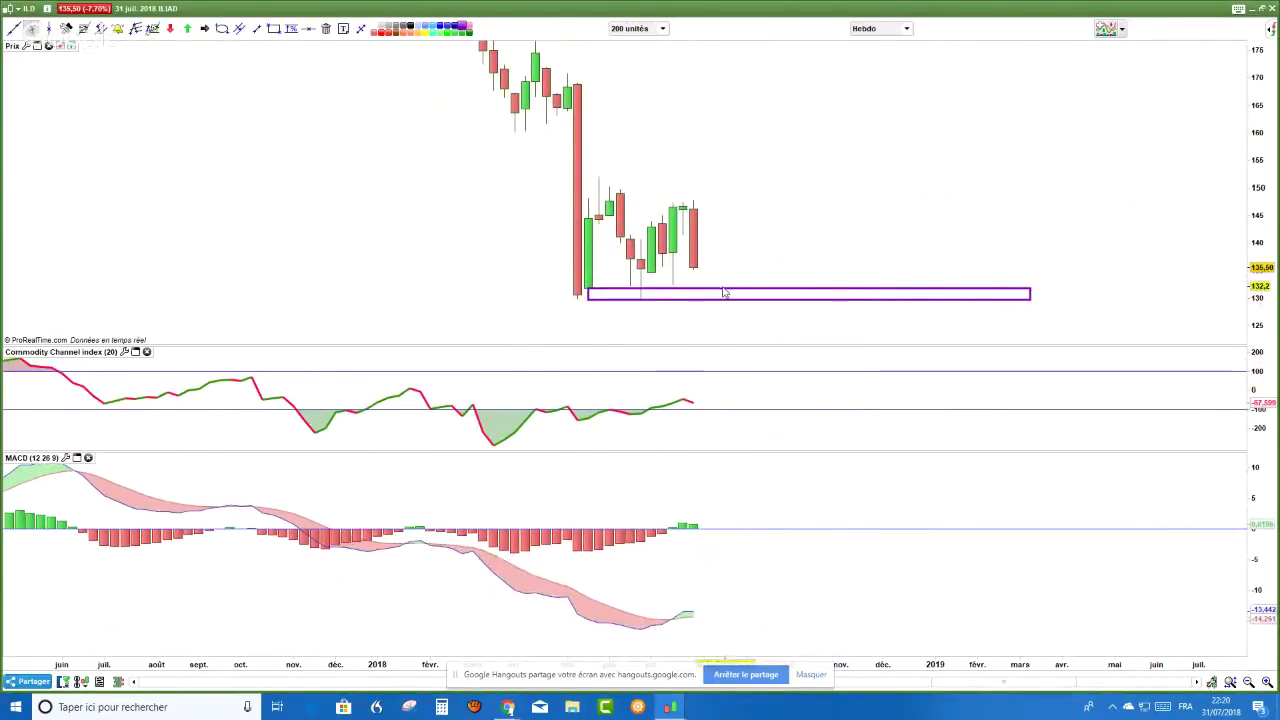
mouse_move(724, 292)
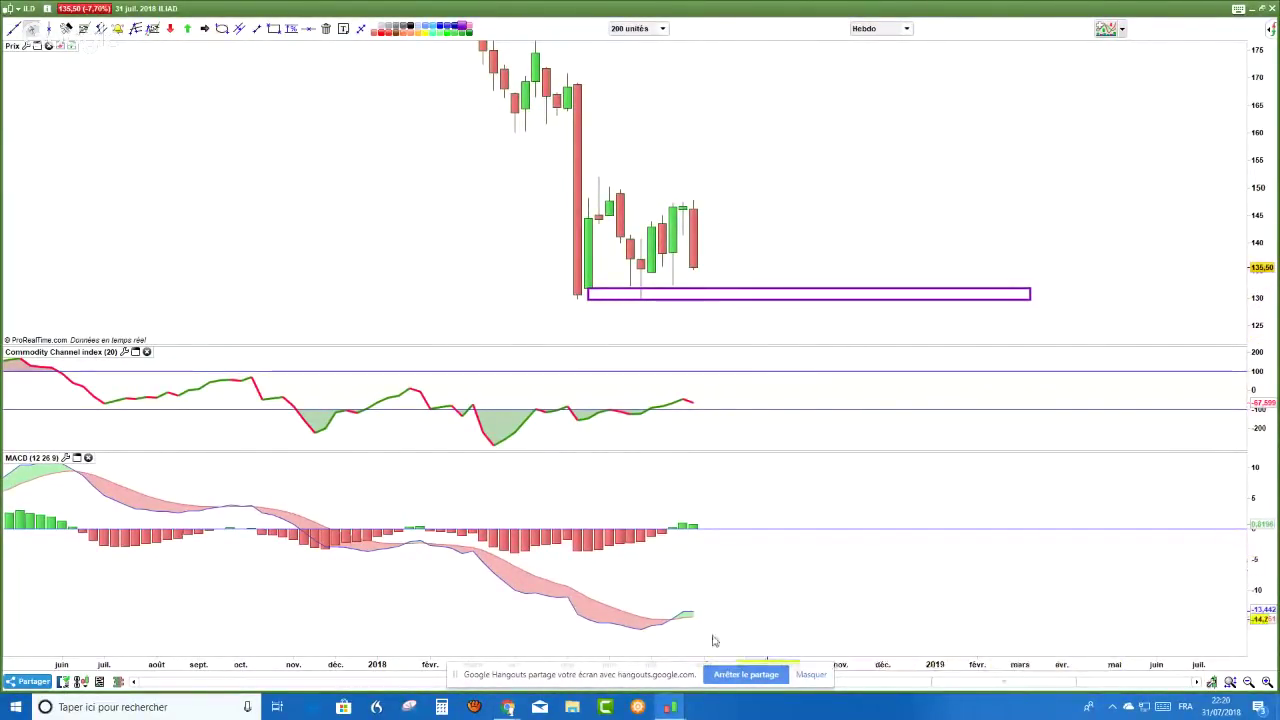
scroll(678, 610, up, 1)
scroll(690, 615, down, 1)
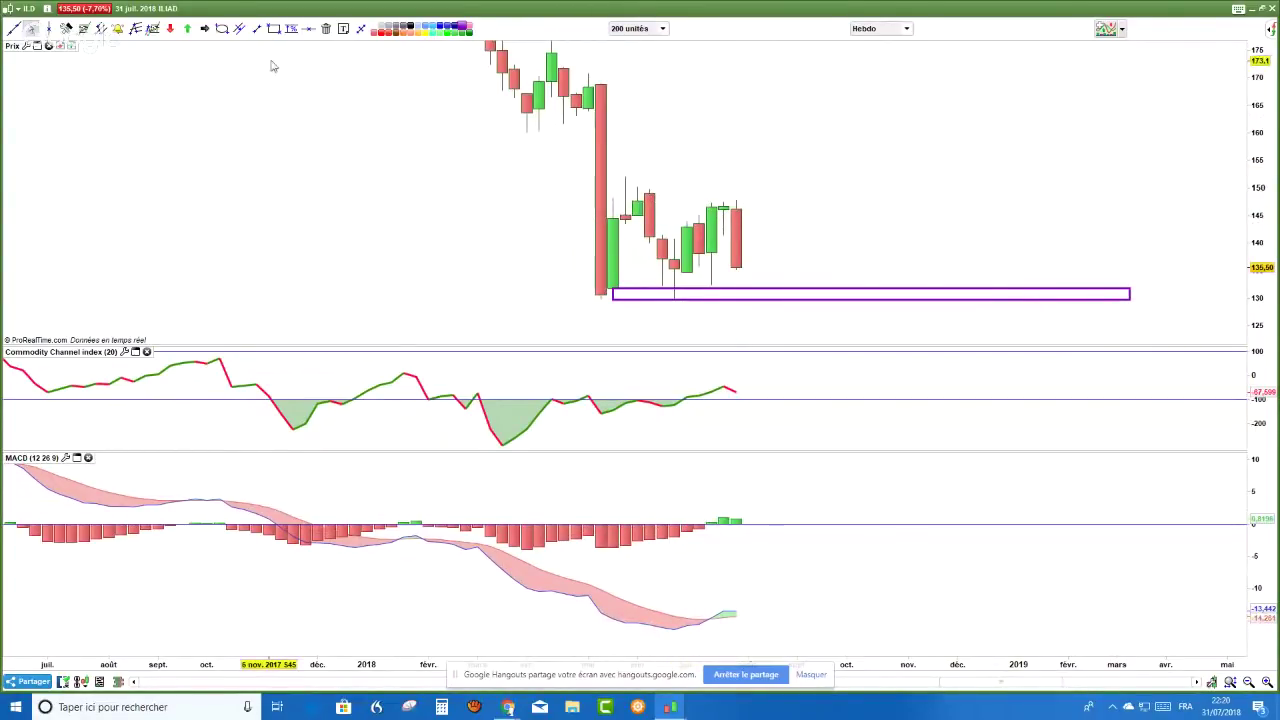
- Draw a resistance rectangle across the highs around 149–152 and rescale the price pane
click(273, 28)
drag(629, 178, 1034, 197)
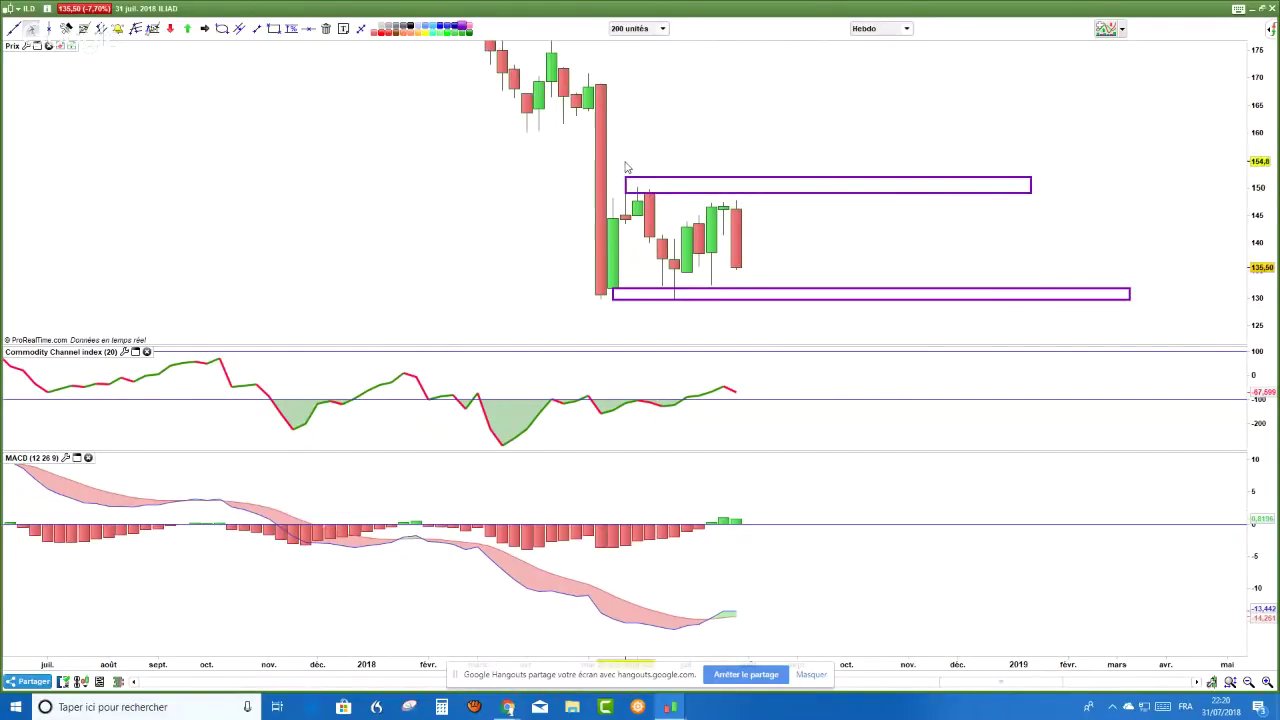
drag(1260, 125, 1260, 160)
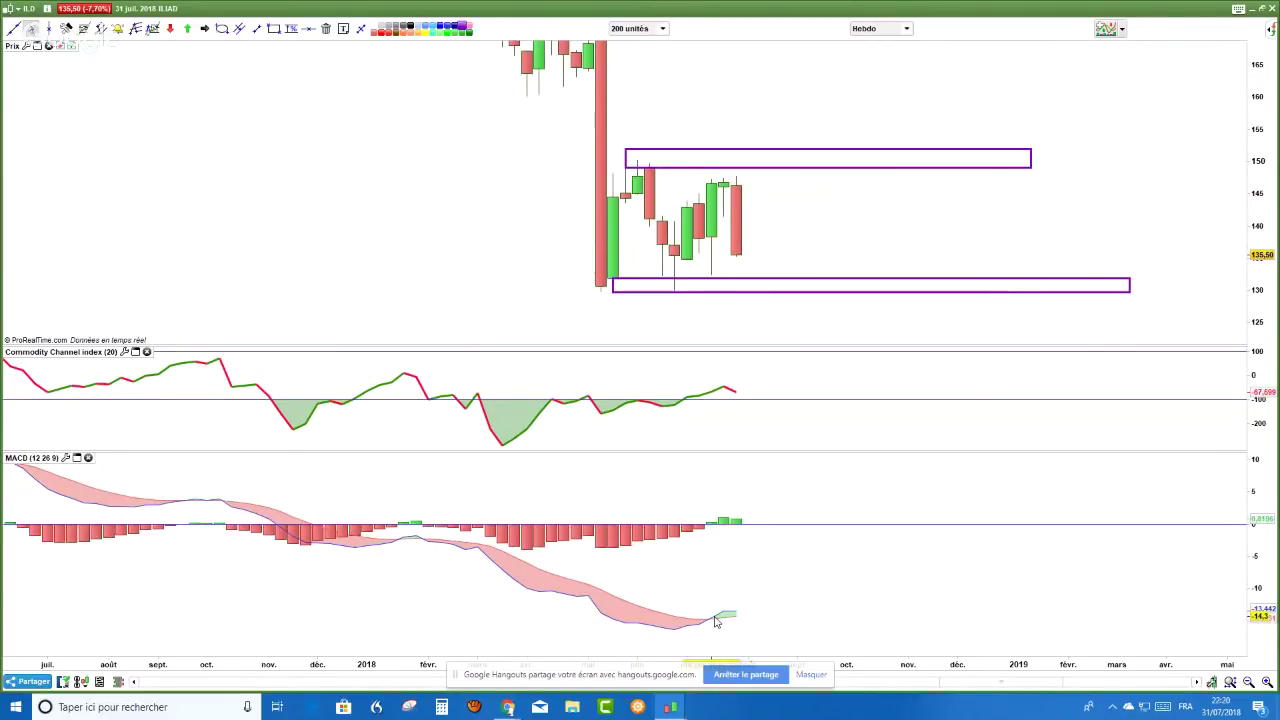
mouse_move(715, 622)
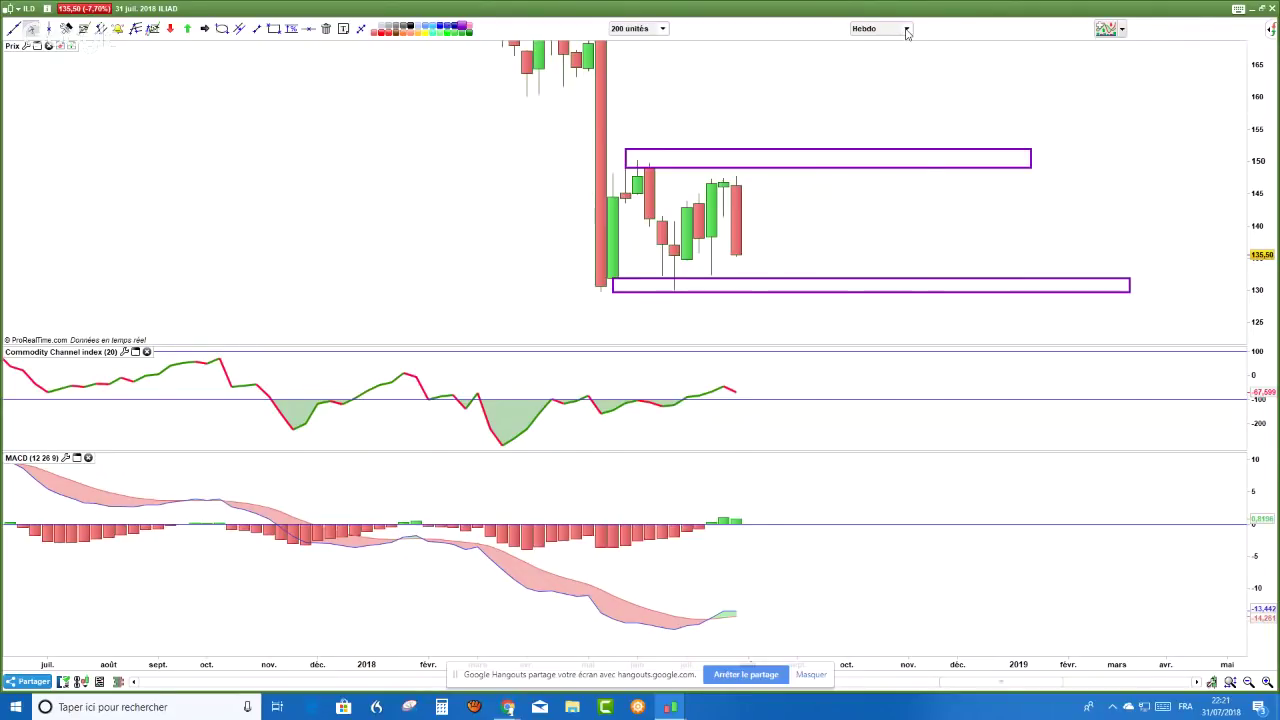
- Switch the ILIAD chart from Hebdo to Journalier candles and shift the price scale up
click(907, 32)
click(870, 228)
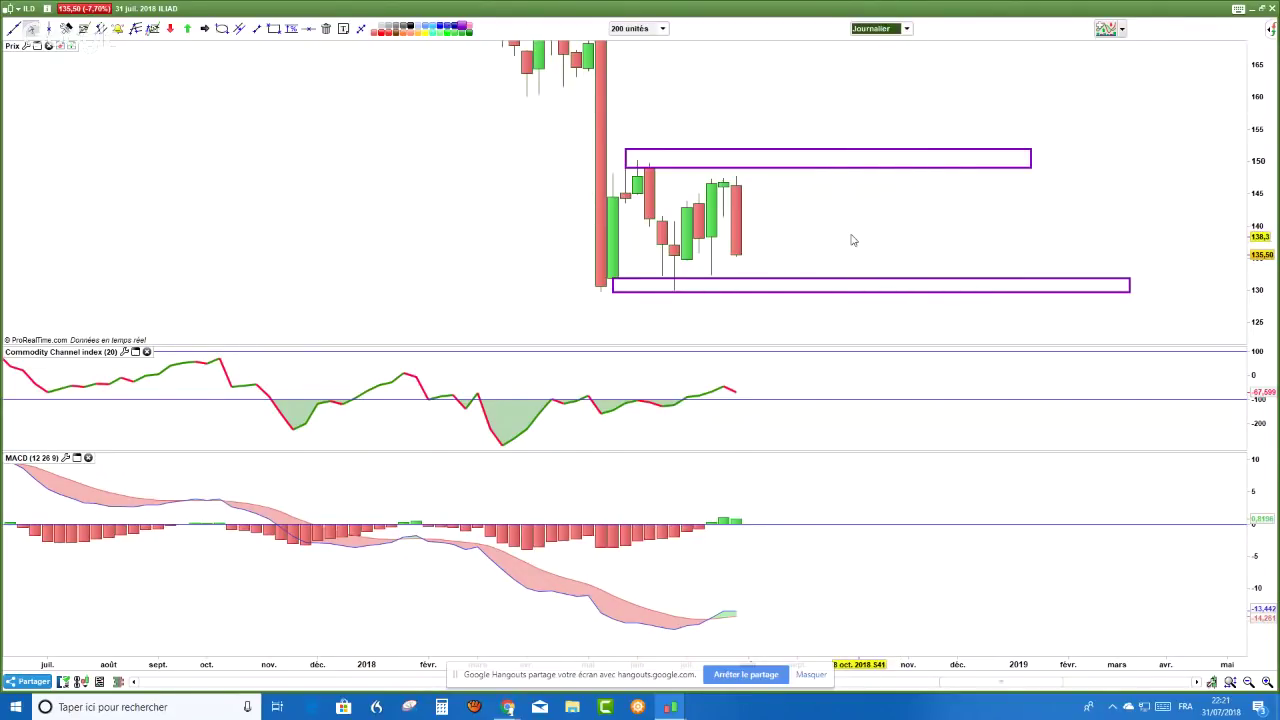
scroll(805, 213, up, 3)
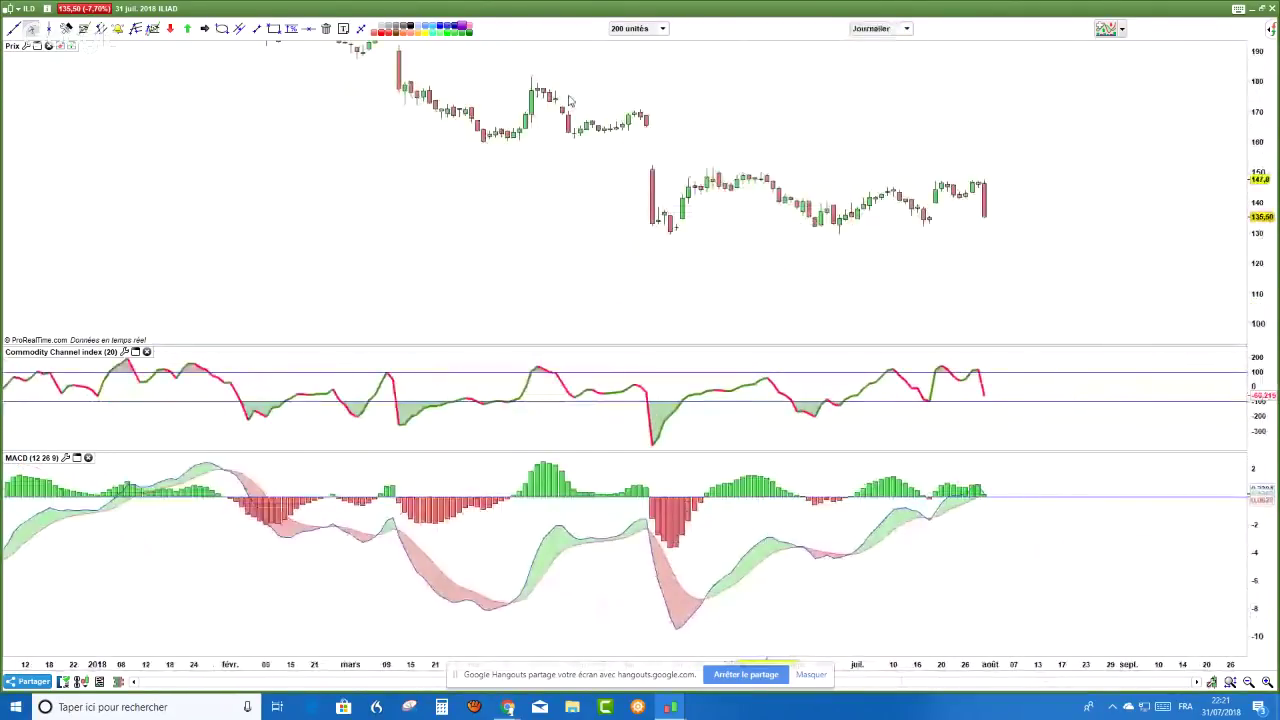
scroll(592, 131, down, 2)
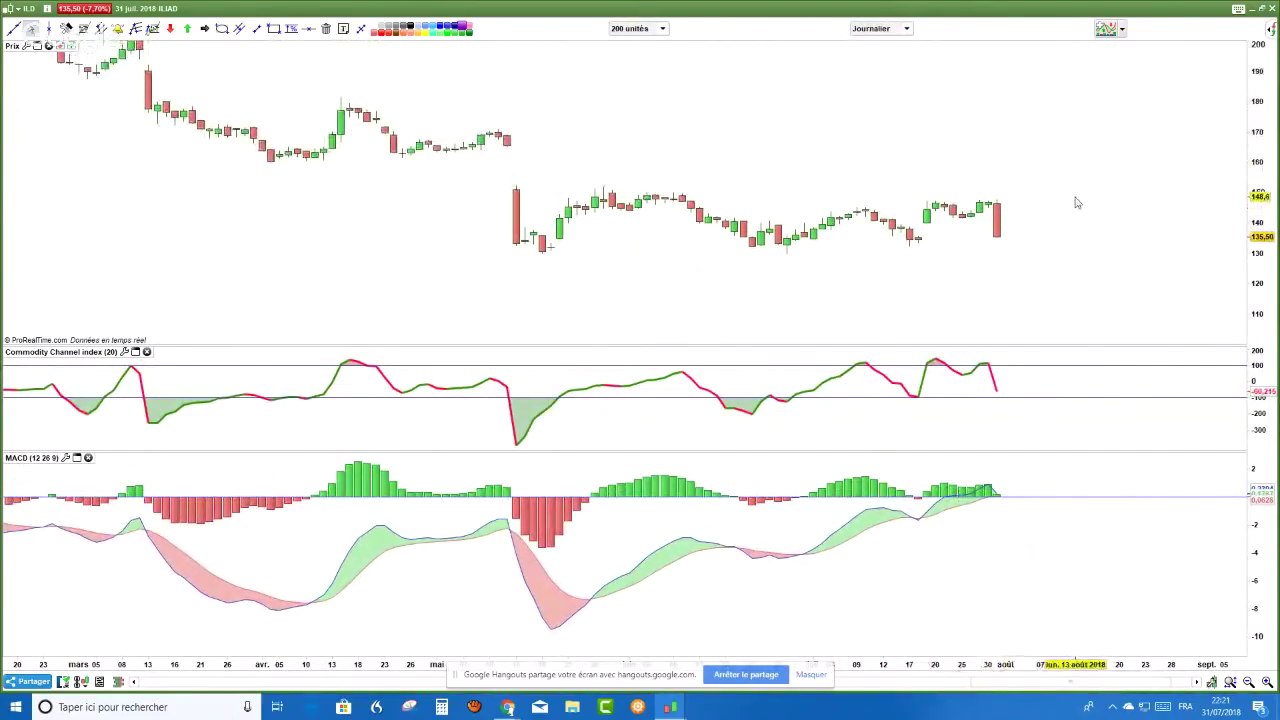
drag(1265, 63, 1263, 70)
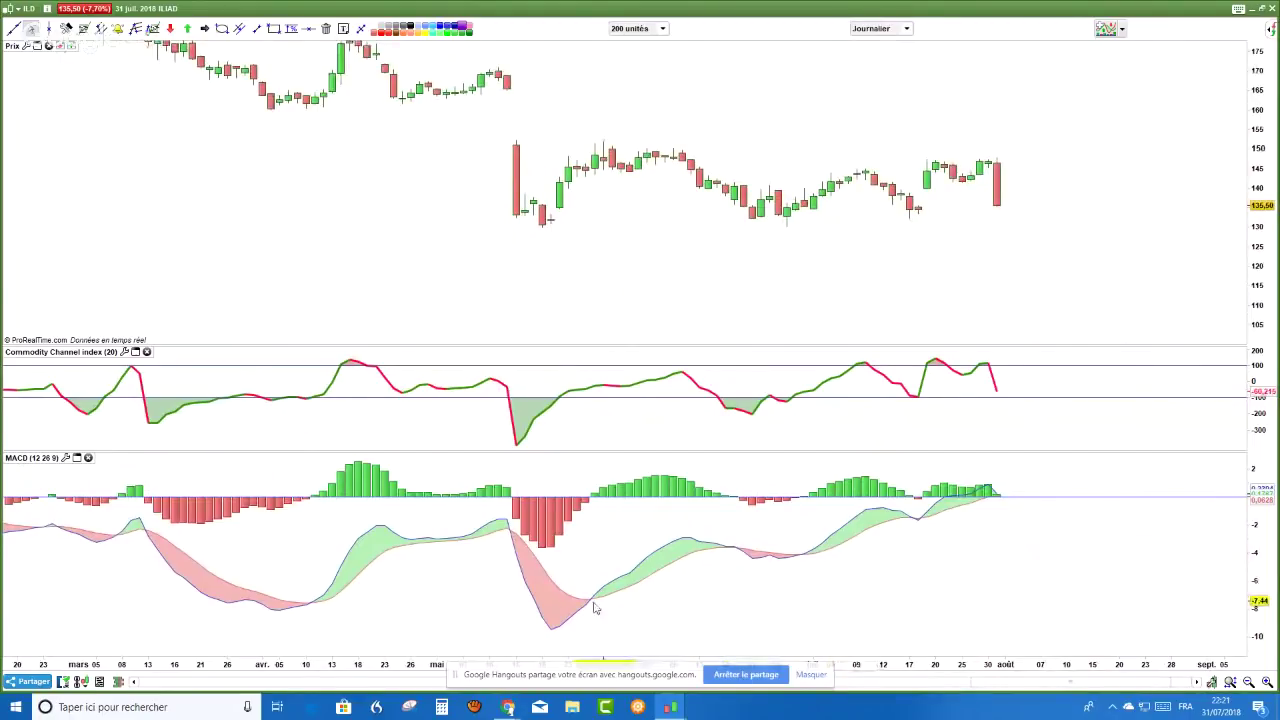
click(221, 28)
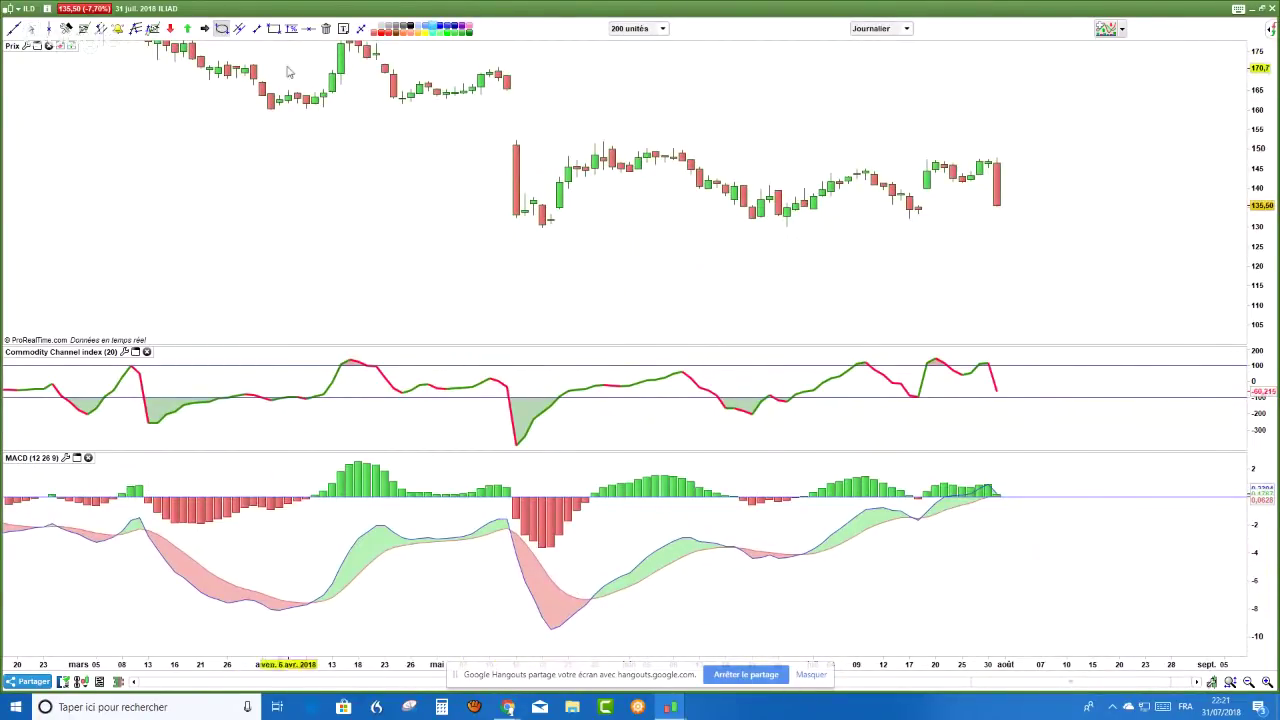
click(273, 28)
- Draw a support rectangle along the daily lows around 131–134
drag(454, 215, 1150, 233)
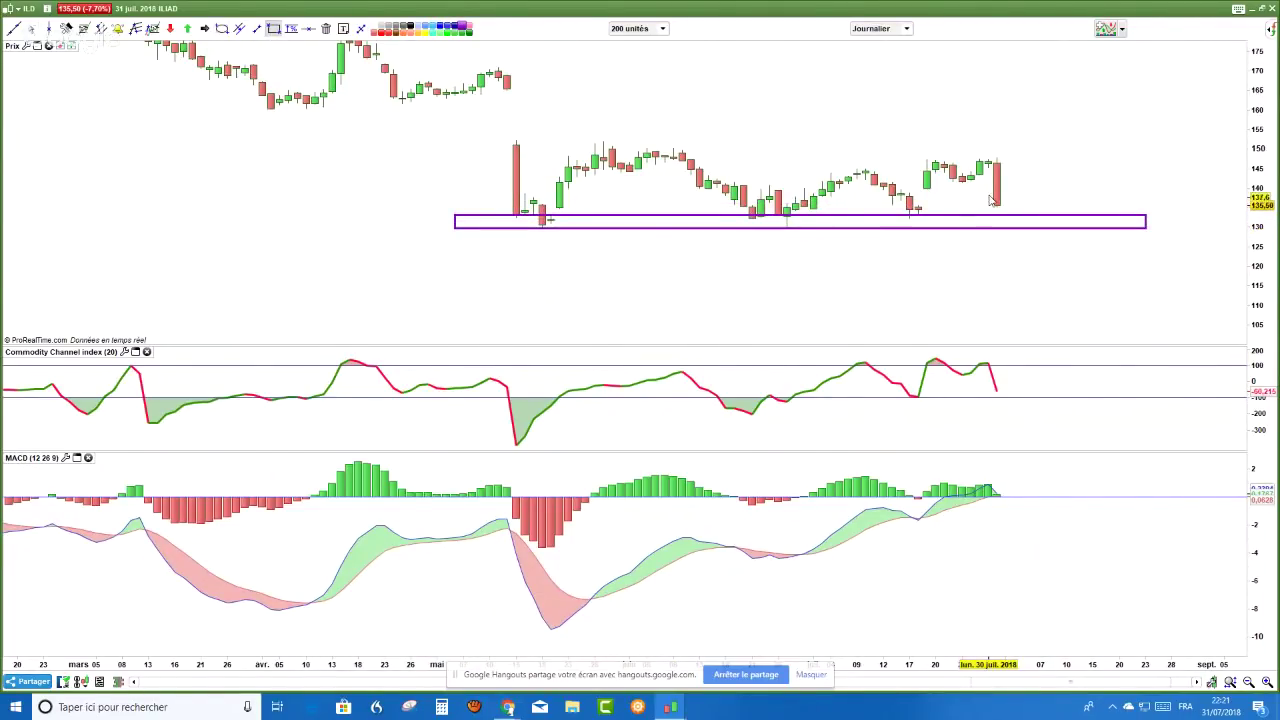
right_click(771, 258)
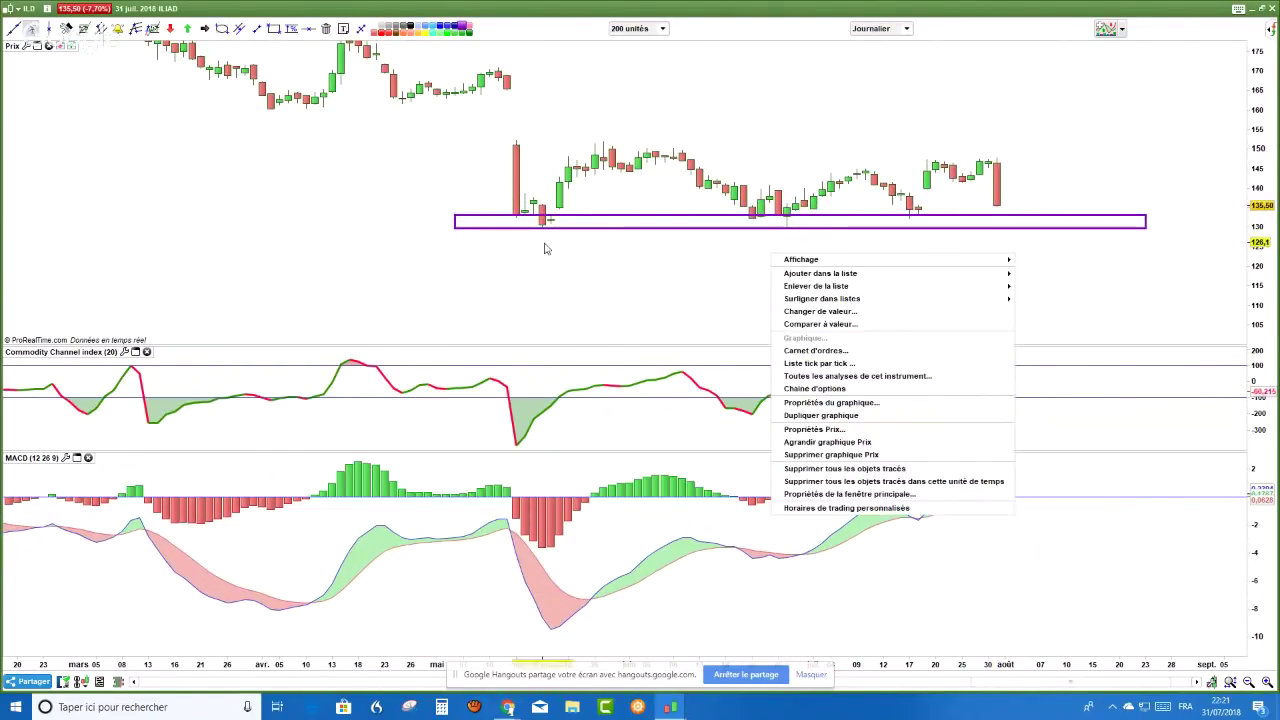
click(1020, 177)
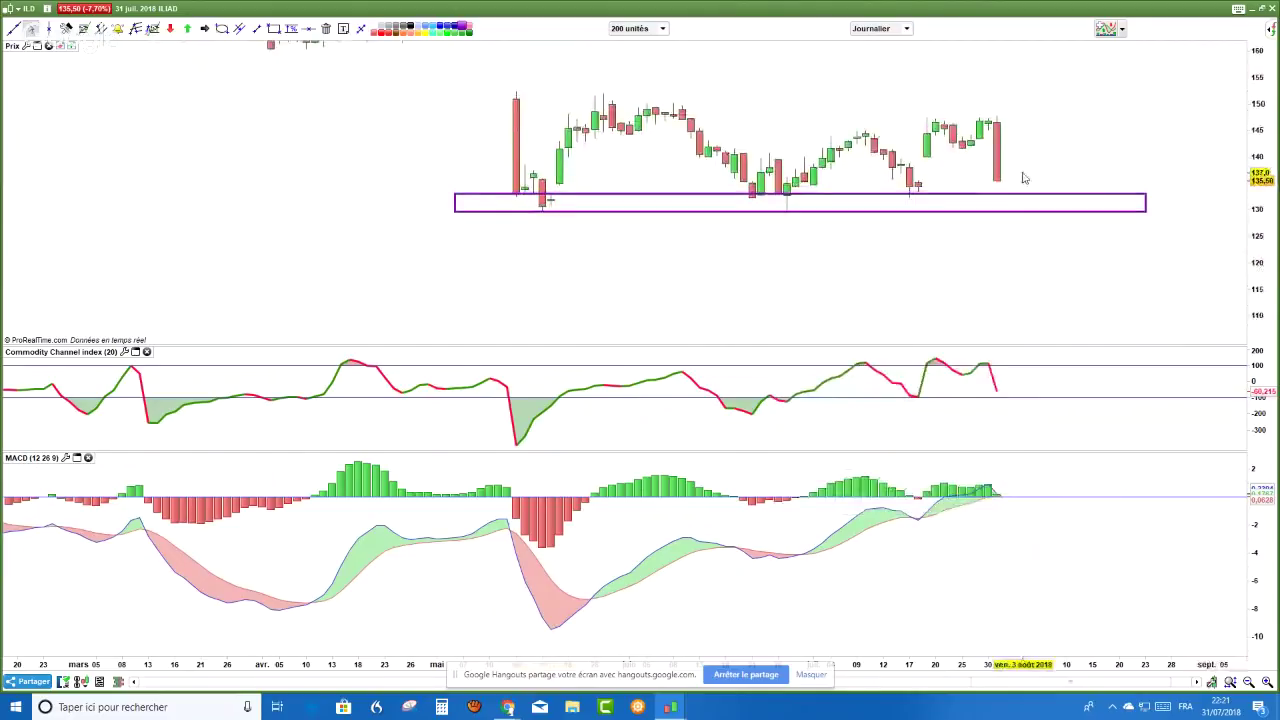
- Circle the two candle lows touching the support zone with ellipses
click(222, 29)
drag(498, 260, 585, 214)
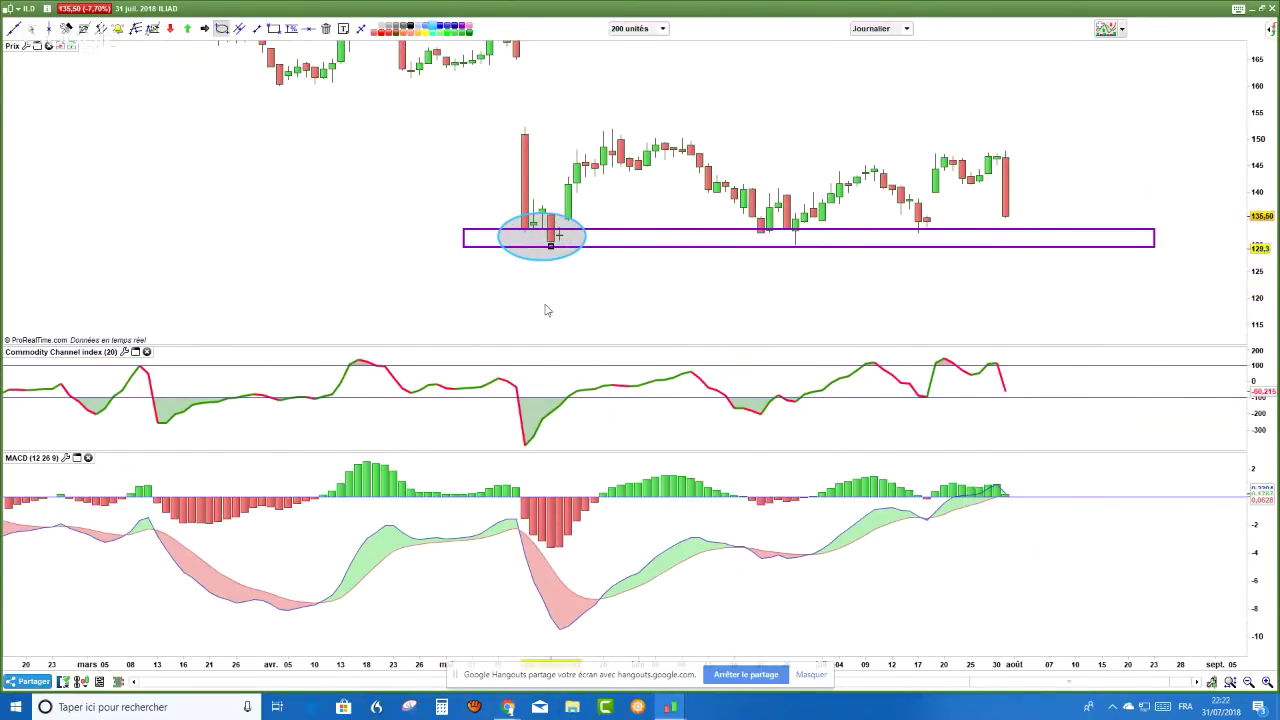
drag(753, 263, 821, 208)
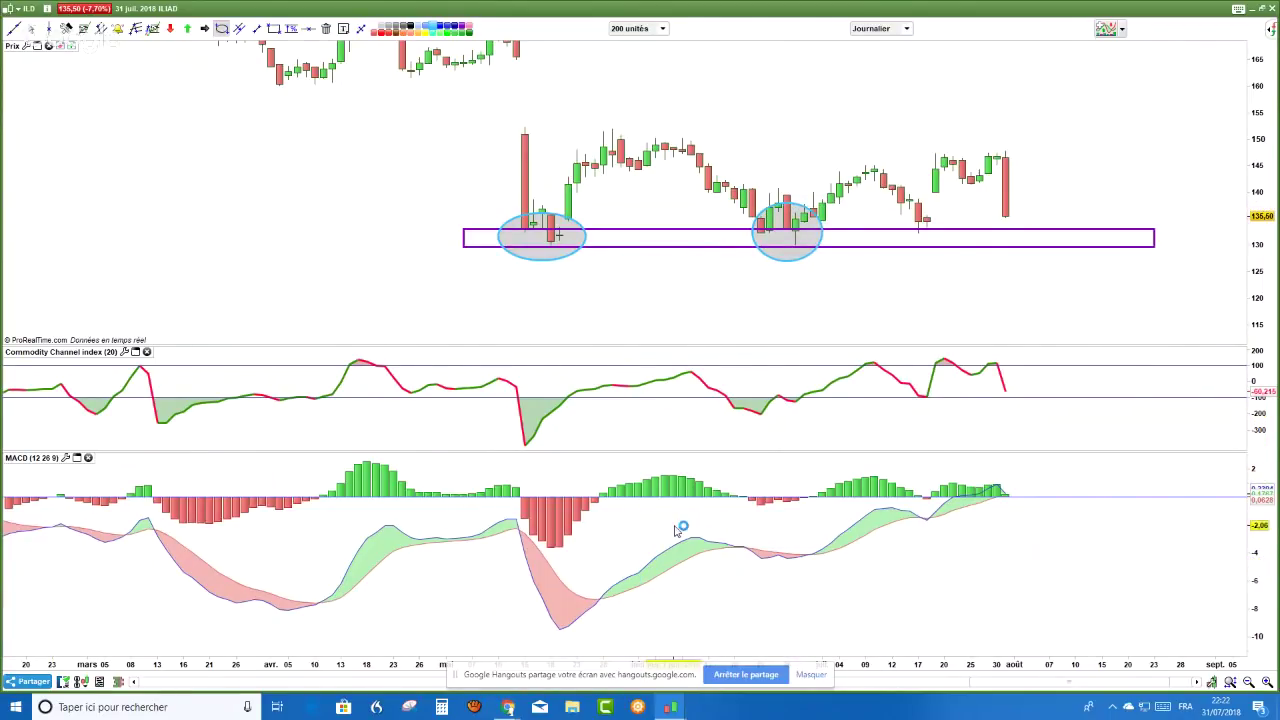
key(Escape)
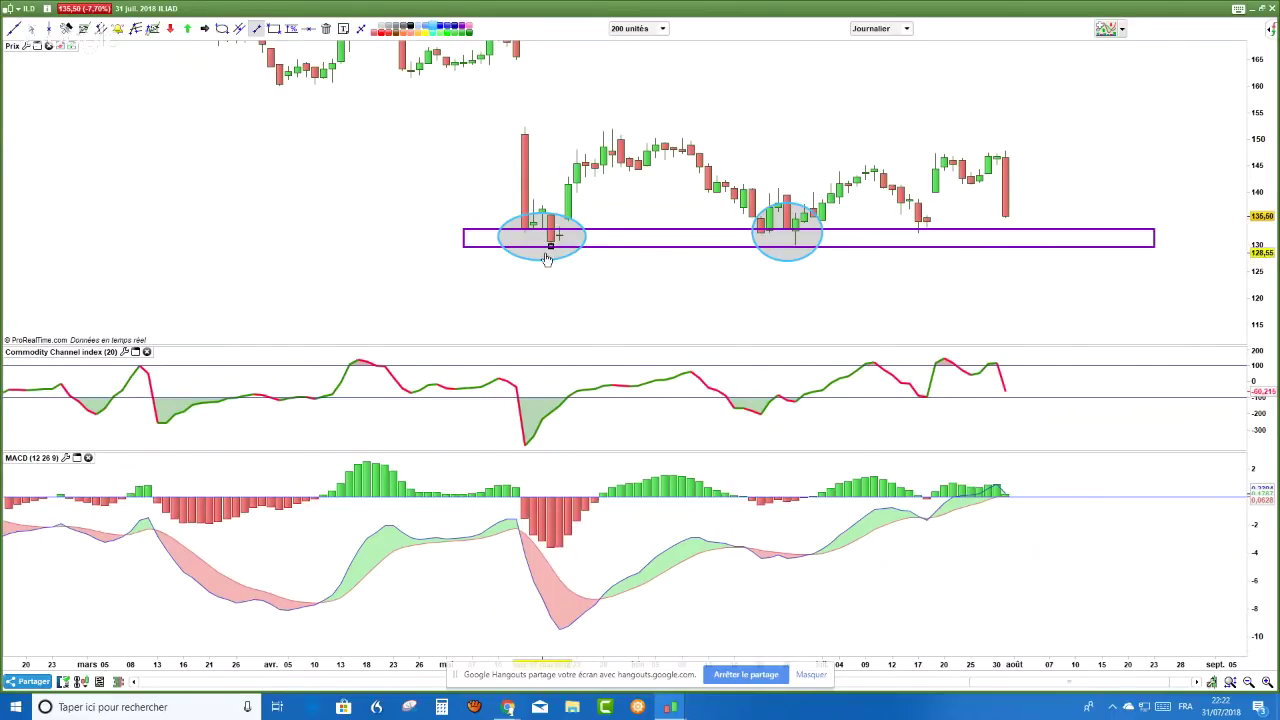
drag(568, 643, 822, 584)
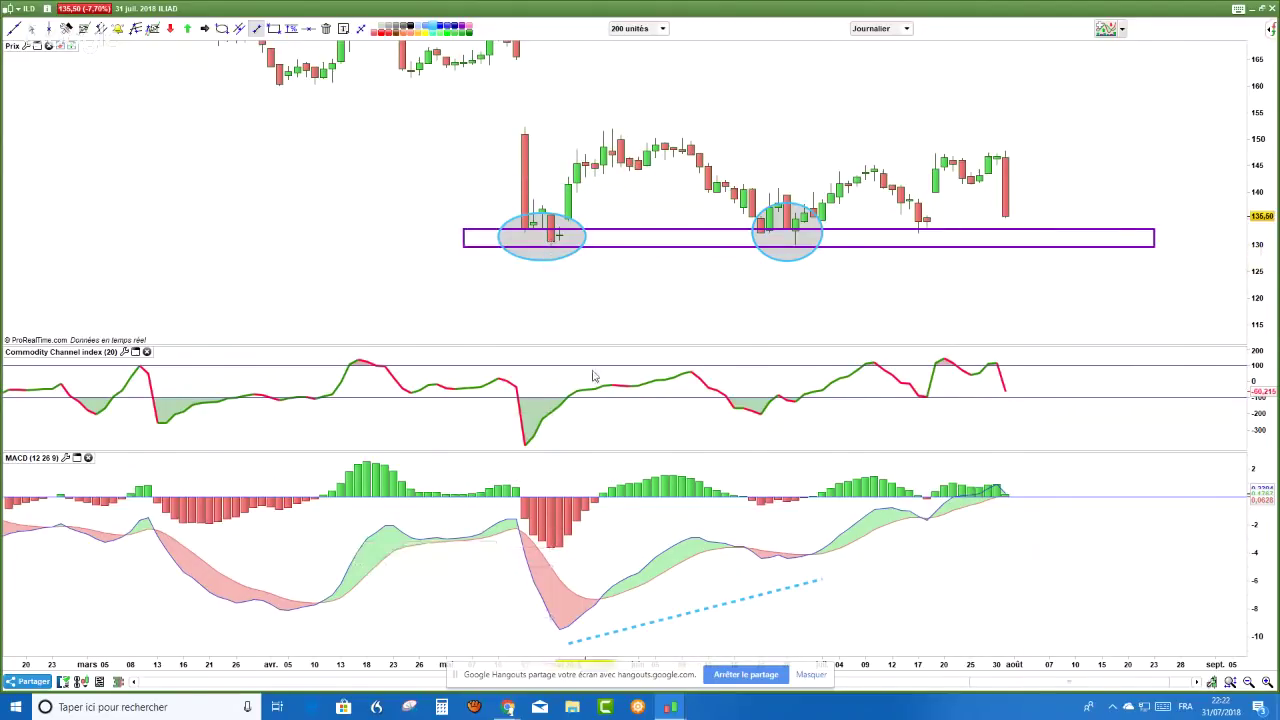
click(559, 247)
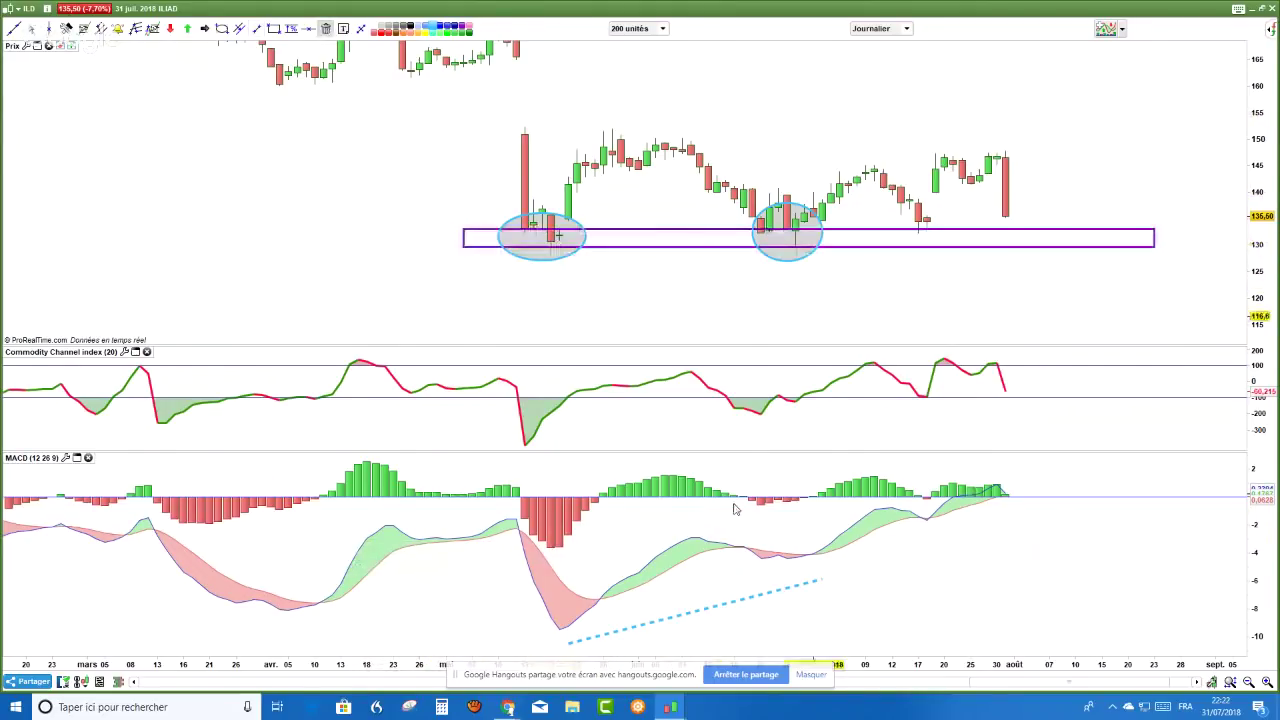
click(737, 604)
key(Delete)
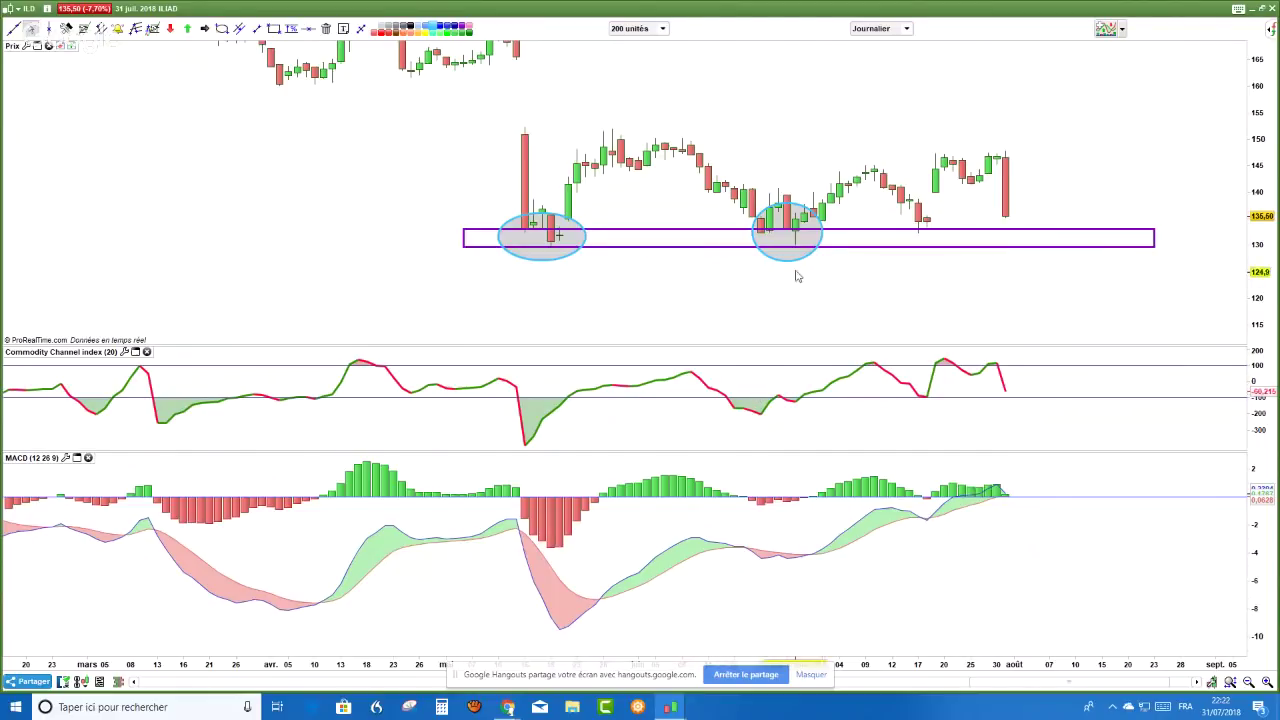
- Circle the early-July MACD line crossing with an ellipse
click(222, 30)
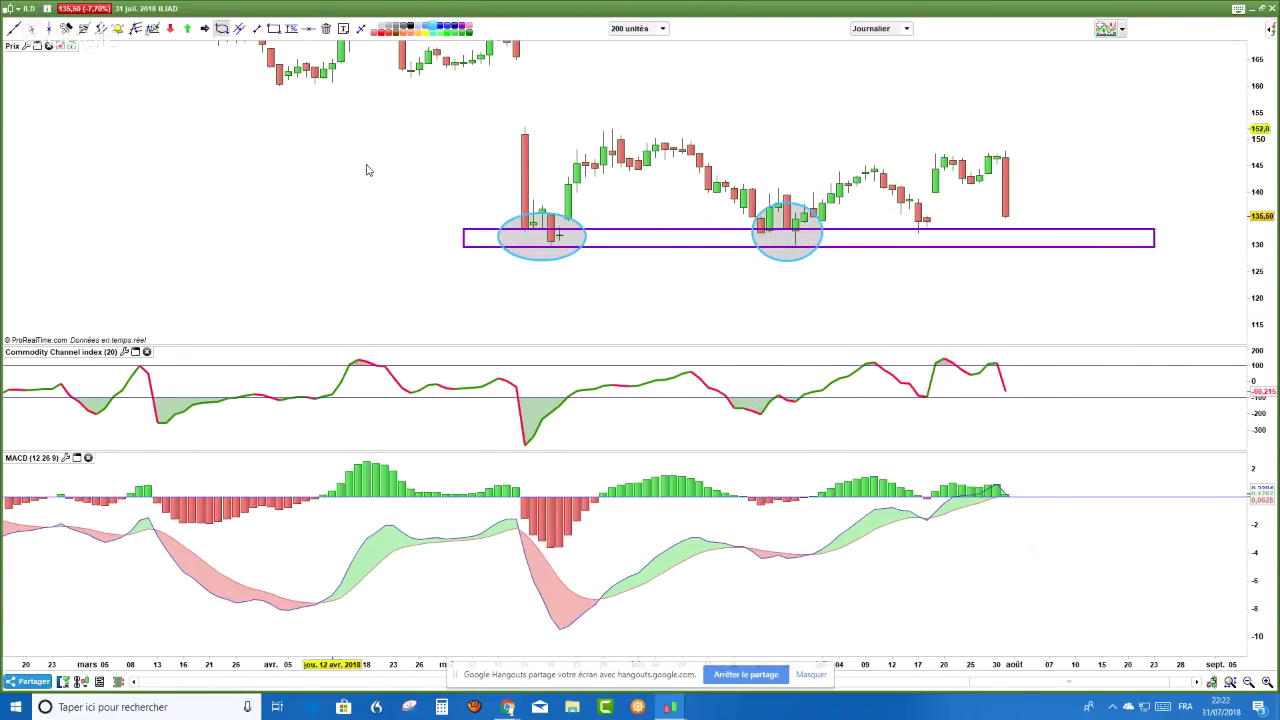
drag(786, 526, 820, 578)
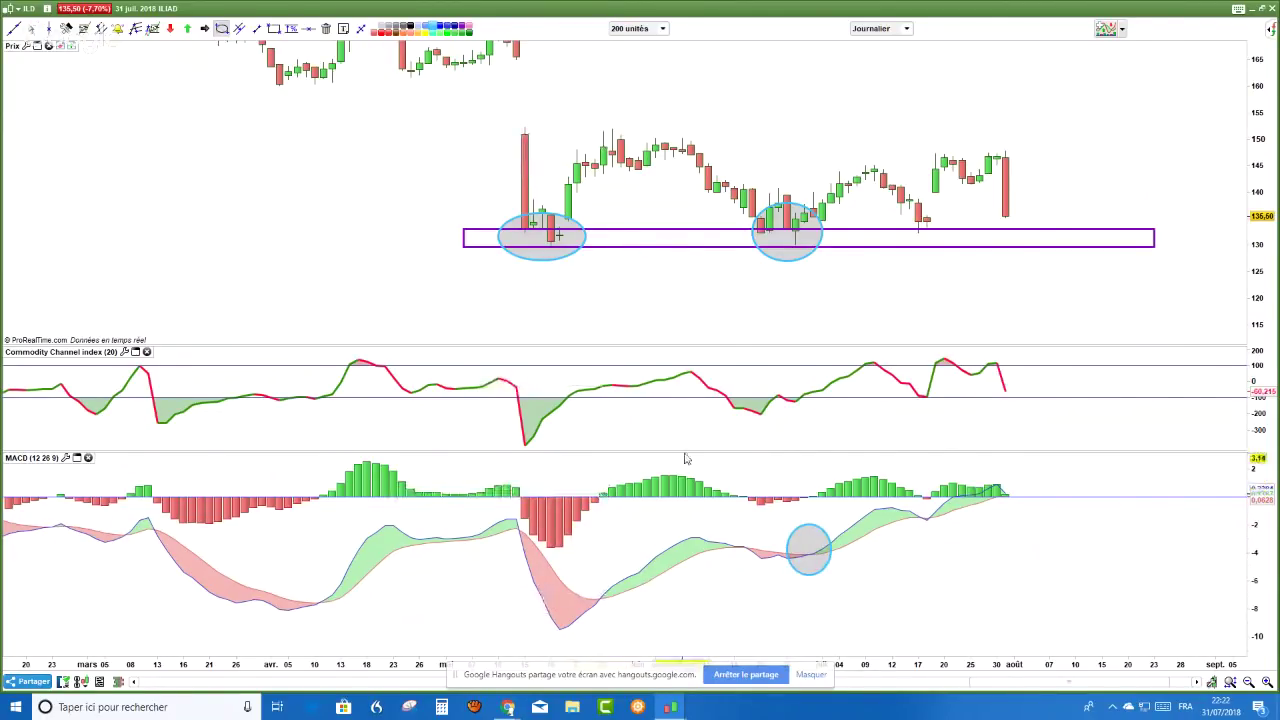
key(Escape)
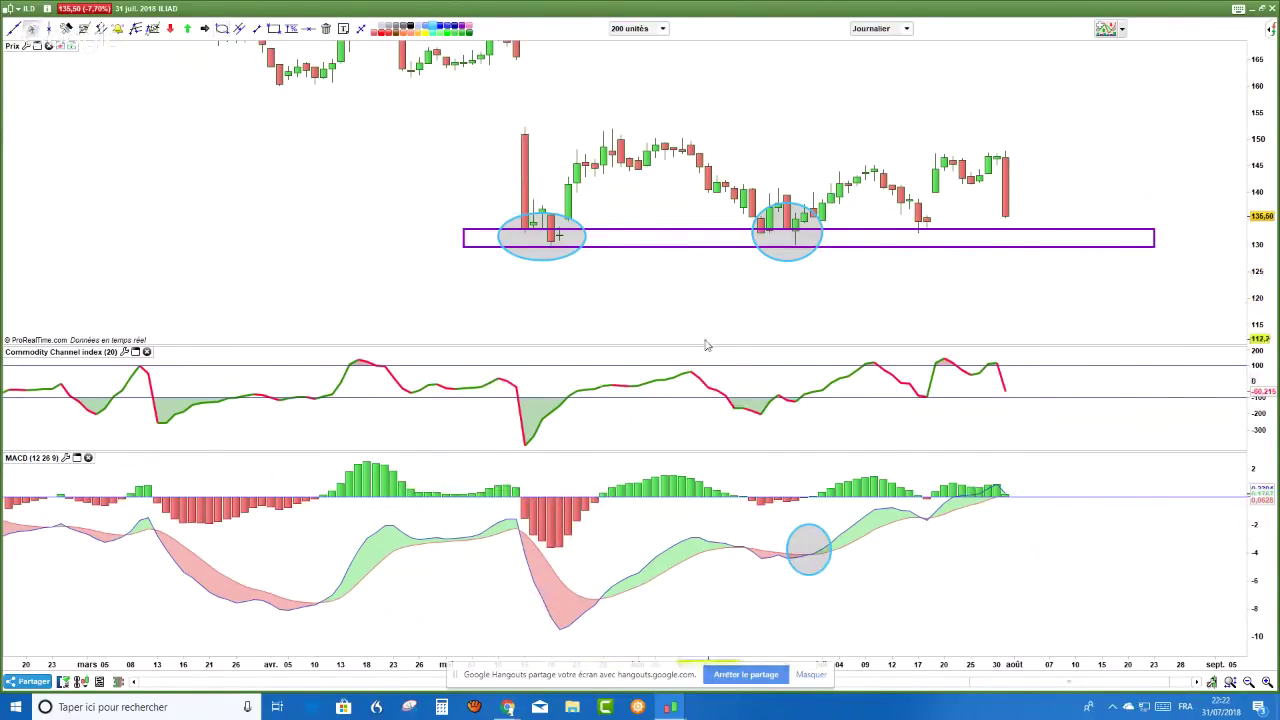
scroll(705, 345, up, 2)
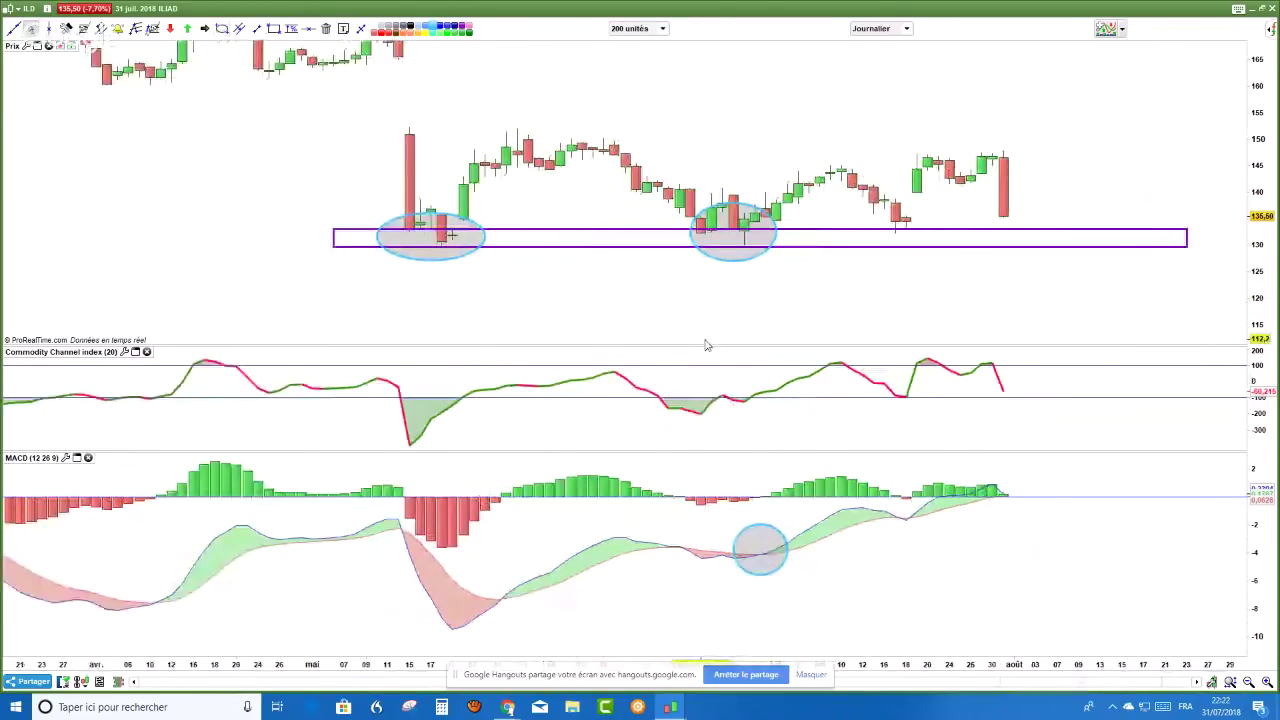
scroll(727, 400, up, 1)
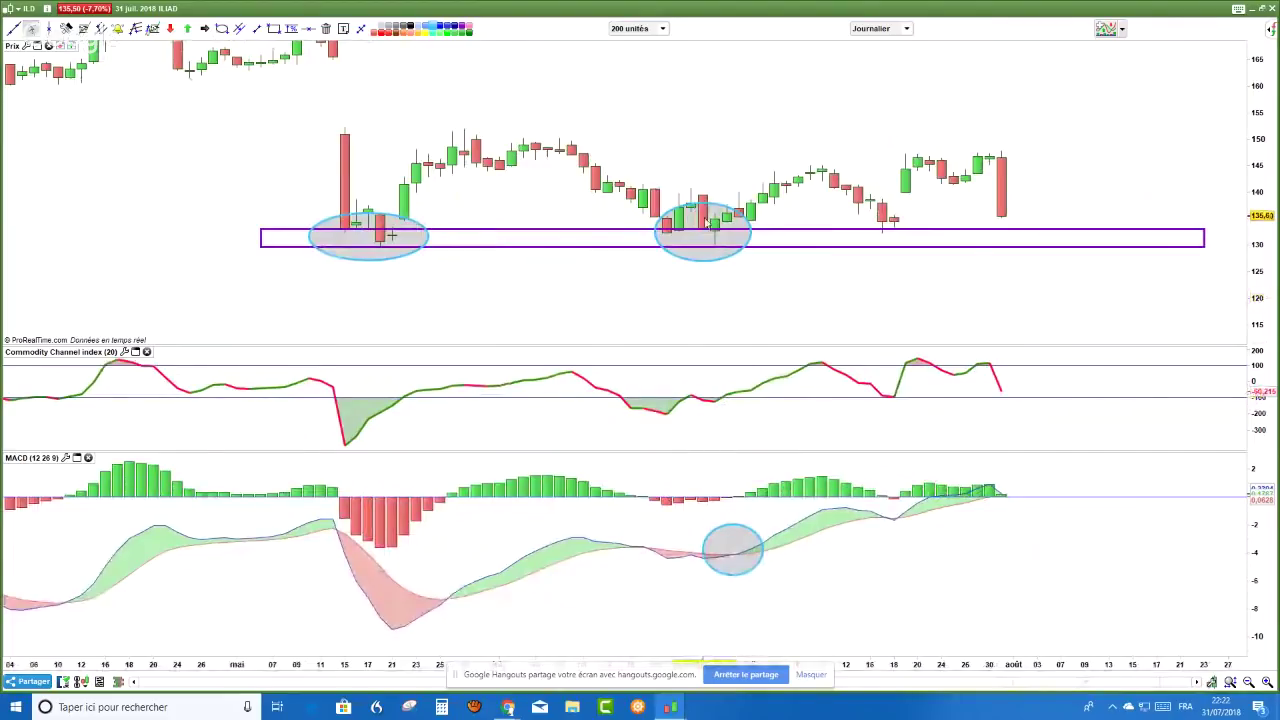
- Add a second ellipse around the mid-July MACD dip
click(223, 30)
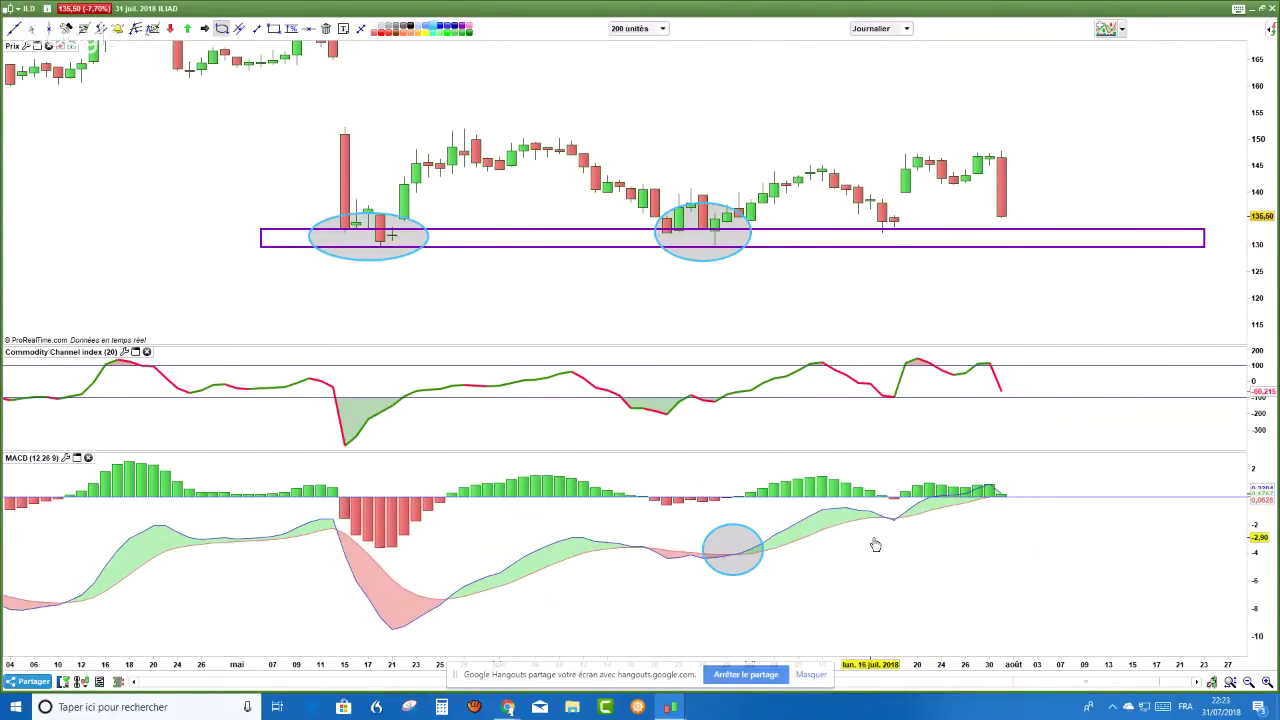
drag(873, 541, 906, 498)
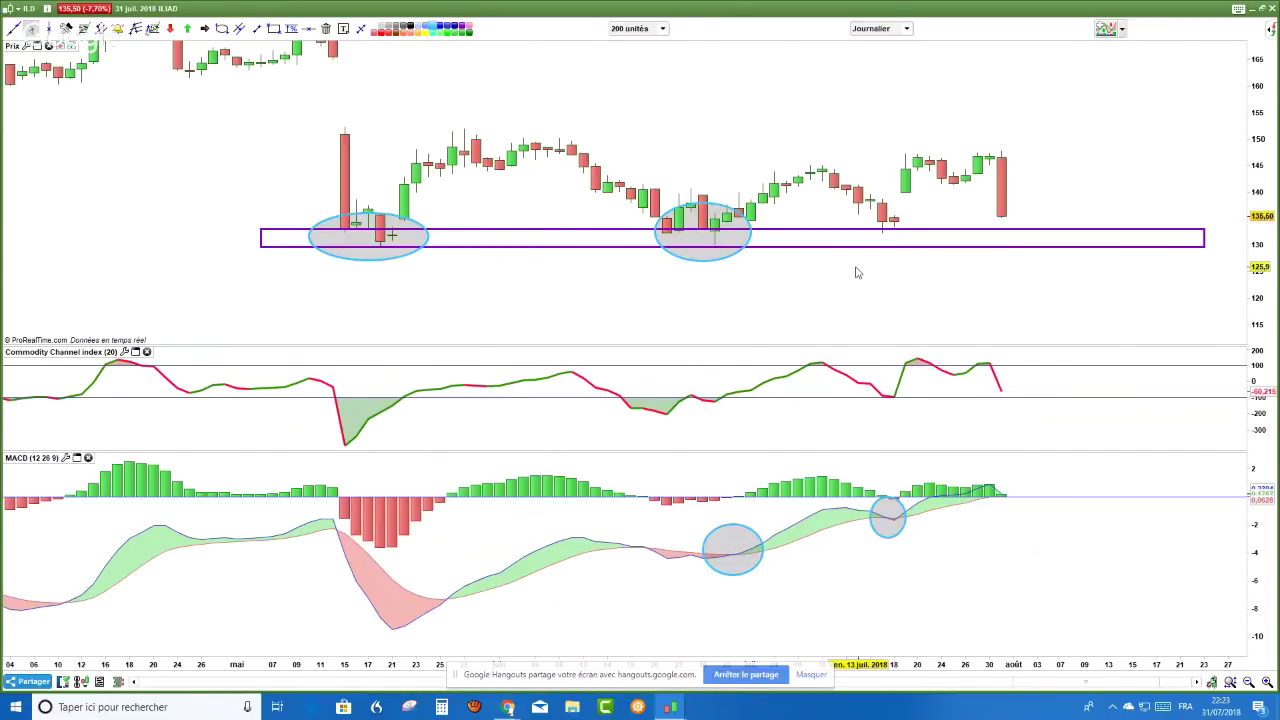
scroll(856, 272, up, 3)
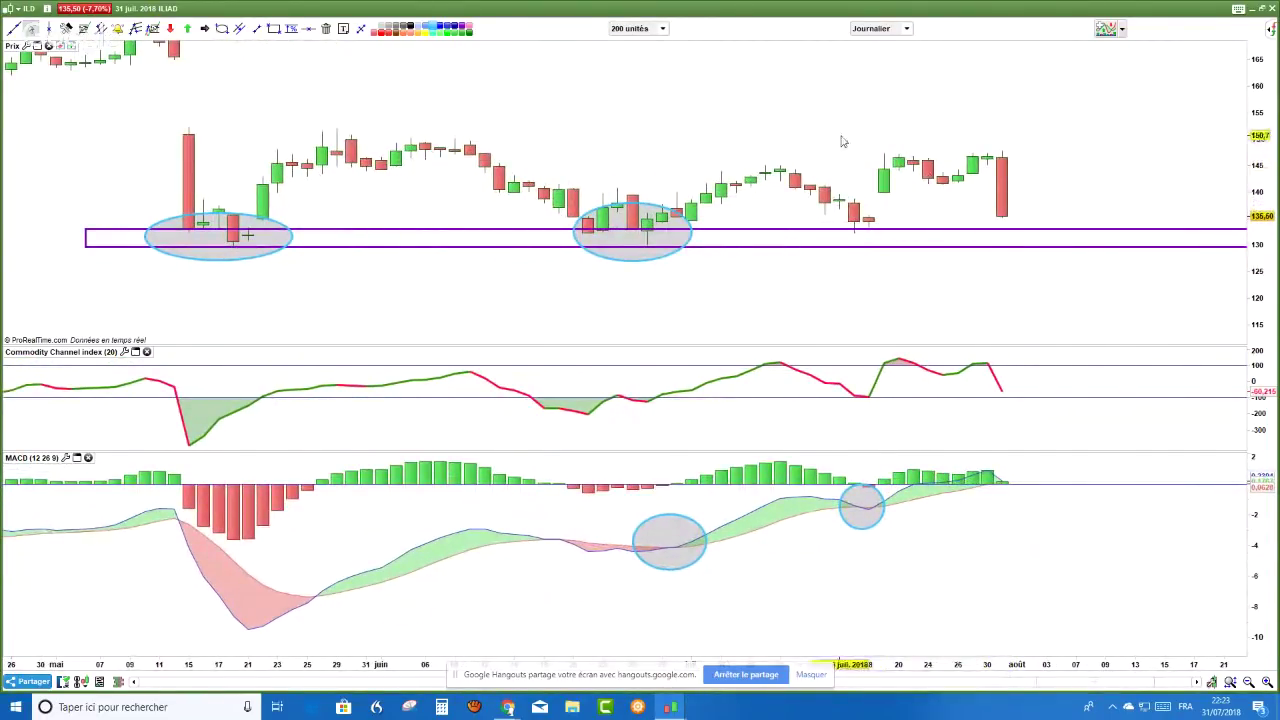
- Switch the ILIAD chart back to Hebdo candles and pan to the recent weeks
click(906, 28)
click(885, 252)
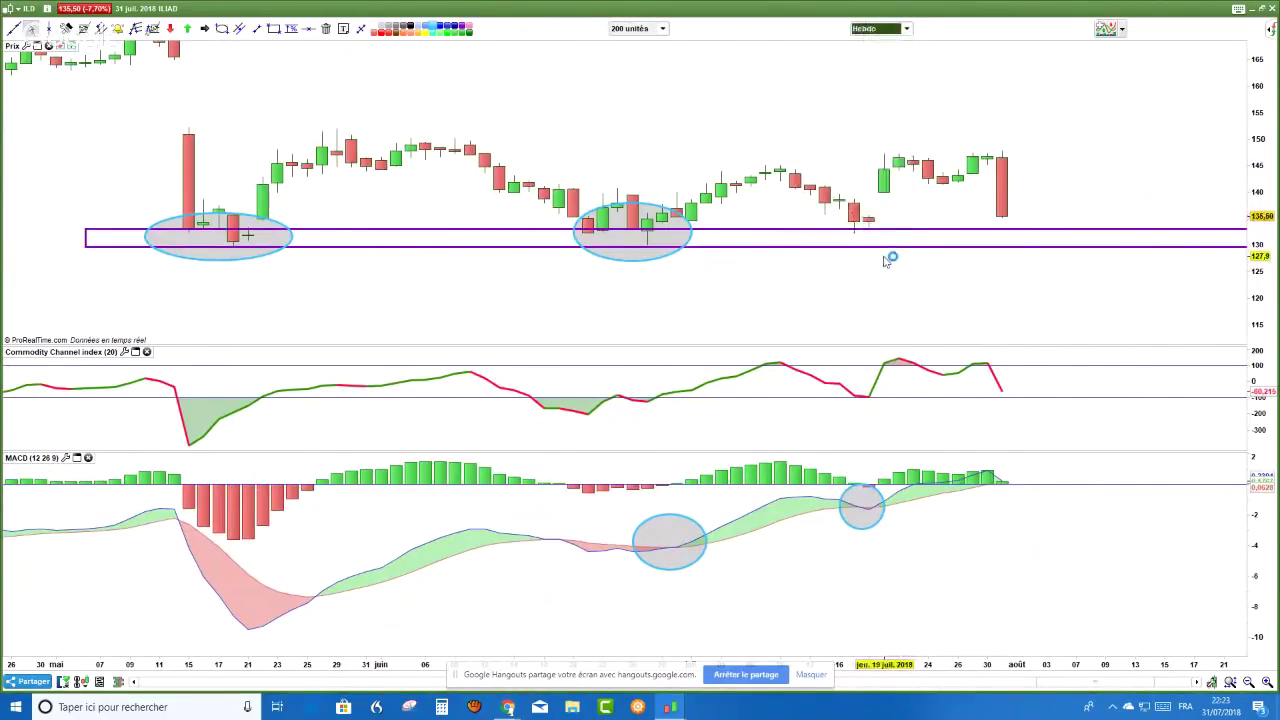
scroll(1008, 224, up, 3)
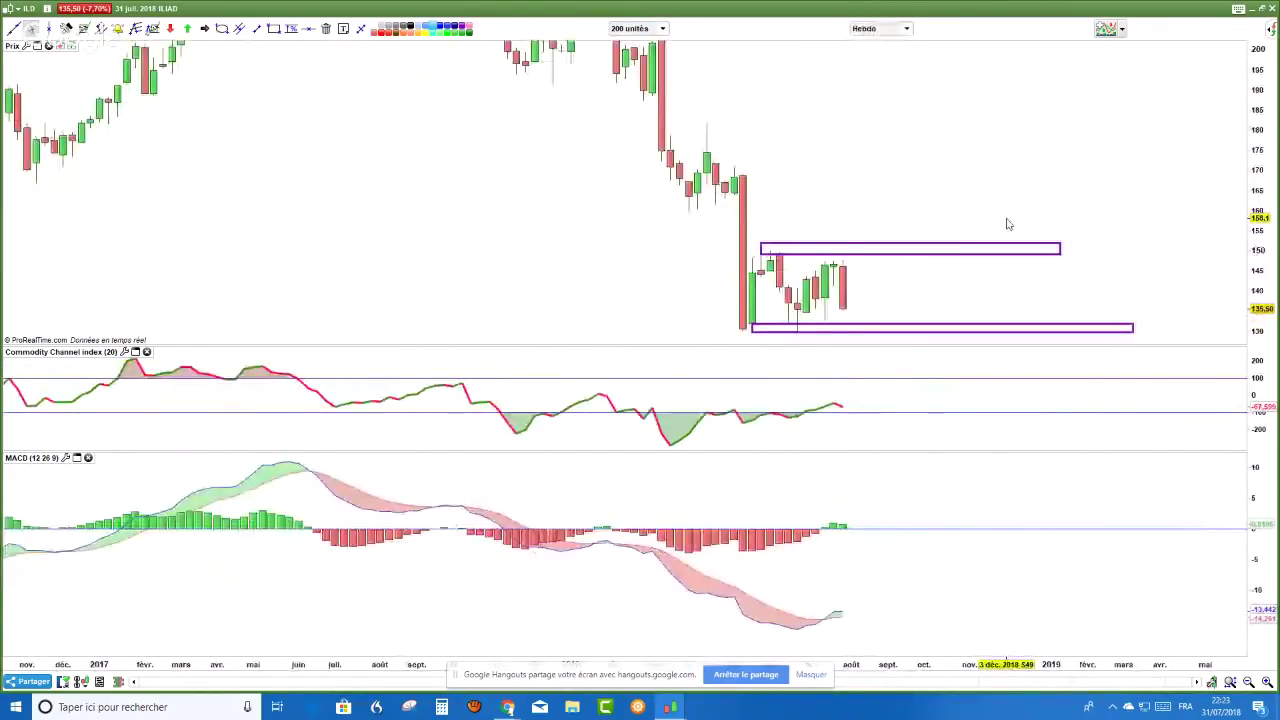
drag(1008, 224, 886, 249)
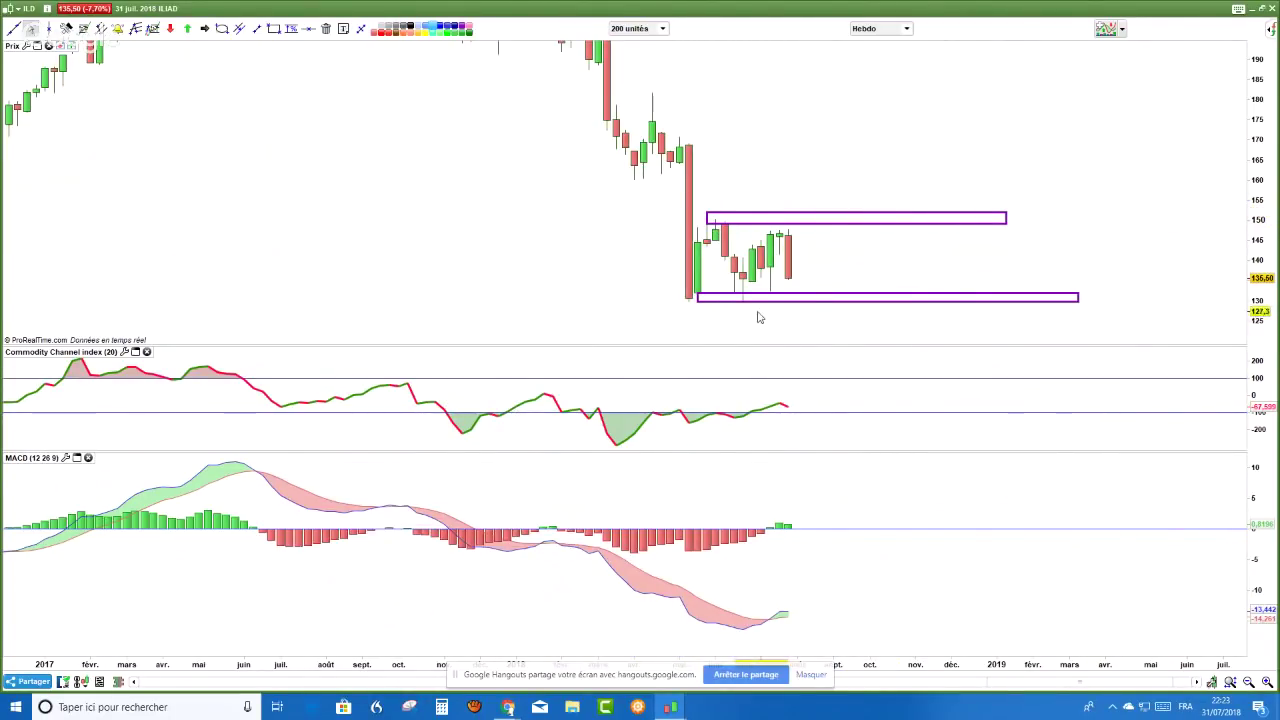
scroll(674, 320, down, 1)
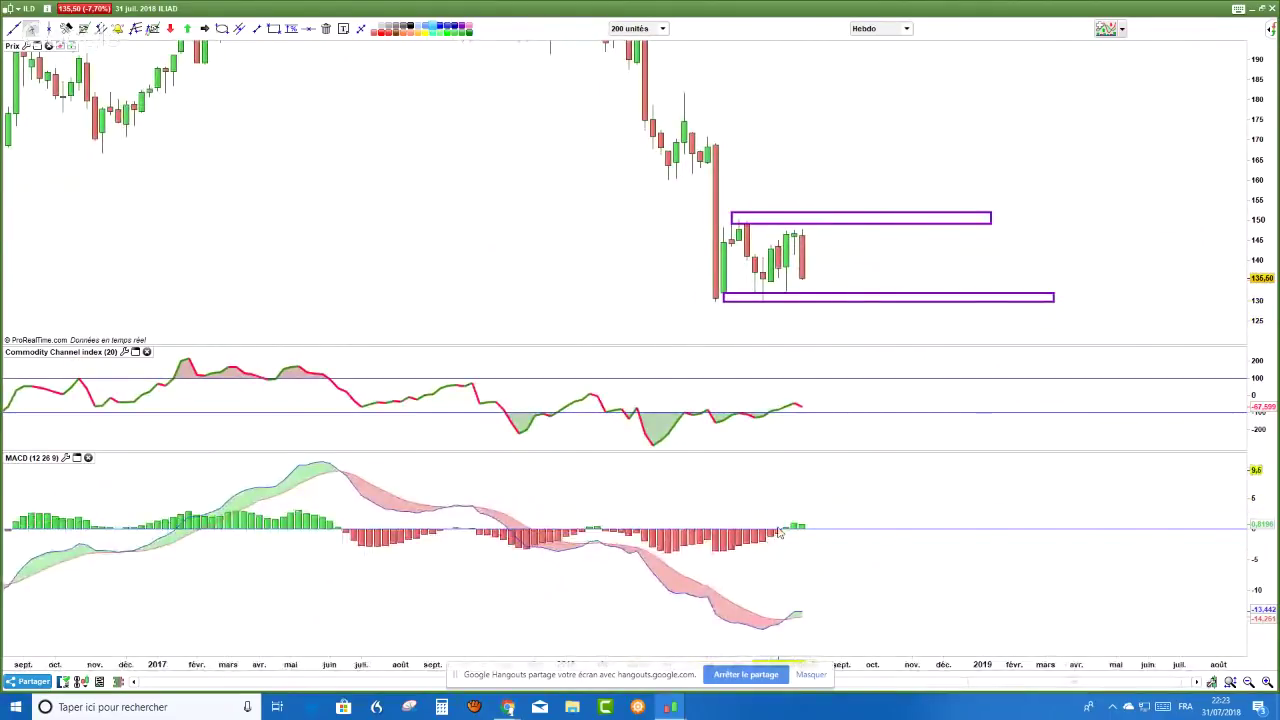
- Check the YouTube Top Chat popup for viewer stock requests, then return to ProRealTime
key(alt+Tab)
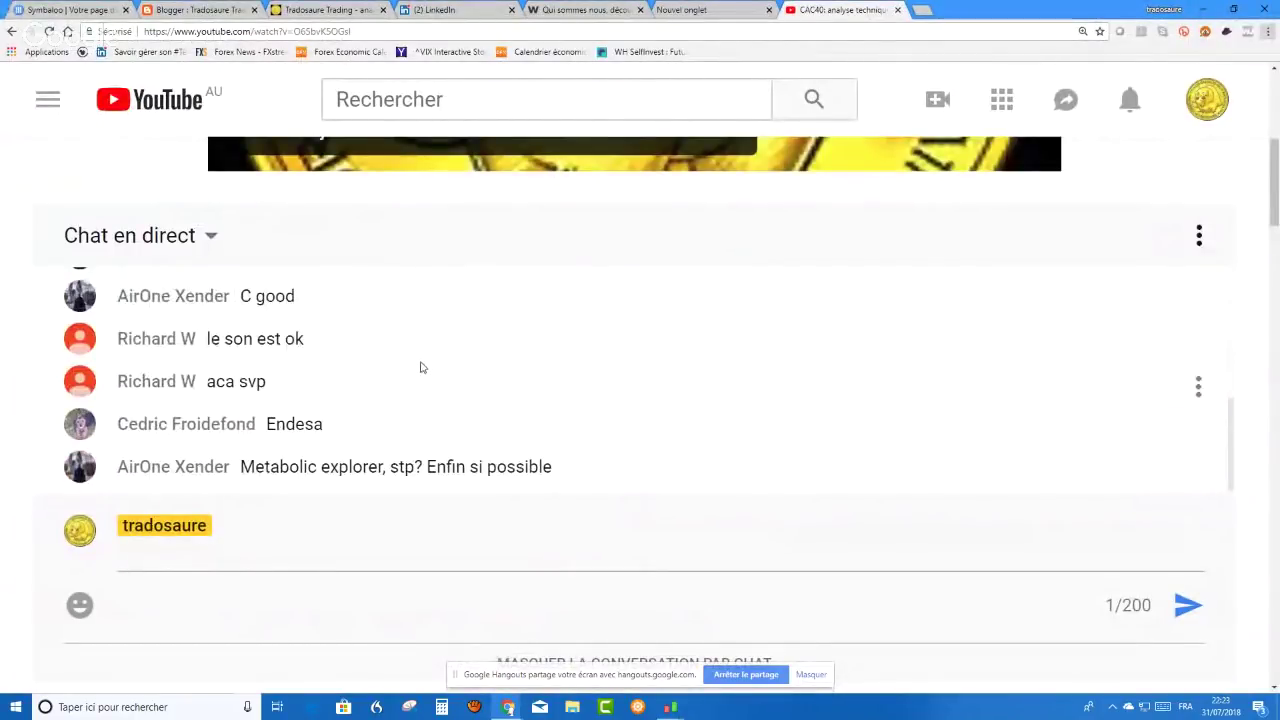
key(alt+Tab)
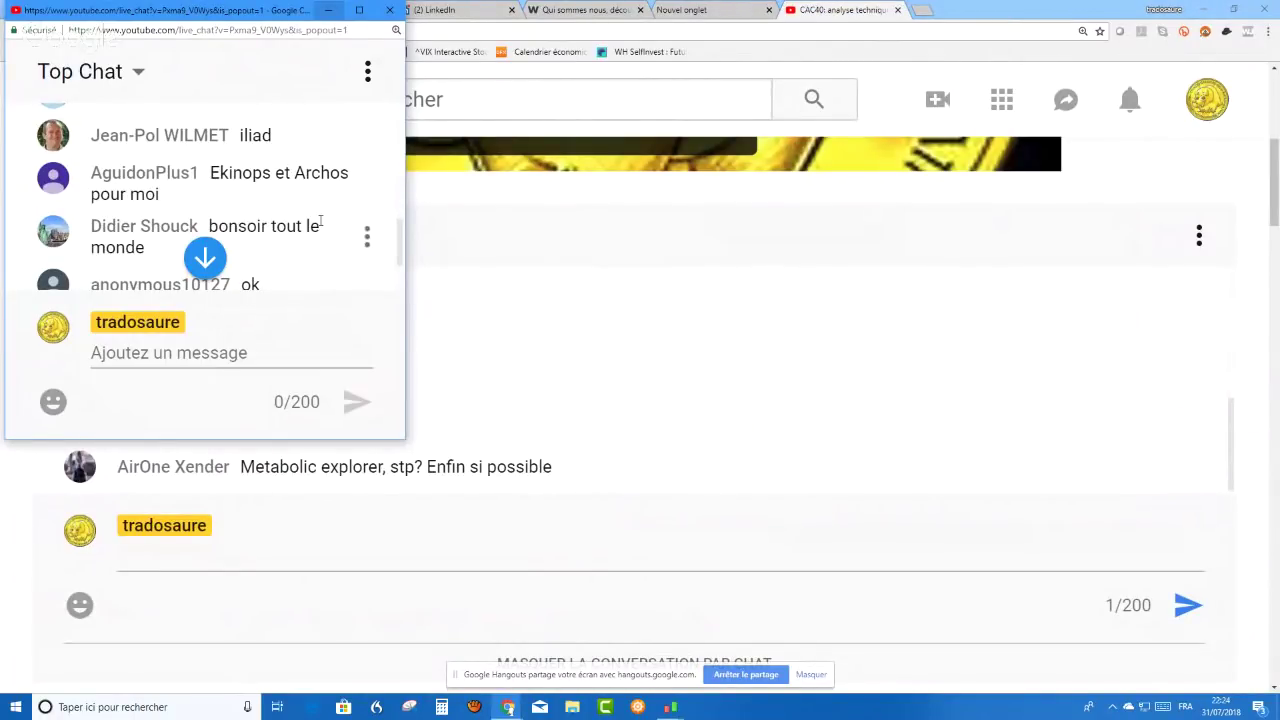
key(alt+Tab)
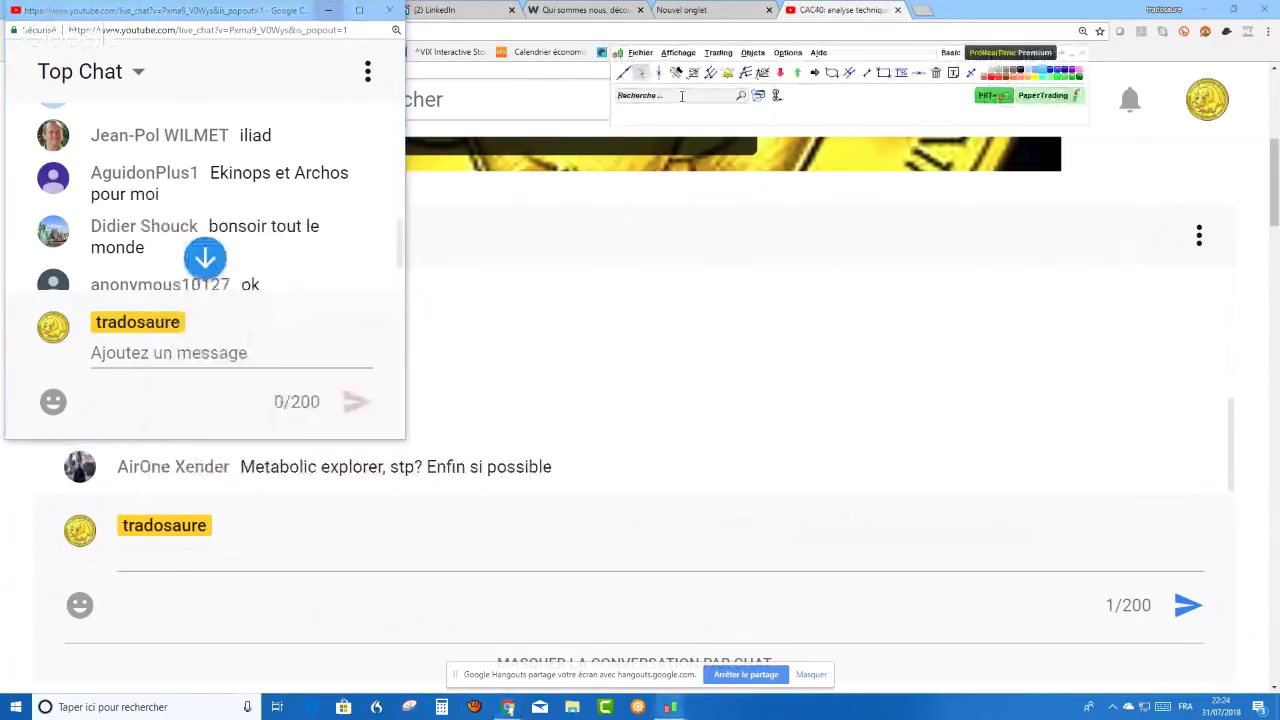
- Search 'ek' and open the Ekinops chart
click(681, 97)
text(eki)
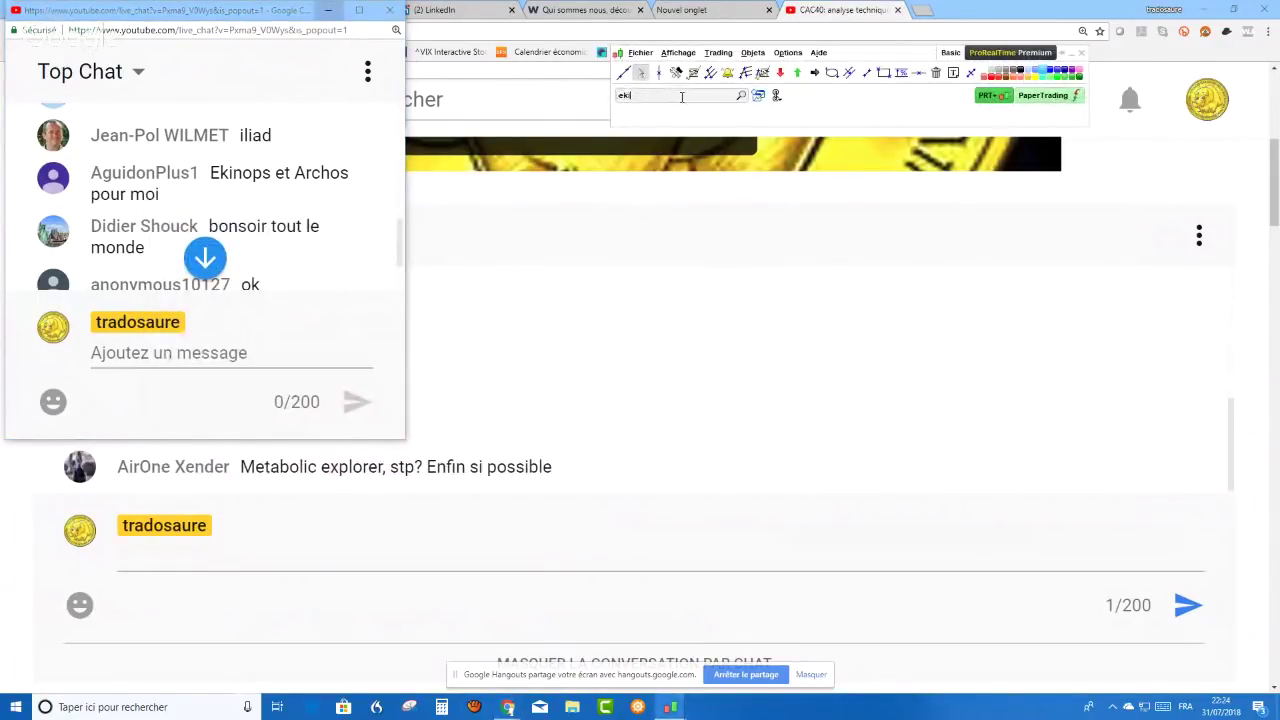
click(623, 157)
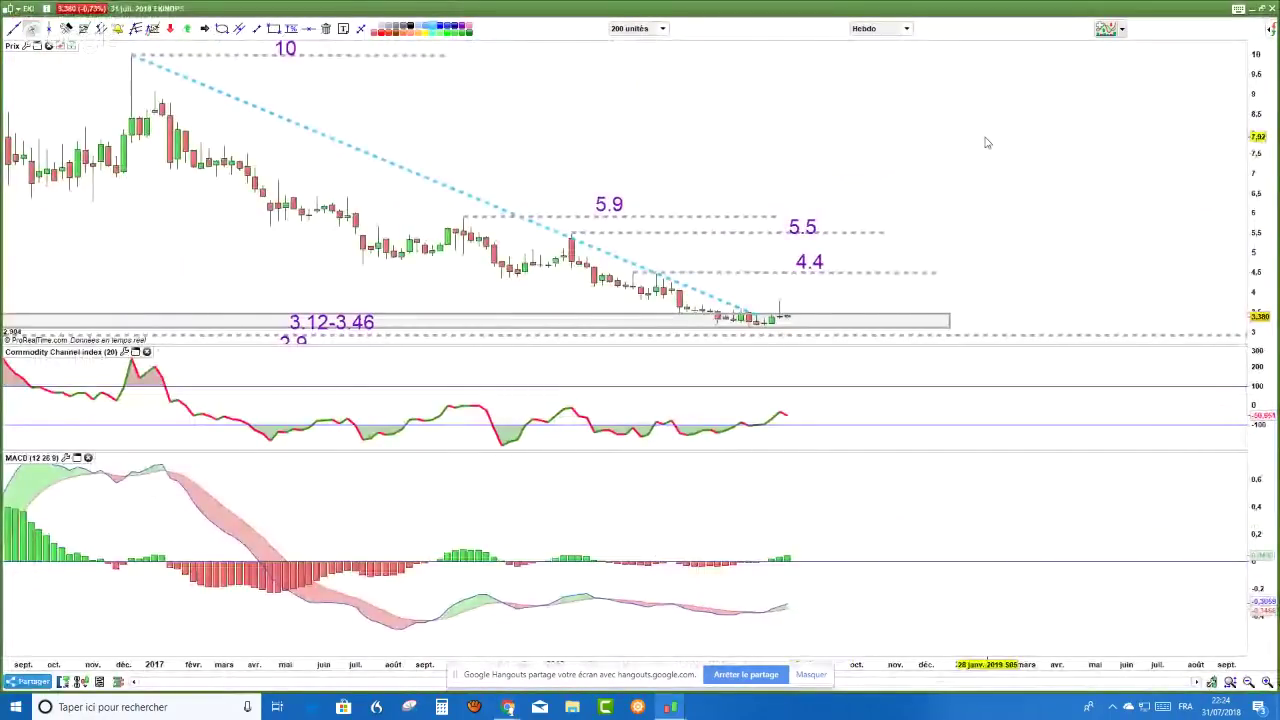
- Stretch and shift the Ekinops price scale to reveal levels from 5.9 down to 2.5
right_click(997, 135)
click(620, 150)
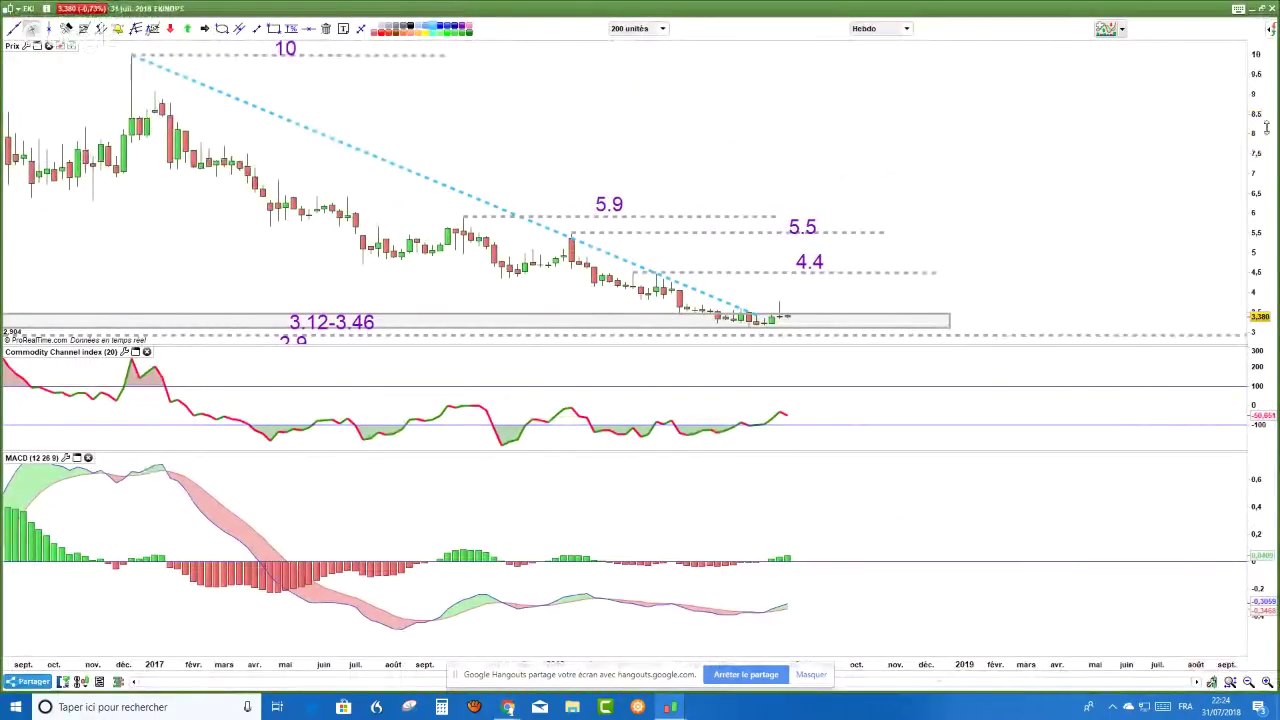
drag(1255, 133, 1255, 170)
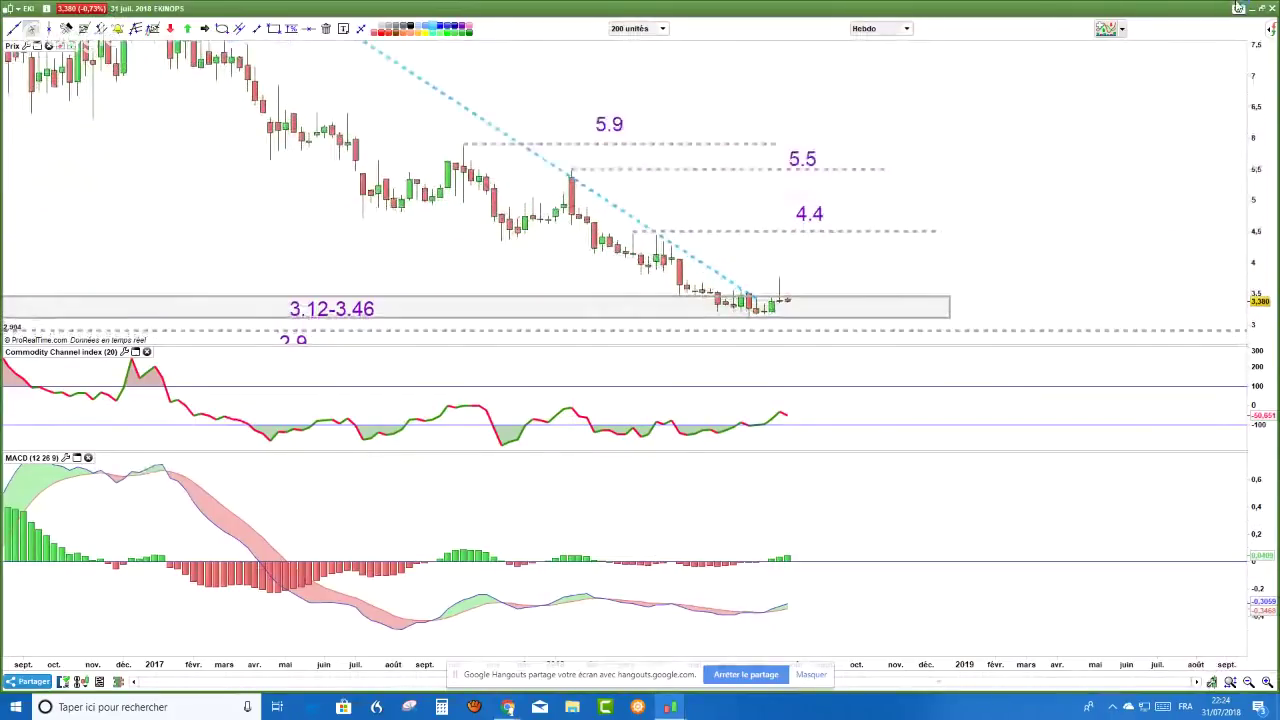
right_click(949, 166)
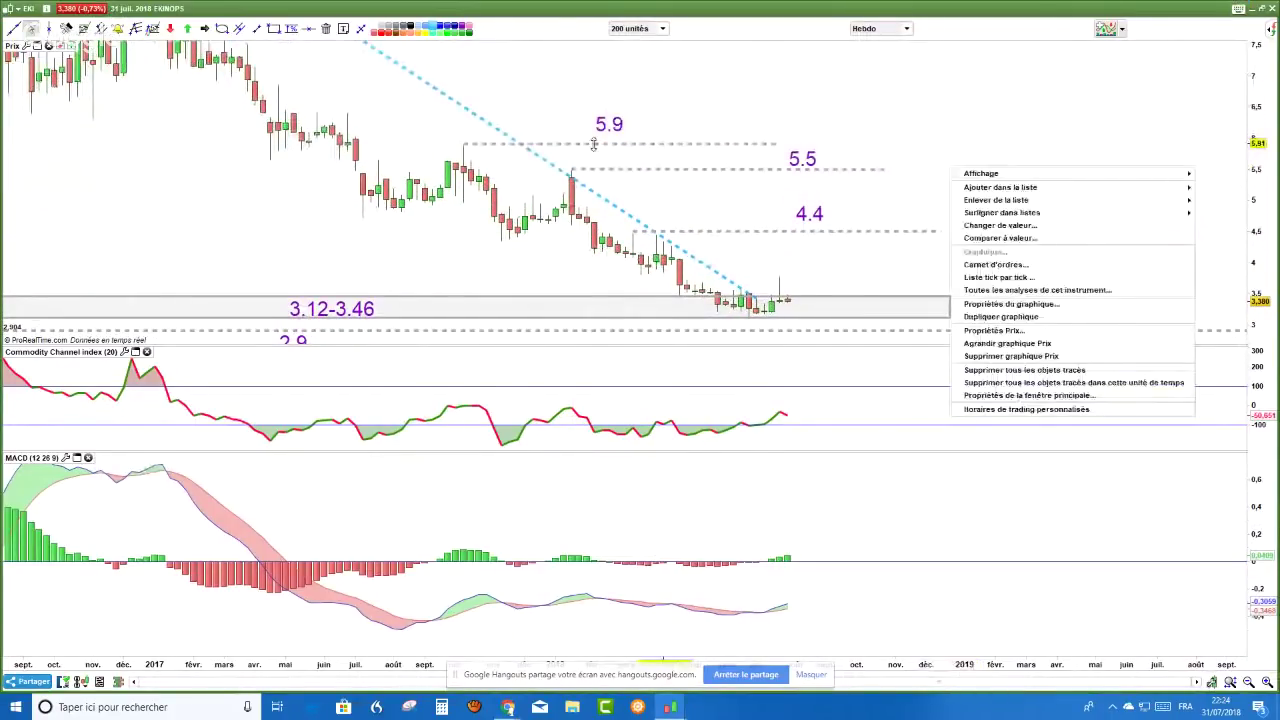
click(593, 143)
drag(1249, 131, 1094, 183)
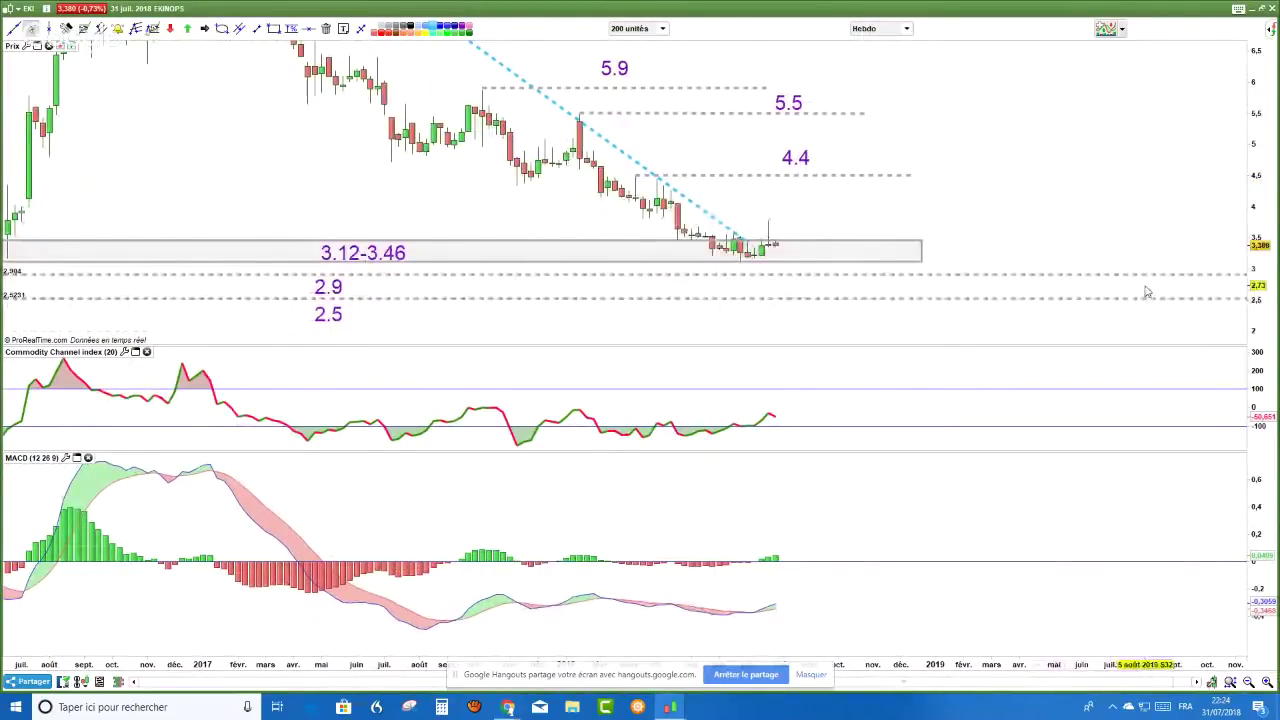
drag(1262, 288, 1263, 310)
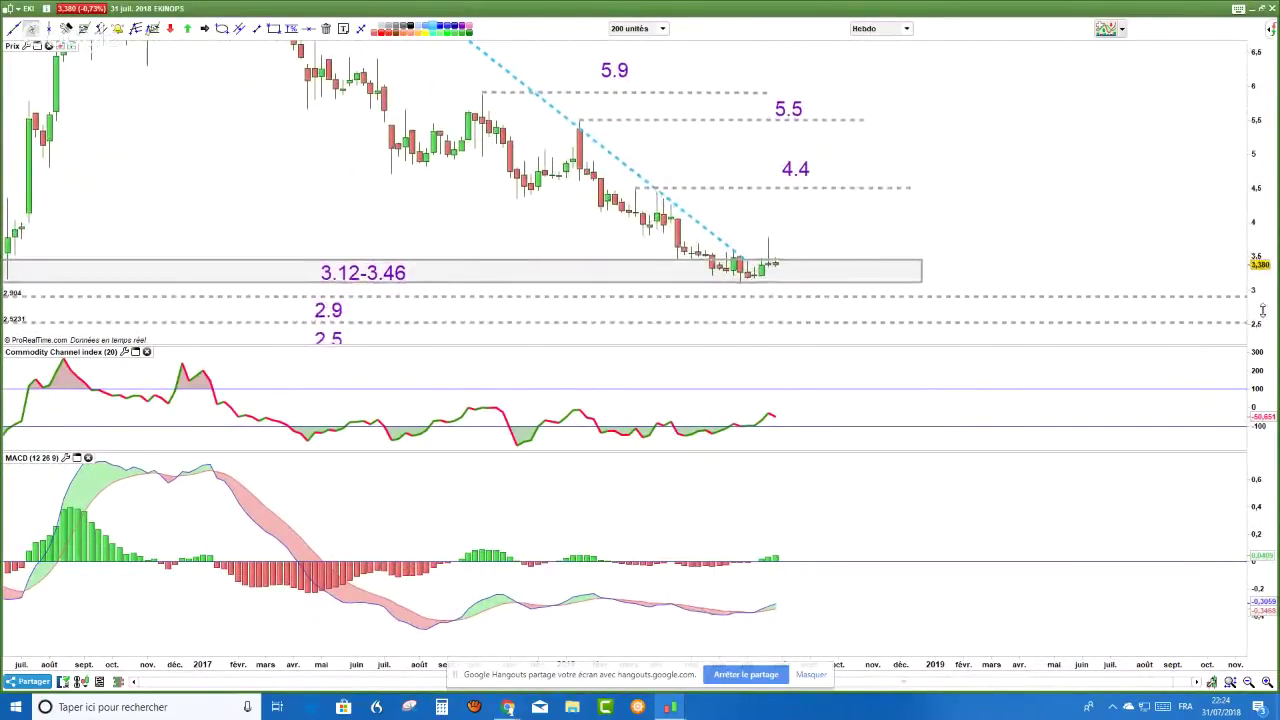
- Delete all drawn objects from the Ekinops chart with 'Supprimer tous les objets tracés'
drag(1268, 58, 1264, 40)
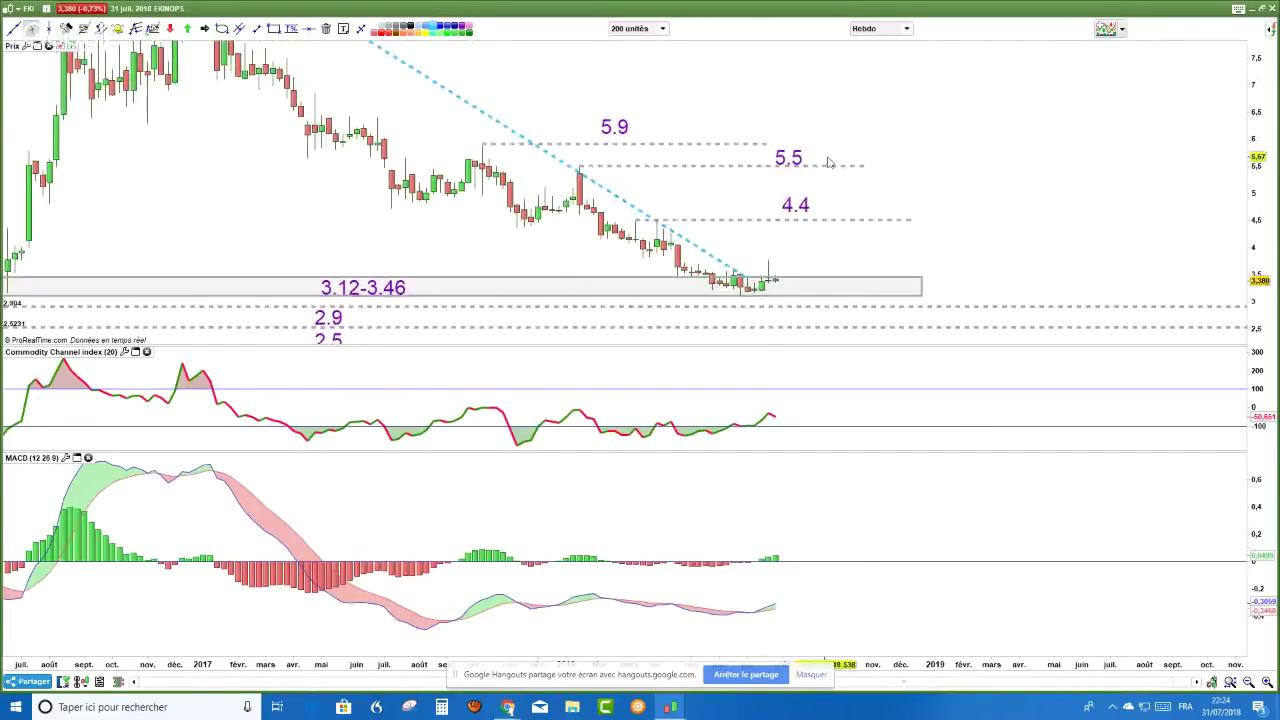
right_click(856, 110)
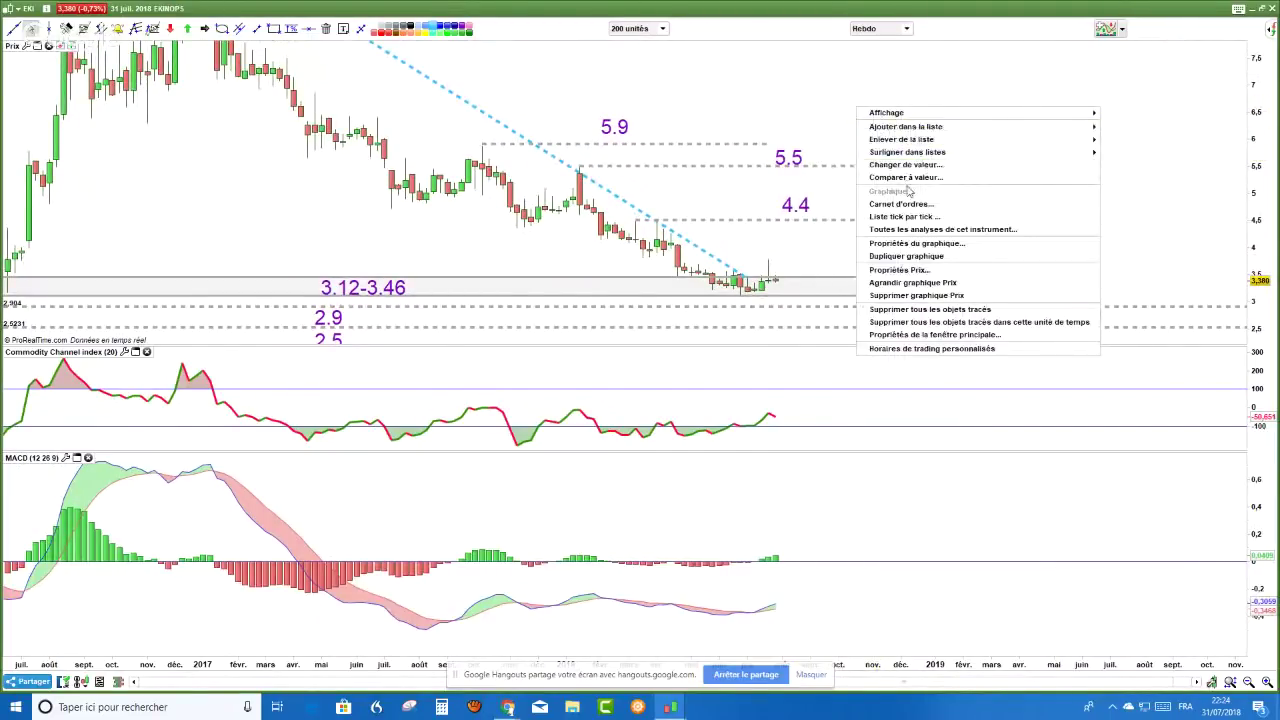
click(928, 310)
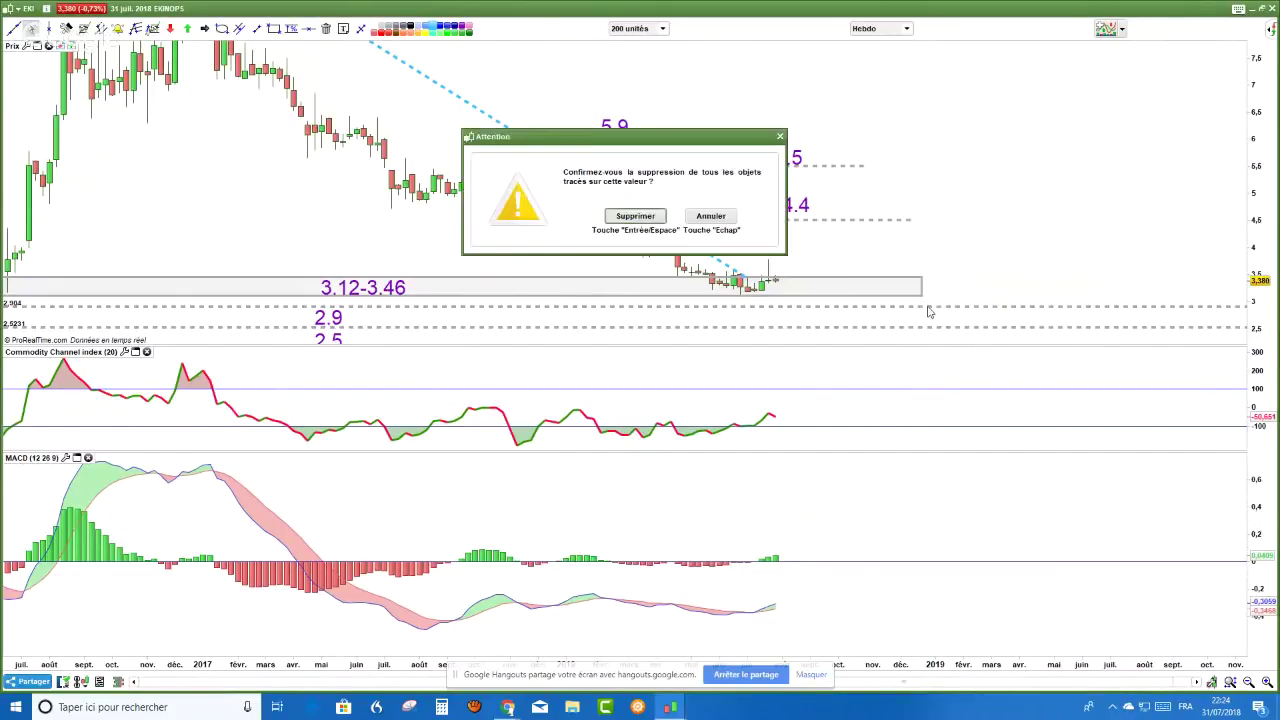
key(Return)
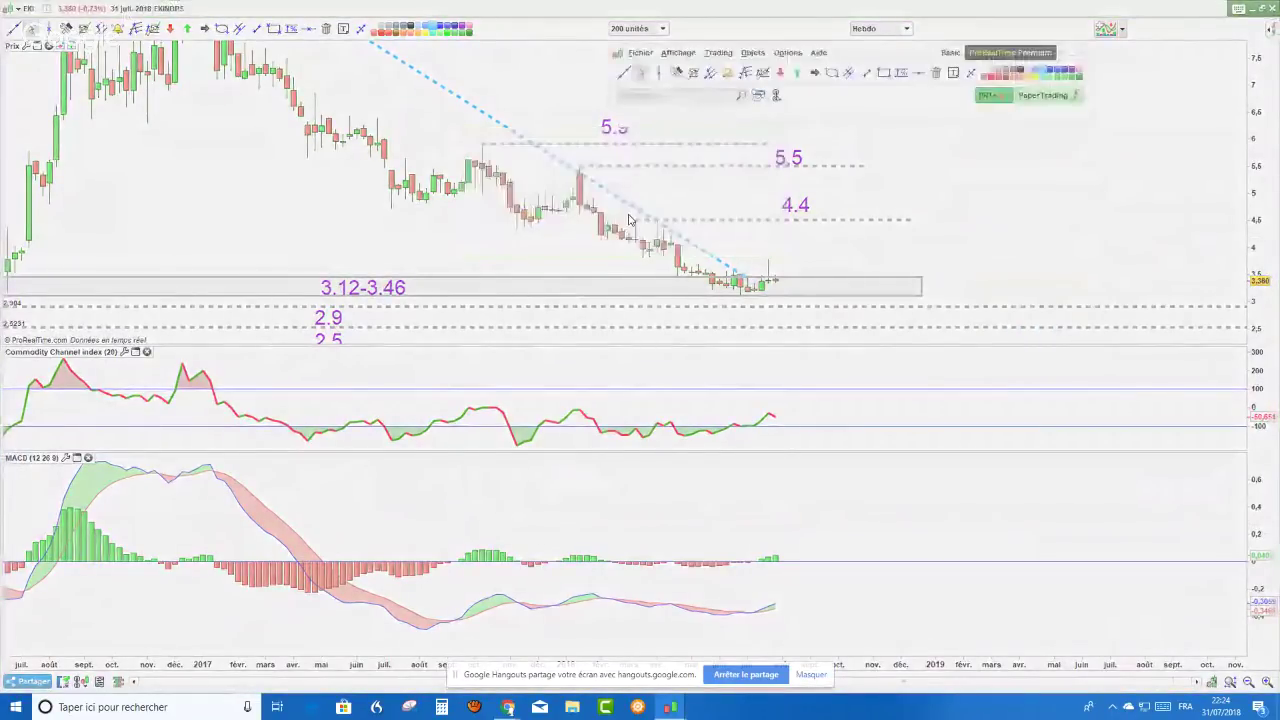
scroll(672, 142, down, 2)
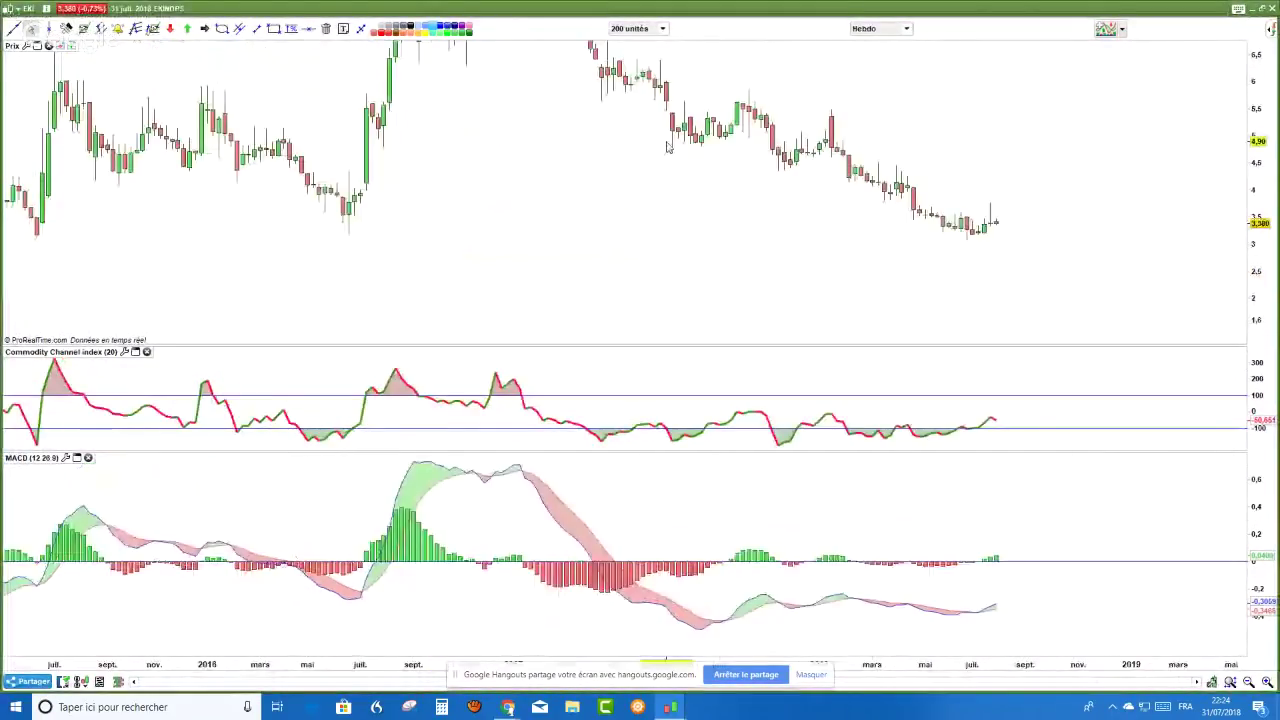
- Draw a support rectangle just above 3 across the 2016 and recent lows, rescaling MACD
drag(260, 280, 1178, 305)
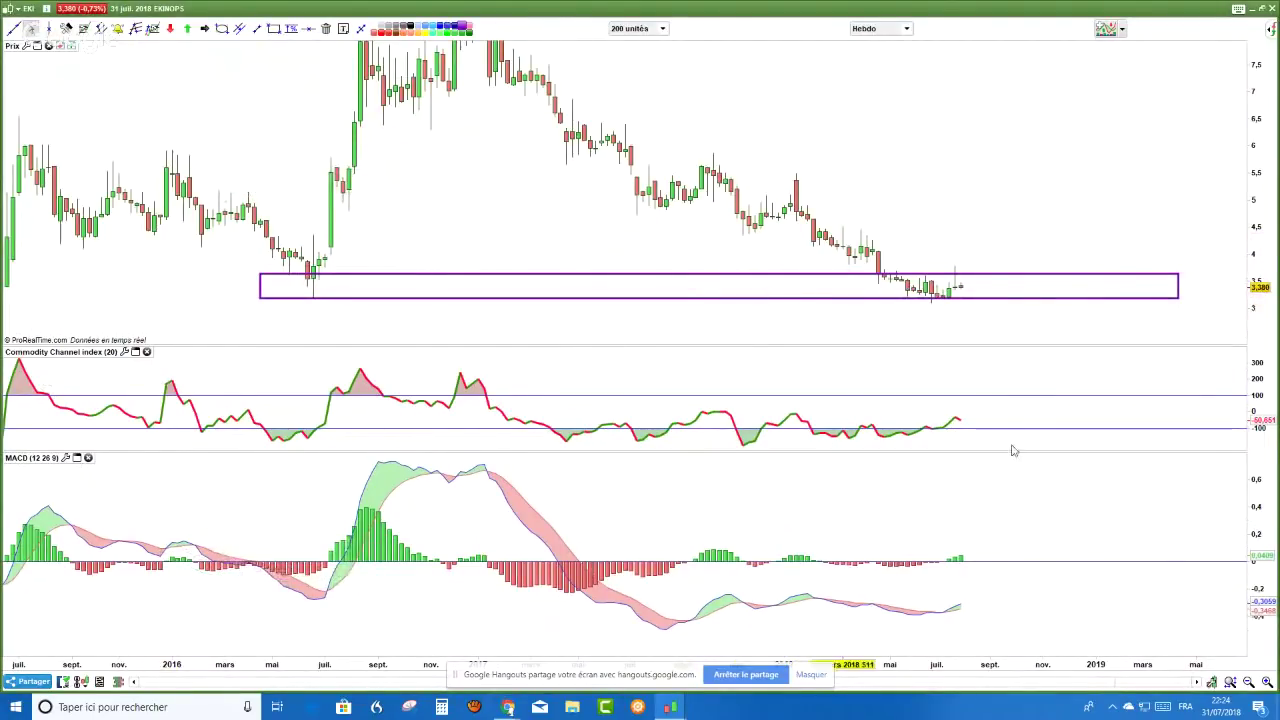
drag(1263, 512, 1114, 480)
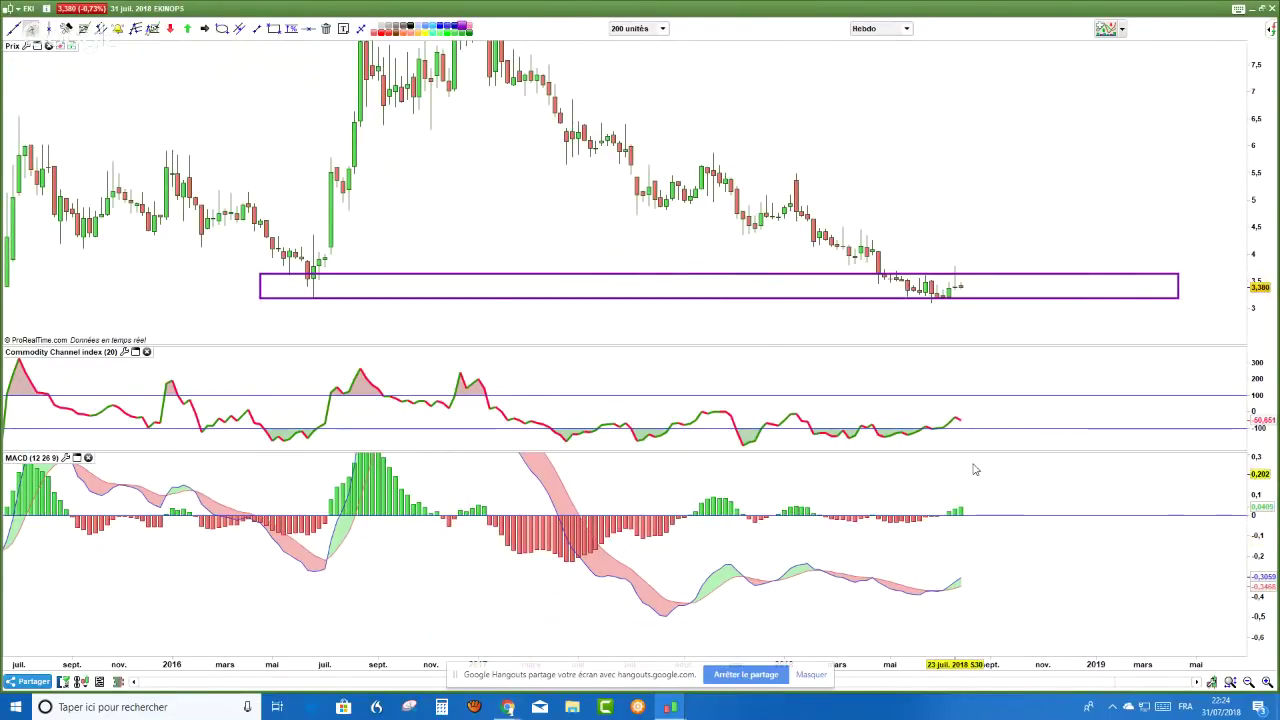
scroll(975, 469, up, 3)
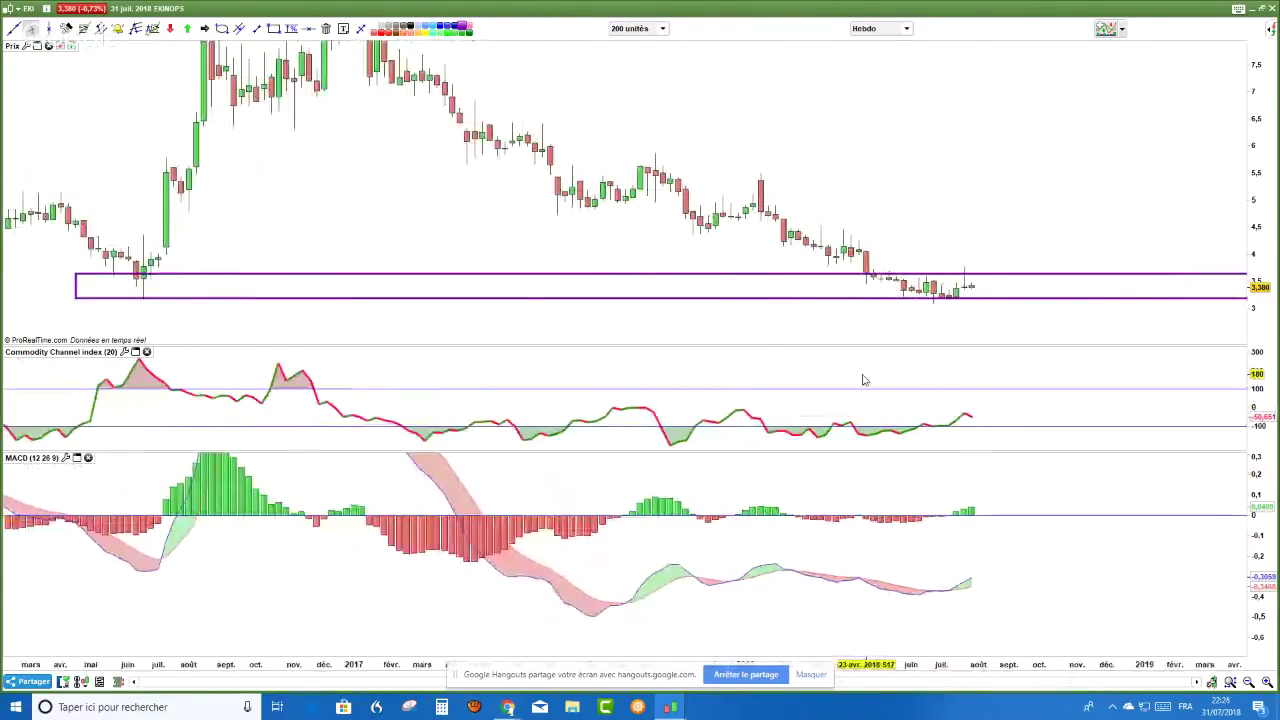
scroll(864, 380, up, 3)
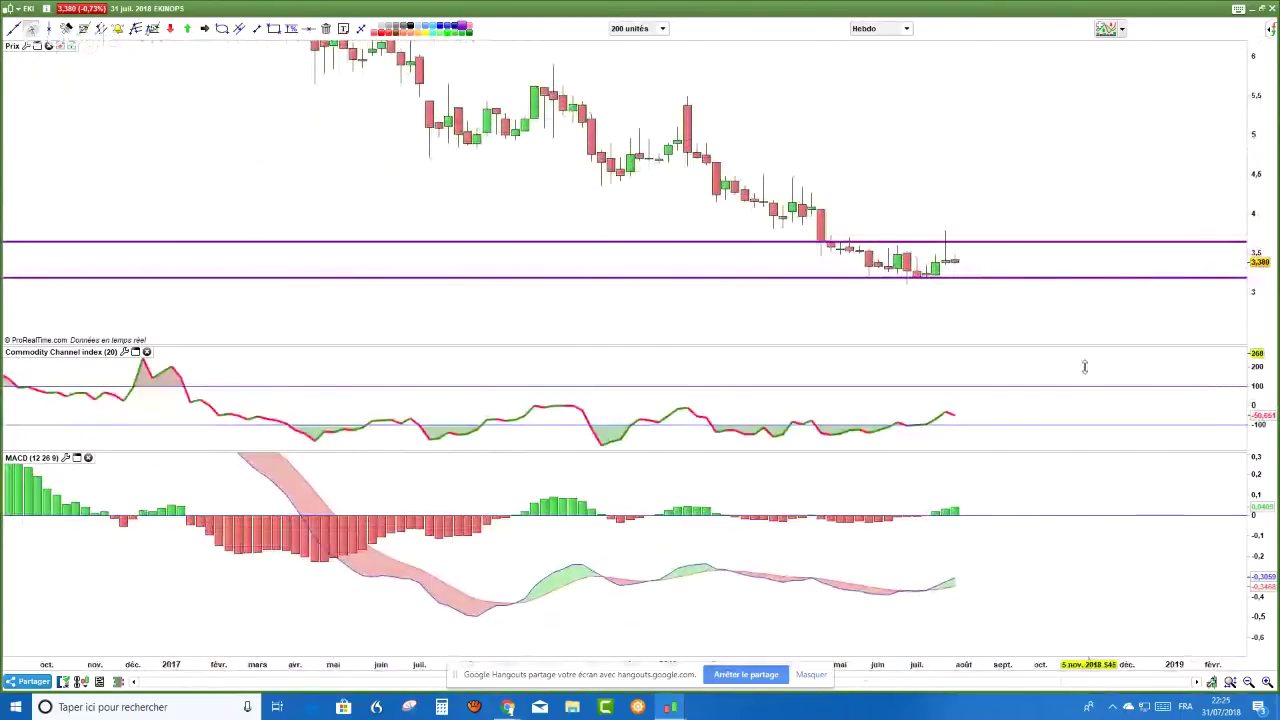
scroll(1097, 571, up, 2)
- Draw a descending trend line along the recent Ekinops highs
drag(1097, 571, 1265, 580)
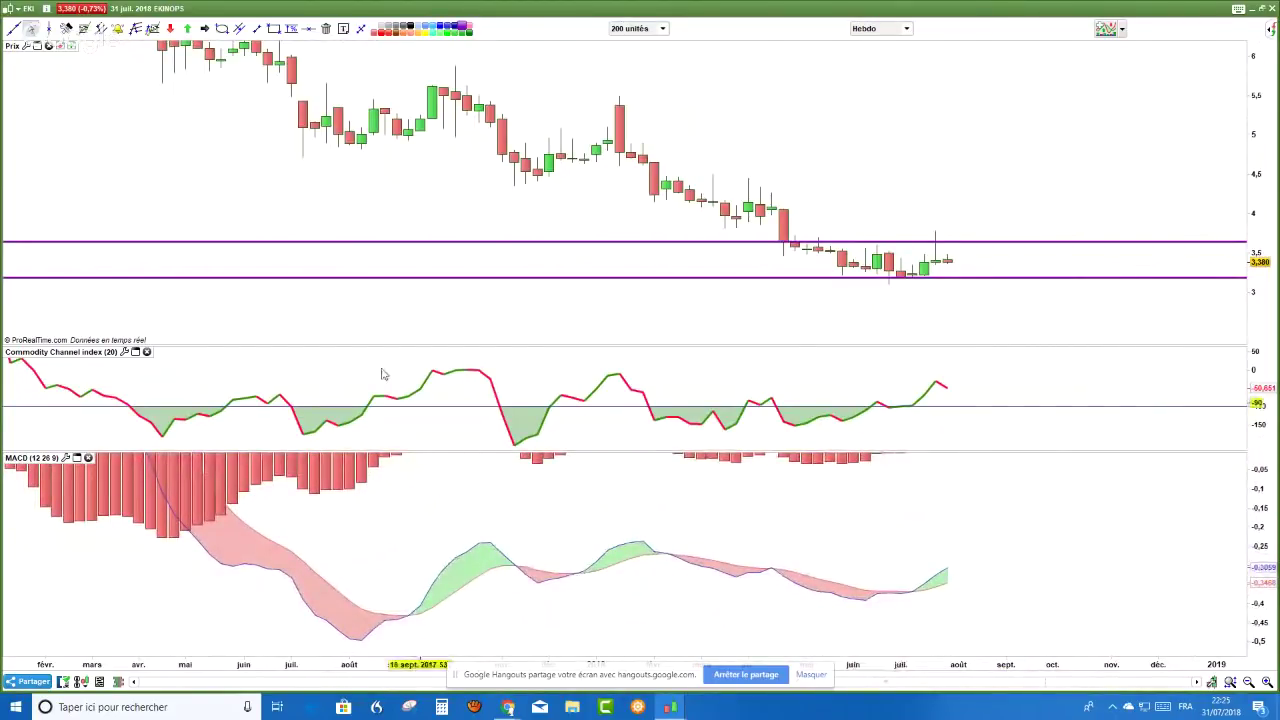
click(257, 31)
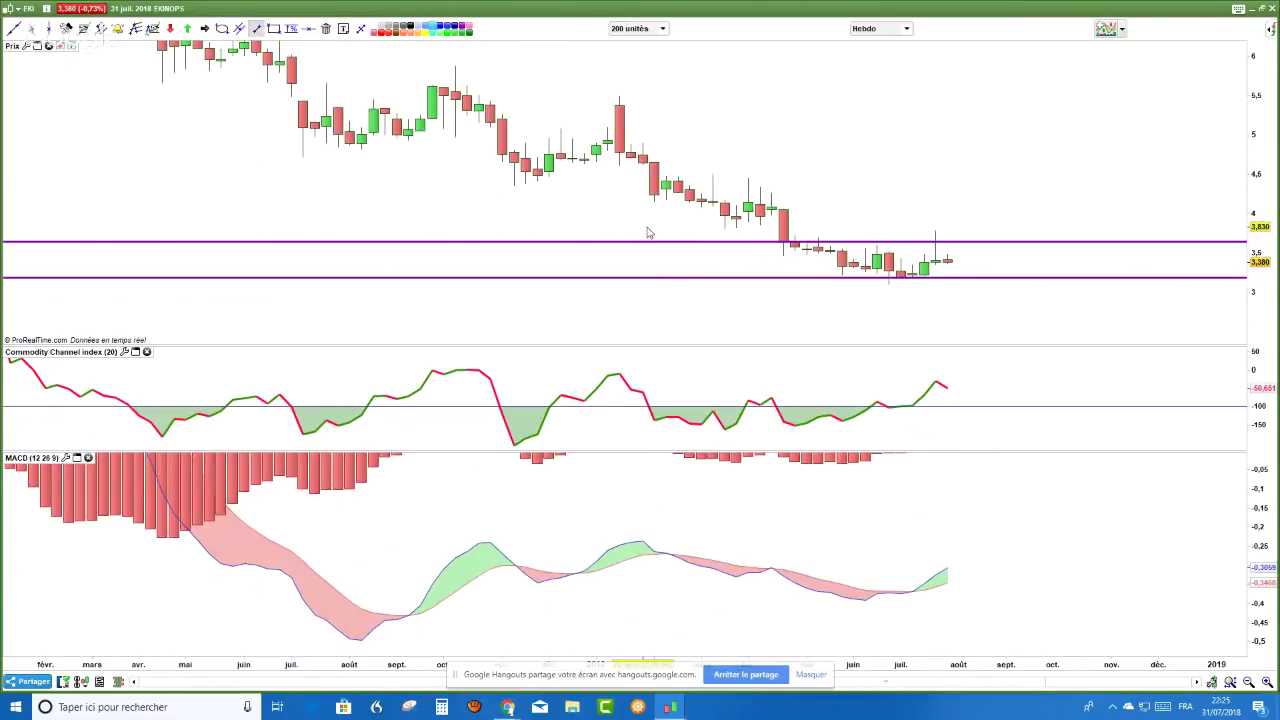
drag(647, 232, 982, 334)
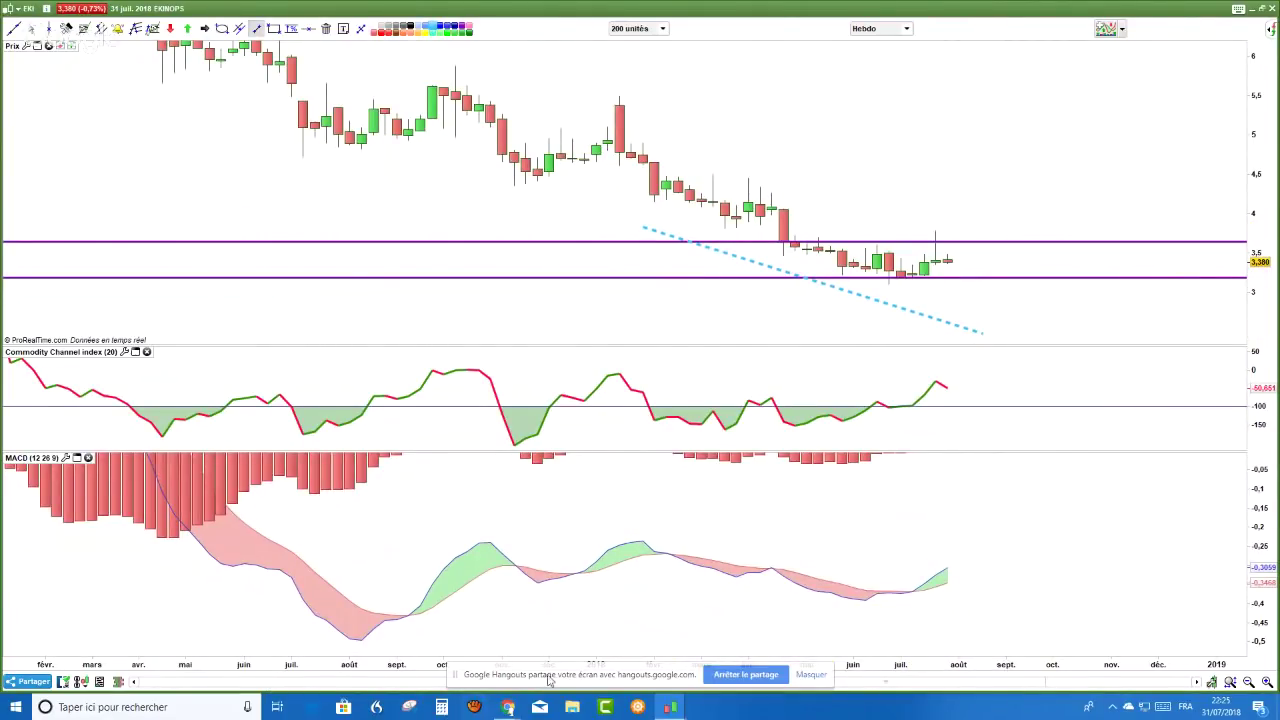
- Draw a falling dotted trendline across the weekly MACD lows
drag(666, 581, 925, 641)
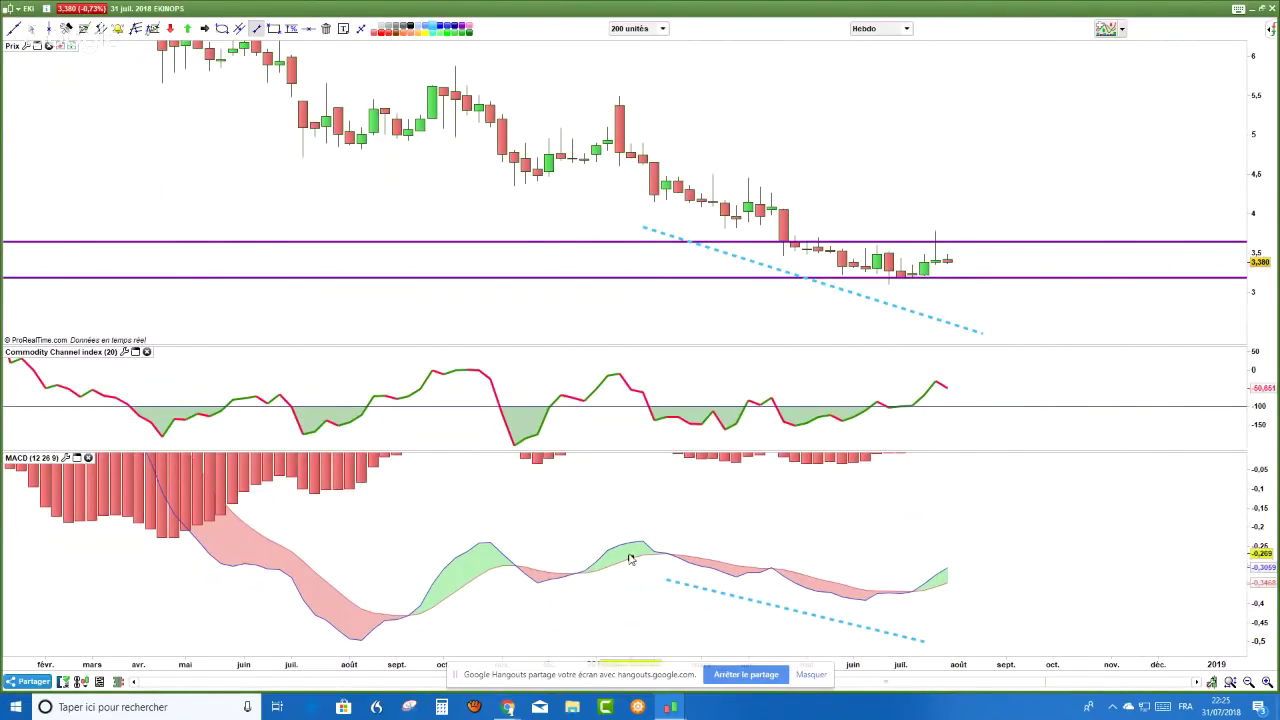
scroll(386, 544, up, 3)
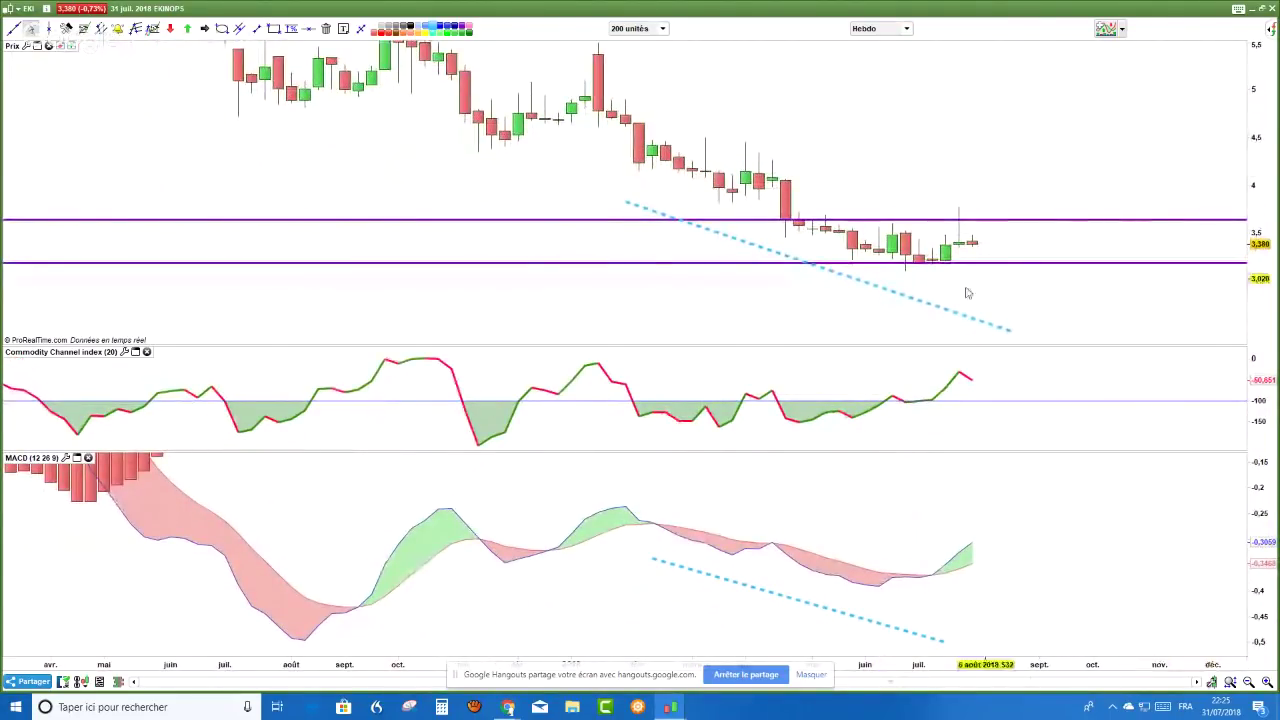
scroll(885, 305, down, 1)
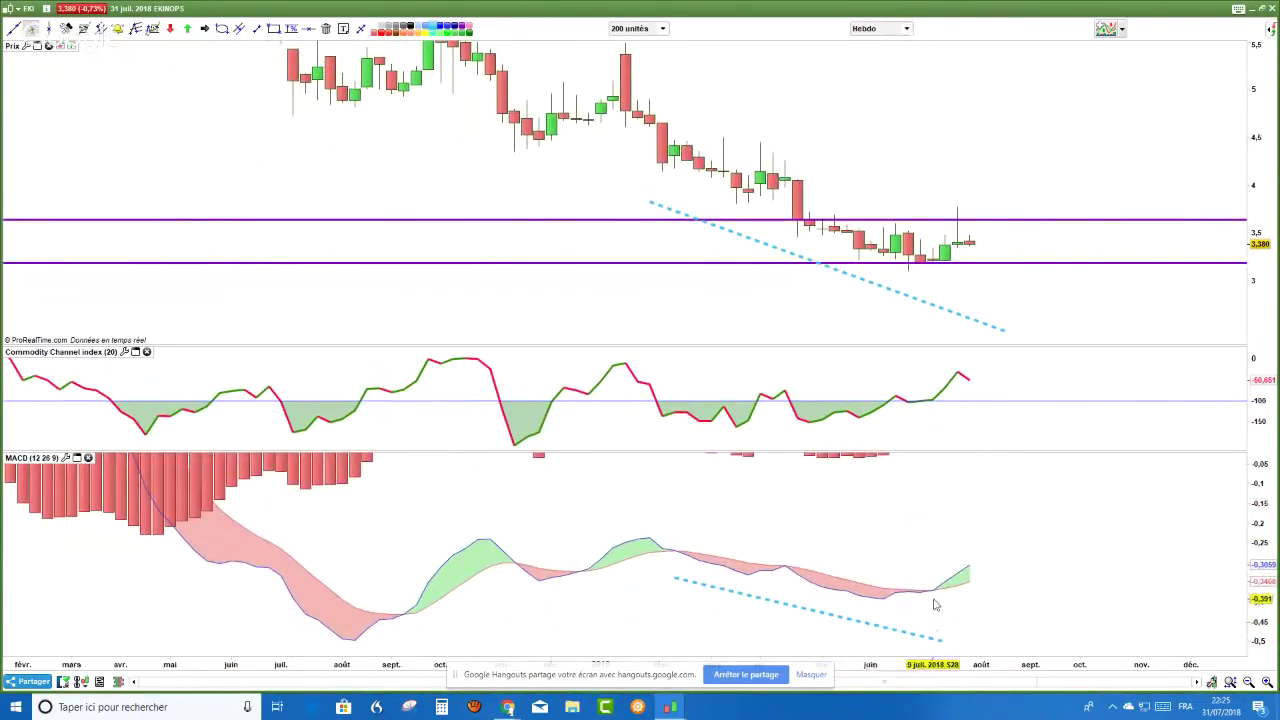
- Circle the July MACD low with an ellipse and add a blue up-arrow above the latest candles
click(221, 28)
drag(895, 563, 948, 623)
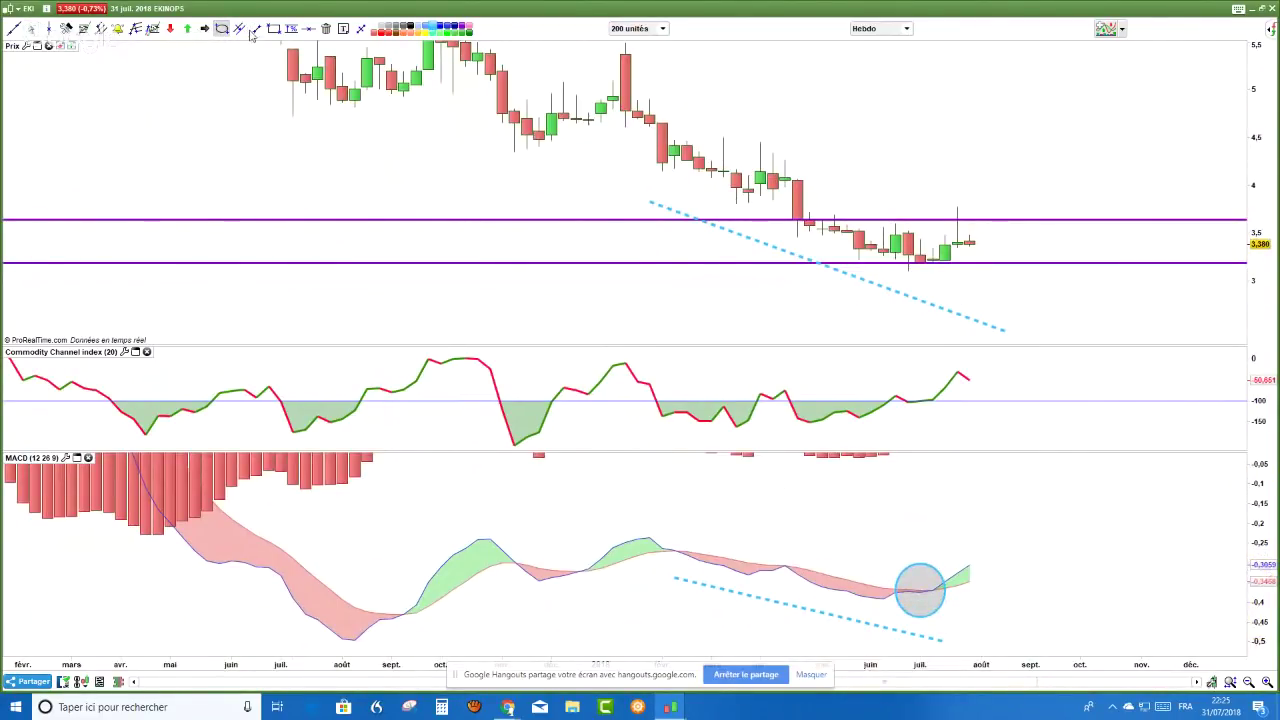
click(204, 28)
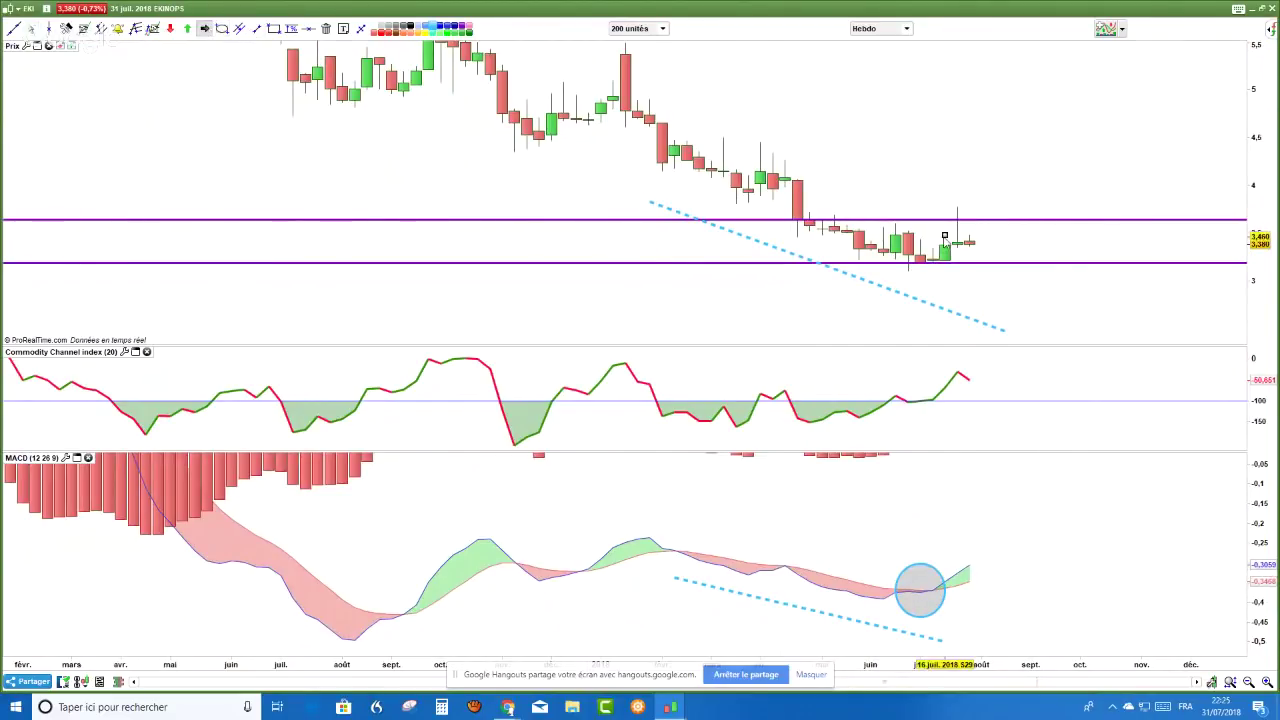
drag(933, 232, 955, 190)
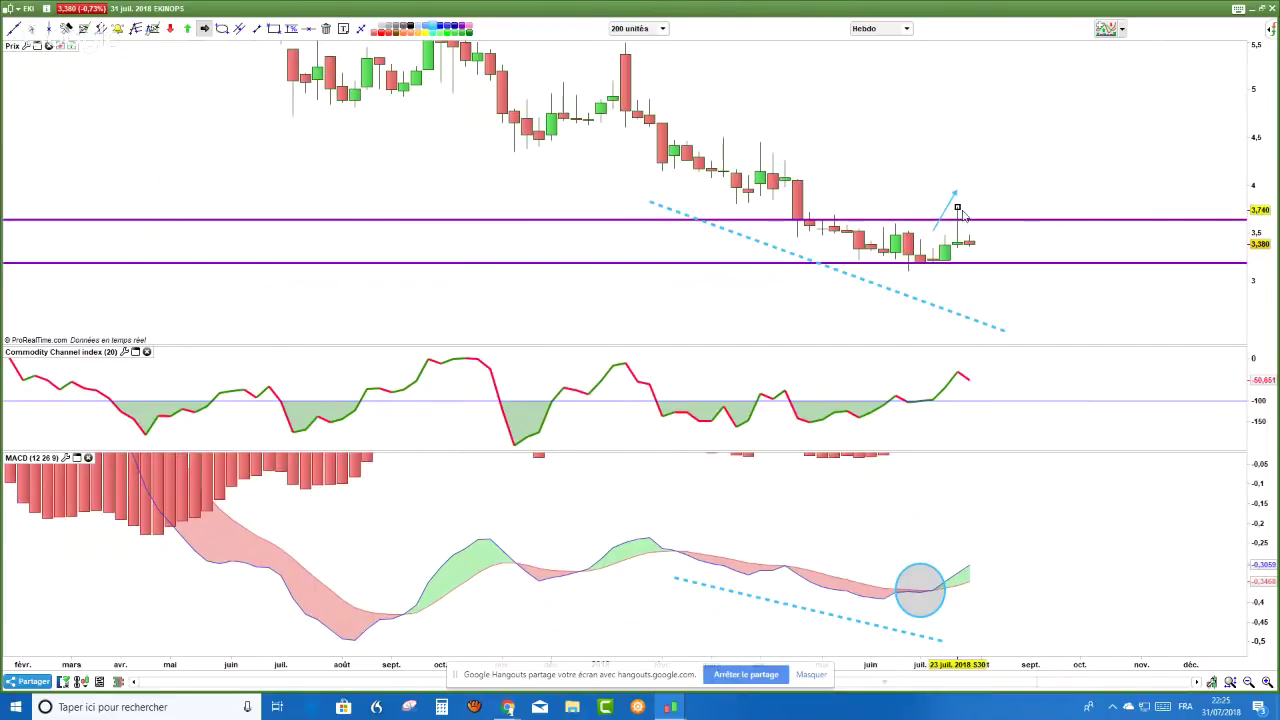
key(Escape)
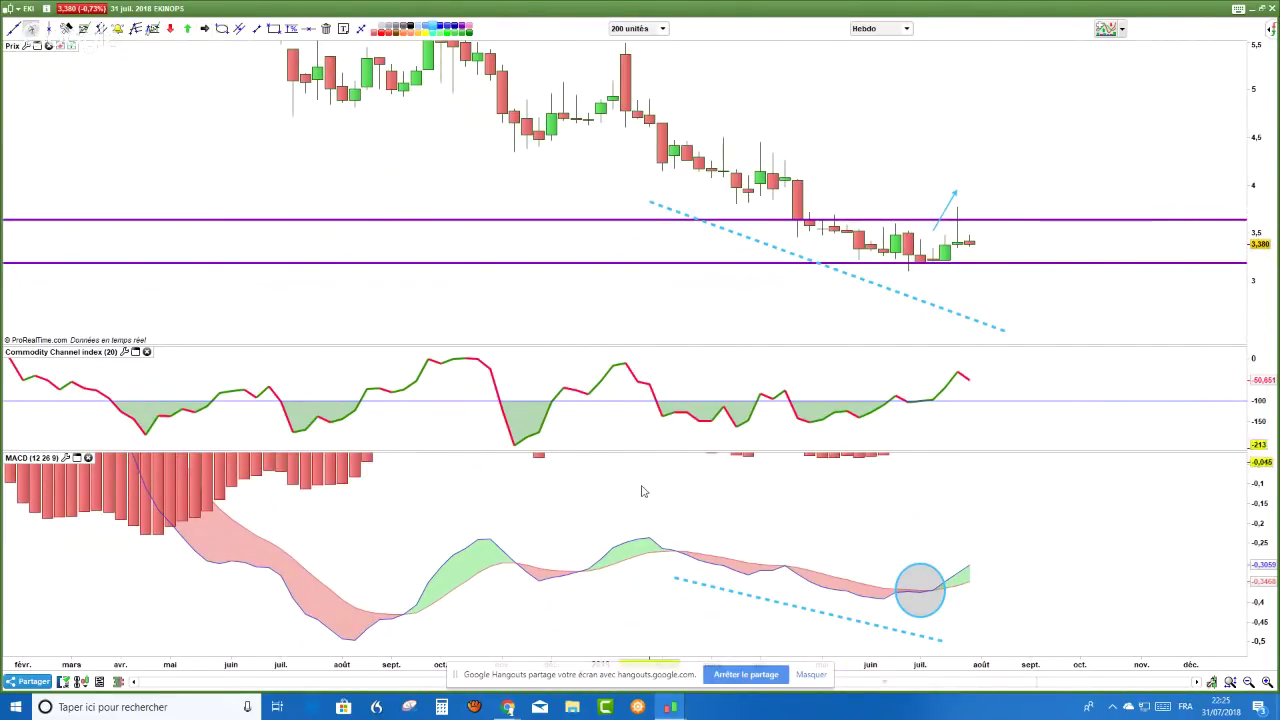
- Switch Ekinops from Hebdo to Journalier (daily) candles and rescale the price axis
click(906, 30)
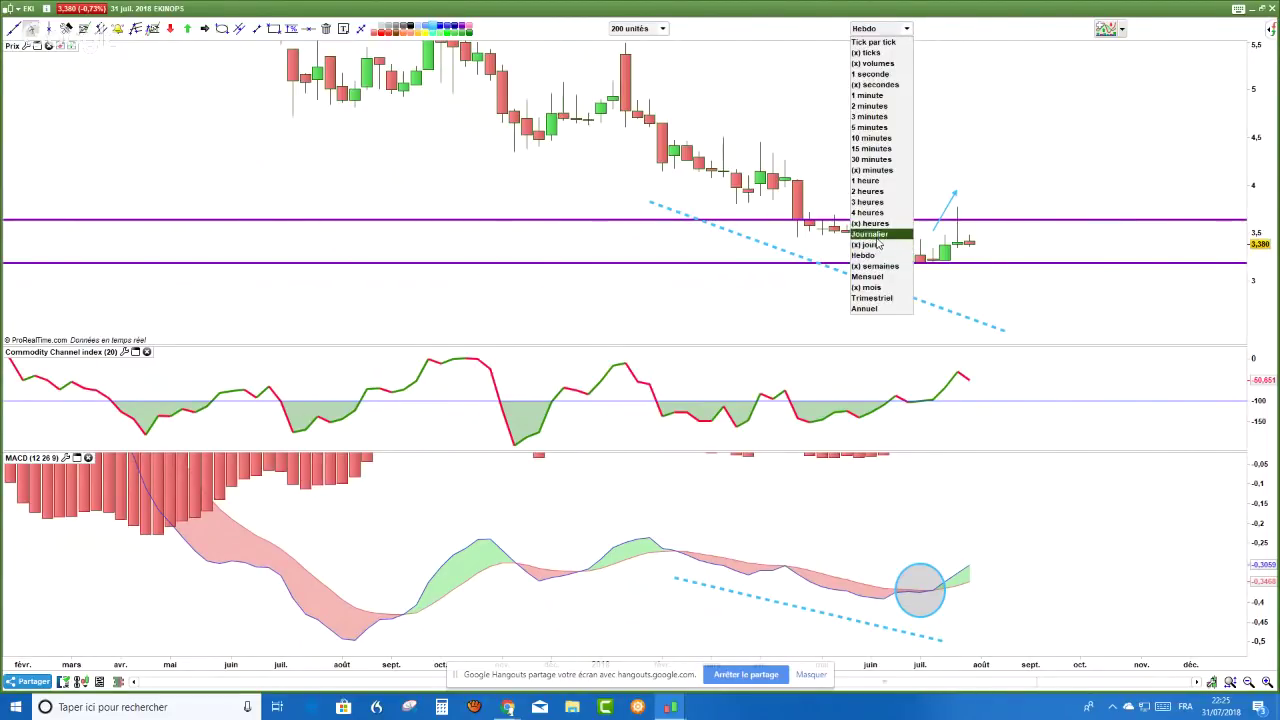
click(878, 240)
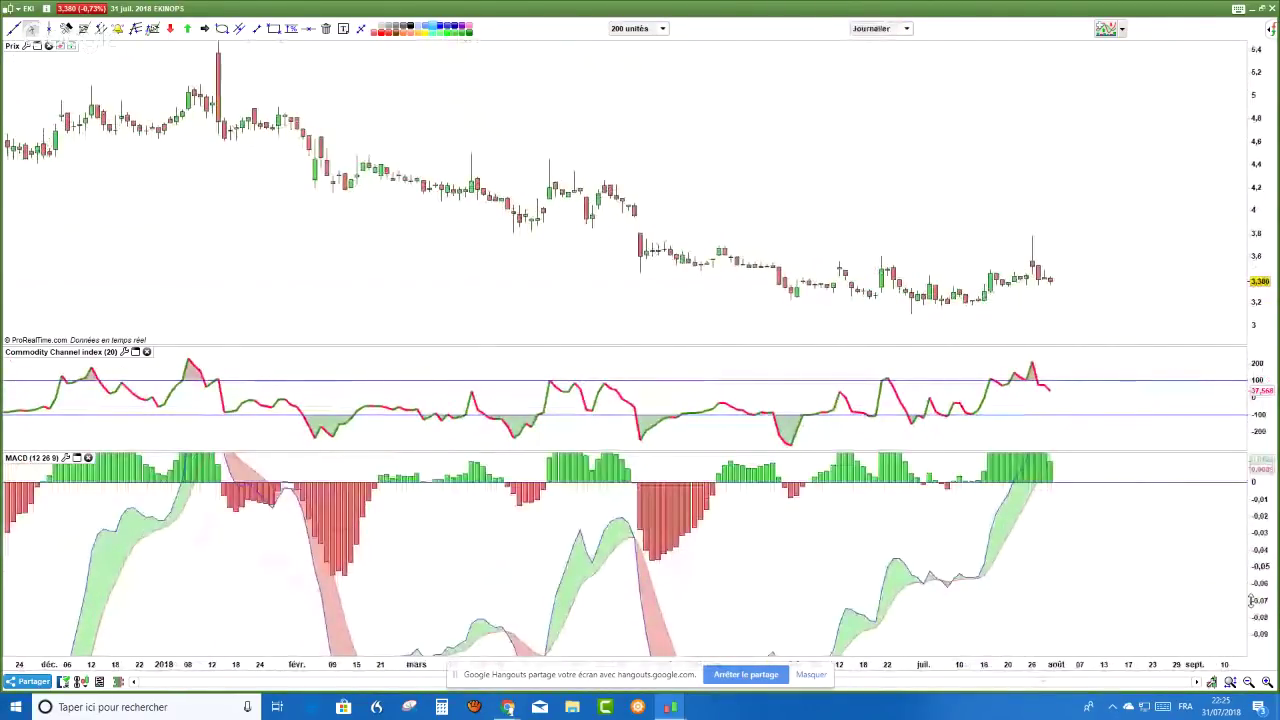
mouse_move(954, 280)
mouse_down()
mouse_move(924, 303)
mouse_move(1091, 120)
mouse_move(943, 591)
mouse_move(757, 288)
mouse_move(778, 275)
mouse_up()
- Draw a falling trendline under the daily price lows and a rising one along the MACD lows
click(256, 28)
mouse_move(691, 263)
mouse_down()
mouse_move(928, 290)
mouse_move(995, 322)
mouse_up()
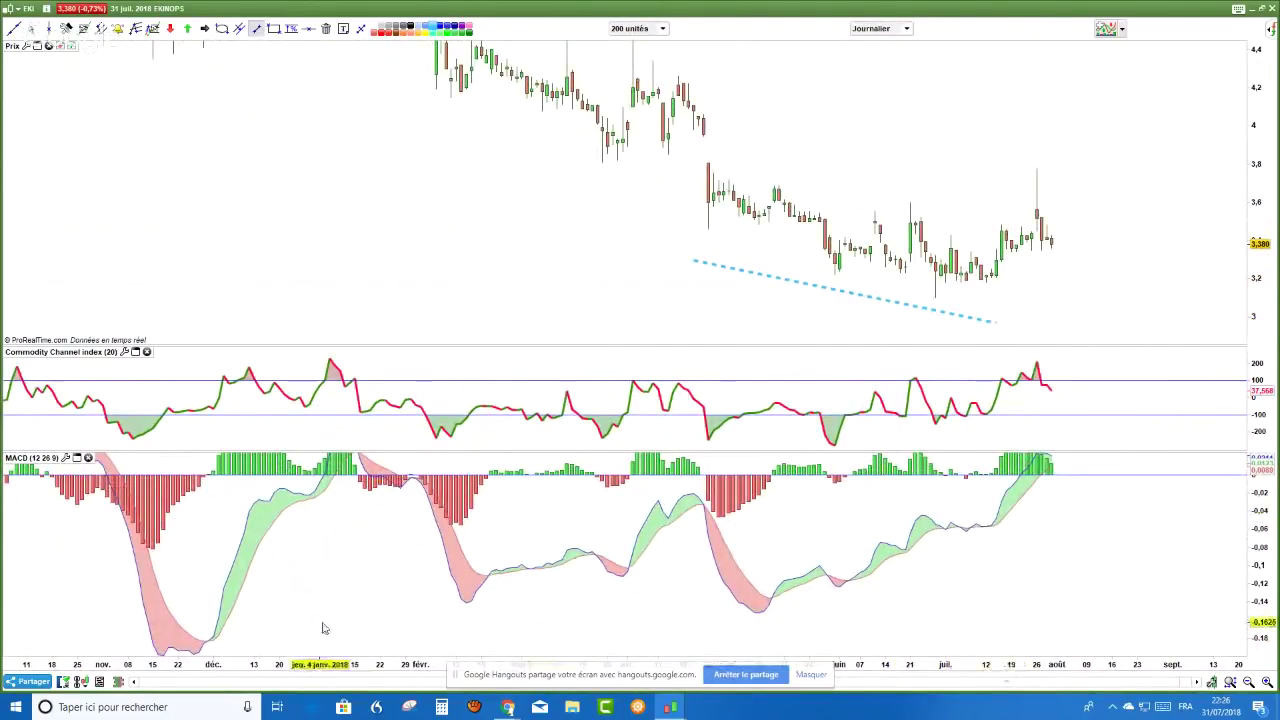
drag(780, 636, 1050, 532)
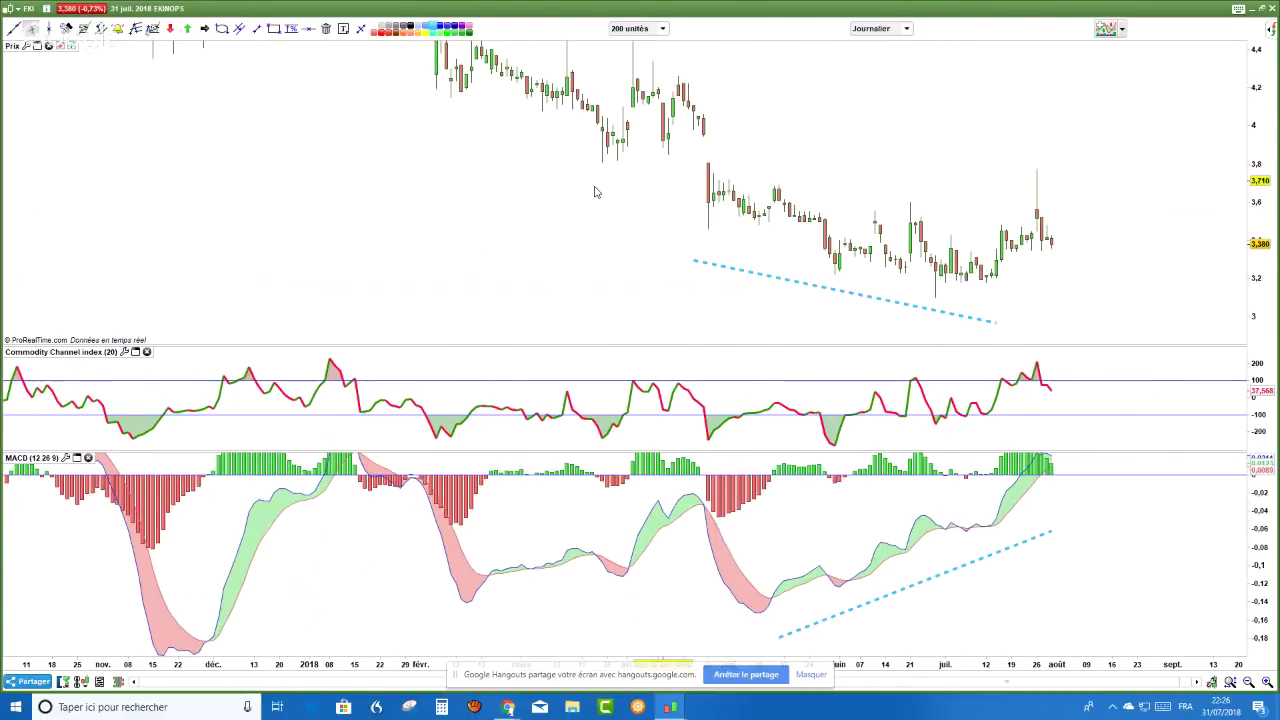
drag(594, 192, 473, 192)
click(273, 28)
- Draw a purple support rectangle at 3.1–3.3 and copy it over the 3.6–3.8 highs
drag(536, 270, 608, 283)
drag(688, 295, 1102, 306)
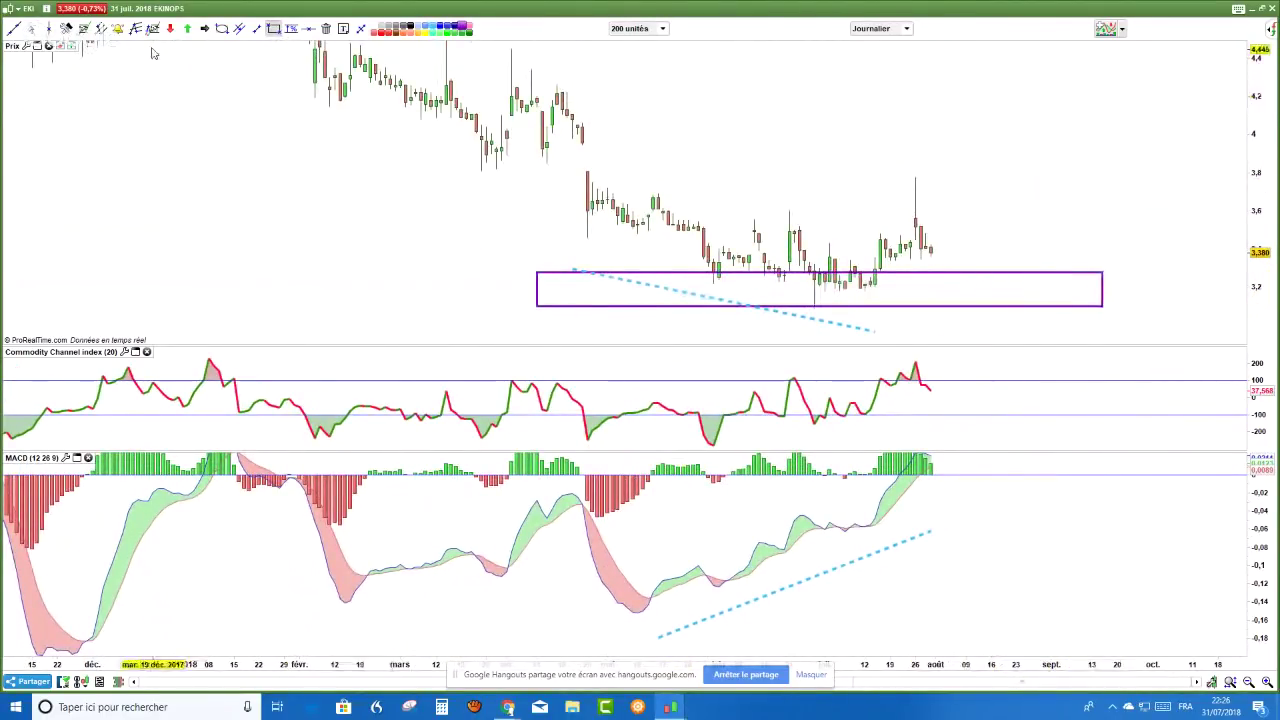
click(239, 28)
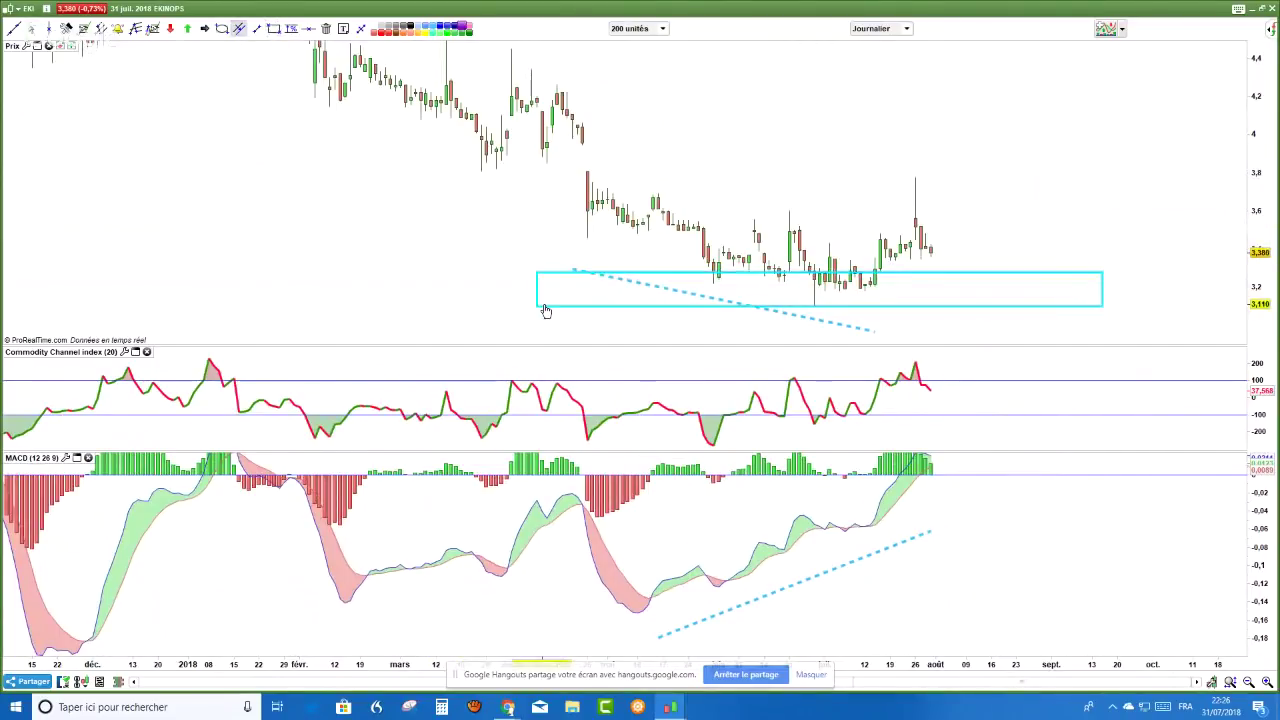
drag(545, 311, 616, 221)
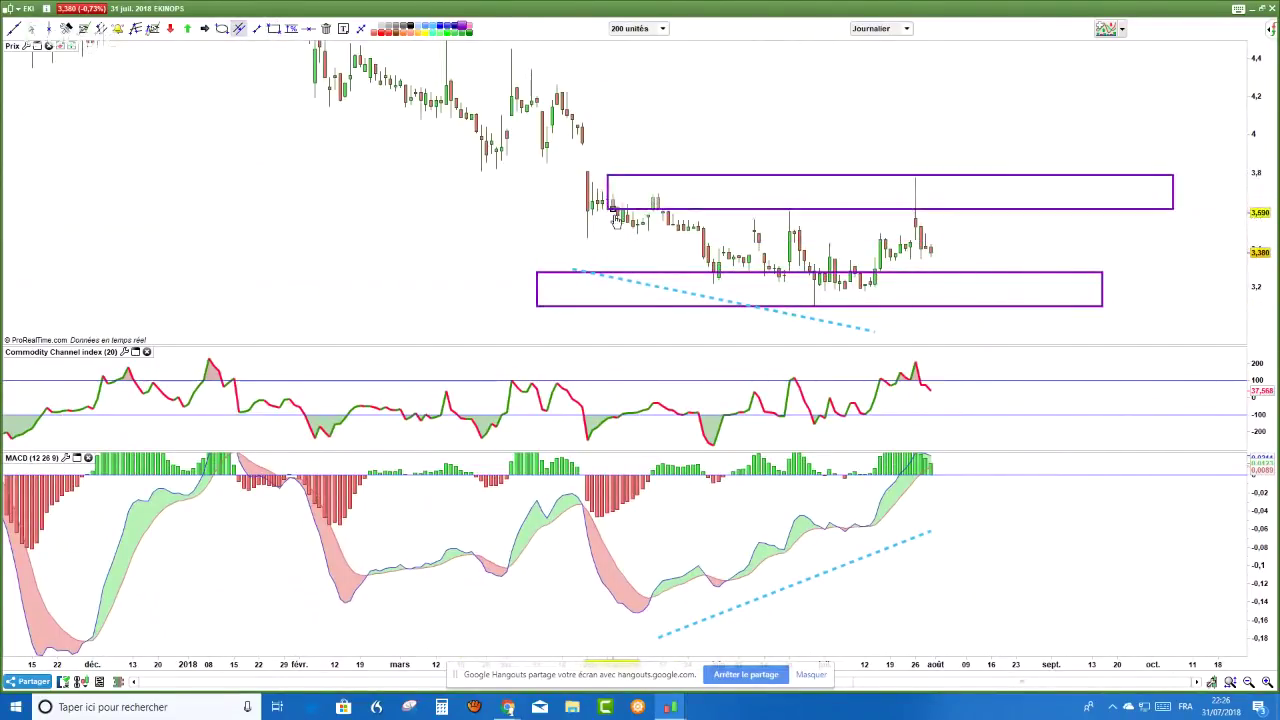
key(Escape)
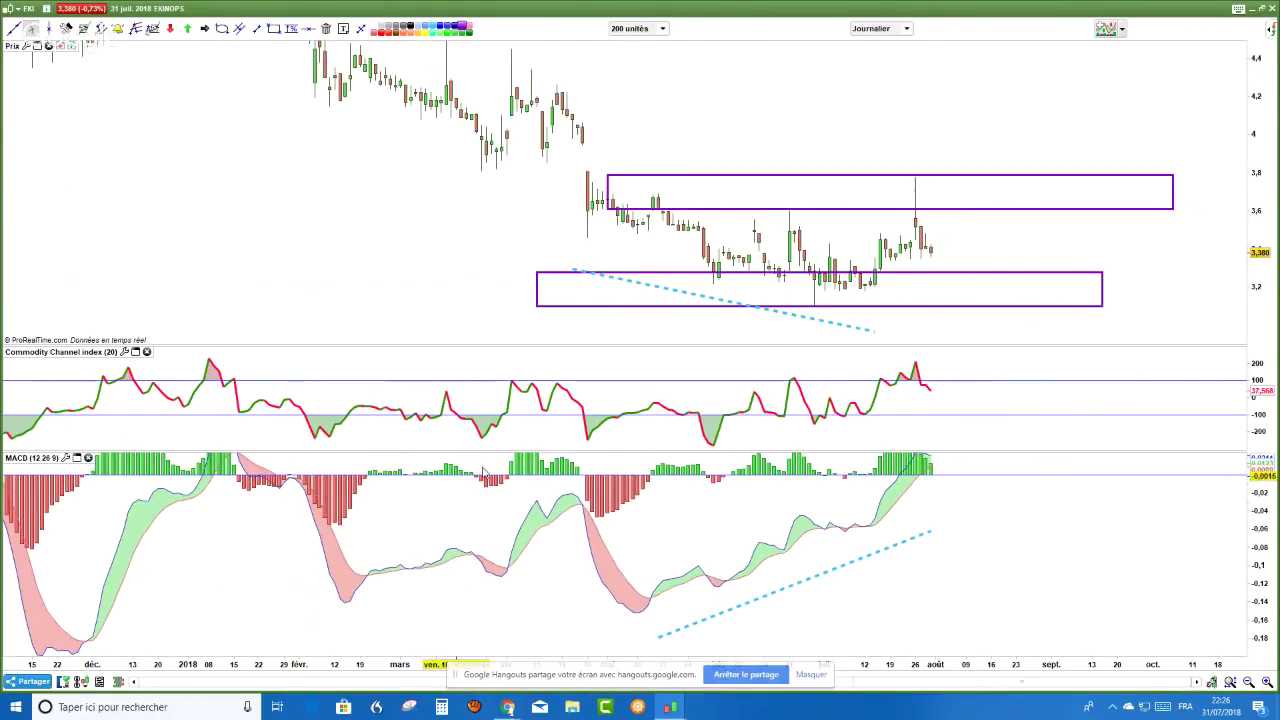
- Stretch the price scale, zoom the time axis and check candle values
drag(1269, 115, 392, 520)
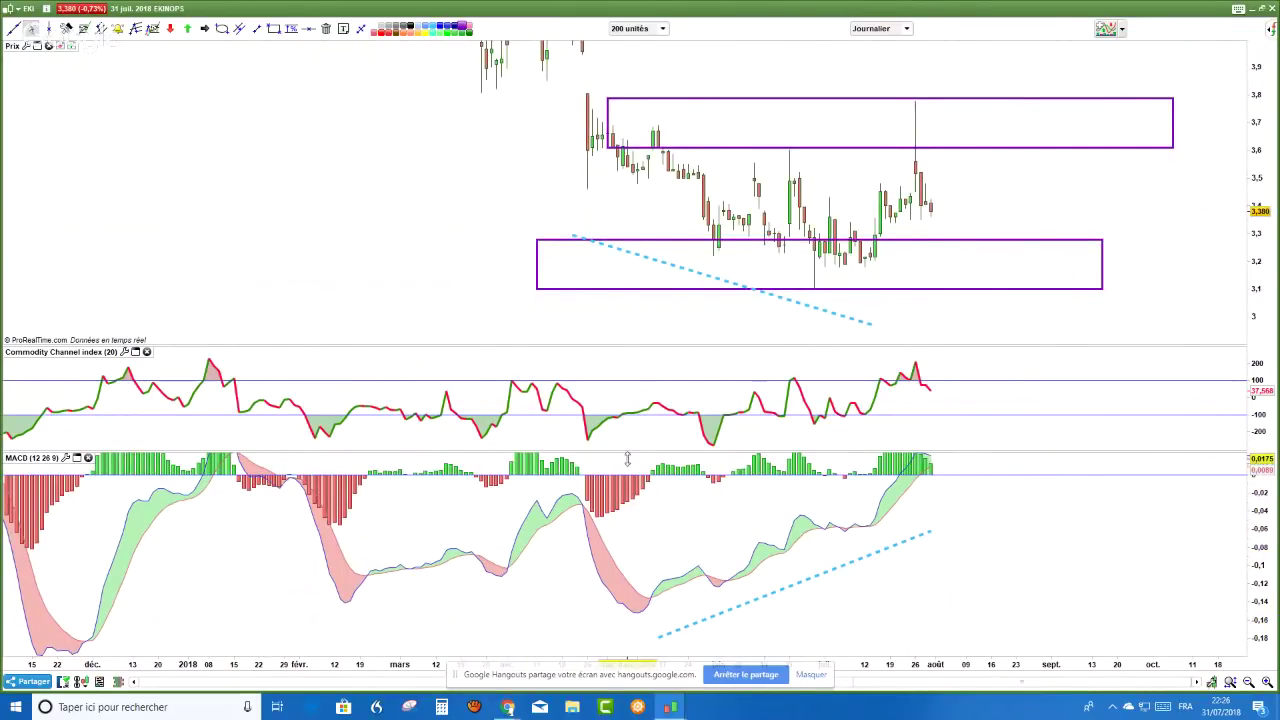
scroll(627, 458, up, 2)
scroll(627, 458, up, 1)
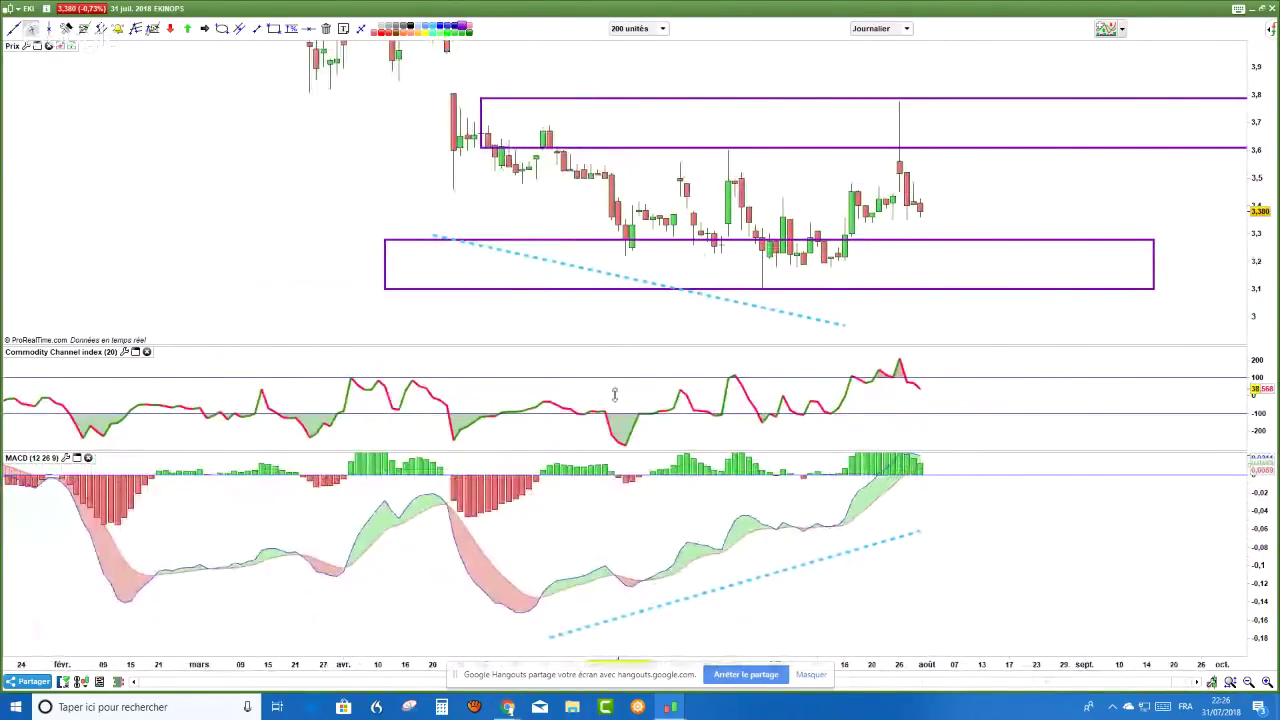
click(632, 242)
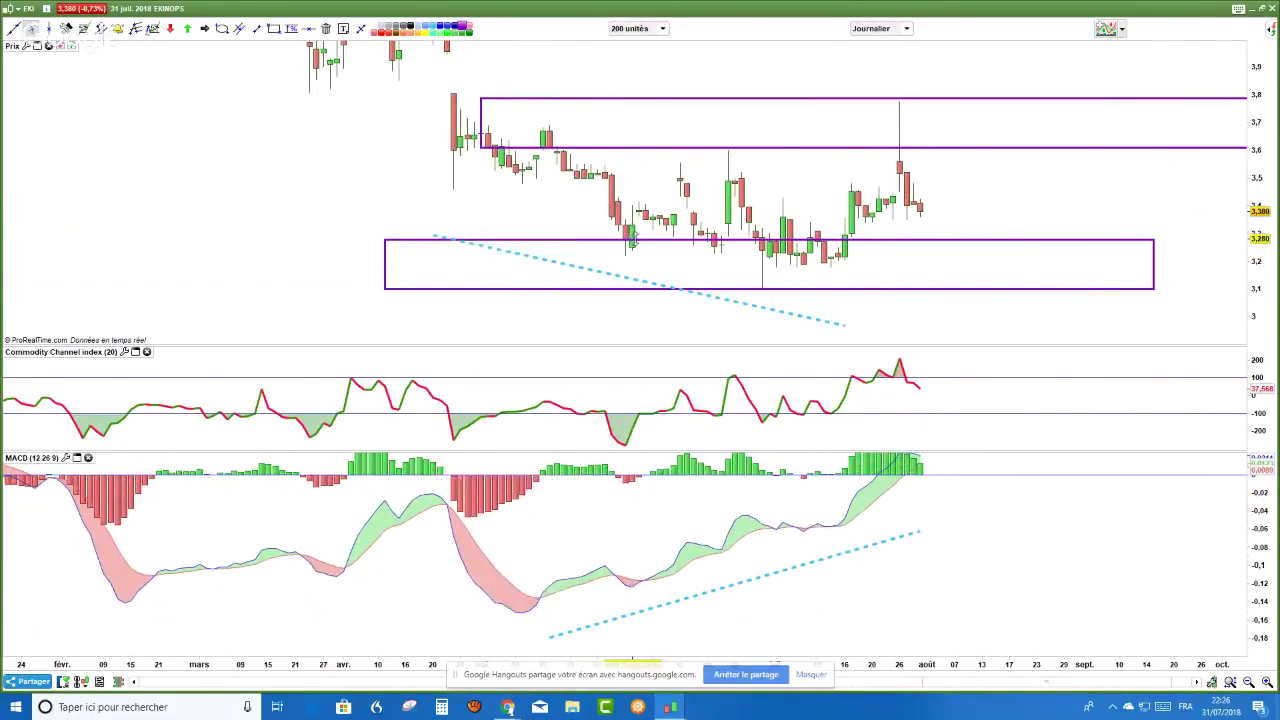
click(633, 240)
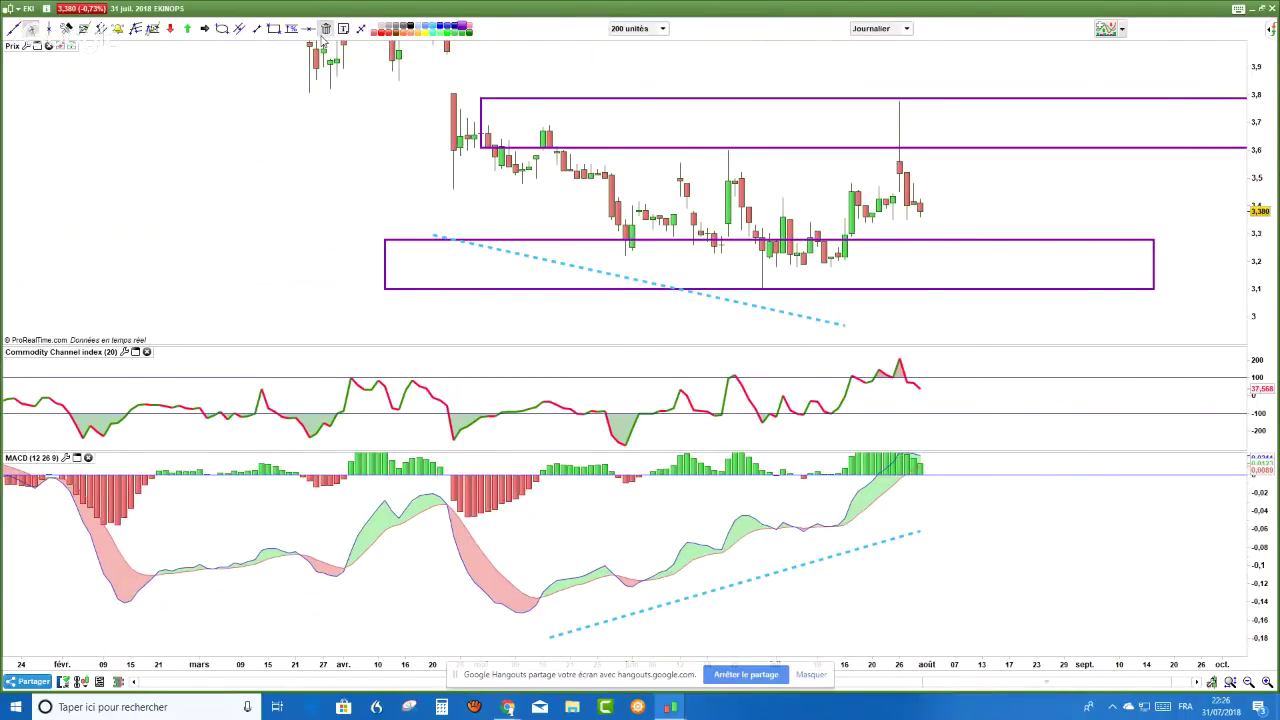
- Replace the trendlines with shorter ones: falling under the price lows, rising along the MACD lows
click(534, 260)
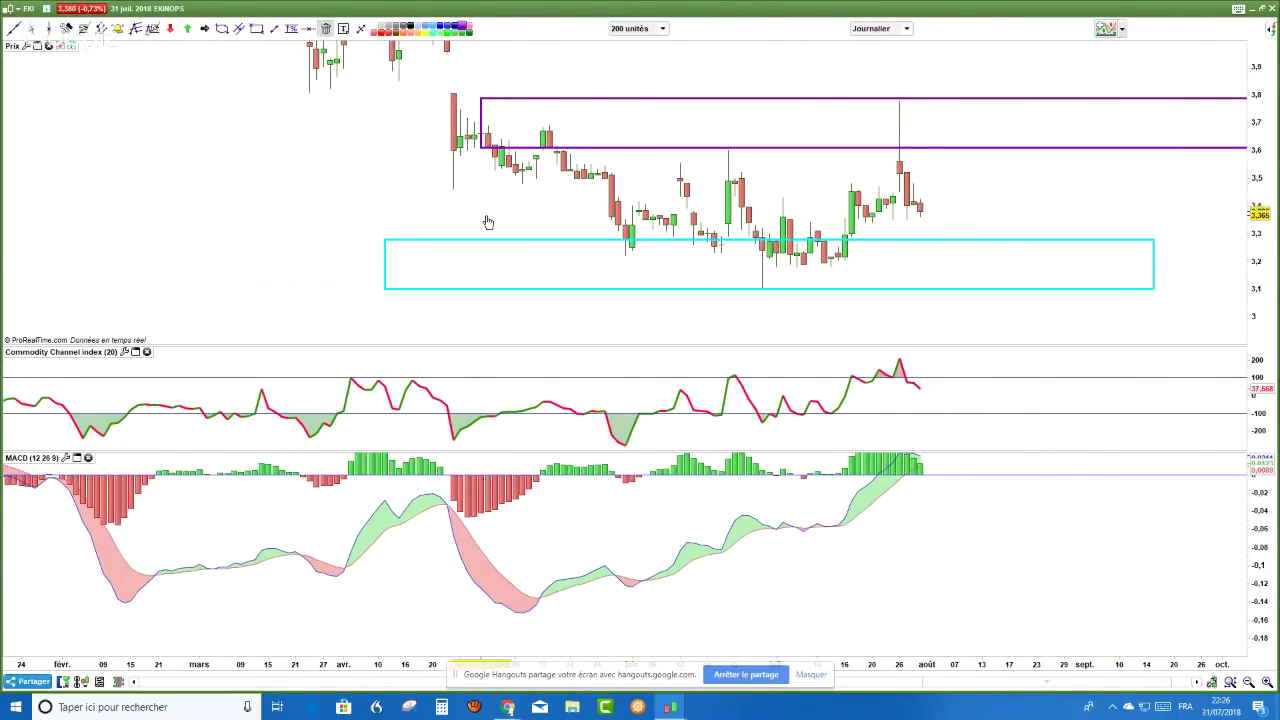
click(274, 28)
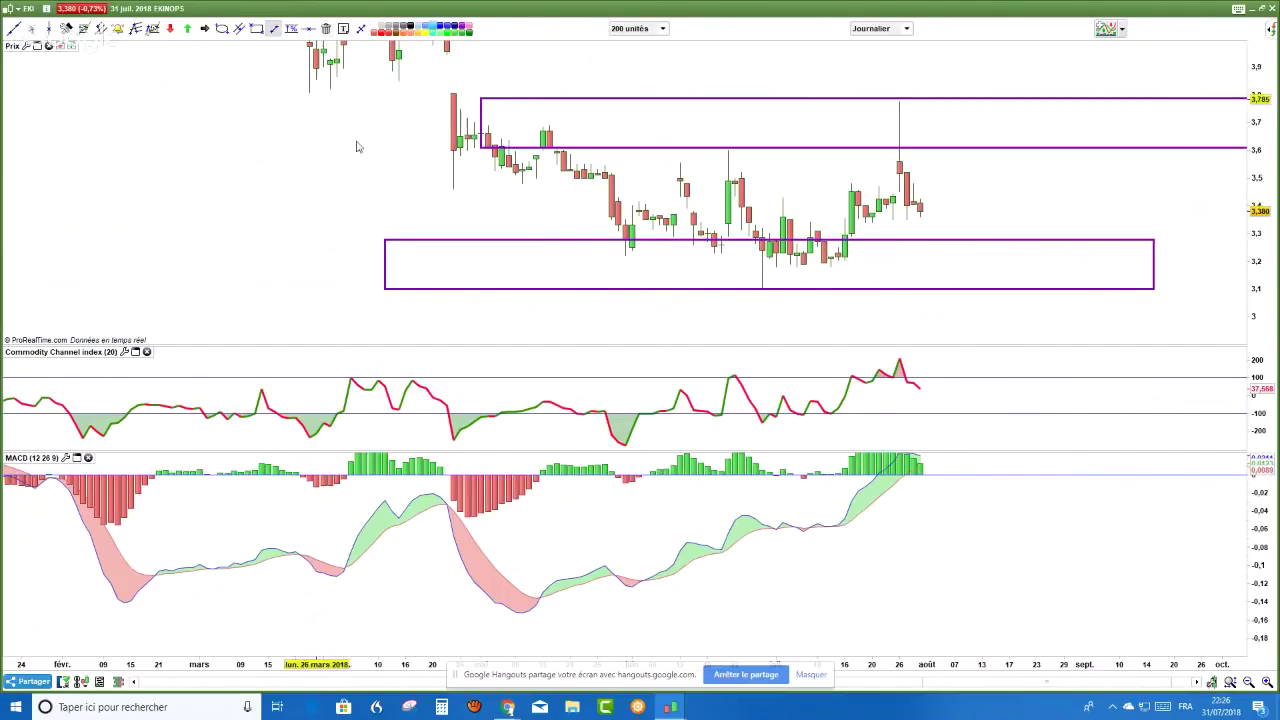
drag(434, 205, 628, 278)
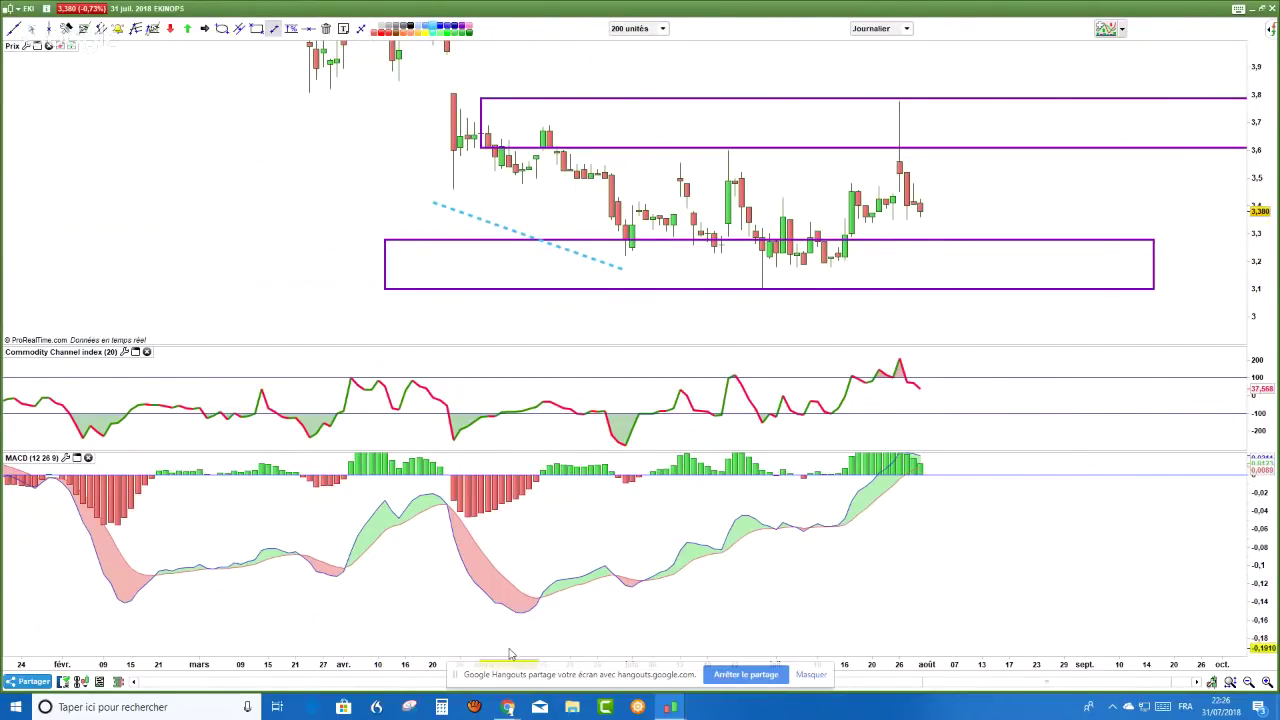
drag(516, 645, 652, 605)
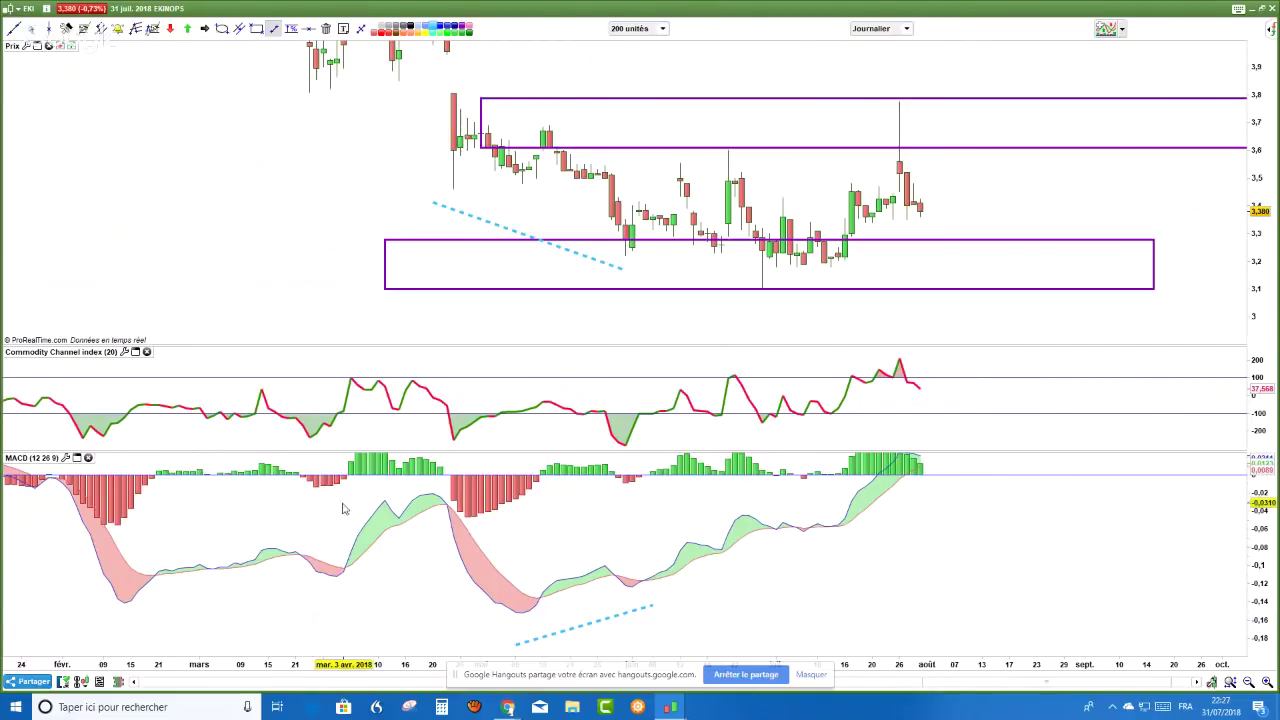
- Circle the MACD crossing with an ellipse and place an up-arrow under the low candle
click(222, 28)
drag(625, 563, 660, 614)
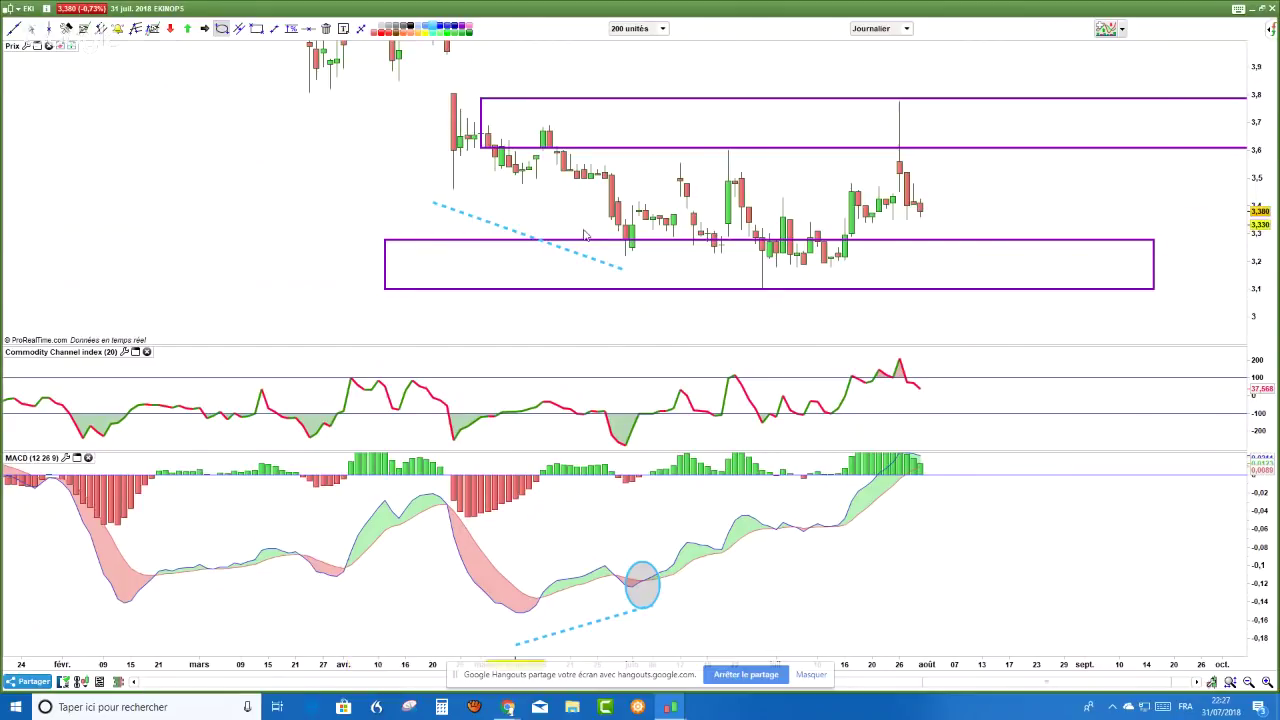
click(205, 29)
click(636, 264)
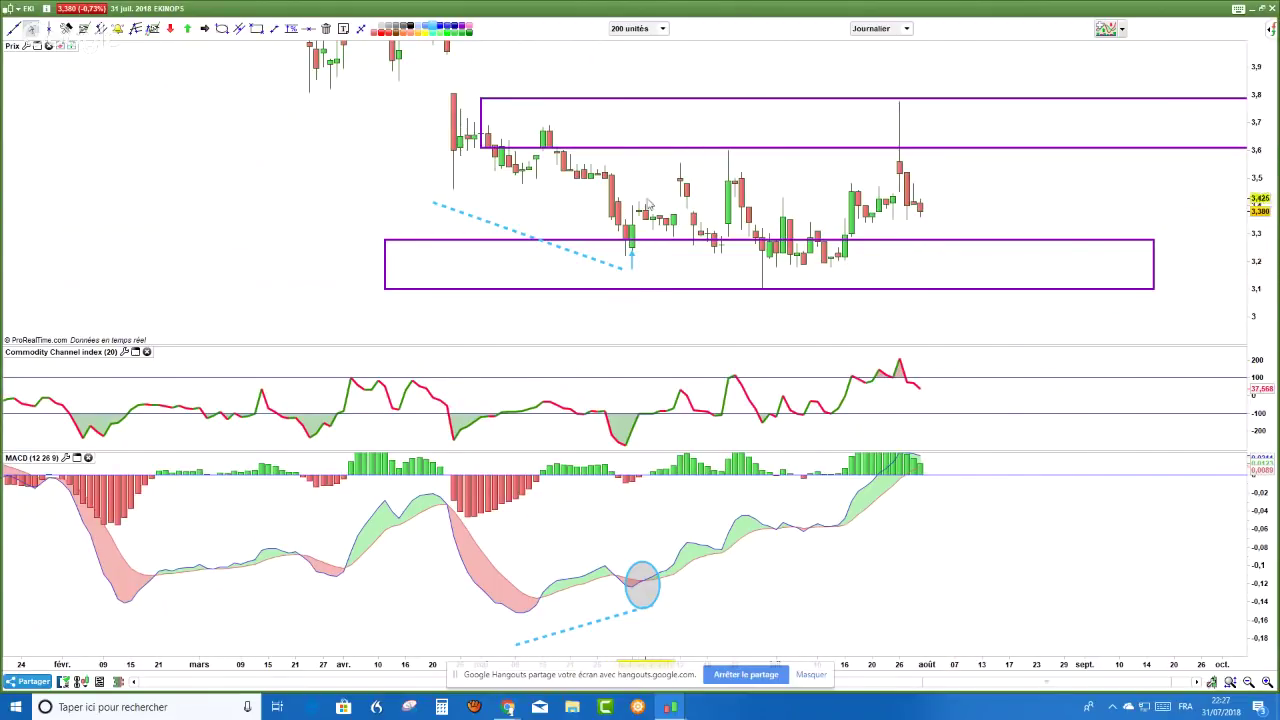
- Draw a blue arrow rising from the May low
click(628, 263)
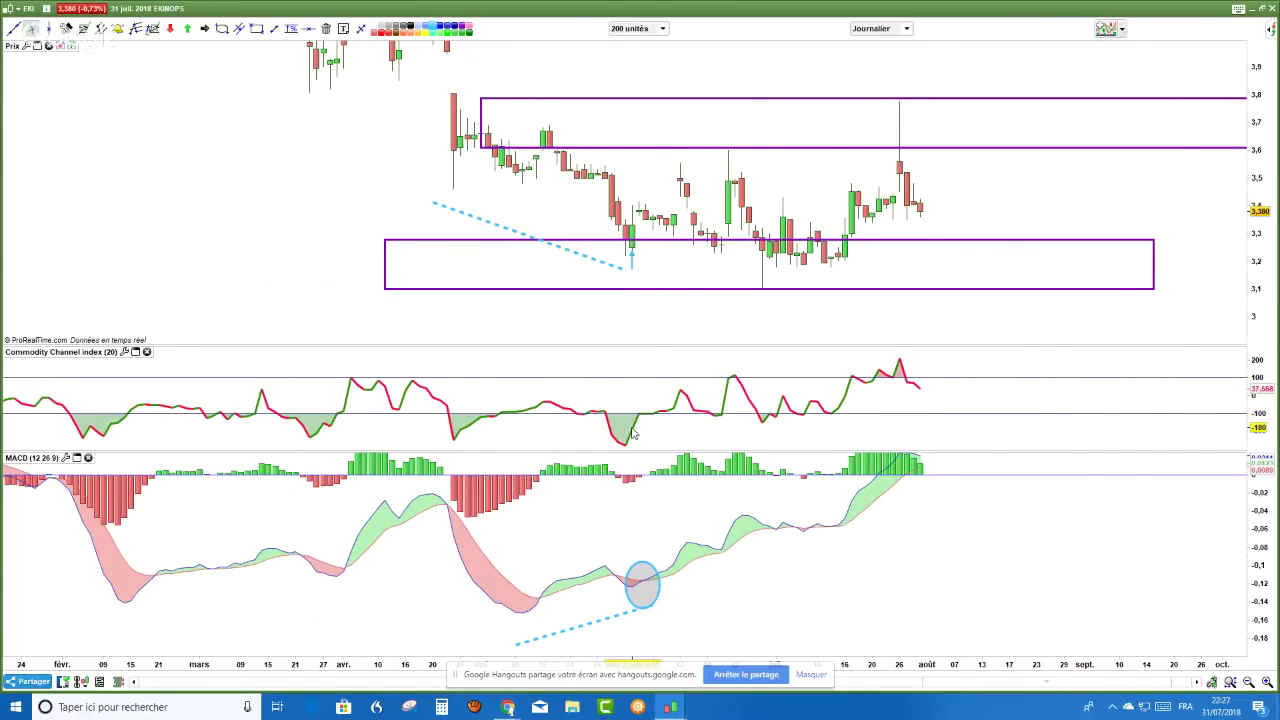
scroll(632, 432, up, 2)
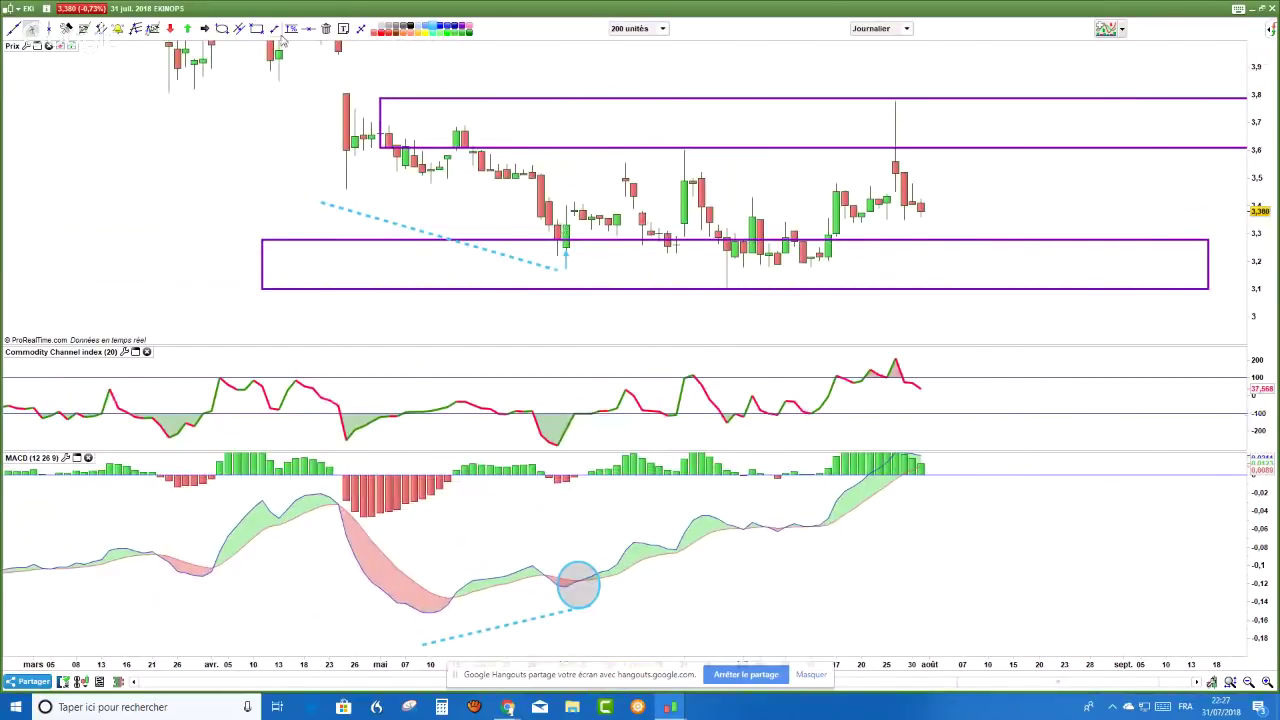
click(204, 29)
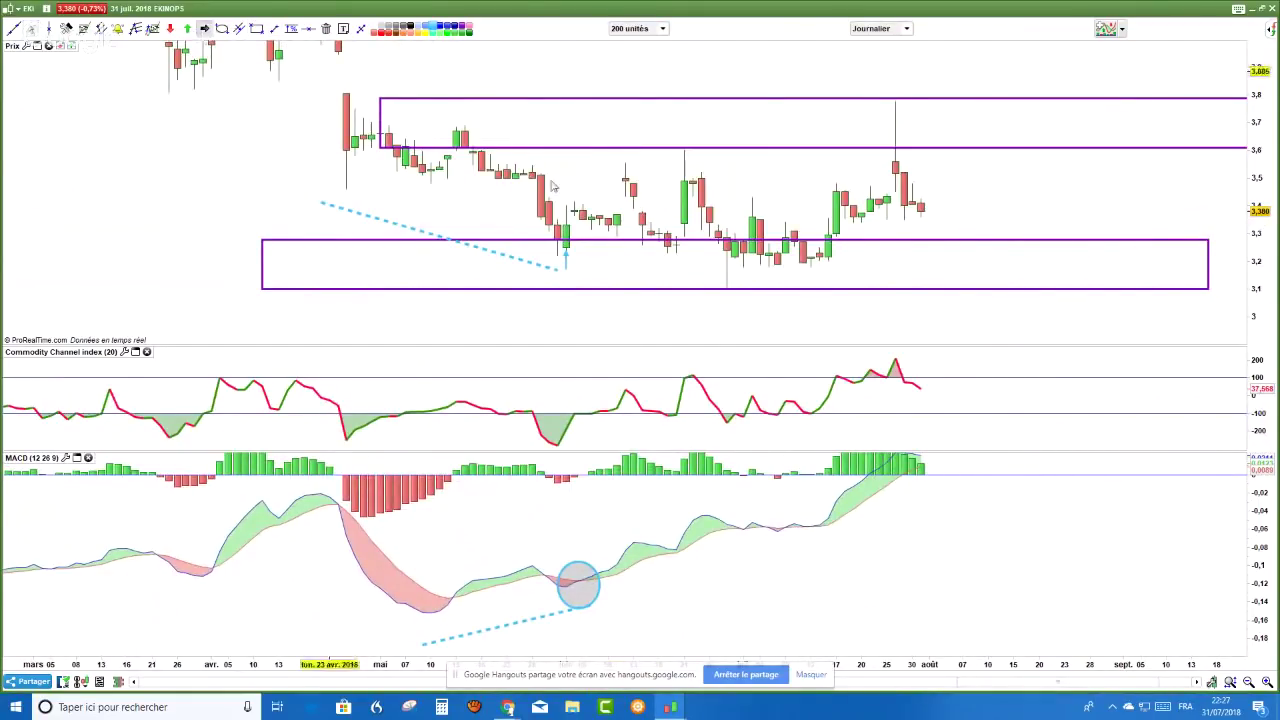
click(566, 234)
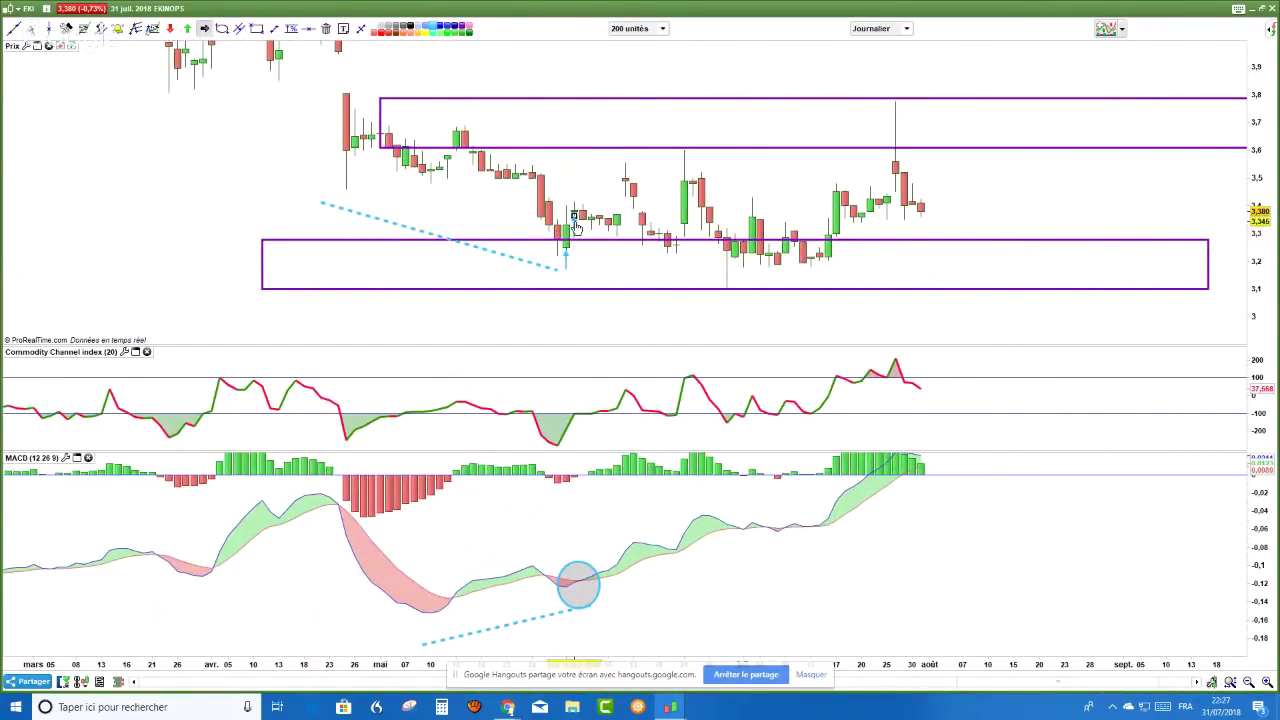
scroll(277, 222, down, 1)
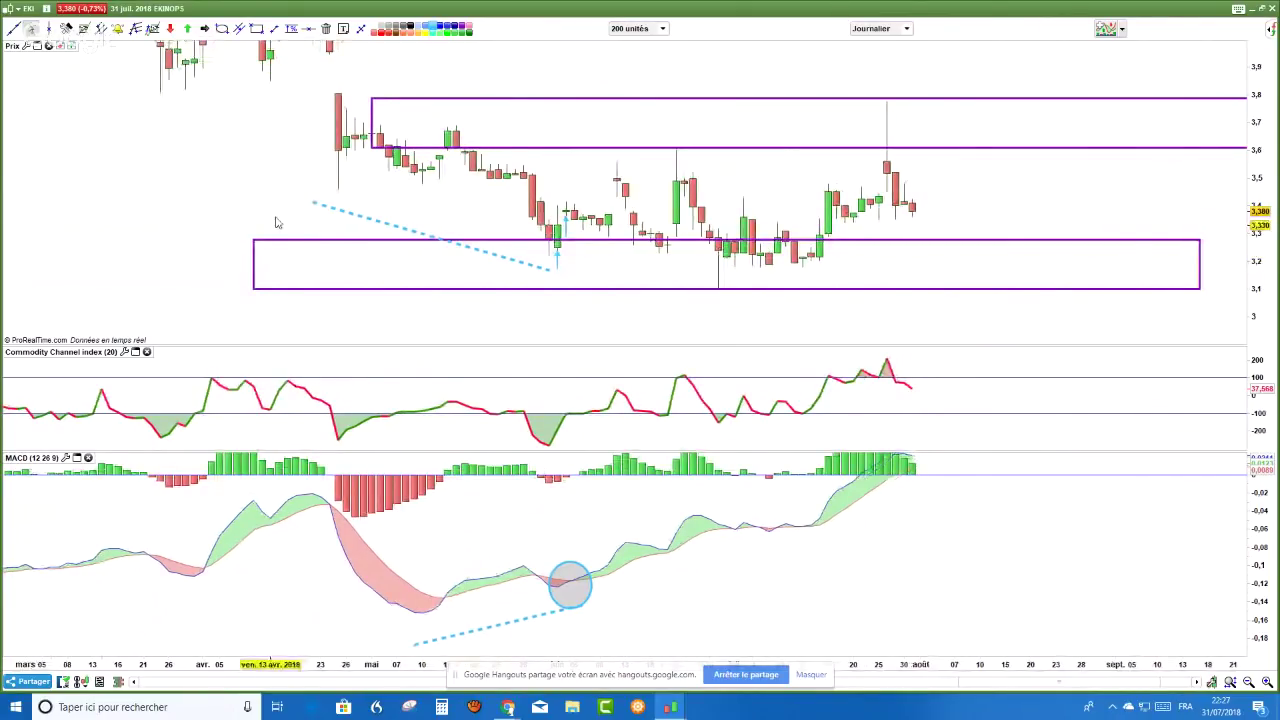
scroll(277, 222, up, 1)
click(291, 28)
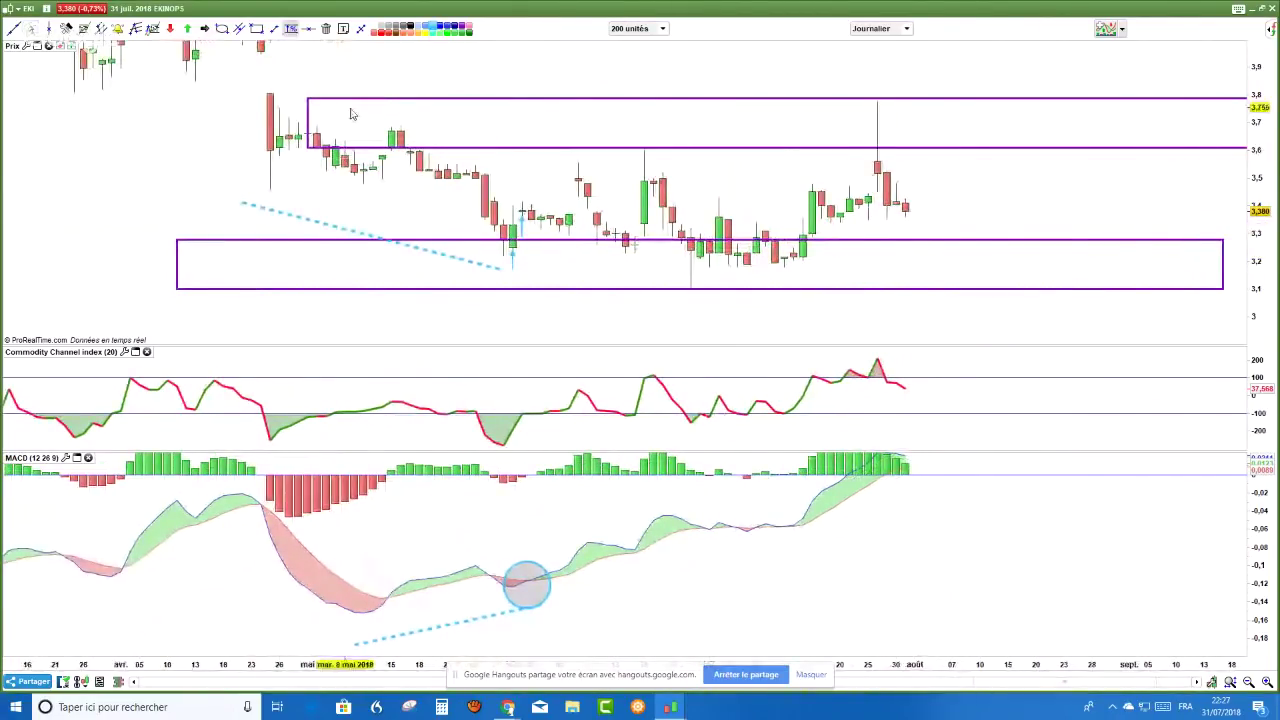
click(203, 28)
drag(521, 212, 542, 157)
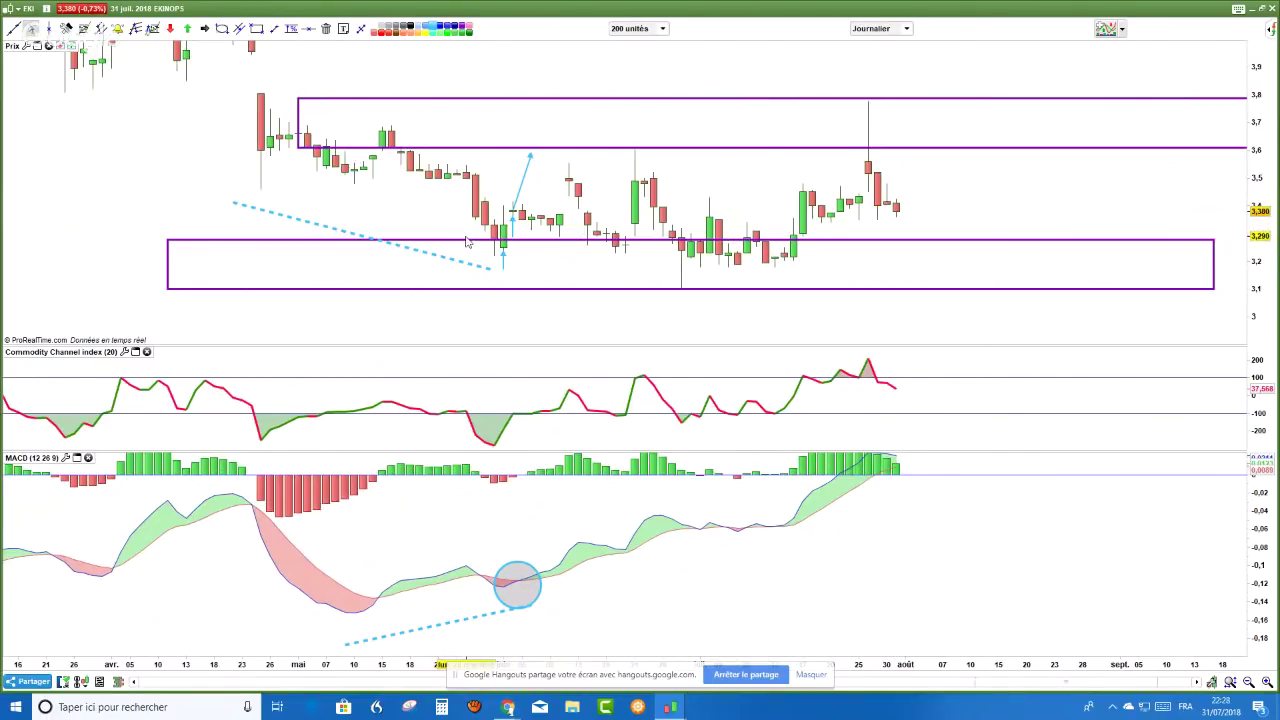
- Circle the later MACD crossover with a second ellipse
drag(466, 241, 476, 223)
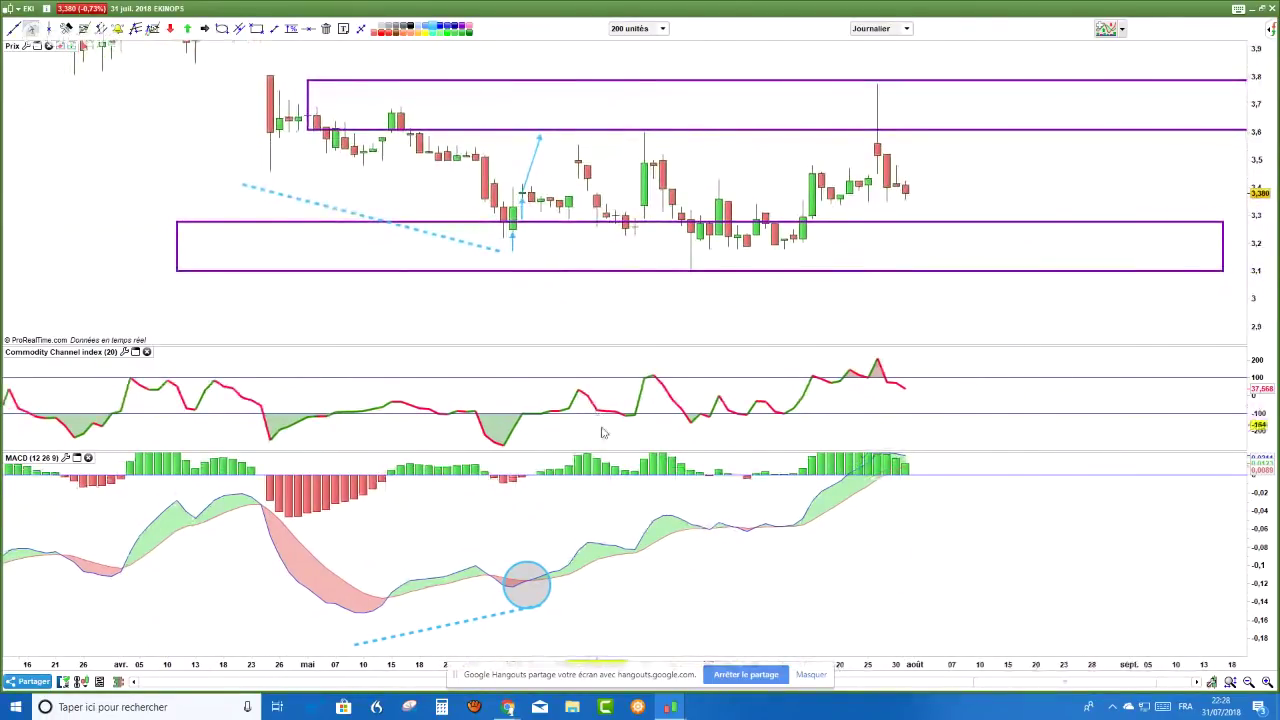
click(221, 29)
mouse_move(604, 522)
mouse_down()
mouse_move(640, 568)
mouse_move(631, 593)
mouse_up()
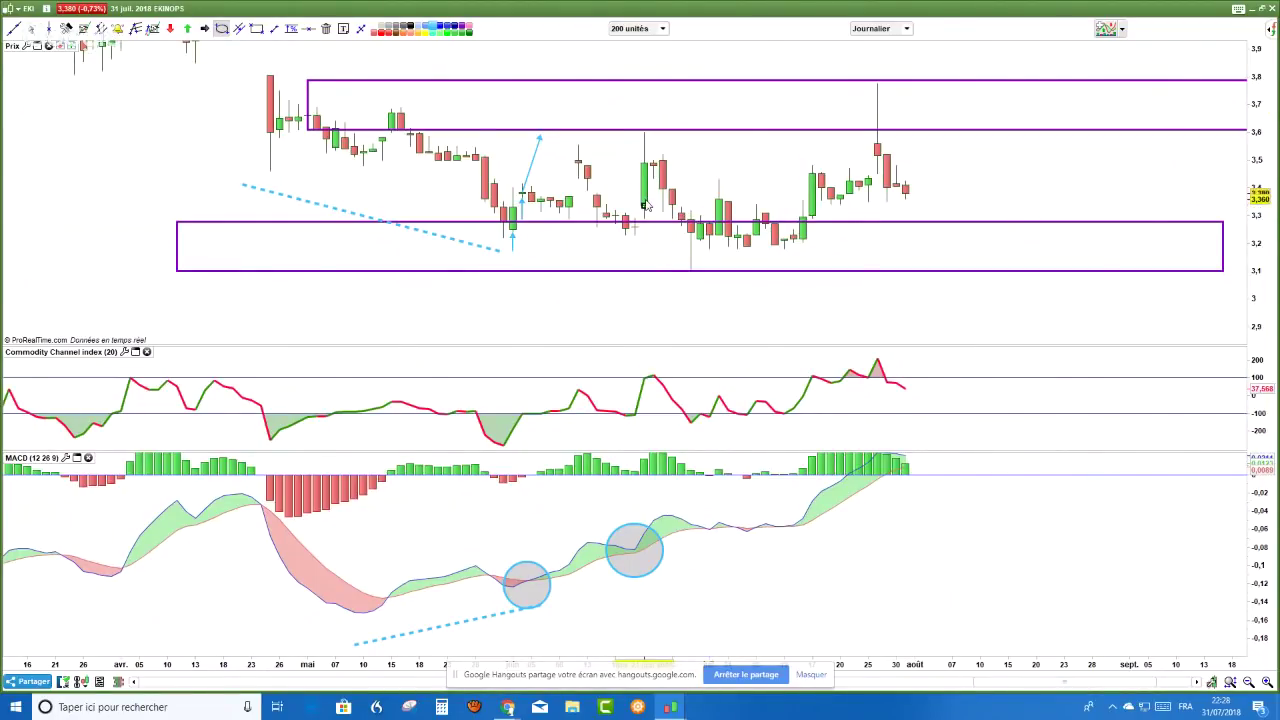
key(Escape)
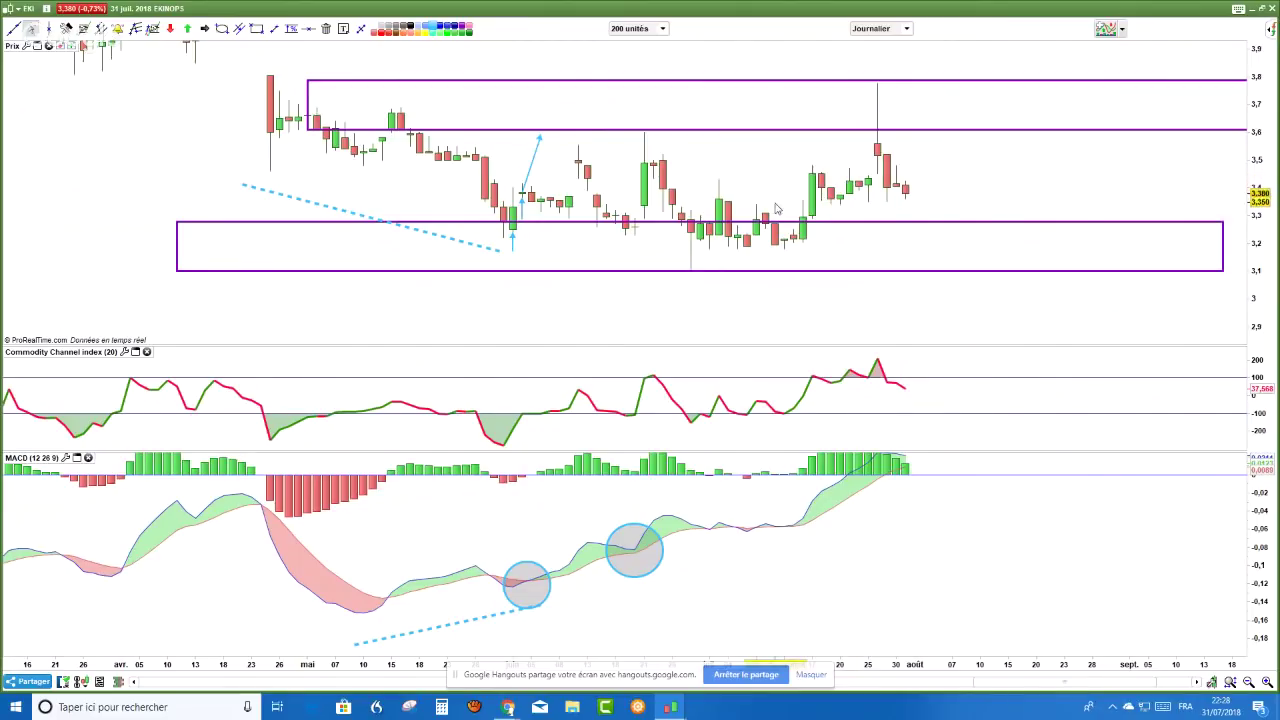
- Bring up the YouTube live chat and scroll through viewers' recent messages
key(alt+Tab)
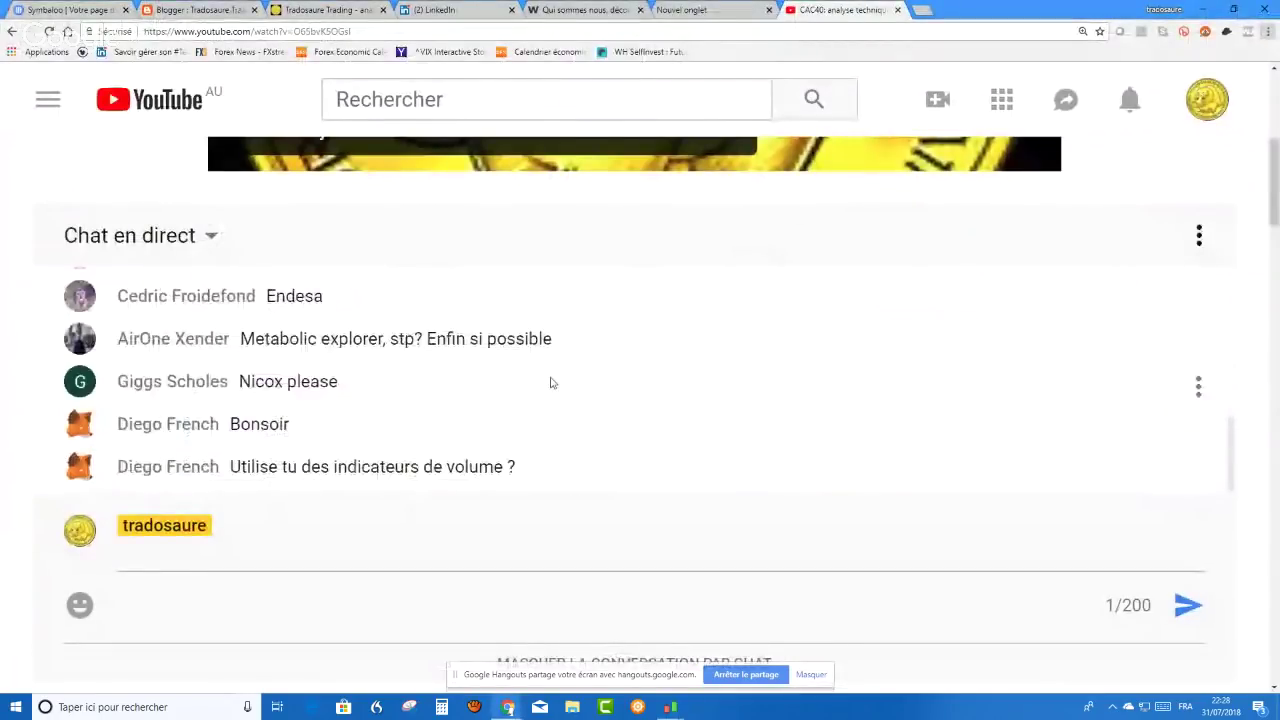
scroll(551, 380, up, 1)
scroll(560, 376, down, 1)
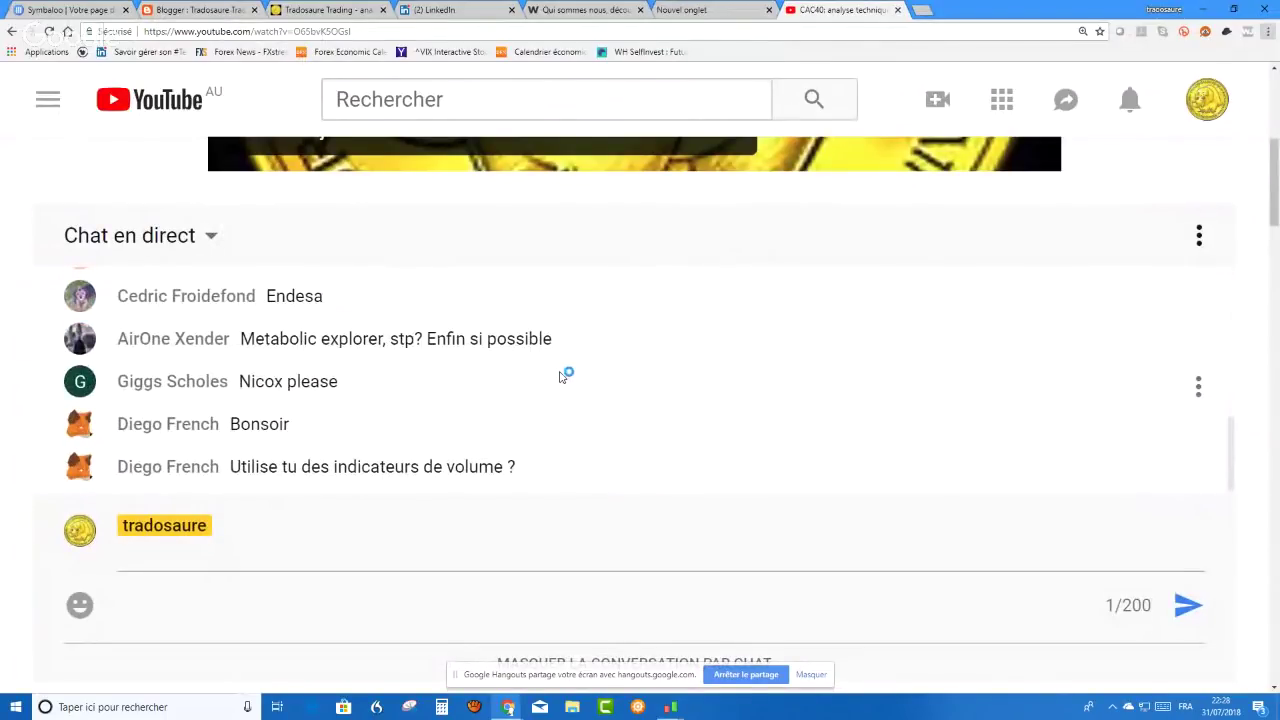
scroll(585, 368, up, 1)
scroll(585, 369, down, 1)
scroll(578, 370, up, 2)
scroll(577, 371, down, 2)
scroll(466, 406, up, 1)
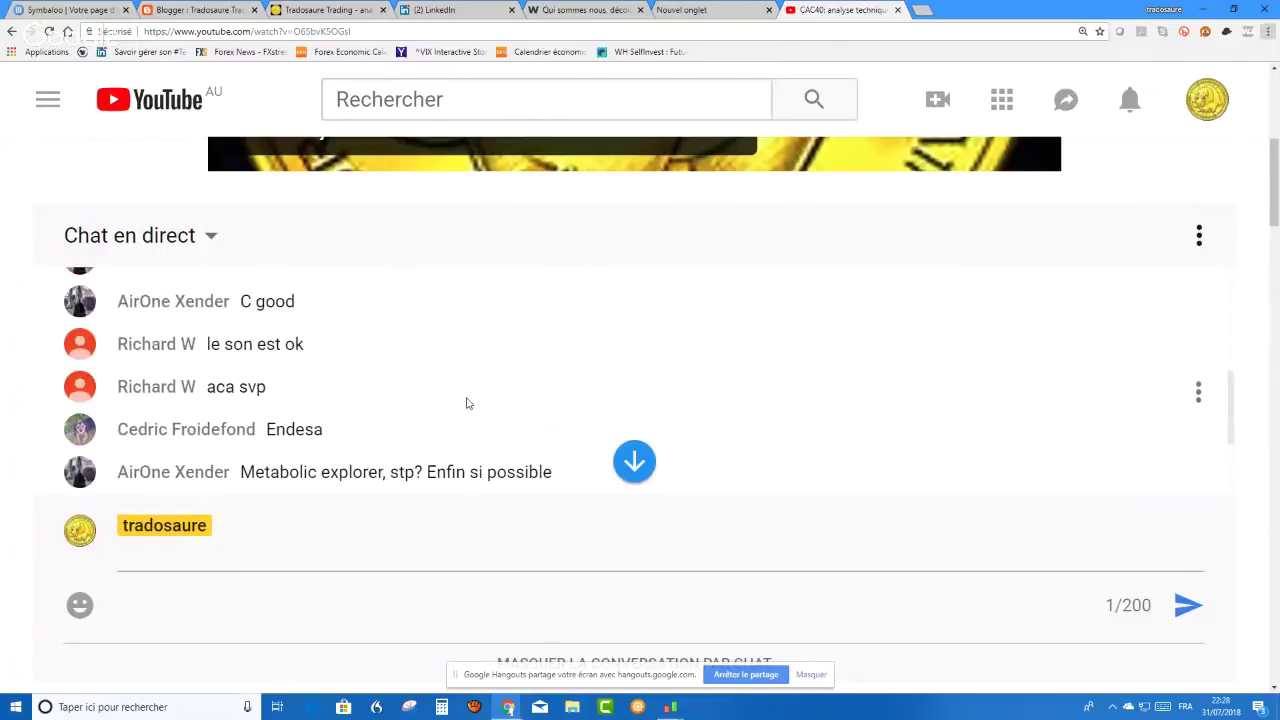
scroll(466, 403, up, 1)
scroll(466, 403, up, 1)
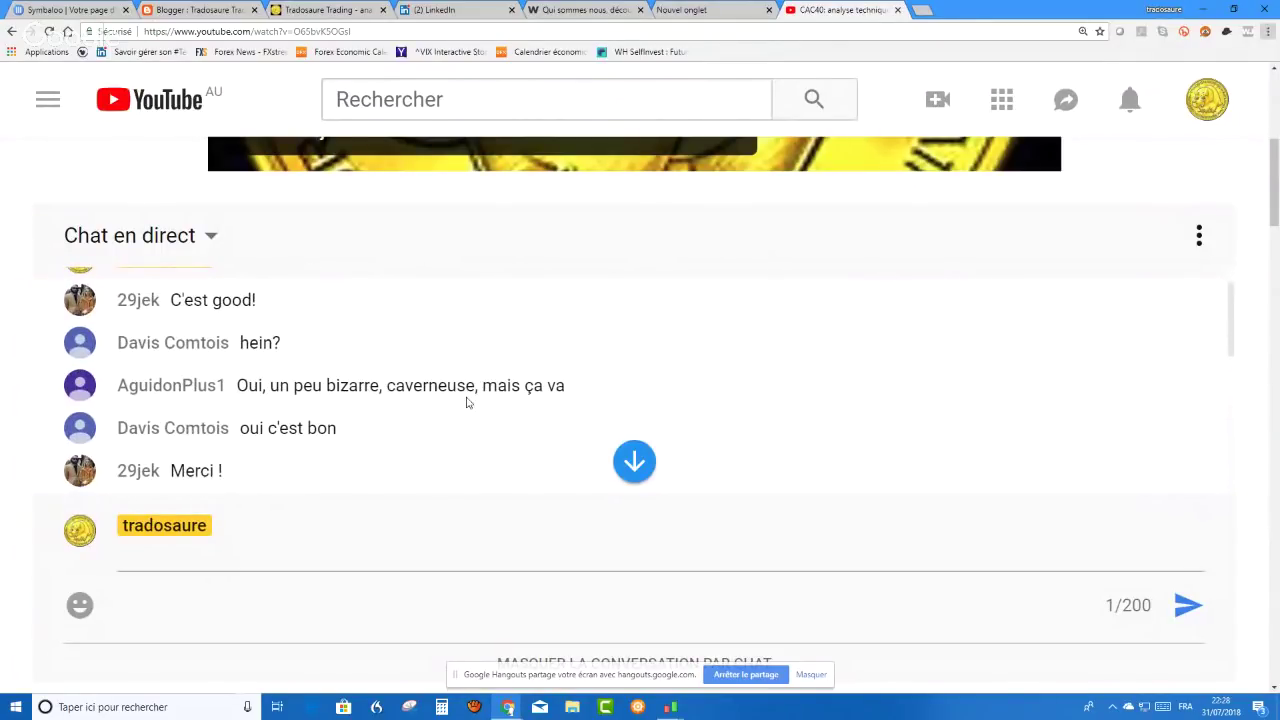
scroll(466, 403, down, 5)
scroll(466, 403, up, 1)
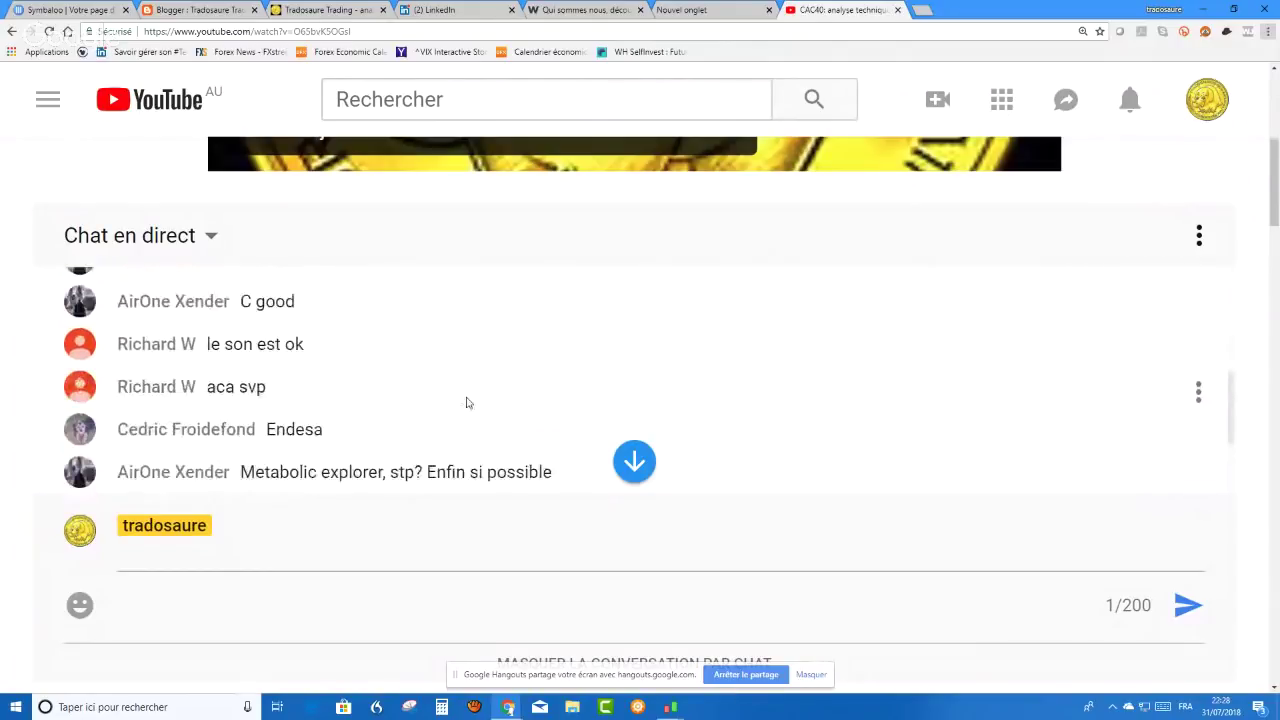
scroll(466, 403, down, 1)
scroll(466, 403, down, 3)
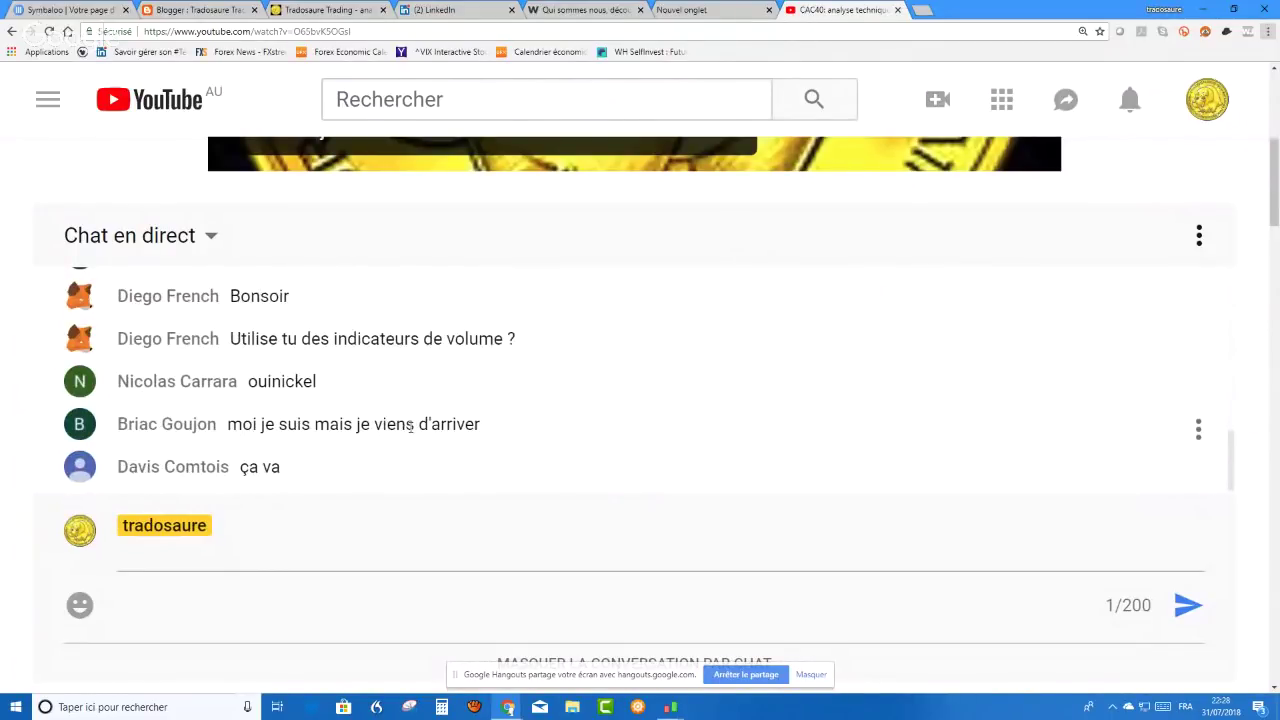
scroll(410, 424, up, 3)
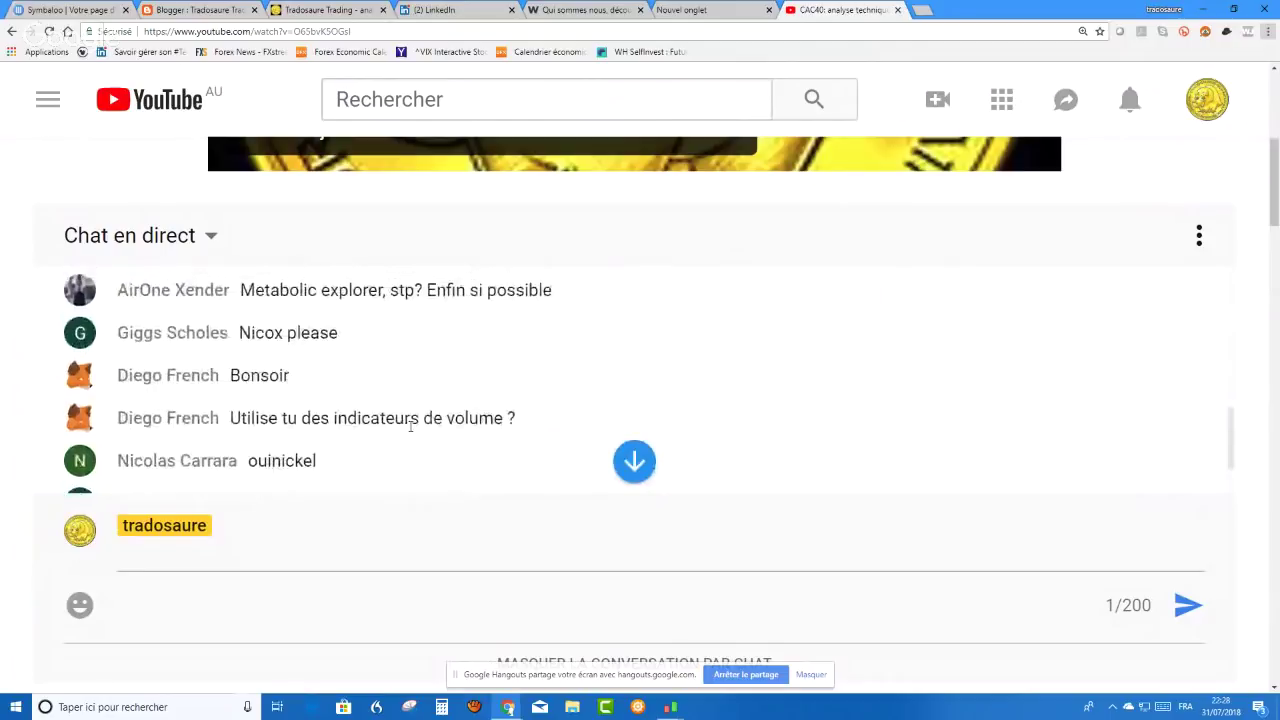
scroll(410, 427, up, 1)
scroll(408, 423, down, 1)
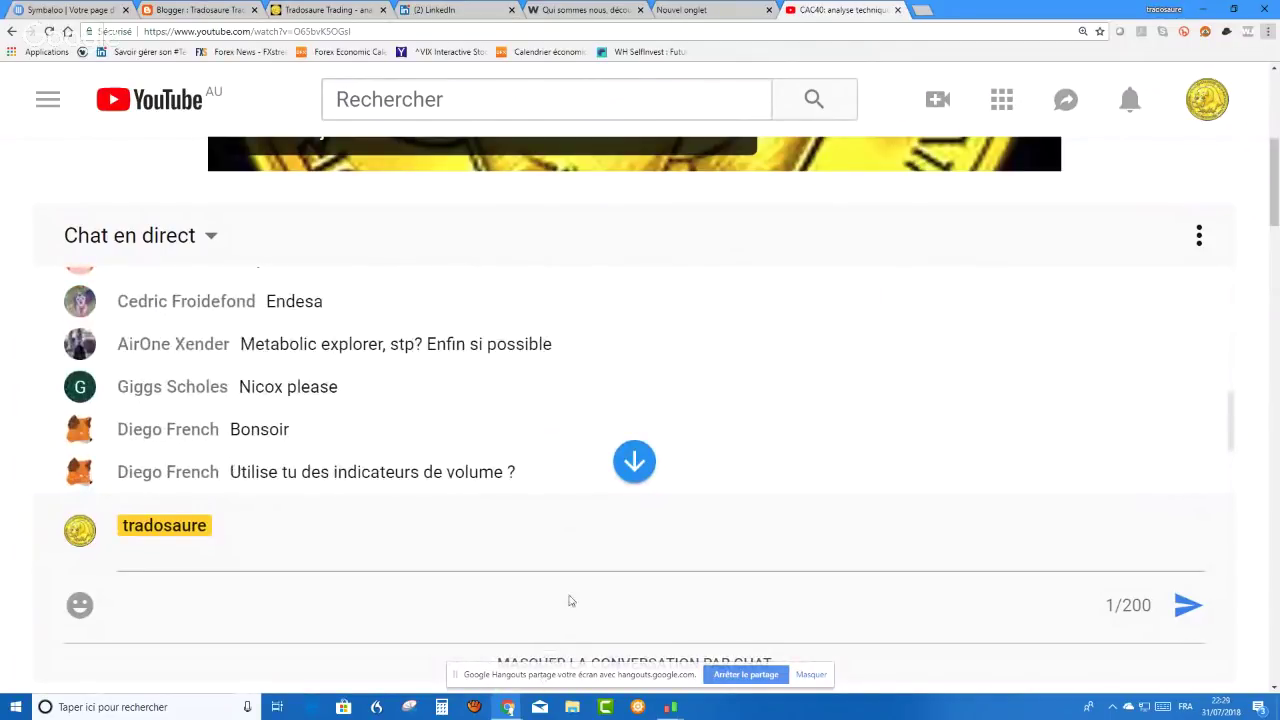
- Open CREDIT AGRICOLE in ProRealTime, delete all drawn objects, and set the timeframe to Hebdo
mouse_move(612, 450)
key(alt+Tab)
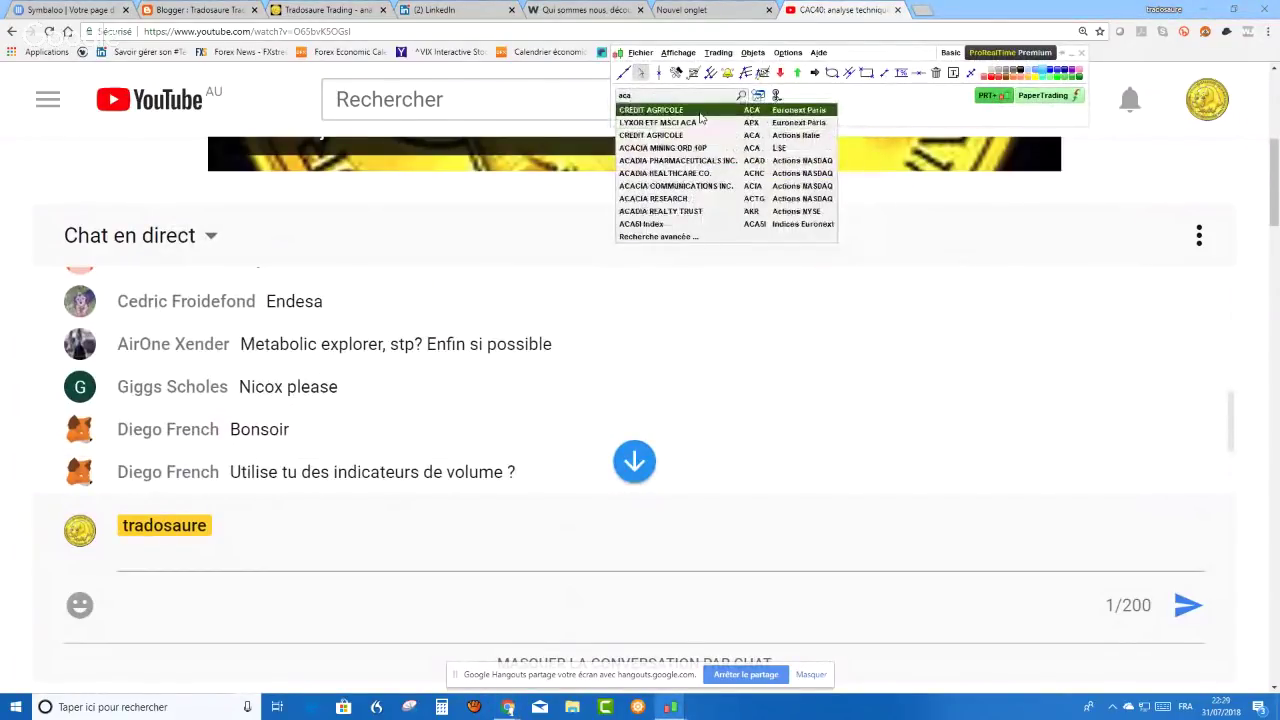
click(700, 118)
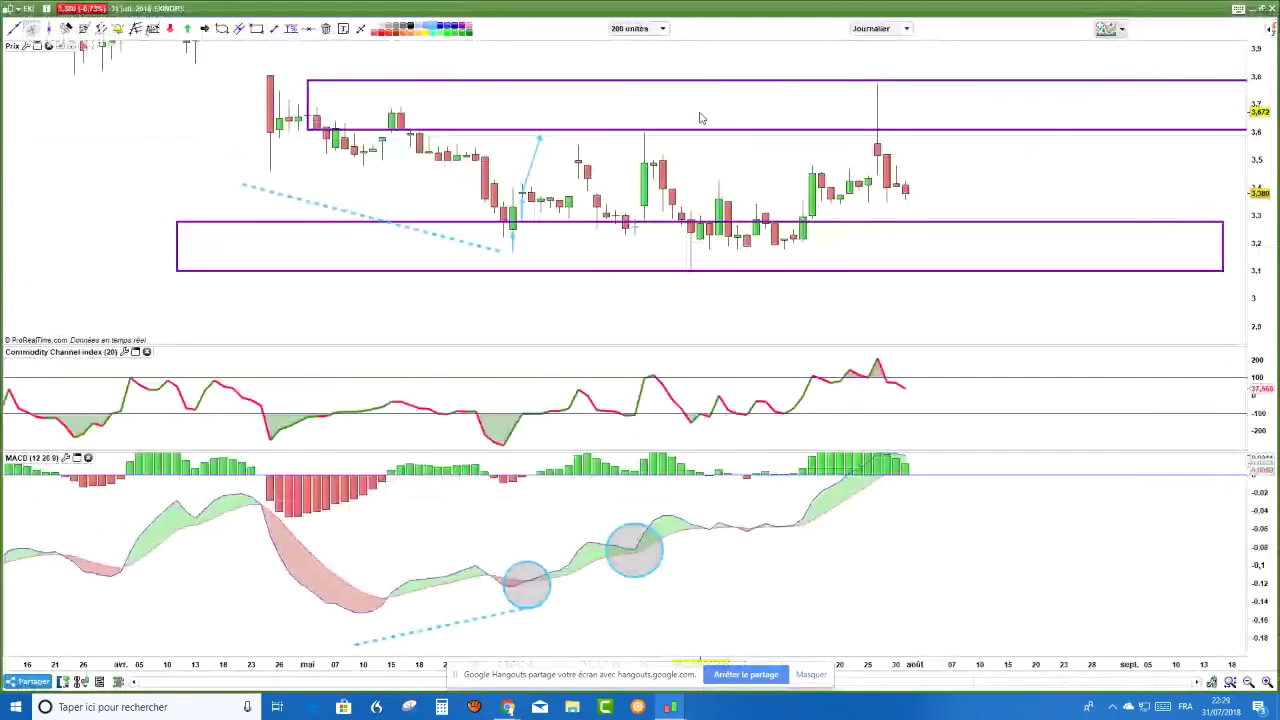
right_click(886, 100)
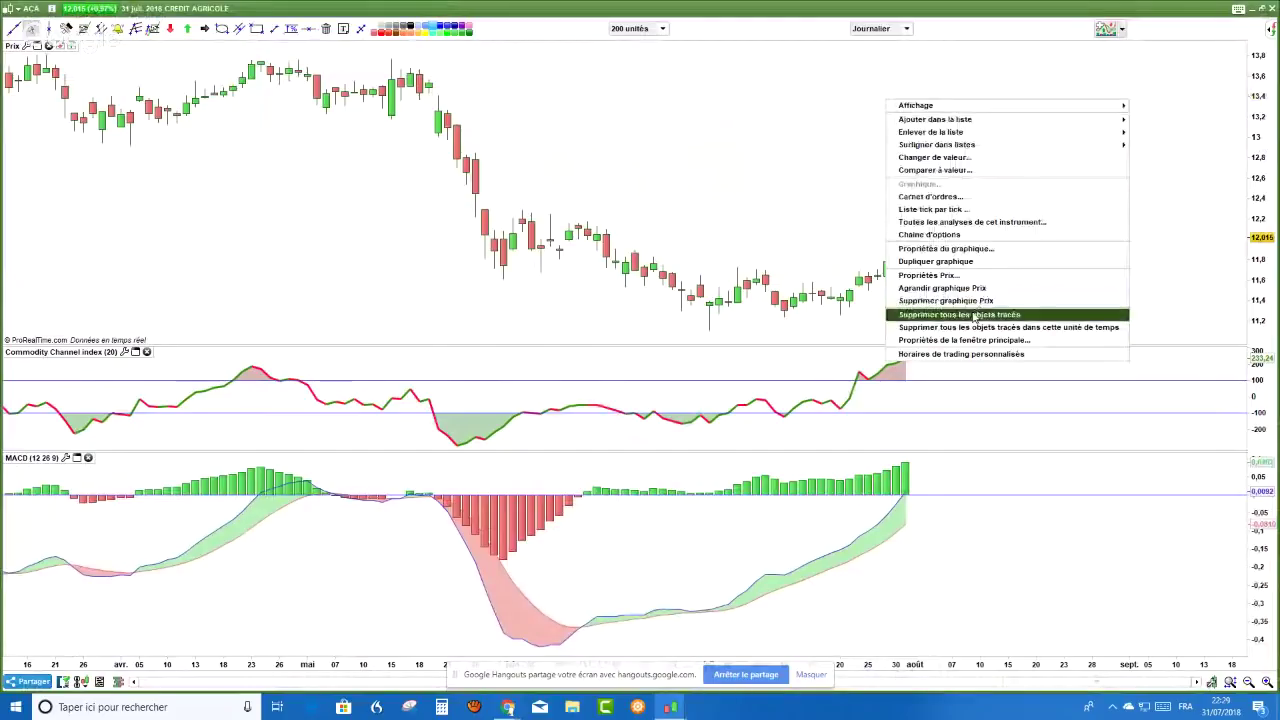
click(975, 316)
click(637, 219)
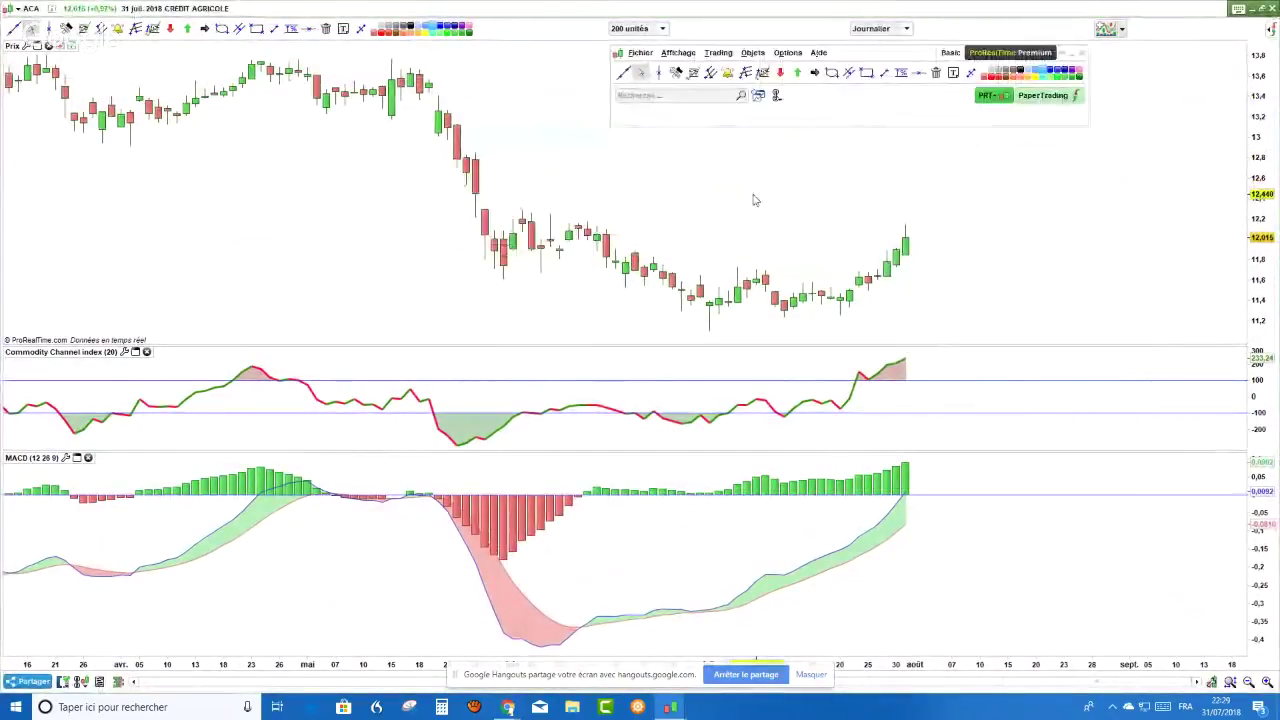
click(908, 29)
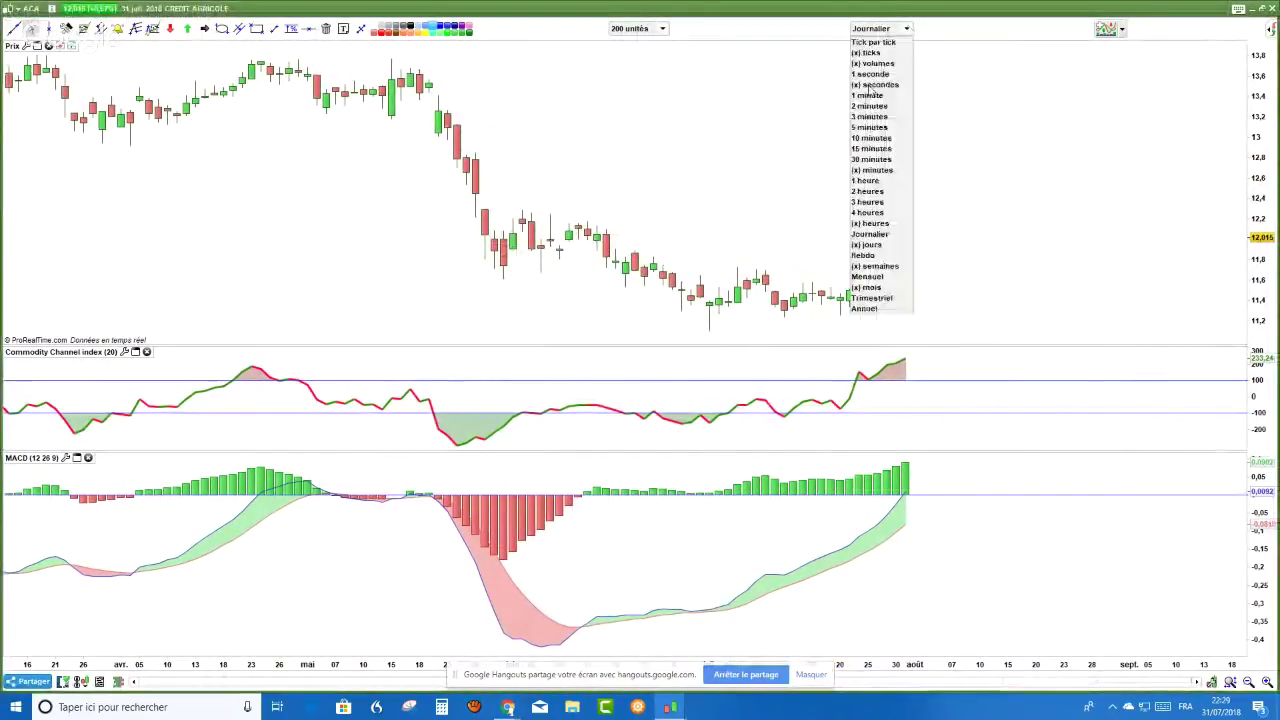
click(880, 252)
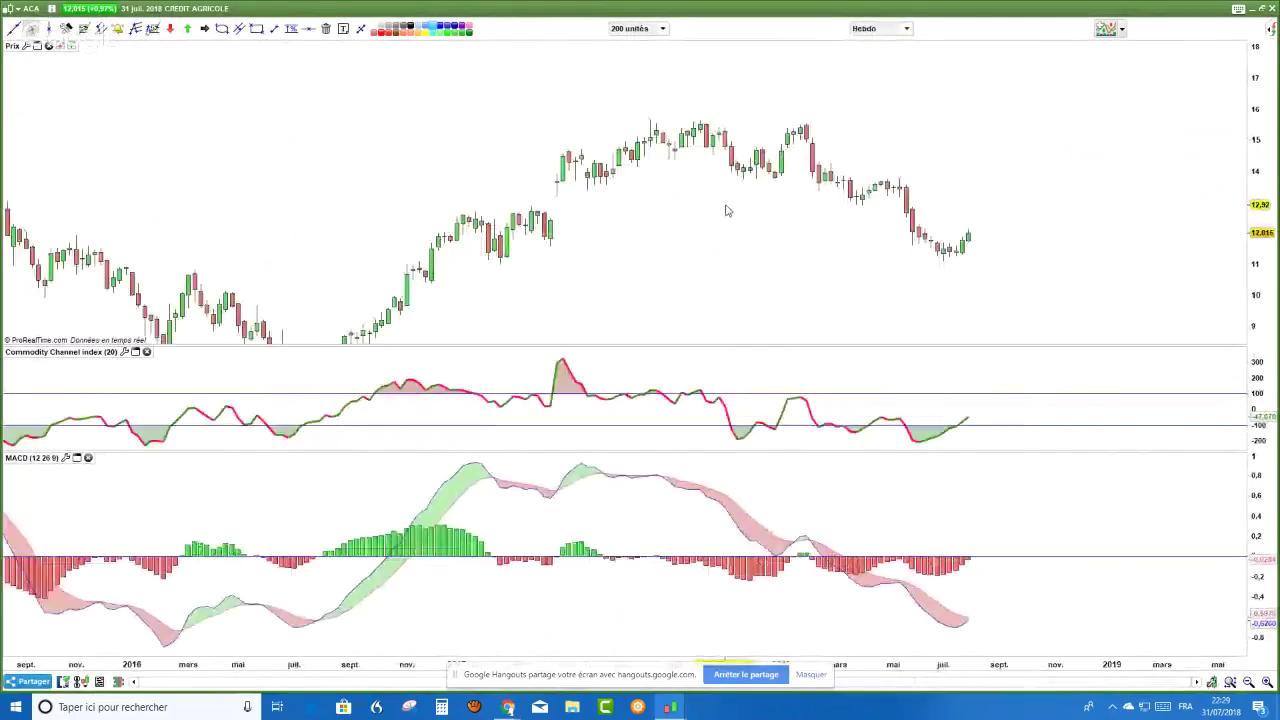
- Draw a wide rectangle over the 7–8 support zone and a thin one near 11.3
scroll(760, 200, up, 1)
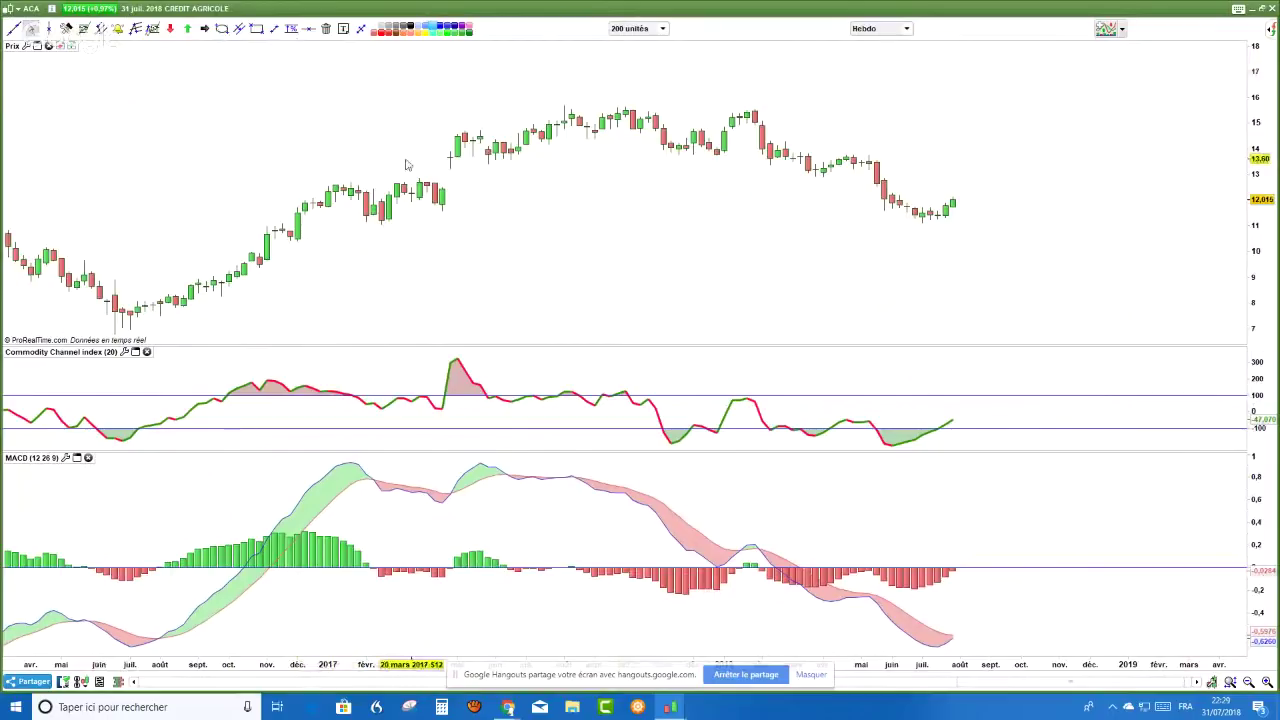
scroll(400, 155, down, 1)
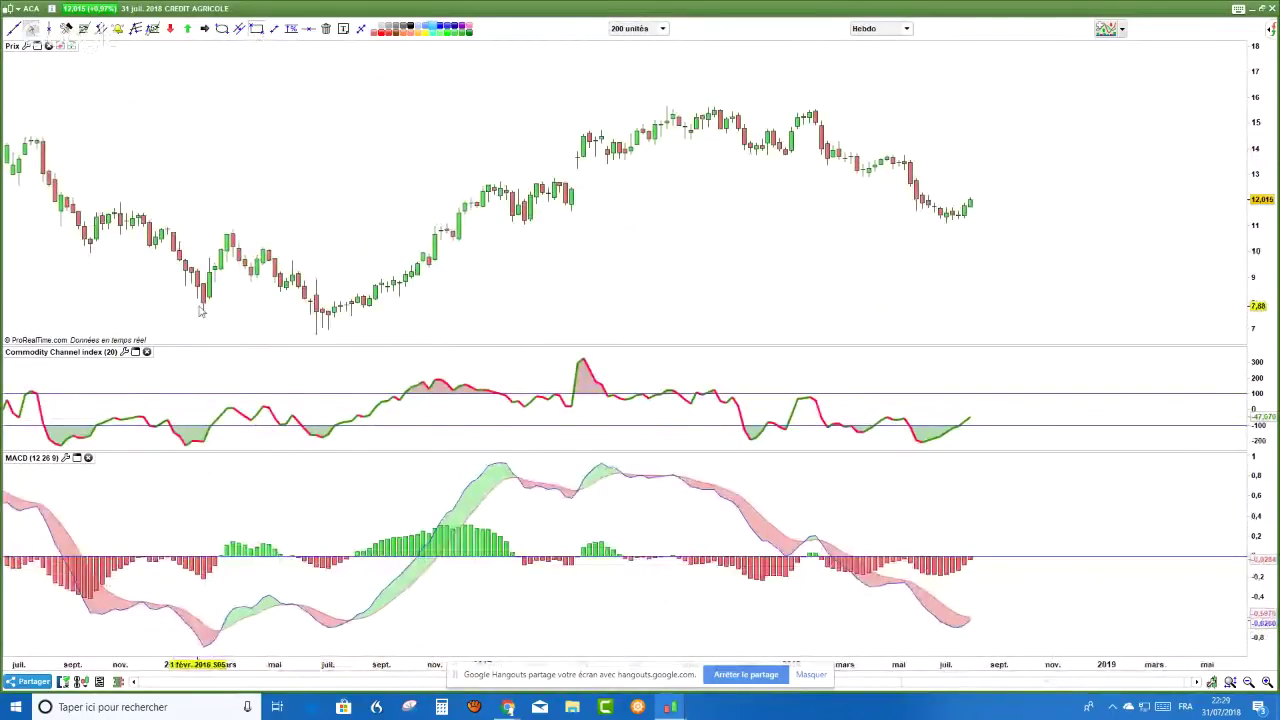
click(257, 29)
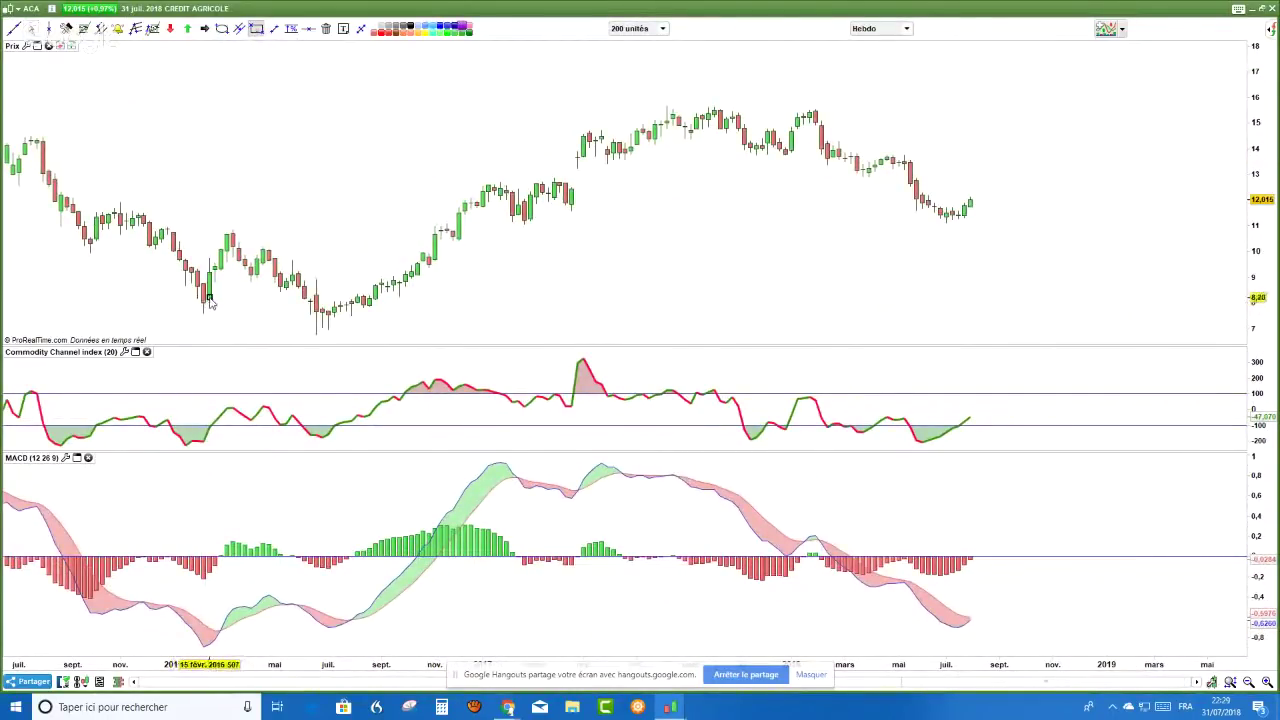
drag(204, 303, 1202, 339)
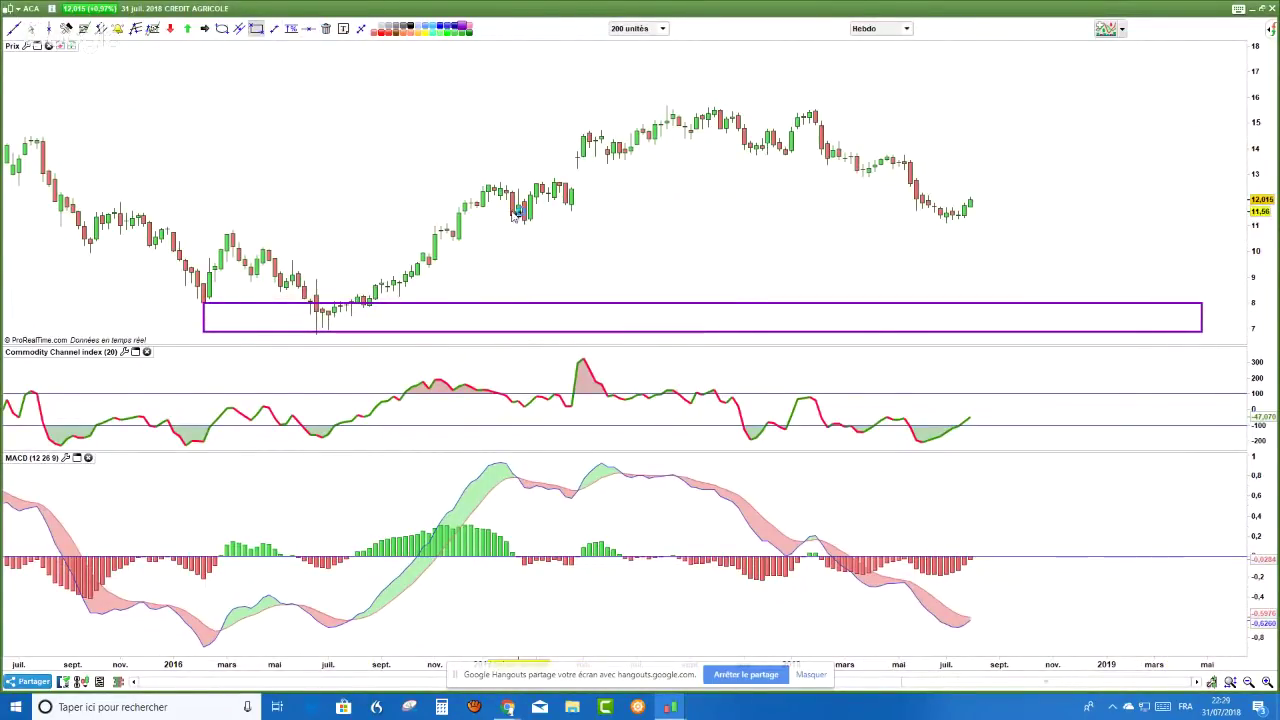
drag(512, 211, 1082, 224)
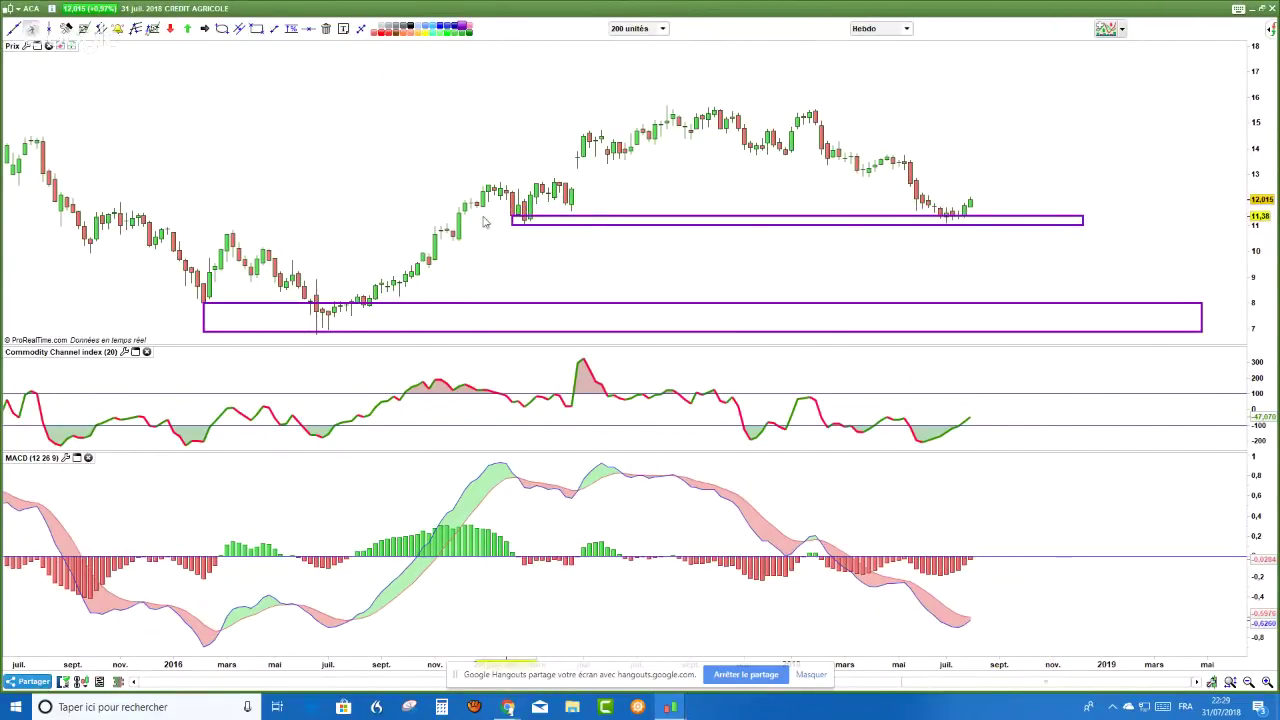
- Stretch the price axis to 11–17 and circle the early-2017 candles with an ellipse
drag(1262, 230, 1263, 100)
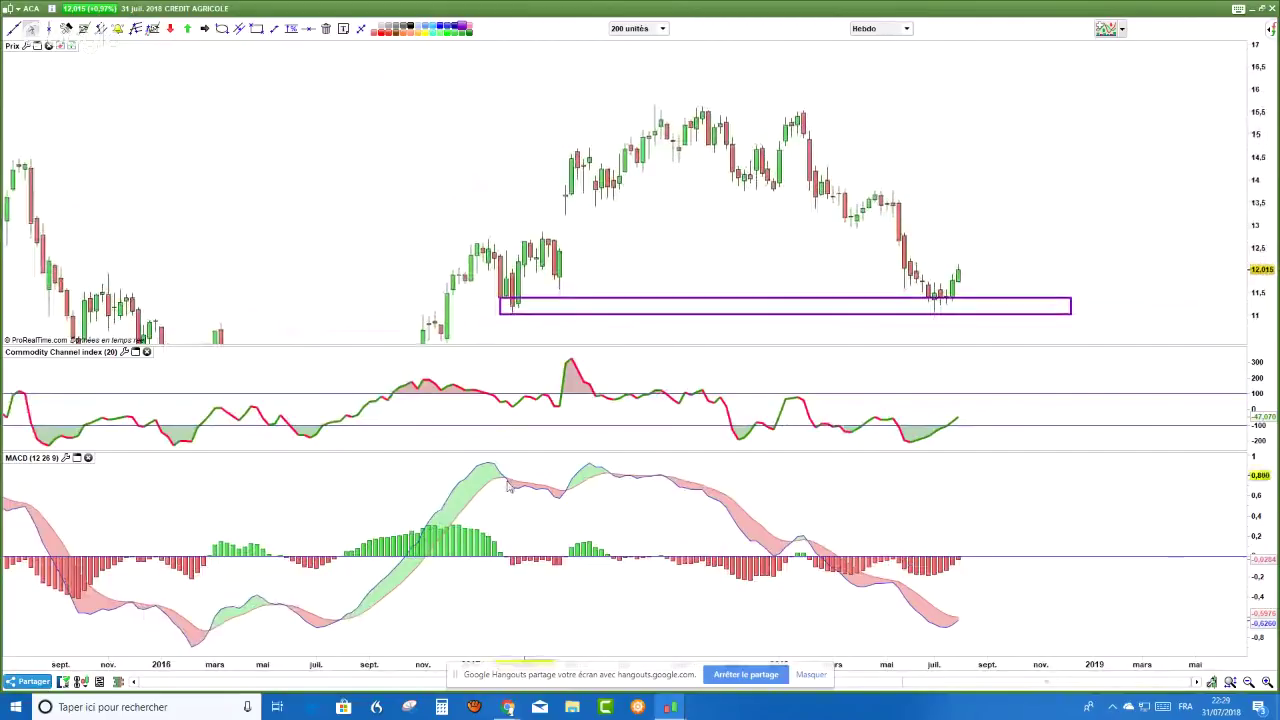
click(222, 29)
drag(446, 257, 556, 345)
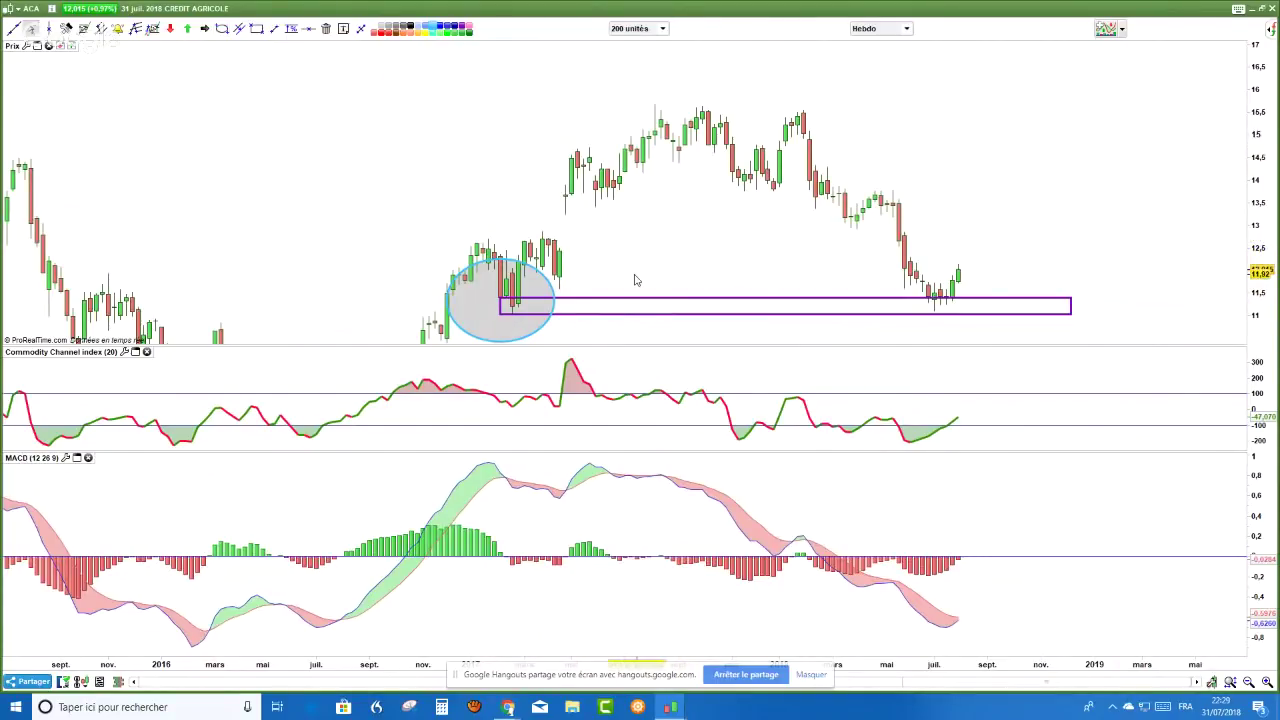
drag(634, 280, 603, 249)
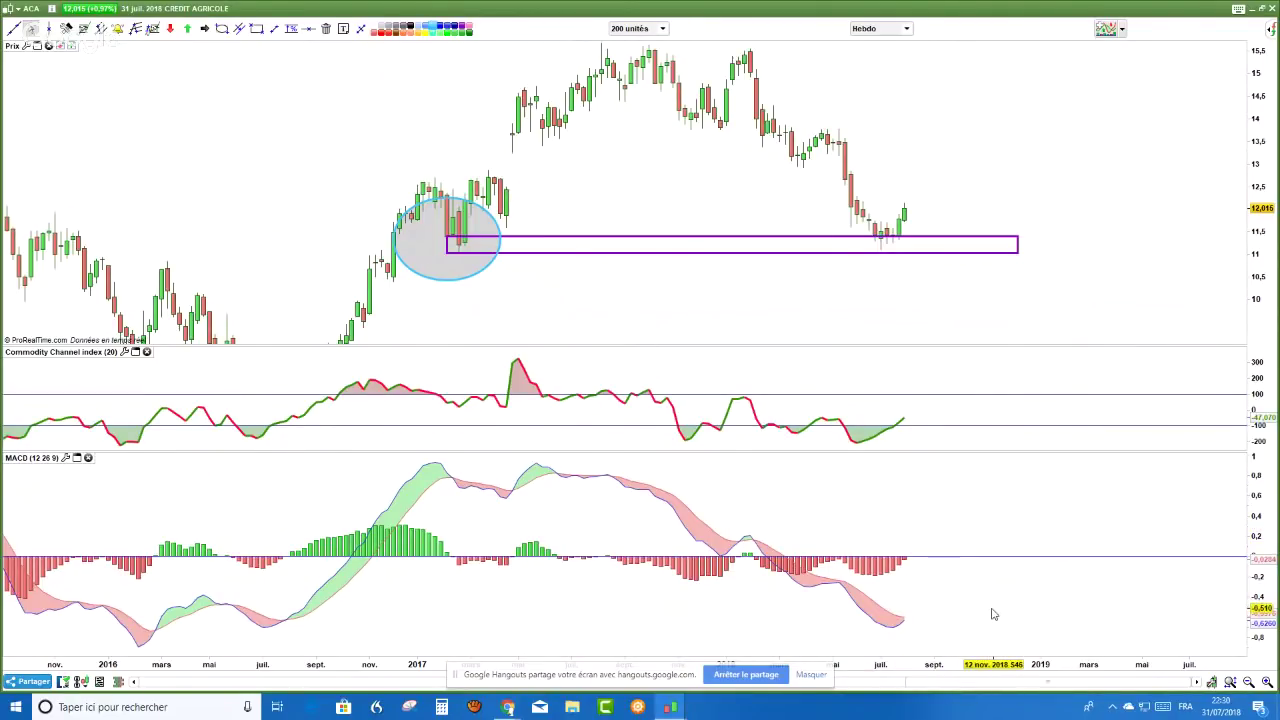
- Draw dashed falling divergence lines under the recent price lows and the MACD lows
scroll(993, 614, up, 1)
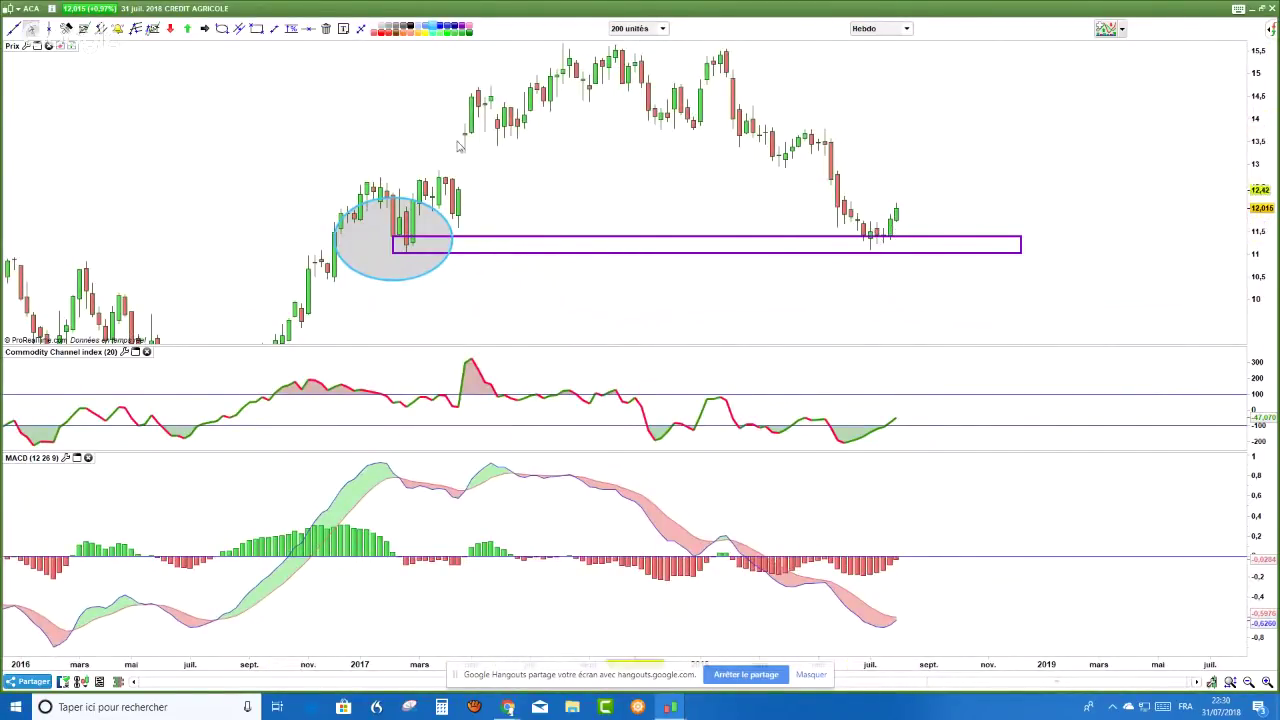
click(273, 28)
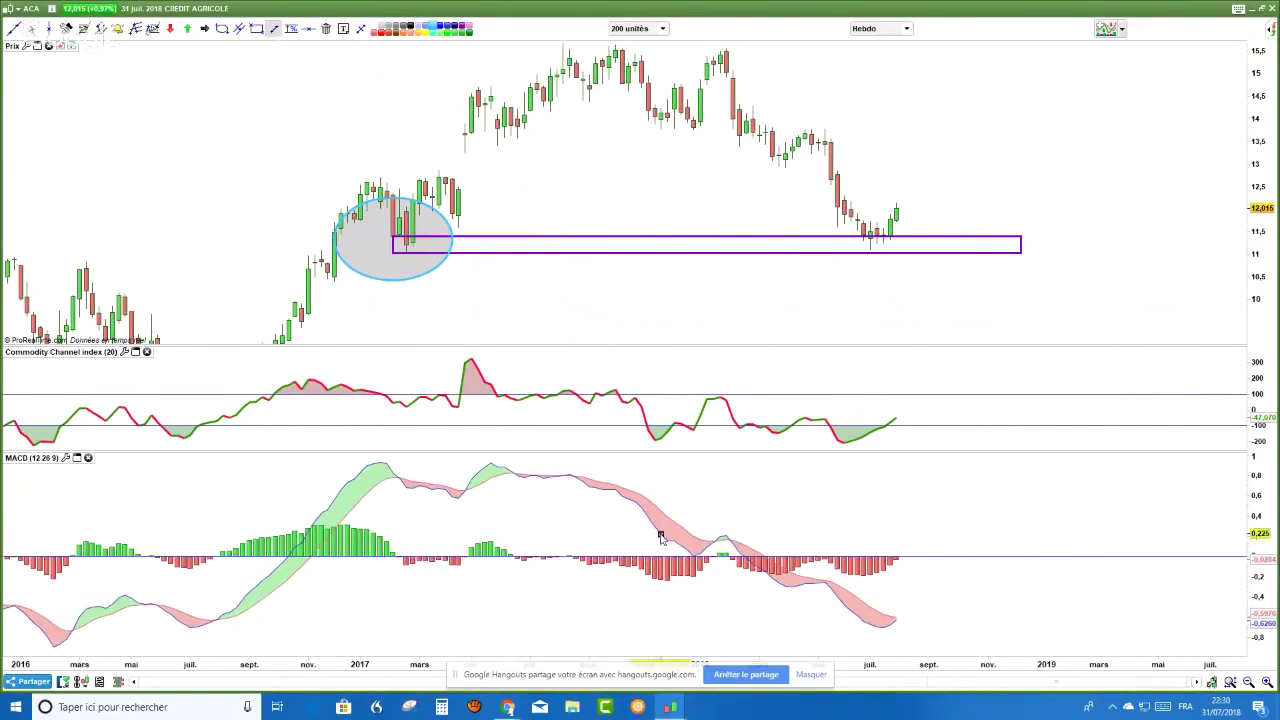
drag(786, 203, 877, 271)
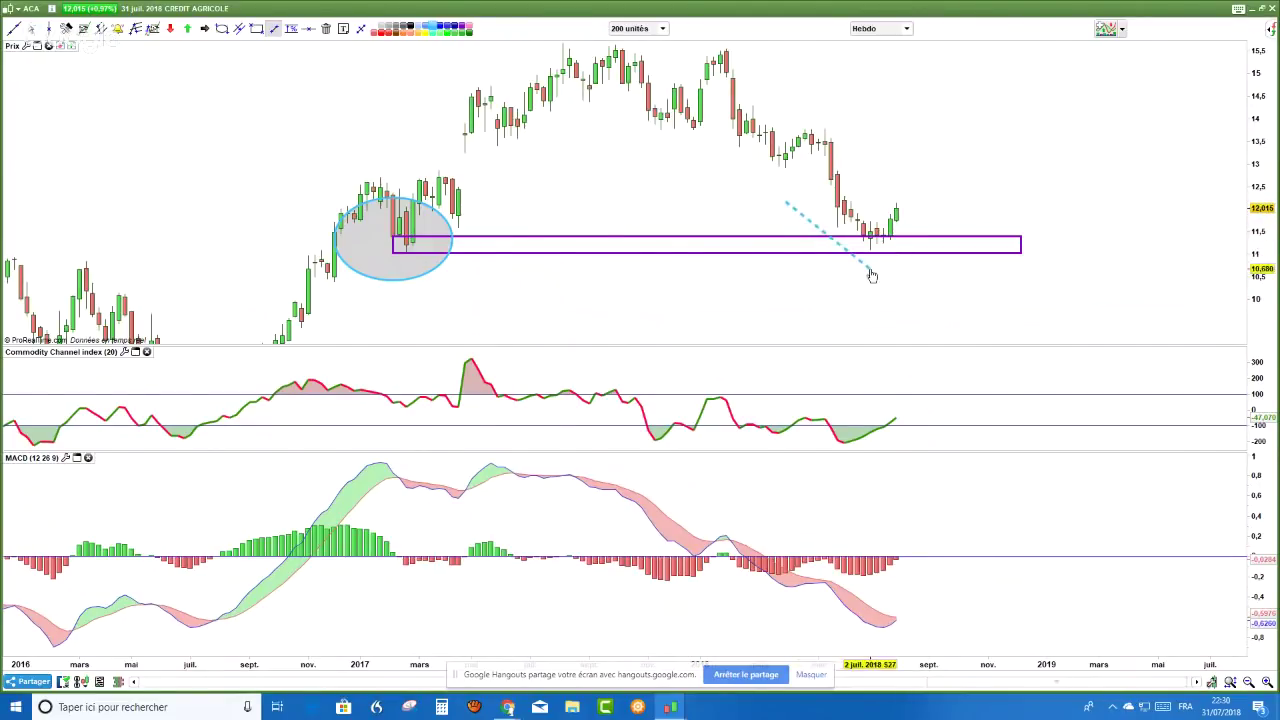
drag(779, 603, 877, 646)
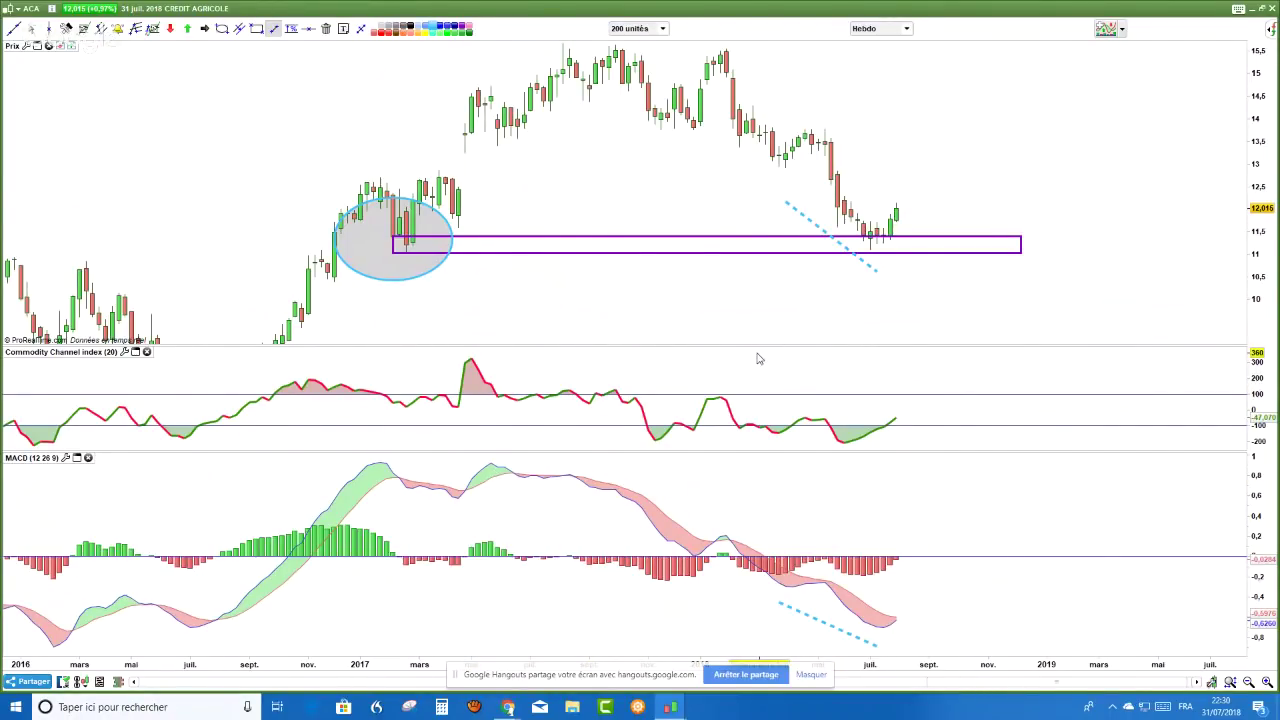
mouse_move(757, 358)
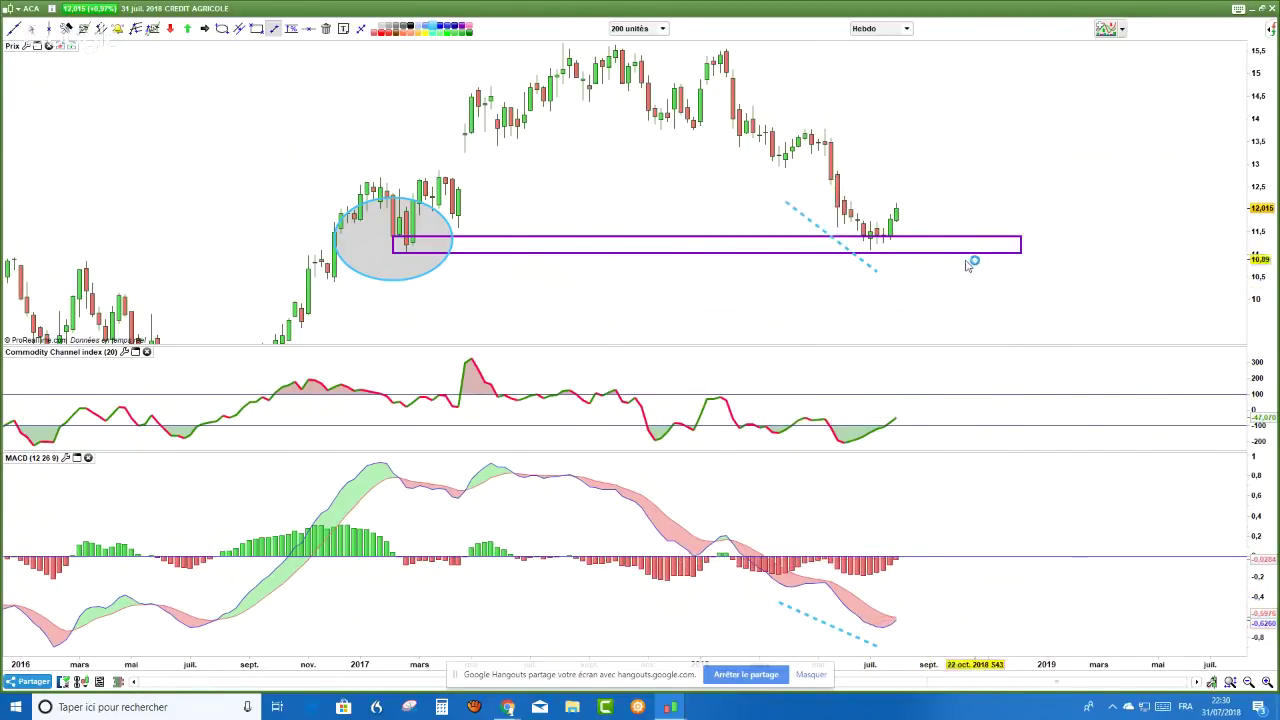
click(907, 28)
- Switch Crédit Agricole to Journalier (daily) candles, briefly toggling back to Hebdo, and pan the chart
click(872, 236)
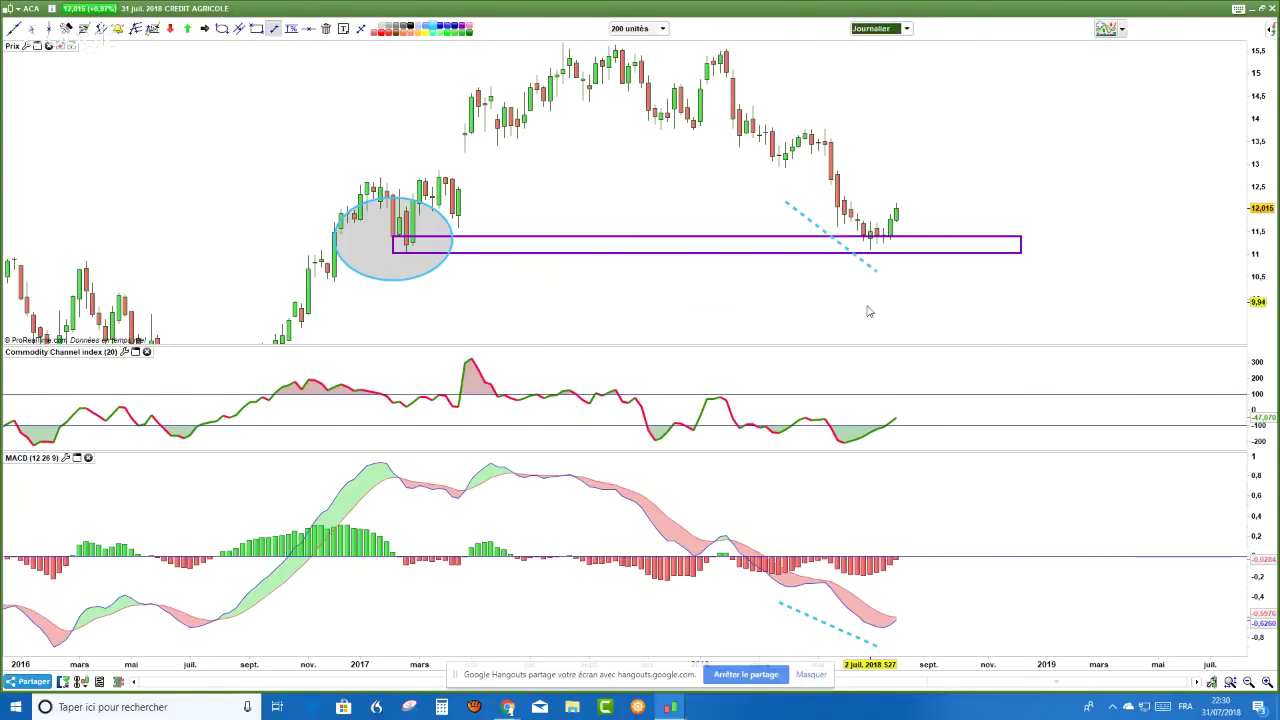
drag(866, 318, 694, 240)
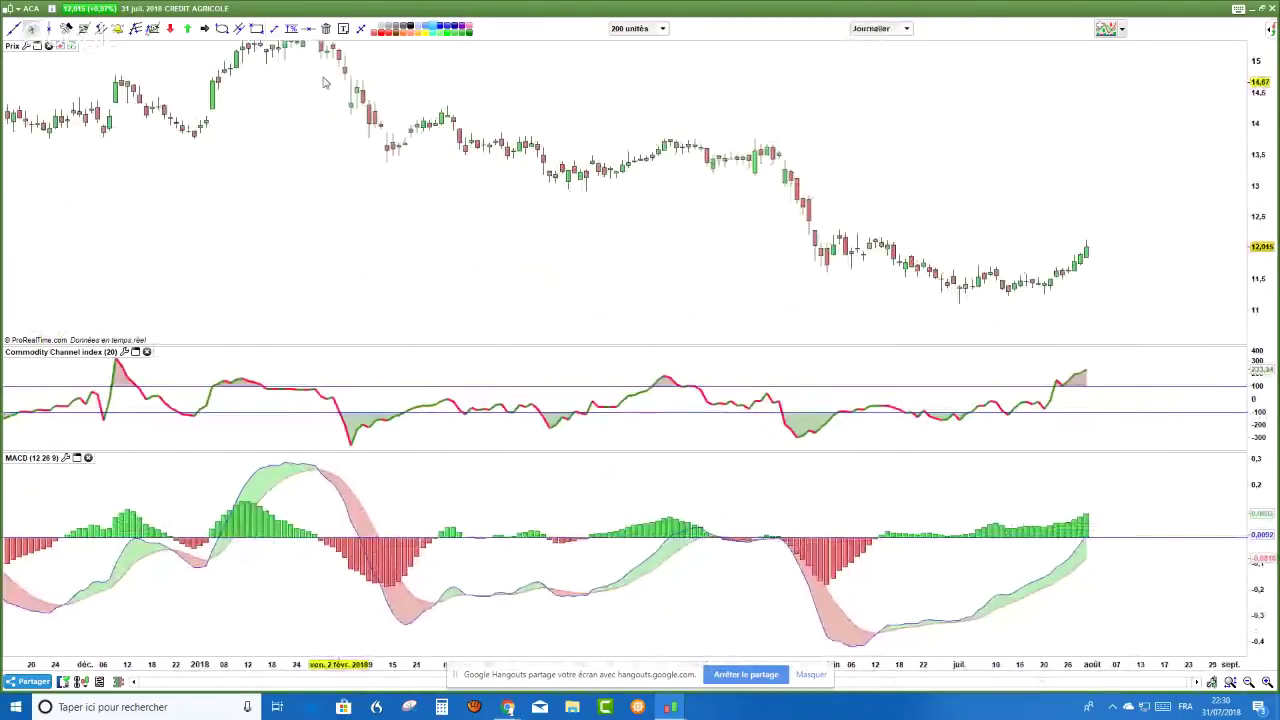
click(906, 29)
click(895, 258)
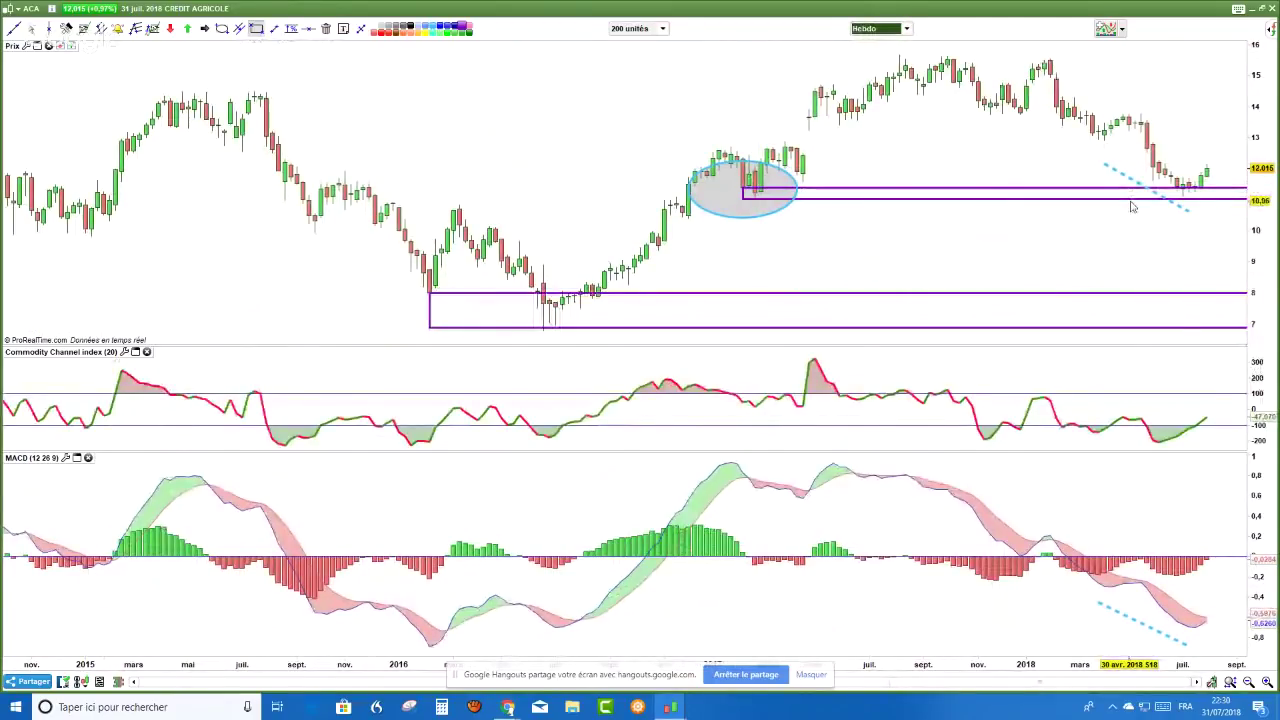
click(906, 35)
click(883, 243)
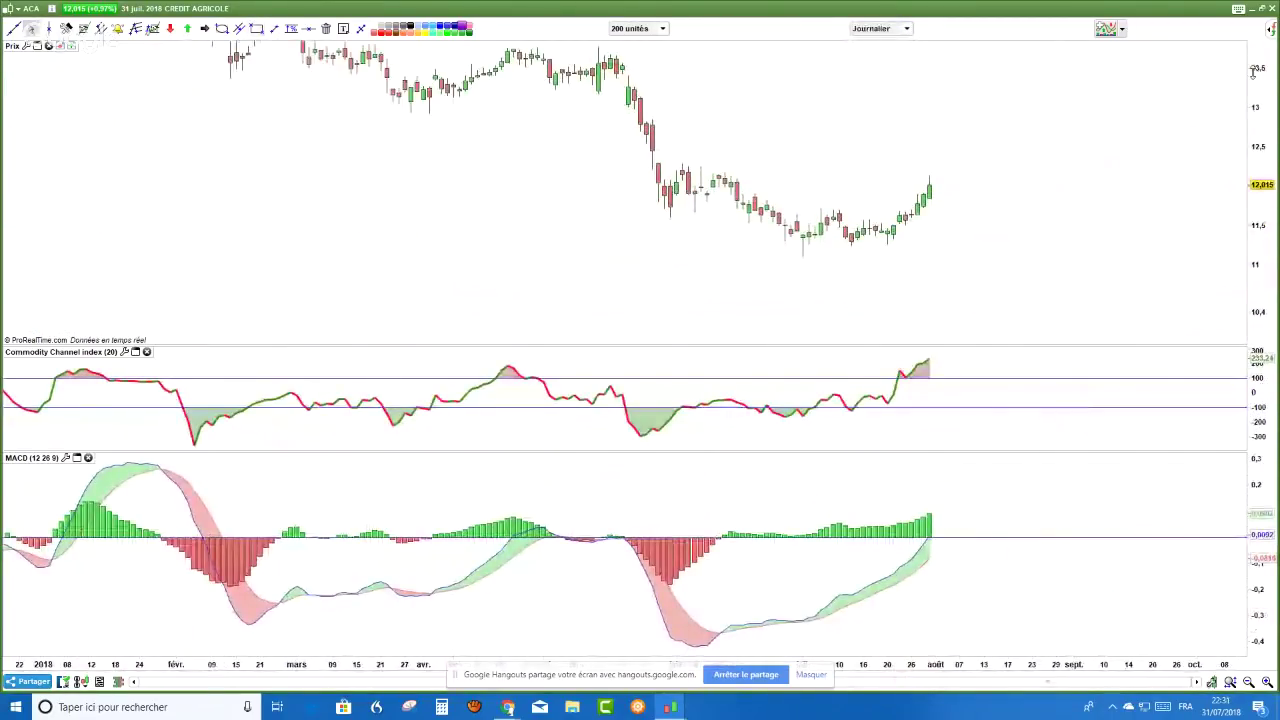
click(257, 28)
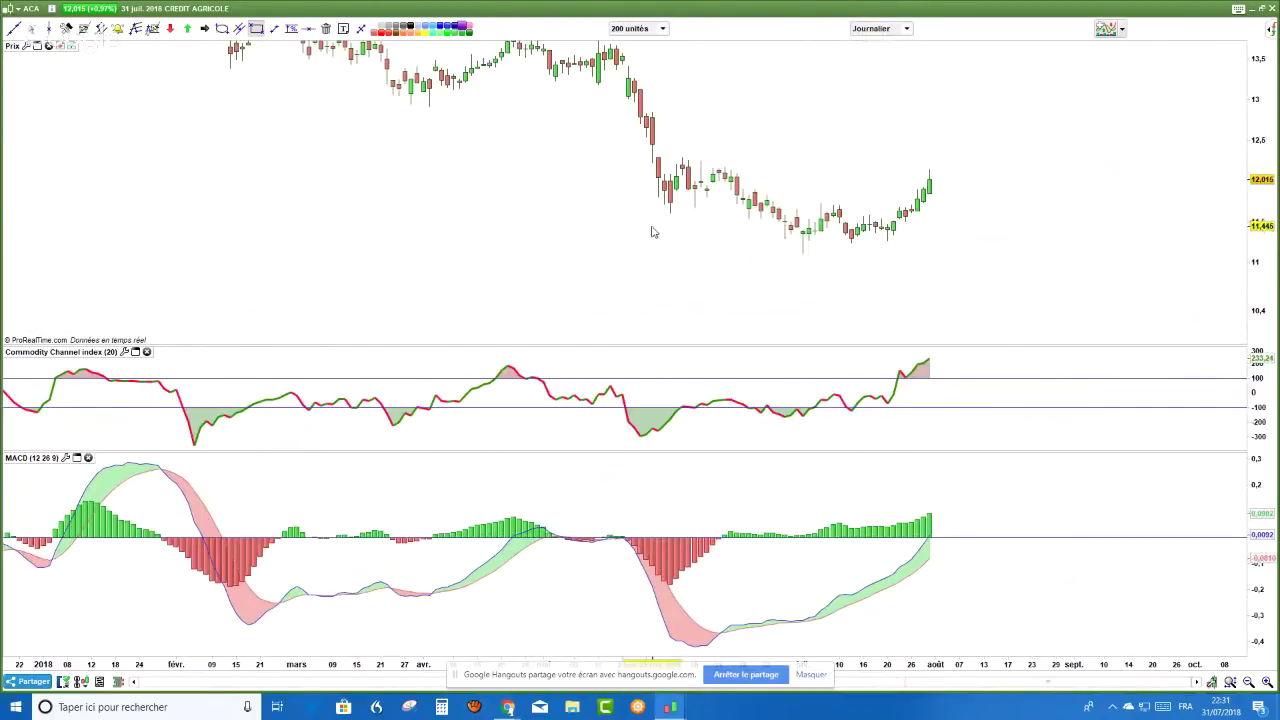
- Draw a support rectangle around the 11.2–11.4 lows
drag(647, 232, 1098, 258)
right_click(986, 262)
click(797, 334)
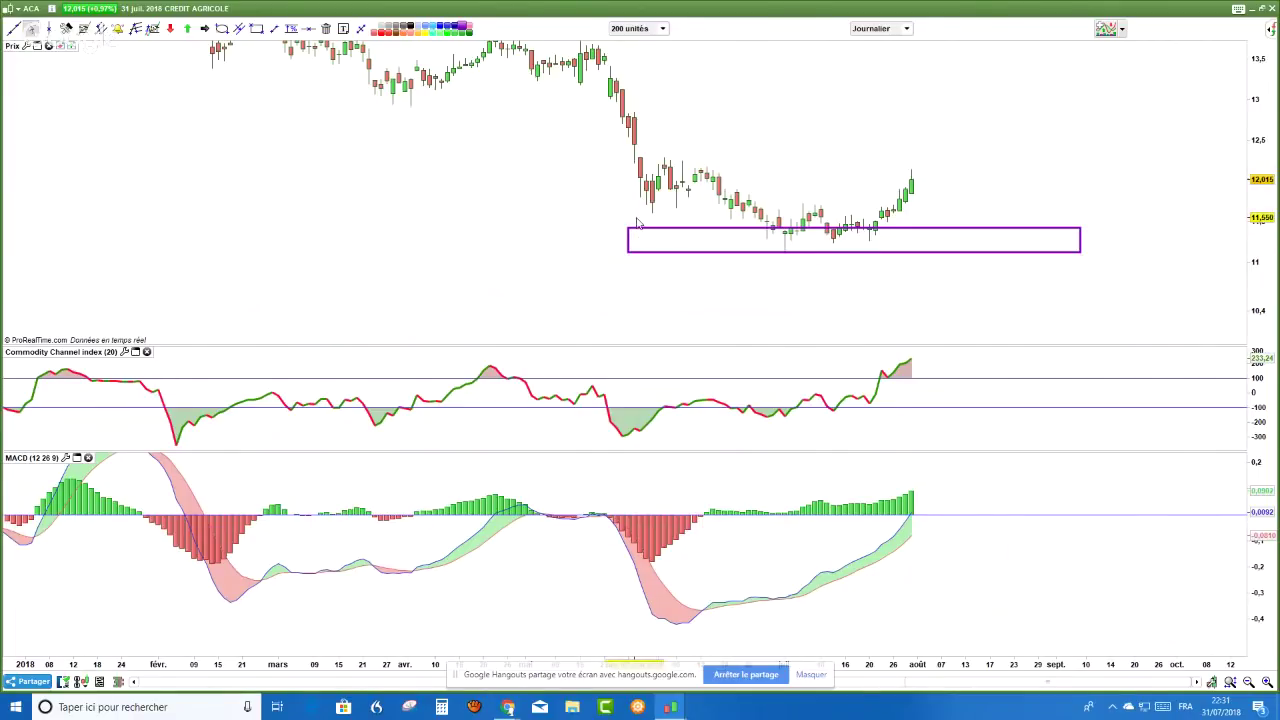
- Draw divergence trendlines: falling under the price lows, rising under the MACD lows
click(274, 28)
mouse_move(651, 212)
mouse_down()
mouse_move(654, 226)
mouse_move(798, 280)
mouse_up()
drag(689, 650, 797, 612)
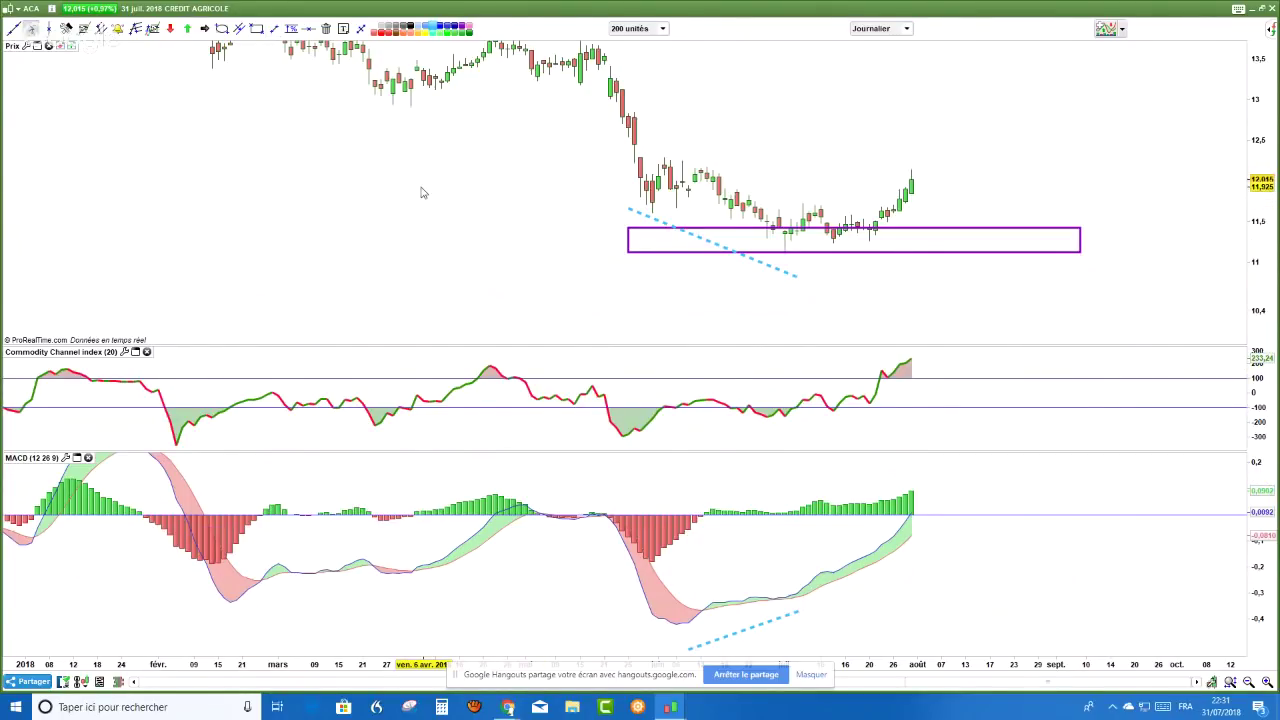
- Draw a thin resistance rectangle near 12.2
scroll(421, 192, up, 1)
scroll(1145, 151, up, 1)
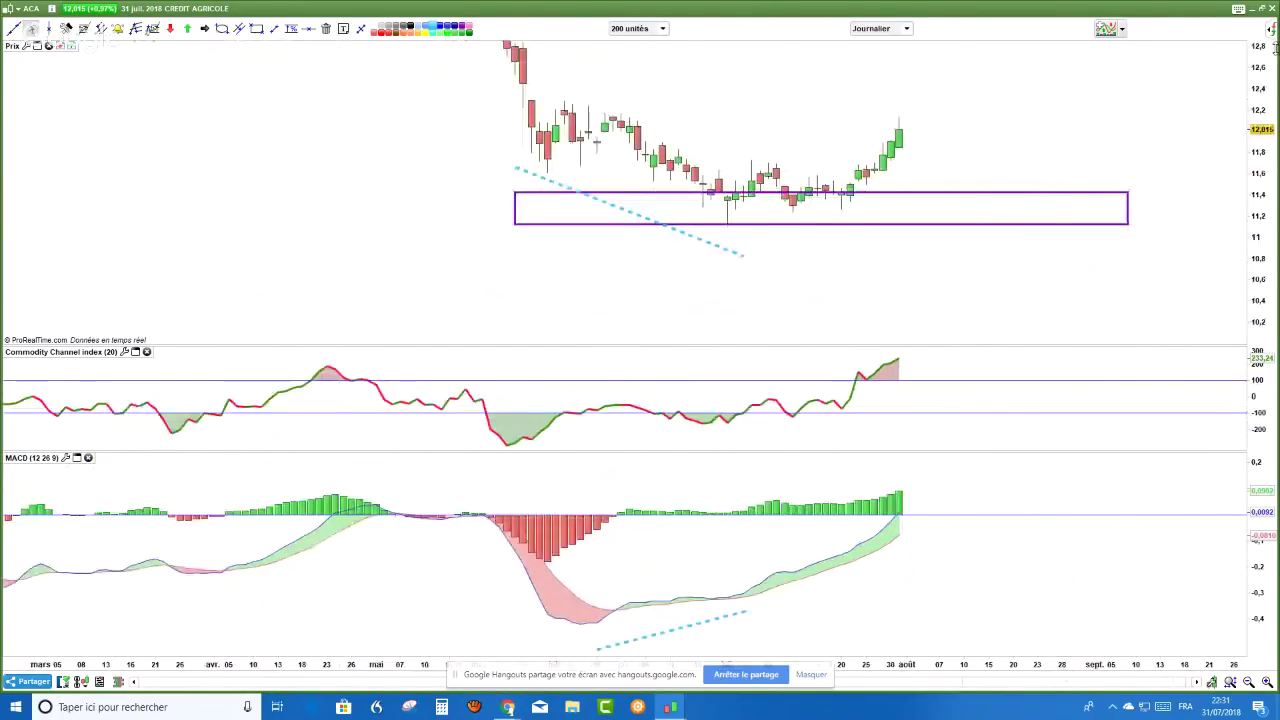
scroll(1145, 151, down, 2)
click(256, 28)
drag(538, 176, 1133, 178)
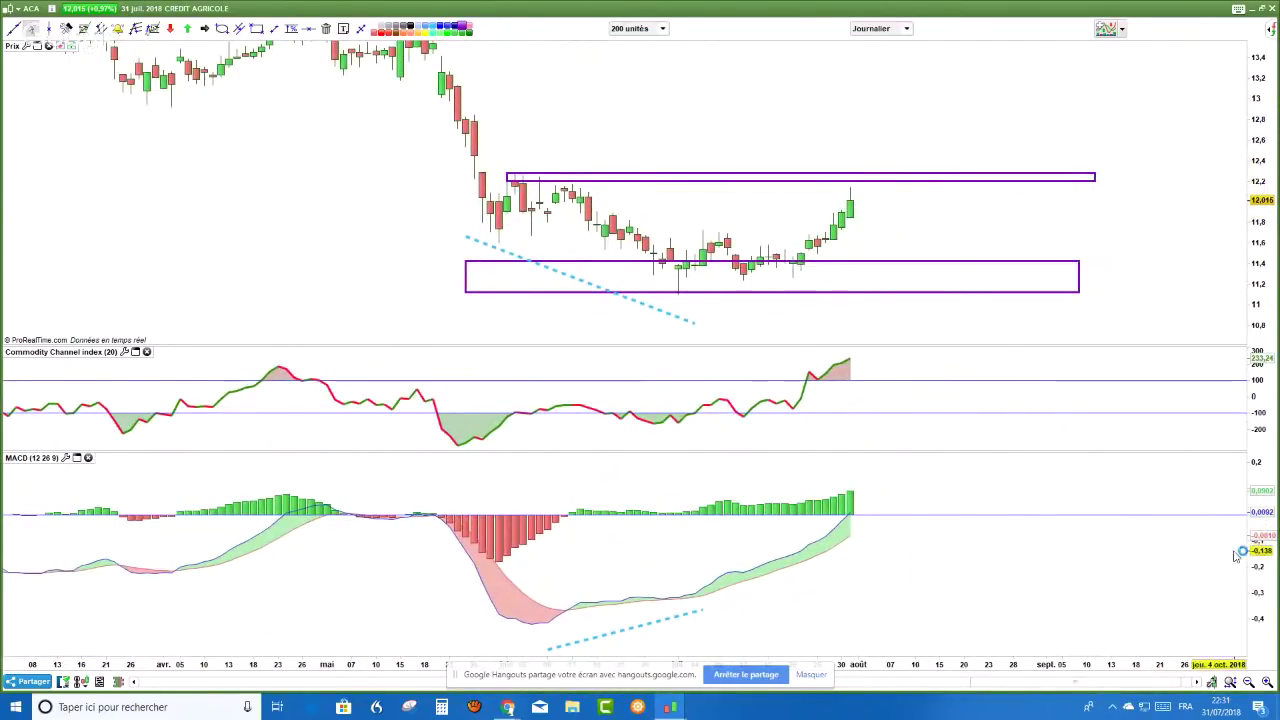
- Circle the MACD crossover near -0.3 with an ellipse and draw an arrow to the lowest candle
click(222, 28)
mouse_move(654, 566)
mouse_down()
mouse_move(682, 614)
mouse_move(696, 608)
mouse_up()
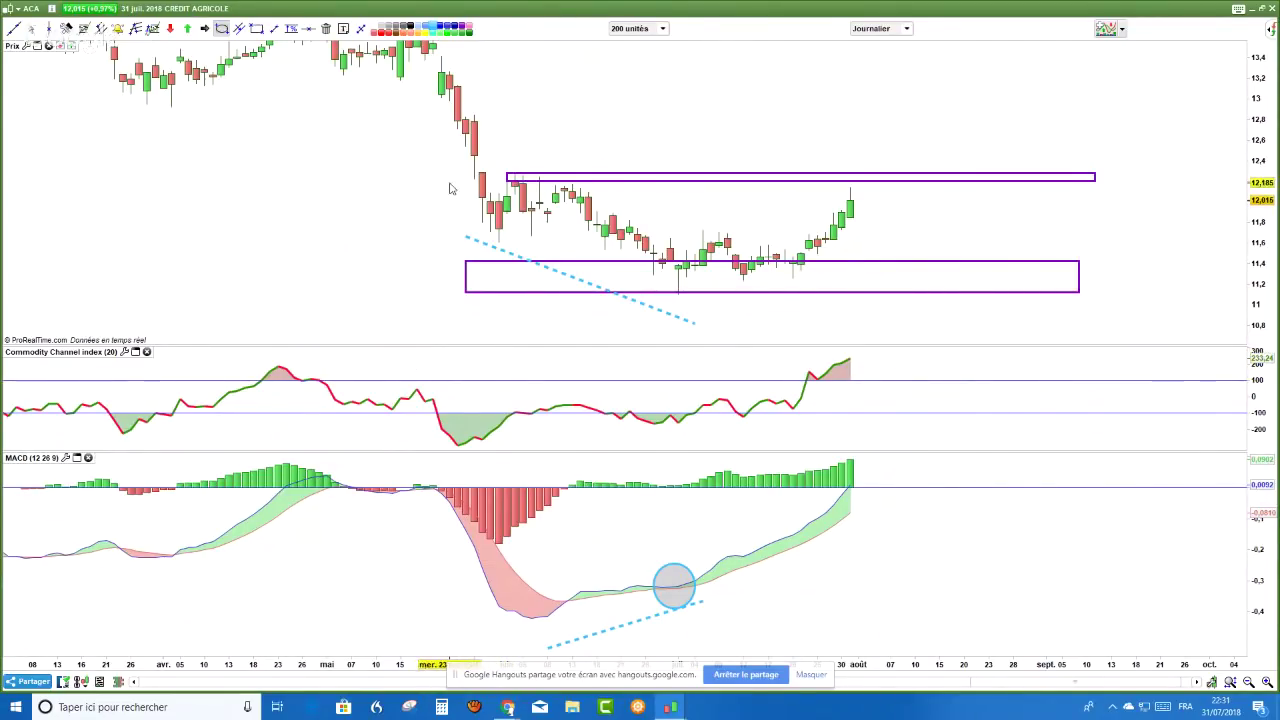
scroll(291, 255, up, 1)
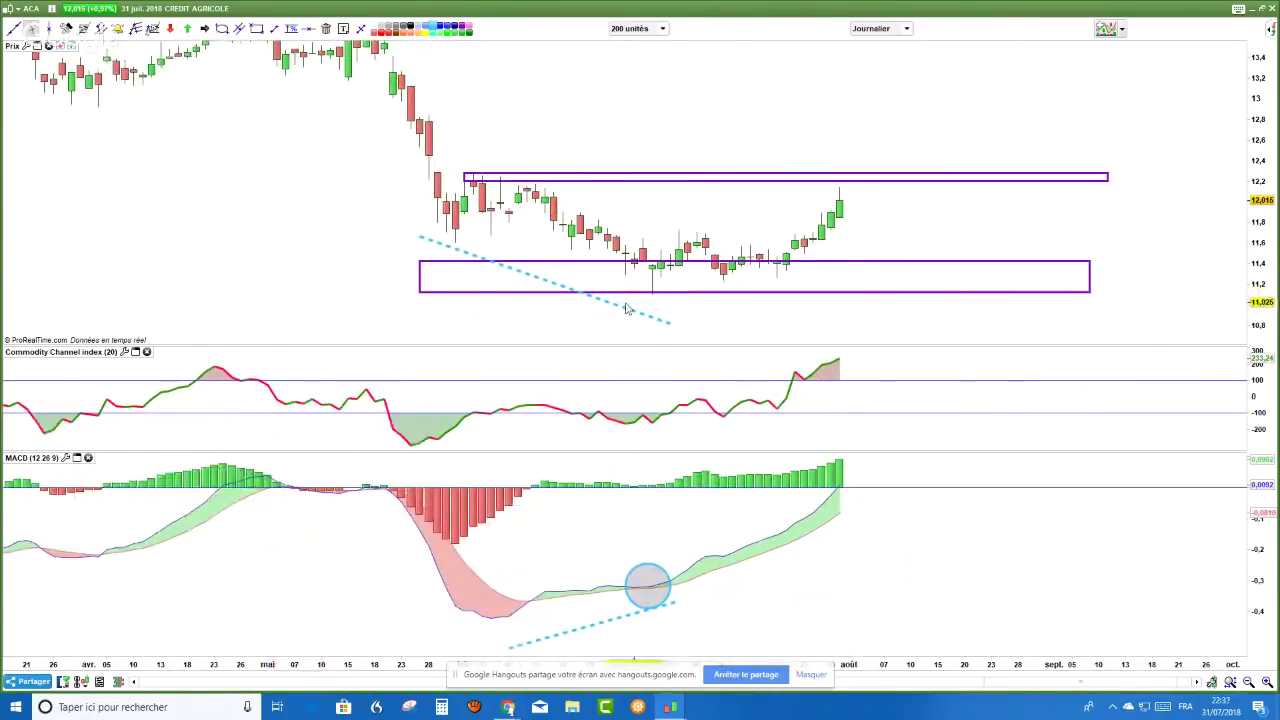
click(204, 30)
drag(686, 323, 651, 294)
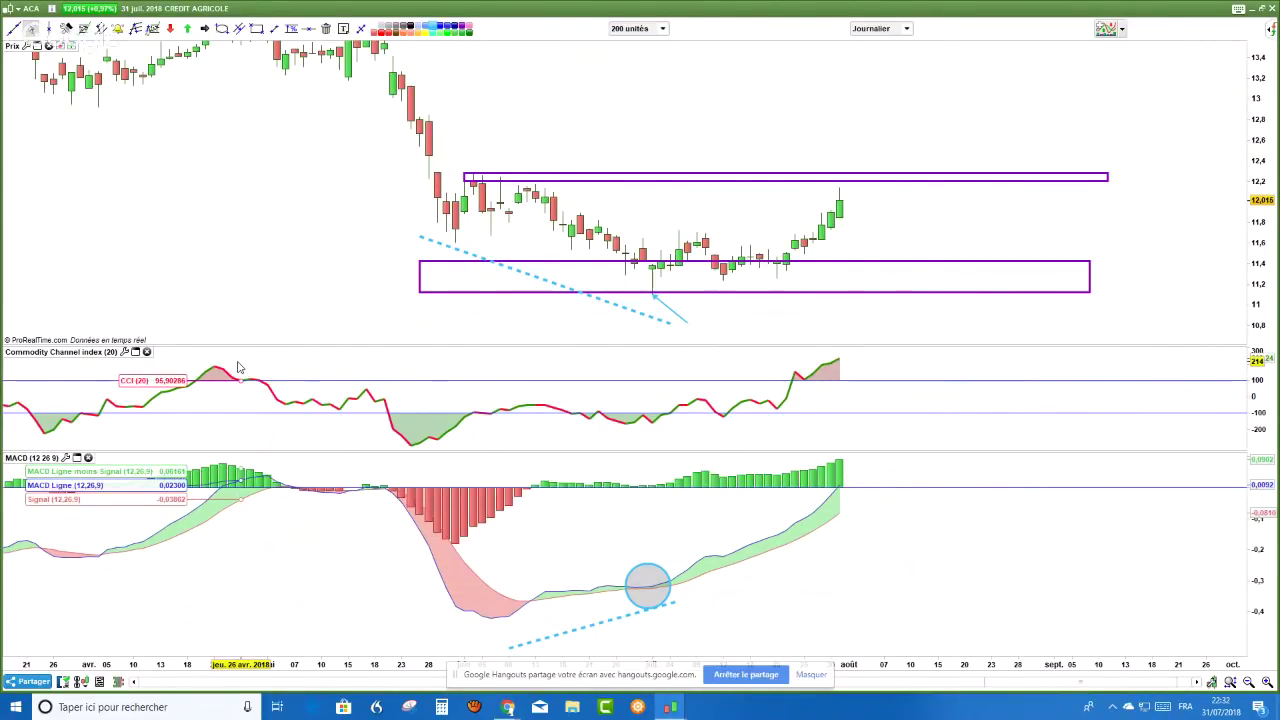
- Stretch the upper resistance rectangle further left and make it thicker downward
click(291, 29)
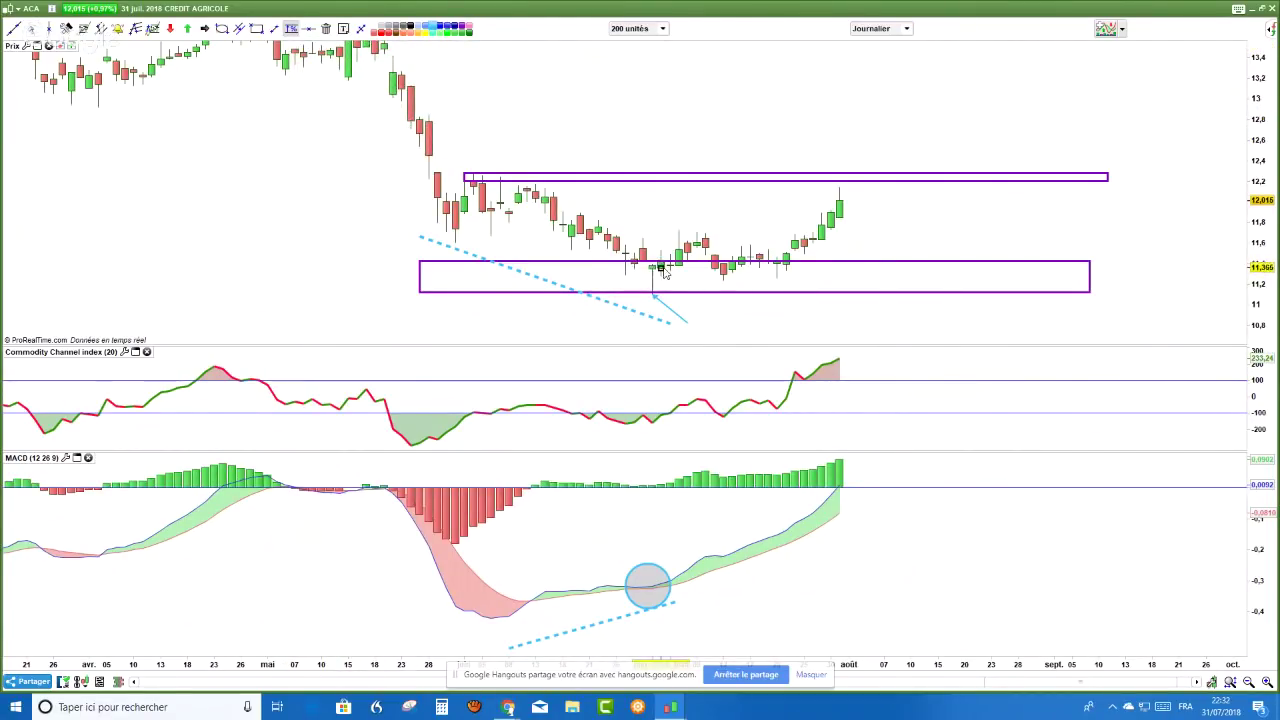
click(361, 29)
click(463, 178)
drag(463, 178, 437, 190)
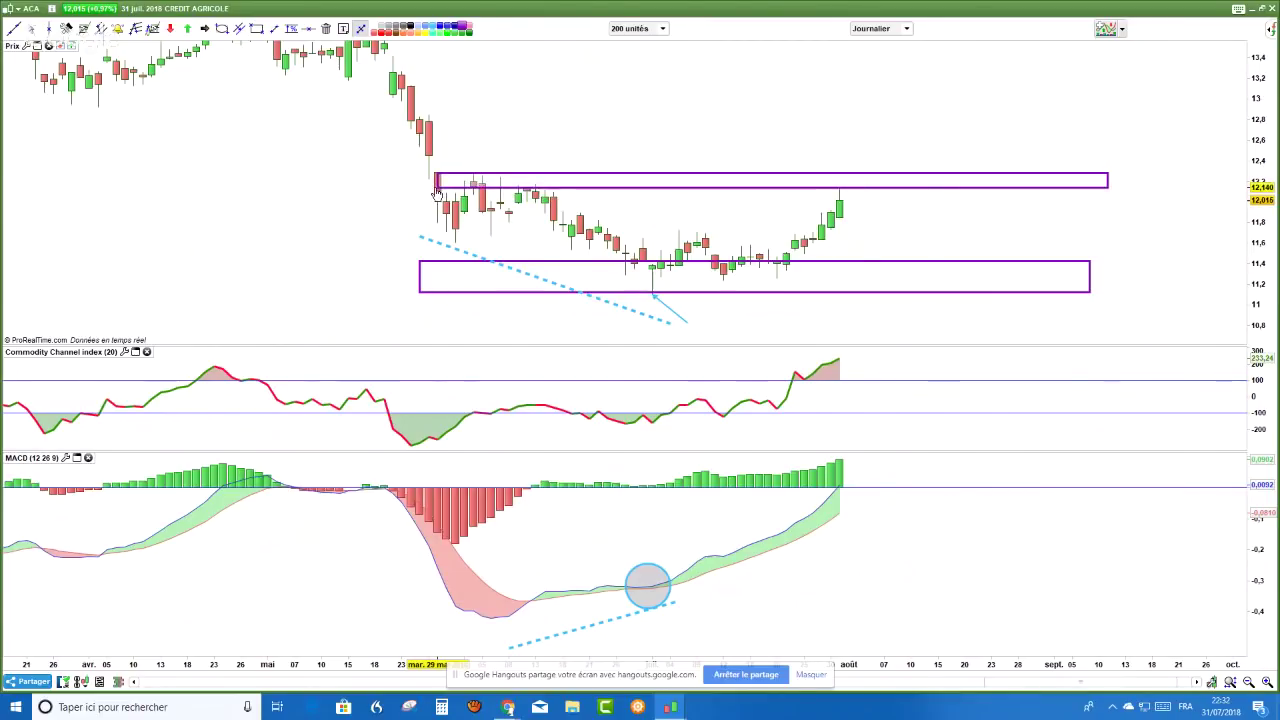
click(437, 170)
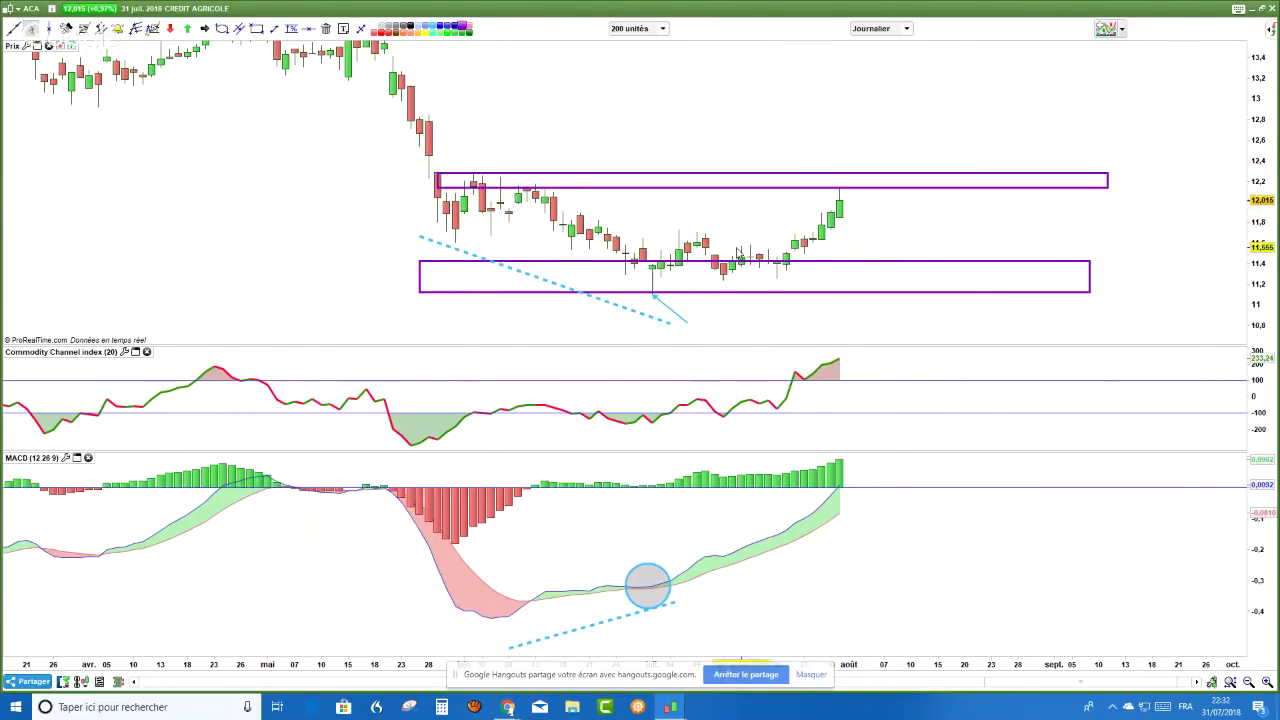
- Measure the price move from the support-zone low, then switch to the YouTube window
click(292, 29)
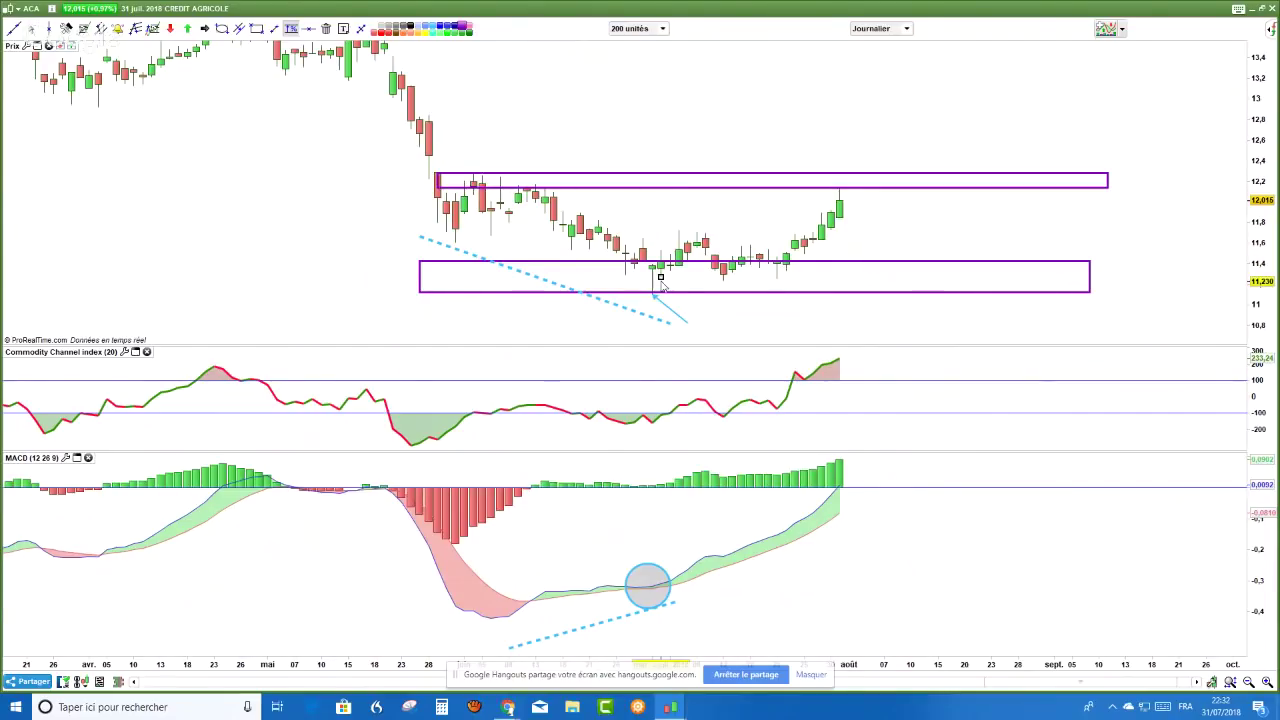
mouse_move(656, 266)
mouse_down()
mouse_move(760, 190)
mouse_move(718, 252)
mouse_move(660, 268)
mouse_move(662, 307)
mouse_up()
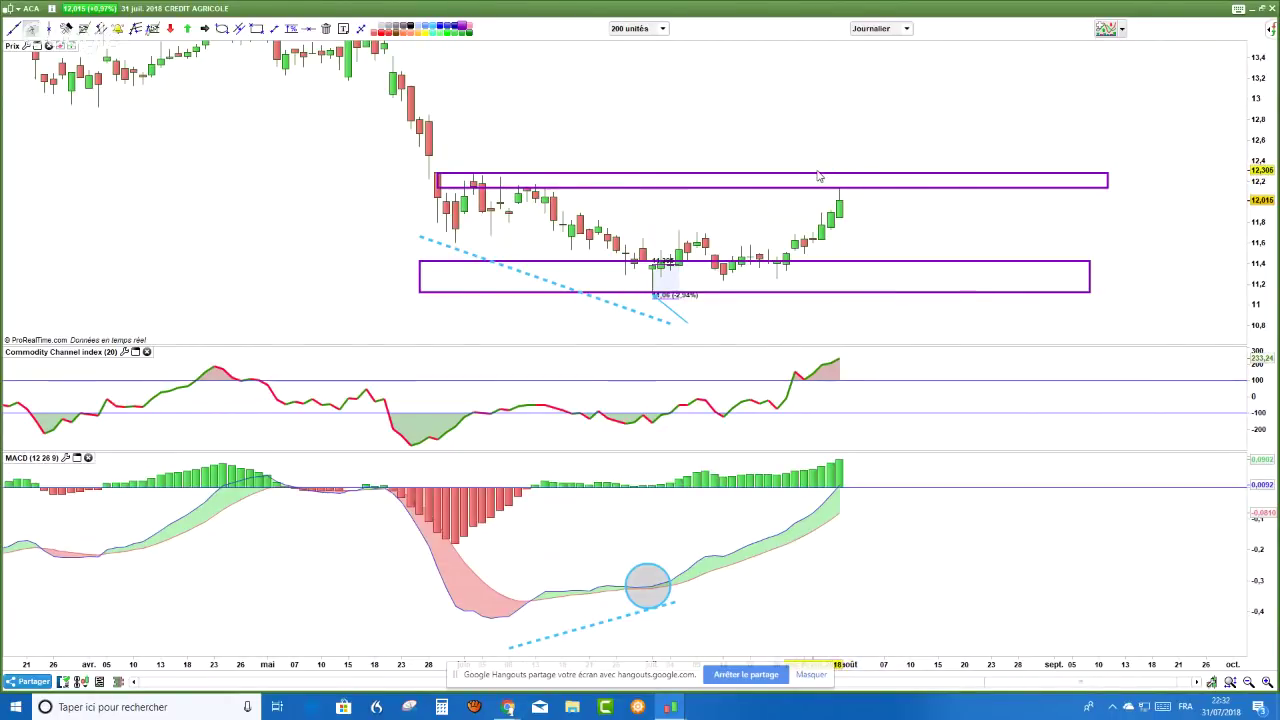
key(alt+Tab)
key(alt+Tab)
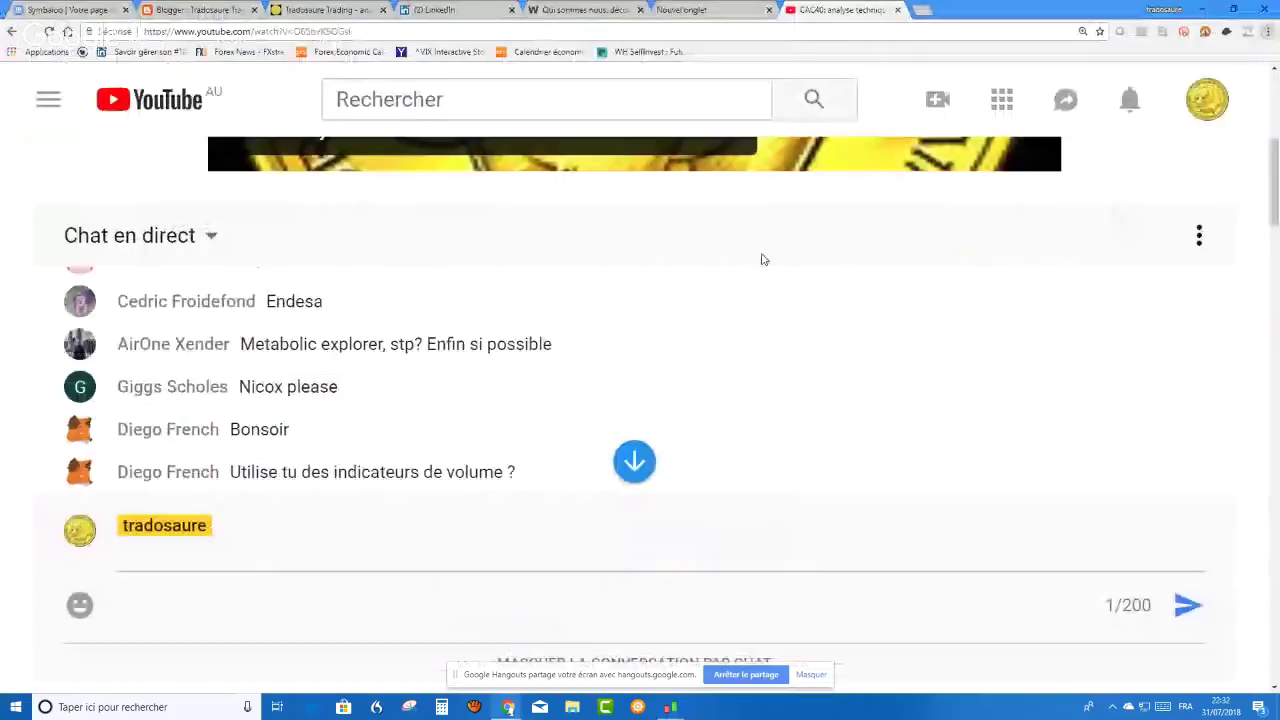
scroll(554, 334, up, 3)
scroll(548, 328, down, 3)
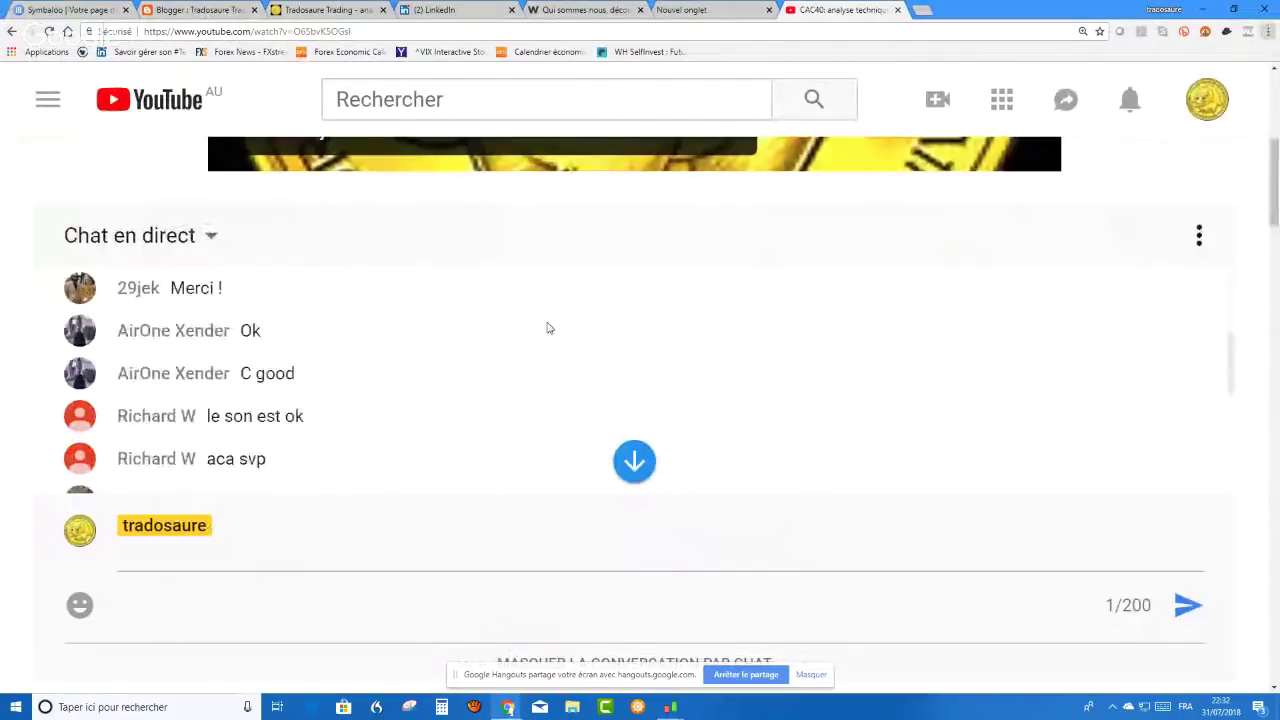
scroll(548, 328, up, 3)
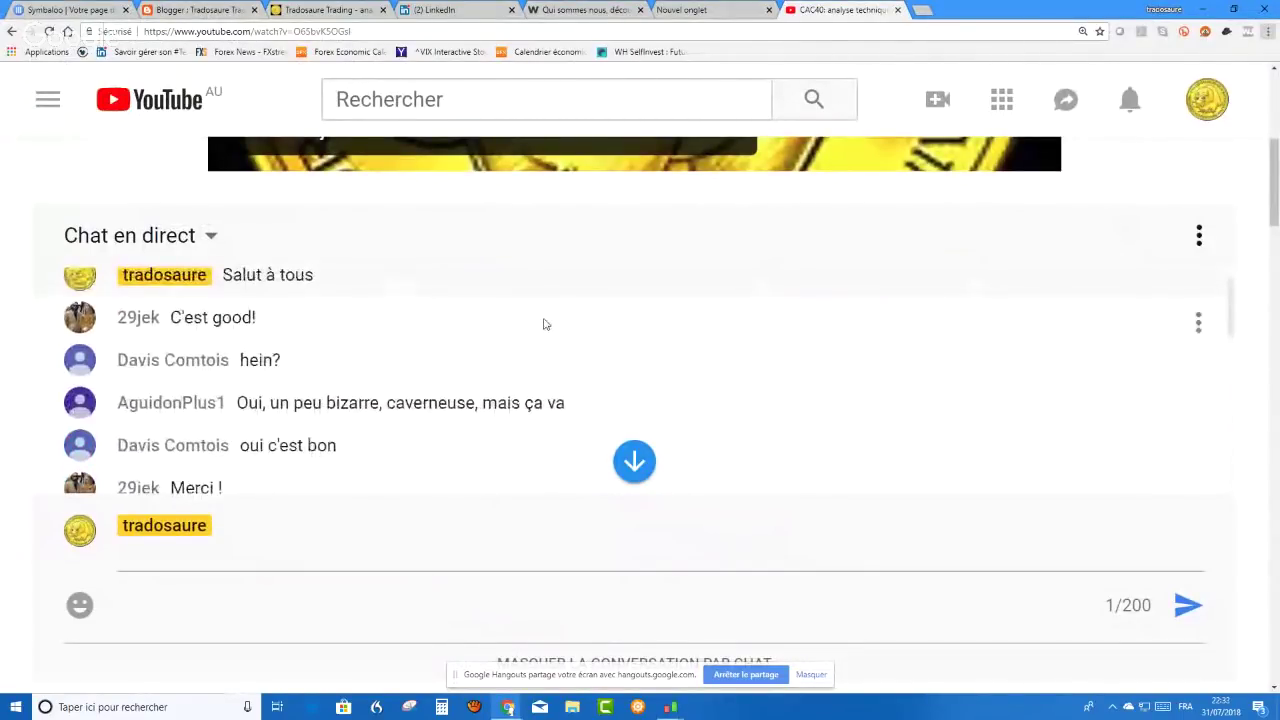
scroll(542, 322, down, 4)
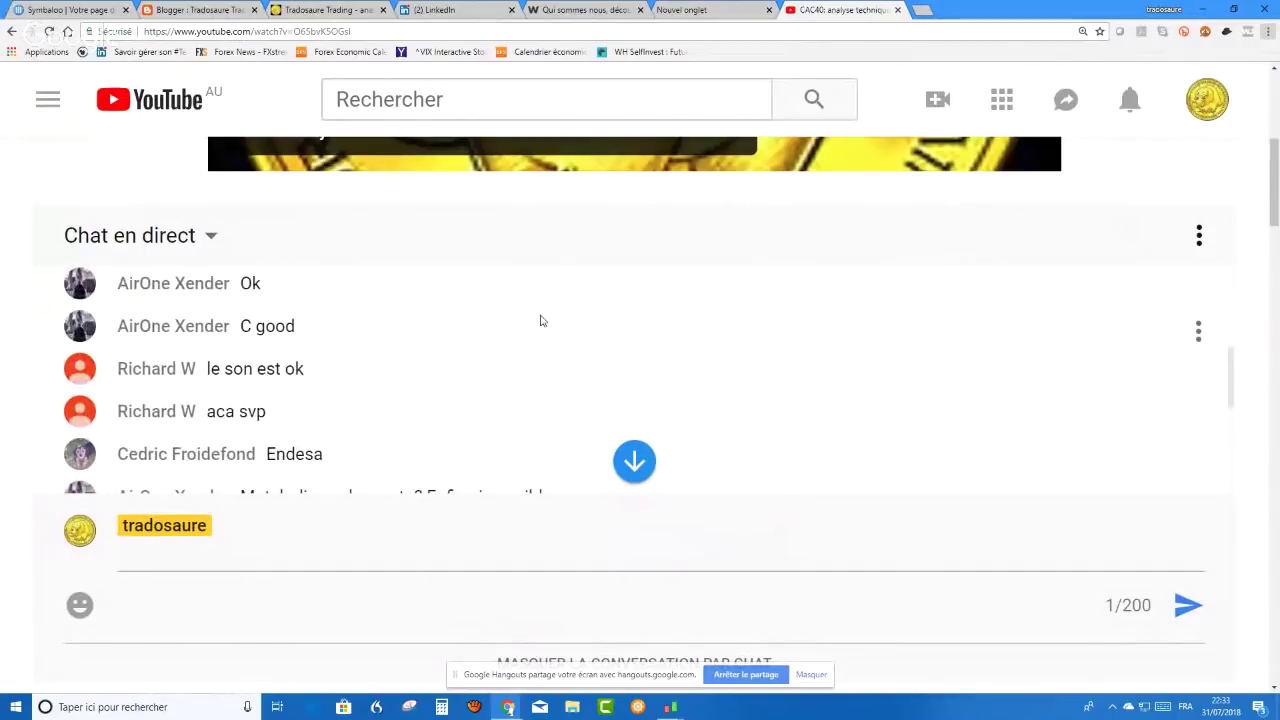
scroll(541, 320, down, 1)
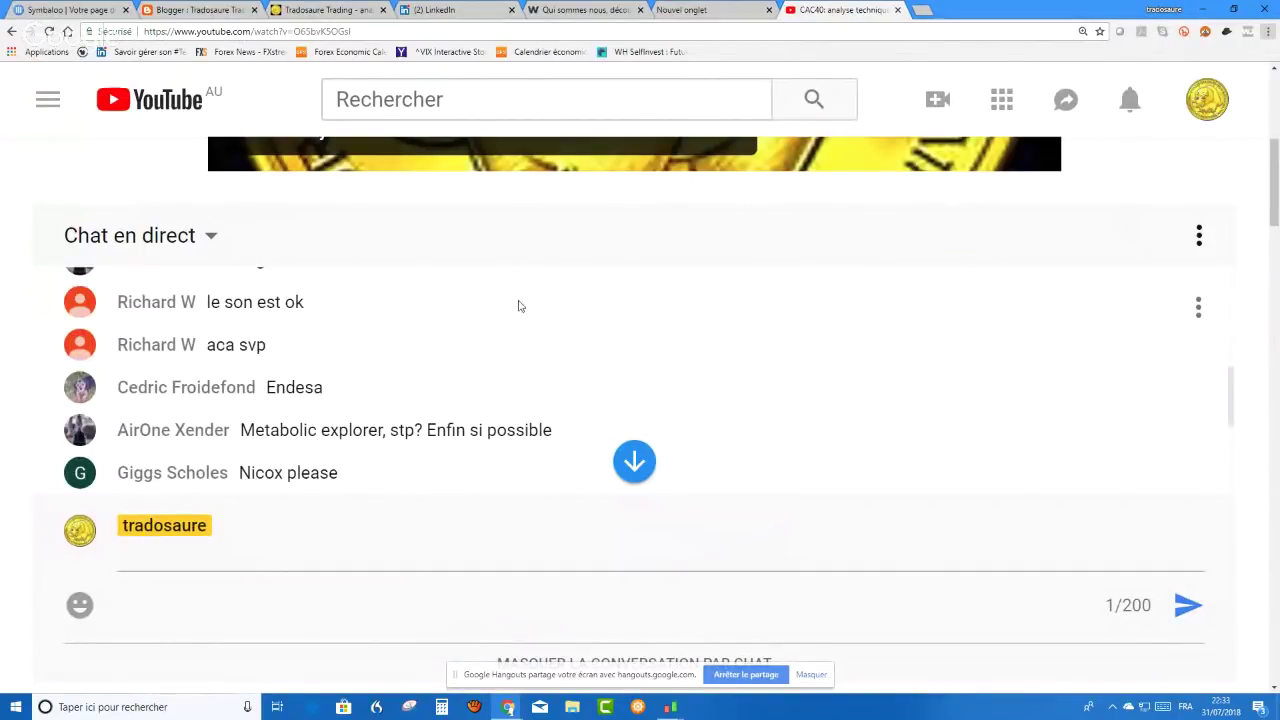
scroll(440, 375, down, 5)
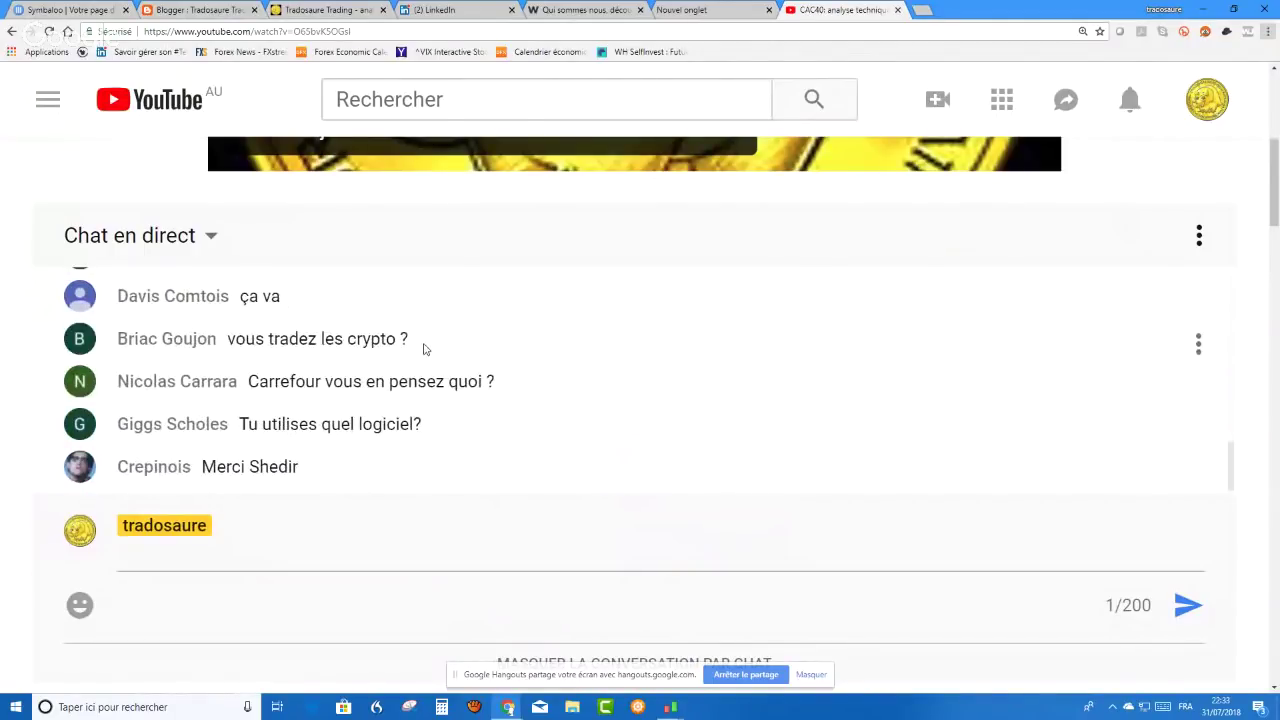
scroll(424, 349, up, 6)
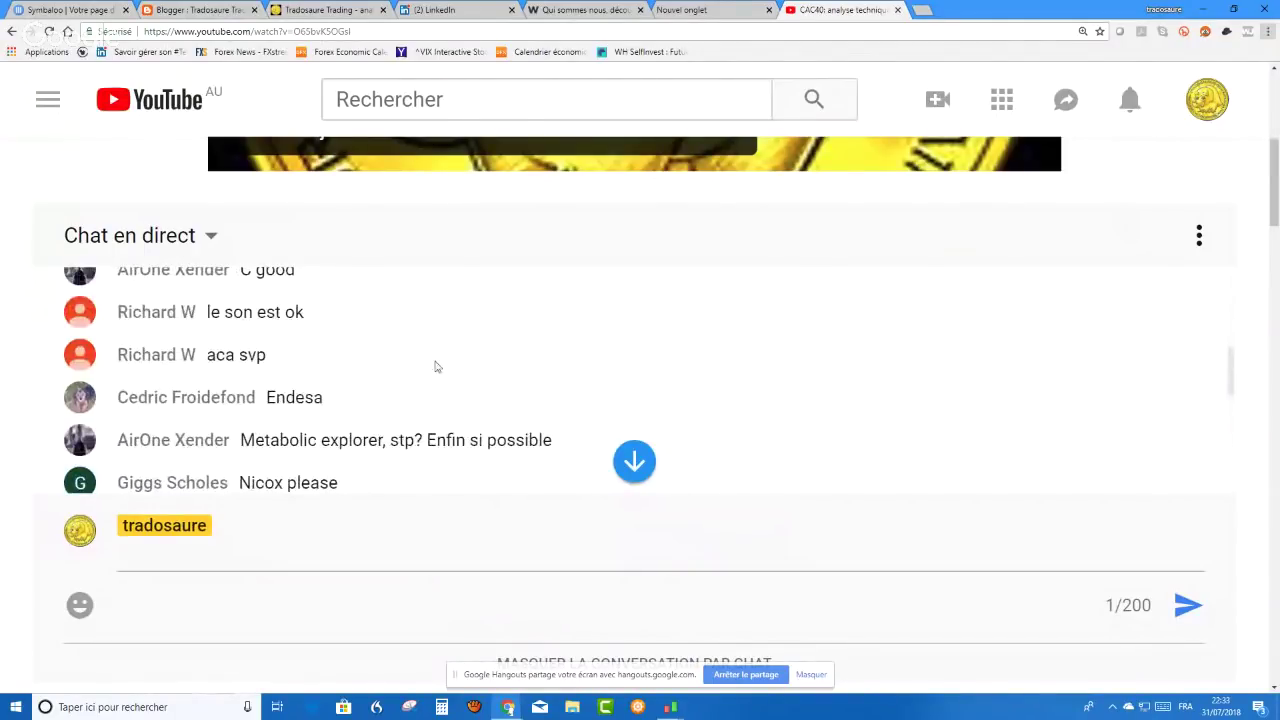
mouse_move(670, 707)
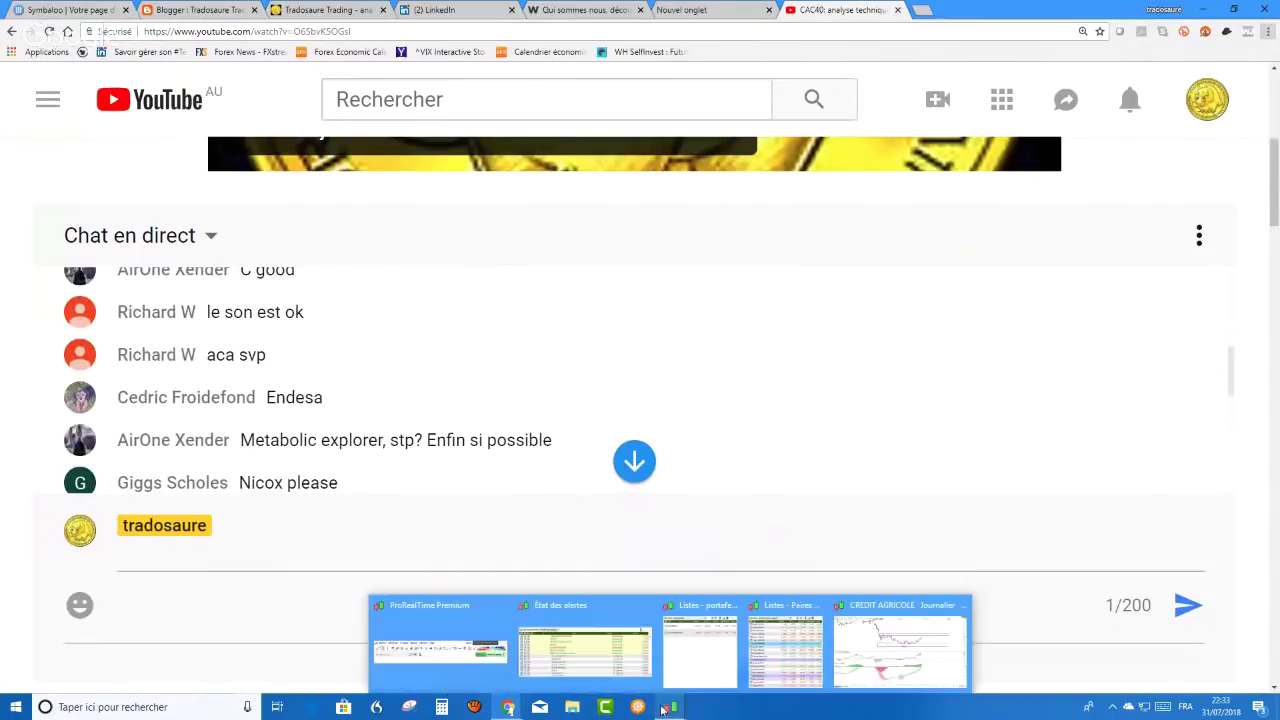
- Load the ENDESA chart and delete all its drawn objects
click(493, 668)
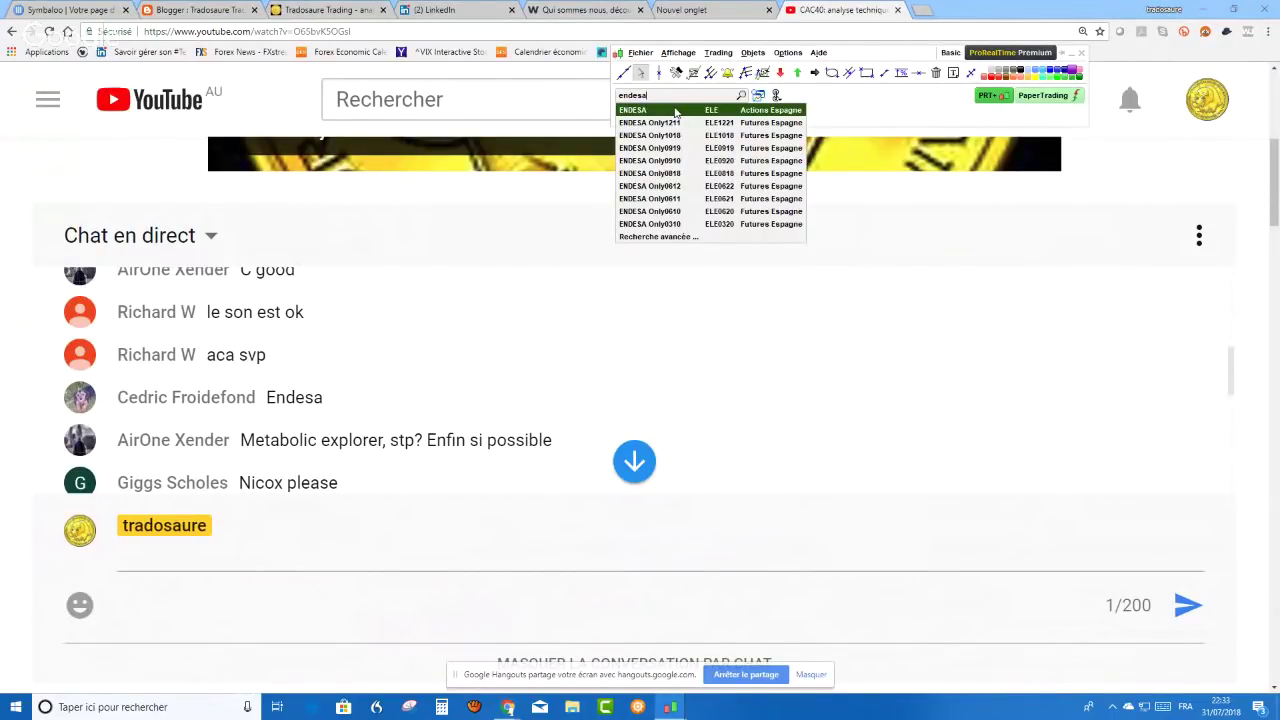
click(675, 112)
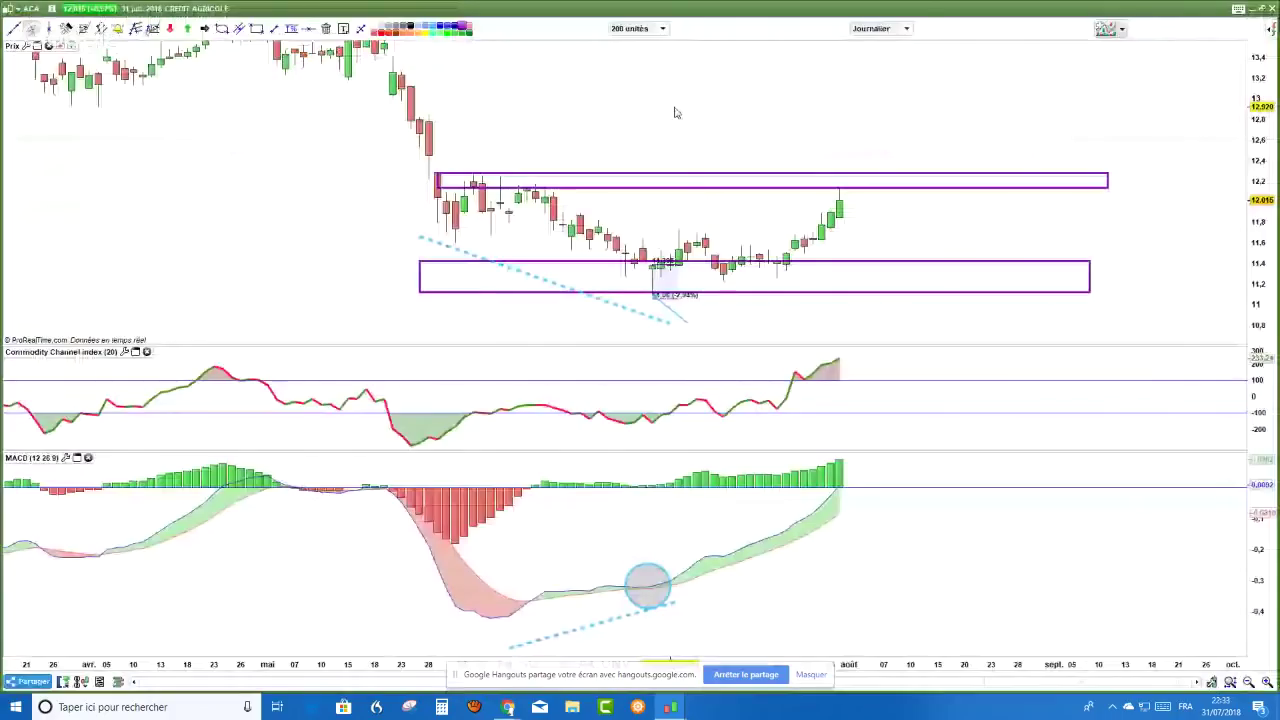
right_click(793, 146)
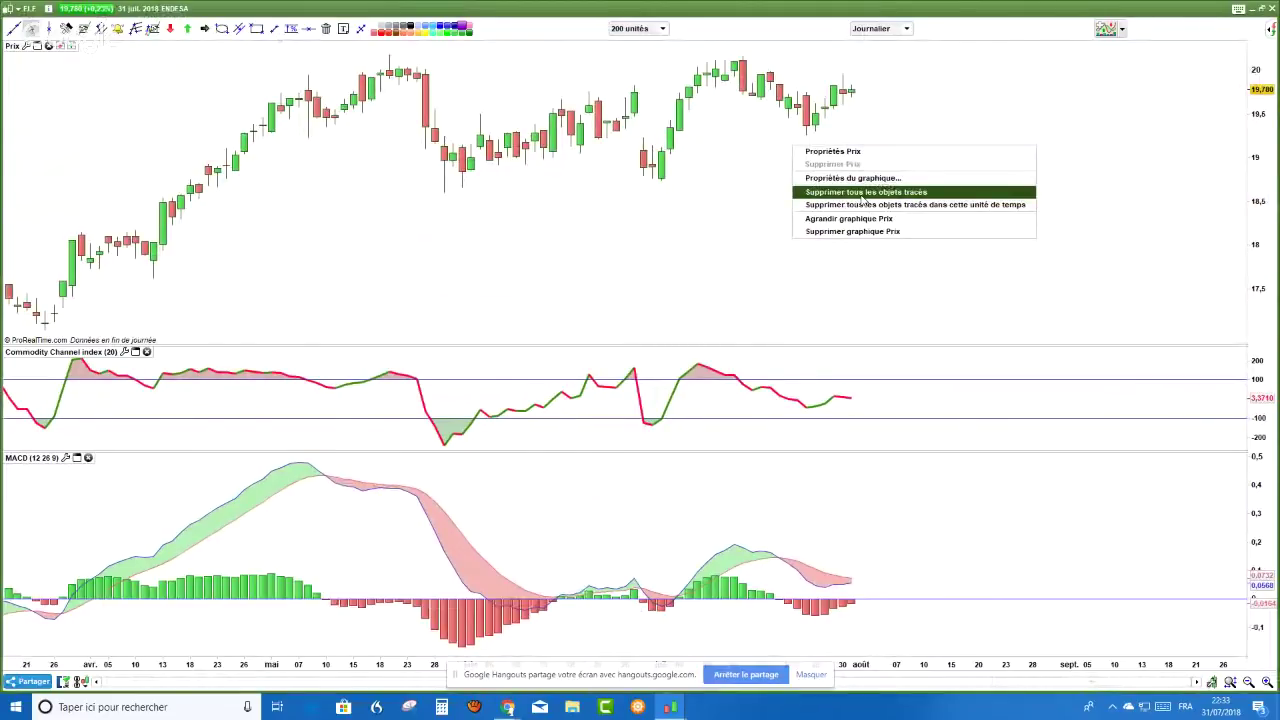
click(862, 192)
click(711, 214)
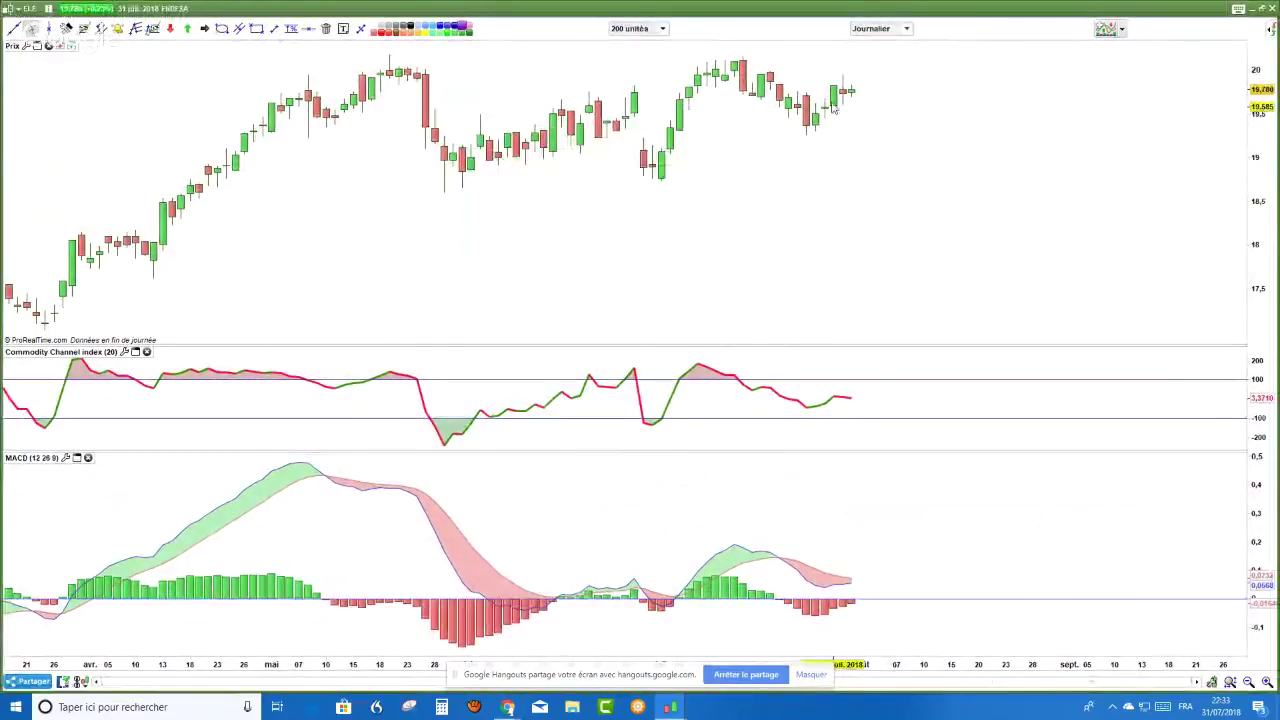
click(906, 28)
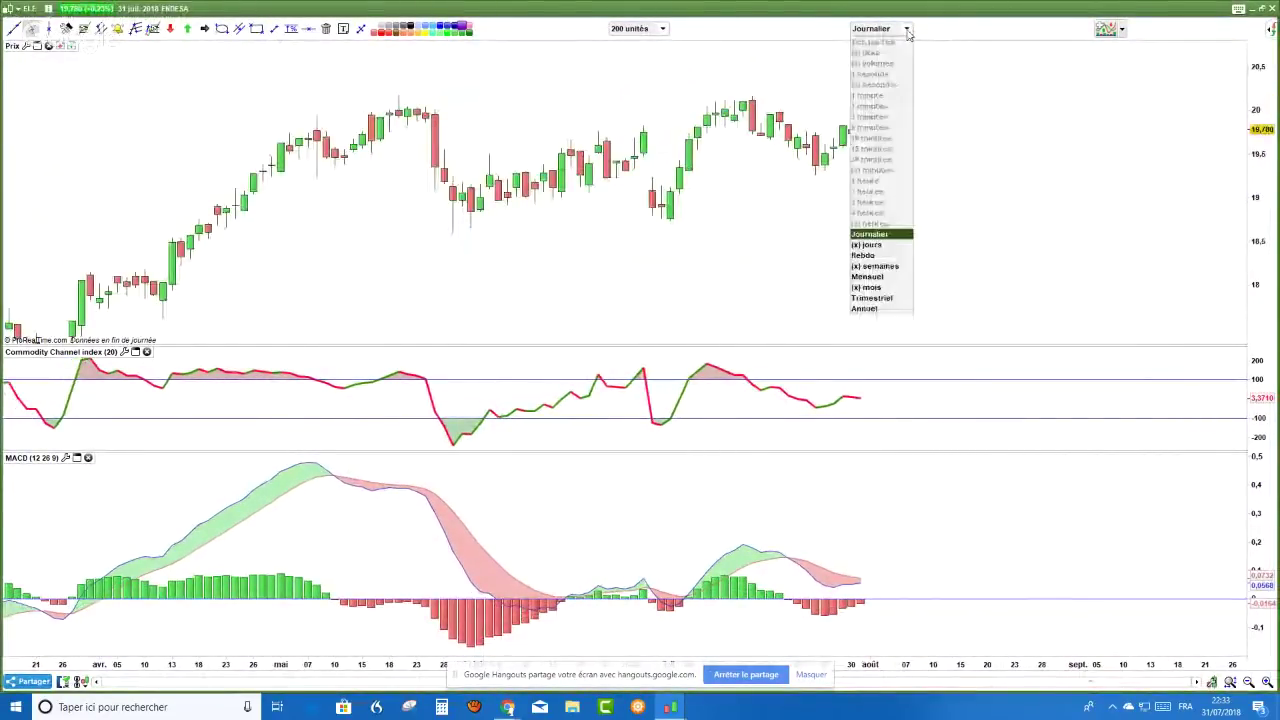
- Switch Endesa to weekly candles and resize the price, CCI and MACD panels
click(868, 256)
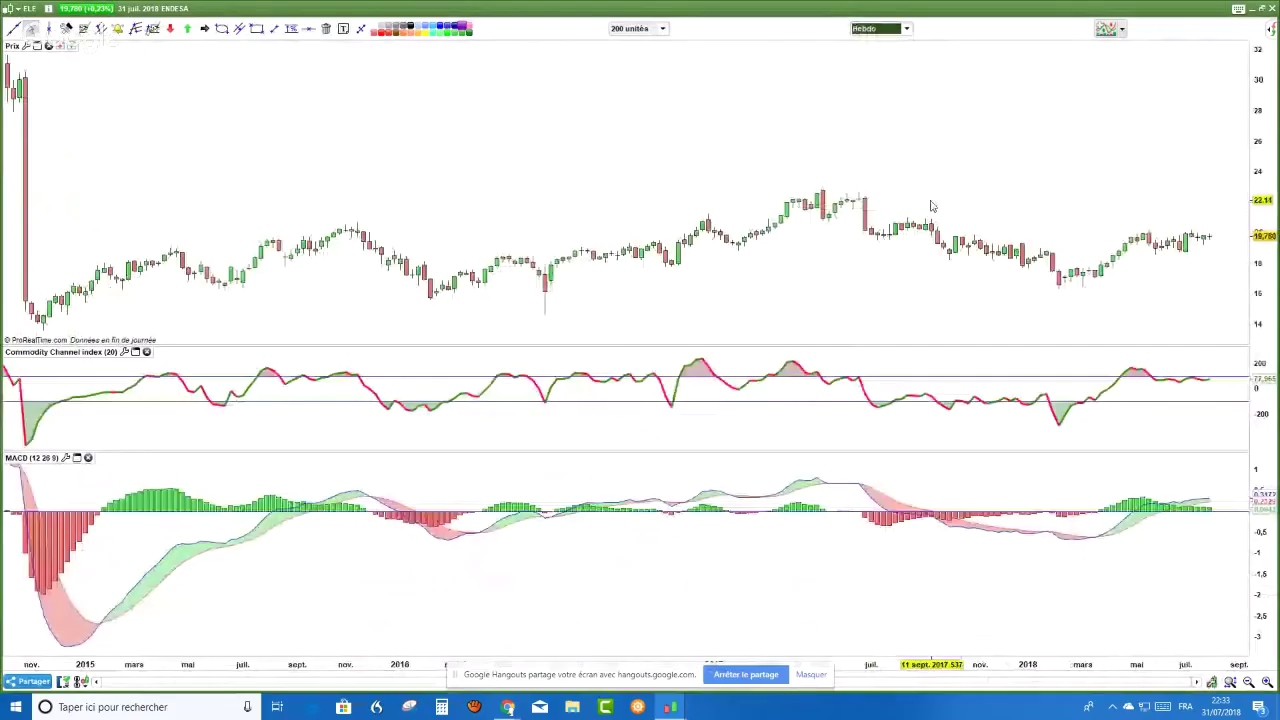
drag(930, 206, 775, 230)
scroll(776, 230, down, 1)
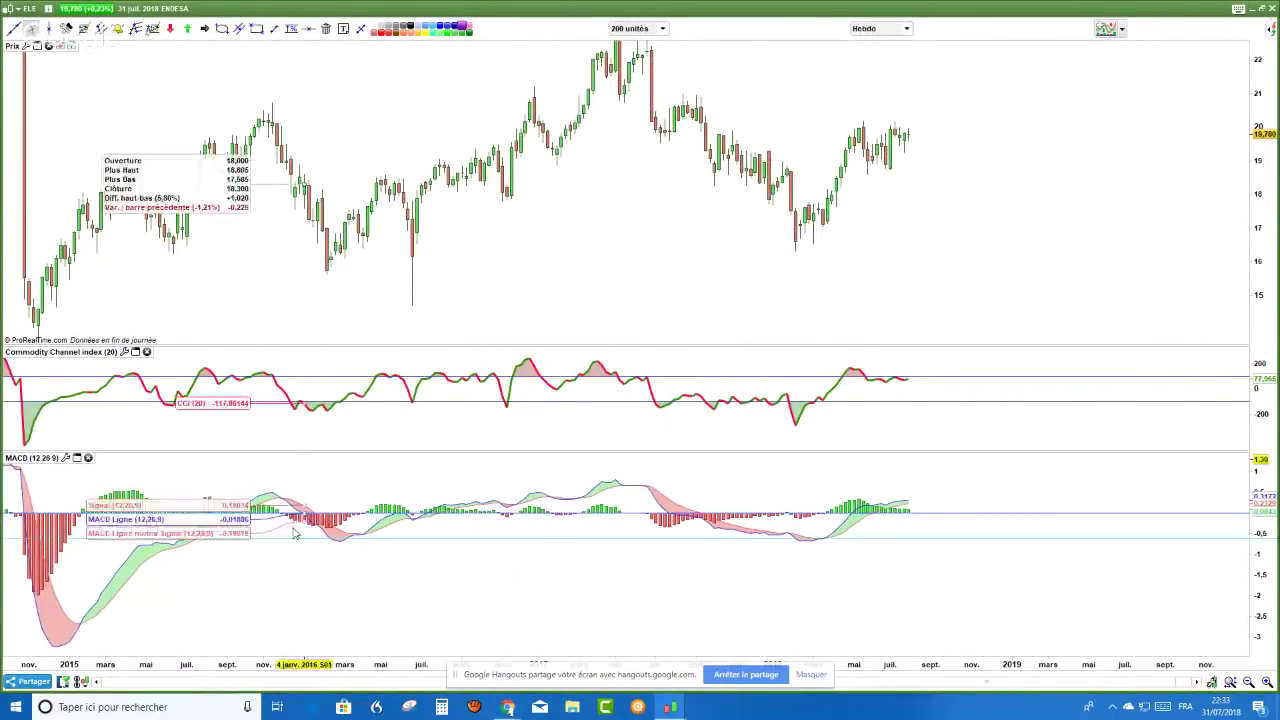
drag(295, 533, 300, 540)
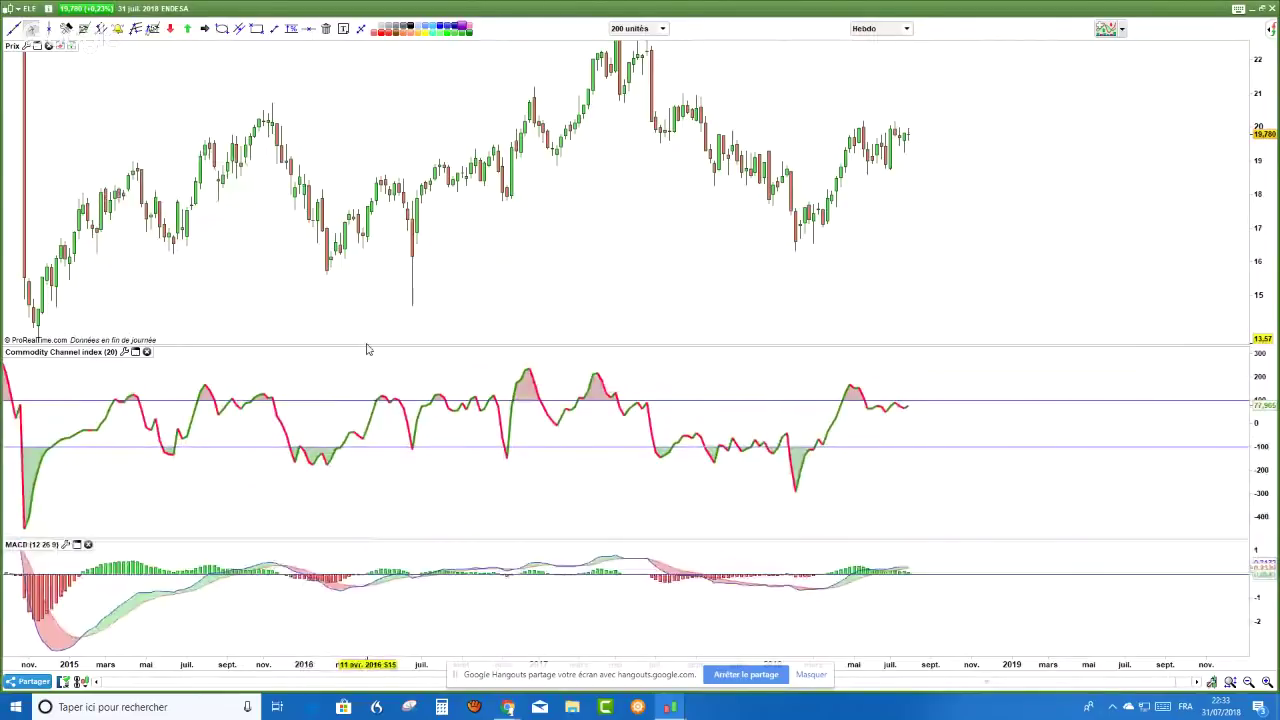
drag(365, 407, 366, 407)
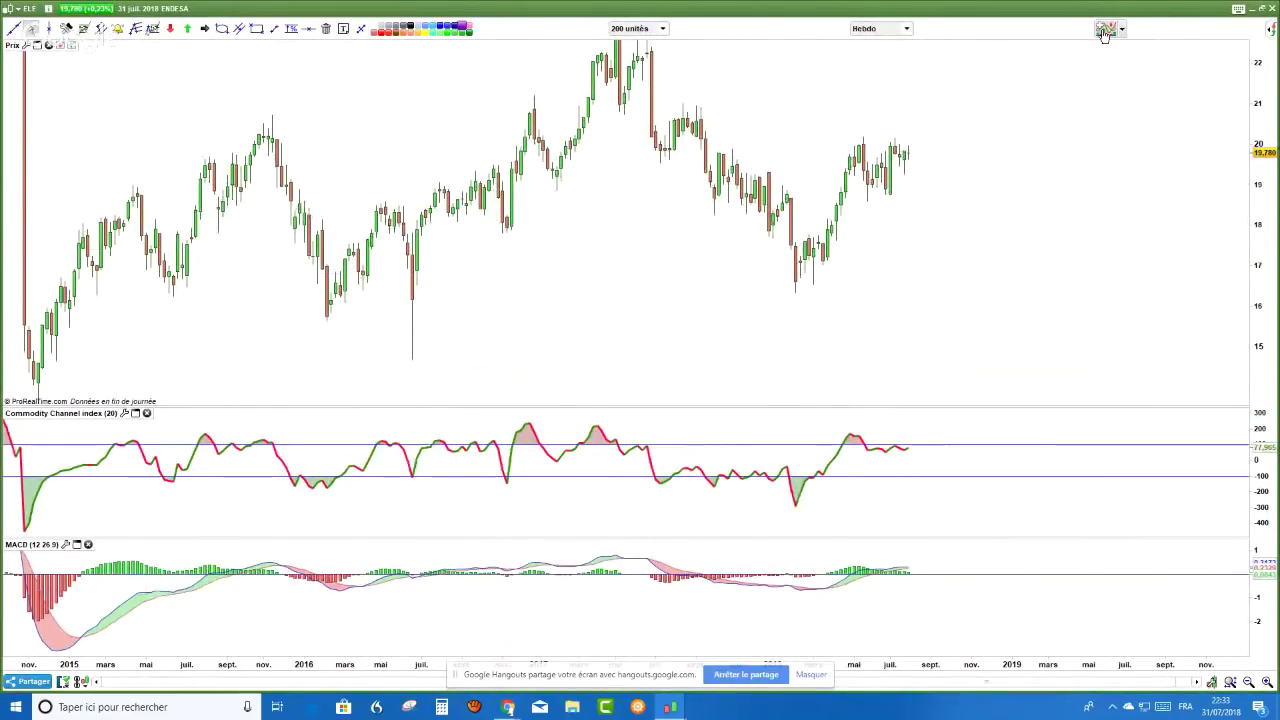
- Add the On Balance volume indicator panel to the chart
click(1104, 30)
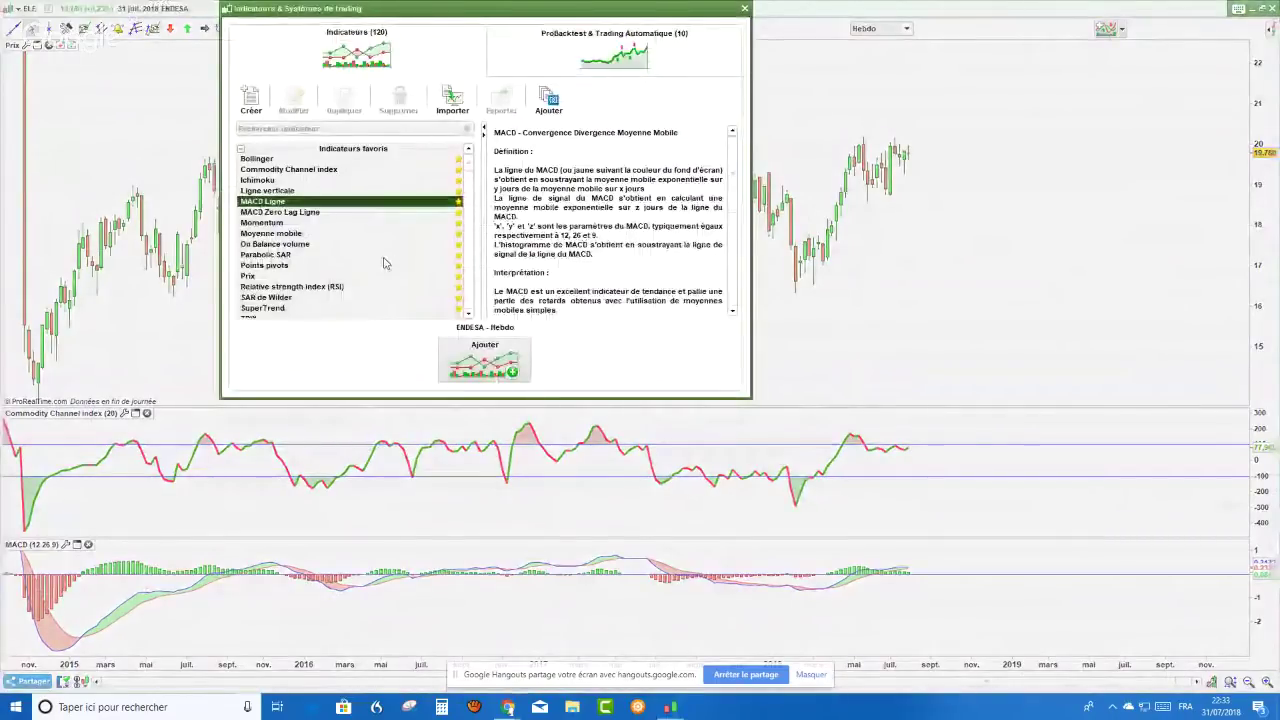
click(290, 244)
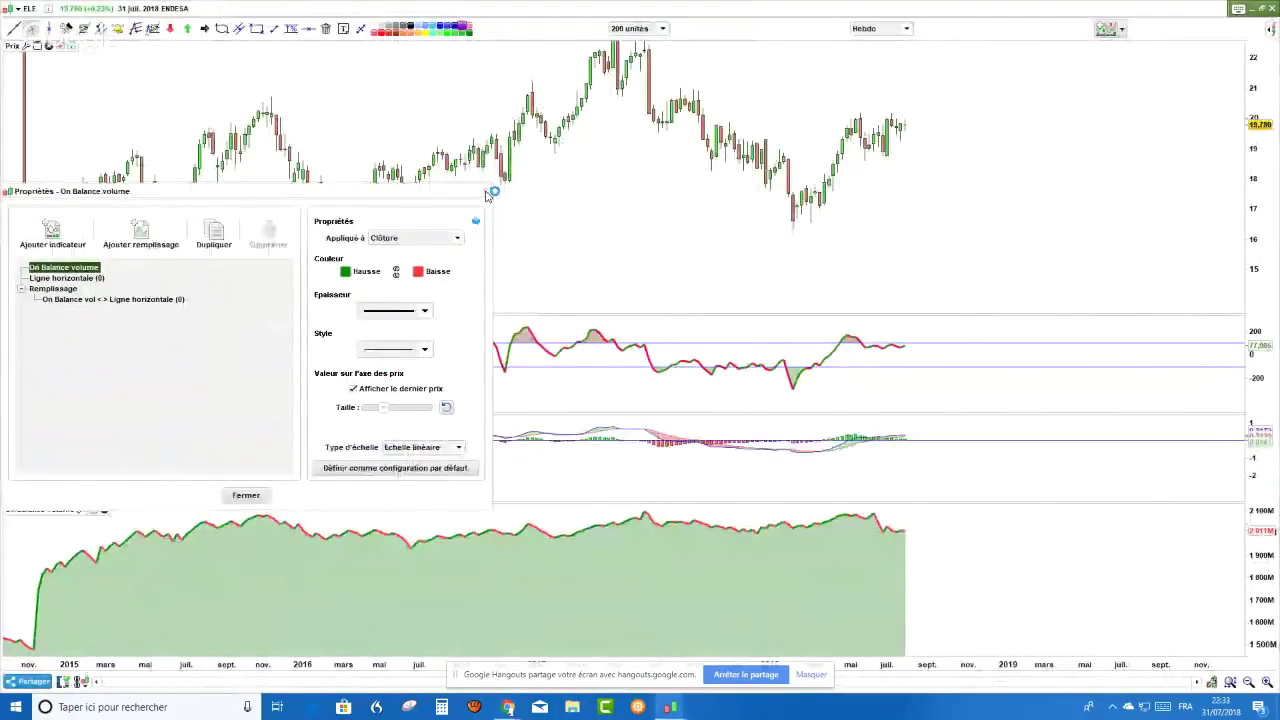
click(488, 193)
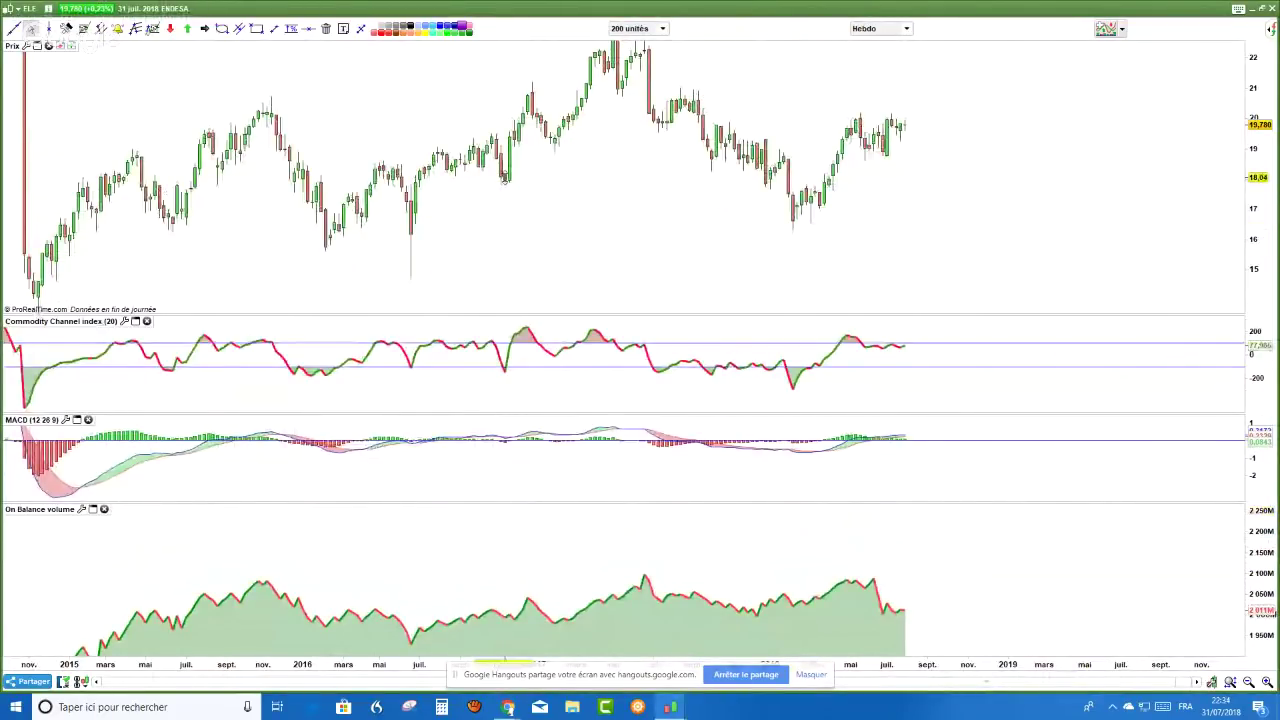
- Circle the weekly lows touching the support rectangle with an ellipse
scroll(507, 175, up, 2)
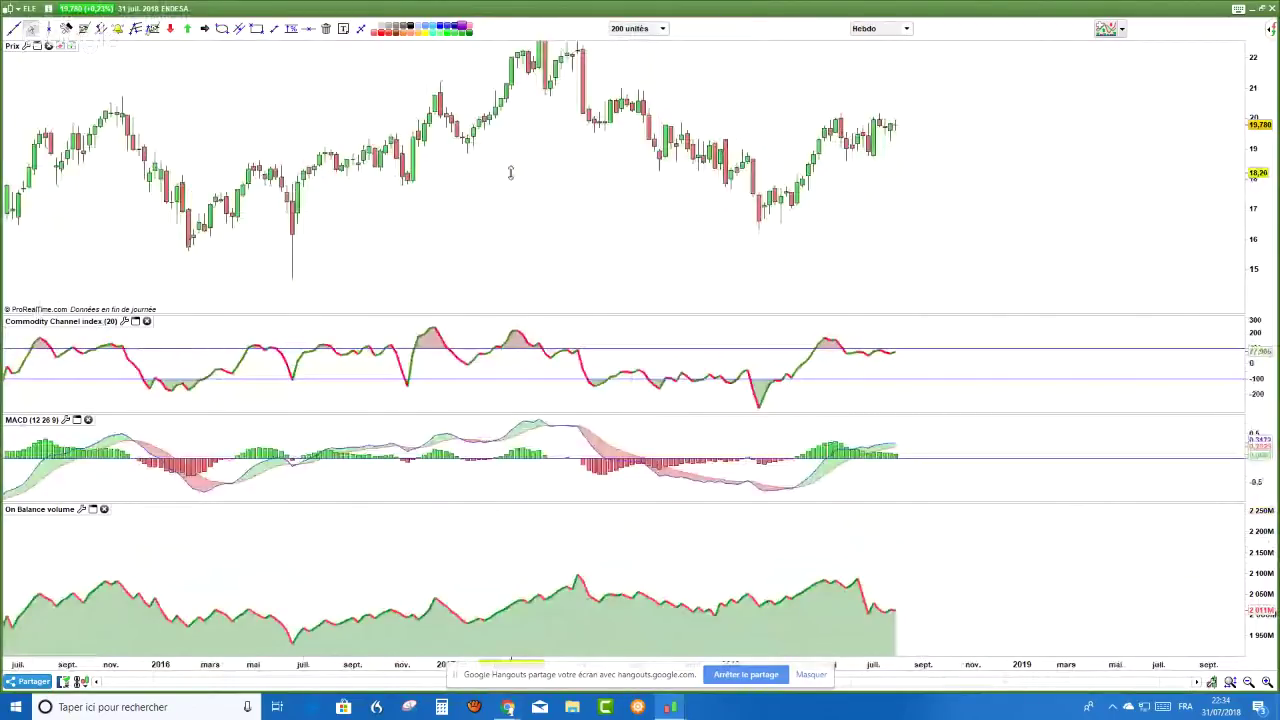
scroll(510, 172, down, 2)
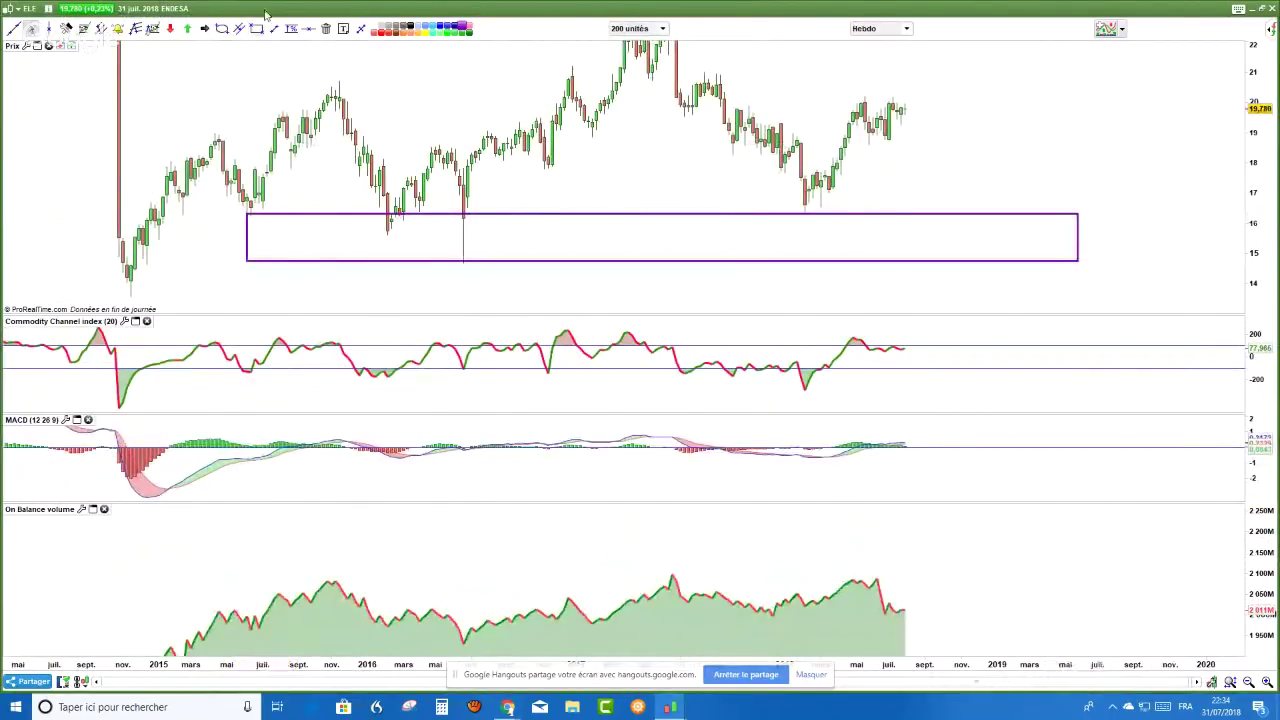
mouse_move(227, 198)
mouse_down()
mouse_move(279, 234)
mouse_move(386, 199)
mouse_move(420, 210)
mouse_up()
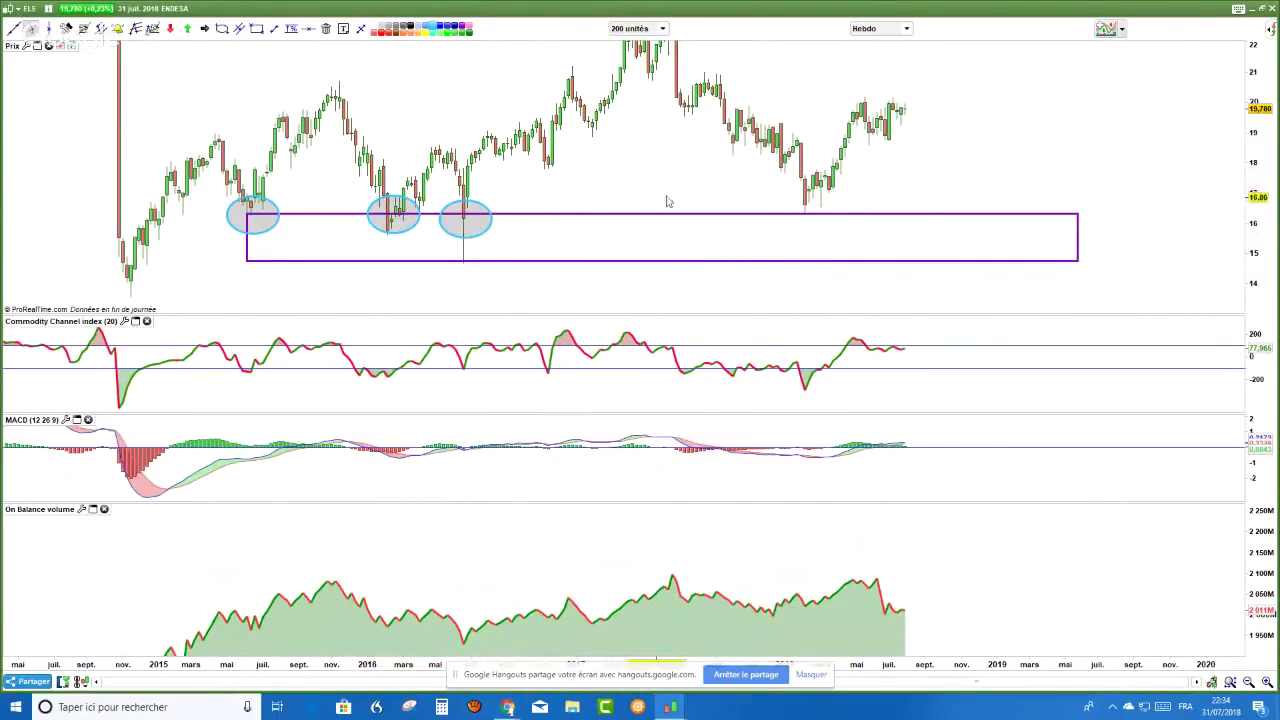
- Pan to 2018 and circle that low on the support zone too
drag(657, 160, 1275, 172)
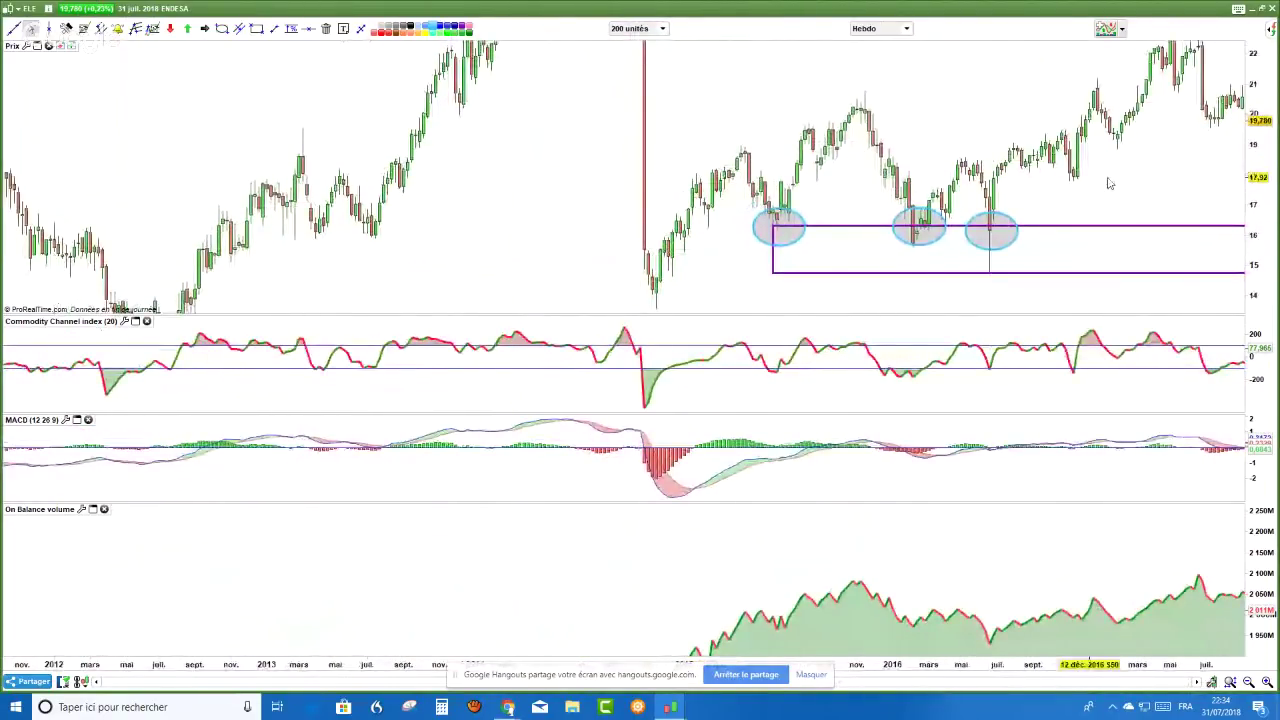
drag(1108, 183, 1013, 184)
scroll(1100, 200, down, 3)
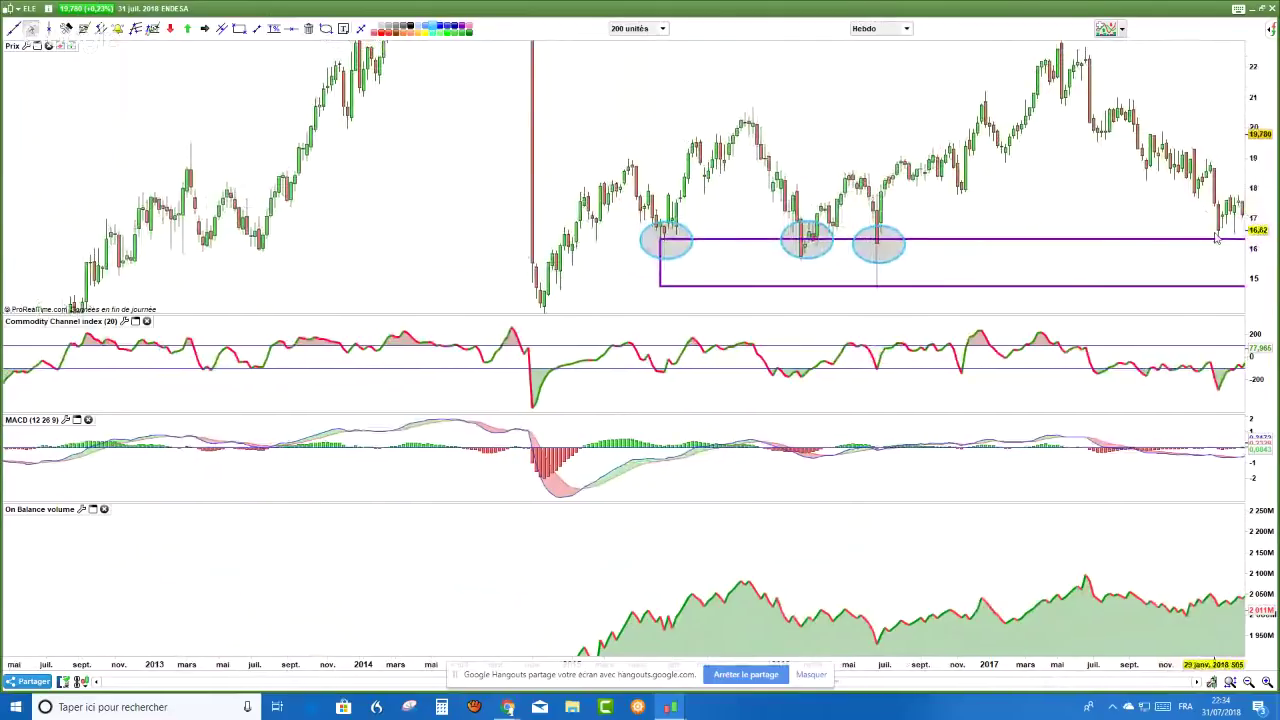
click(325, 28)
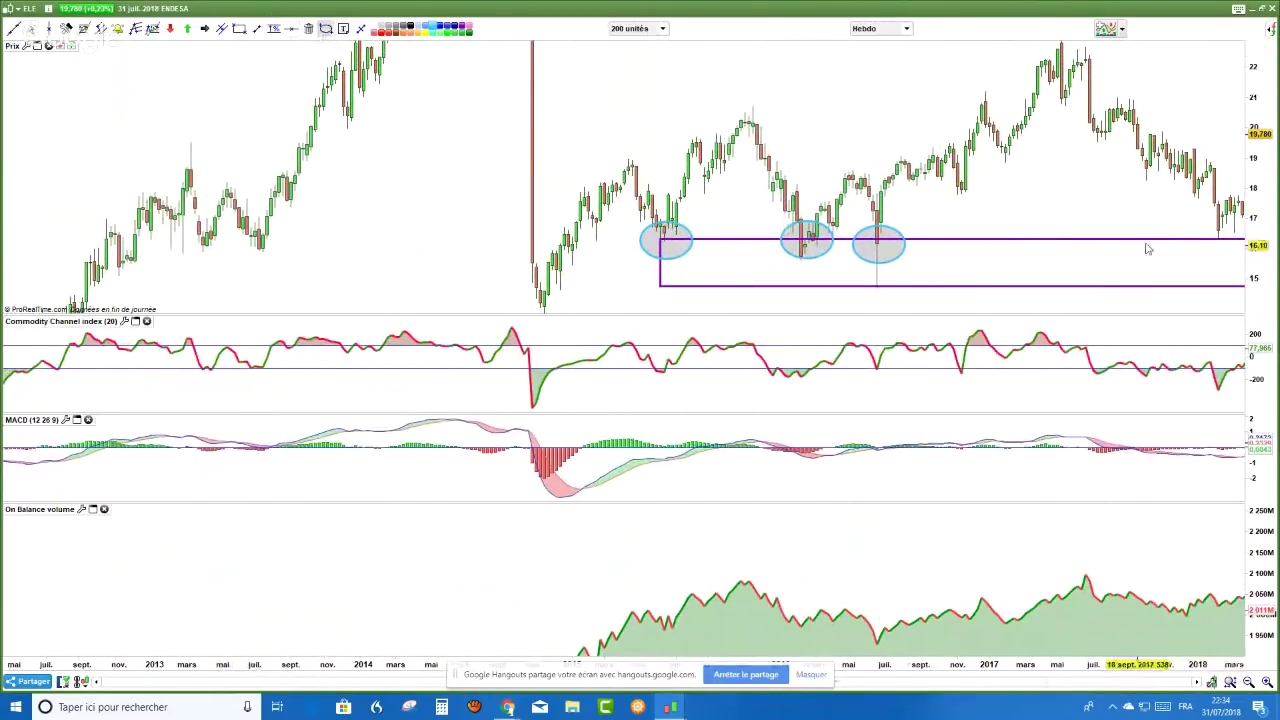
drag(1193, 213, 1237, 256)
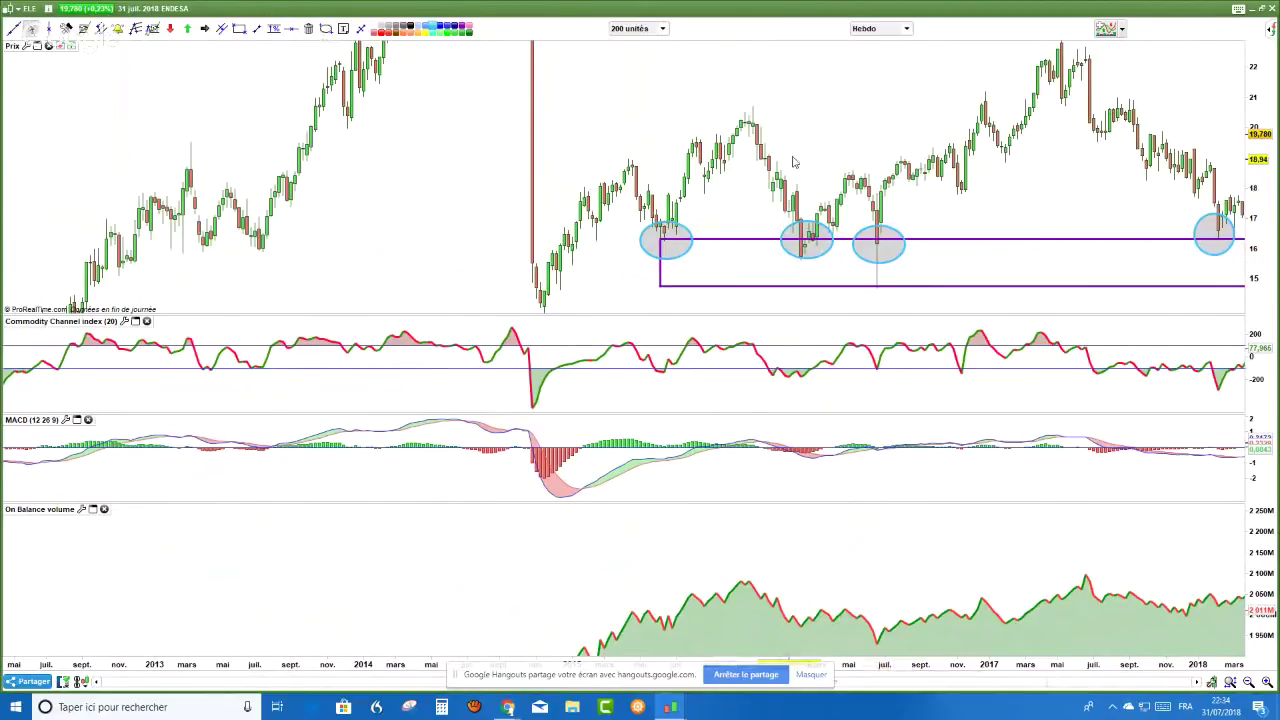
scroll(793, 162, up, 1)
scroll(793, 162, up, 1)
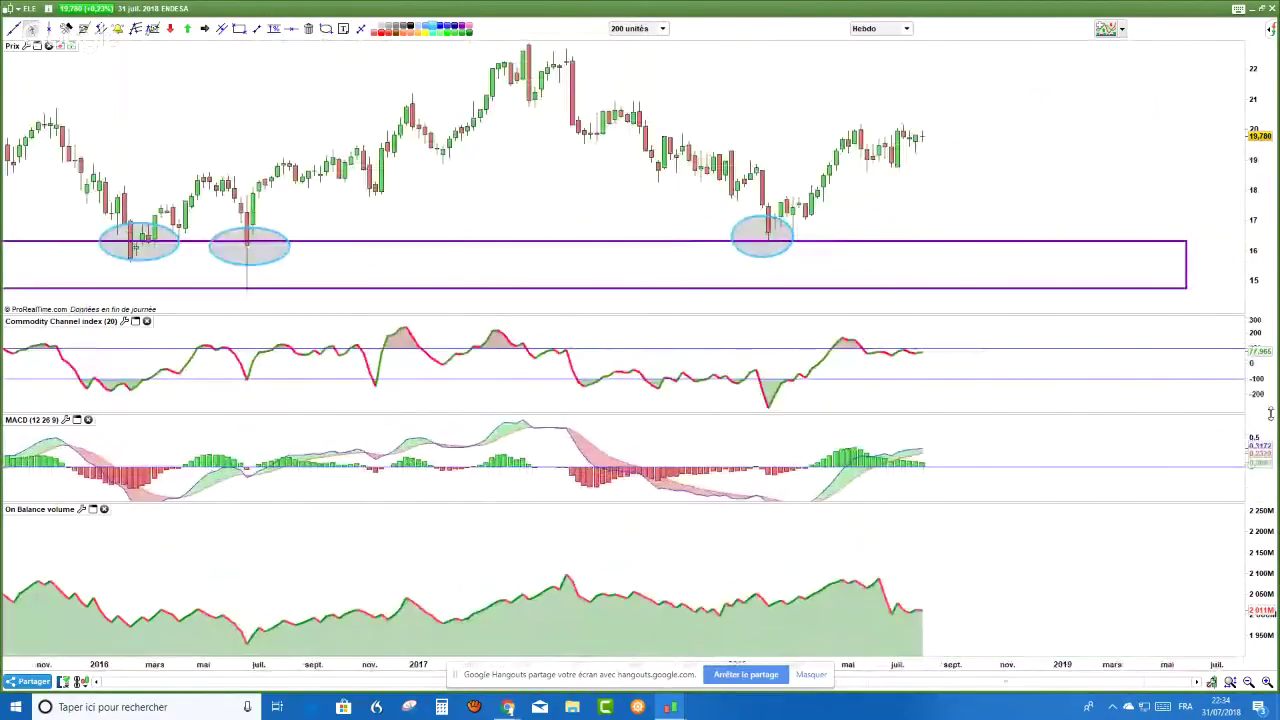
- Draw dashed trendlines along the falling 2017–2018 price and the MACD lows
key(Left)
key(Left)
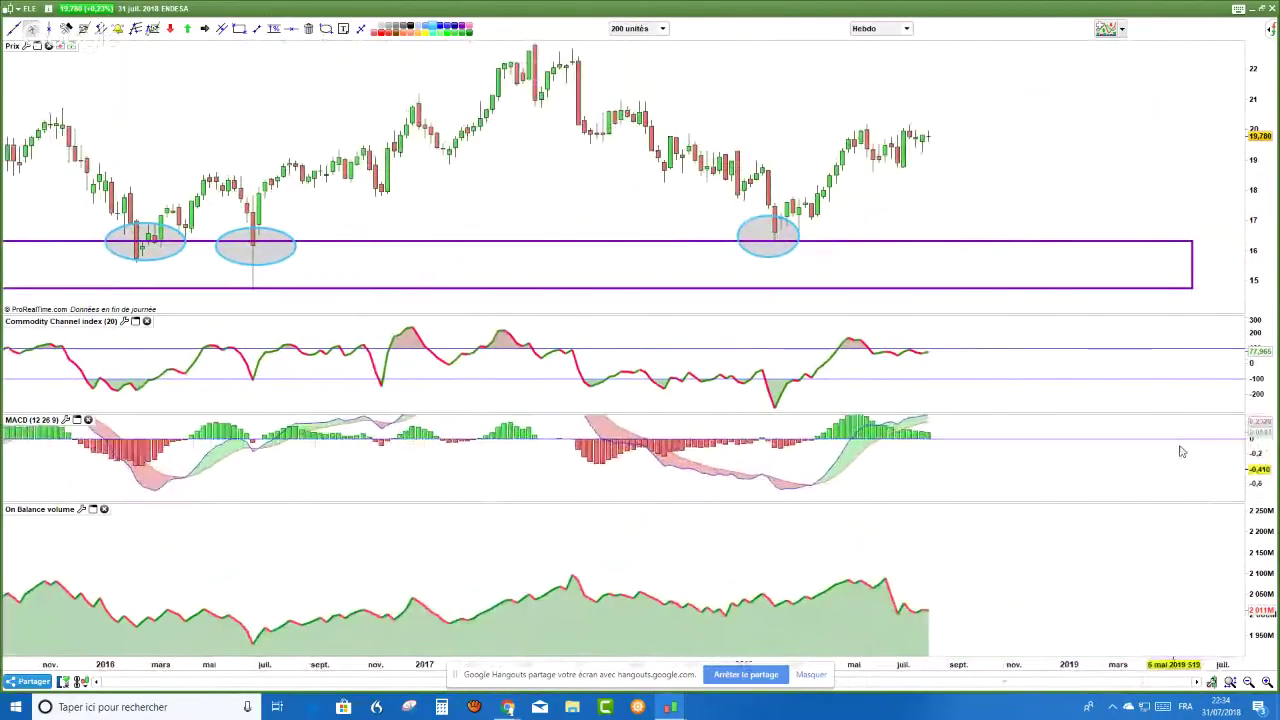
click(256, 29)
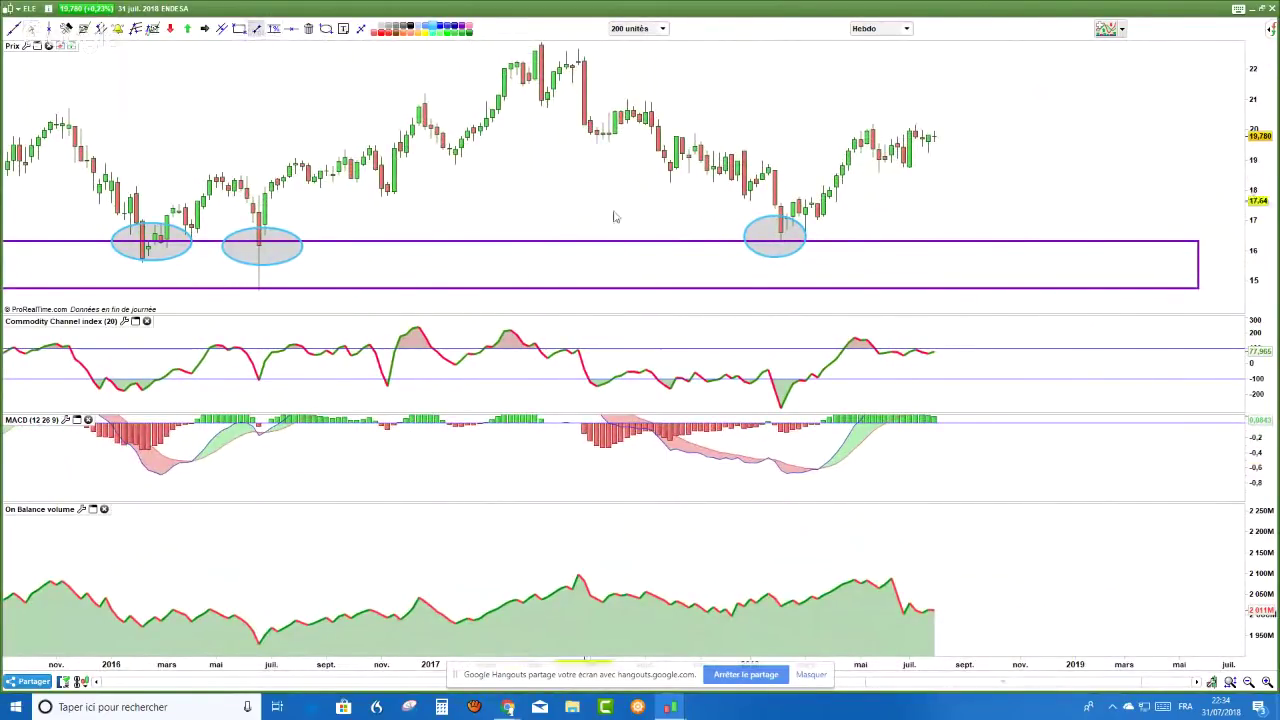
click(651, 203)
click(760, 265)
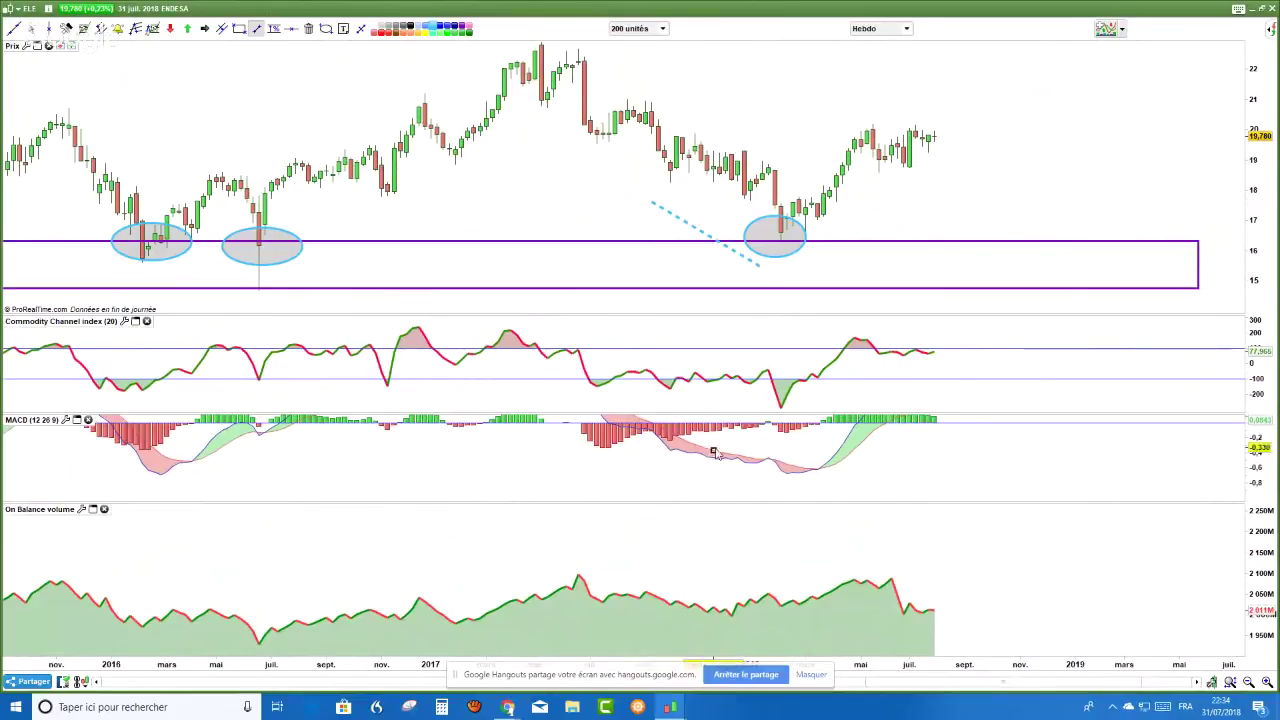
click(663, 469)
click(789, 490)
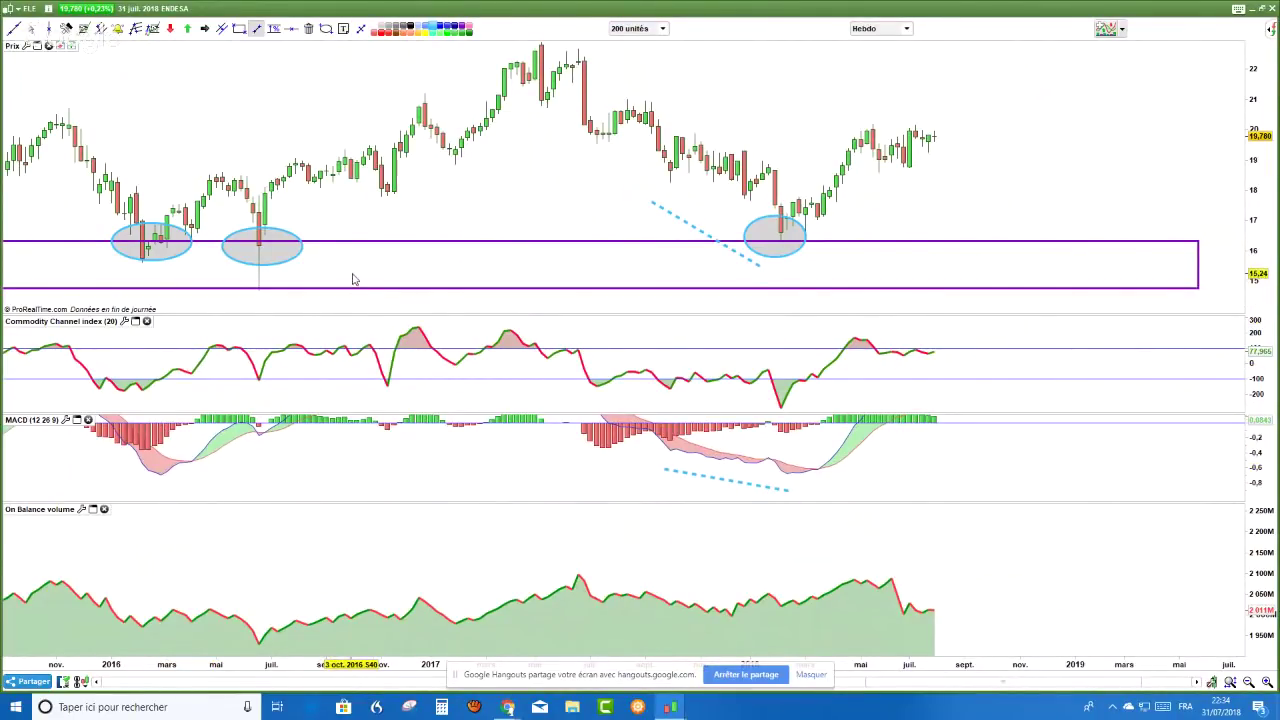
mouse_move(352, 279)
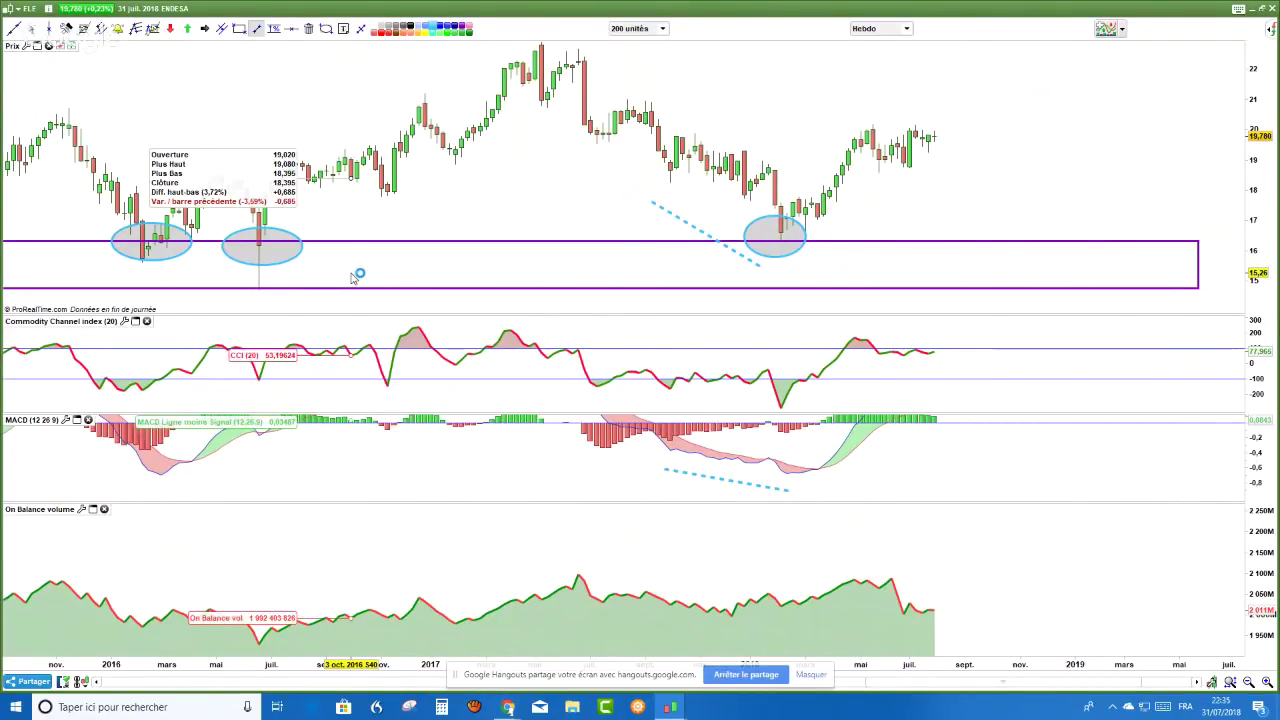
key(Escape)
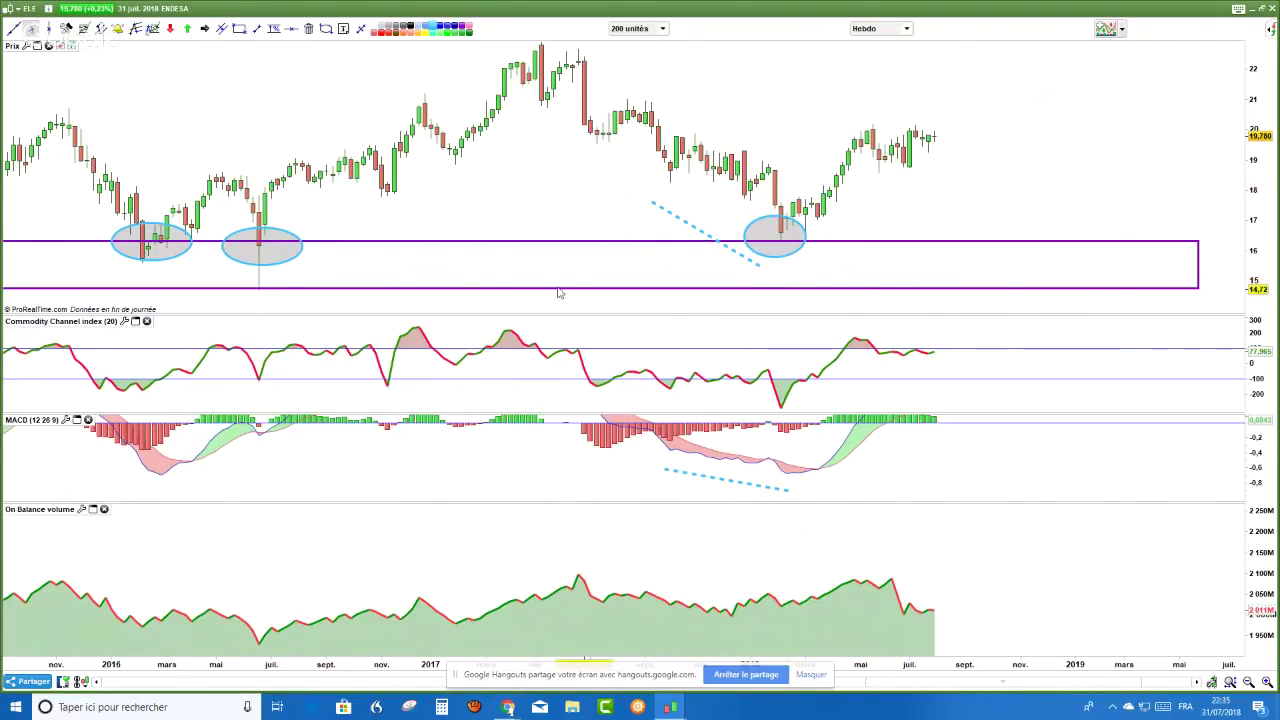
- Circle the MACD trough with an ellipse
click(324, 29)
drag(804, 462, 837, 489)
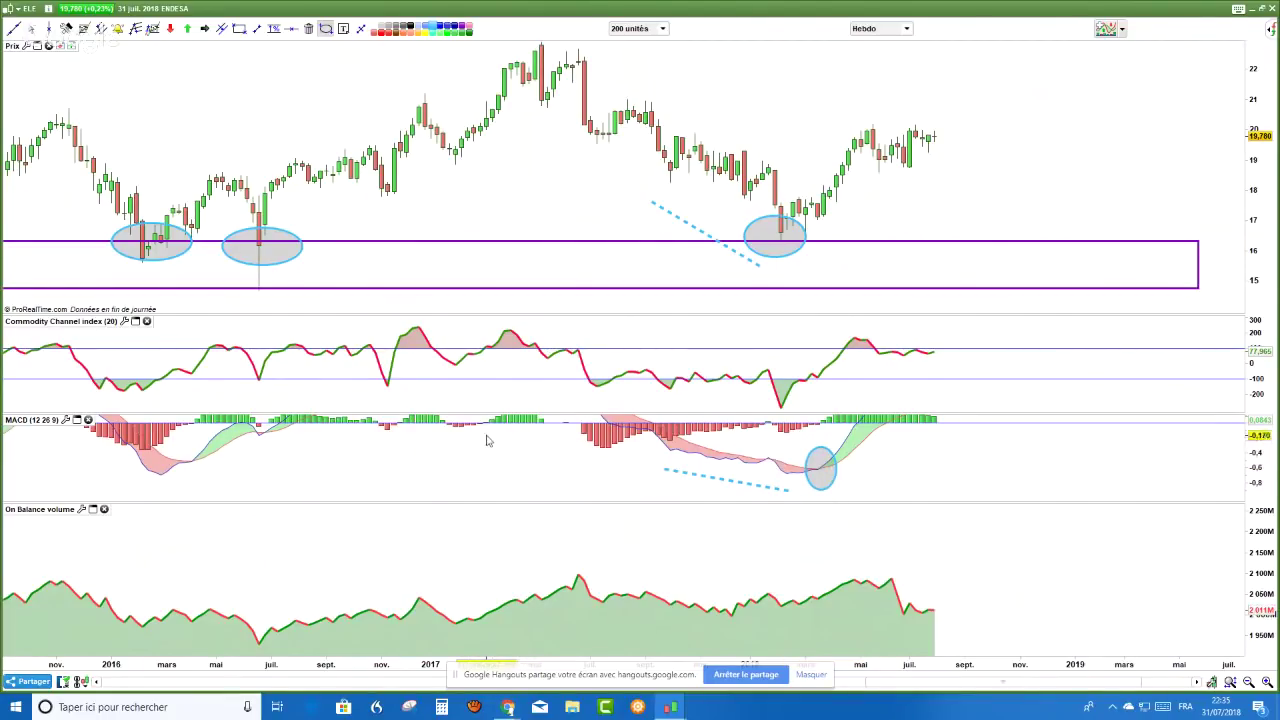
mouse_move(577, 348)
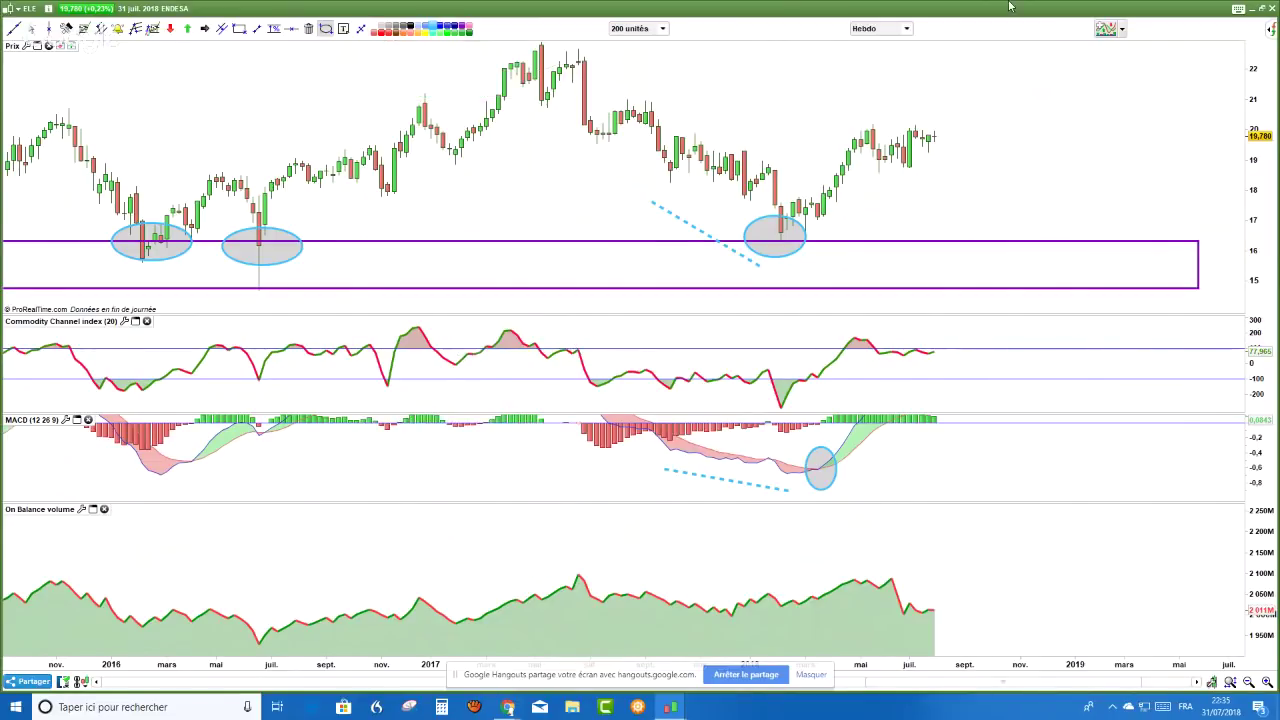
click(907, 29)
click(907, 29)
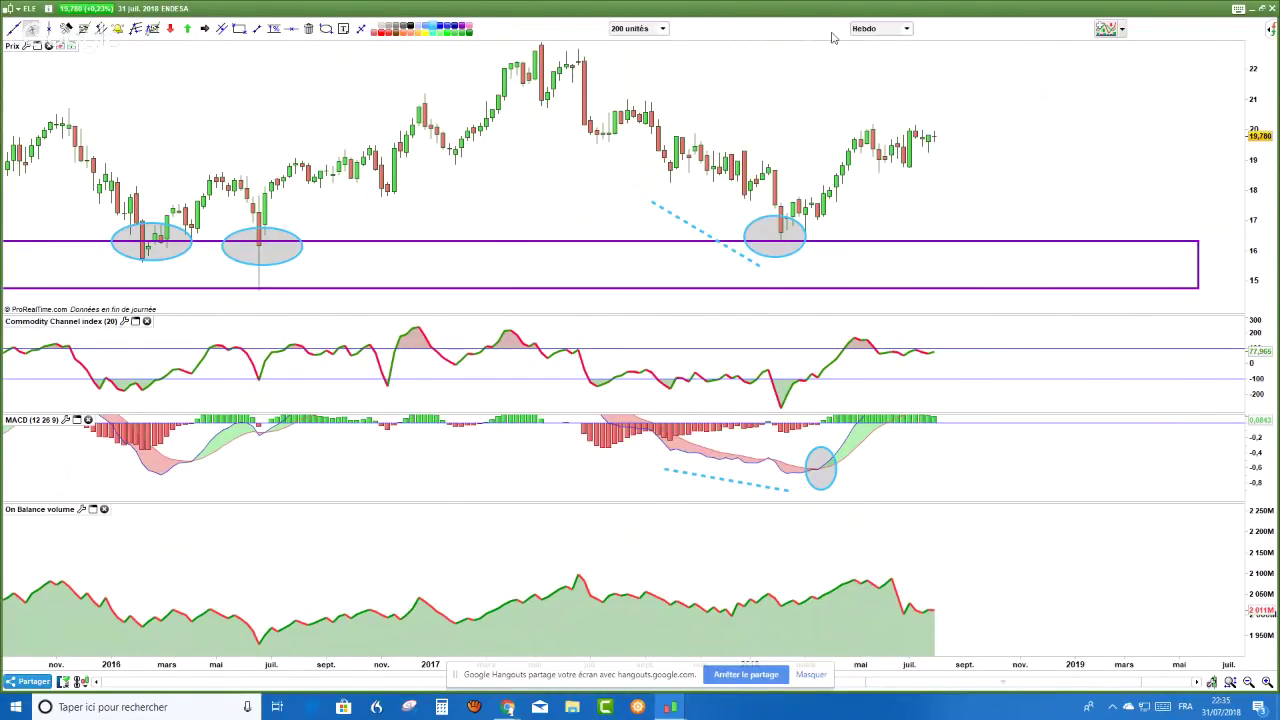
click(906, 28)
- Switch to daily candles and draw a support rectangle just below the price lows
click(848, 220)
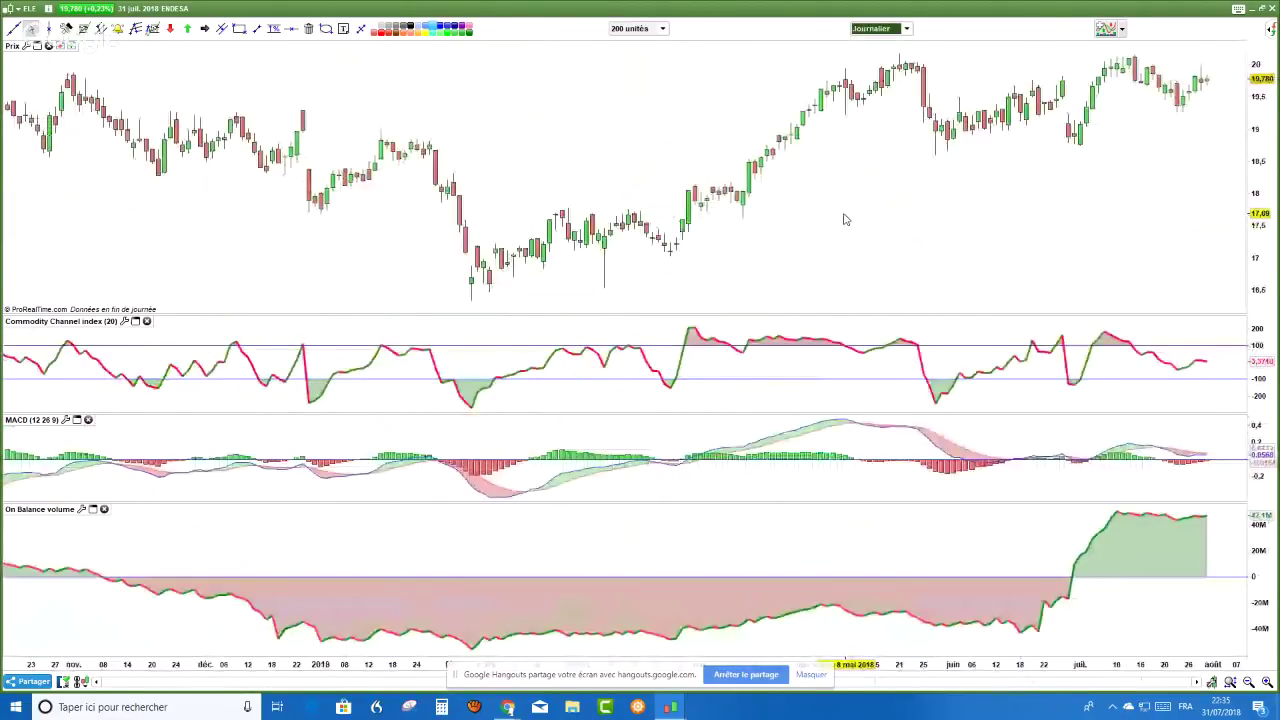
scroll(815, 168, down, 2)
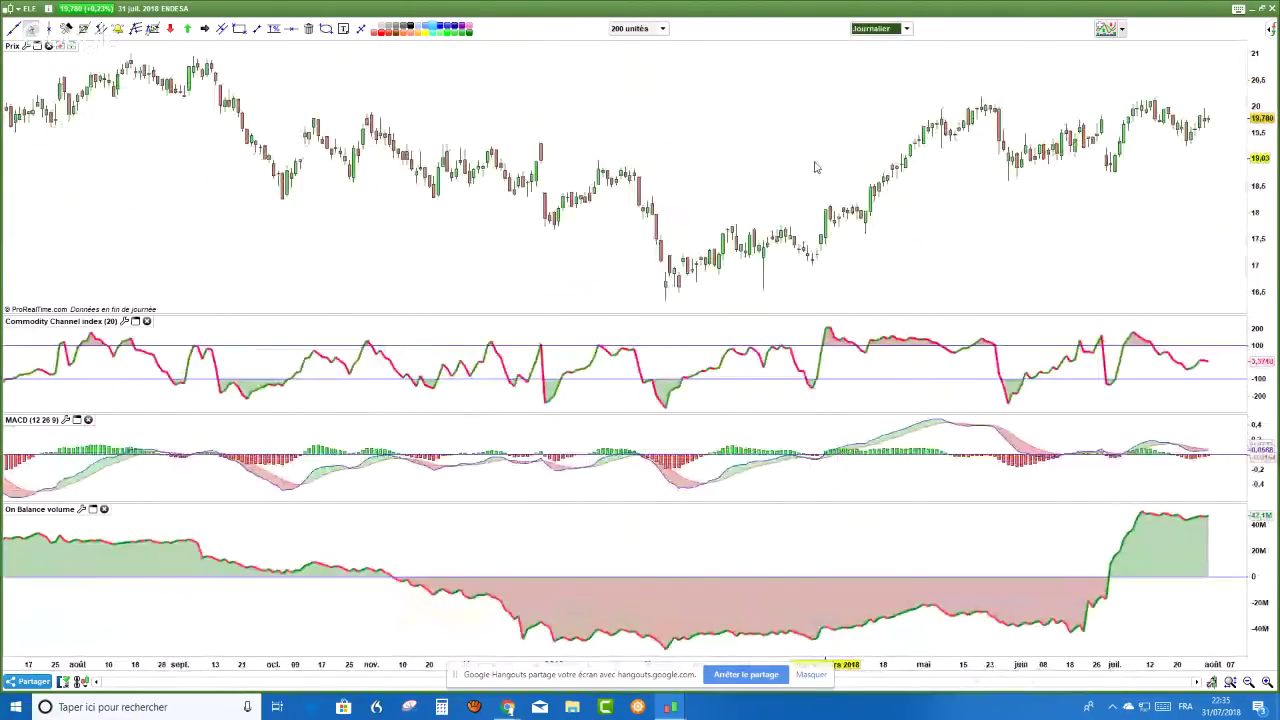
click(239, 28)
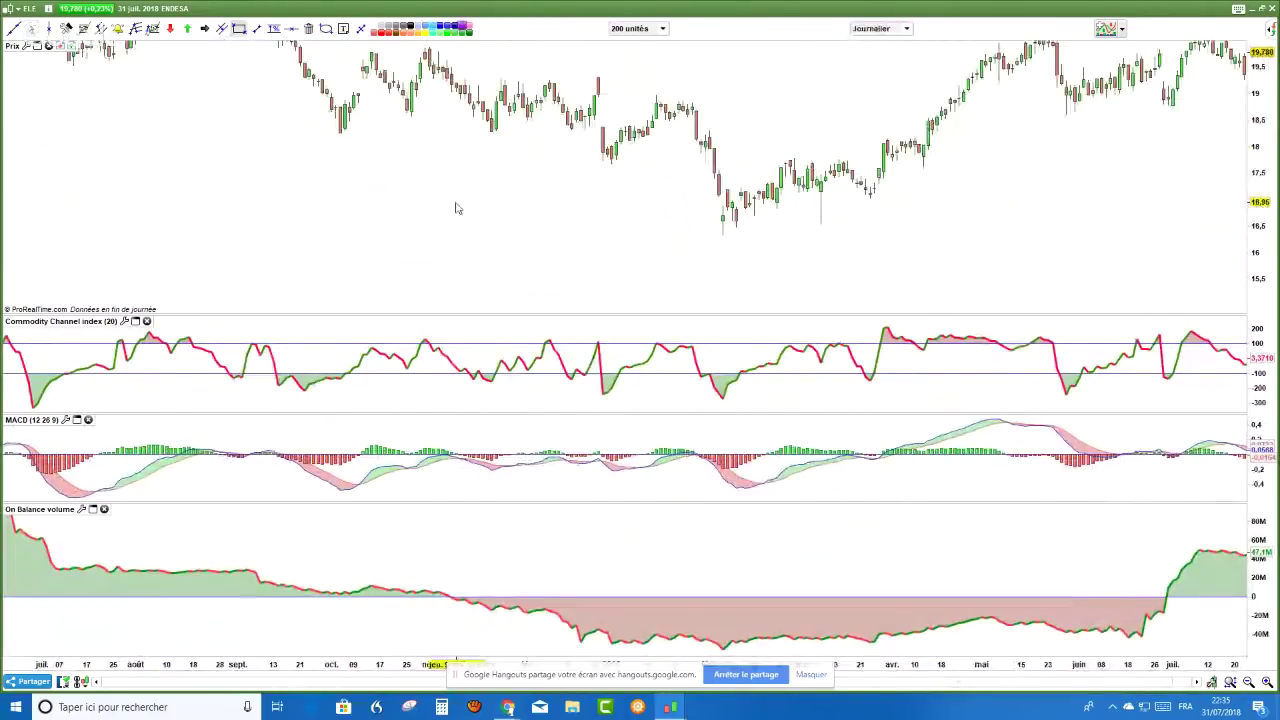
drag(498, 236, 1128, 275)
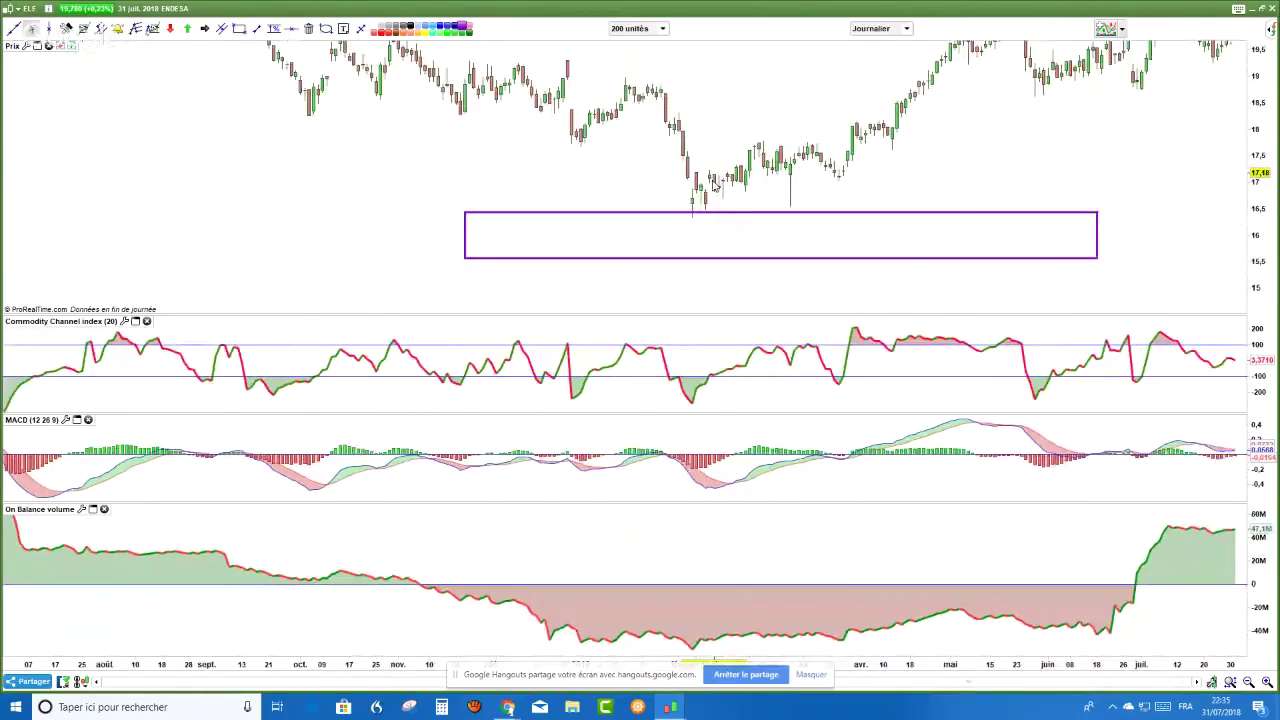
- Circle the MACD trough with an ellipse and readjust the price scale
scroll(714, 185, up, 1)
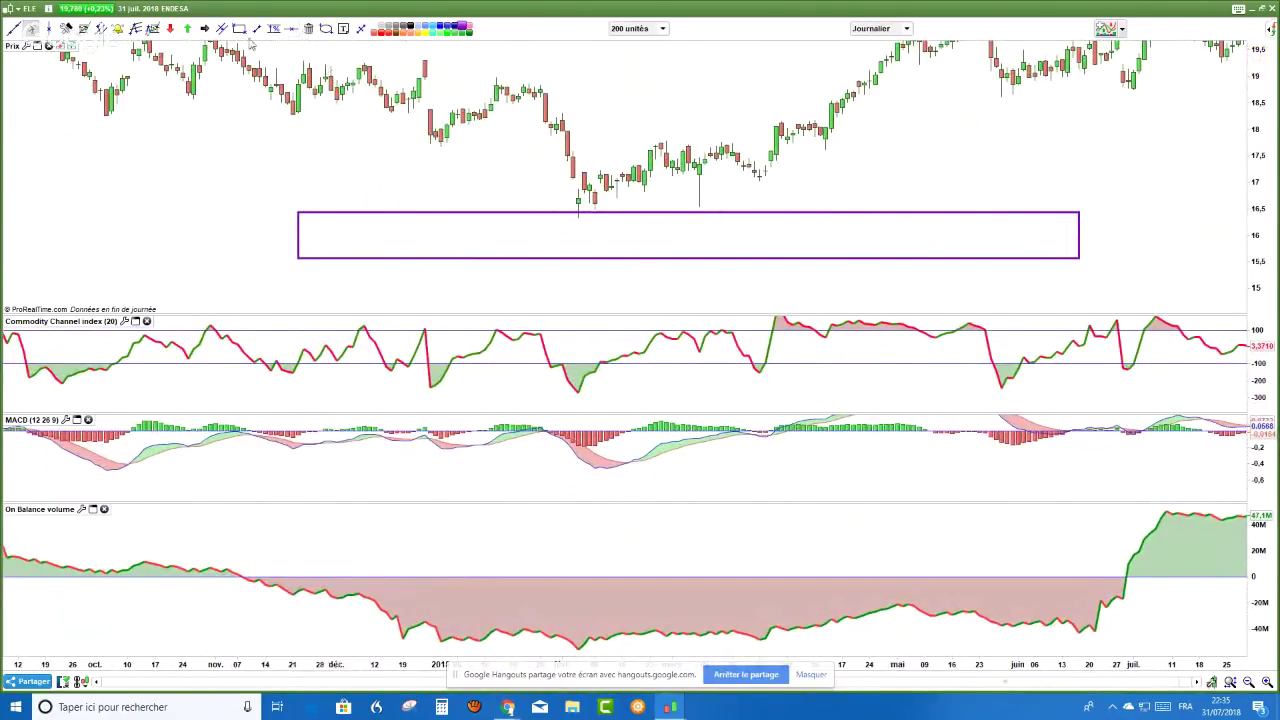
click(325, 30)
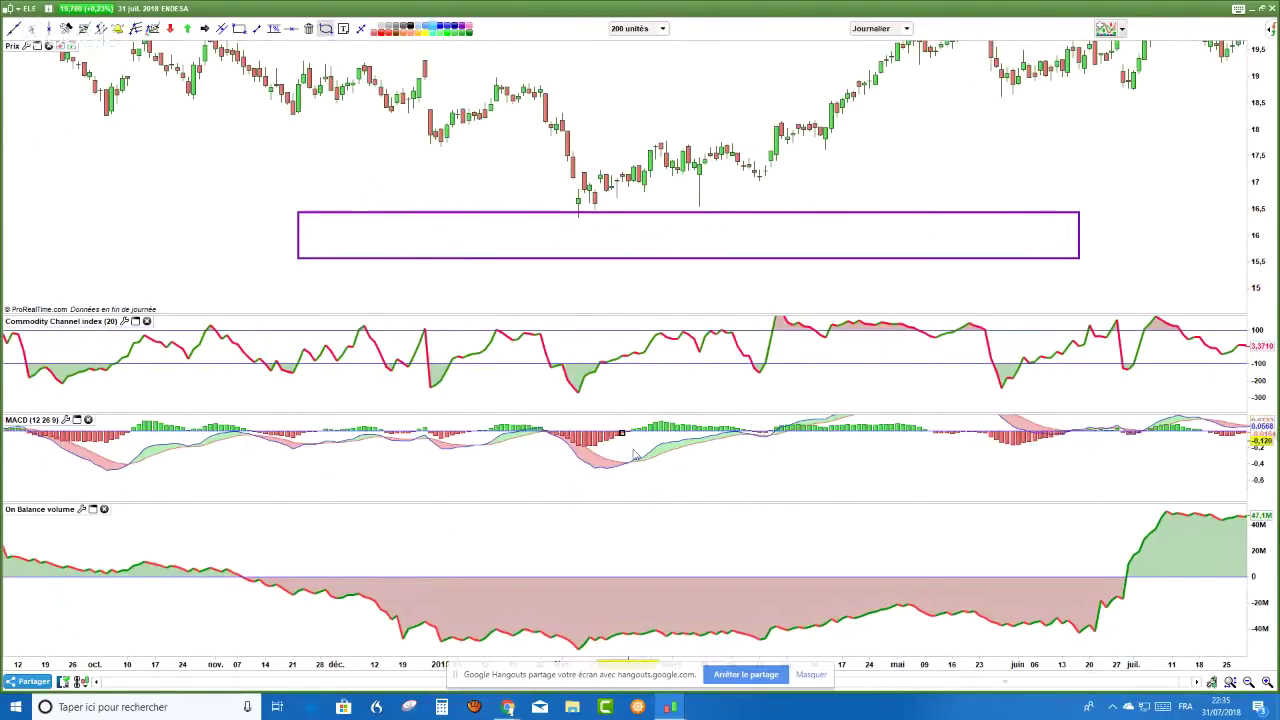
drag(655, 487, 612, 440)
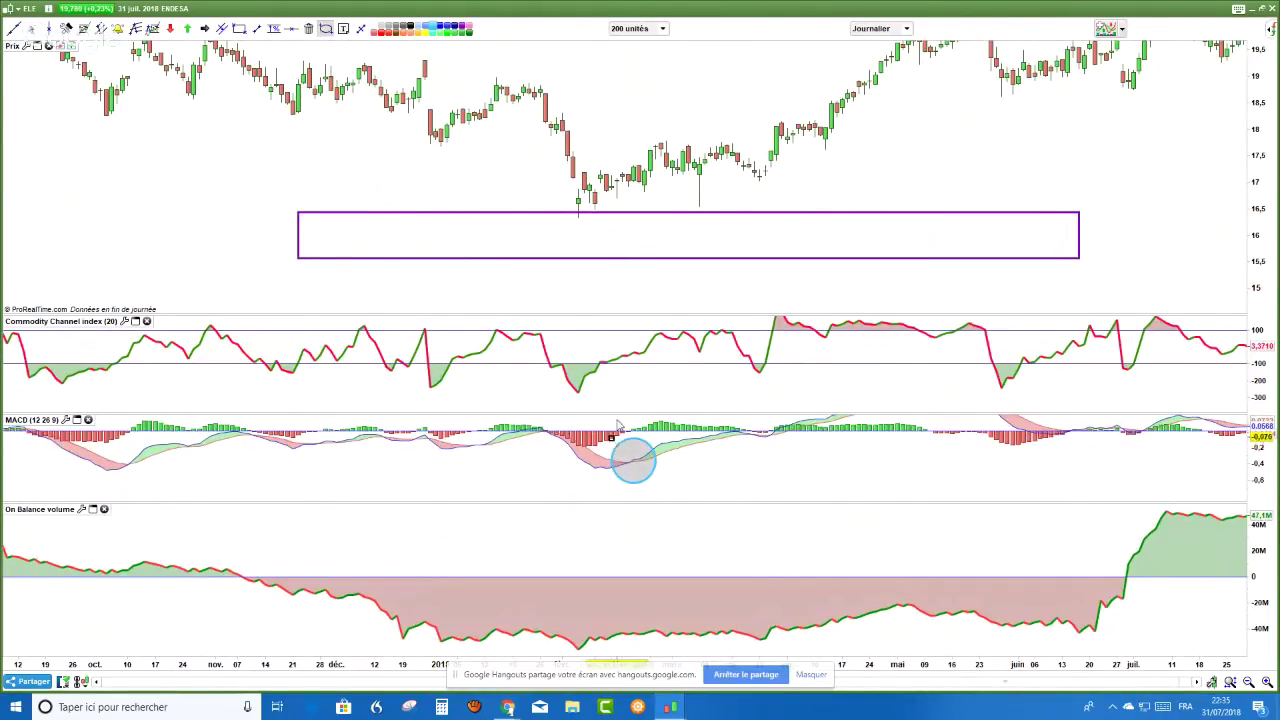
drag(1263, 88, 1000, 108)
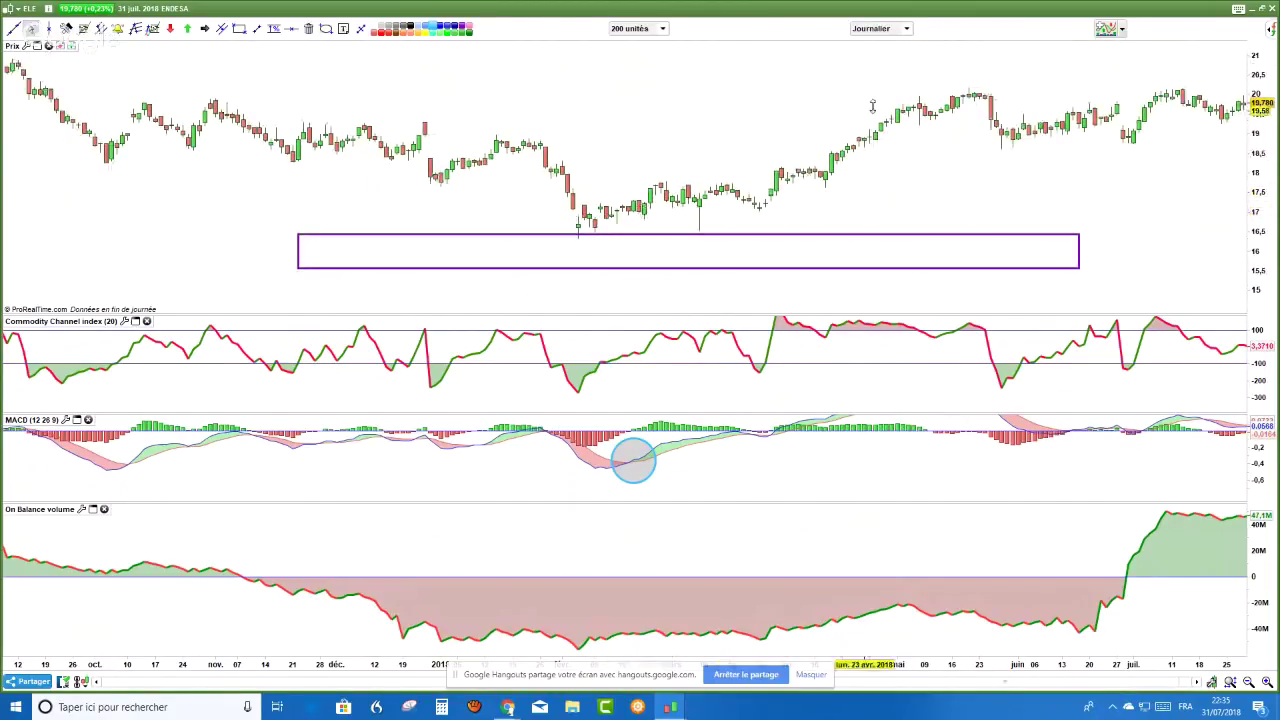
drag(1258, 112, 1063, 217)
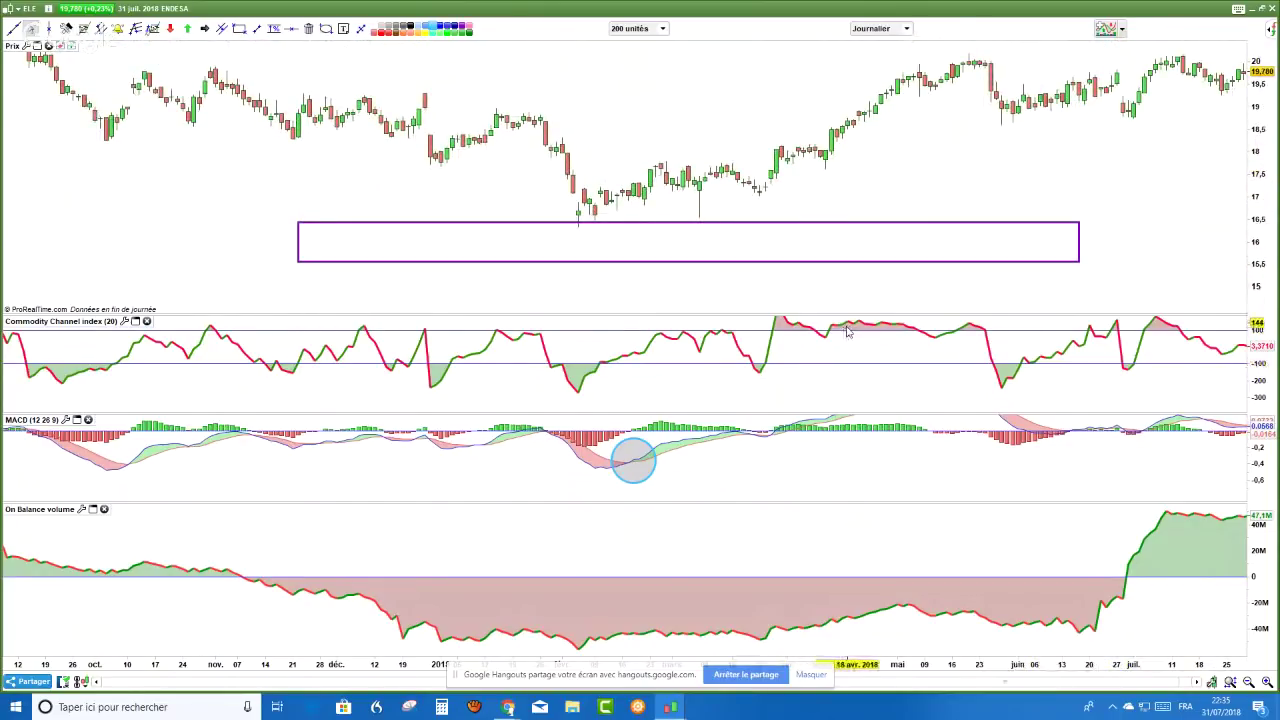
- Draw falling divergence trendlines along the price lows and the MACD lows
click(258, 30)
drag(419, 180, 583, 255)
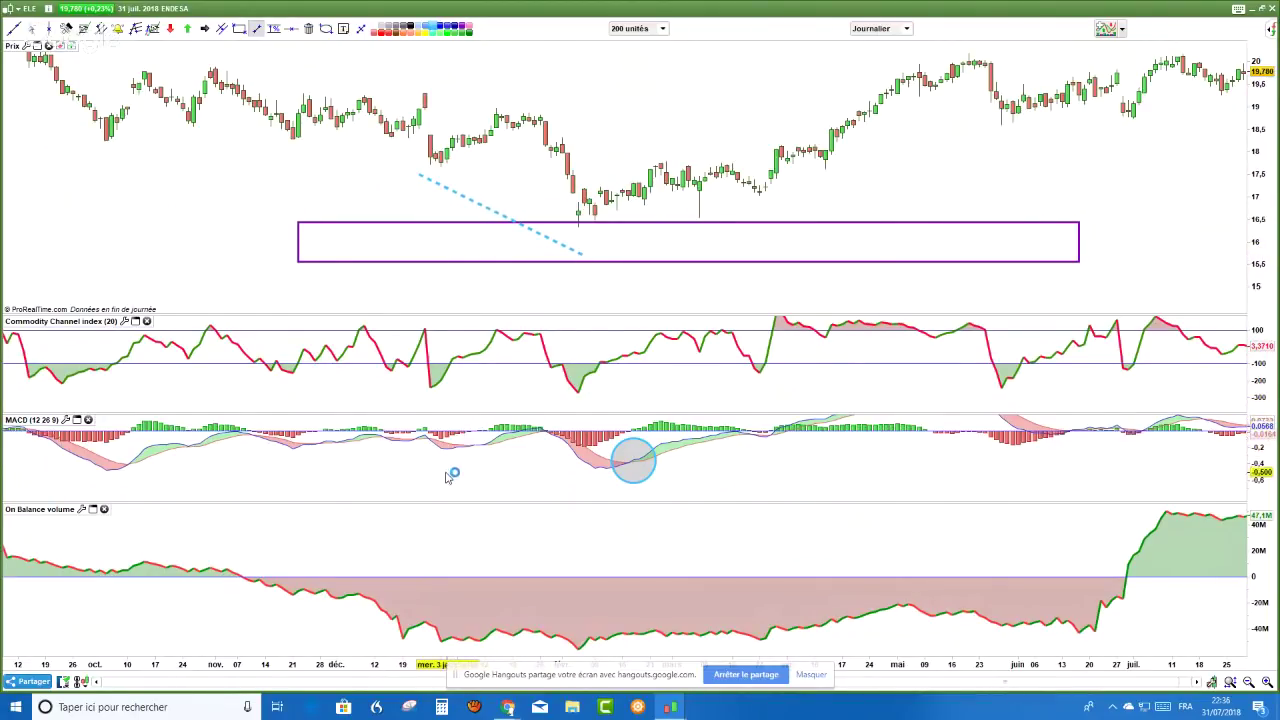
drag(447, 471, 598, 495)
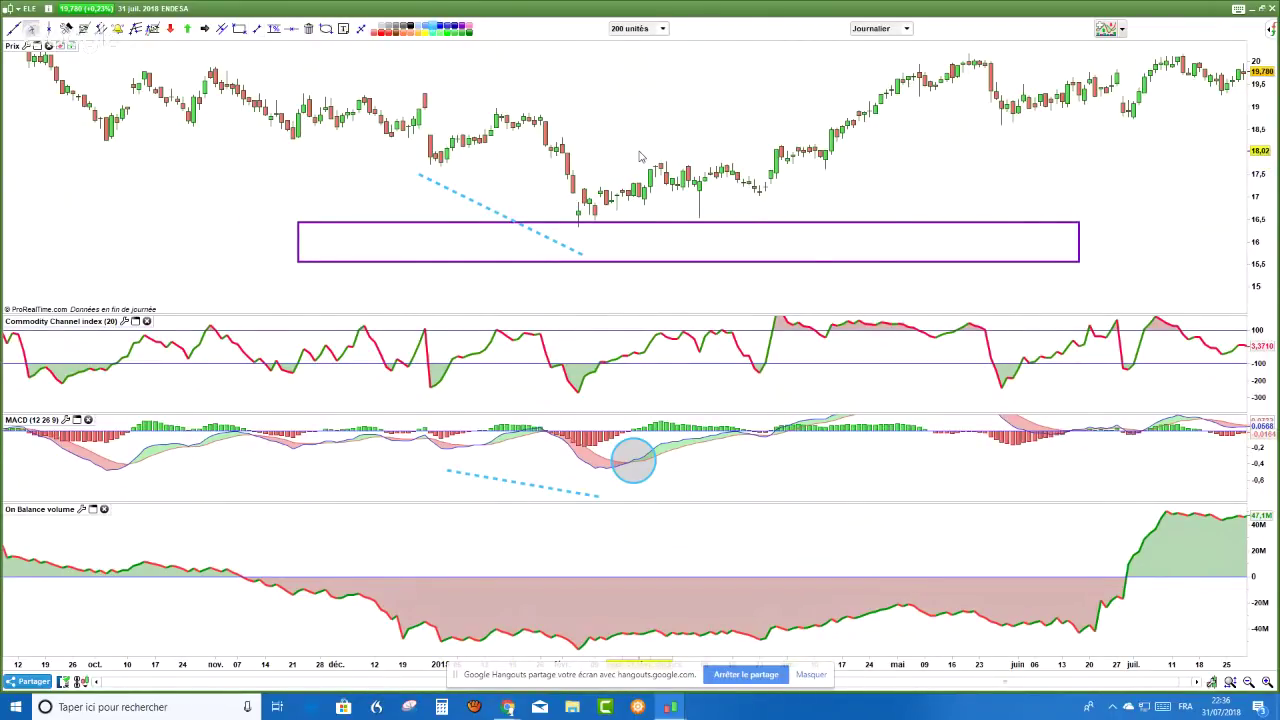
drag(640, 157, 612, 151)
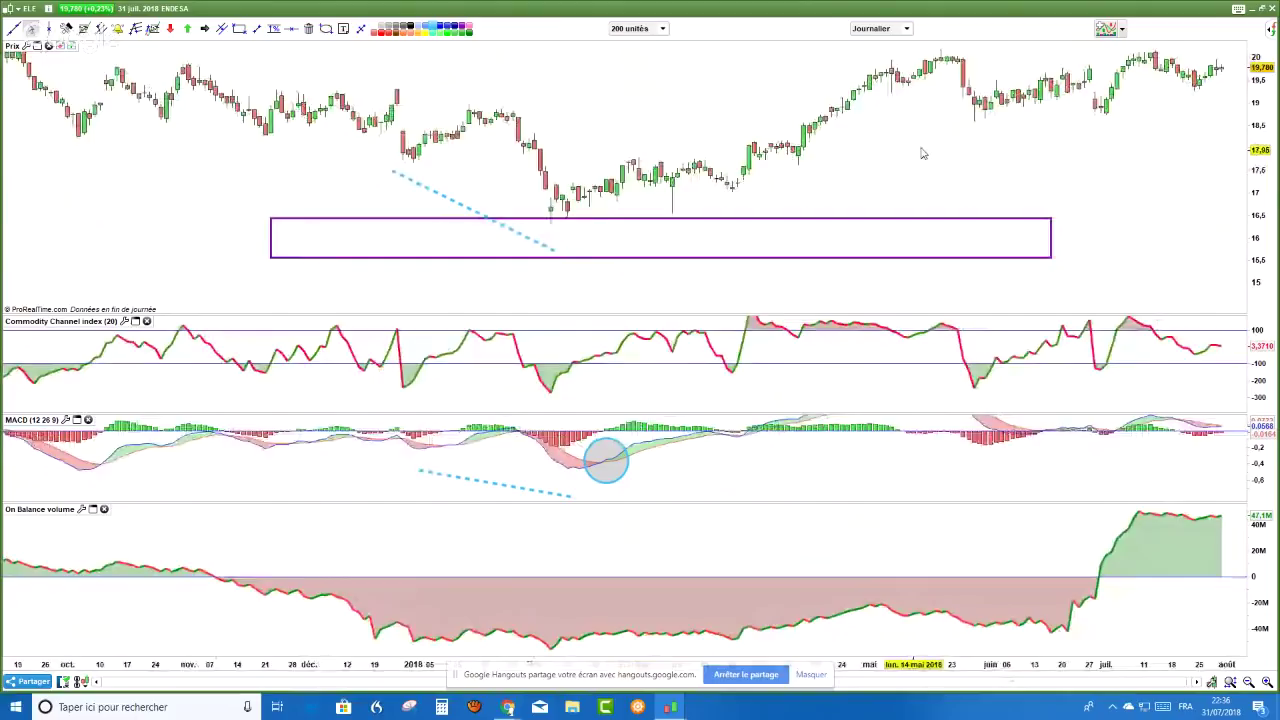
drag(923, 153, 908, 162)
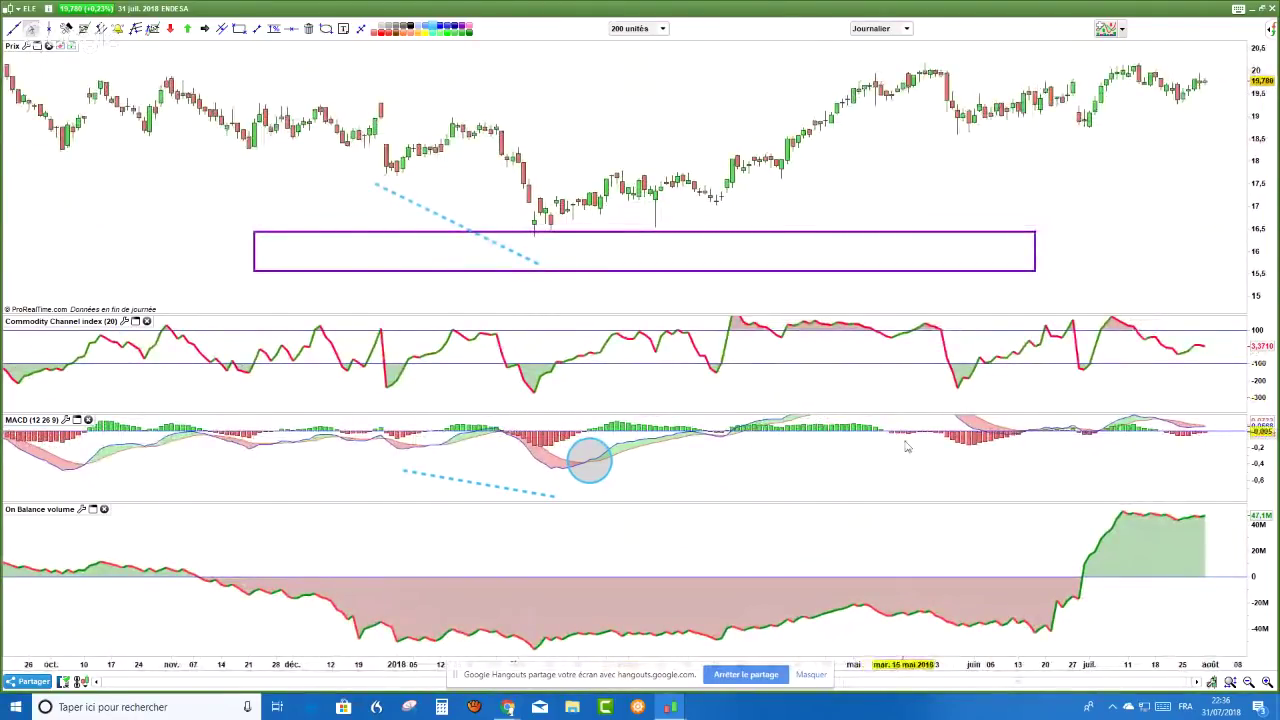
drag(903, 443, 902, 476)
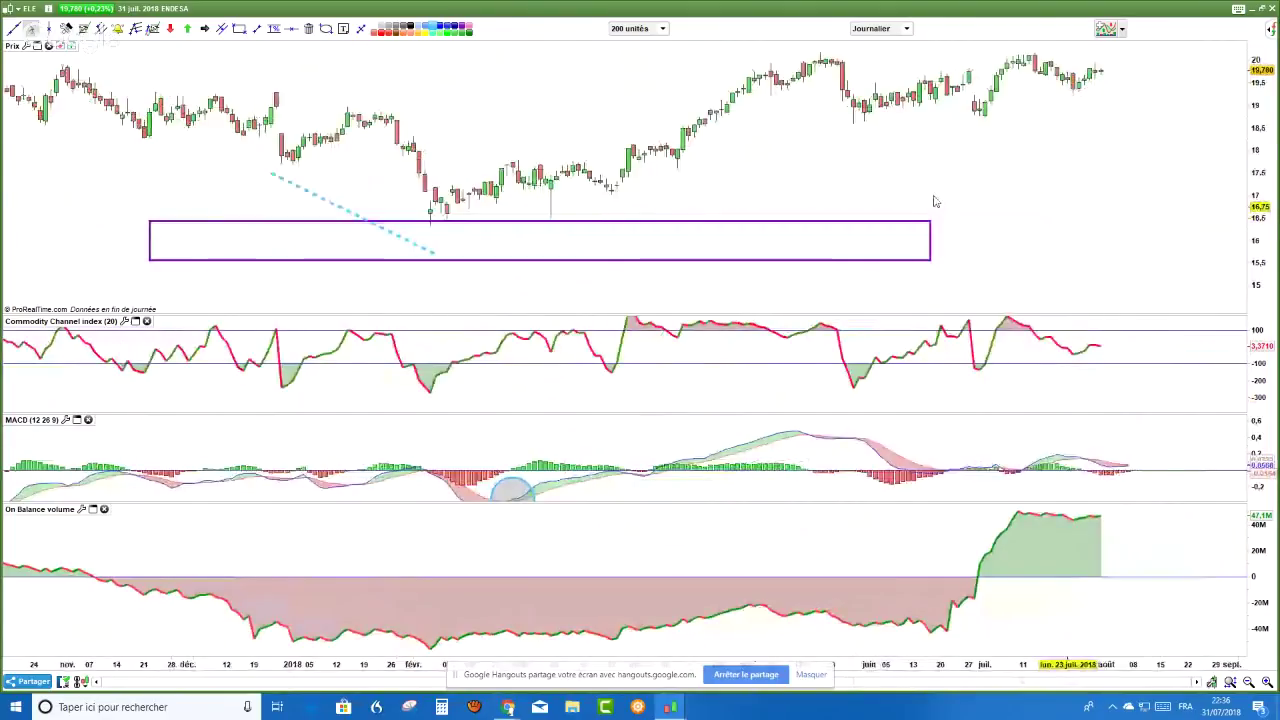
scroll(970, 121, down, 2)
scroll(970, 121, down, 1)
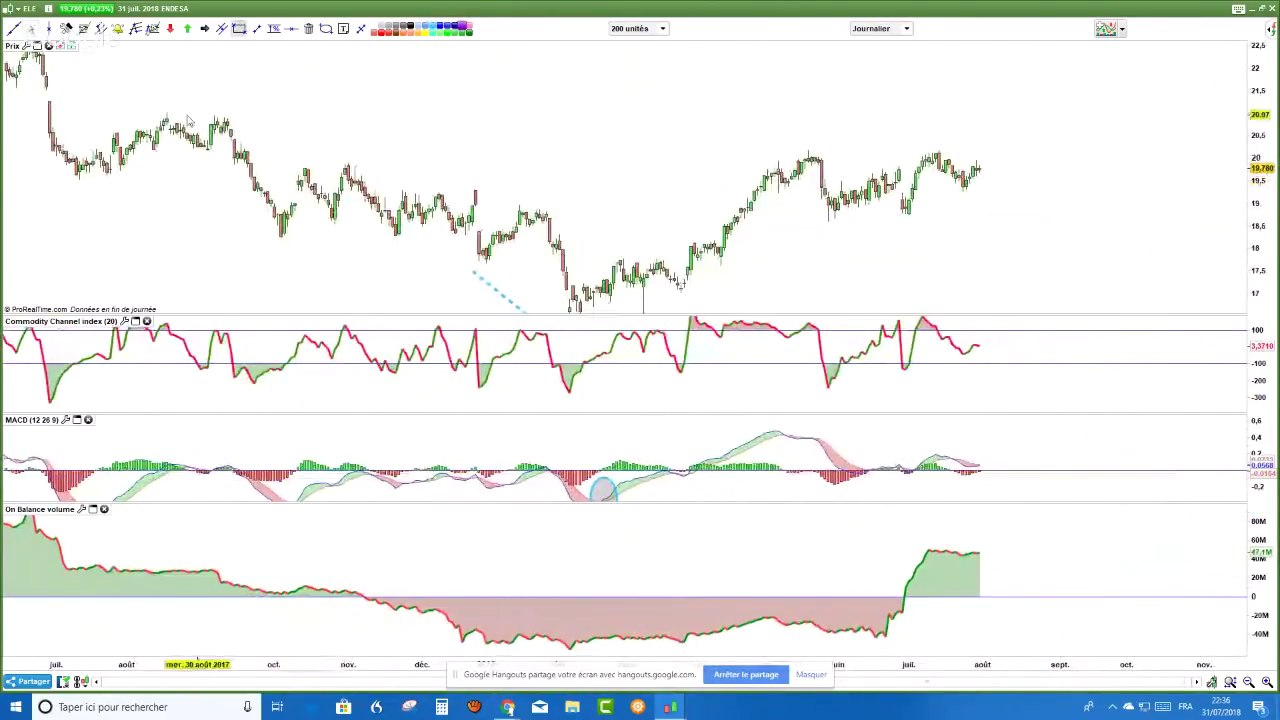
- Switch to weekly candles and draw a resistance rectangle around 19.8–20.3 across recent highs
click(910, 30)
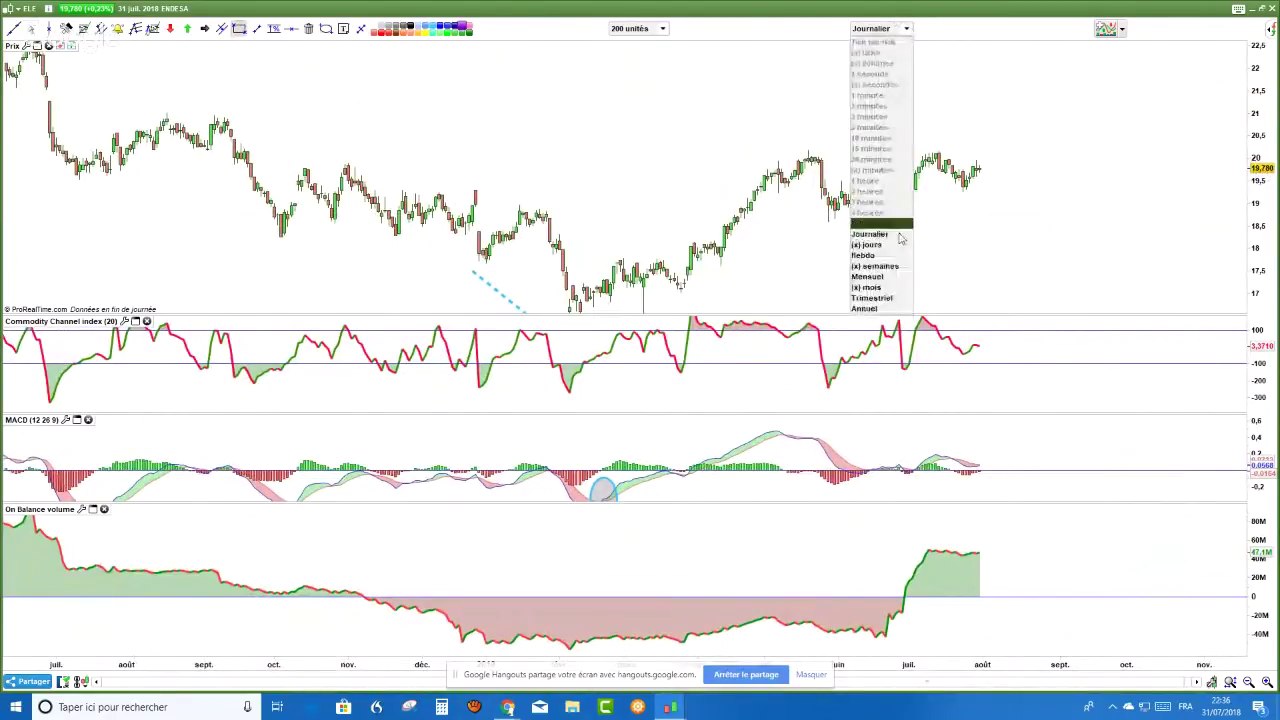
click(898, 258)
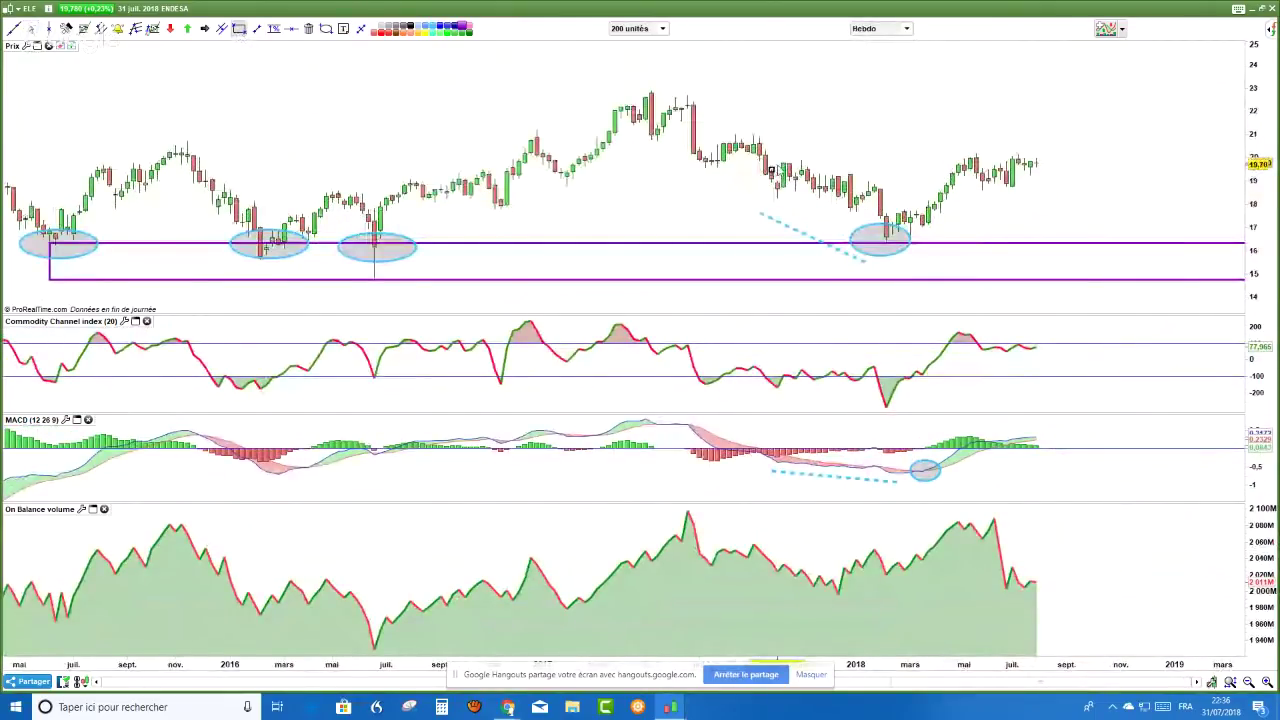
drag(784, 157, 1222, 162)
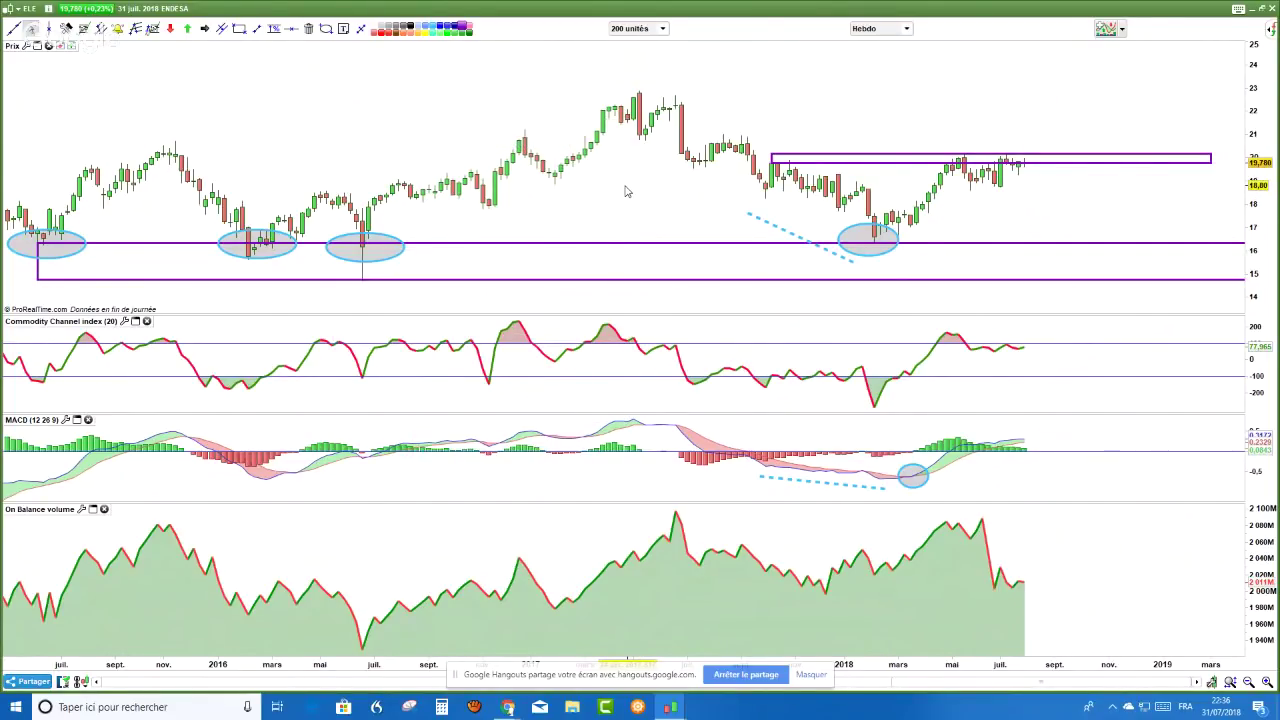
mouse_move(626, 191)
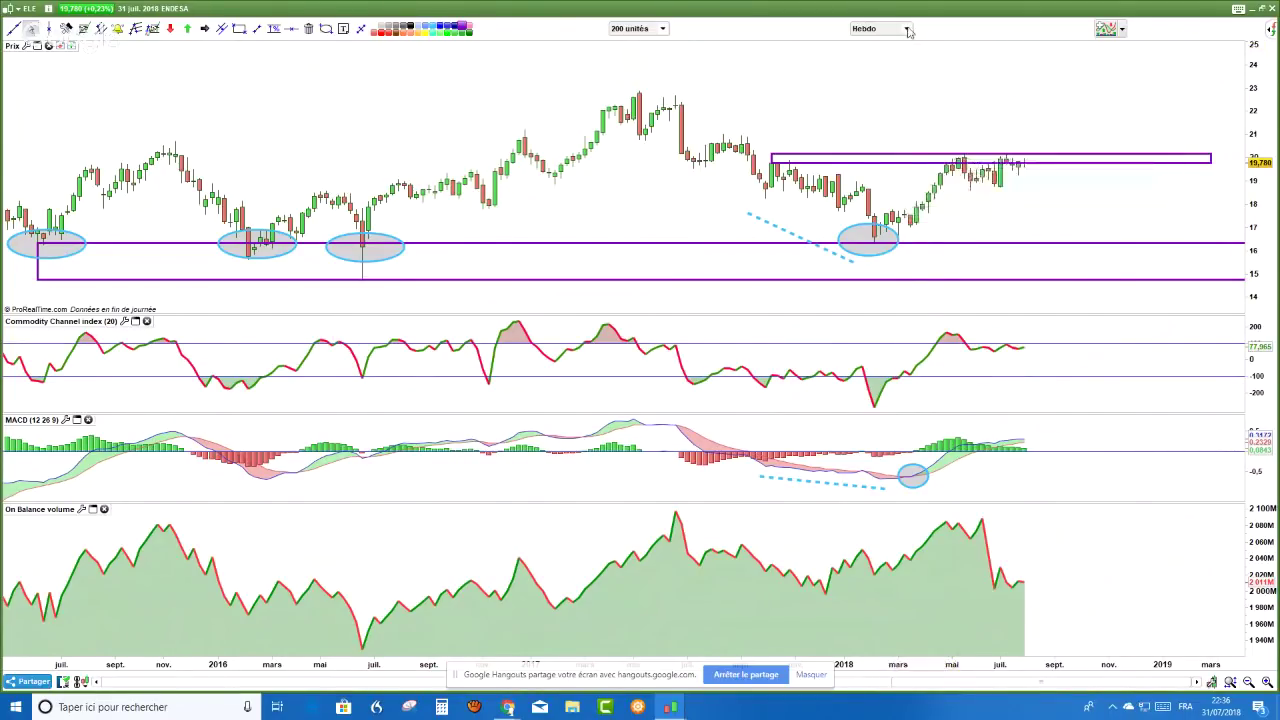
- Draw dashed lines over the weekly price highs and along the falling On Balance Volume
click(900, 28)
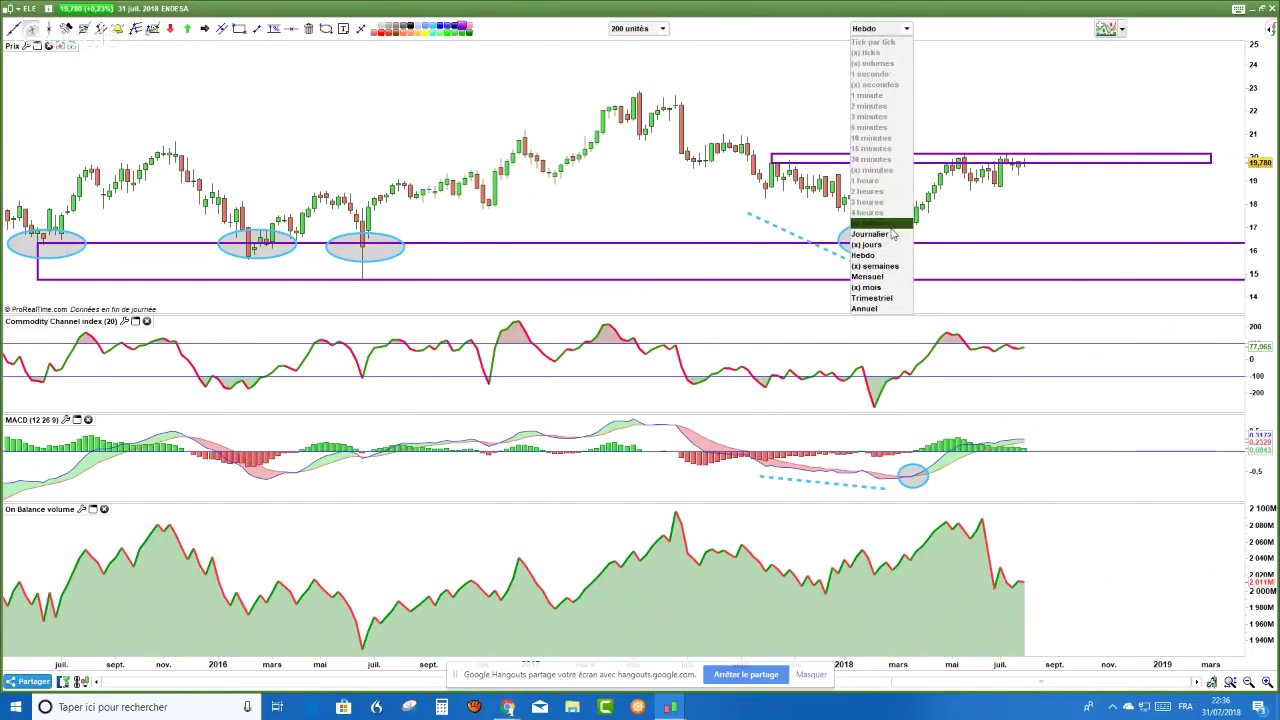
click(865, 255)
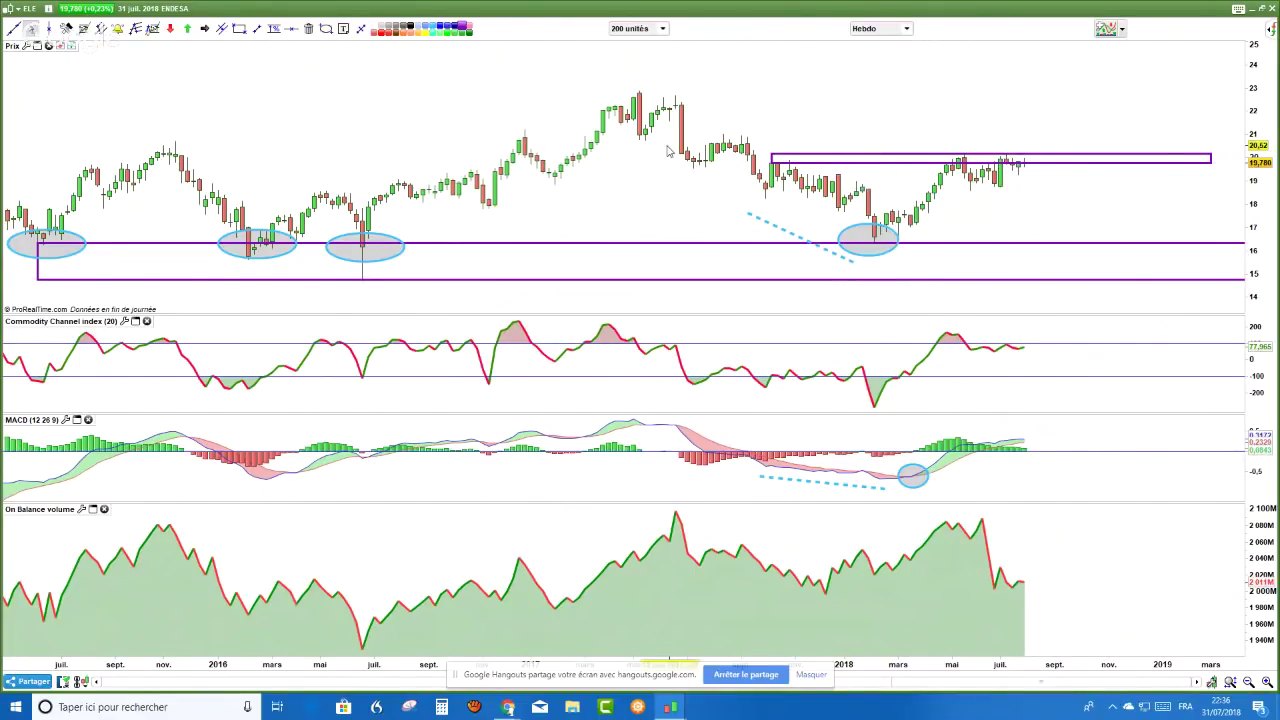
scroll(668, 150, down, 1)
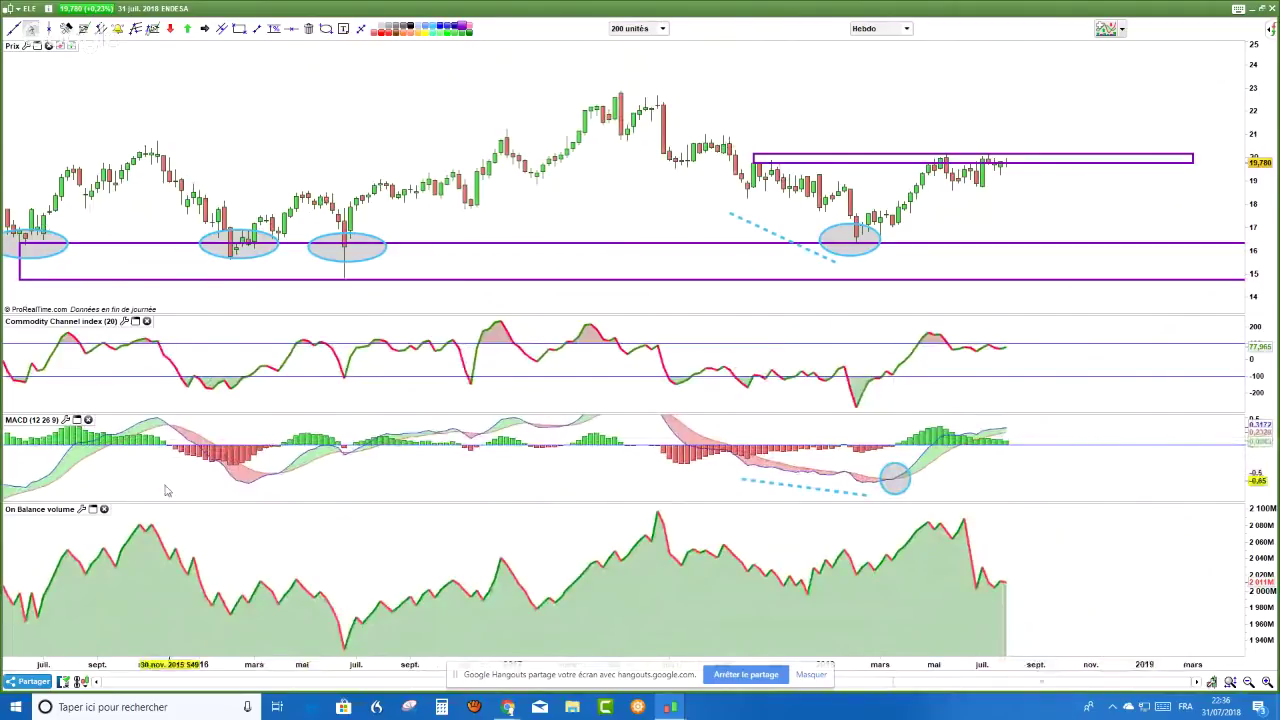
scroll(1160, 565, up, 2)
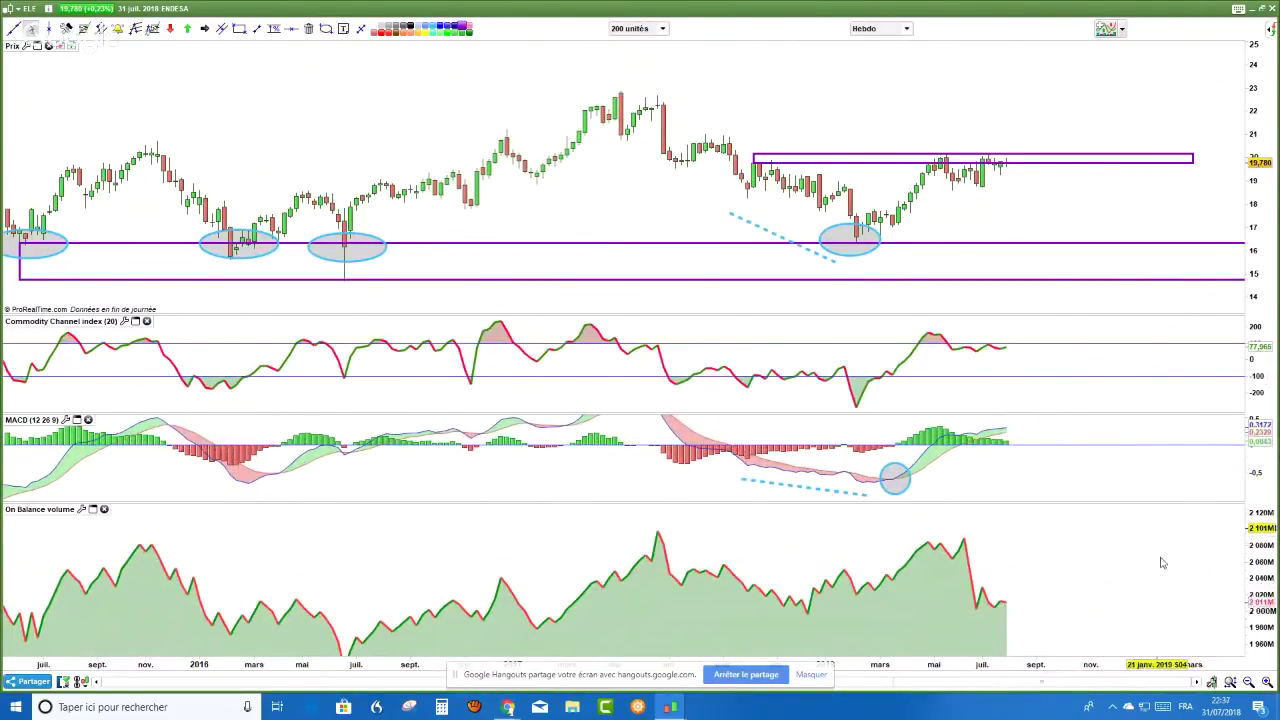
scroll(1140, 568, down, 6)
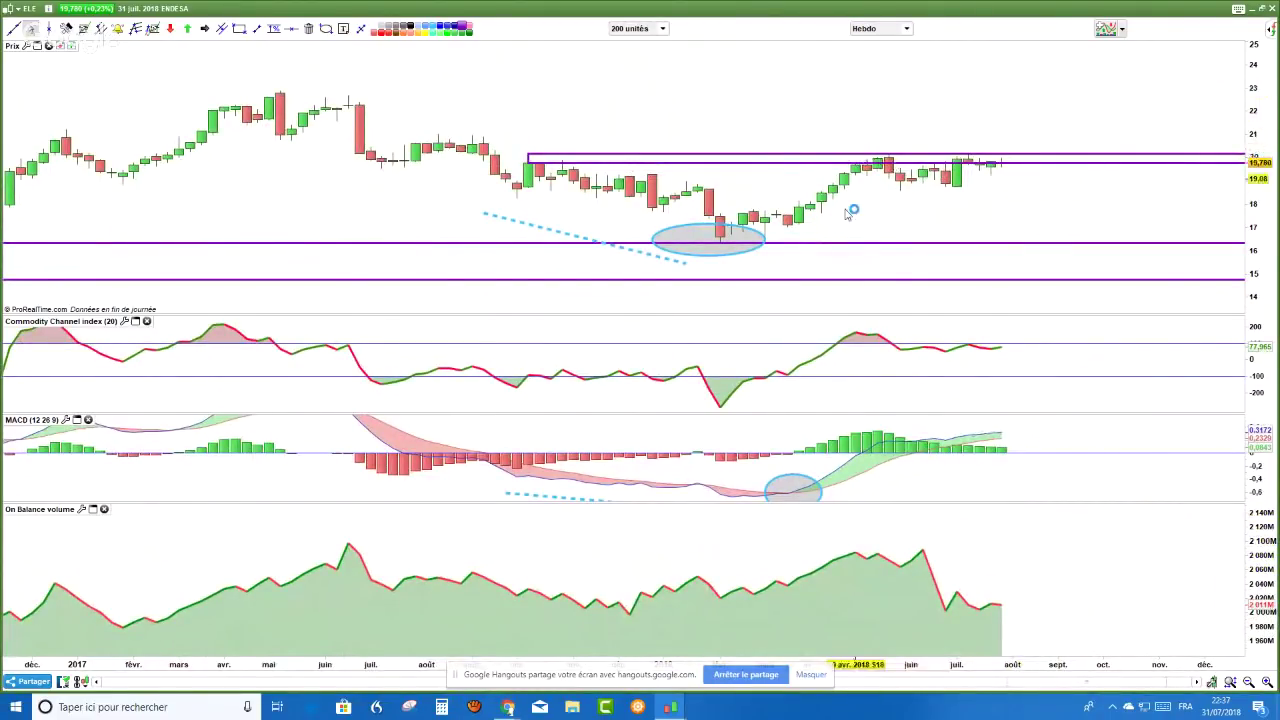
click(258, 29)
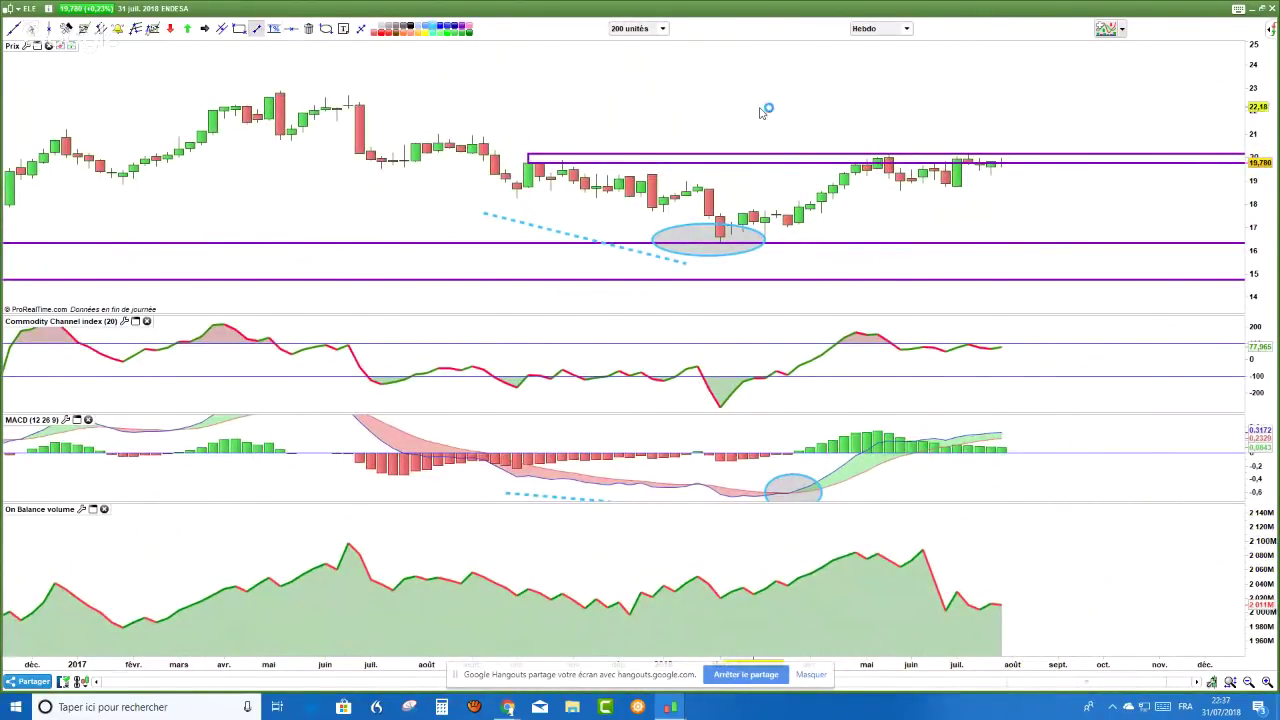
drag(868, 133, 1003, 133)
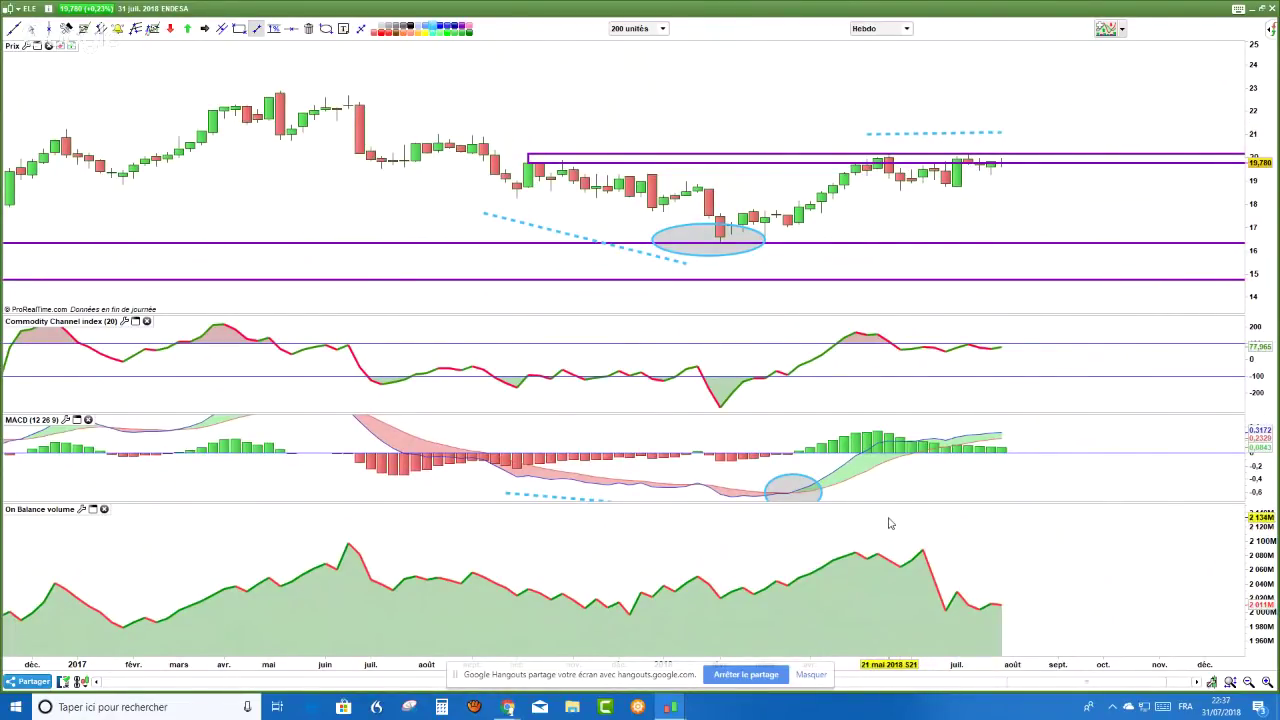
drag(889, 518, 1013, 572)
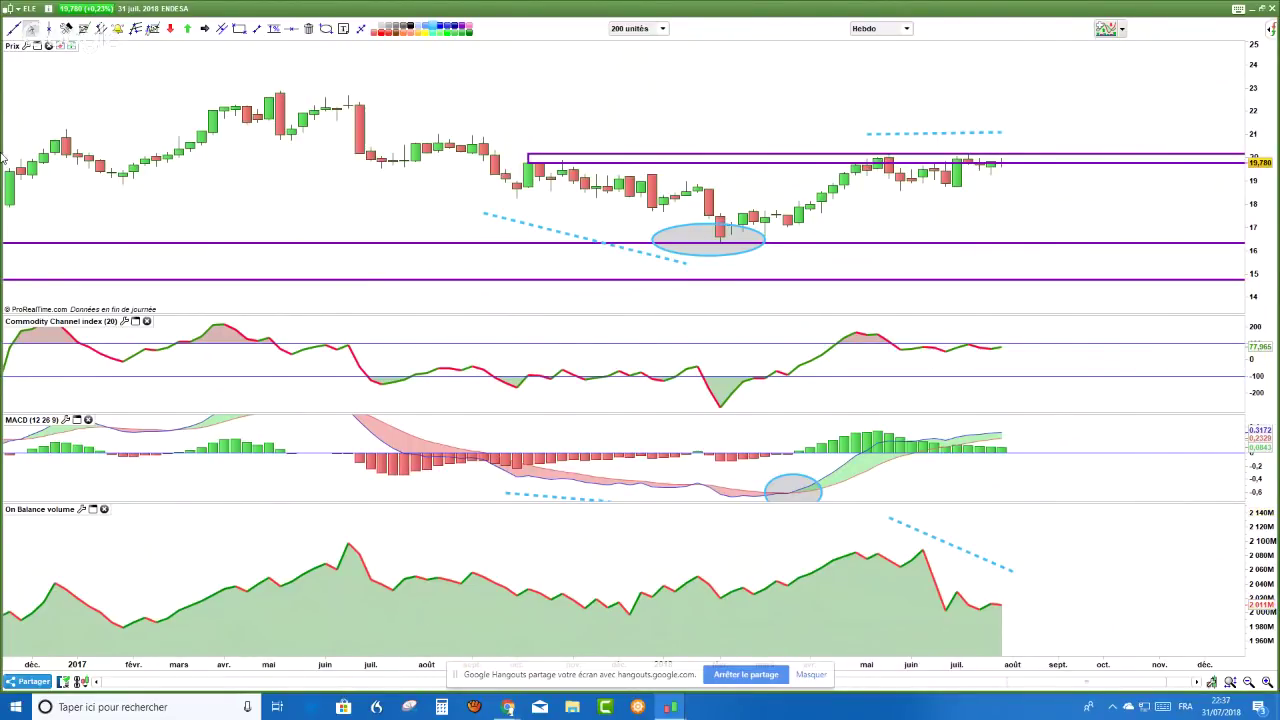
- Remove Endesa's On Balance Volume panel, draw a dashed trendline above recent MACD bars, and begin changing the weekly interval
click(104, 510)
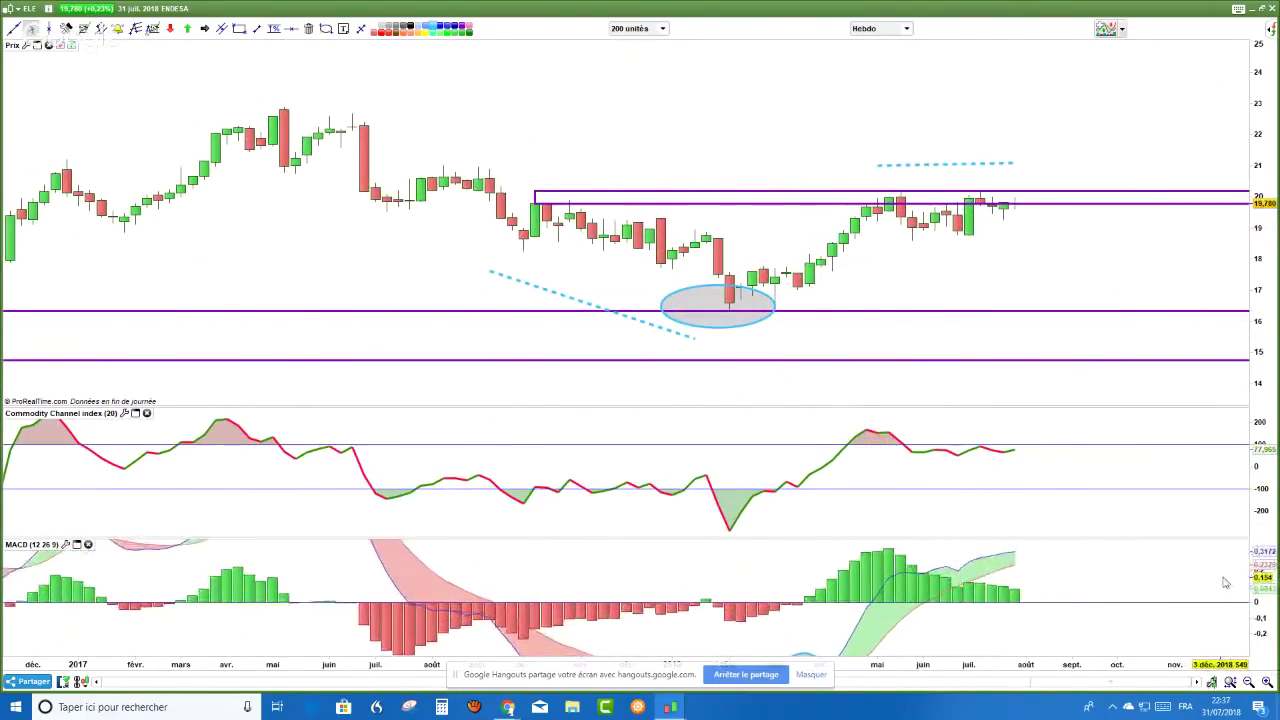
scroll(1240, 600, down, 1)
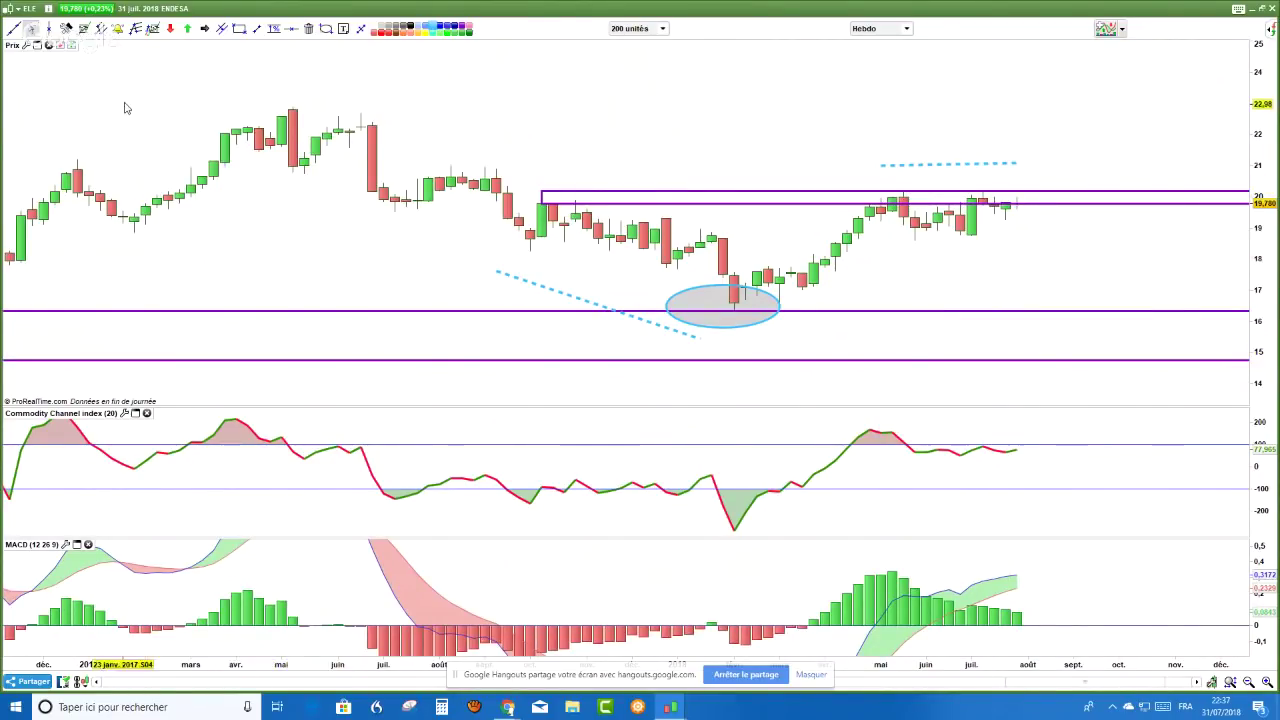
click(256, 29)
click(900, 571)
click(997, 550)
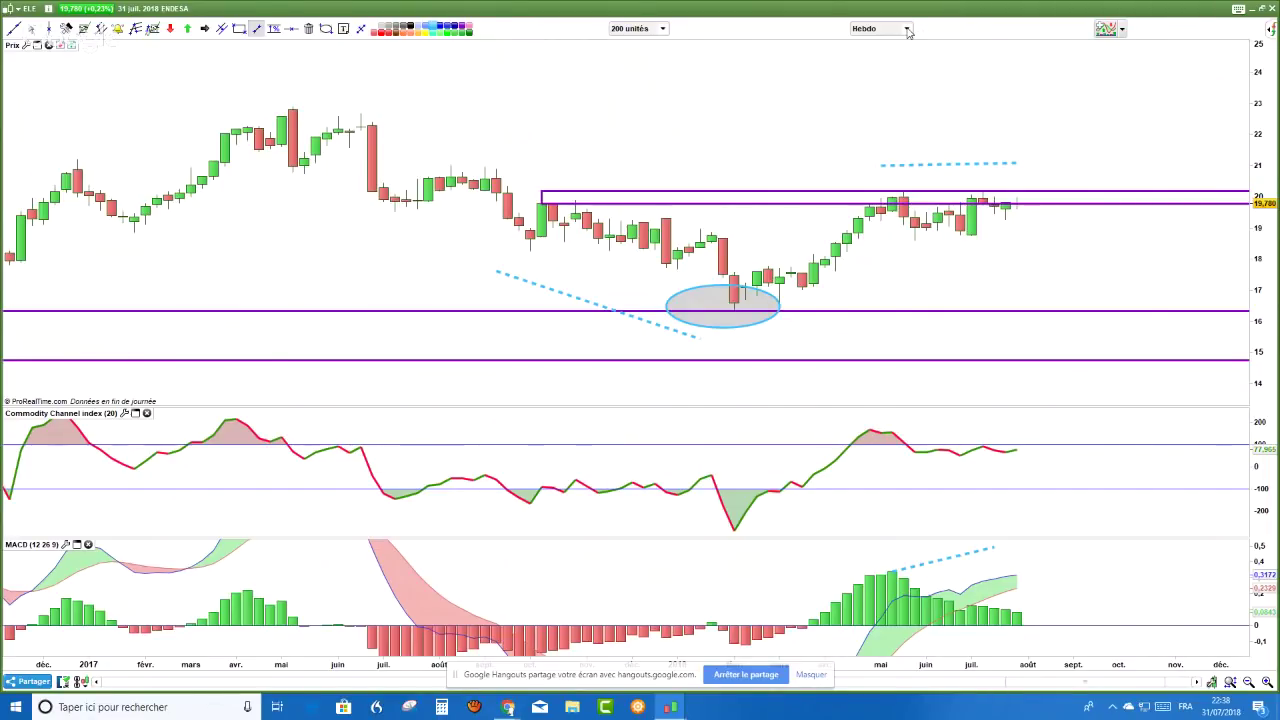
click(907, 29)
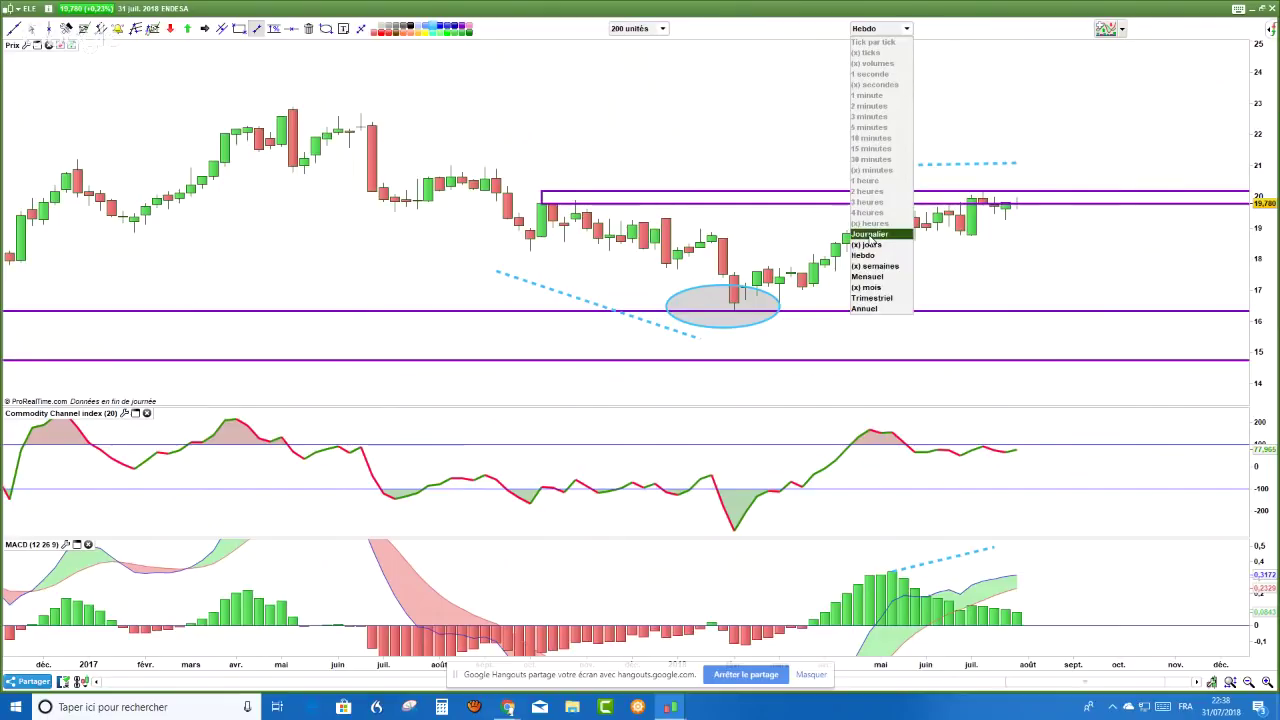
click(871, 235)
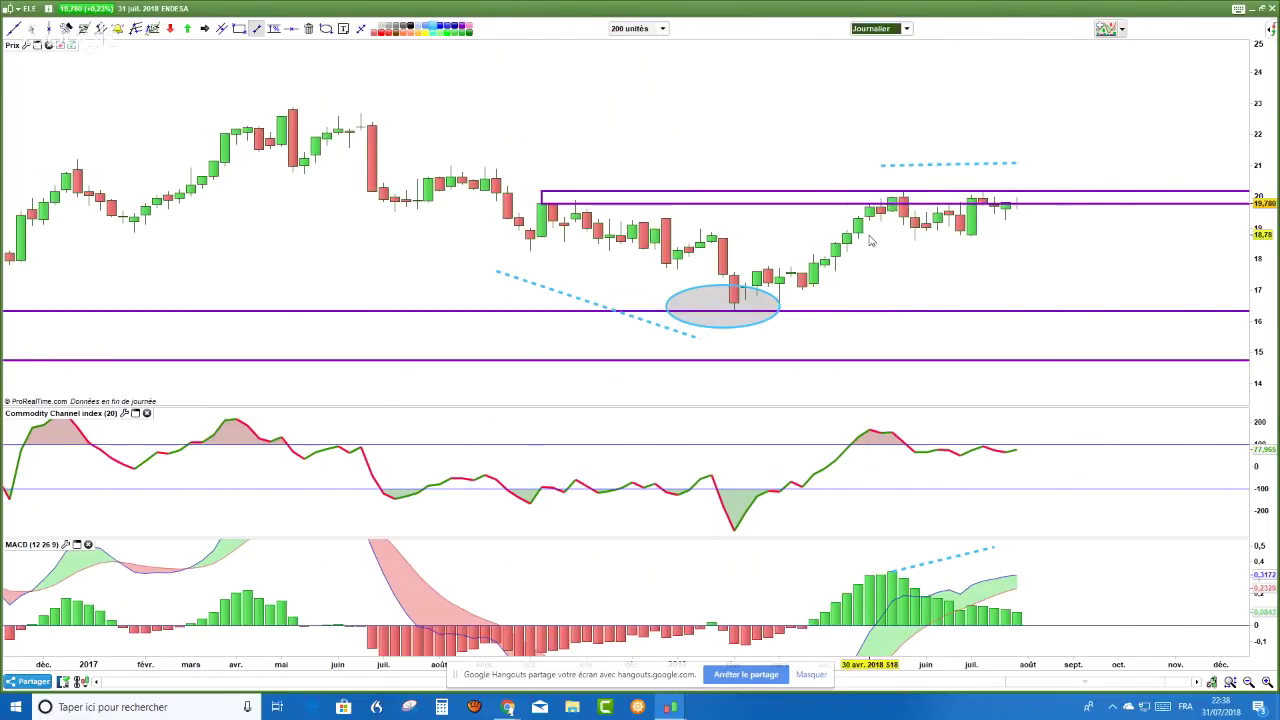
click(907, 29)
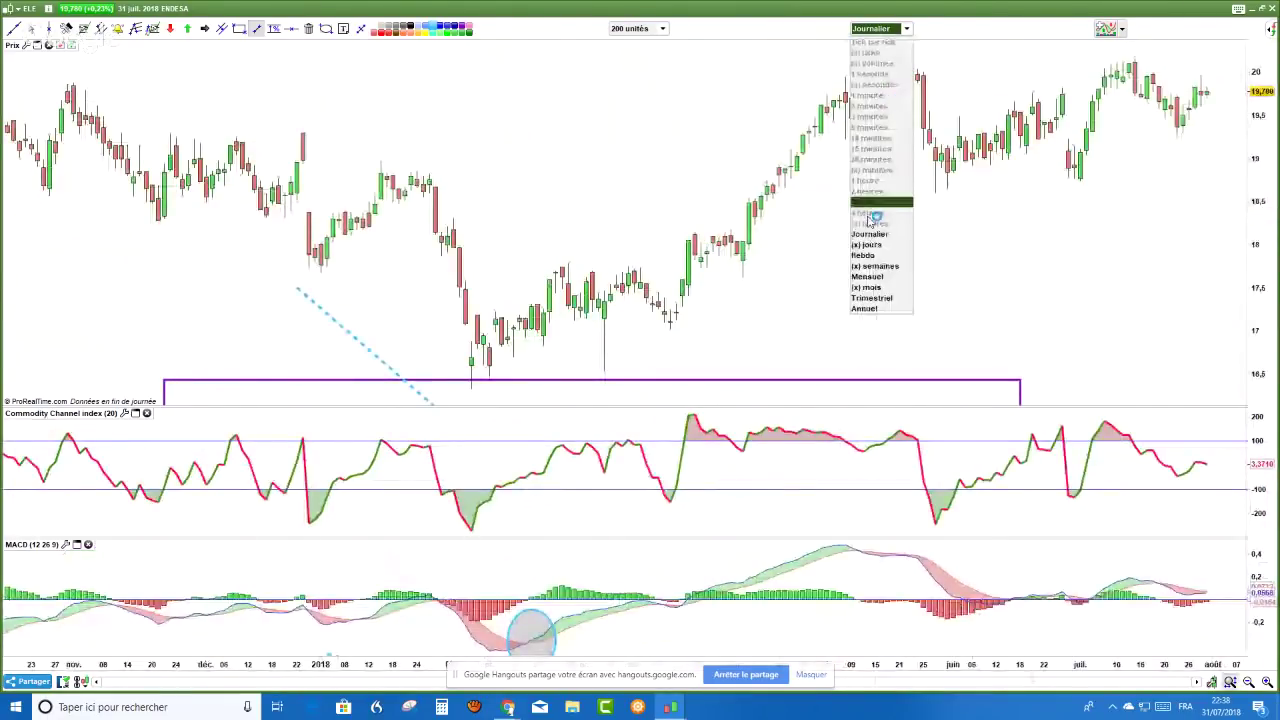
click(870, 258)
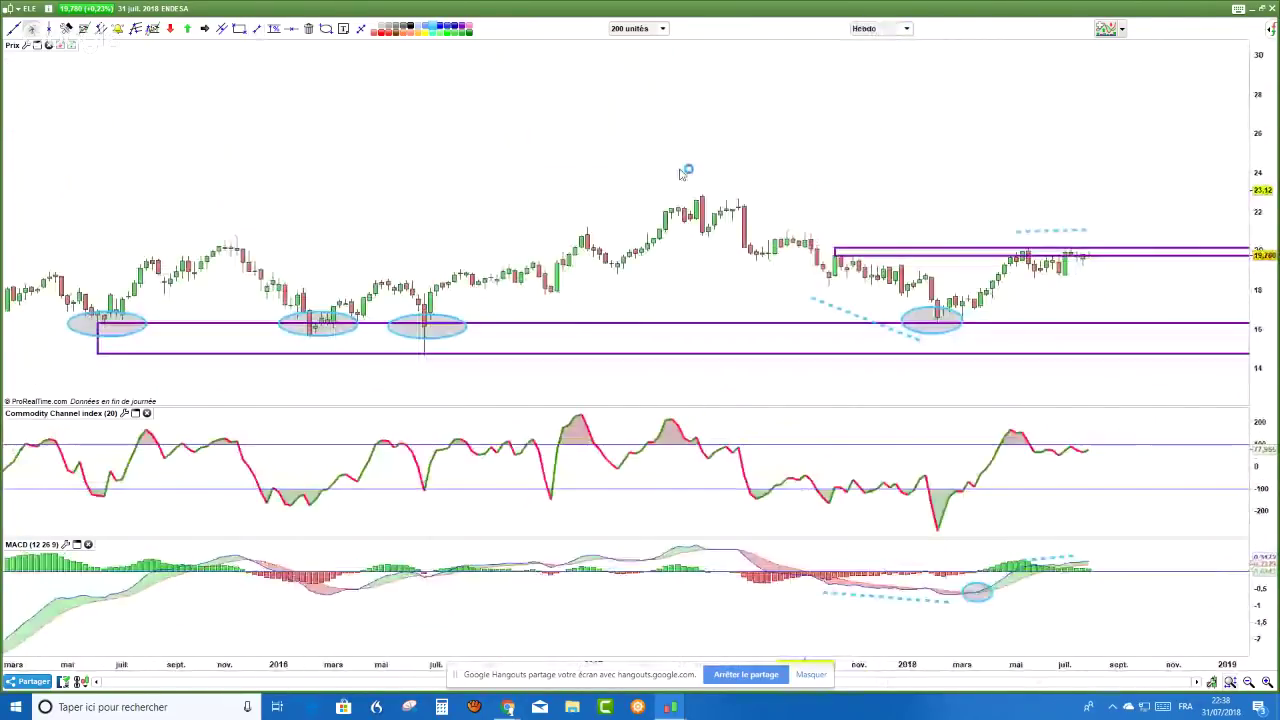
scroll(680, 172, up, 4)
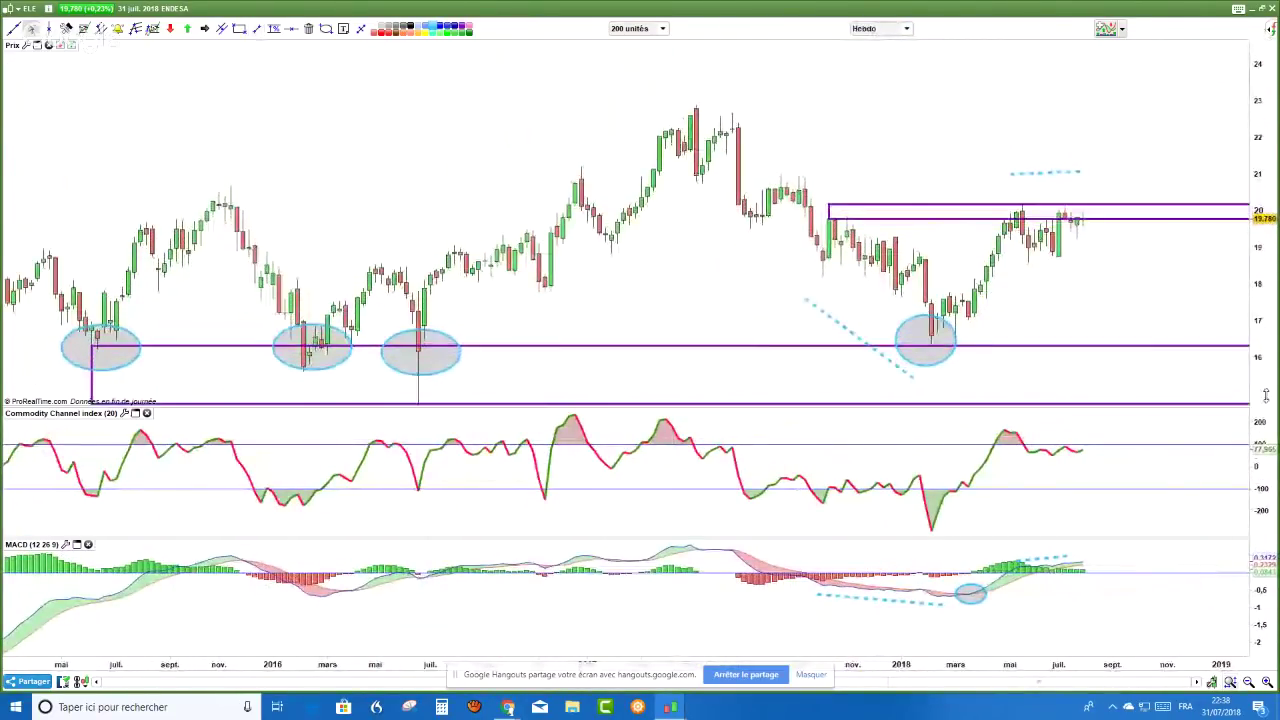
scroll(963, 615, up, 2)
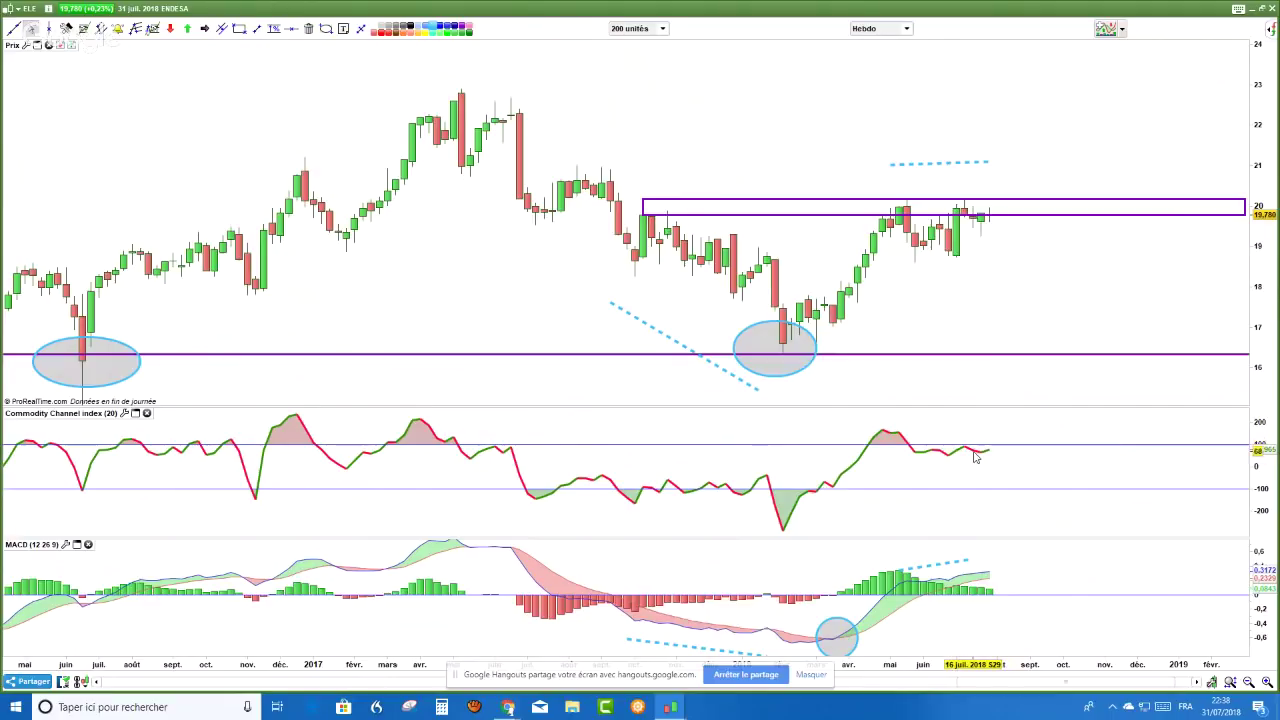
double_click(910, 32)
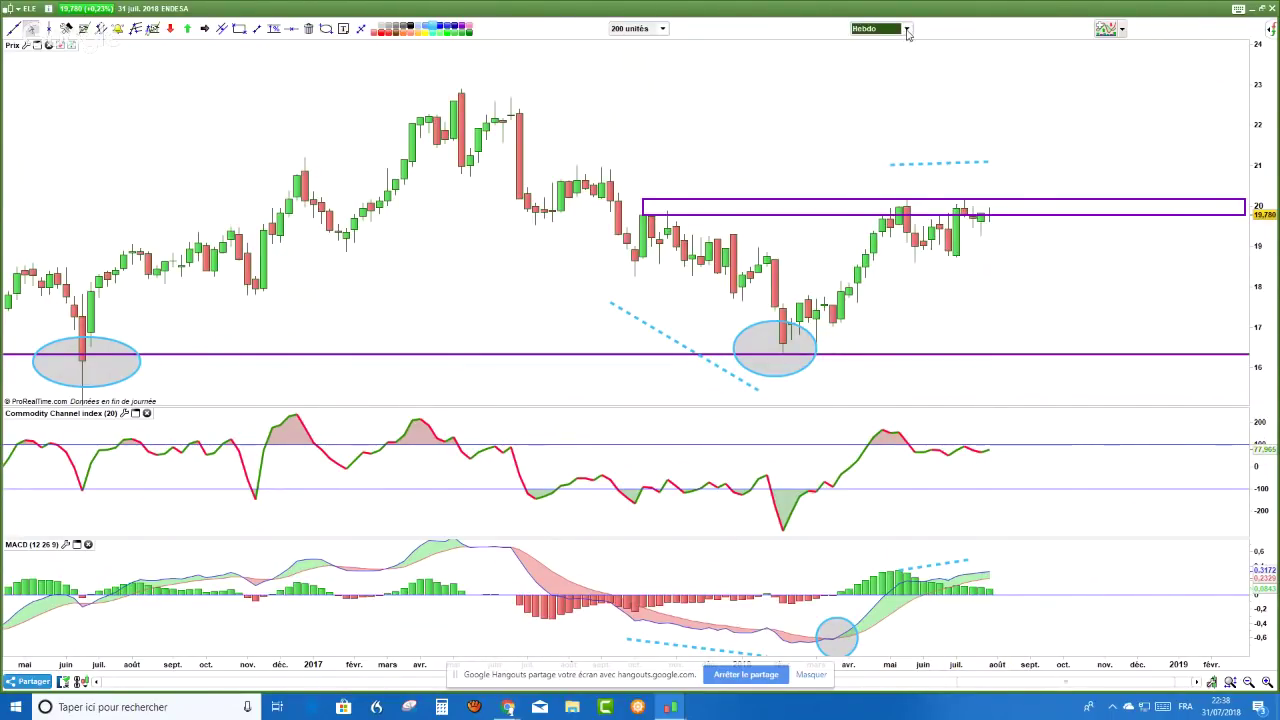
click(907, 31)
click(907, 249)
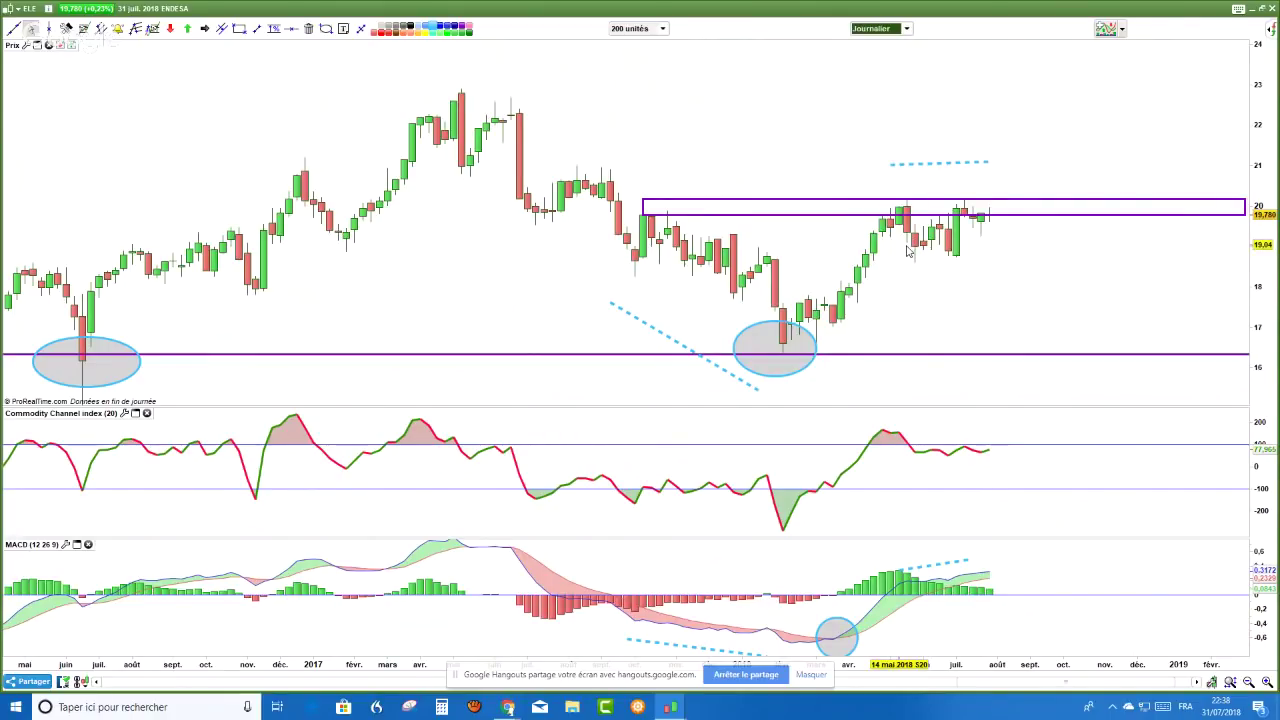
- Move the purple resistance rectangle onto the daily highs around 20–20.3
drag(436, 168, 1190, 155)
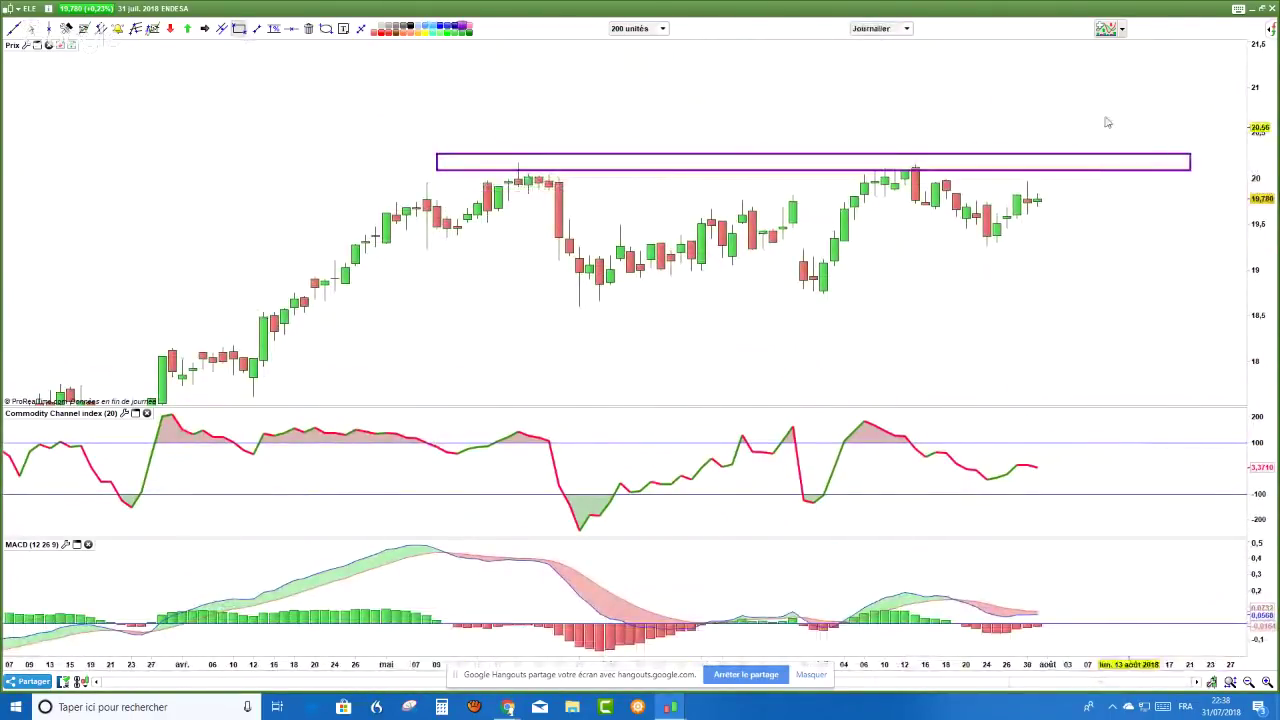
scroll(660, 57, right, 3)
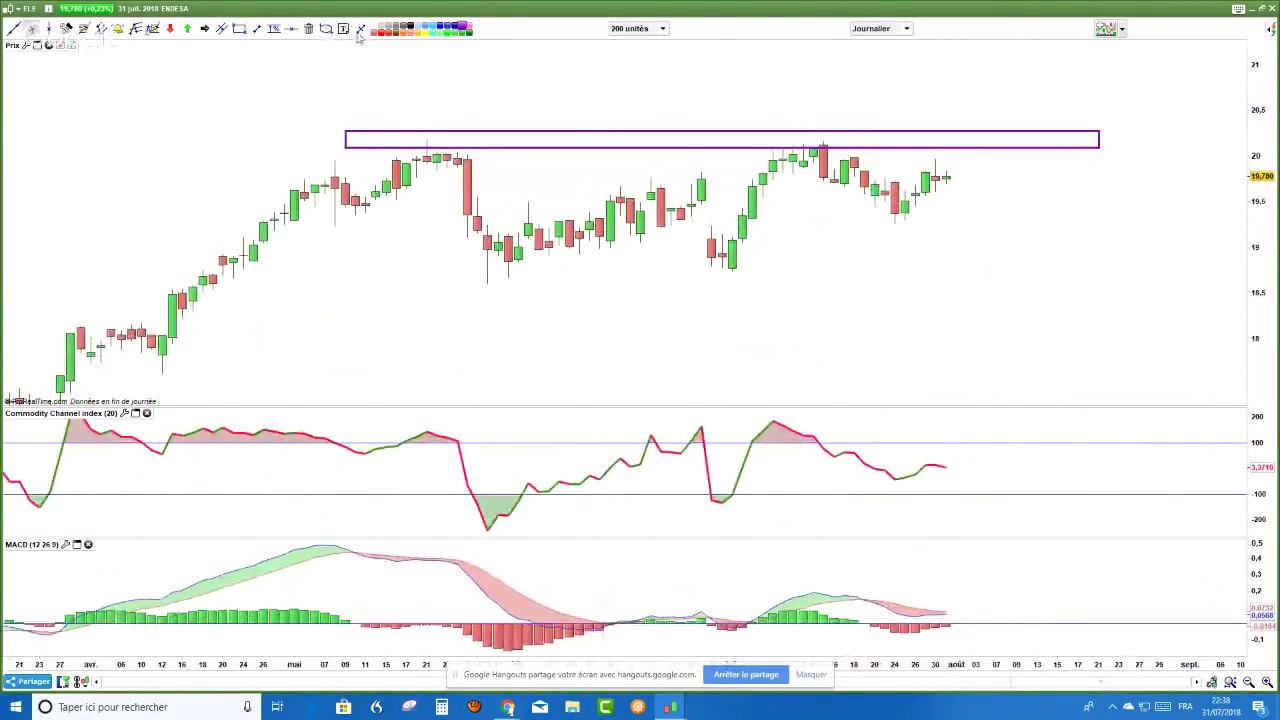
drag(449, 117, 430, 137)
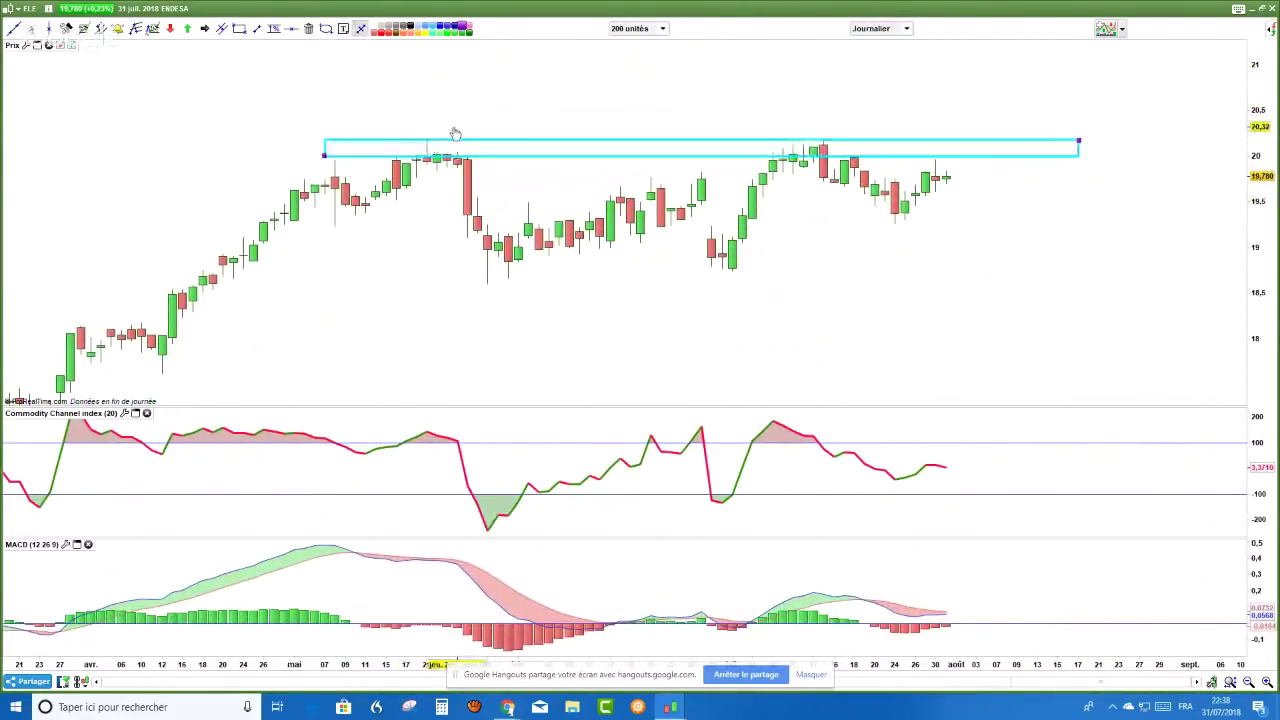
- Stretch the MACD panel's vertical scale so its bars appear taller
drag(1257, 591, 1255, 571)
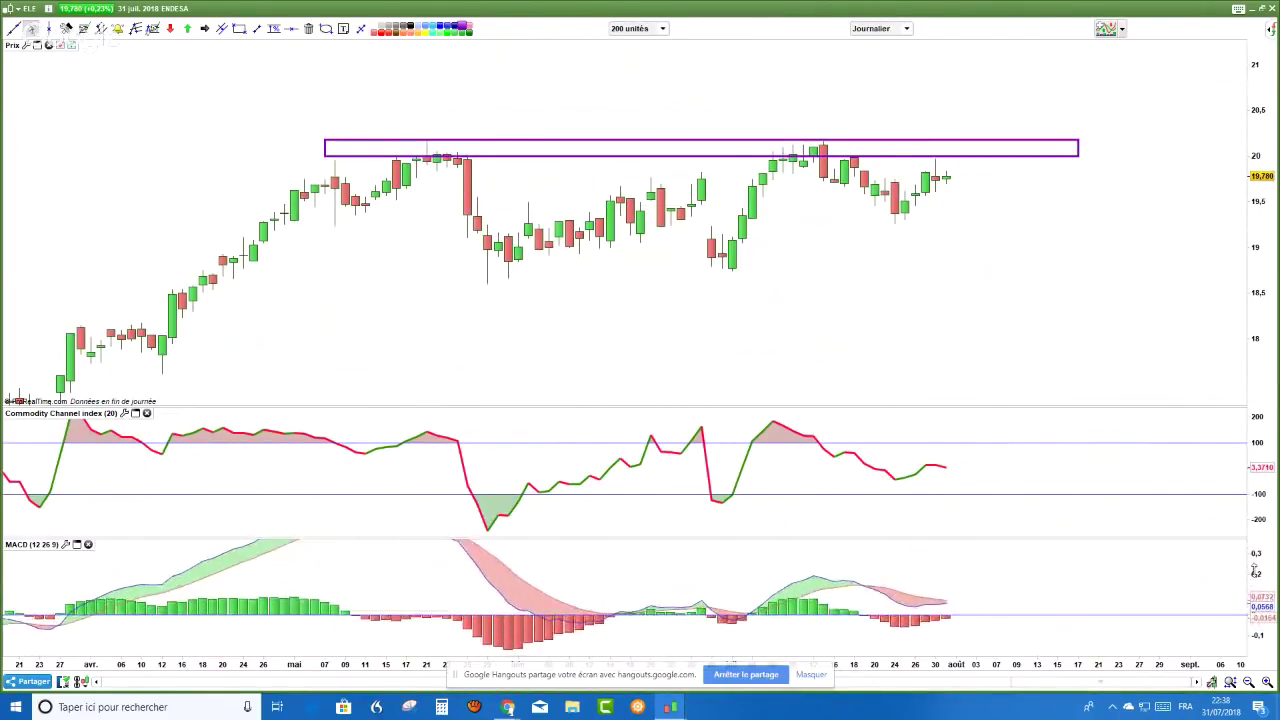
scroll(1006, 397, down, 3)
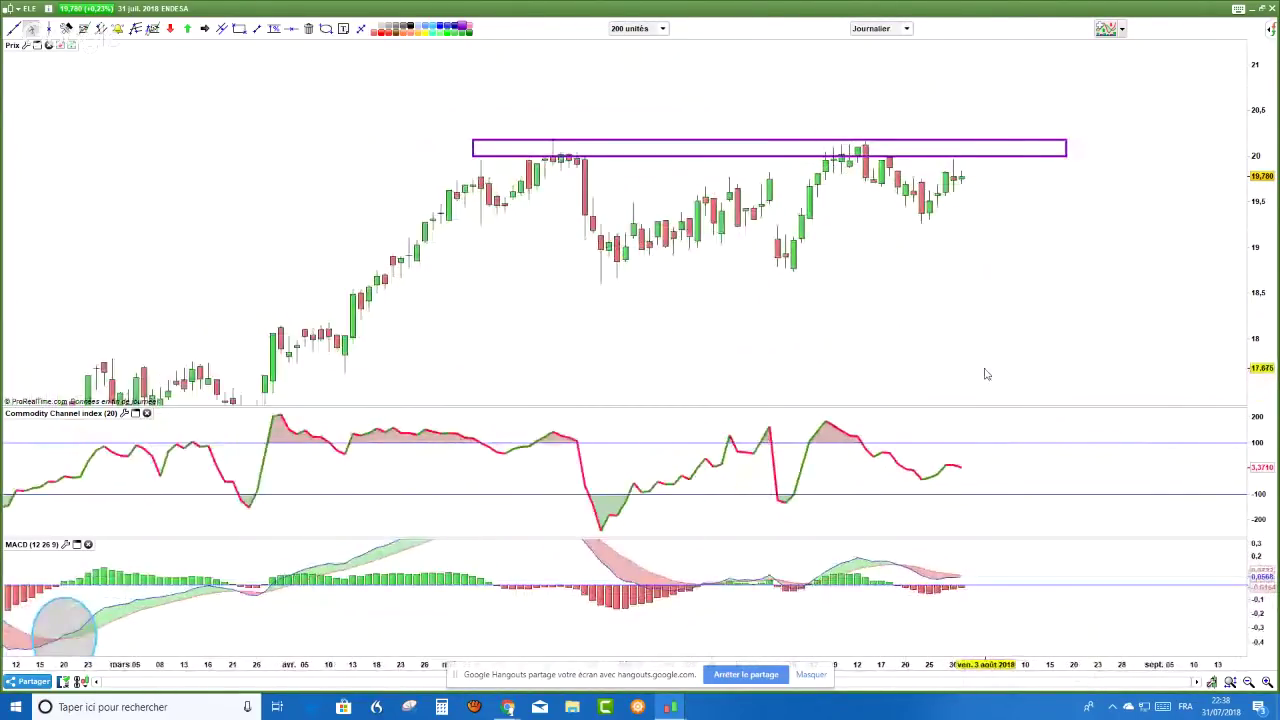
scroll(930, 395, up, 1)
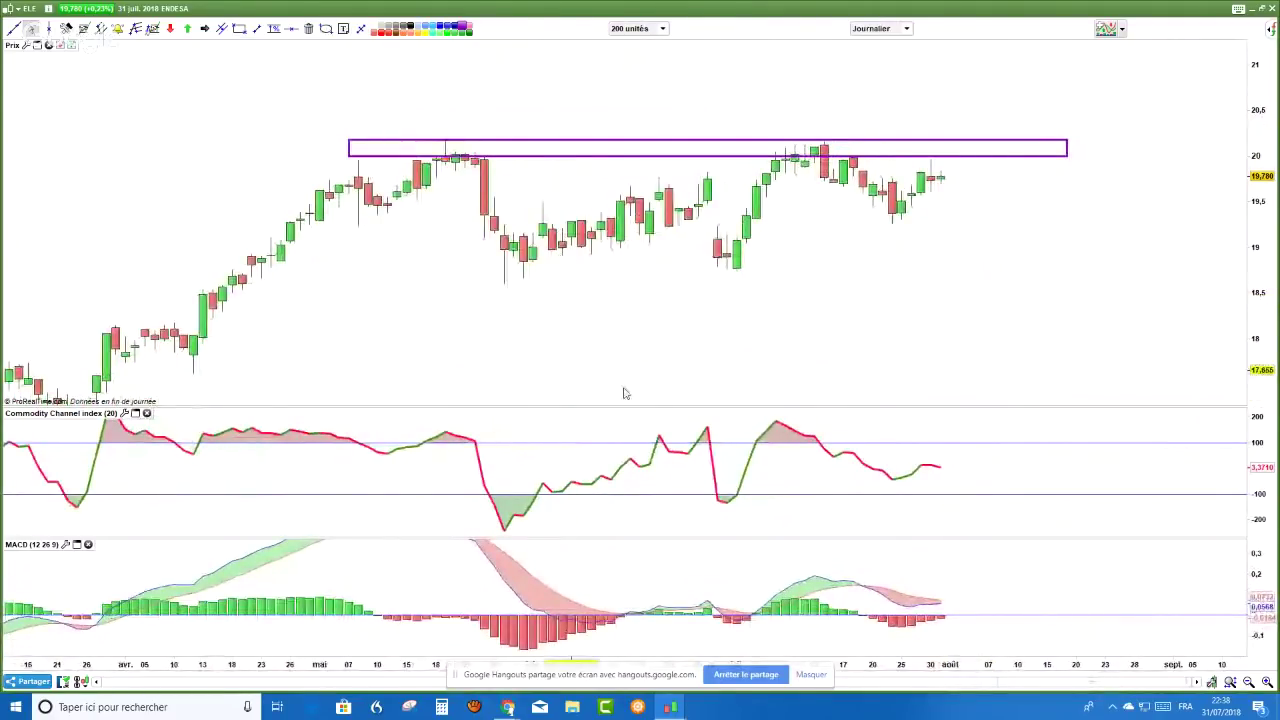
- Circle the recent MACD peak with a light-blue ellipse and draw a rising dashed line across MACD peaks
click(325, 29)
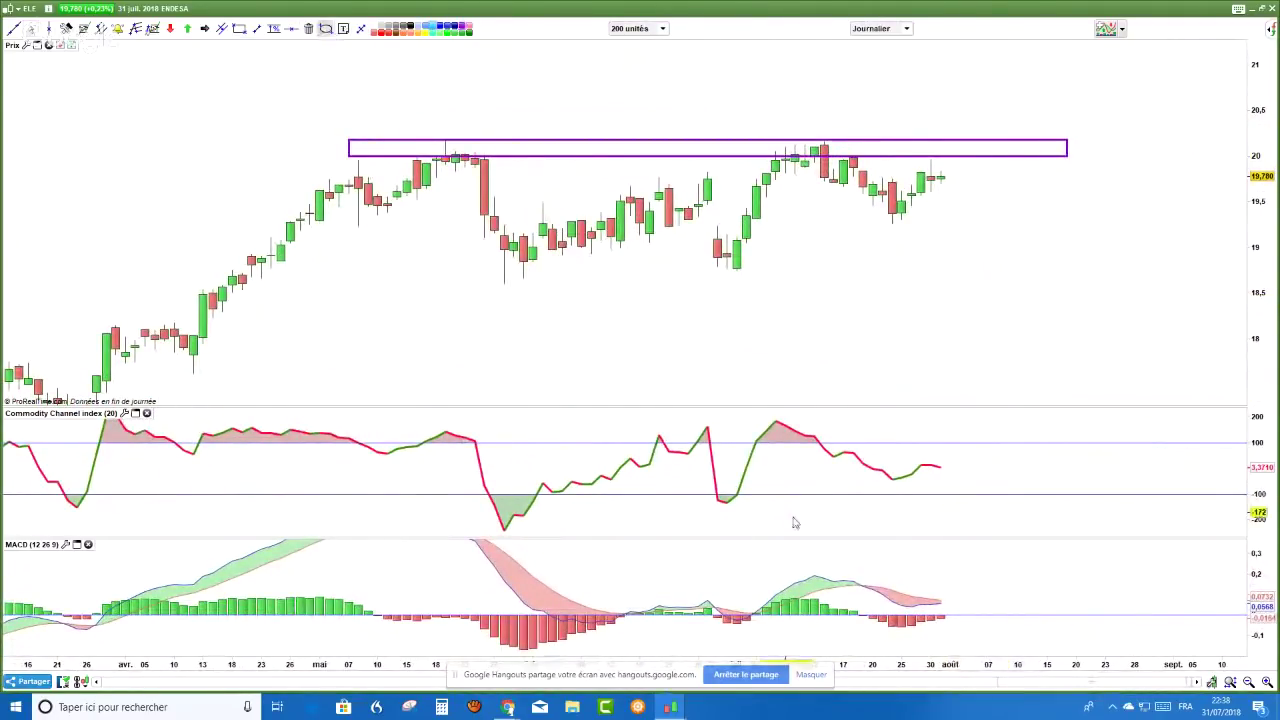
drag(858, 593, 877, 611)
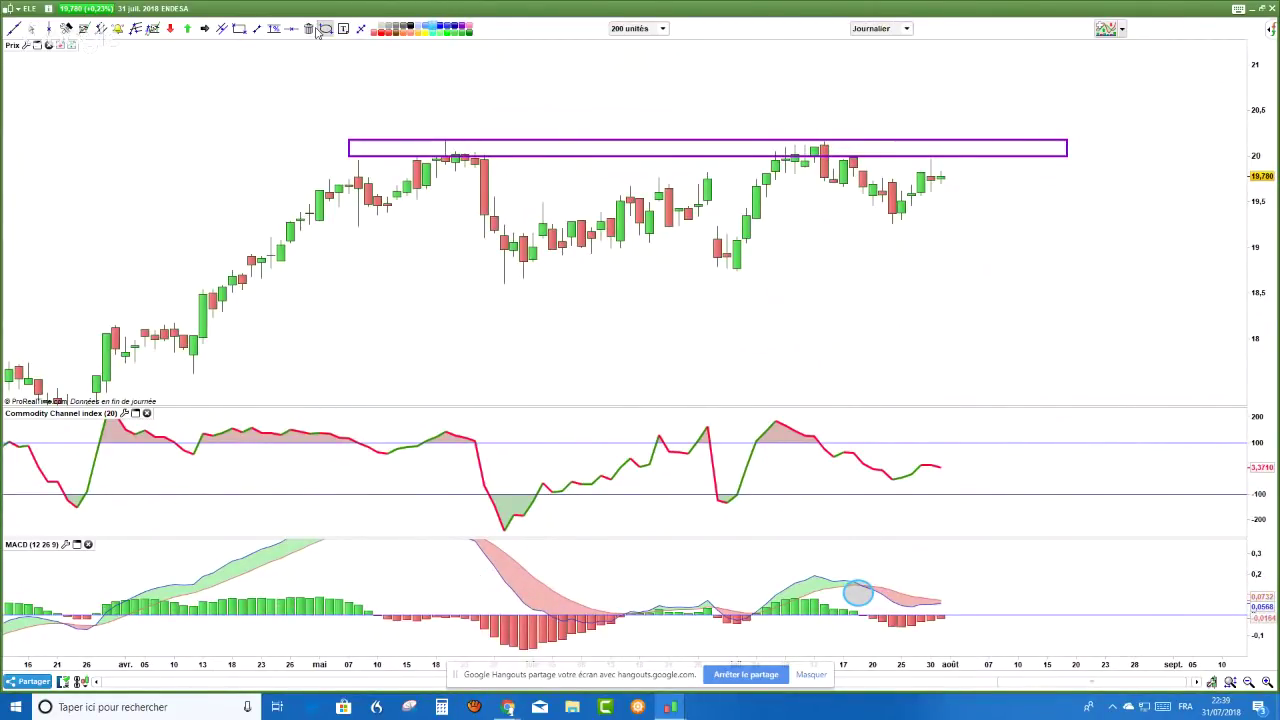
click(257, 29)
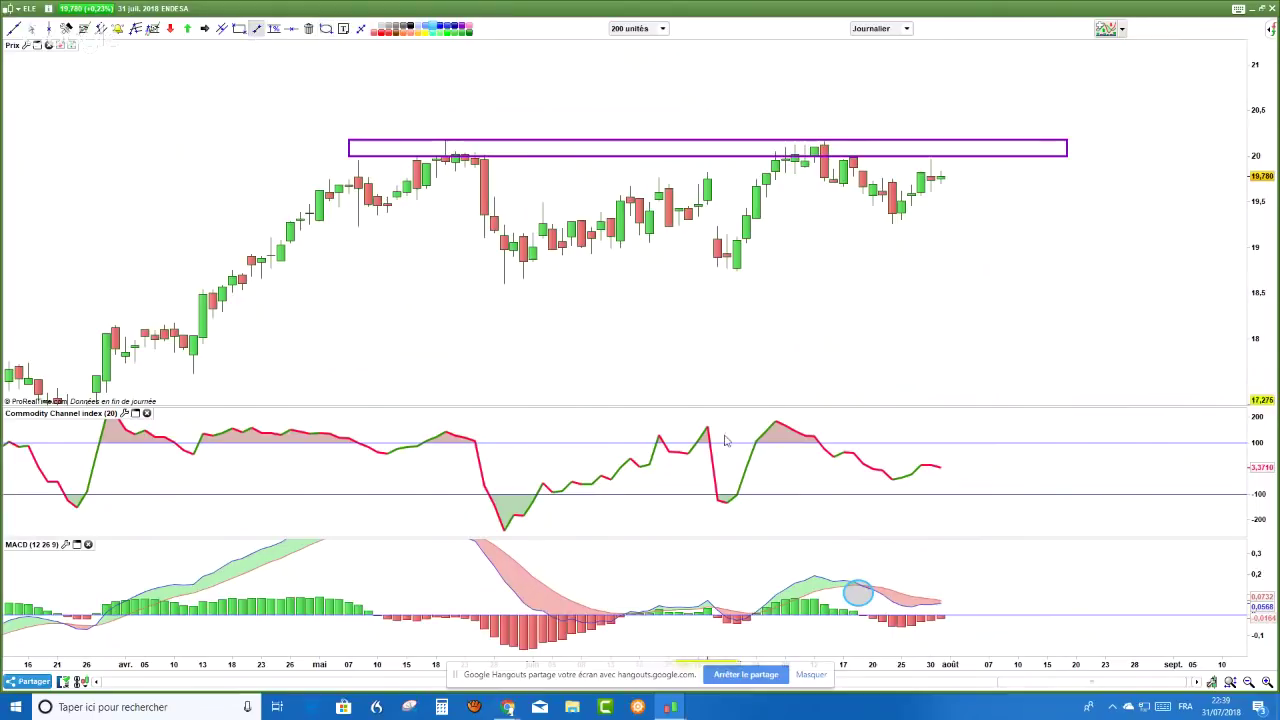
click(698, 580)
click(812, 553)
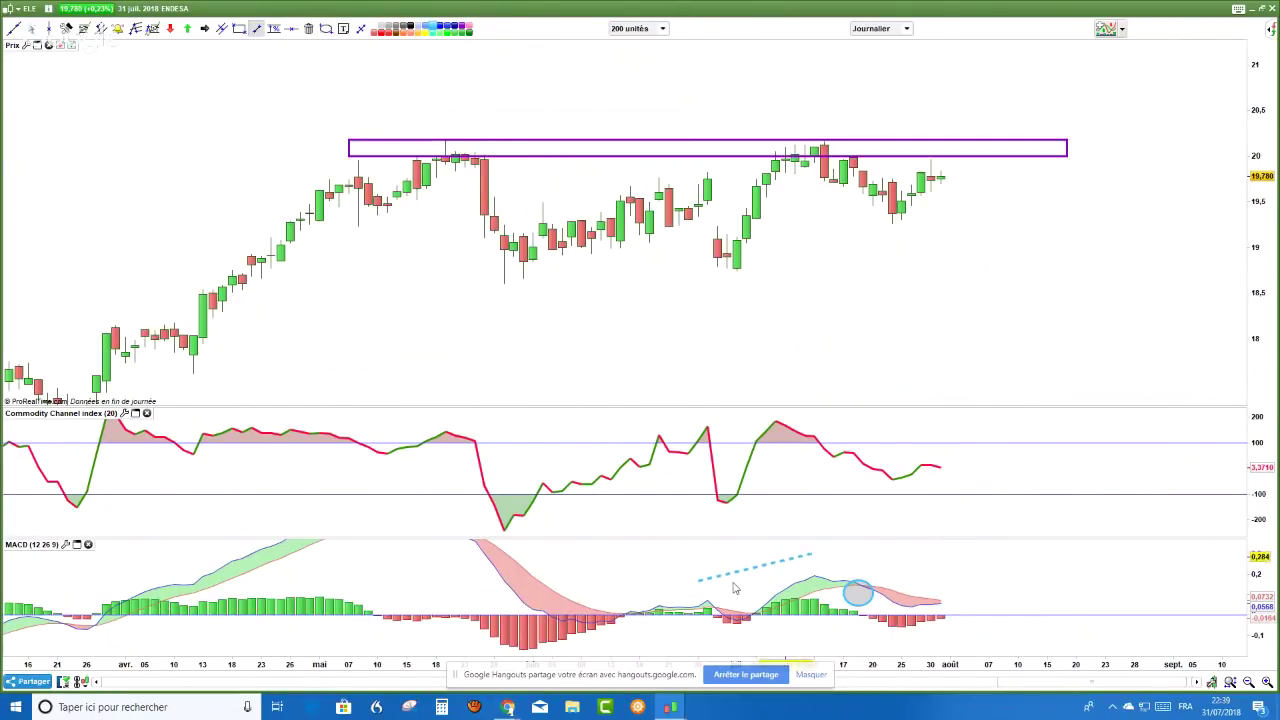
- Draw a rising dashed trendline over the price highs and circle the latest MACD readings with another ellipse
click(658, 163)
click(852, 122)
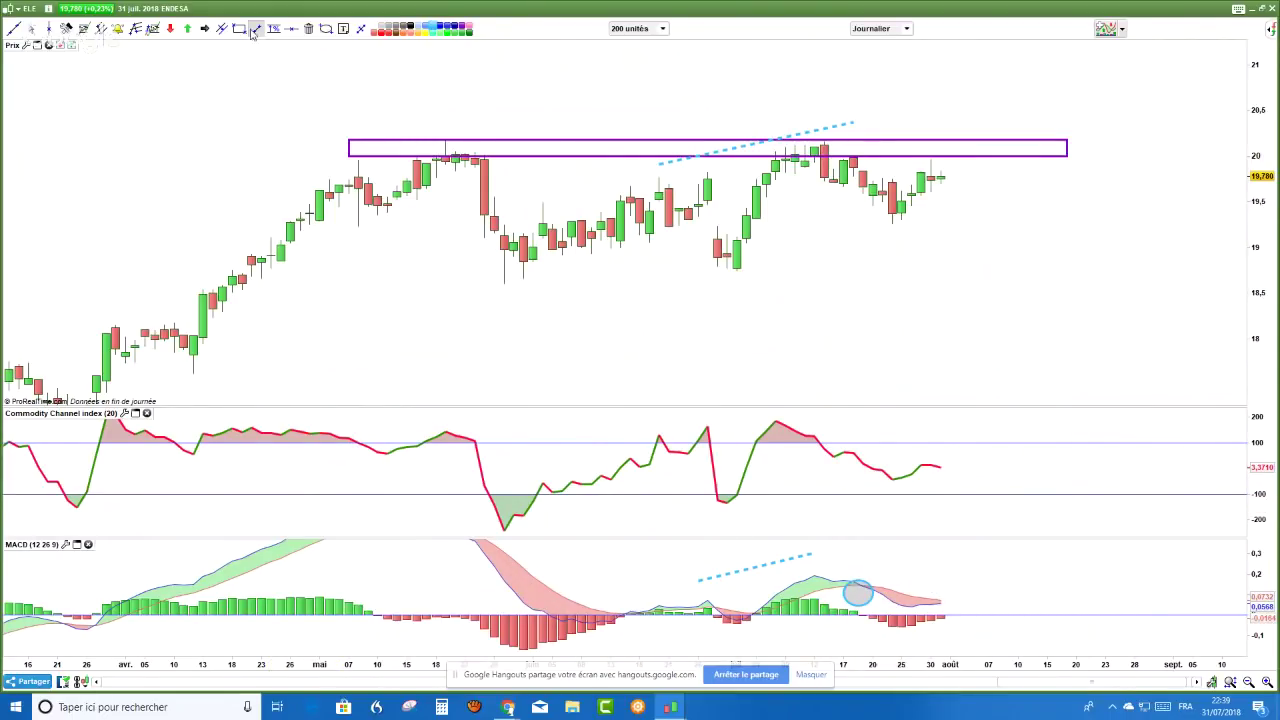
click(325, 28)
drag(911, 585, 950, 613)
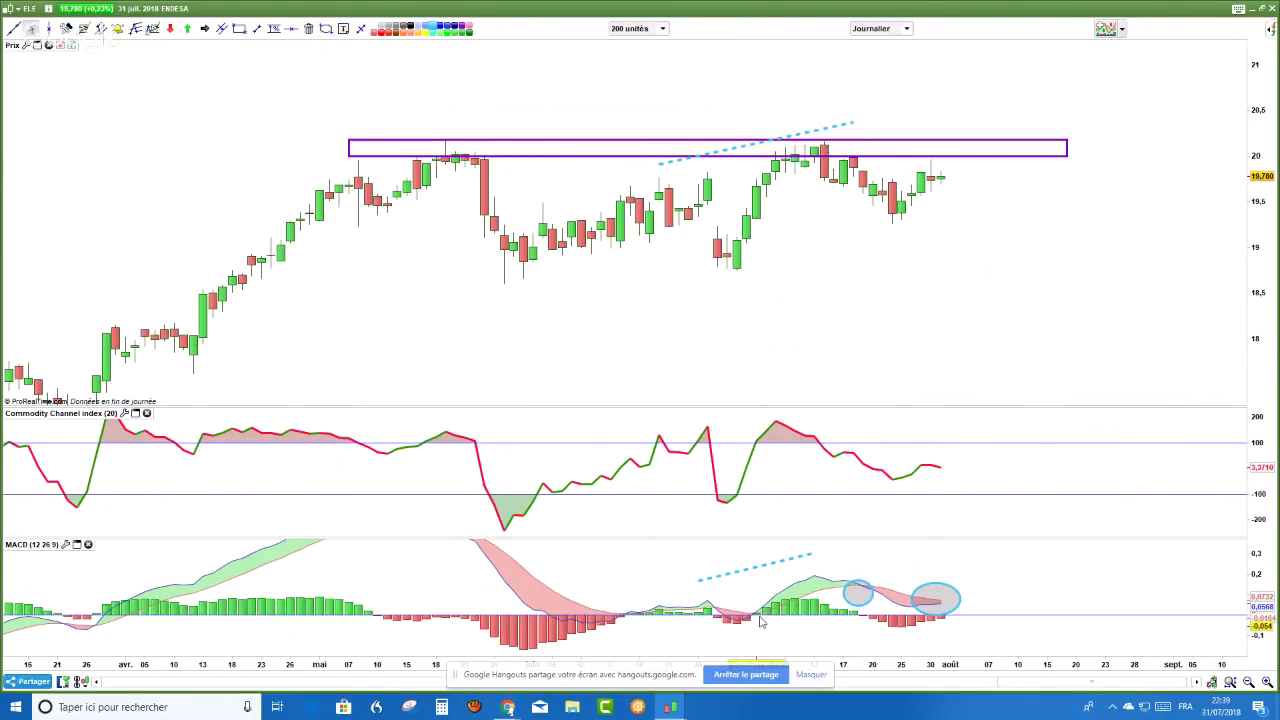
scroll(690, 590, down, 1)
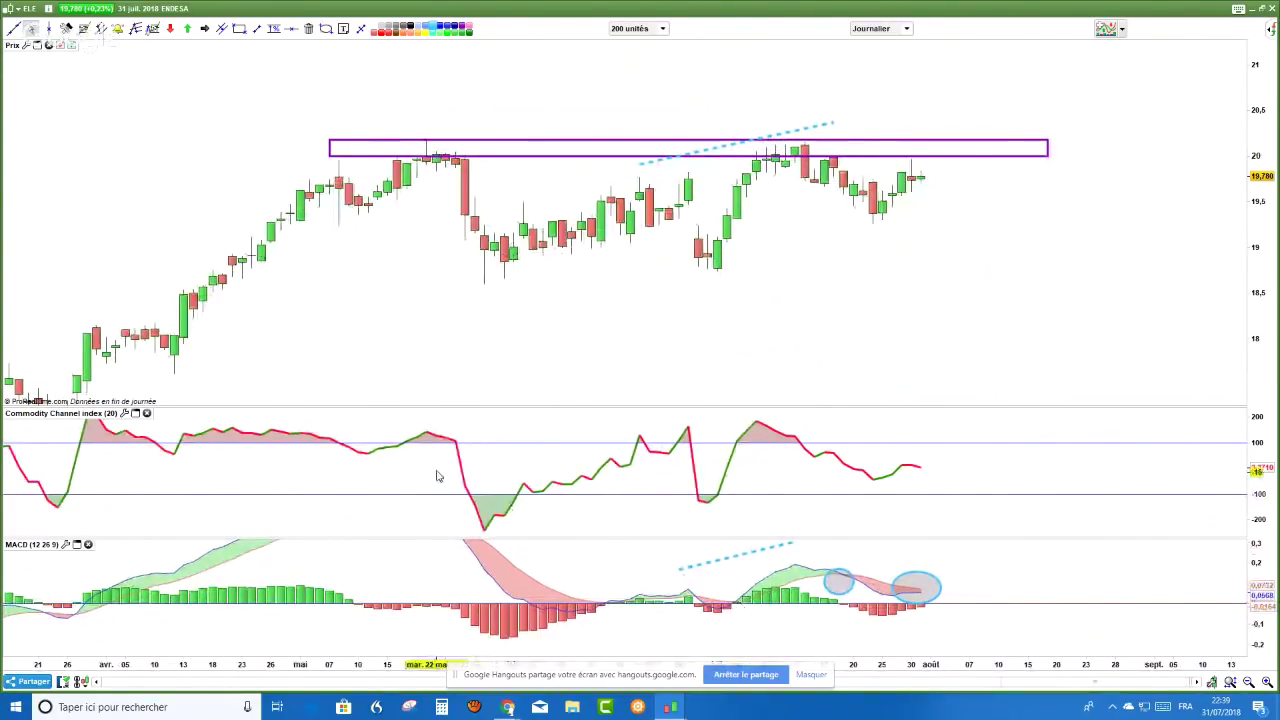
mouse_move(431, 473)
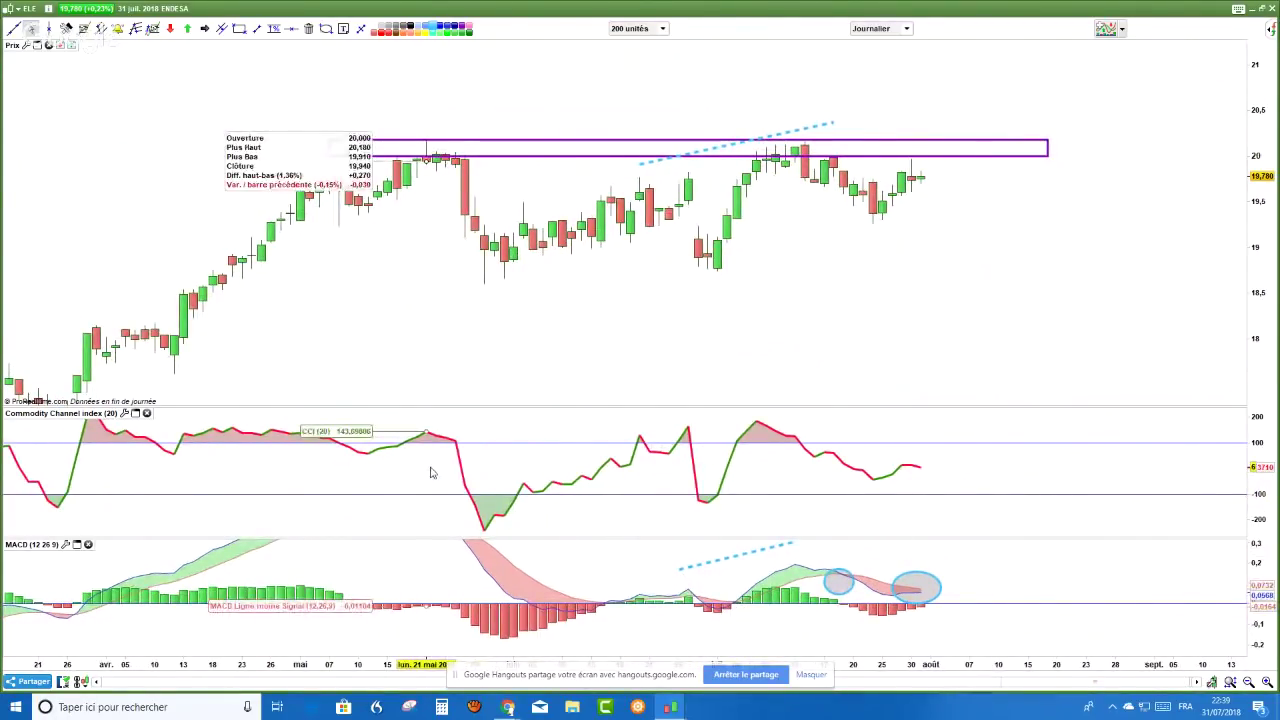
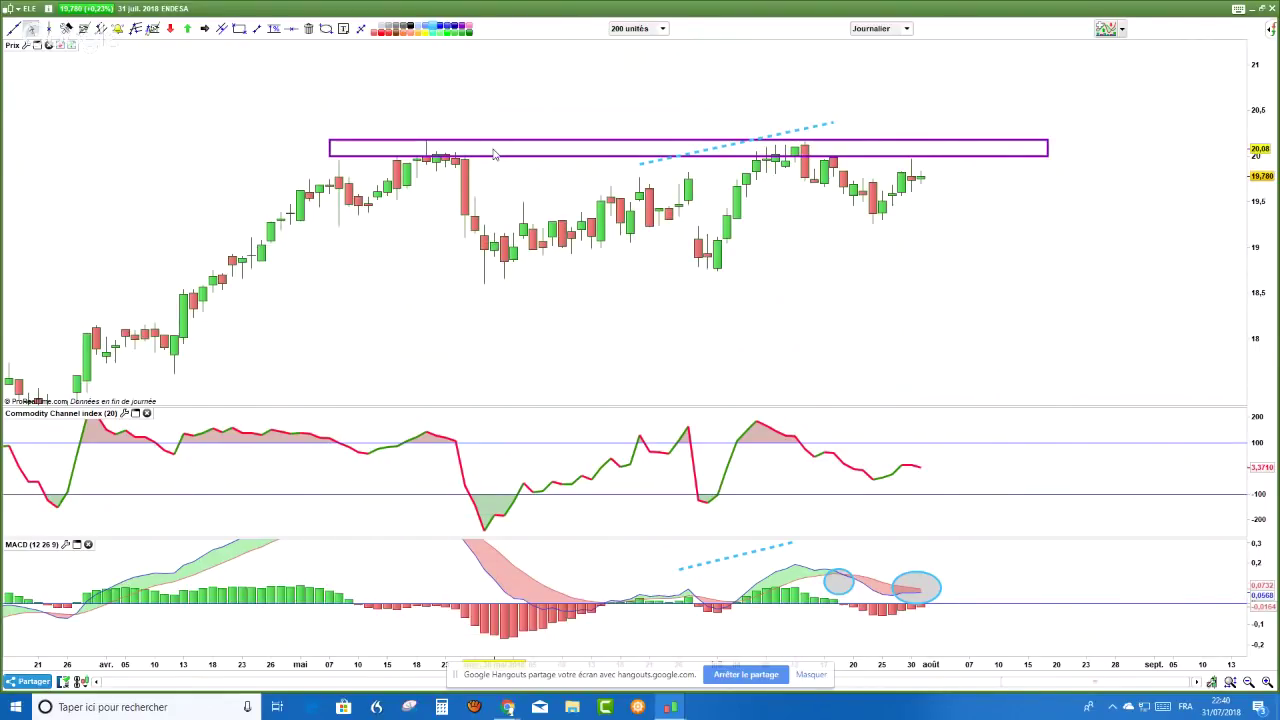
- Check two candles' data boxes on the ENDESA daily chart, then switch to the YouTube live chat
click(494, 154)
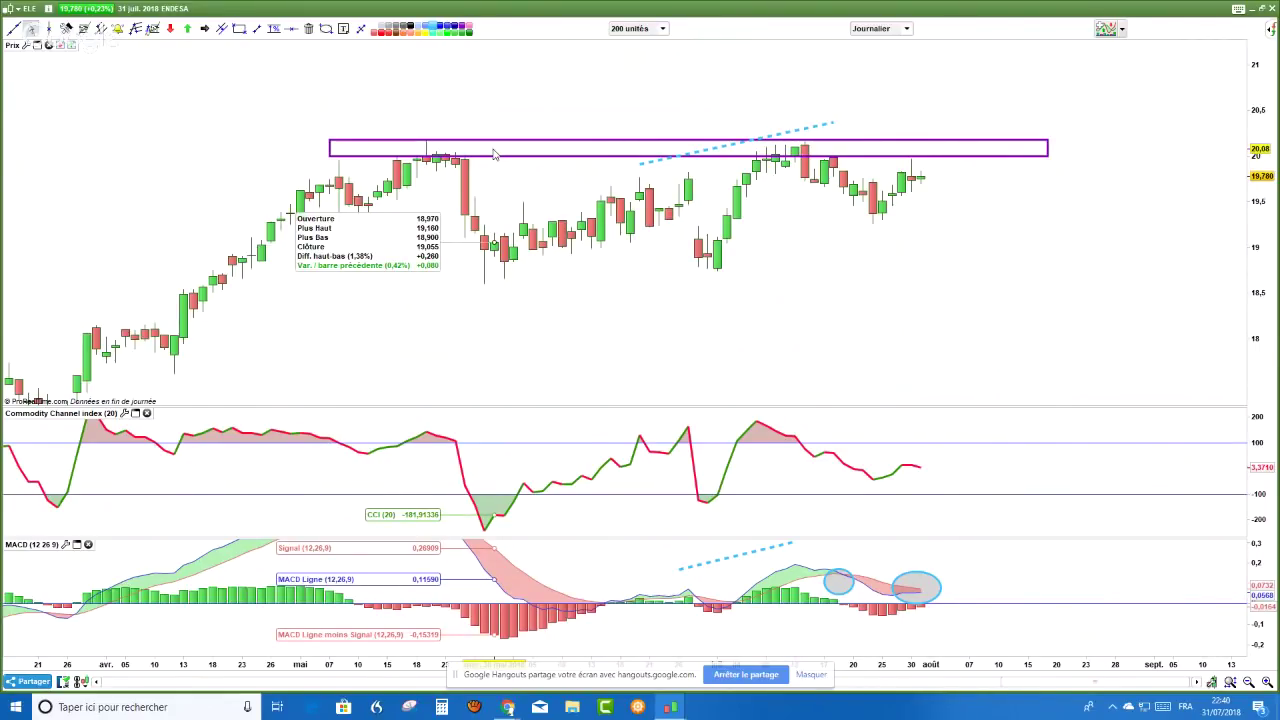
click(660, 274)
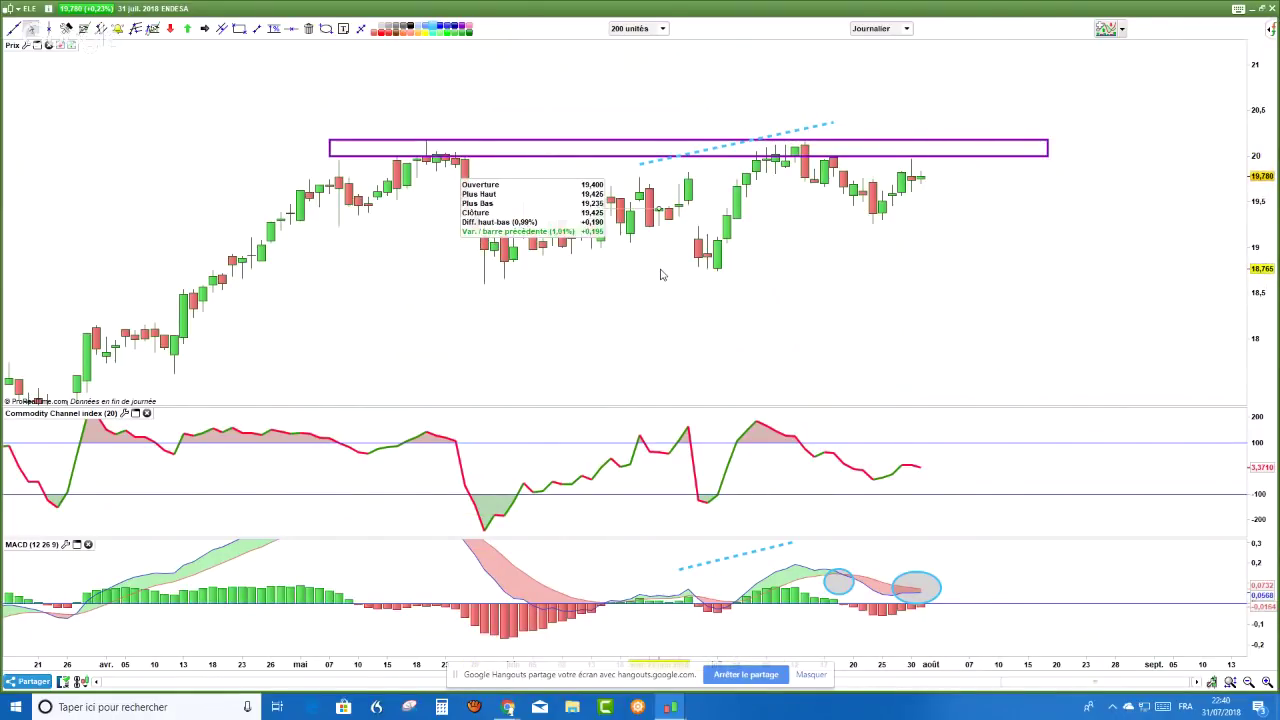
key(alt+Tab)
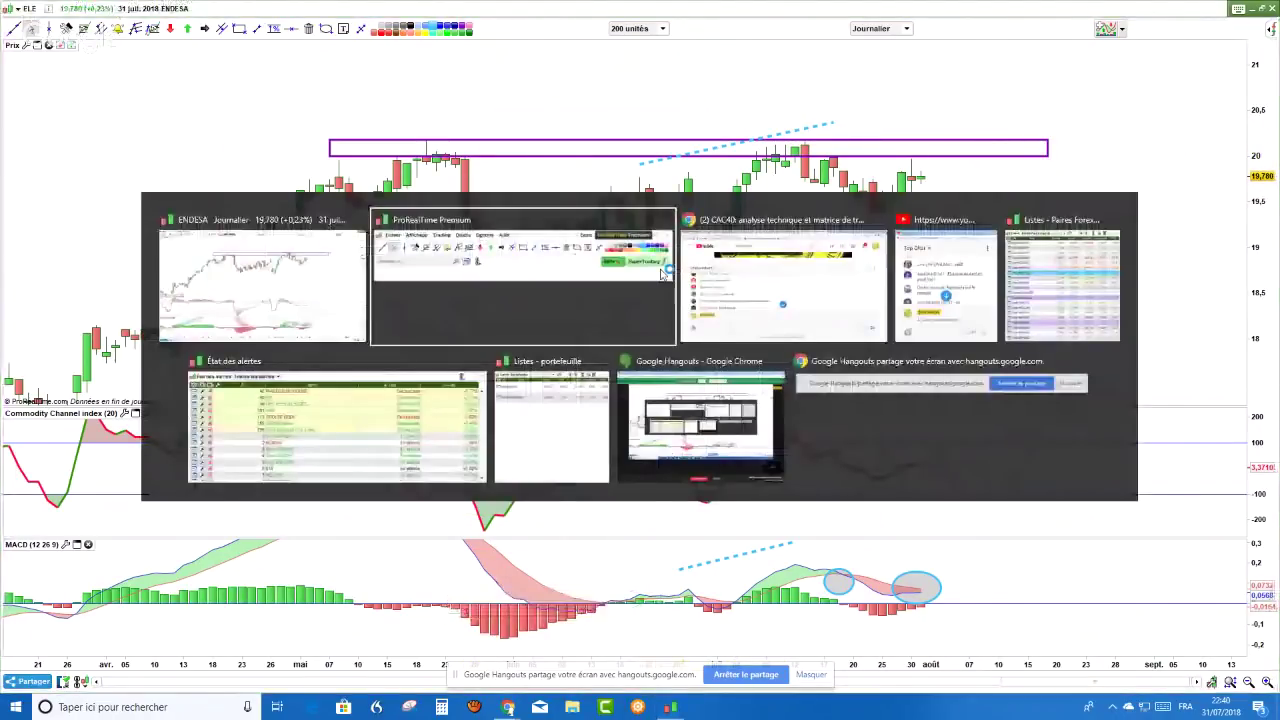
key(alt+Tab)
scroll(506, 320, down, 2)
scroll(503, 324, up, 2)
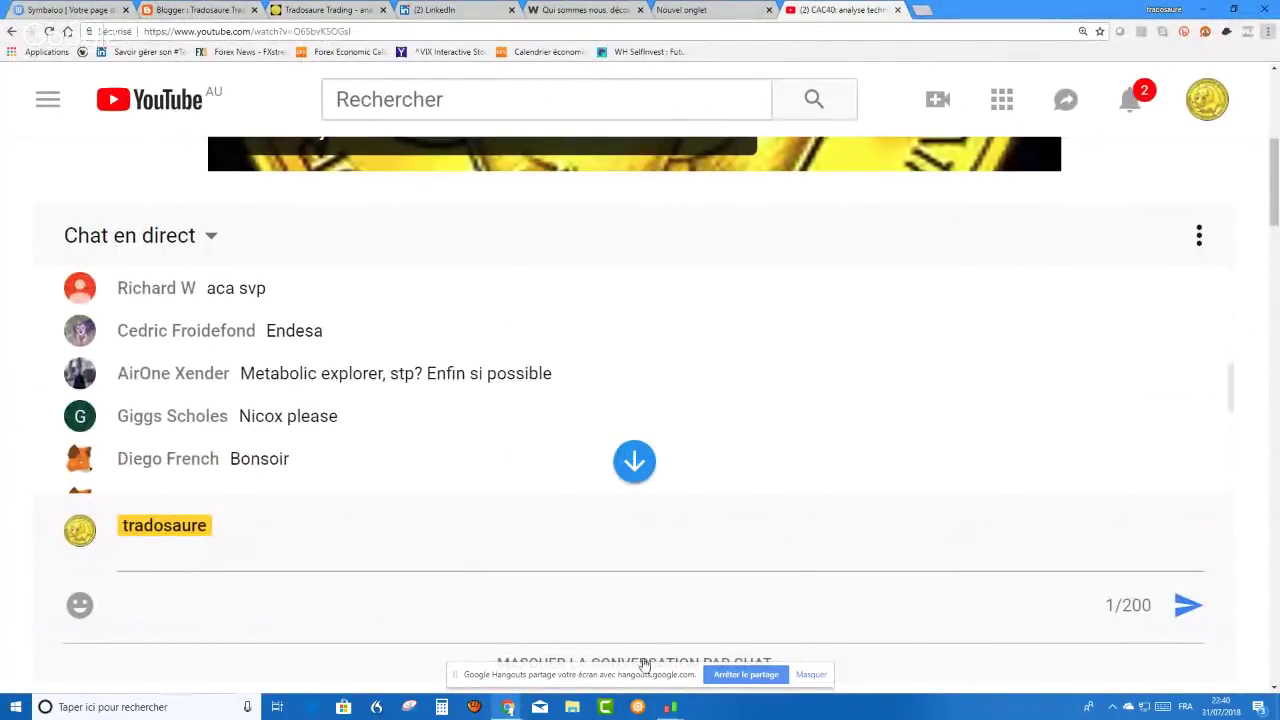
- Return to ProRealTime and load the METABOLIC EXPLORER (METEX) chart from a 'metex' search
mouse_move(670, 707)
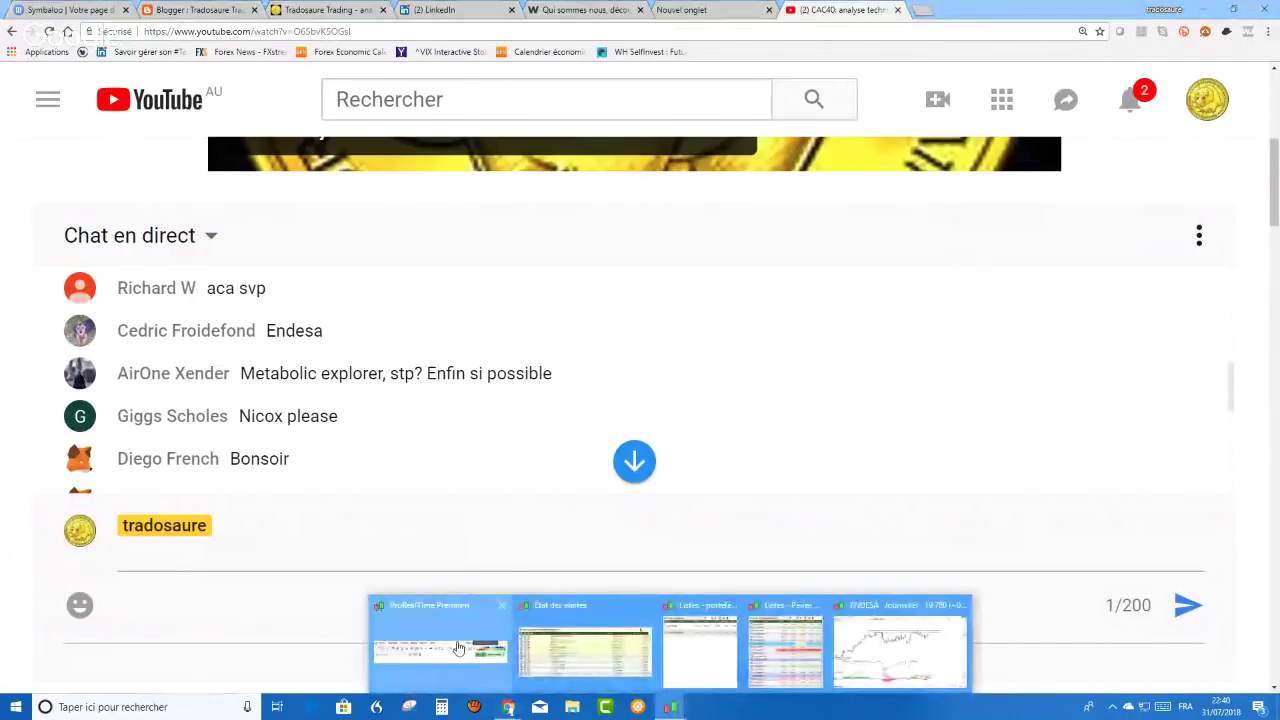
click(458, 648)
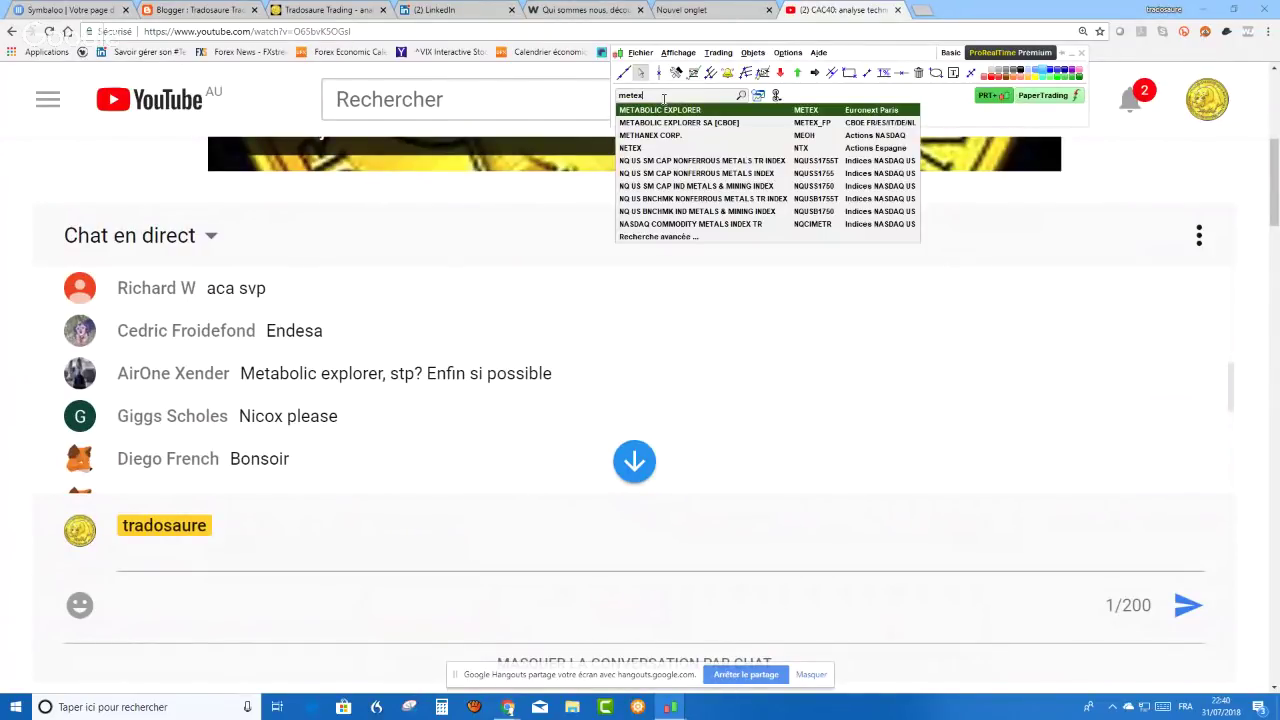
key(Return)
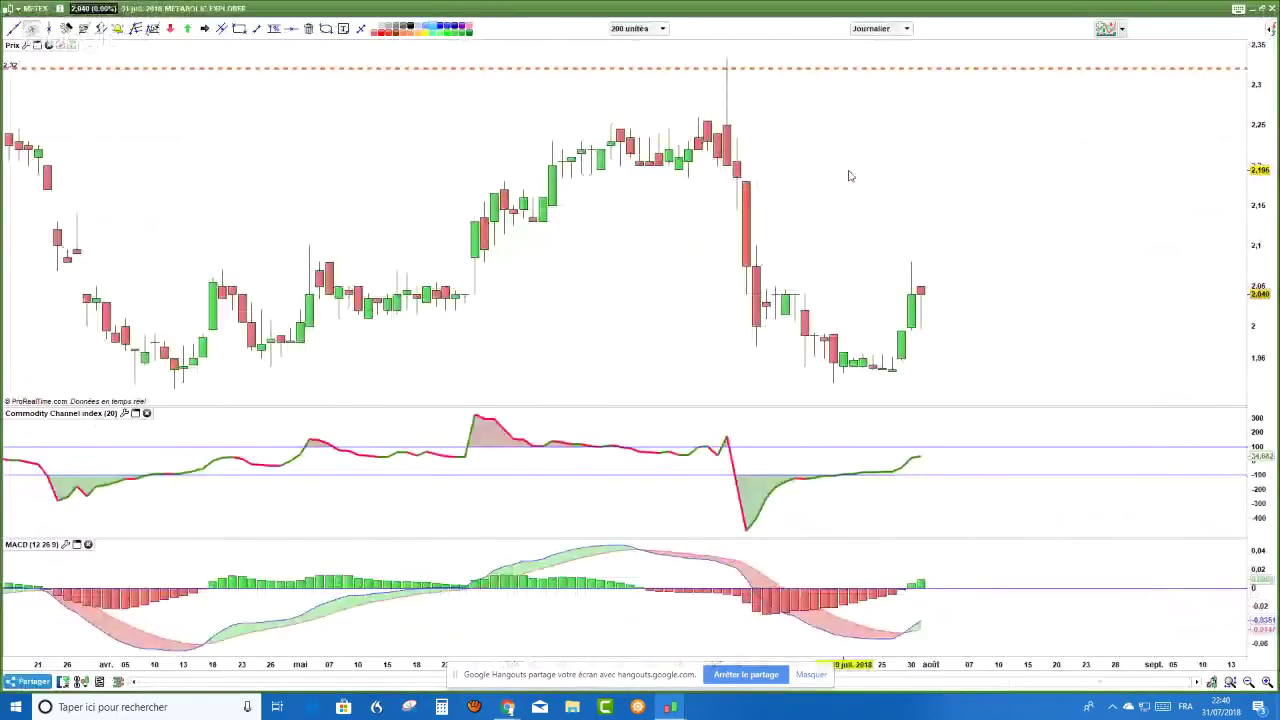
- Delete all drawn objects from the METEX chart and switch it to weekly (Hebdo) candles
right_click(847, 173)
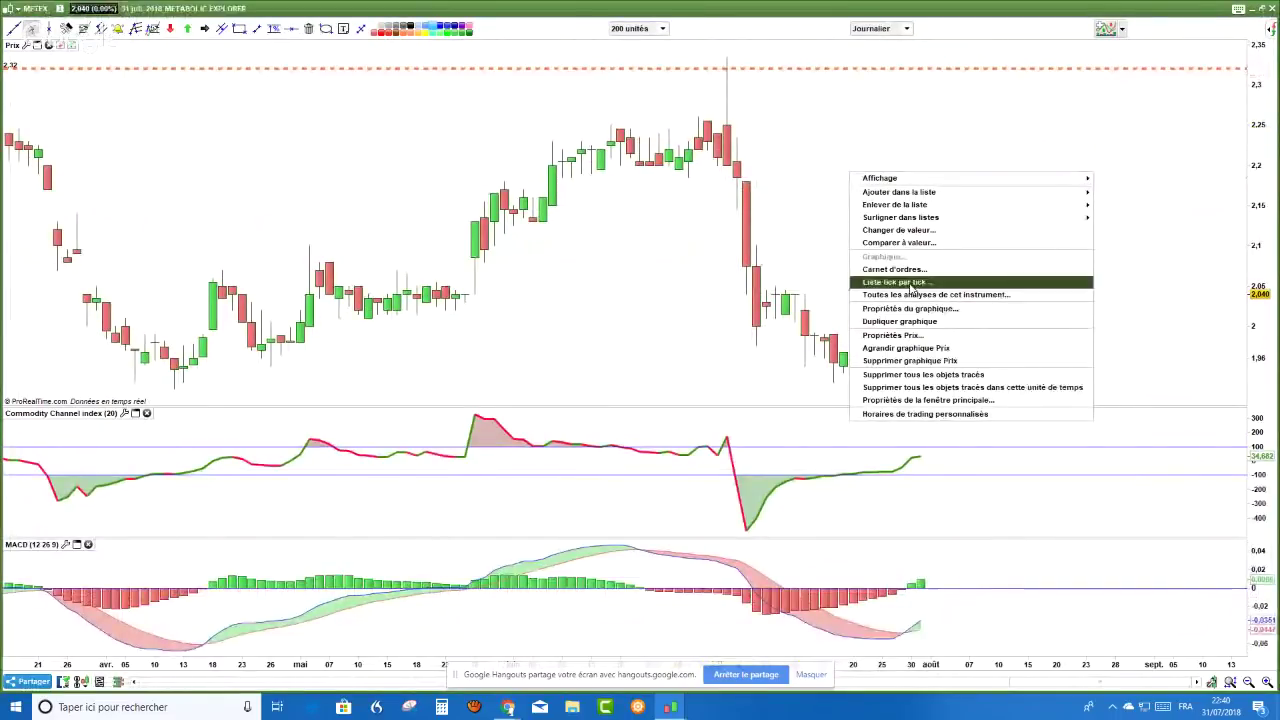
click(943, 375)
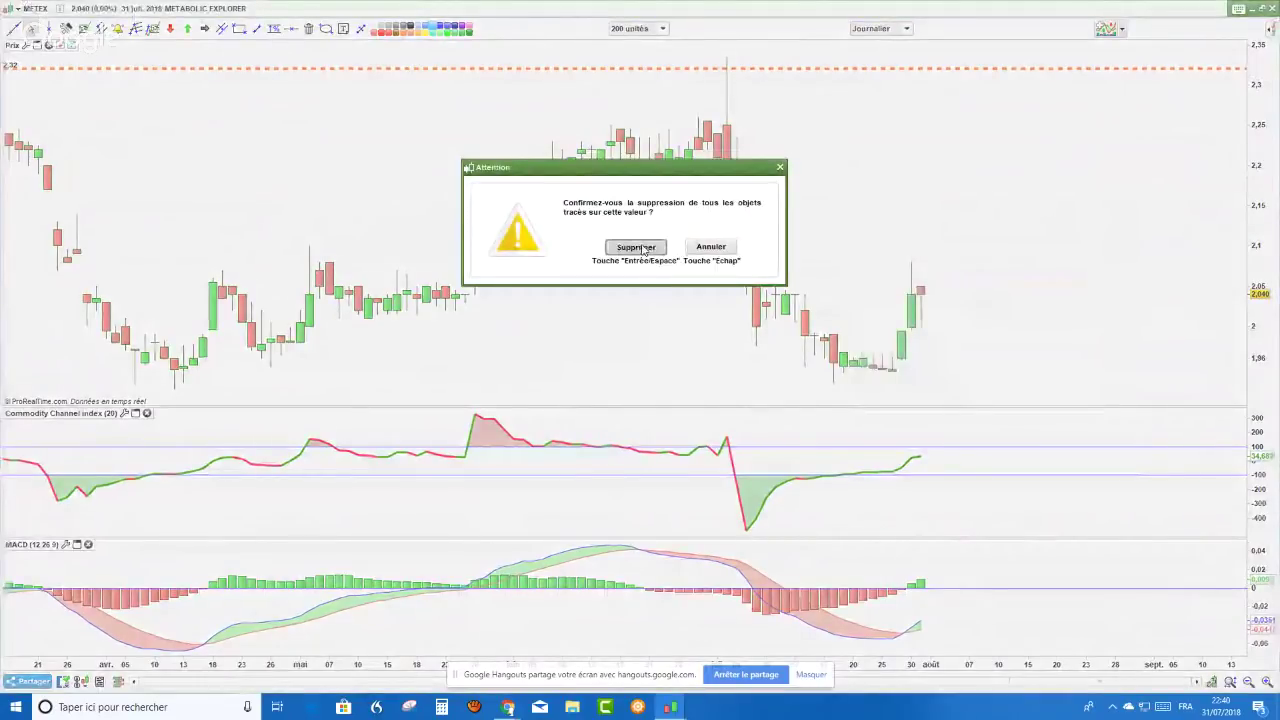
click(652, 249)
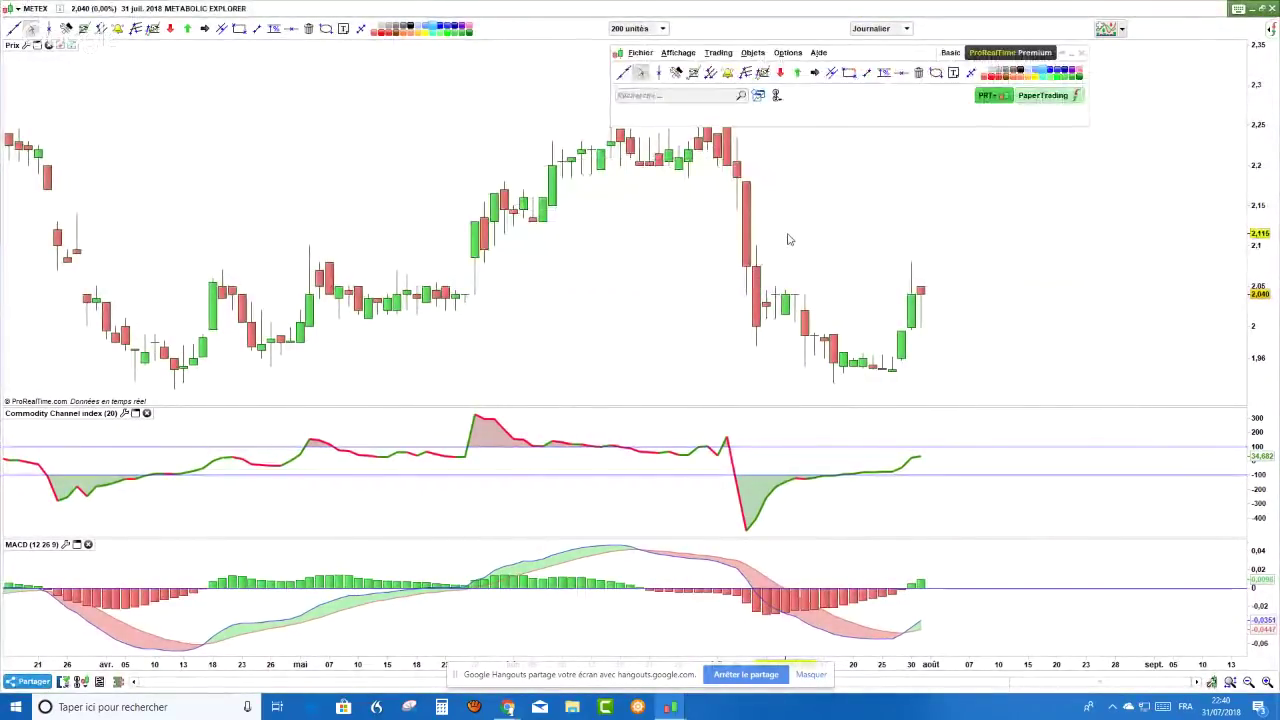
click(908, 29)
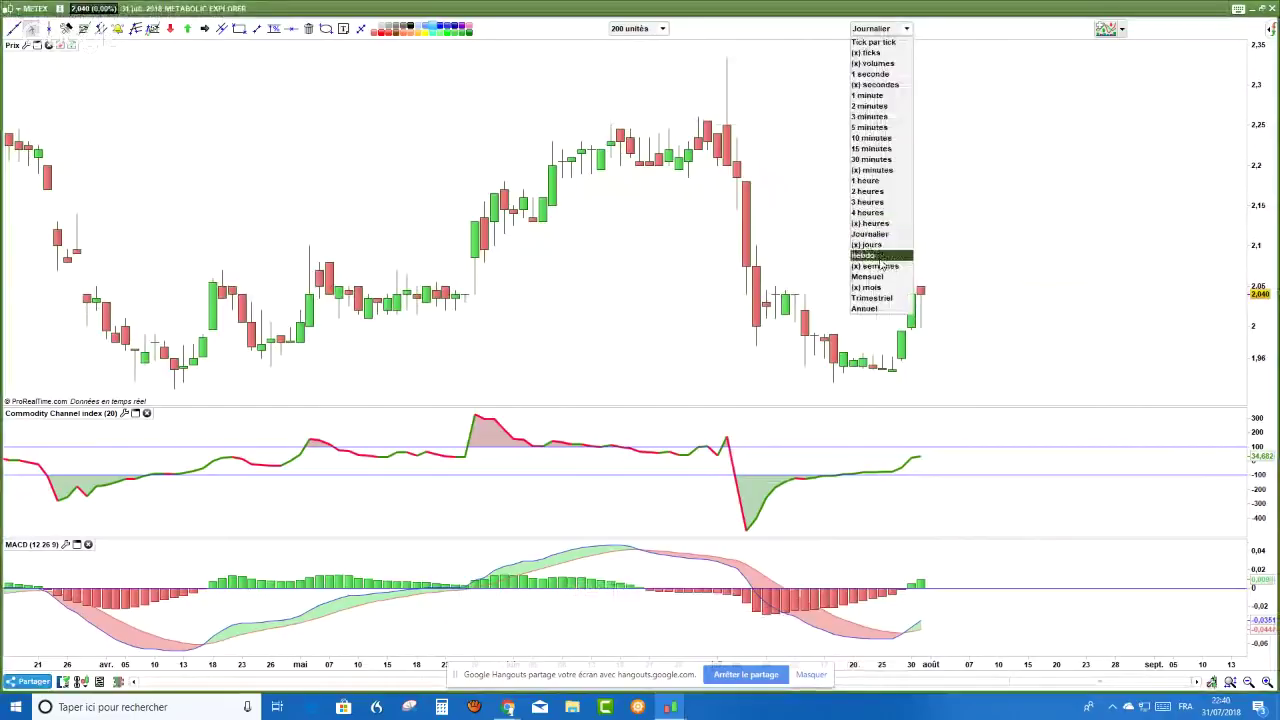
click(879, 258)
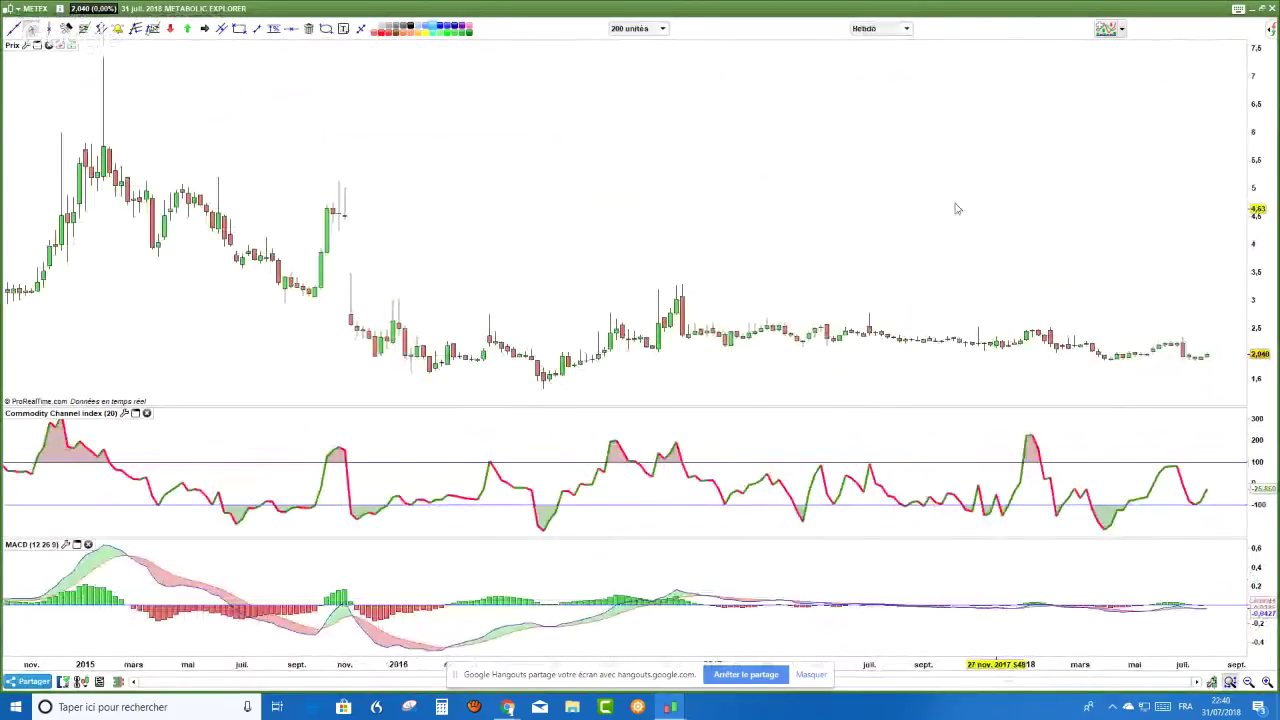
- Draw a purple support box around 1.93–1.97 across the recent weekly lows, extending right
drag(954, 208, 866, 197)
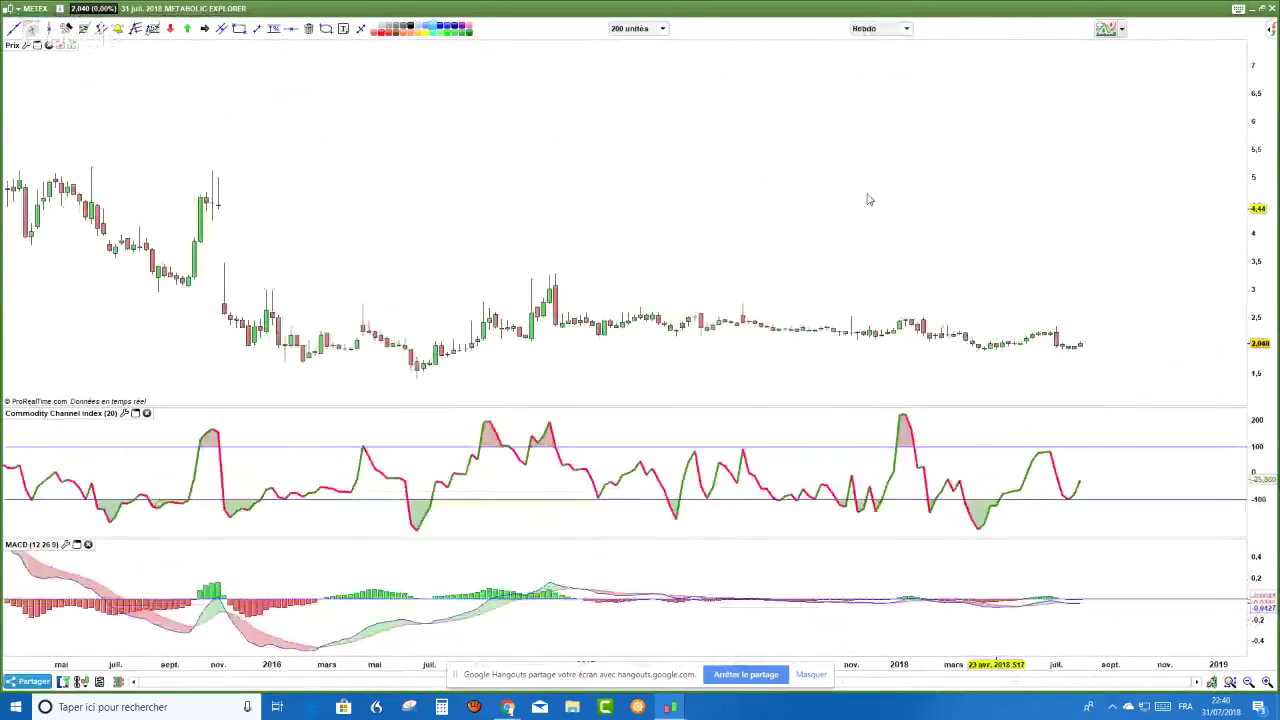
drag(1267, 204, 1137, 200)
right_click(1046, 170)
key(Escape)
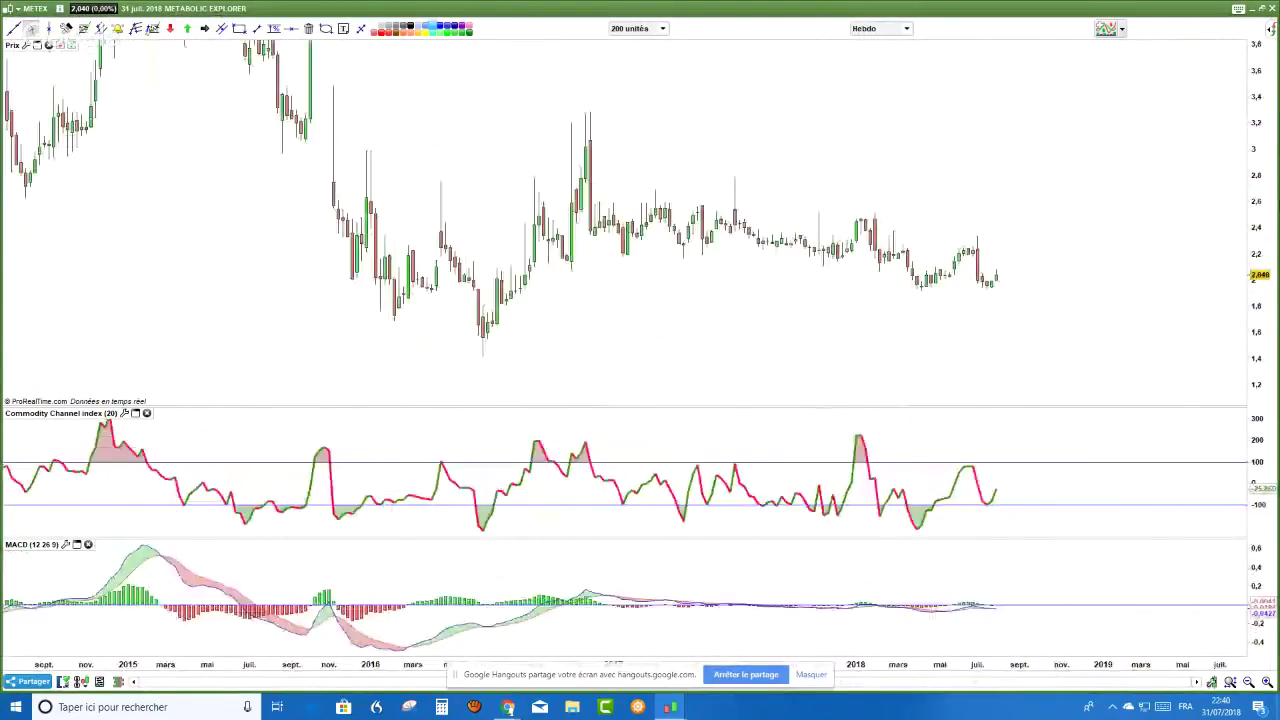
scroll(1135, 213, up, 3)
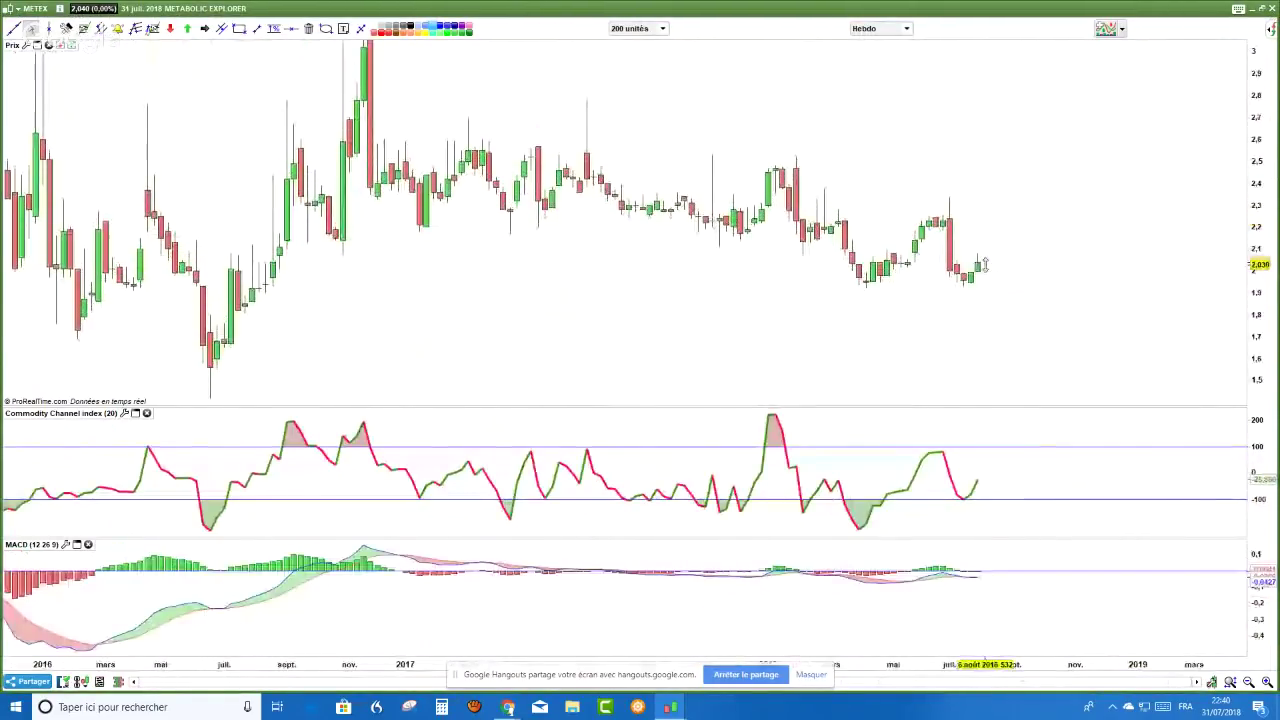
click(236, 29)
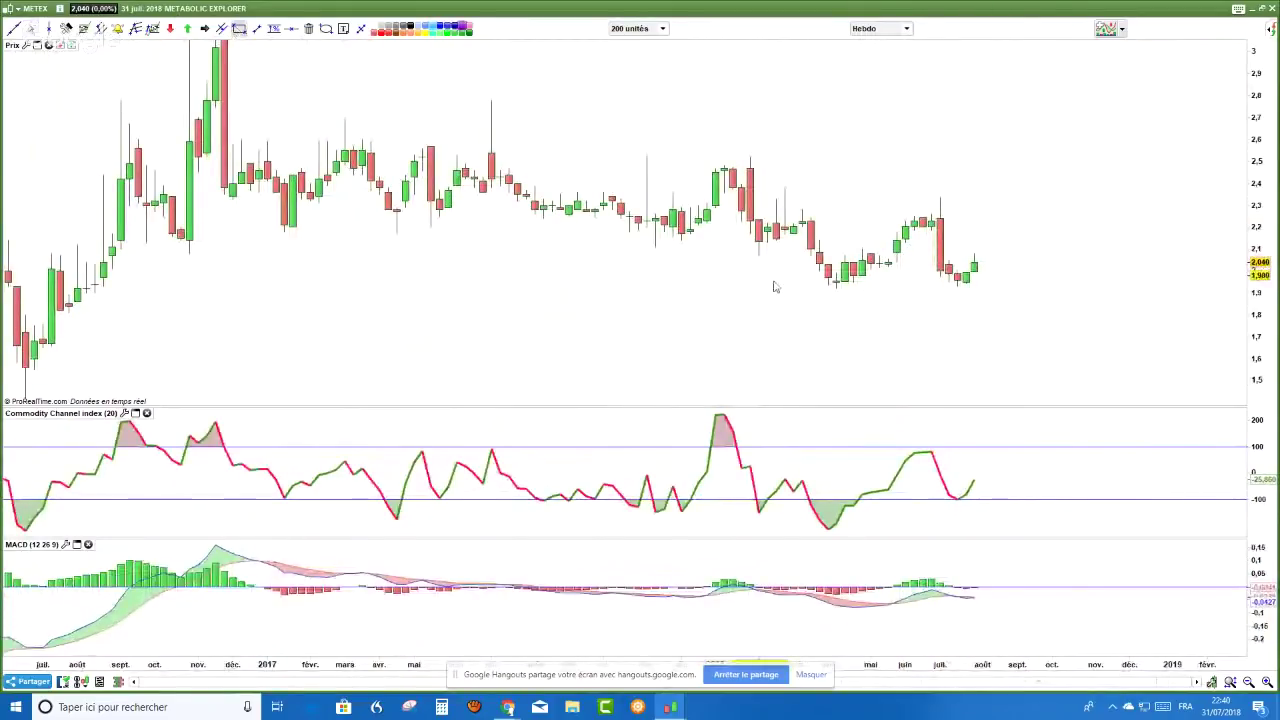
drag(827, 280, 1151, 289)
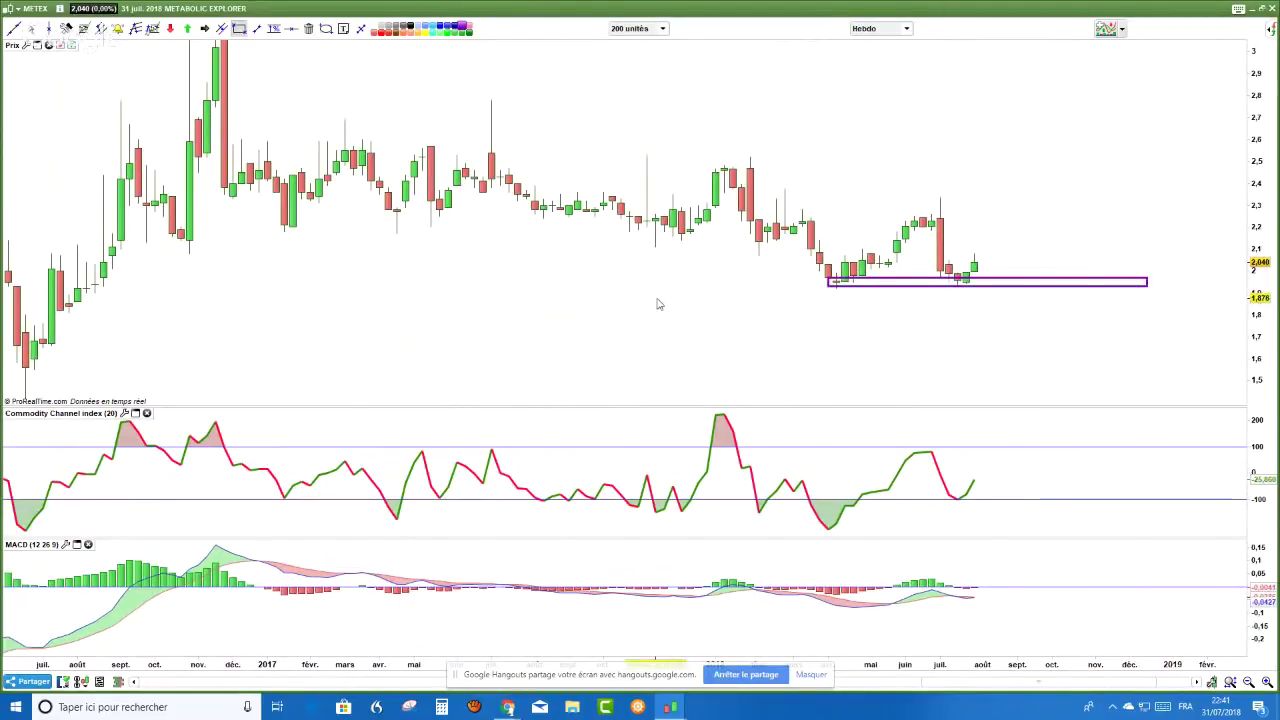
scroll(652, 297, up, 2)
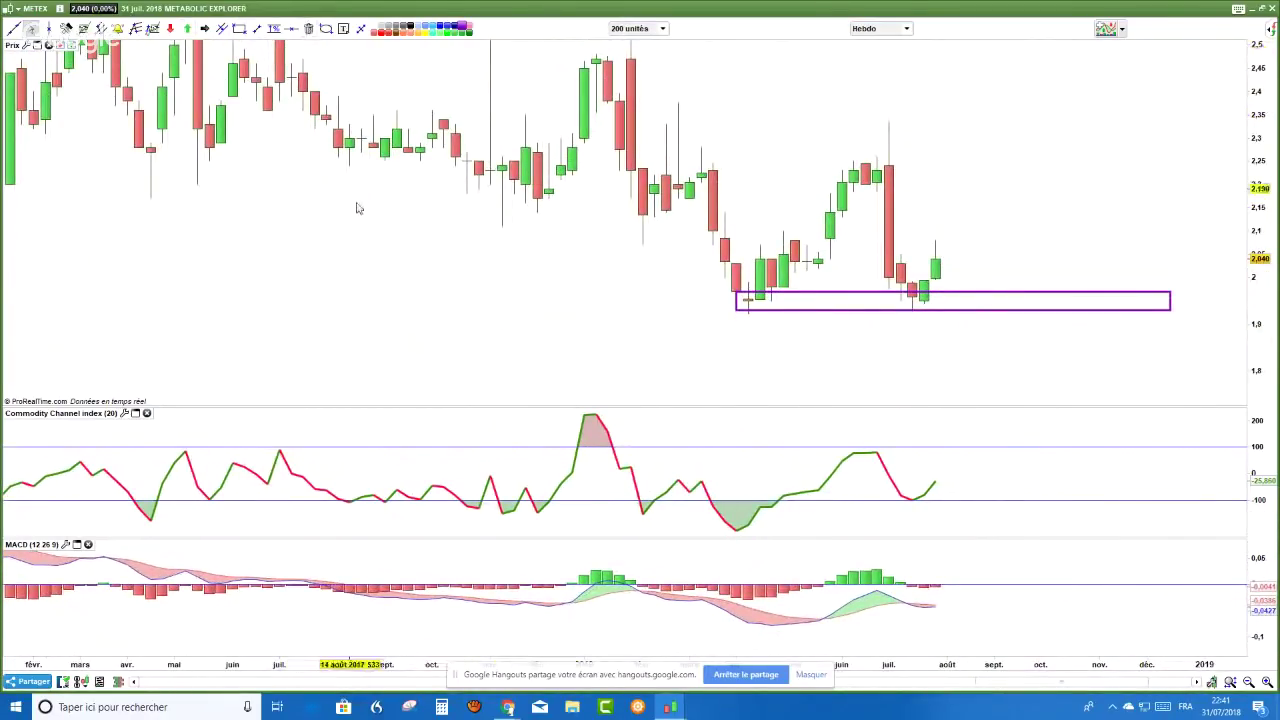
scroll(370, 170, up, 1)
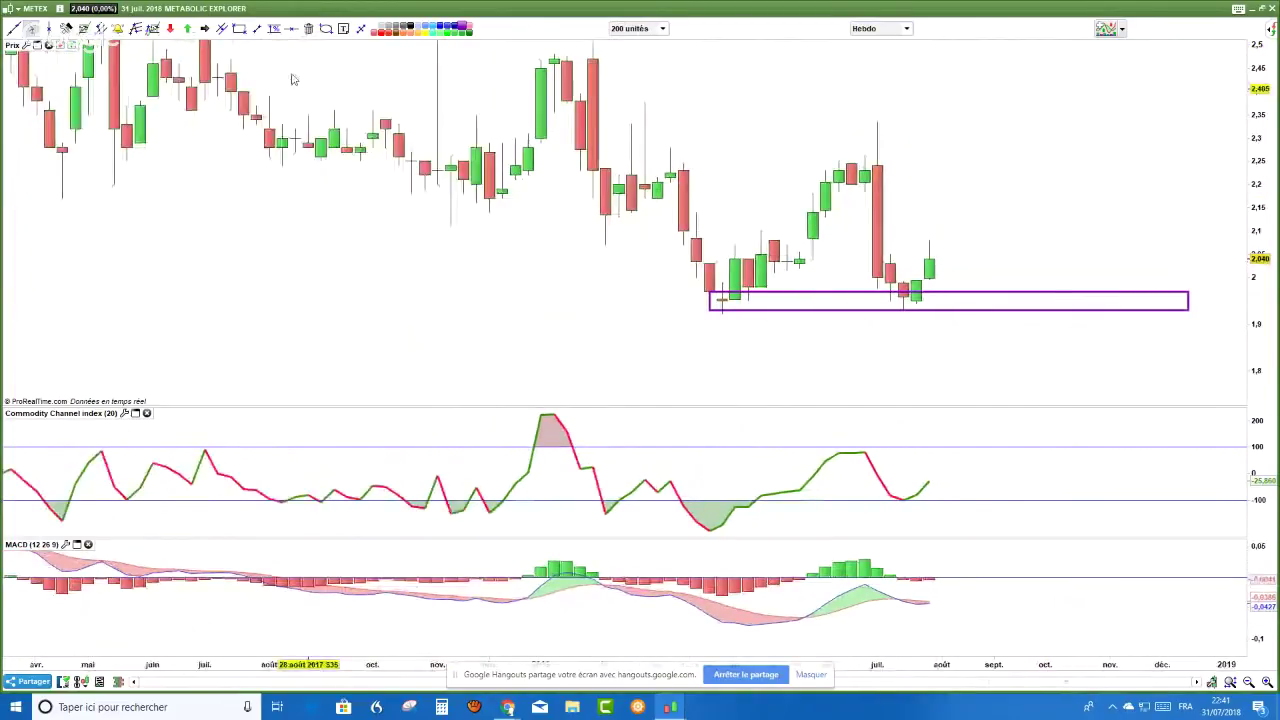
click(257, 28)
- Draw a dashed line near 1.88 under the price box and a rising dashed line under the MACD lows
drag(709, 333, 938, 331)
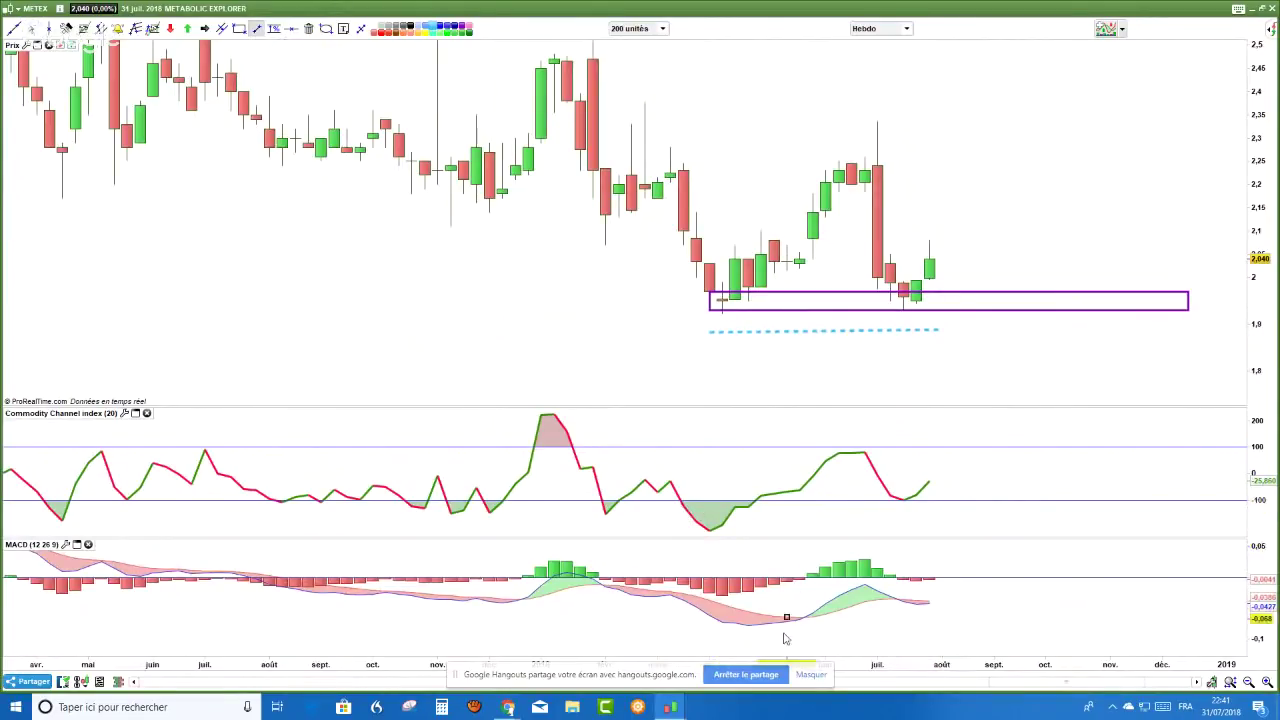
drag(750, 651, 912, 632)
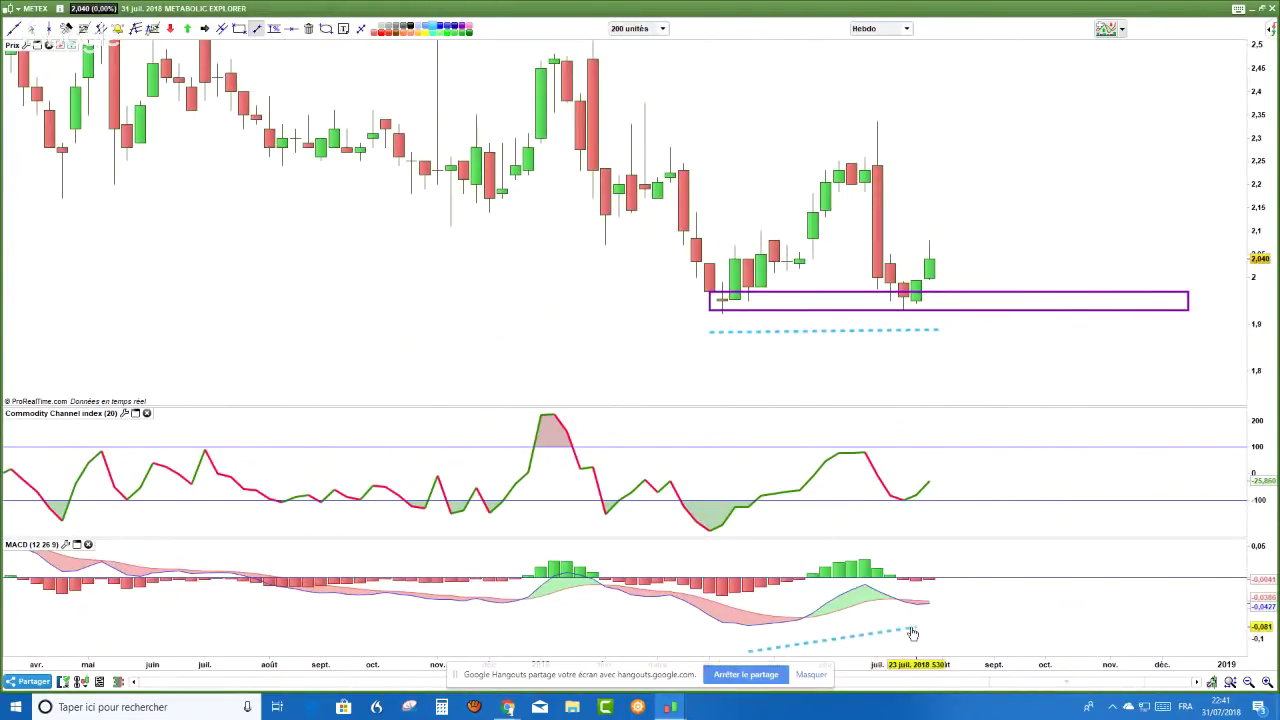
key(Escape)
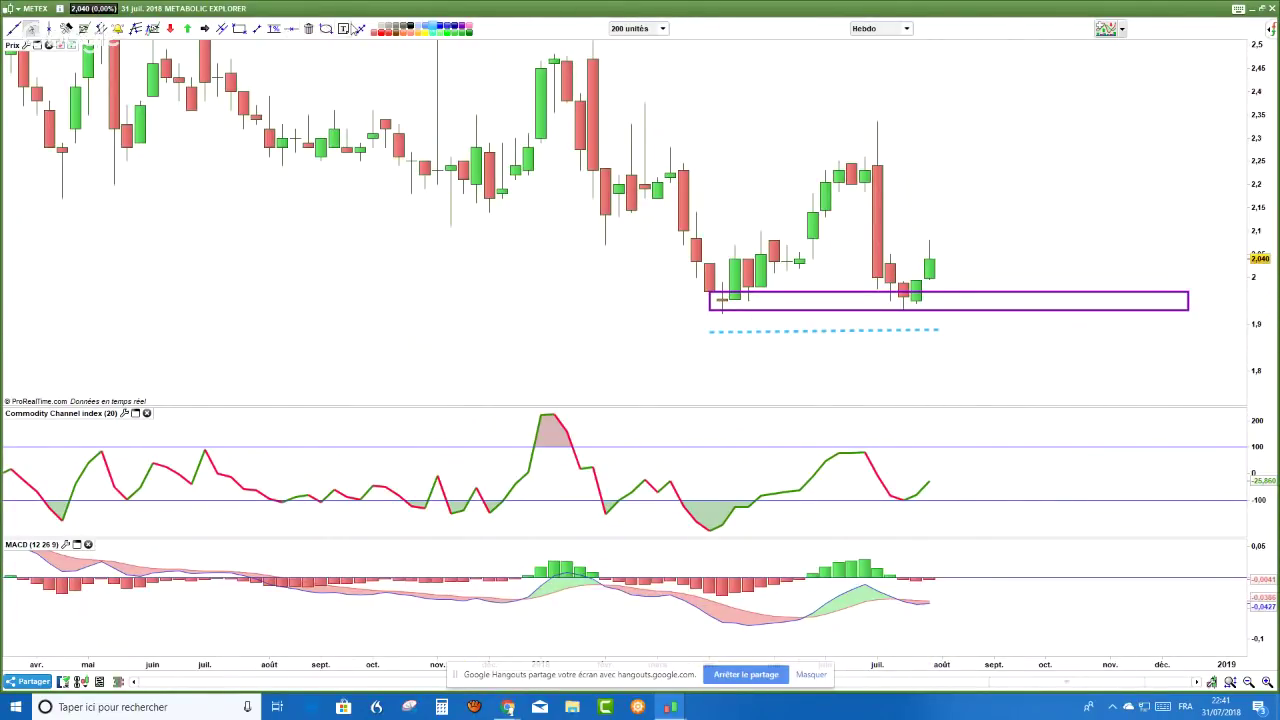
click(256, 28)
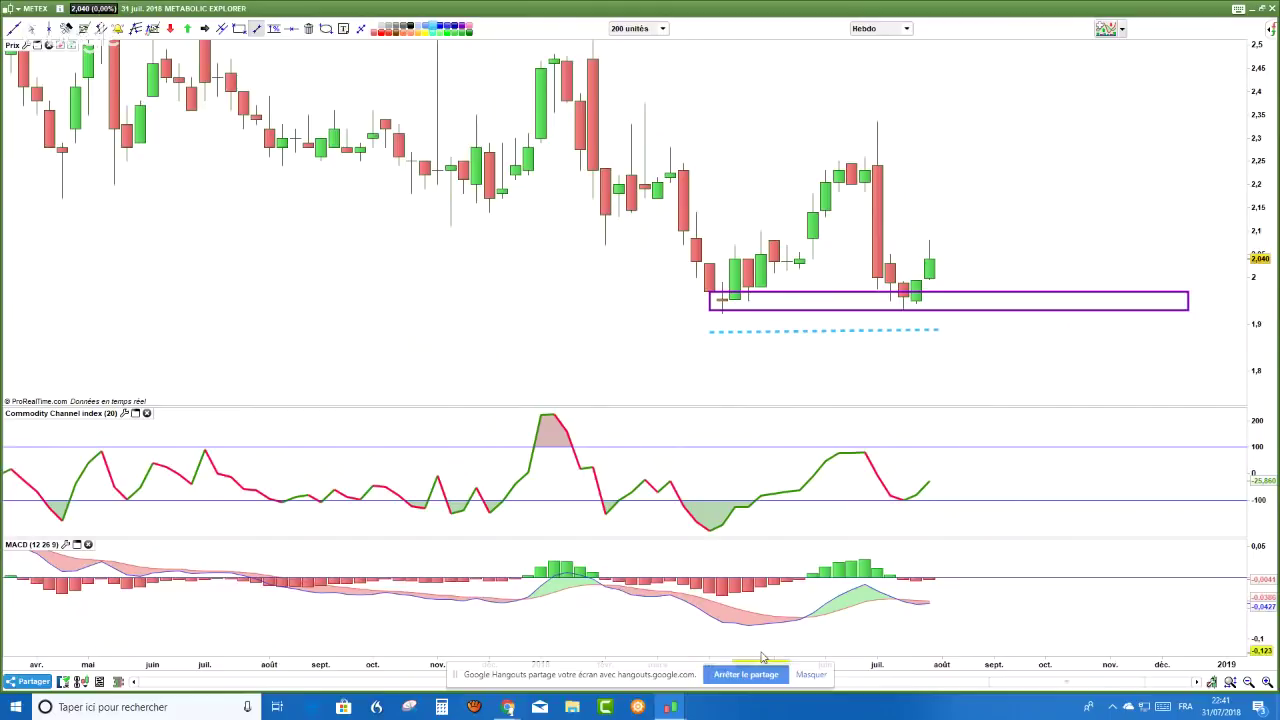
drag(762, 641, 929, 620)
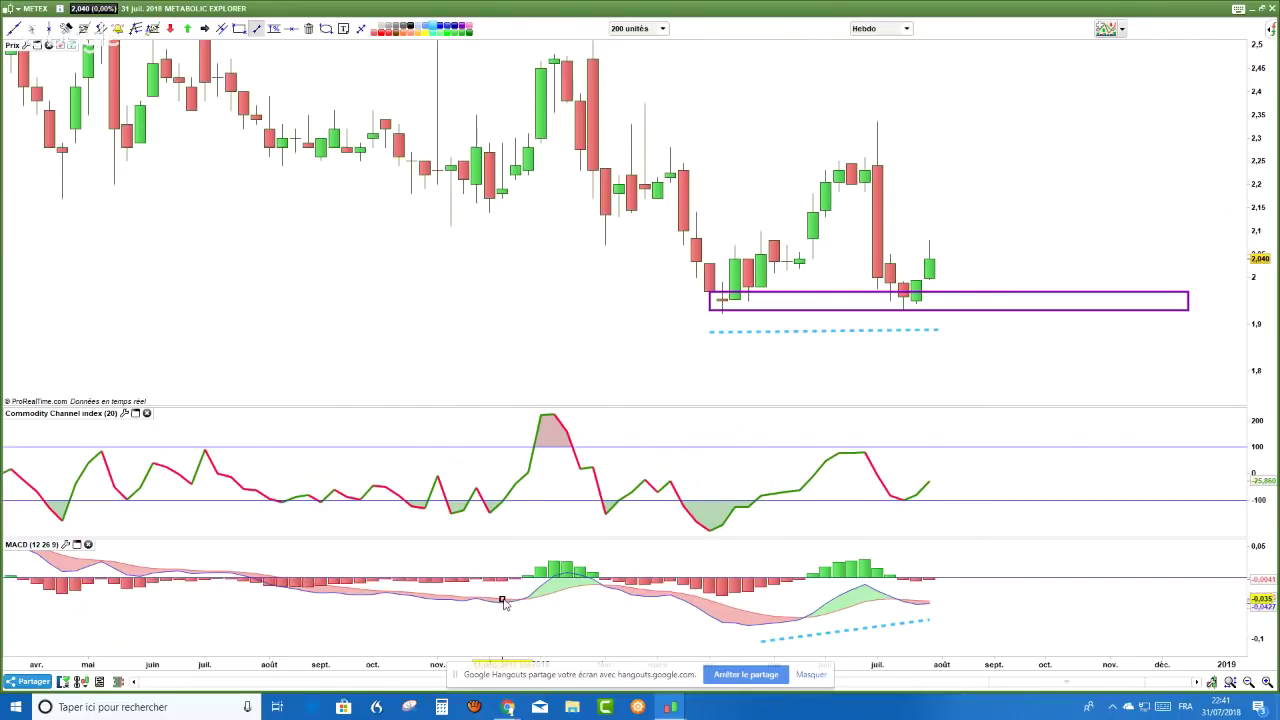
key(Escape)
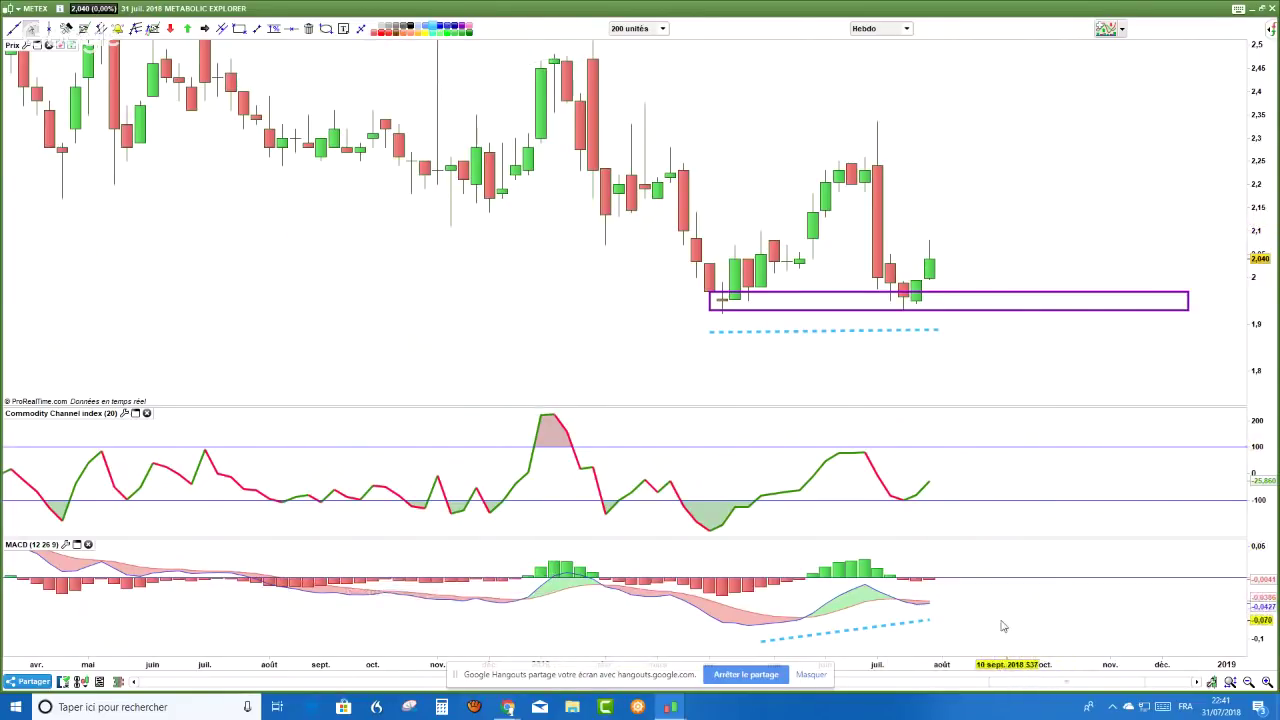
drag(1270, 585, 1029, 603)
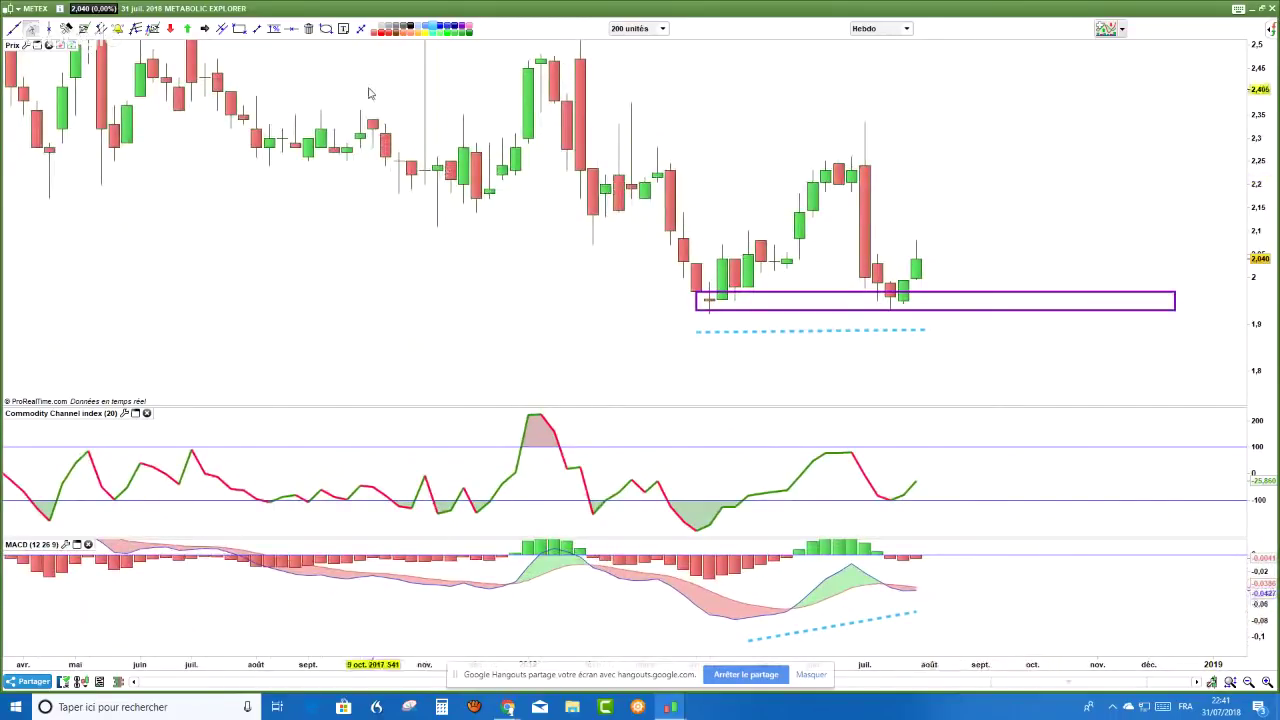
- Circle the latest MACD bars in cyan, check daily candles, then return to weekly zoomed on 2016–2018
click(325, 28)
click(912, 585)
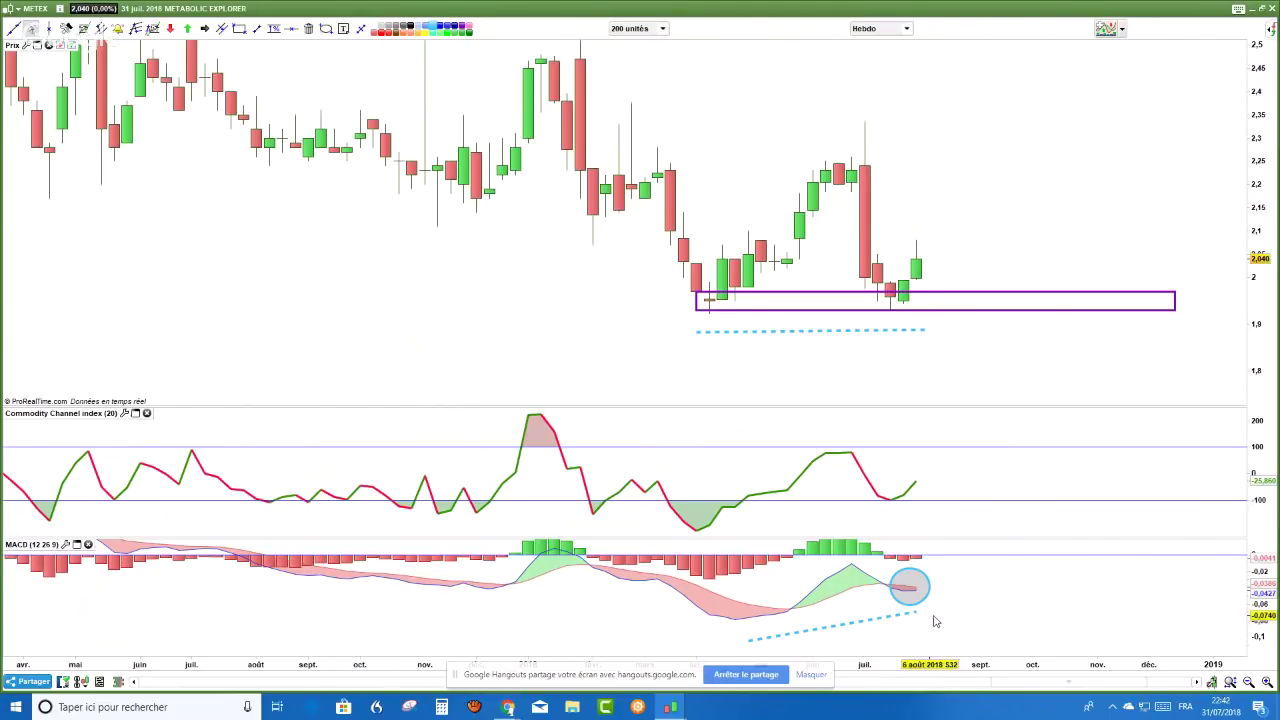
click(907, 30)
click(870, 234)
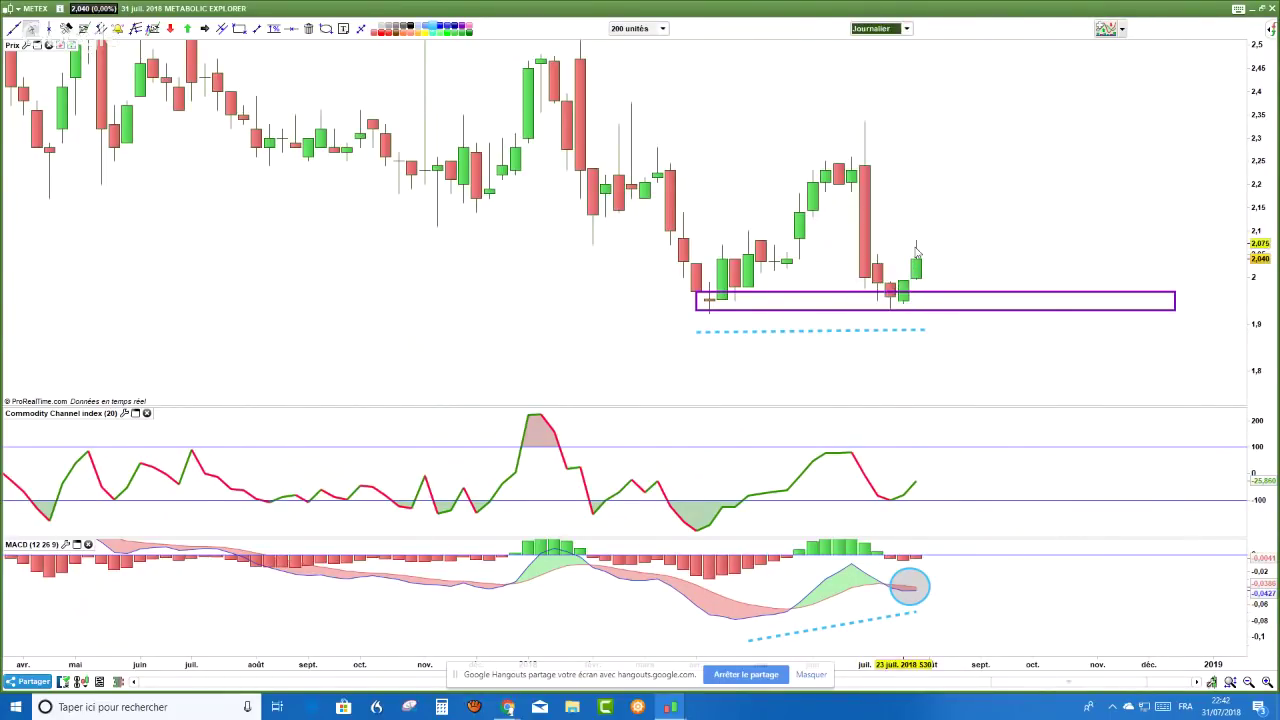
click(907, 30)
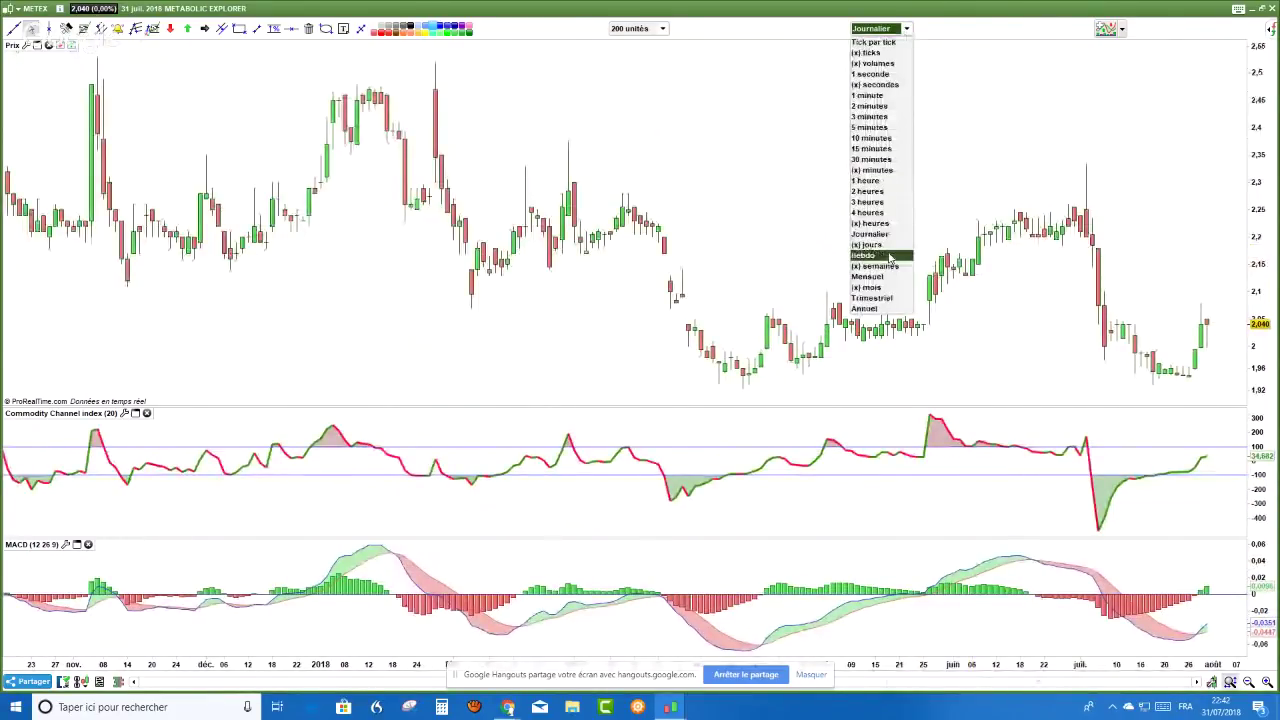
click(866, 255)
scroll(967, 209, up, 3)
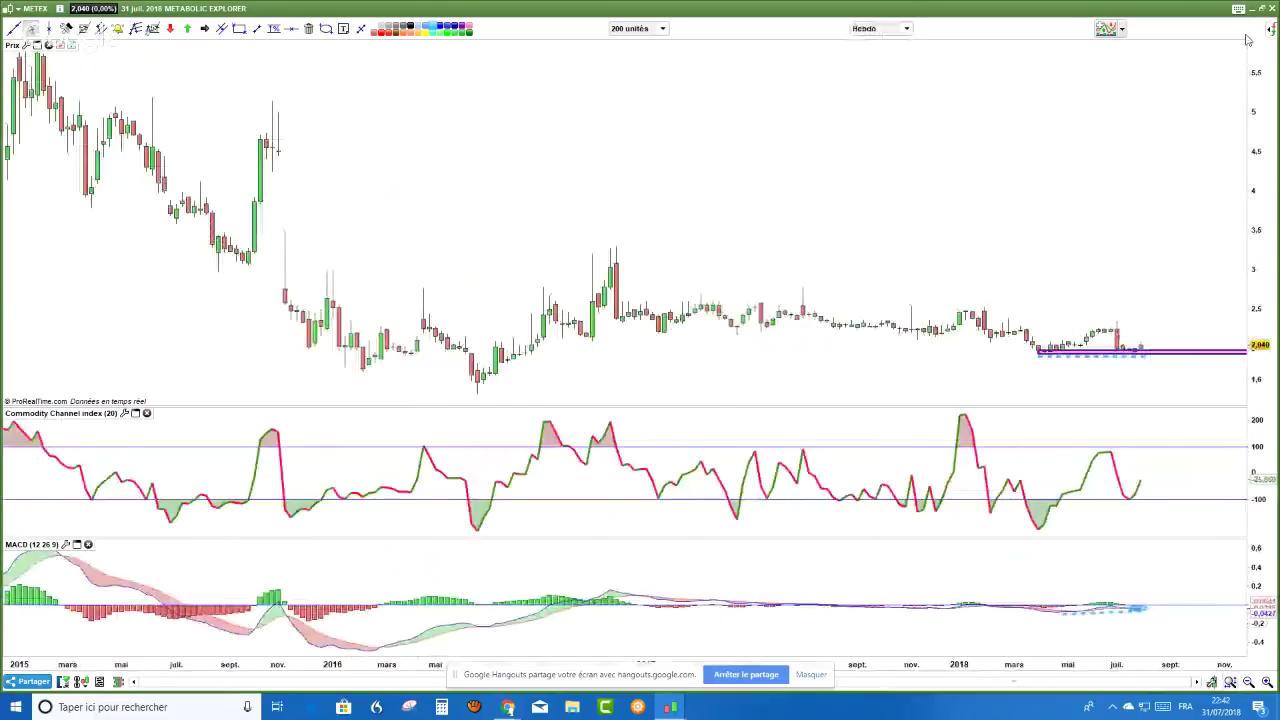
scroll(1252, 330, up, 2)
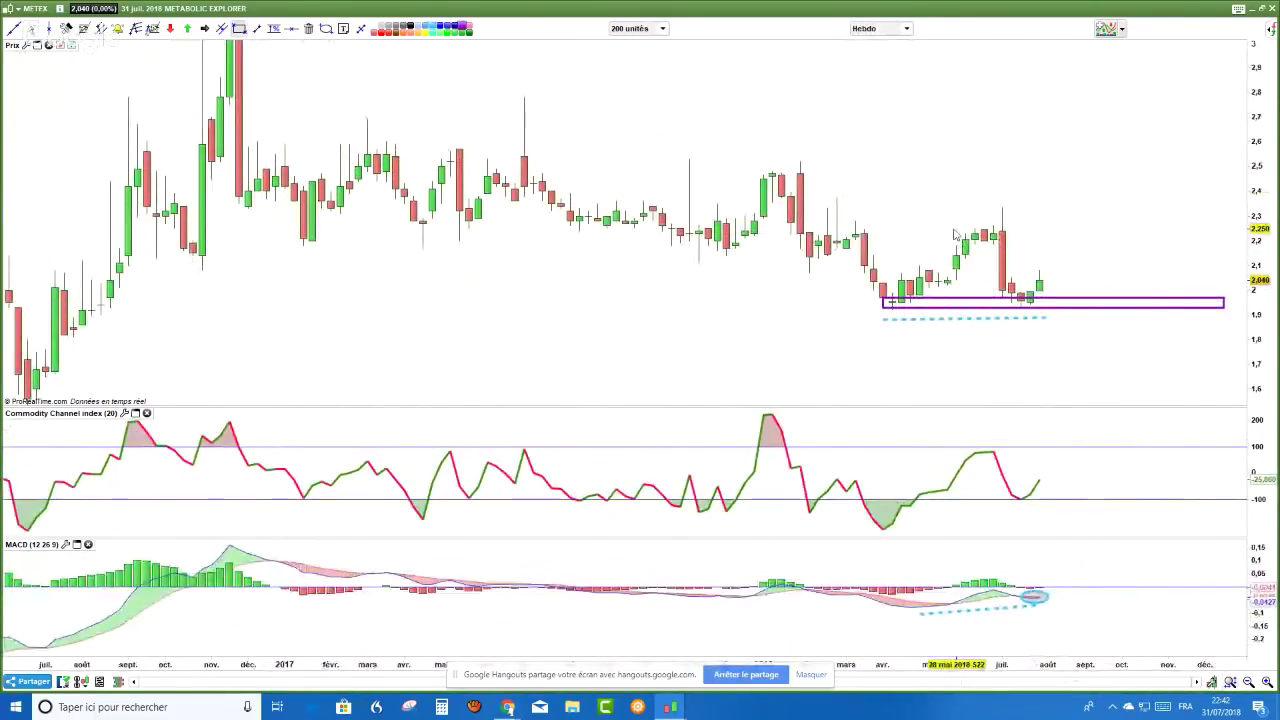
- Draw a purple resistance box near 2.26–2.34 above the recent weekly highs
drag(955, 232, 1205, 204)
drag(1087, 198, 688, 155)
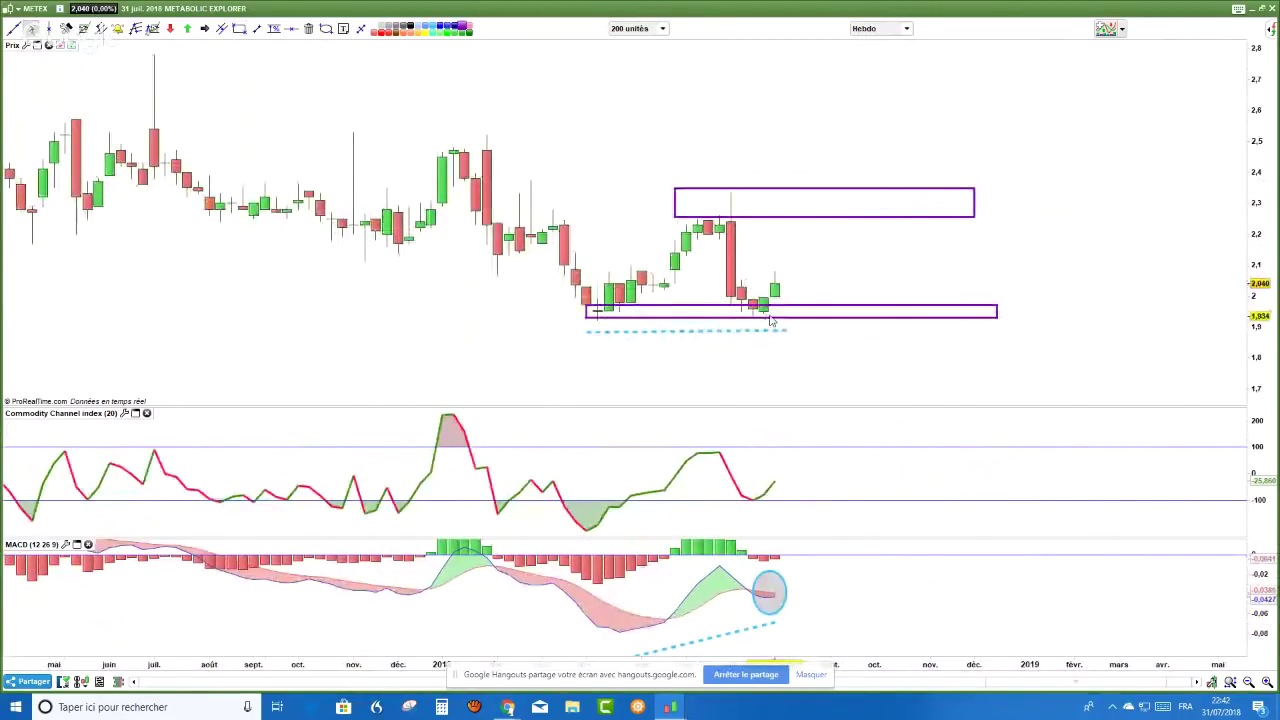
drag(1263, 203, 1277, 375)
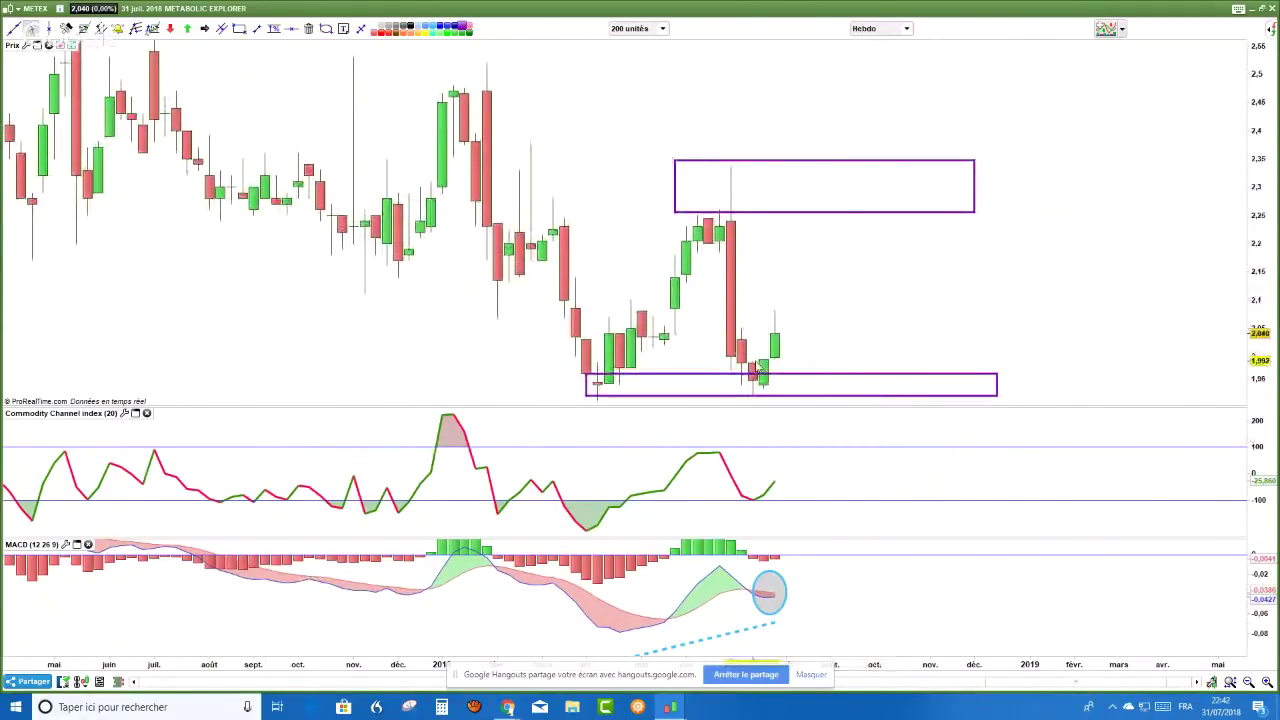
- Circle the latest candles inside the support box and finish the dashed MACD divergence line
click(326, 28)
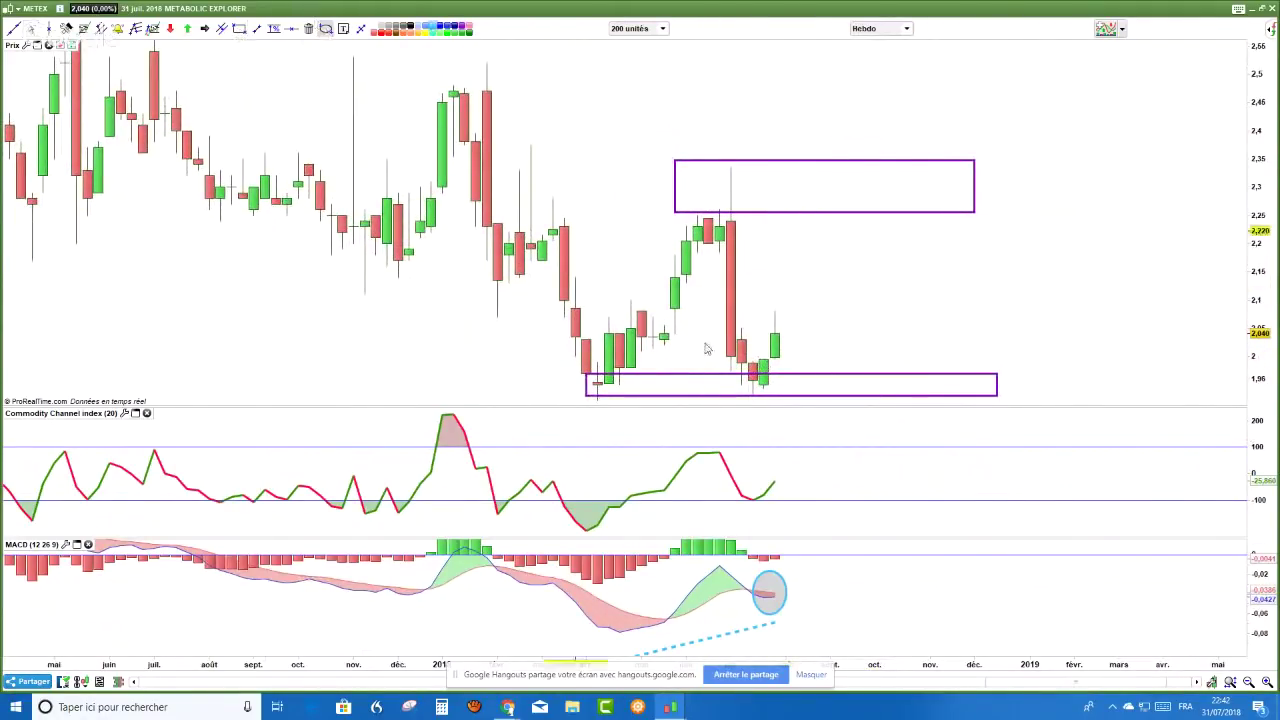
mouse_move(781, 385)
mouse_down()
mouse_move(765, 372)
mouse_move(786, 396)
mouse_up()
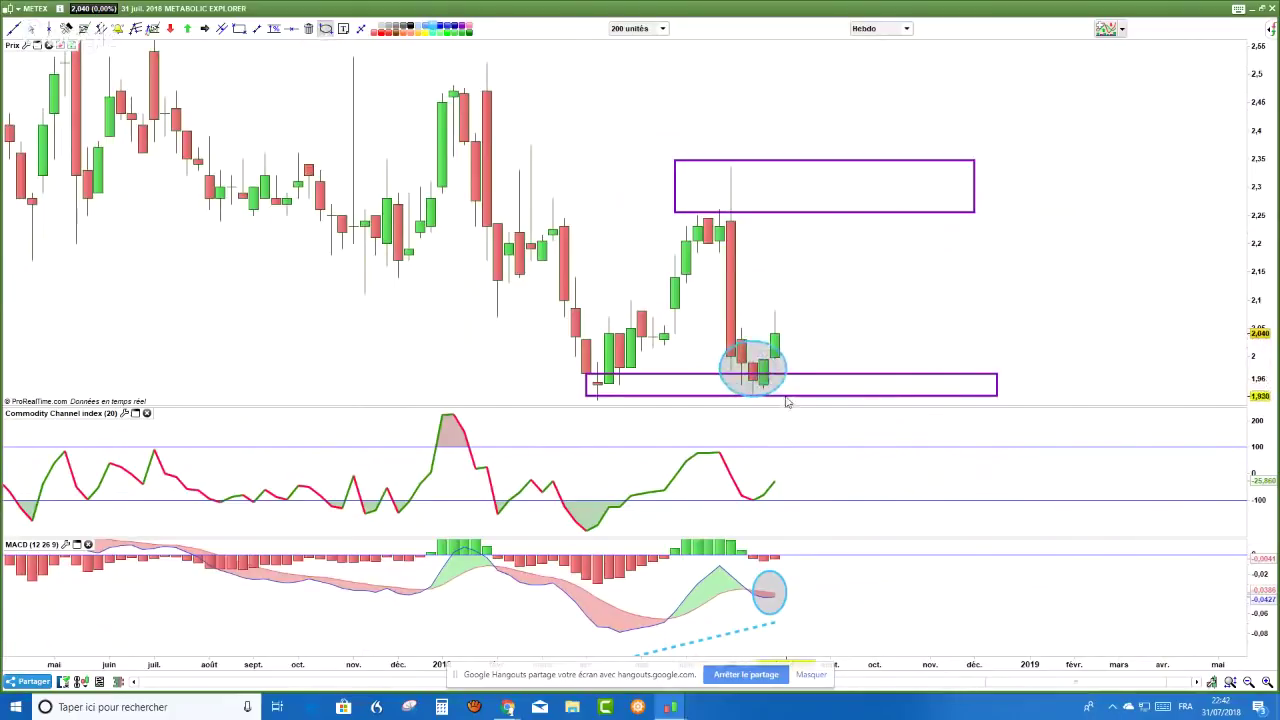
click(31, 28)
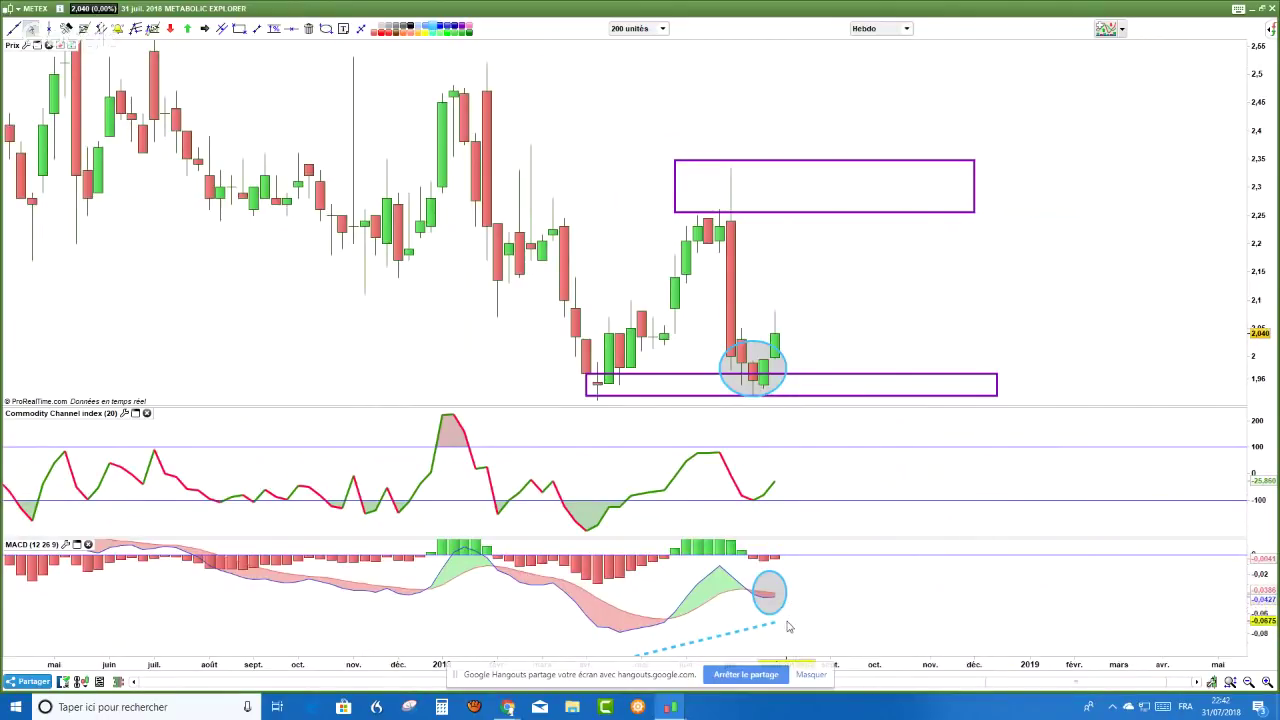
click(779, 620)
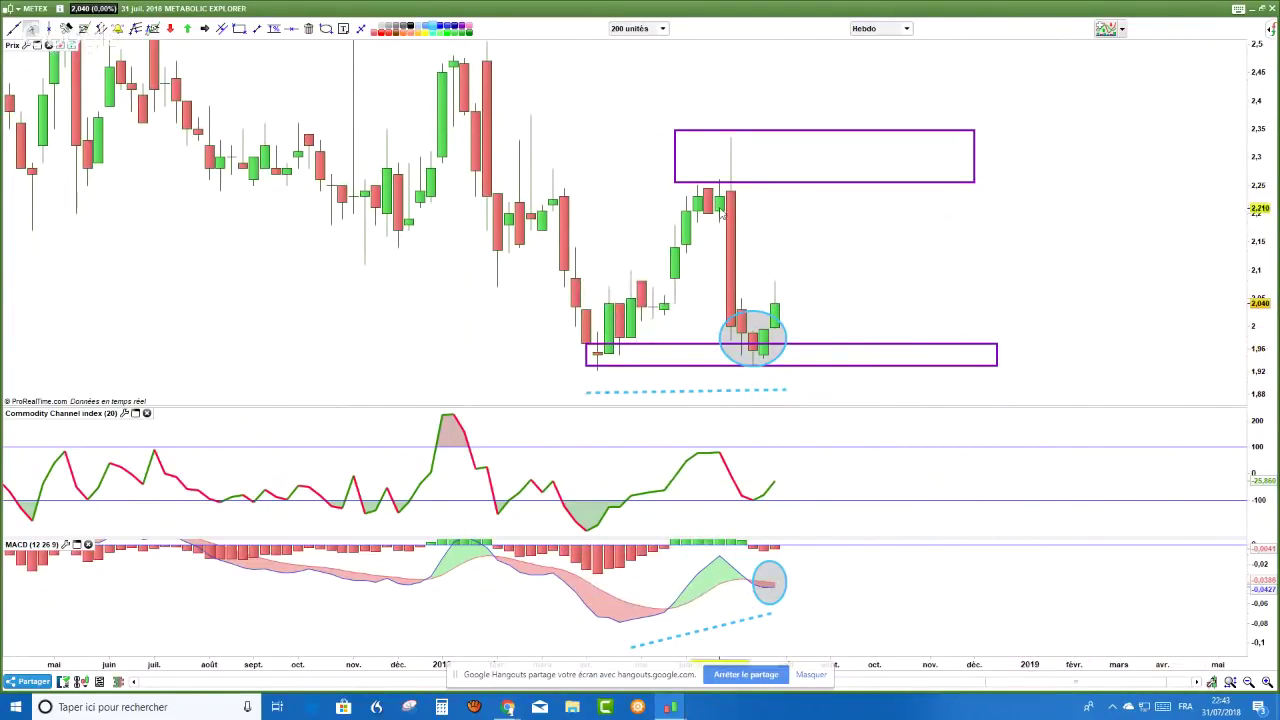
- Measure the rise from the last candle to 2.25, then switch to daily (Journalier) candles
drag(971, 277, 977, 237)
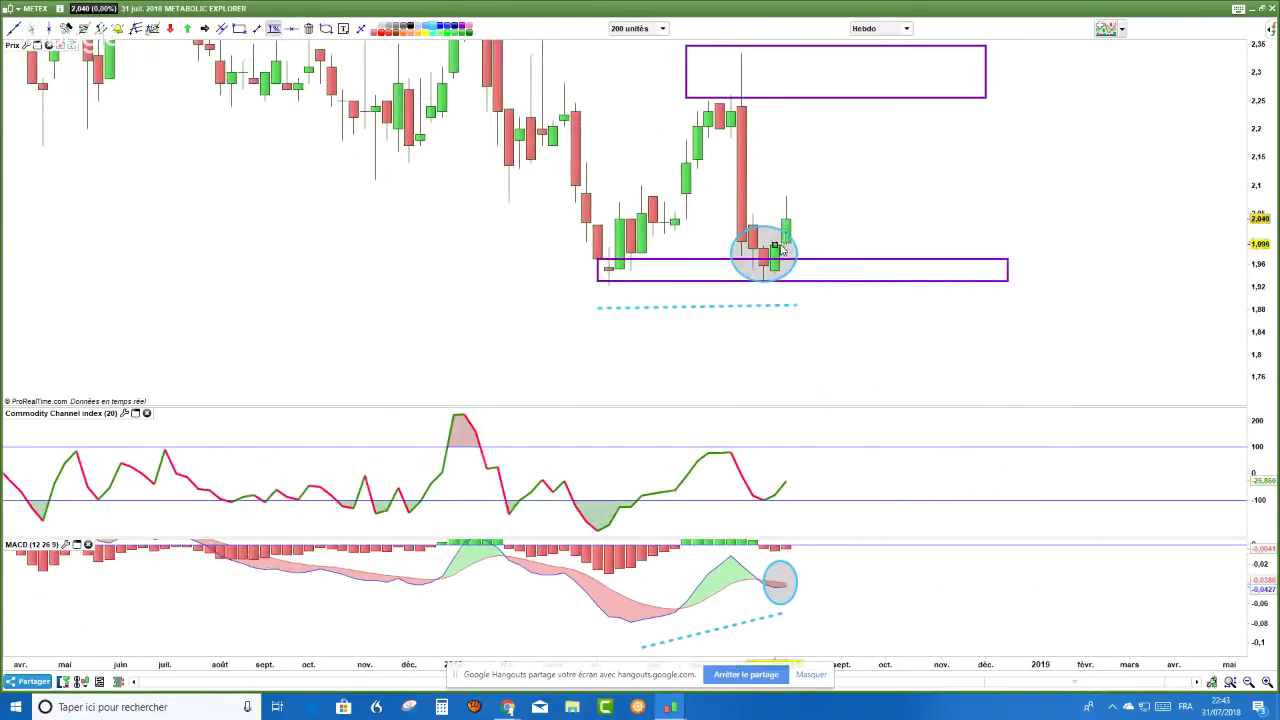
mouse_move(781, 249)
mouse_down()
mouse_move(871, 103)
mouse_move(857, 314)
mouse_up()
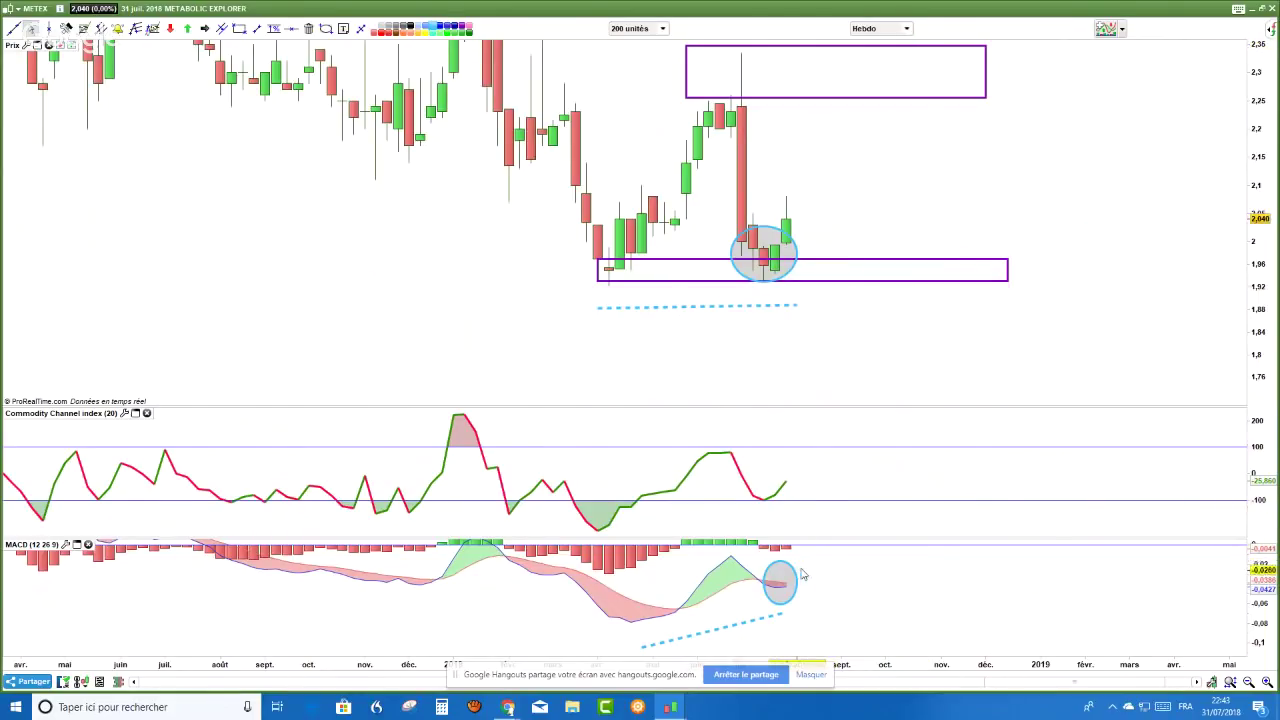
click(906, 30)
click(880, 243)
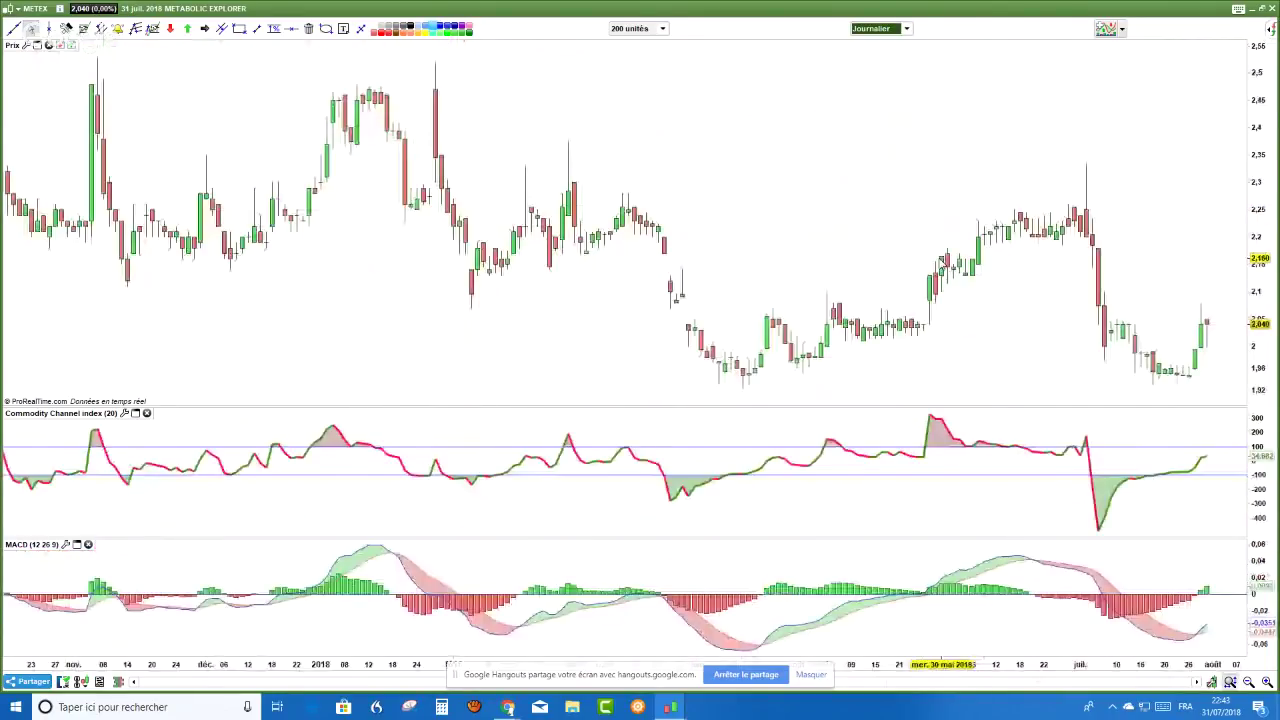
- Draw a thin purple support box near 1.92–1.94 joining the April and late-July daily lows
scroll(944, 258, up, 2)
scroll(857, 143, down, 2)
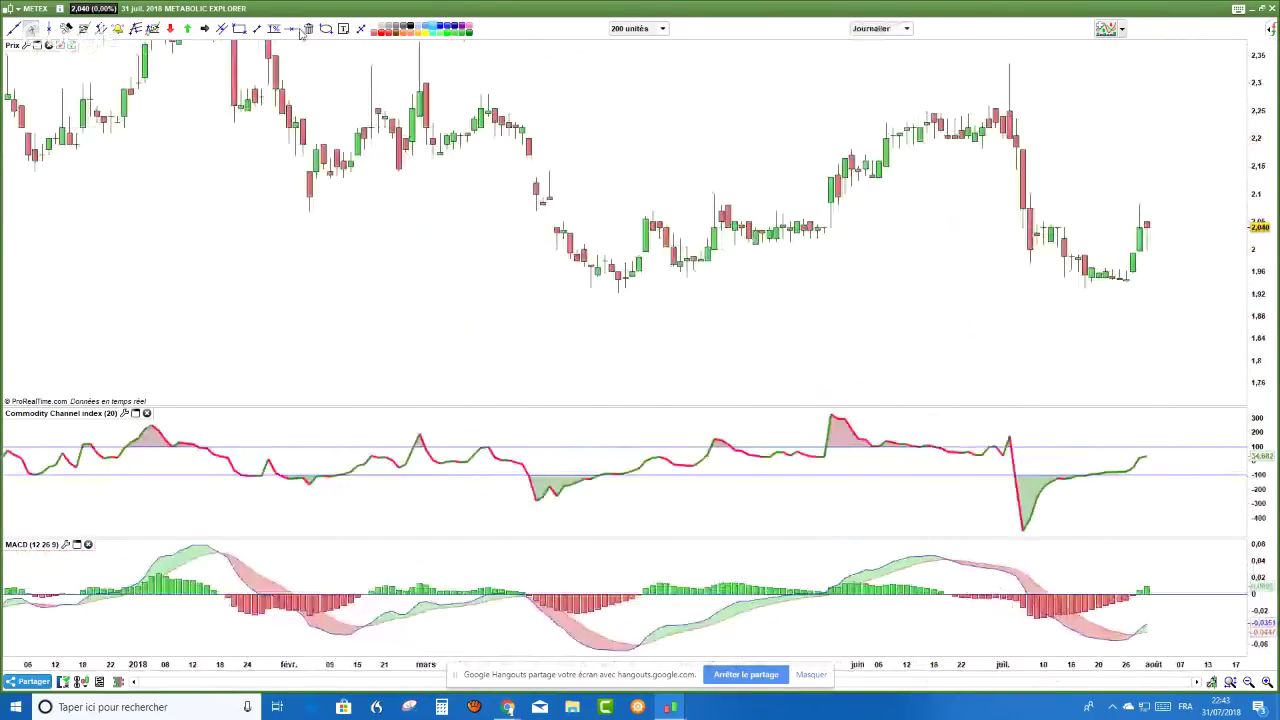
click(239, 28)
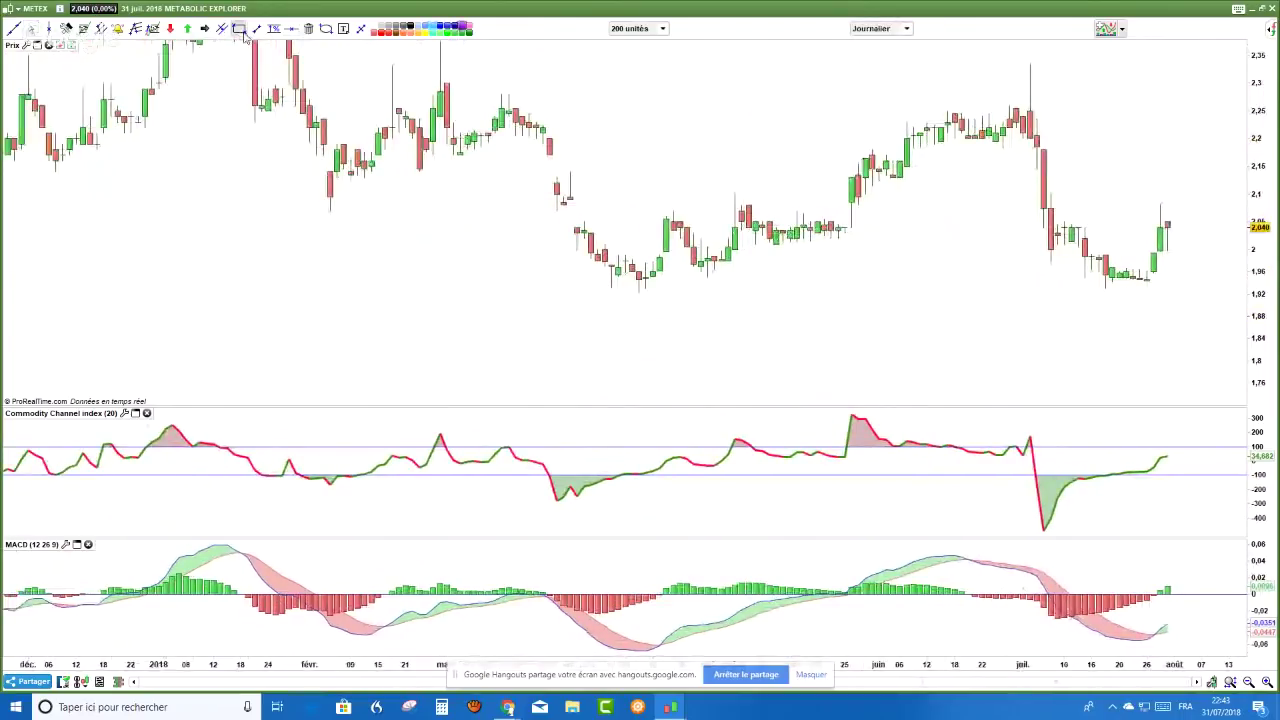
drag(563, 284, 1222, 293)
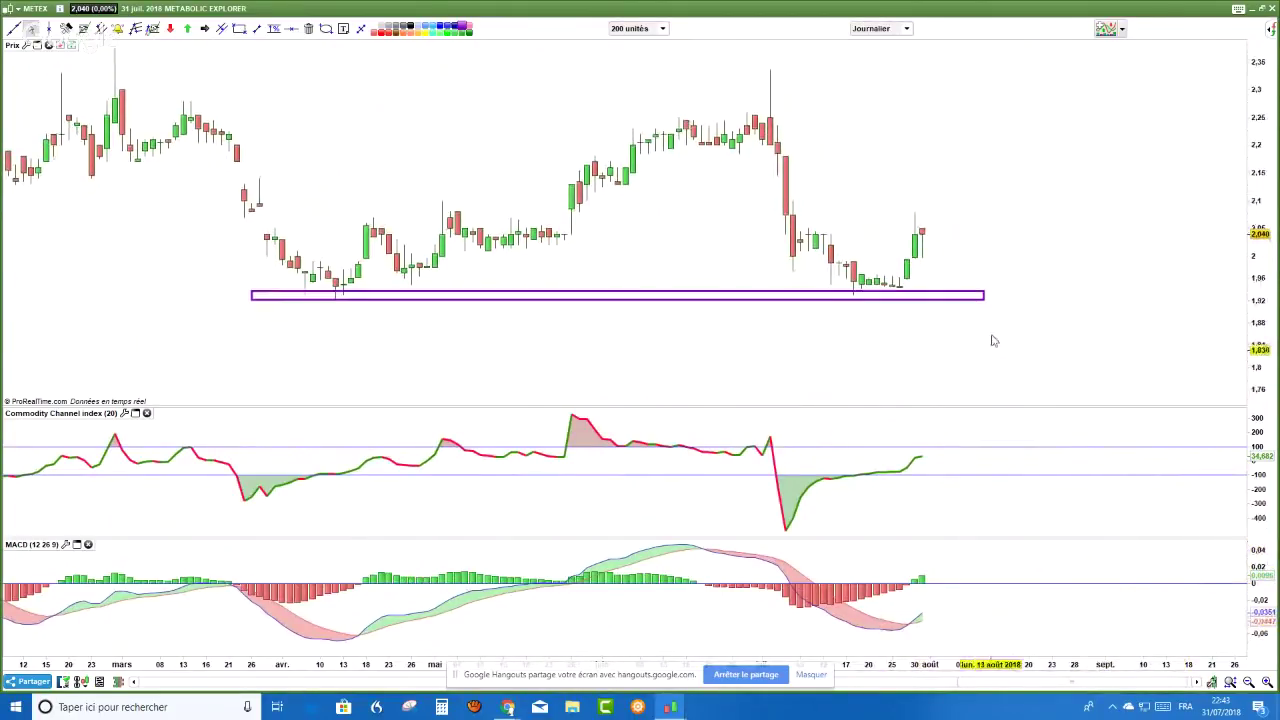
- Draw dashed falling lines under the July price lows and the matching MACD lows
click(258, 30)
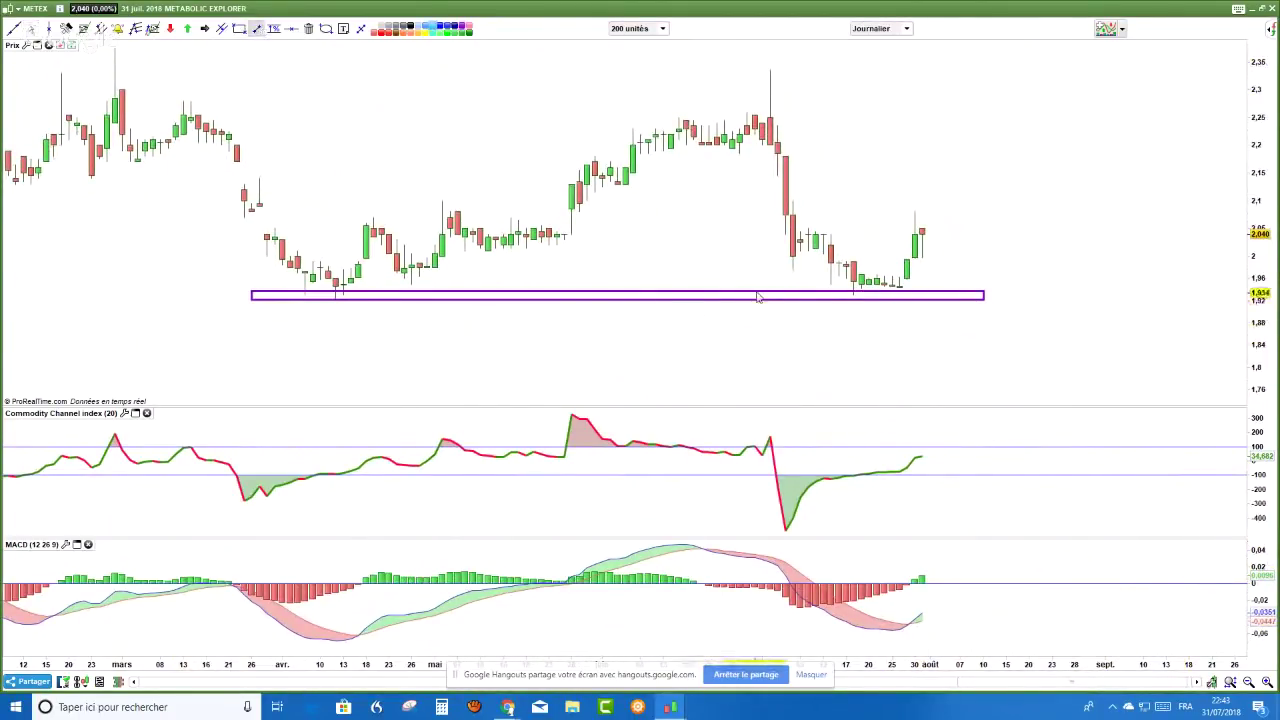
drag(747, 271, 912, 347)
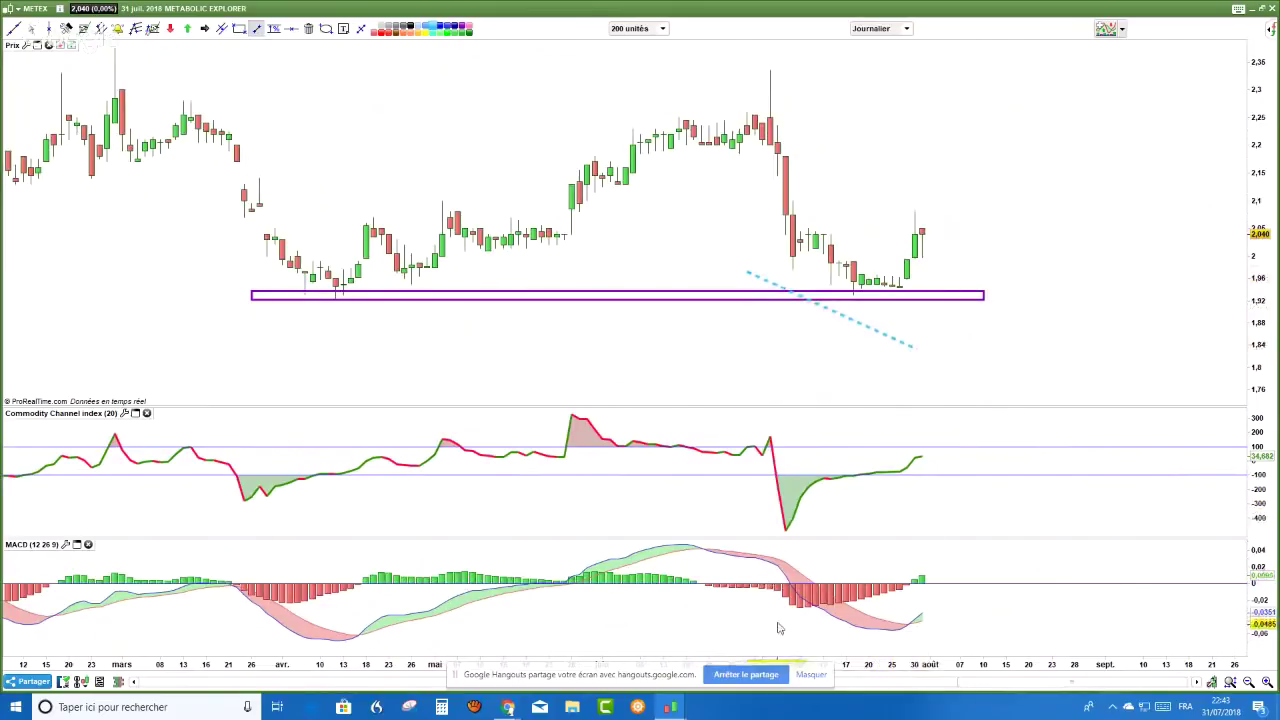
drag(747, 606, 880, 655)
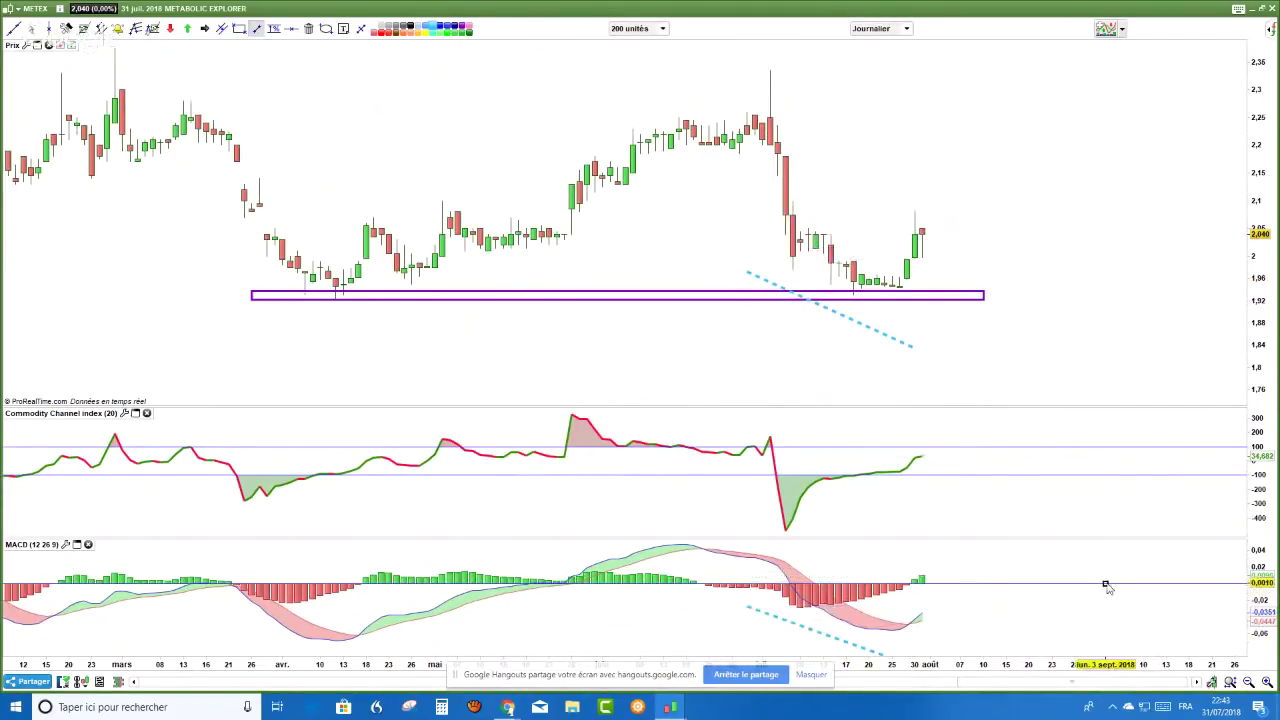
drag(915, 621, 920, 630)
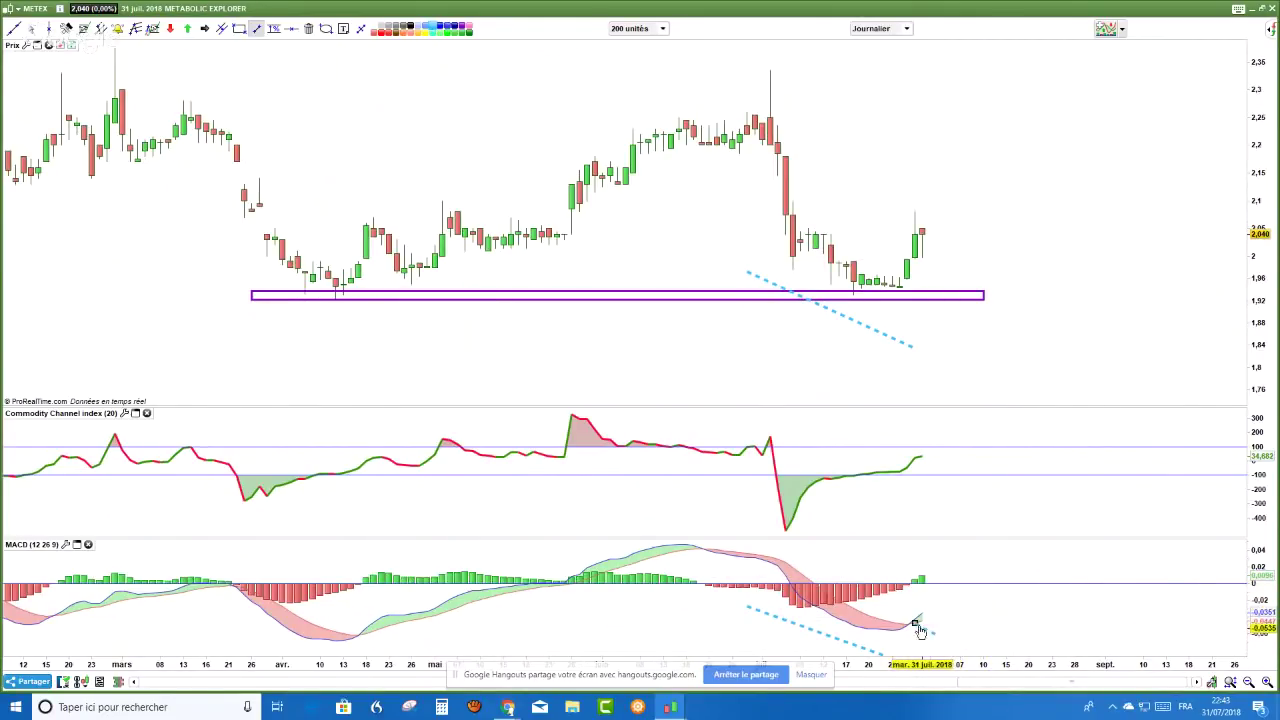
- Circle the end of the MACD line and draw a rising cyan line beside the latest candles
click(326, 28)
drag(892, 608, 933, 642)
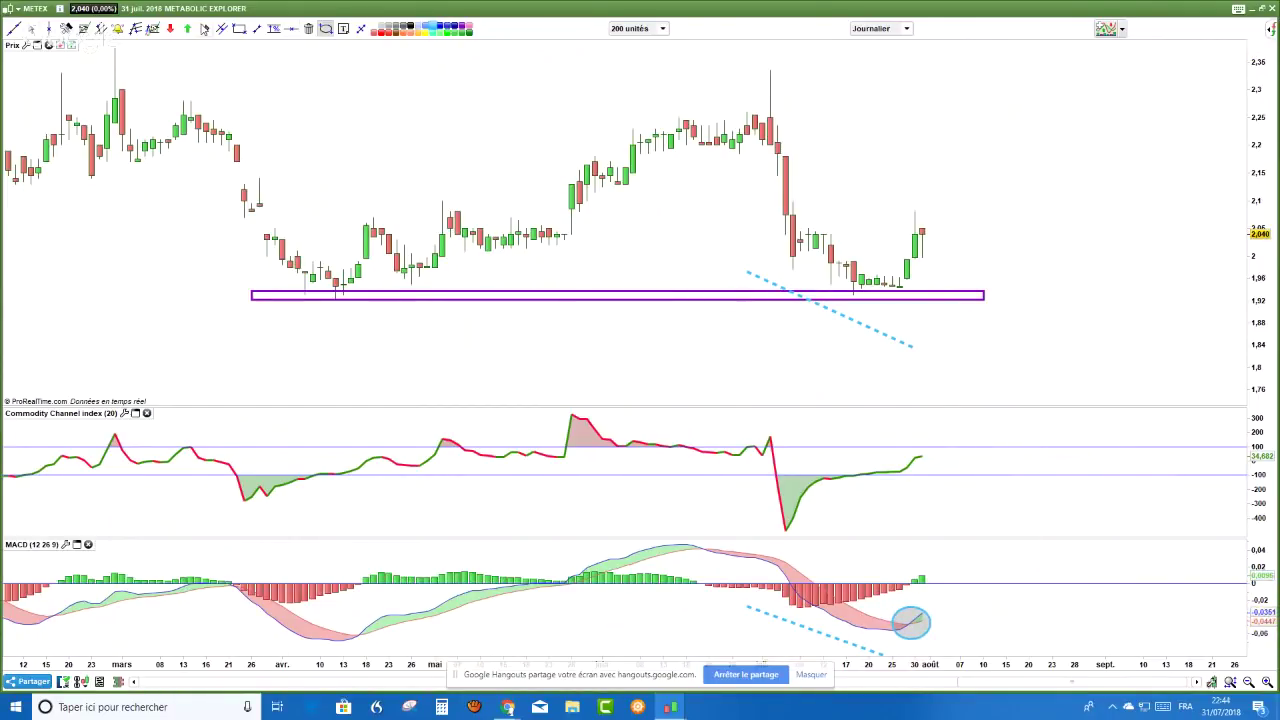
click(204, 28)
drag(877, 248, 910, 203)
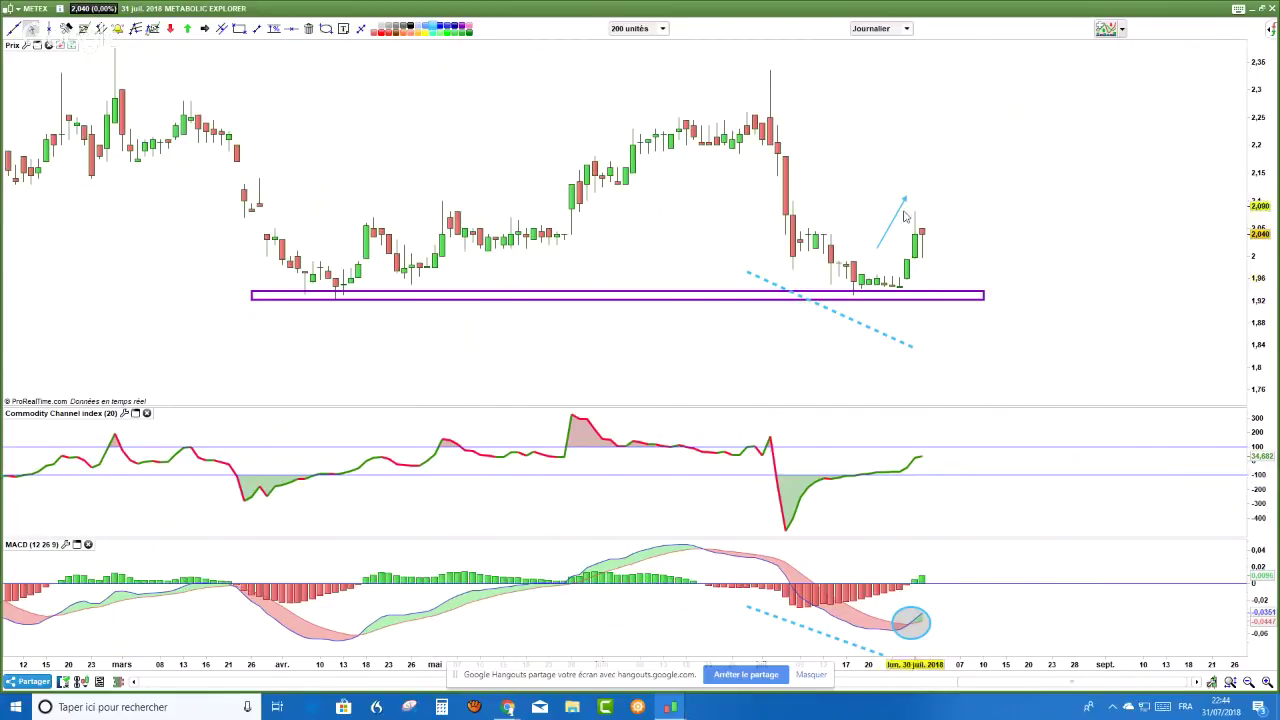
- Place orange dashed horizontal levels at 2.13 and about 2.2, then stretch the price scale
right_click(1051, 140)
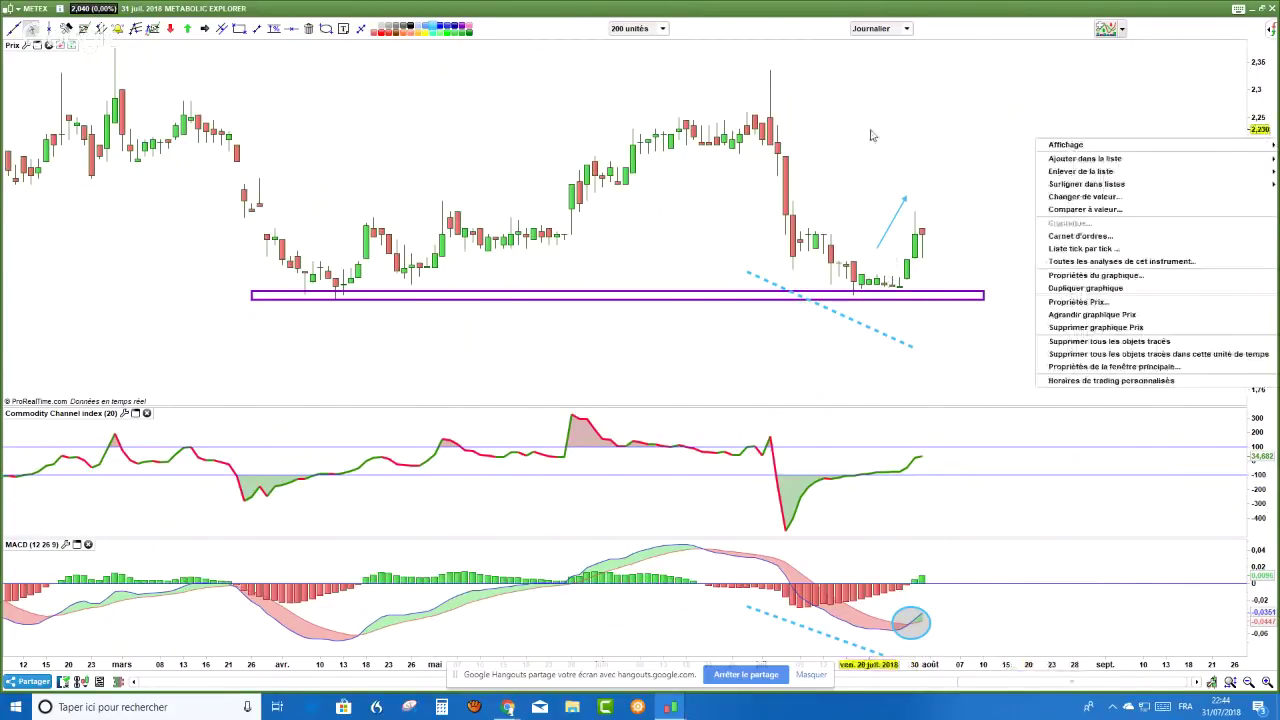
click(870, 135)
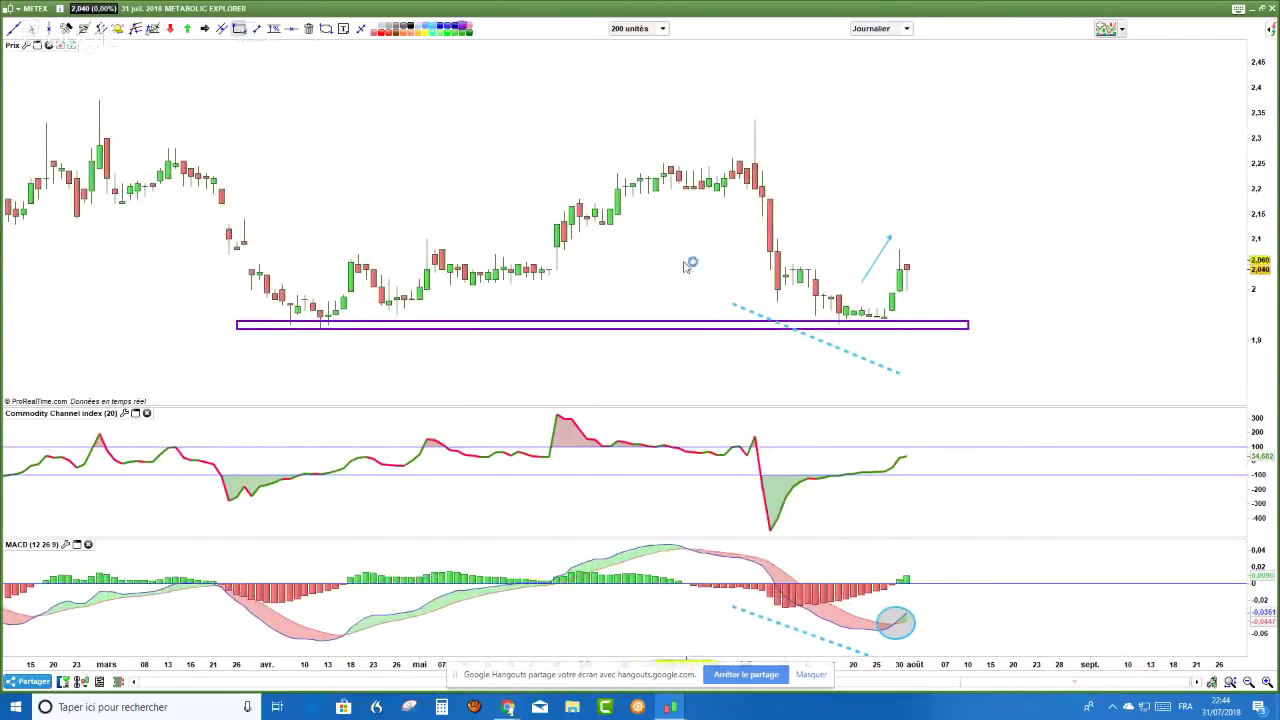
click(291, 29)
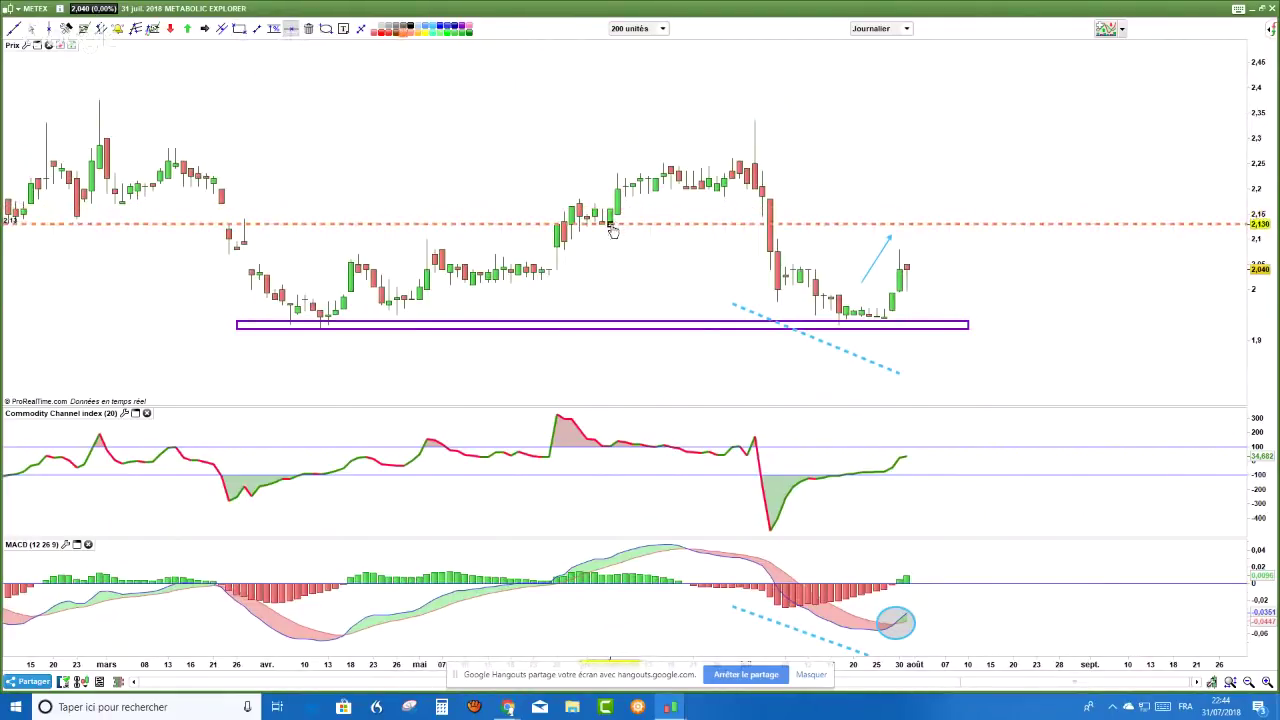
click(648, 223)
click(671, 209)
drag(1248, 160, 934, 180)
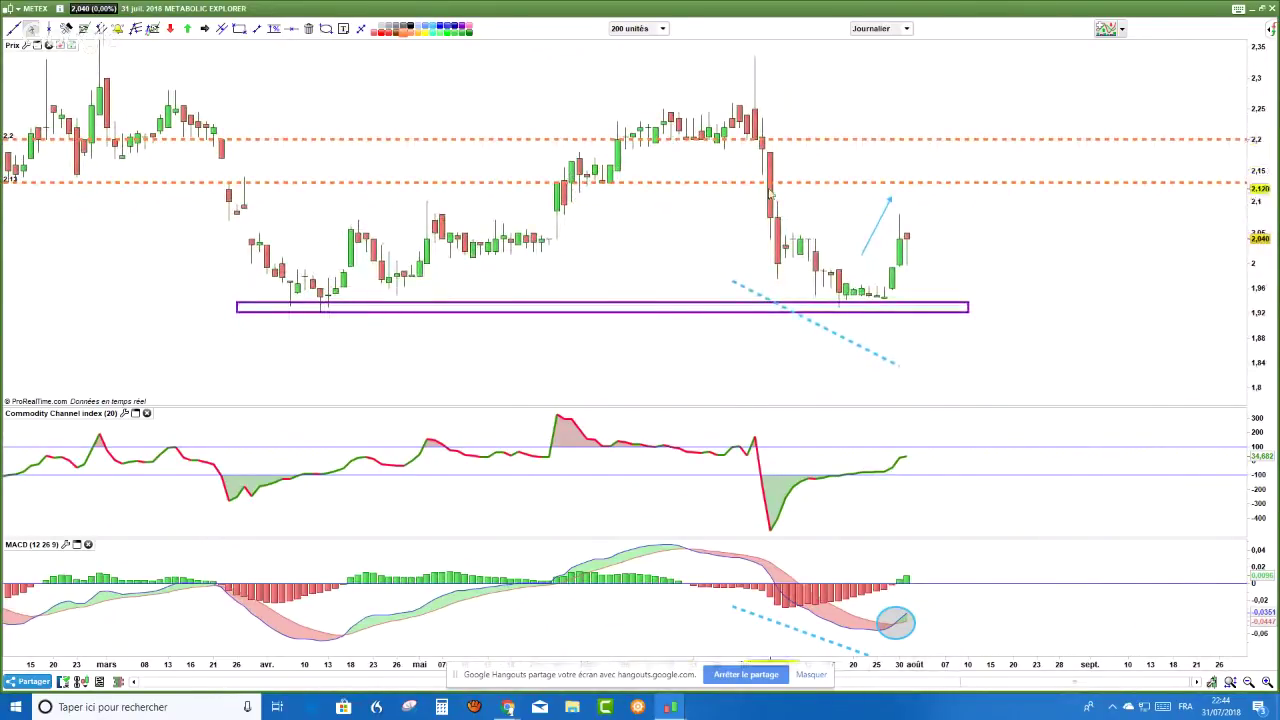
- Draw three cyan trend lines sketching the price path around the 2.13 level
mouse_move(655, 232)
mouse_down()
mouse_move(590, 181)
mouse_move(602, 183)
mouse_up()
drag(679, 244, 754, 186)
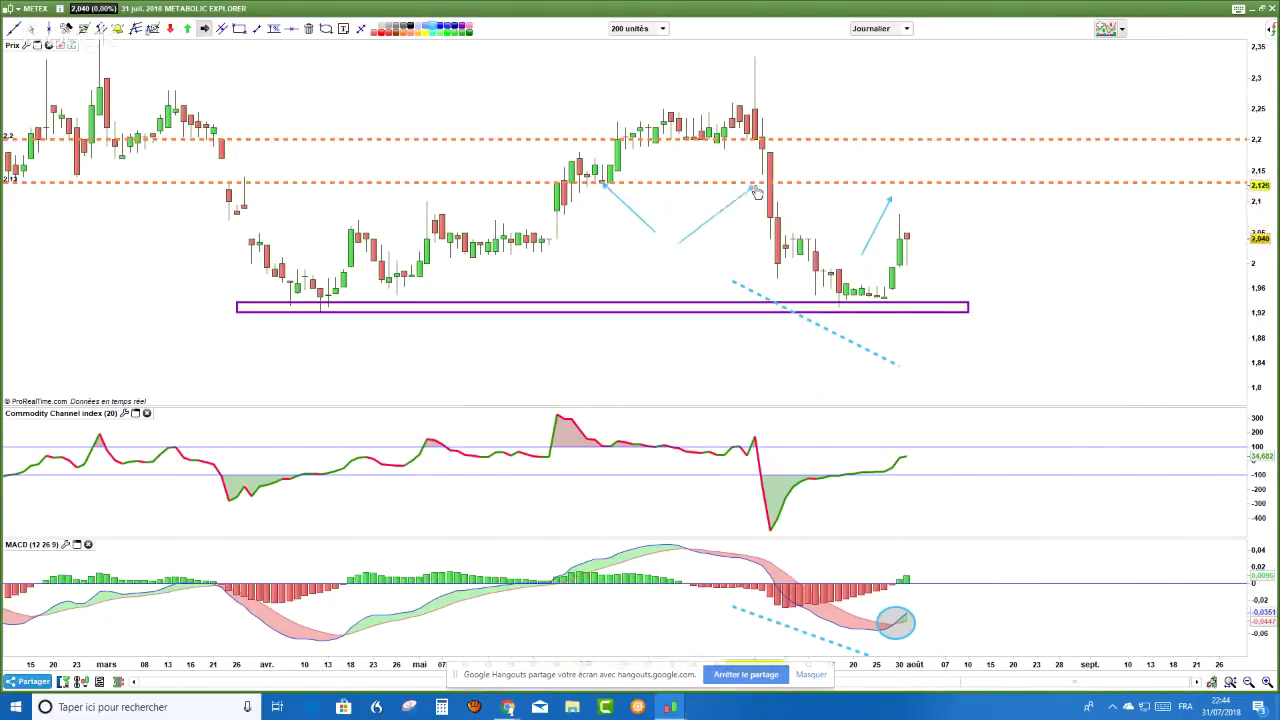
drag(832, 117, 921, 182)
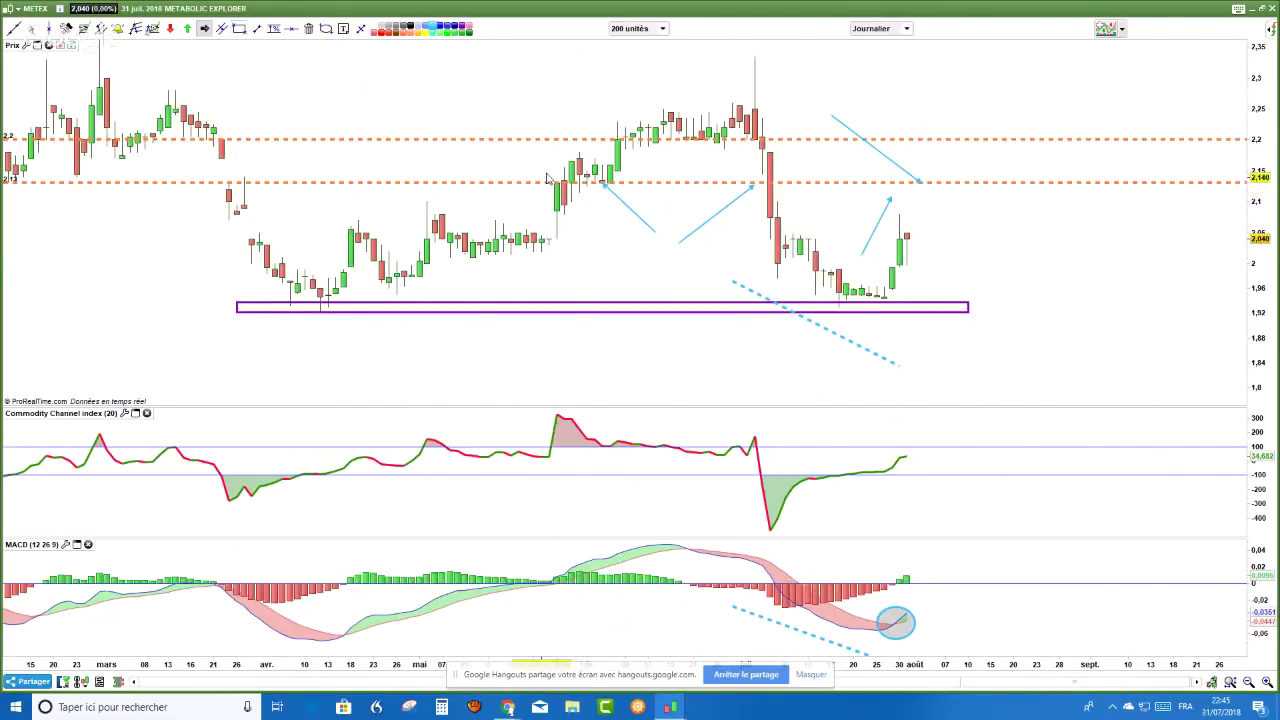
- Draw a purple resistance box along the 2.13 level on the daily METEX chart
click(578, 150)
key(Escape)
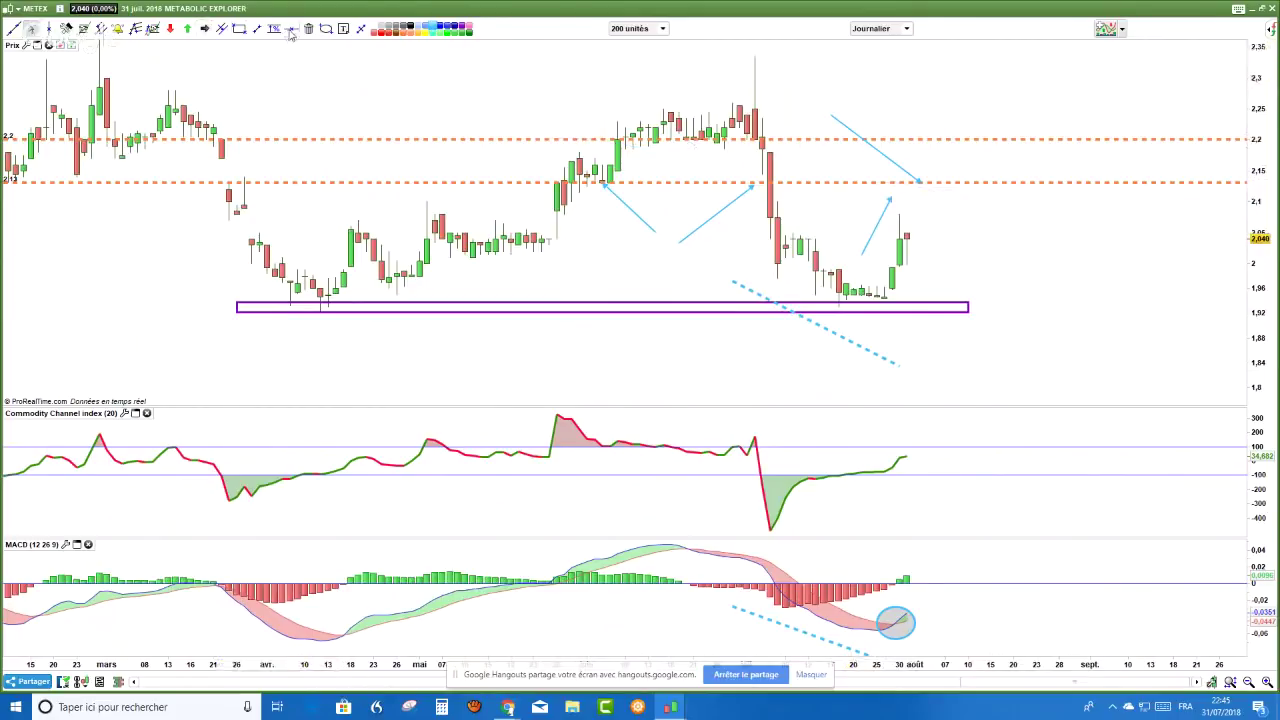
click(239, 28)
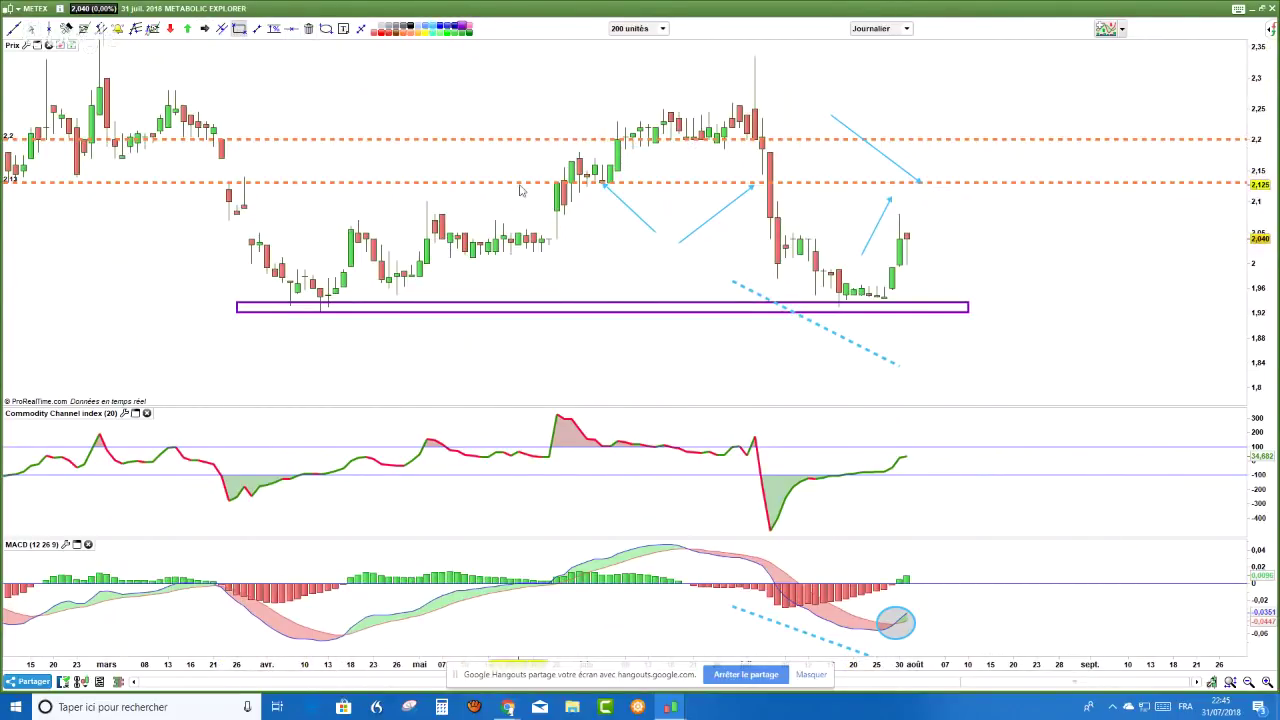
drag(519, 182, 1166, 136)
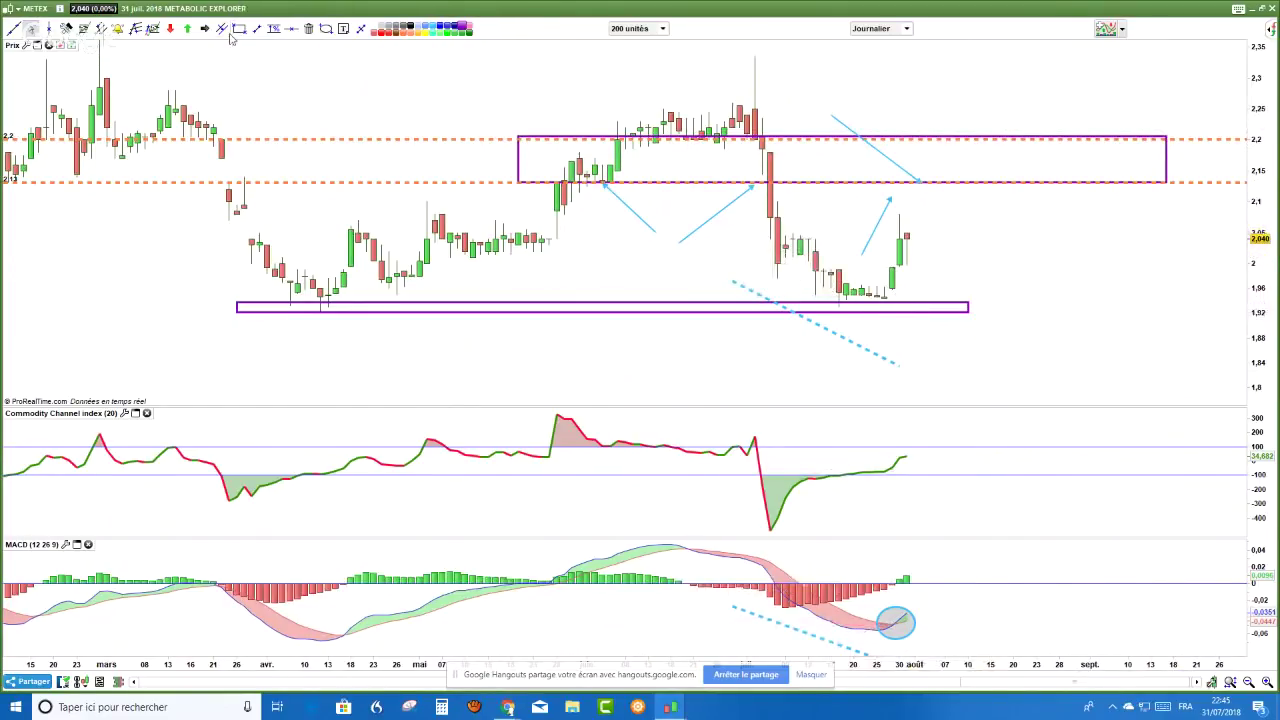
- Measure the rebound from the recent low with the measure tool
click(274, 29)
drag(884, 294, 938, 224)
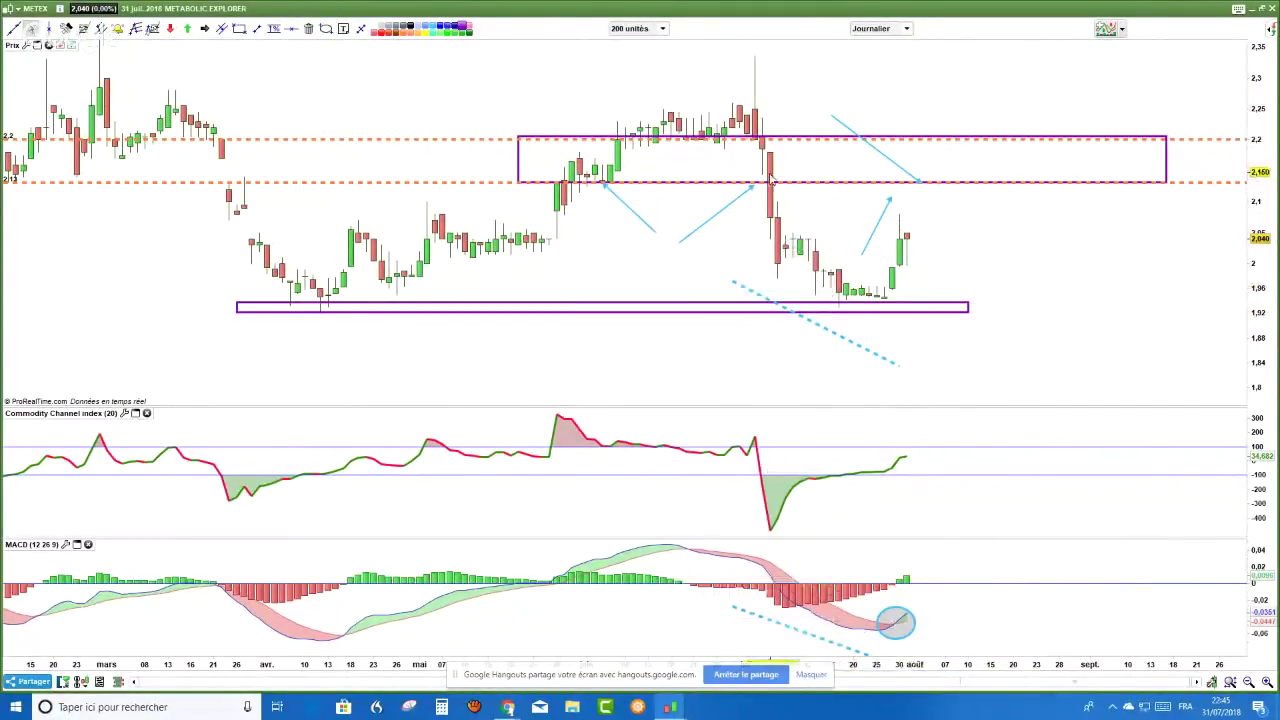
key(alt+Tab)
- Switch the METEX chart to weekly (Hebdo) candles for a review
click(907, 28)
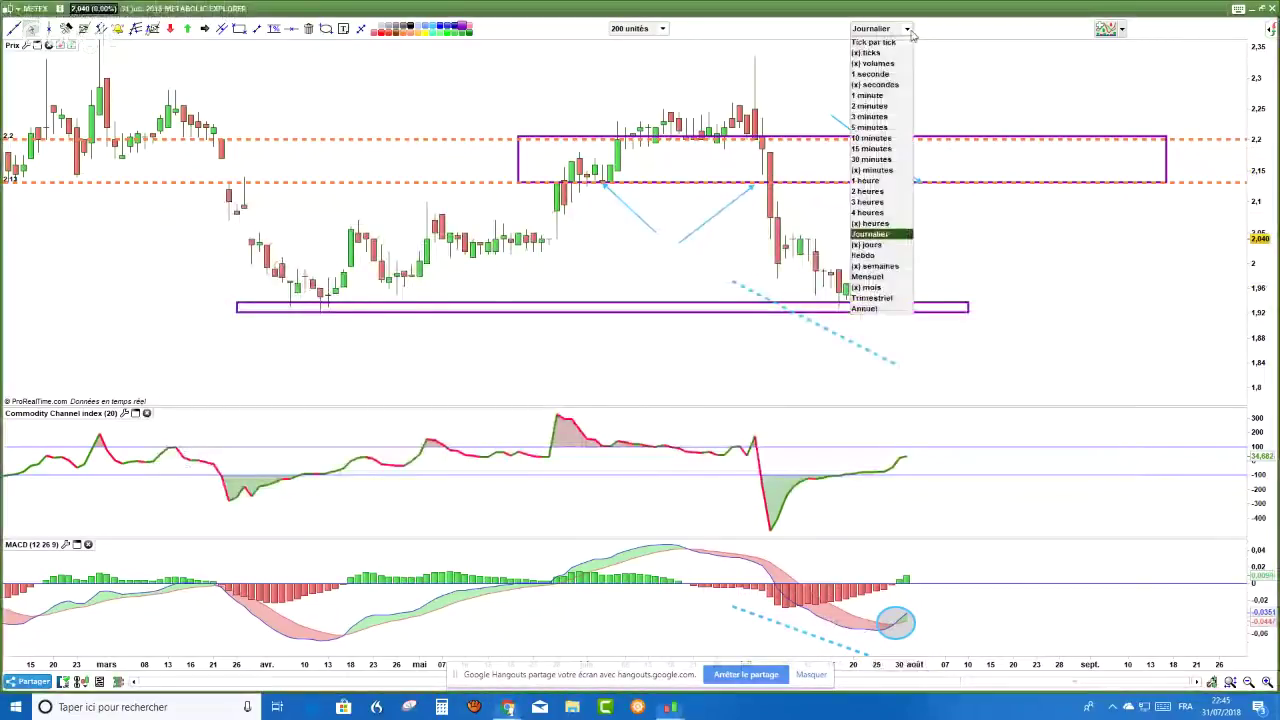
click(872, 255)
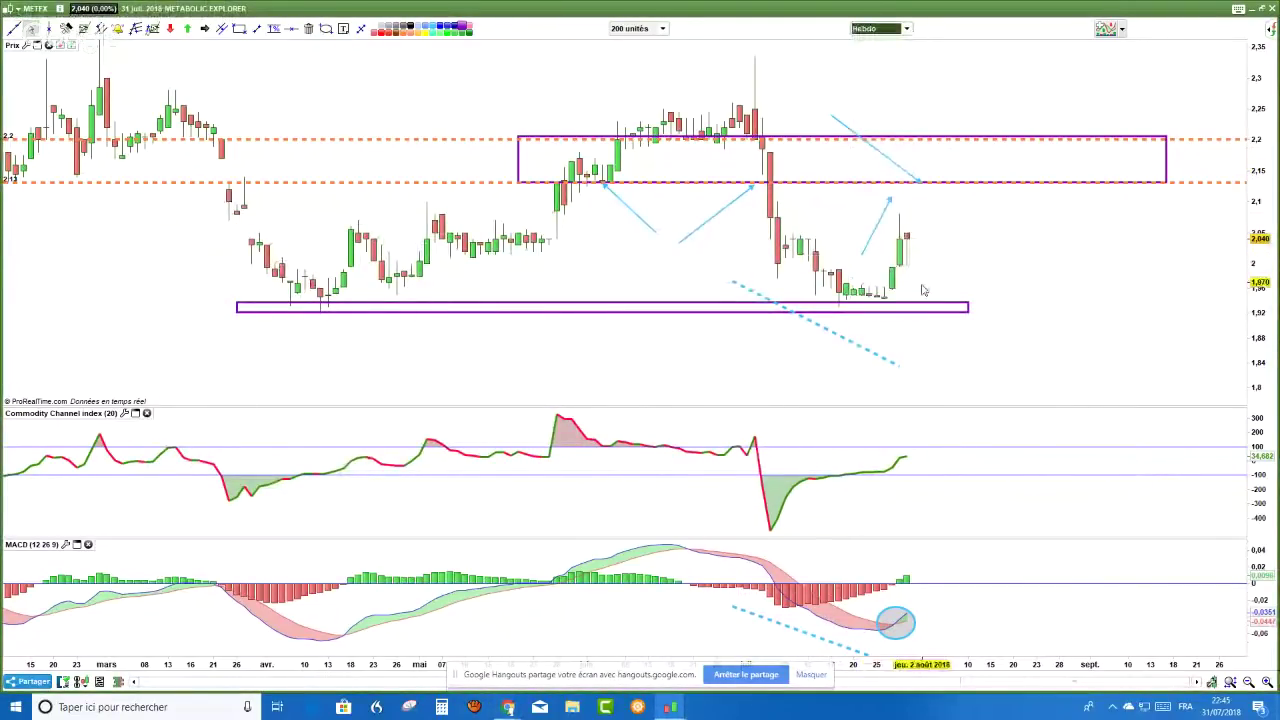
right_click(935, 252)
click(980, 268)
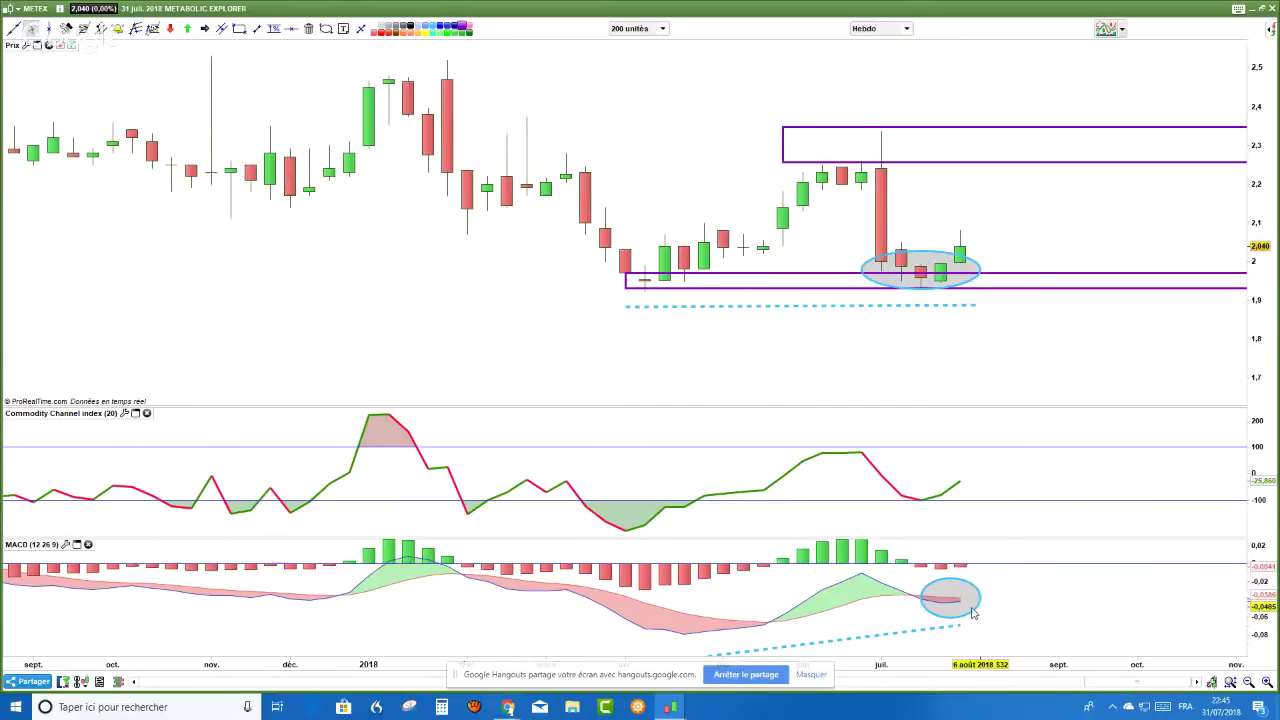
- Return to daily (Journalier) candles and measure the move from 2.04 up to 2.12
click(909, 30)
click(903, 258)
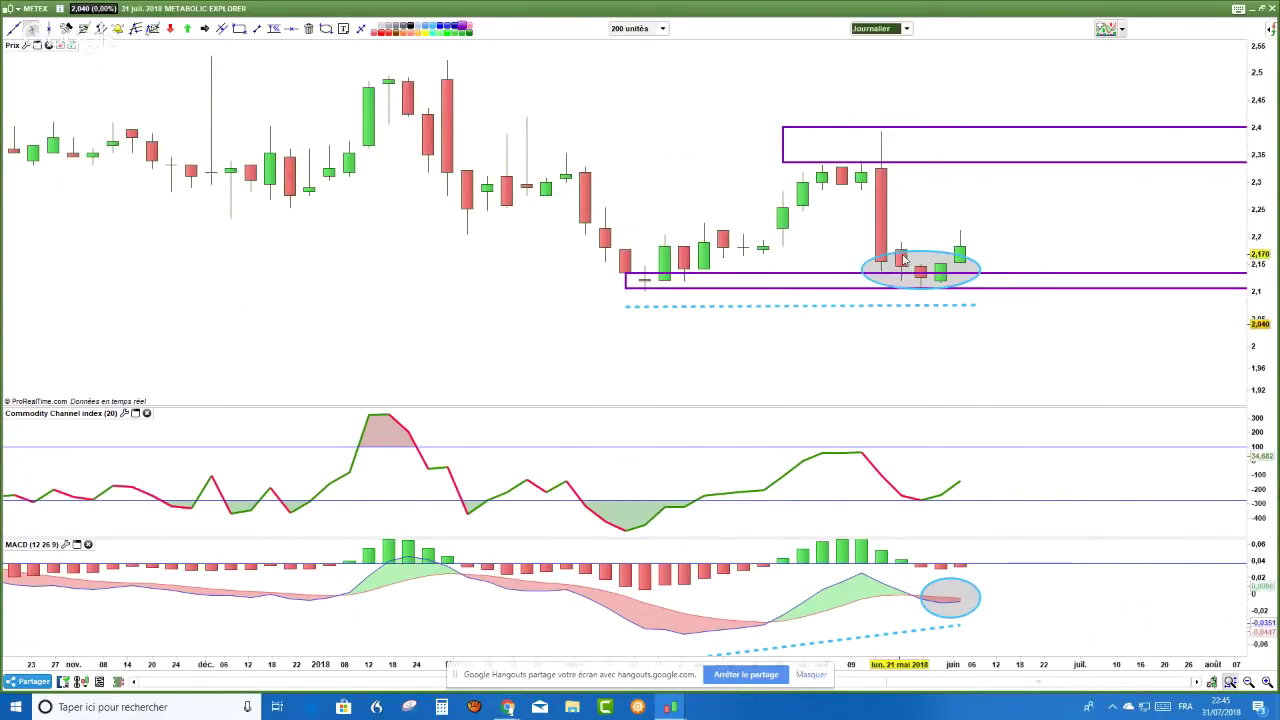
right_click(975, 250)
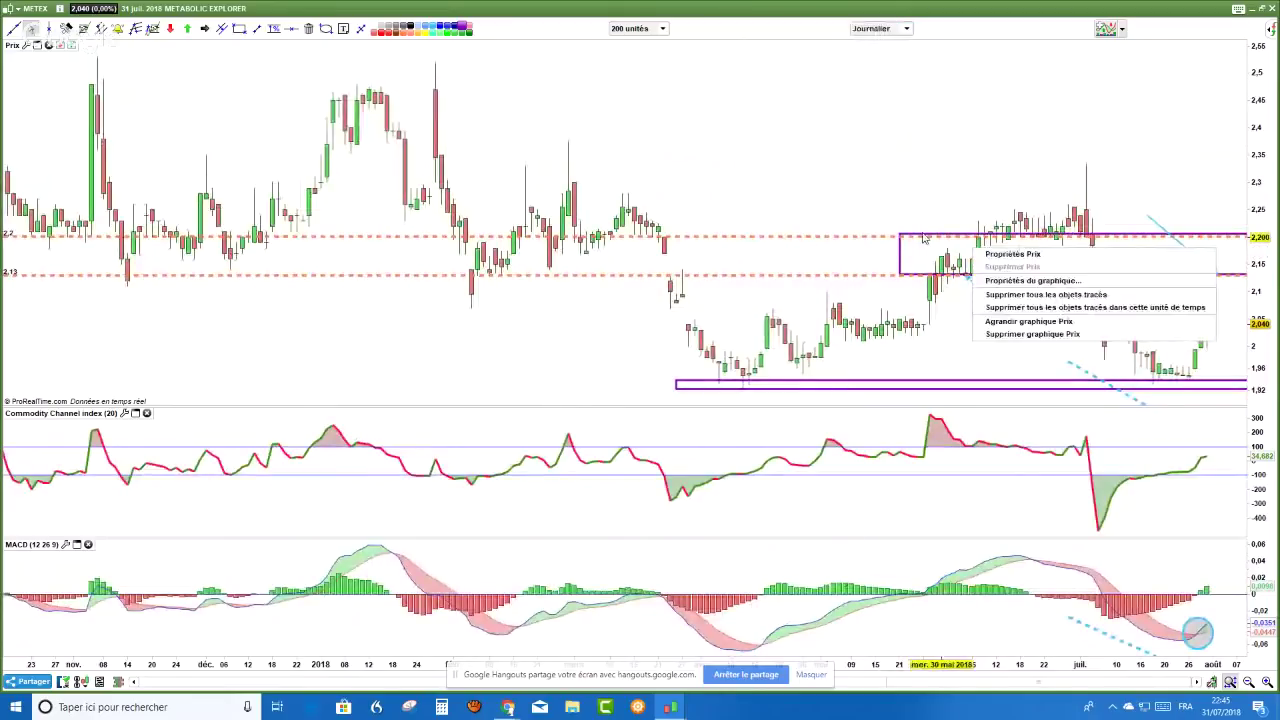
scroll(925, 238, up, 2)
click(274, 28)
drag(1022, 256, 1058, 215)
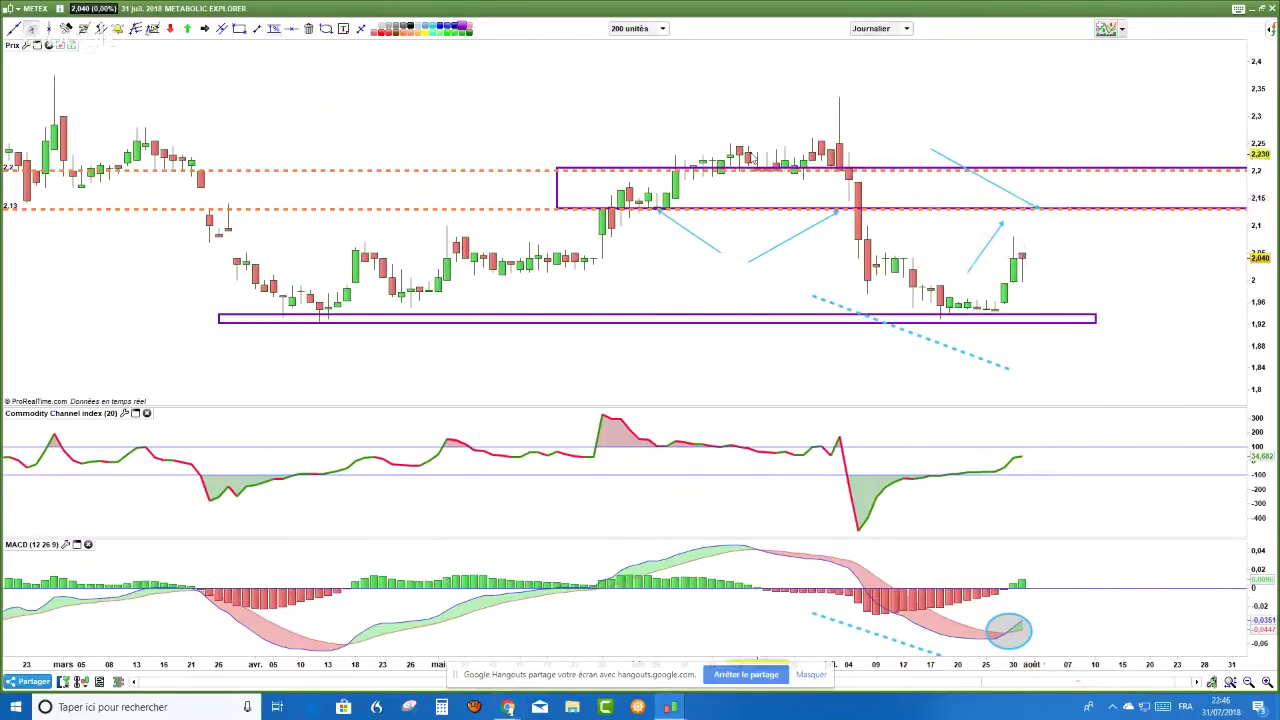
scroll(755, 158, right, 1)
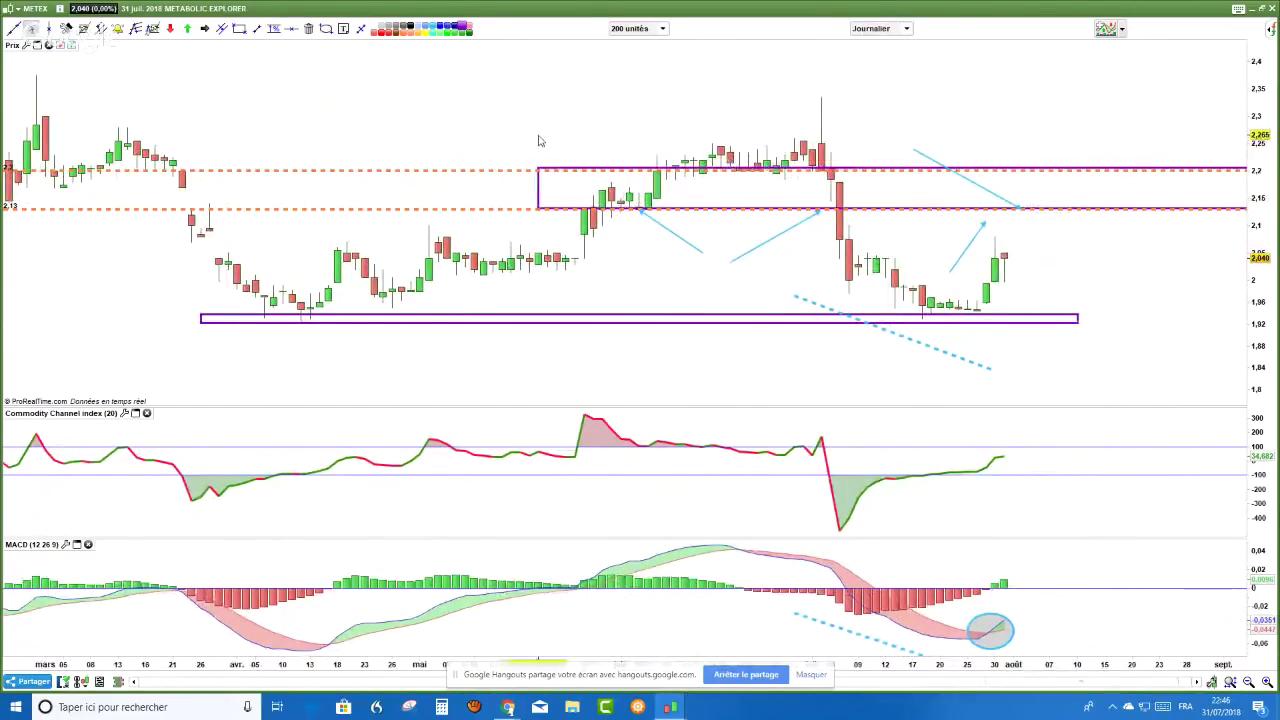
click(537, 136)
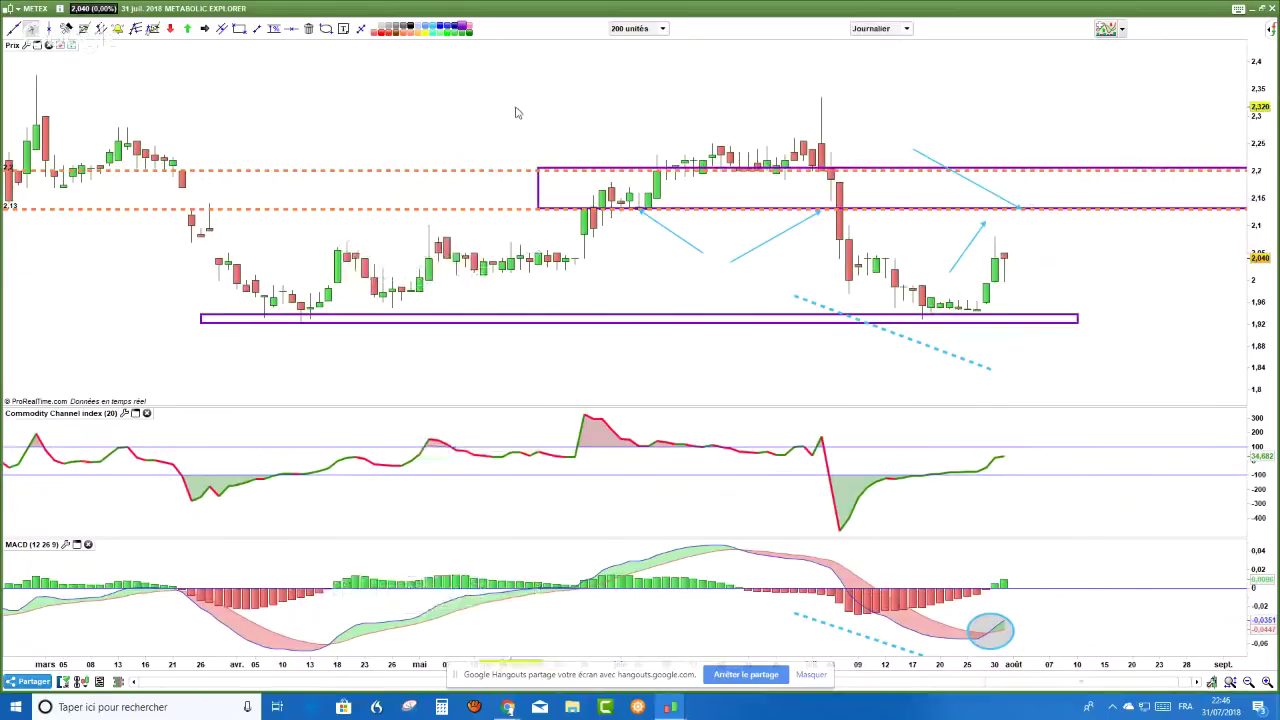
- Check the YouTube live chat, then load NICOX from a 'c' instrument search
key(alt+Tab)
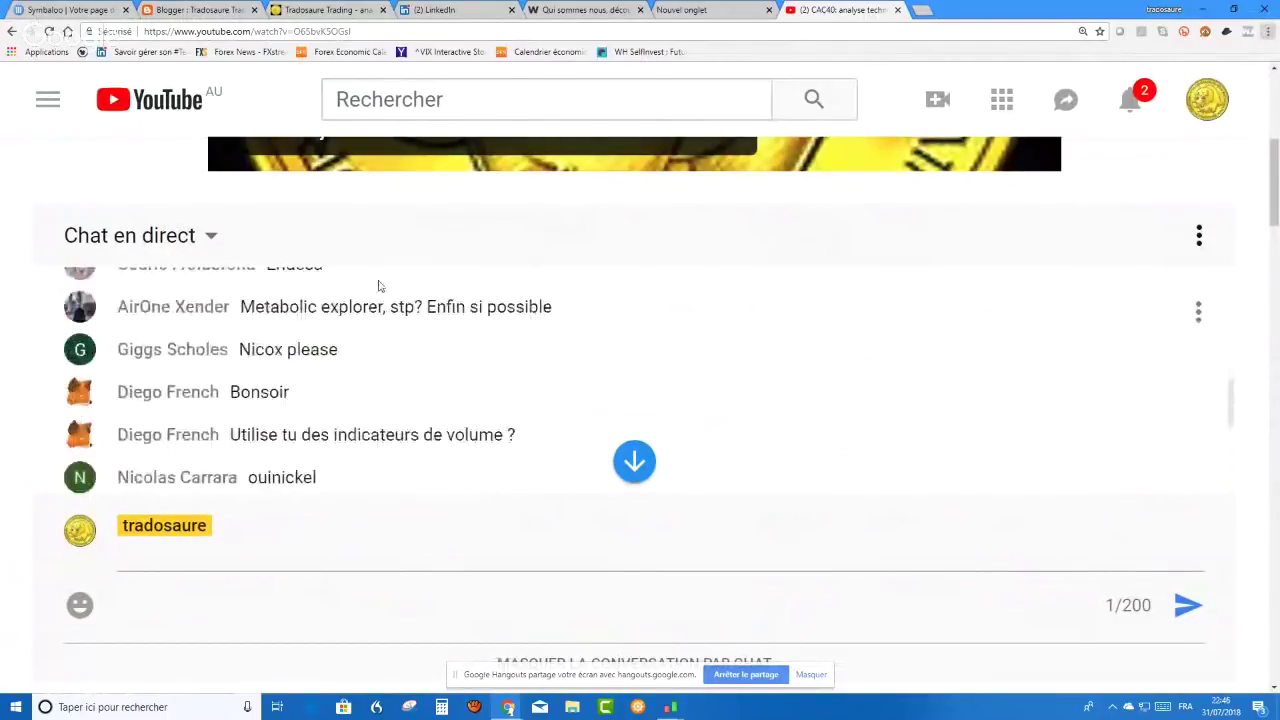
key(alt+Tab)
key(alt+Tab)
key(alt+Tab)
click(677, 94)
text(cox)
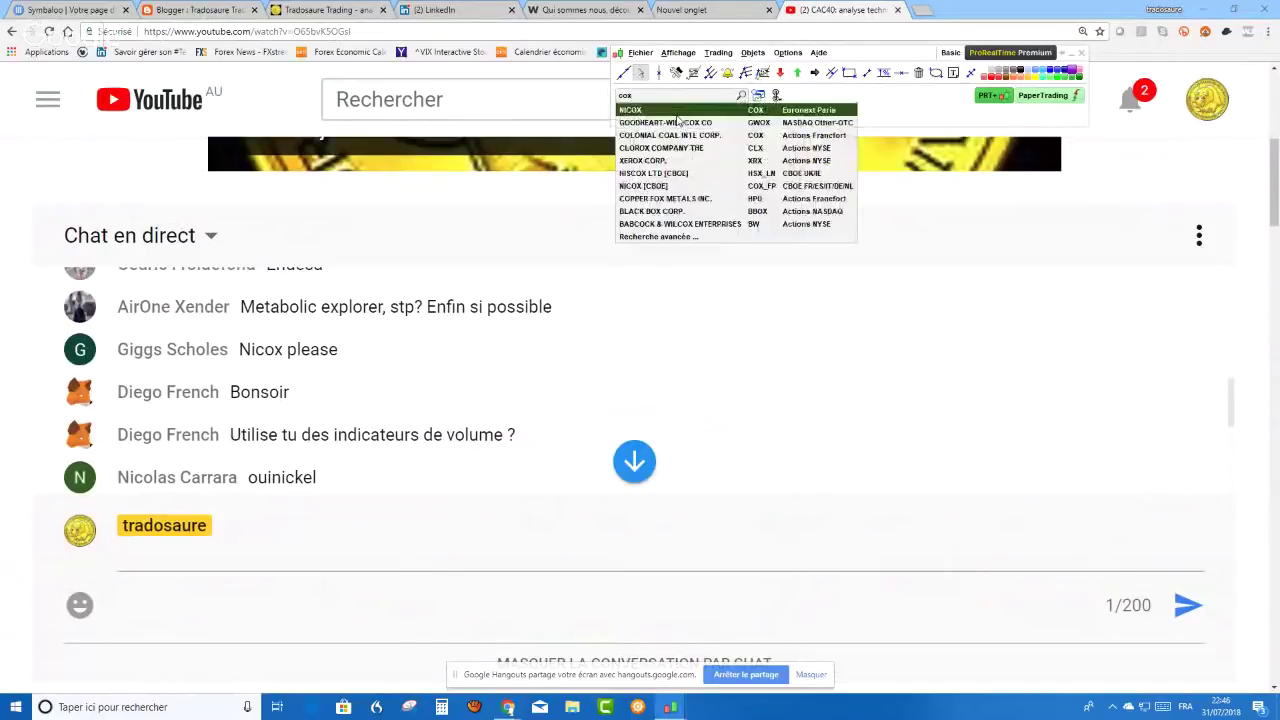
click(677, 118)
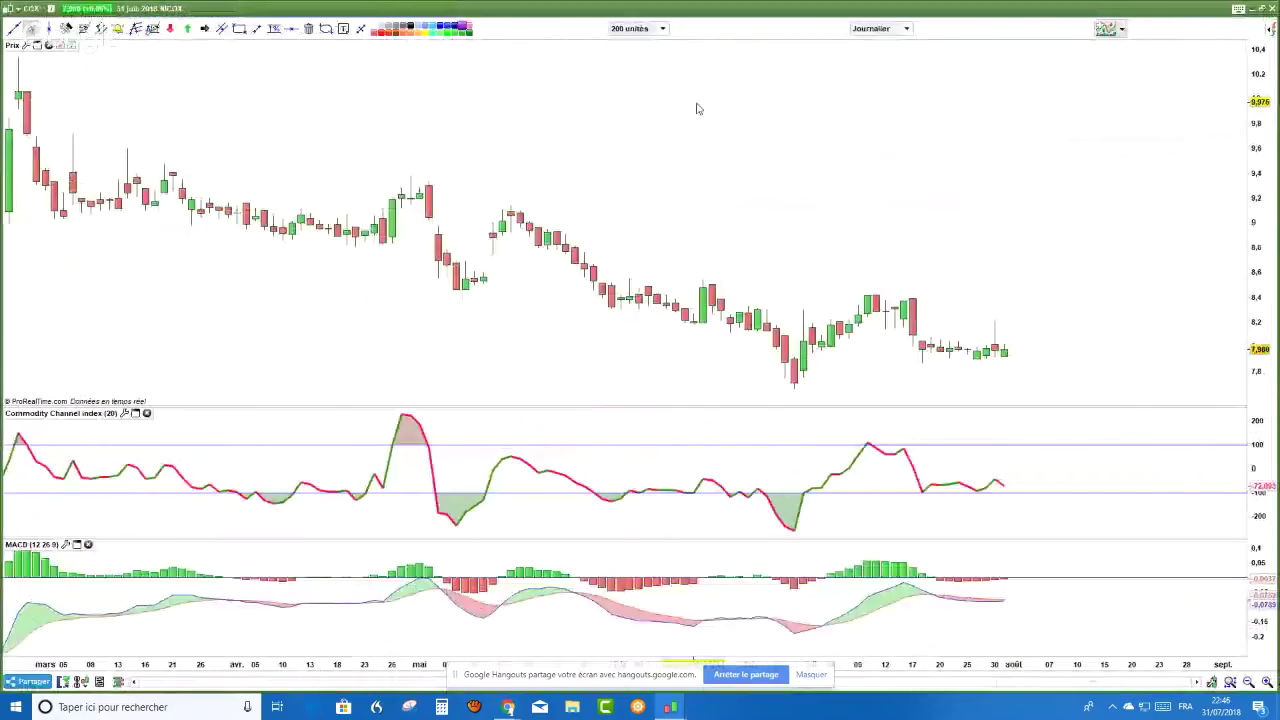
- Delete all drawn objects from the NICOX chart
right_click(696, 105)
click(778, 320)
click(660, 248)
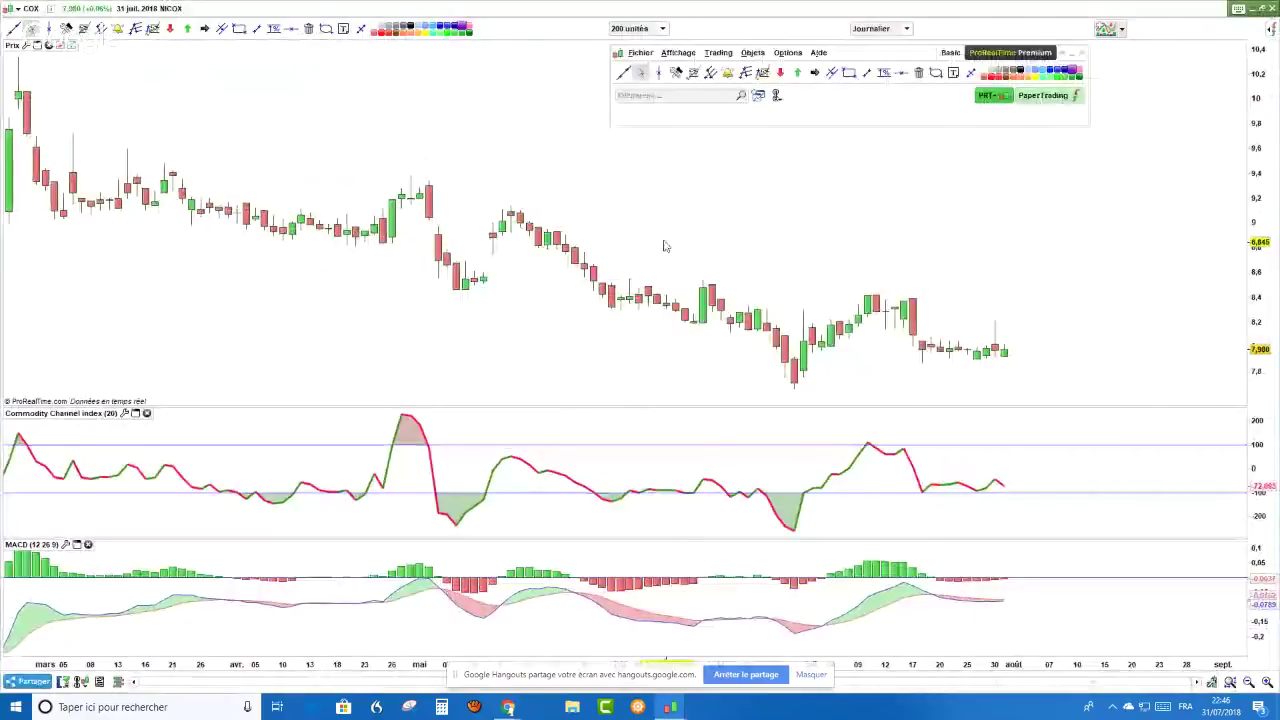
- Switch NICOX to weekly (Hebdo) candles and shift the chart slightly left
click(911, 31)
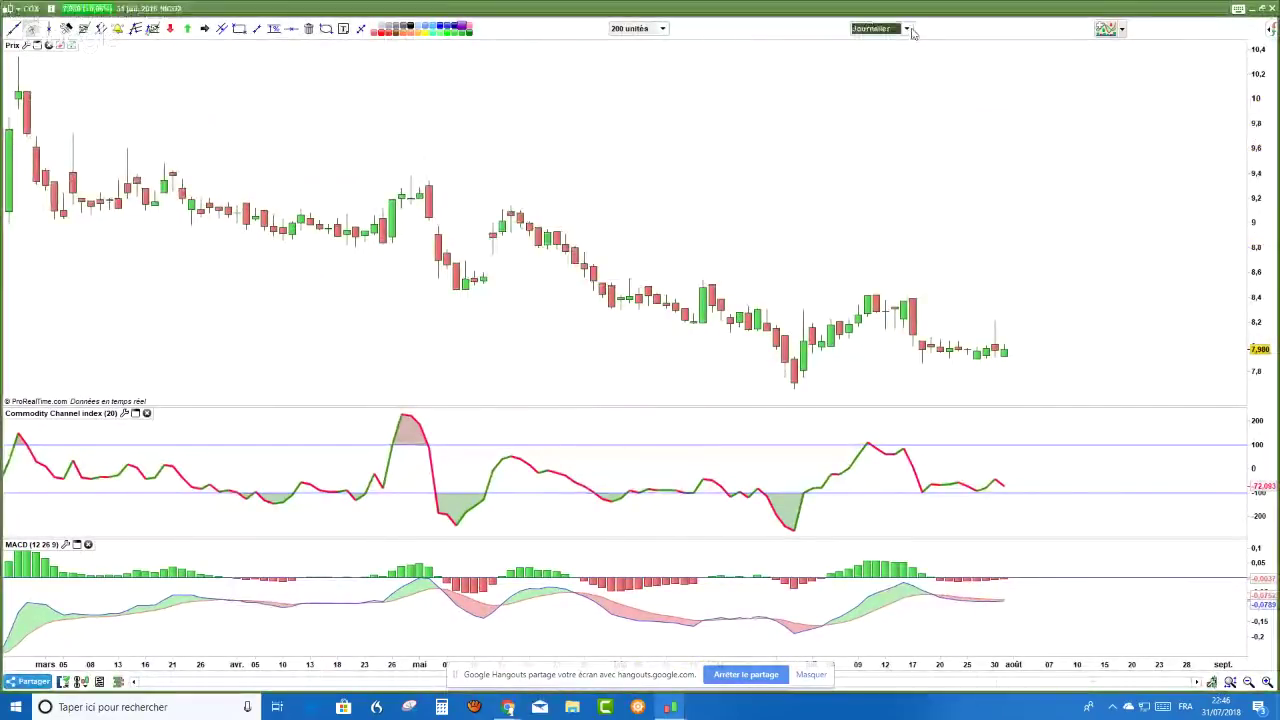
click(912, 34)
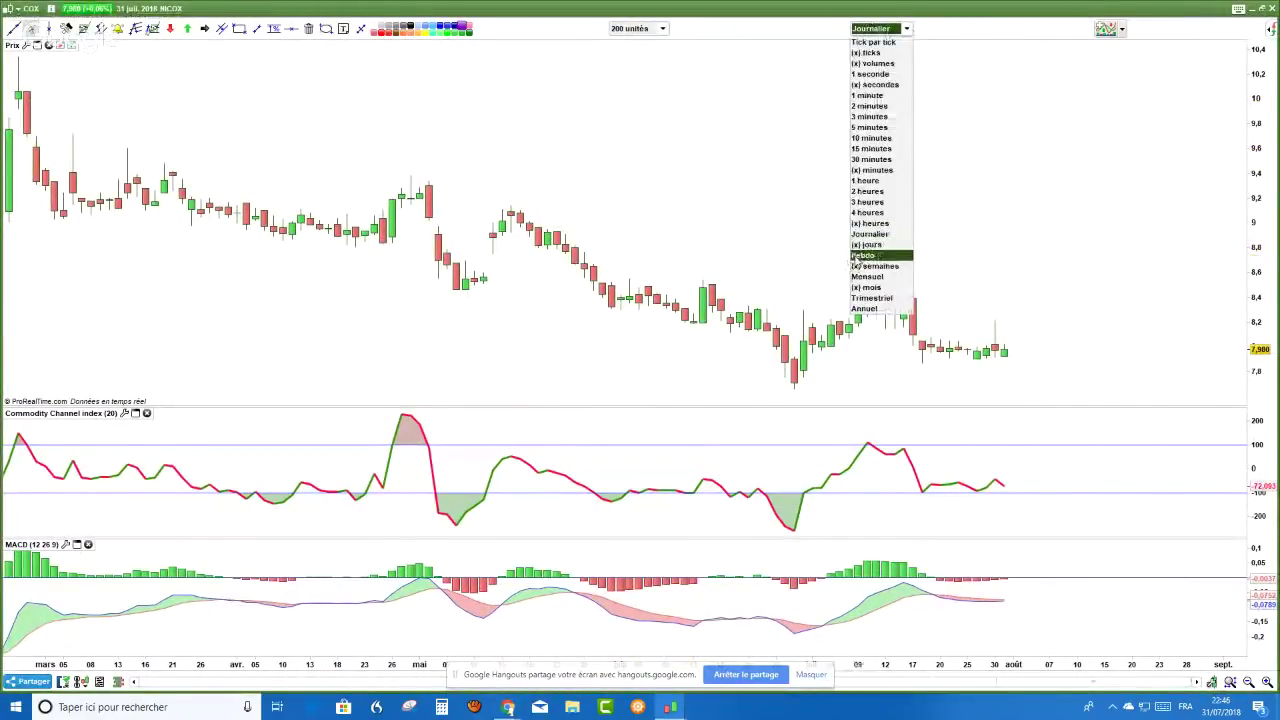
click(858, 255)
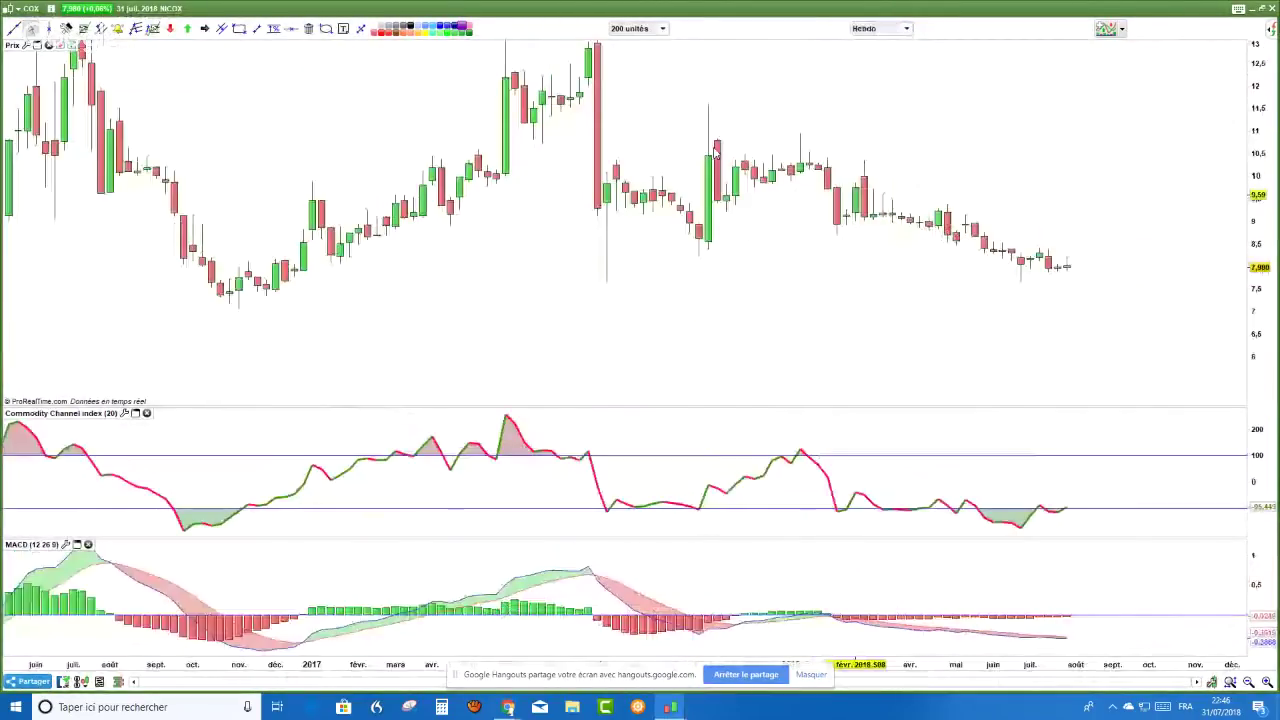
drag(653, 166, 700, 306)
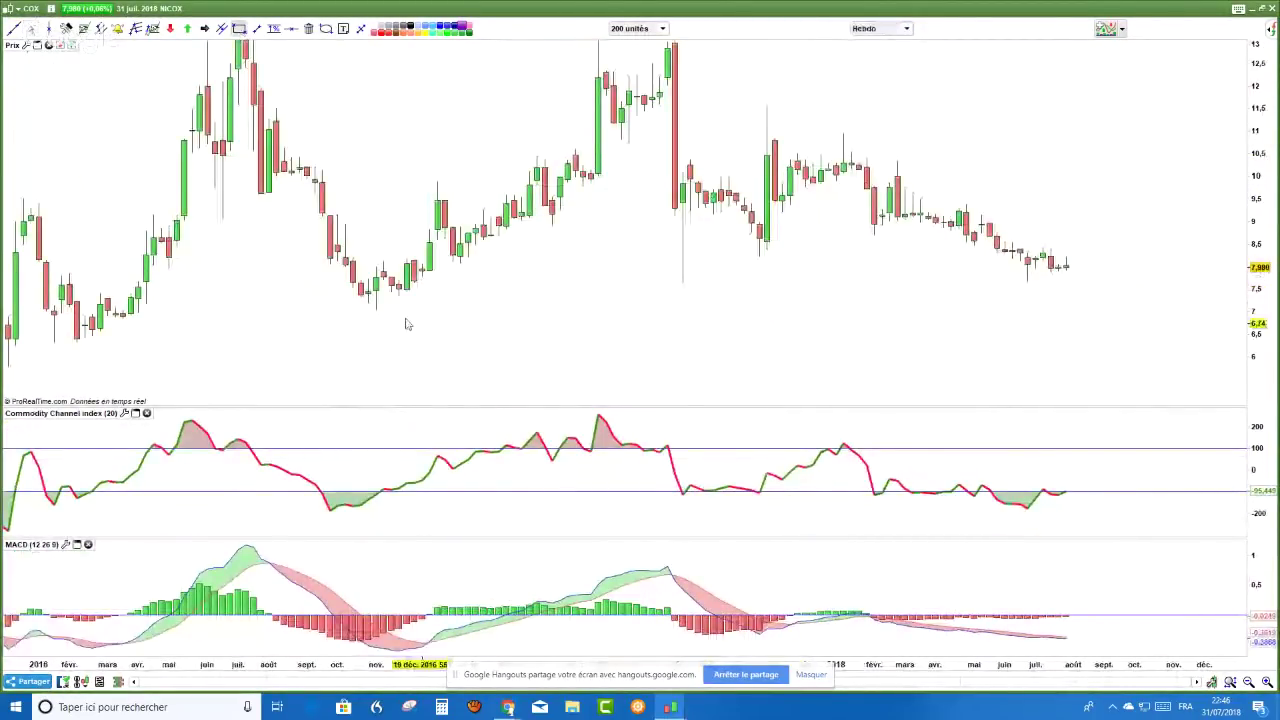
- Draw a purple 7.0–7.6 support box under the recent lows with a dashed level
drag(346, 296, 1205, 309)
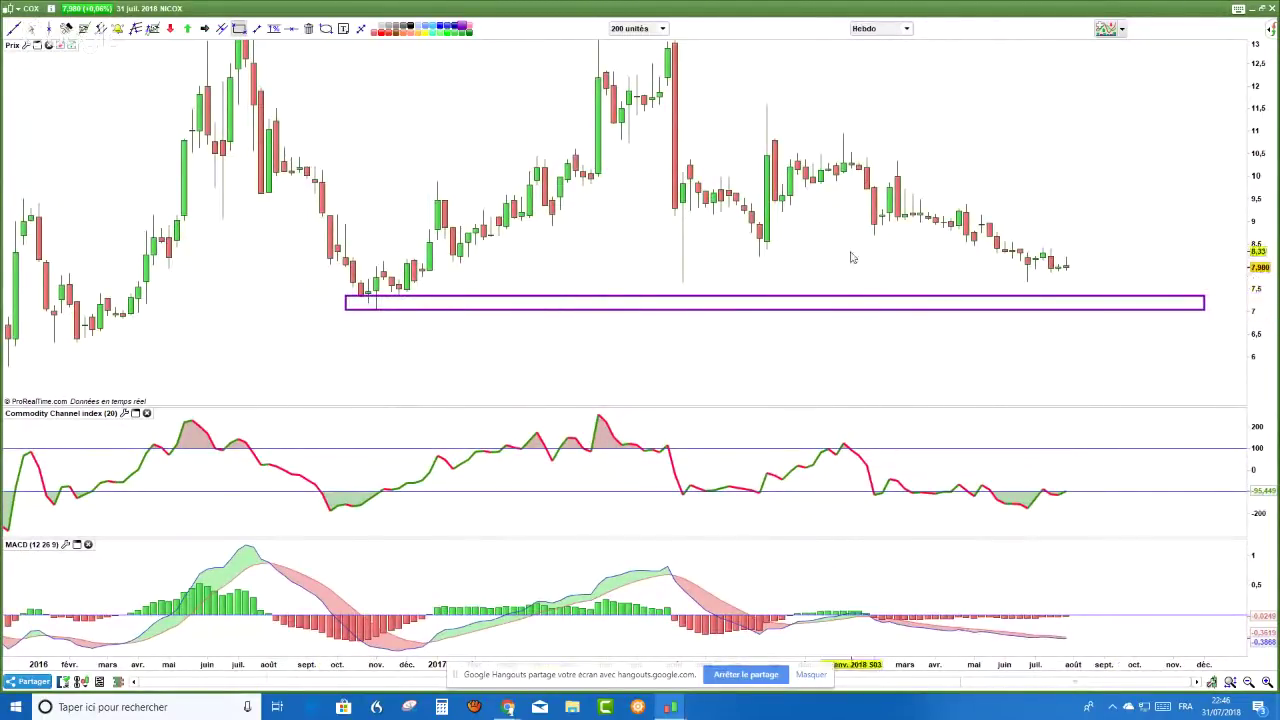
click(291, 28)
click(704, 281)
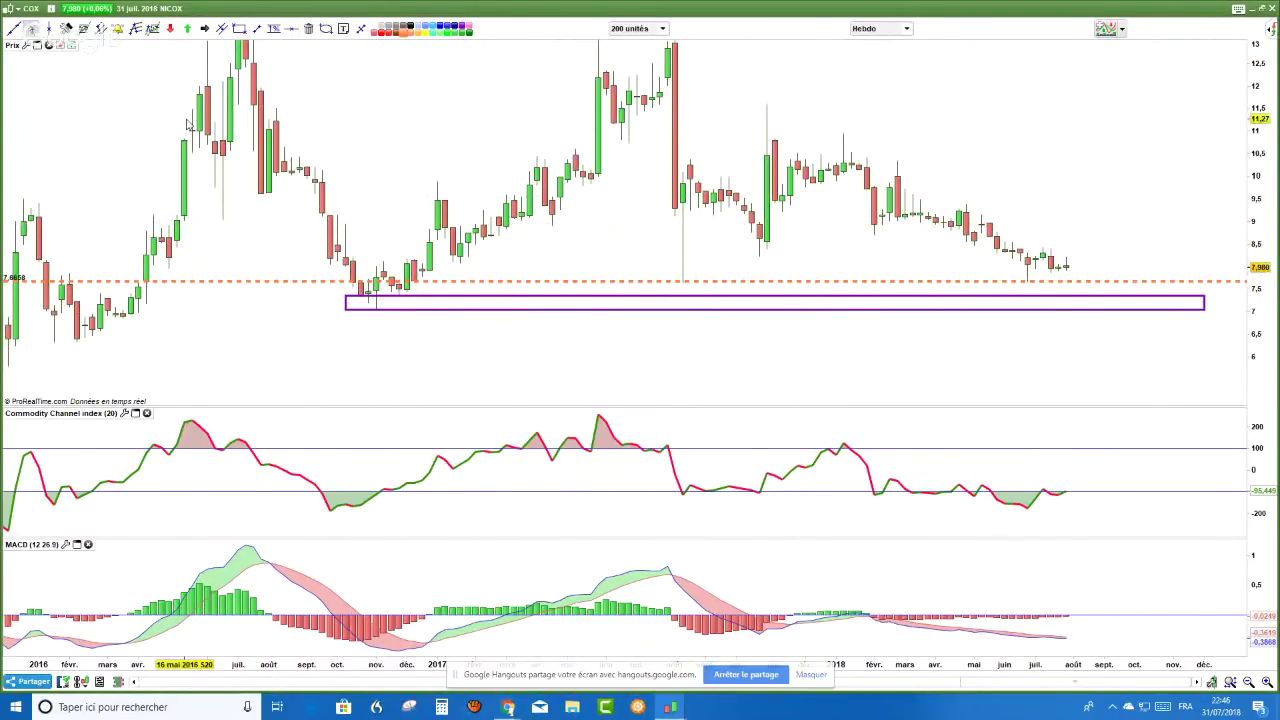
click(326, 30)
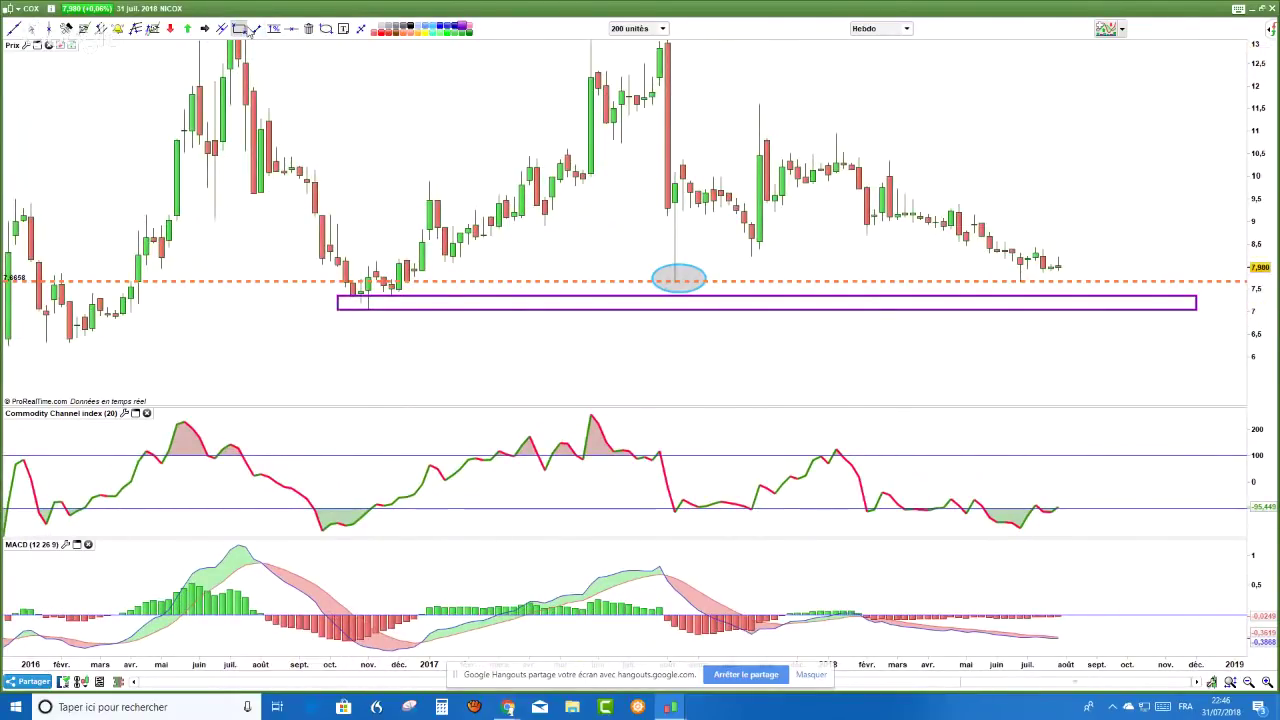
click(238, 29)
drag(320, 314, 1196, 281)
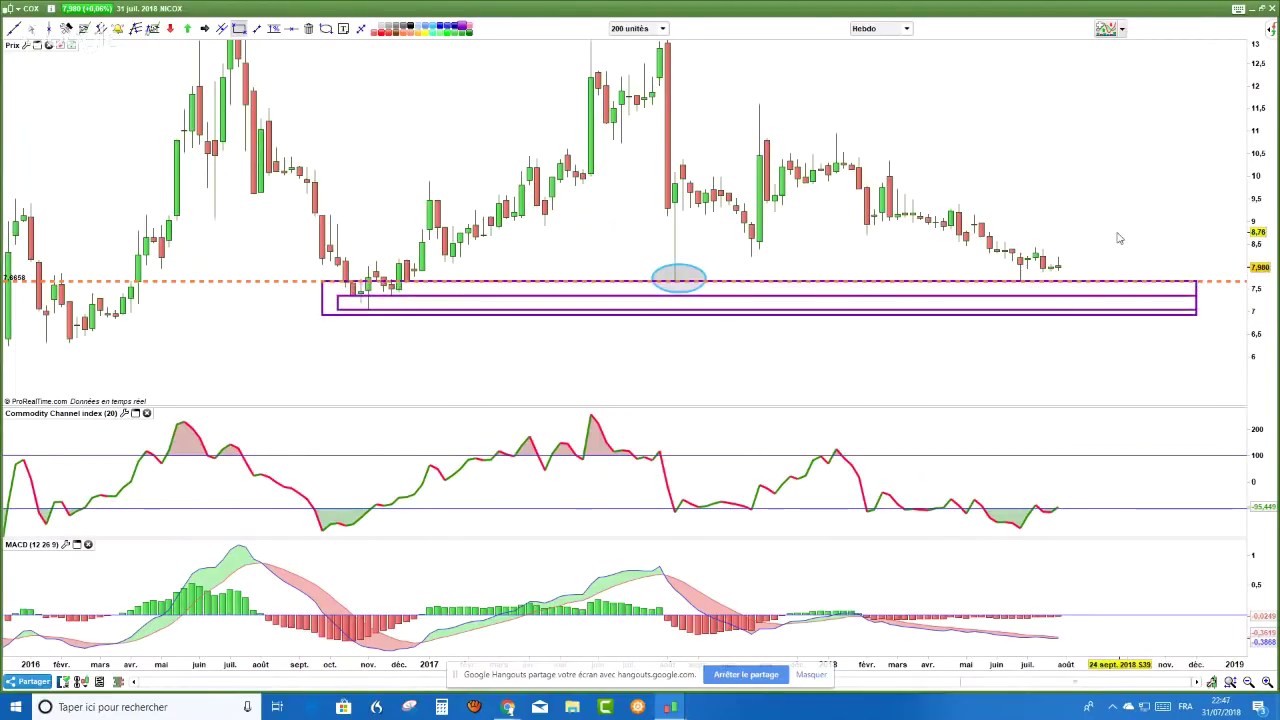
click(731, 314)
click(229, 266)
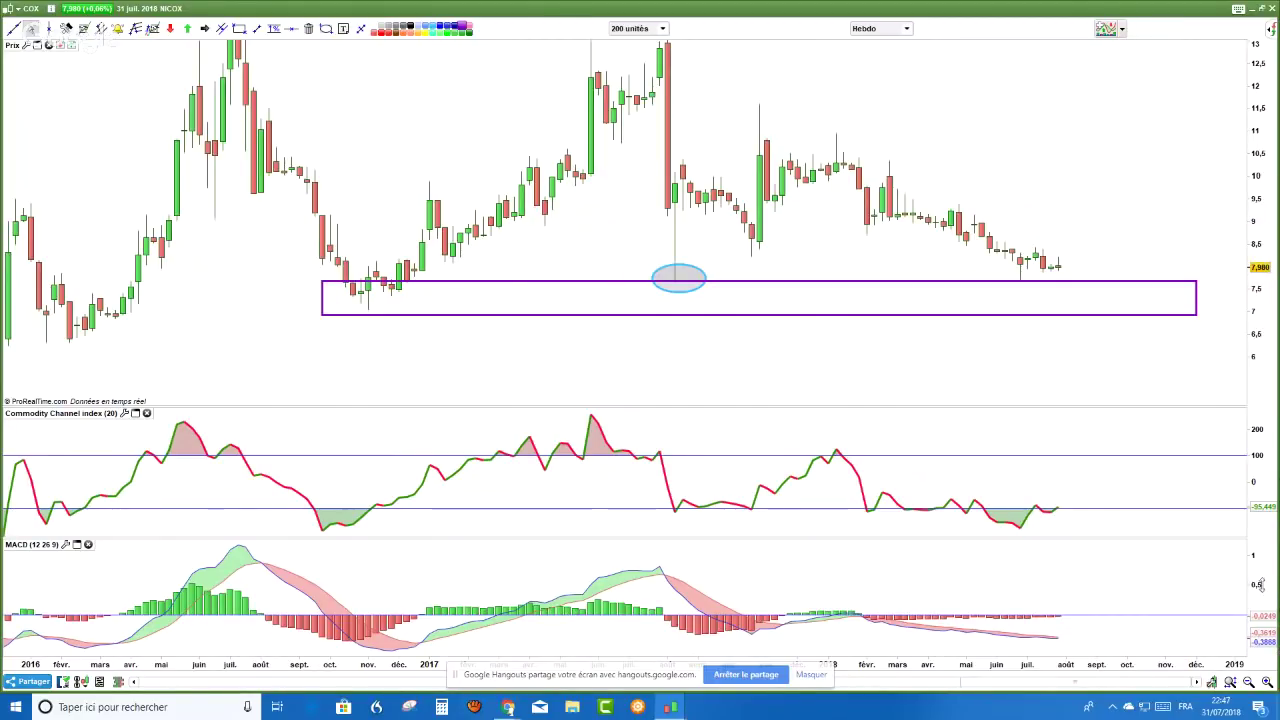
- Stretch the MACD scale and draw dashed falling lines along price and MACD lows
drag(1262, 585, 1258, 640)
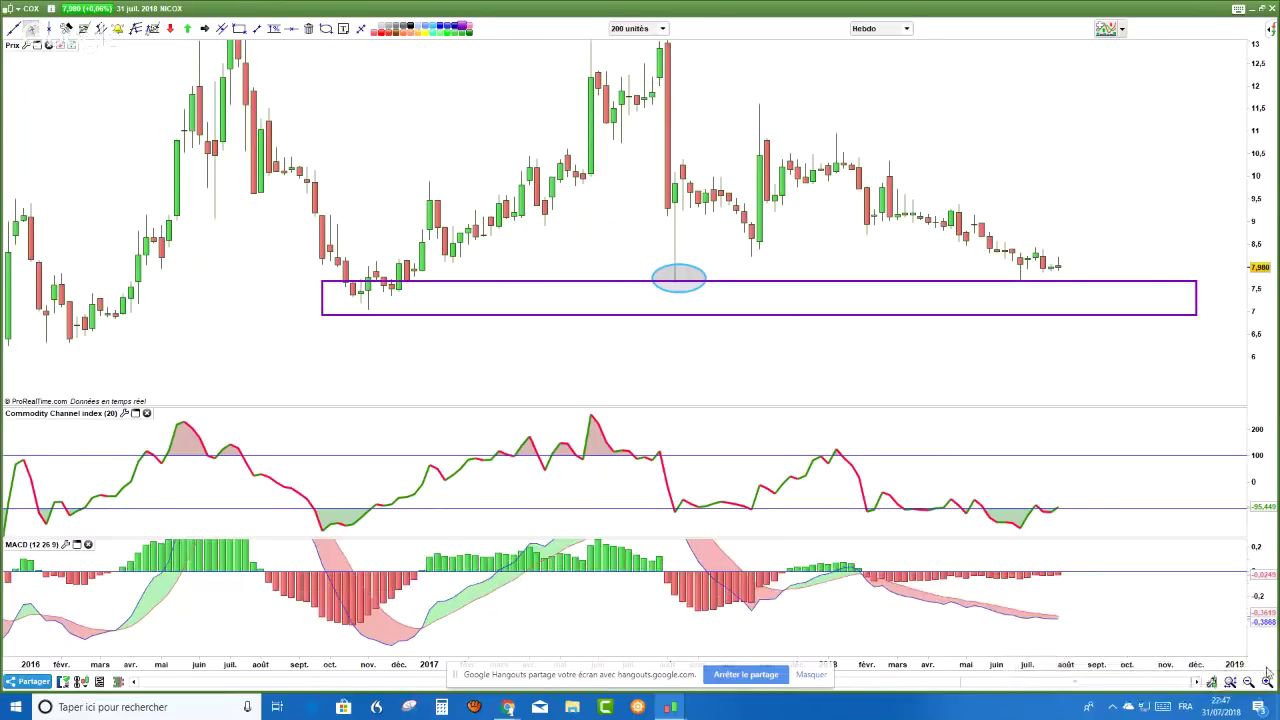
drag(1267, 636, 1272, 557)
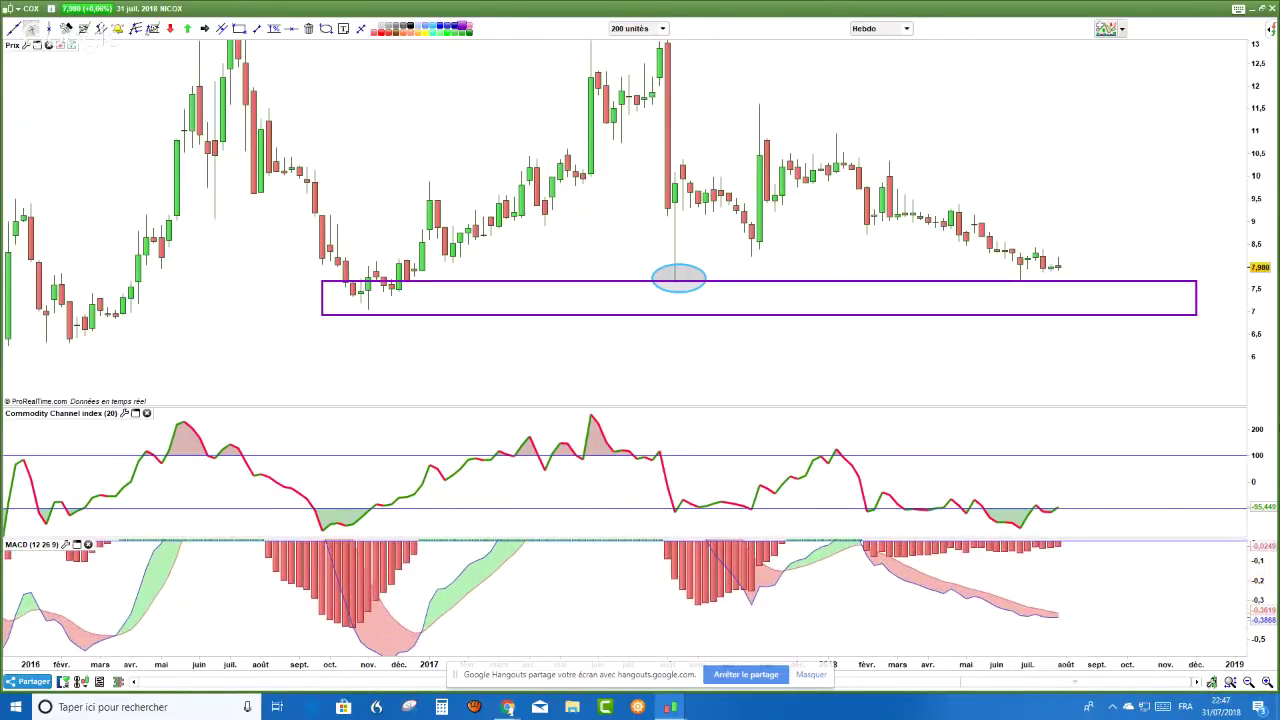
click(257, 28)
drag(750, 270, 1070, 304)
drag(745, 612, 787, 615)
drag(876, 636, 1057, 645)
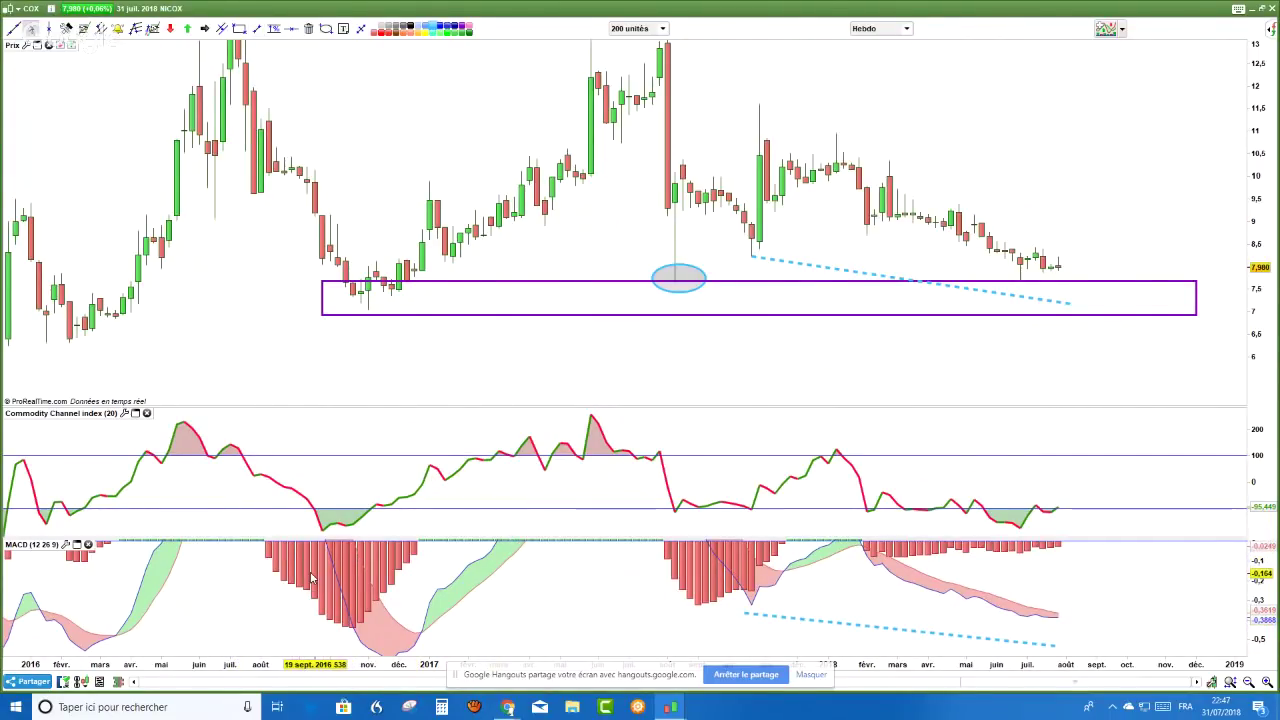
scroll(312, 577, down, 1)
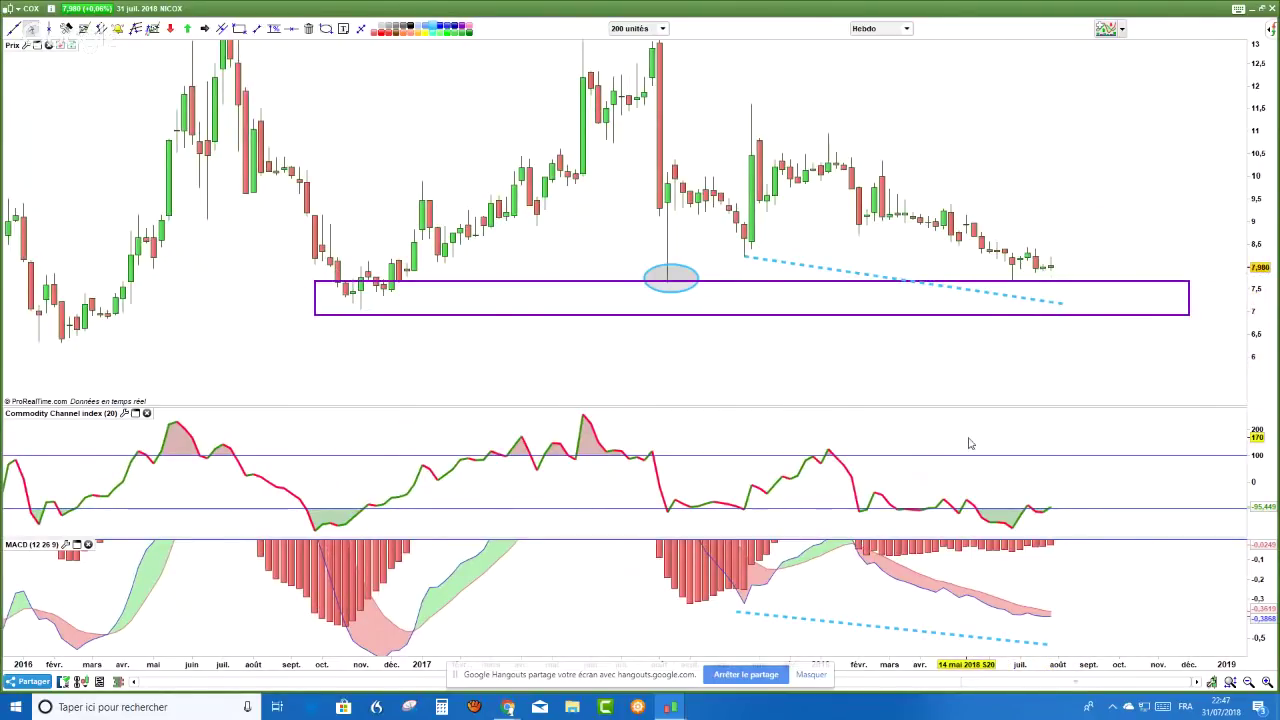
mouse_move(969, 443)
click(908, 29)
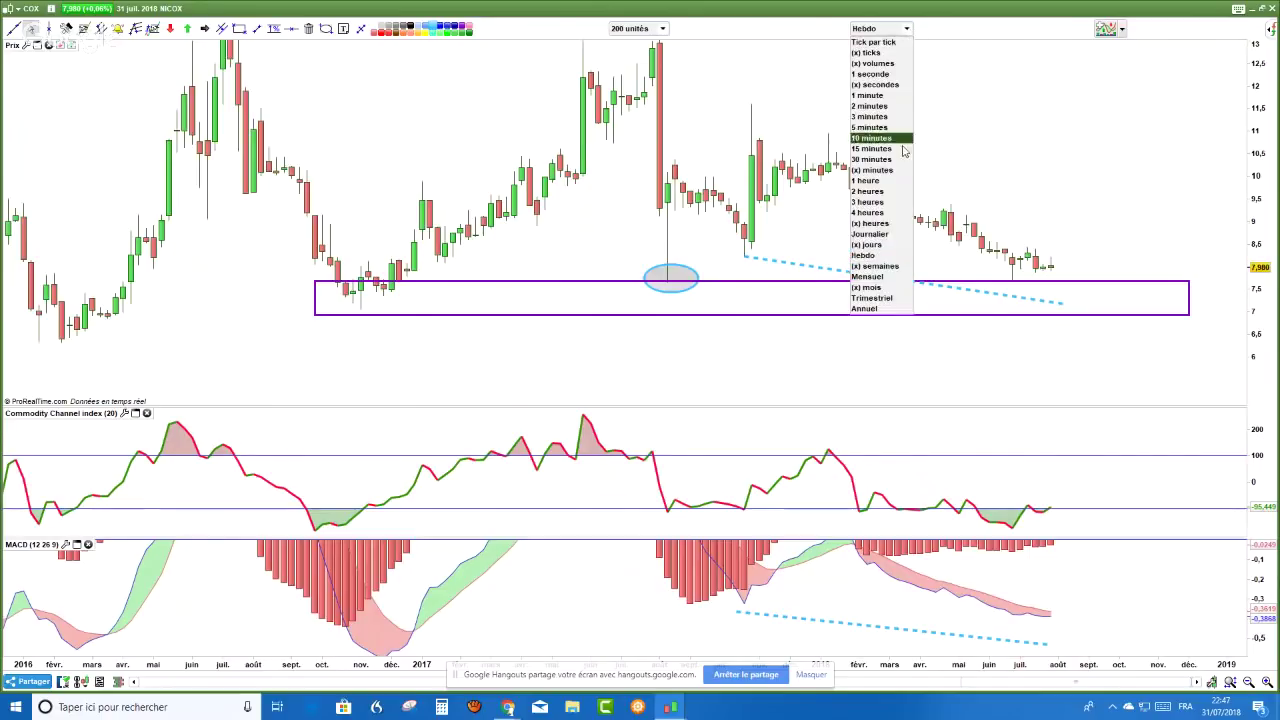
click(883, 237)
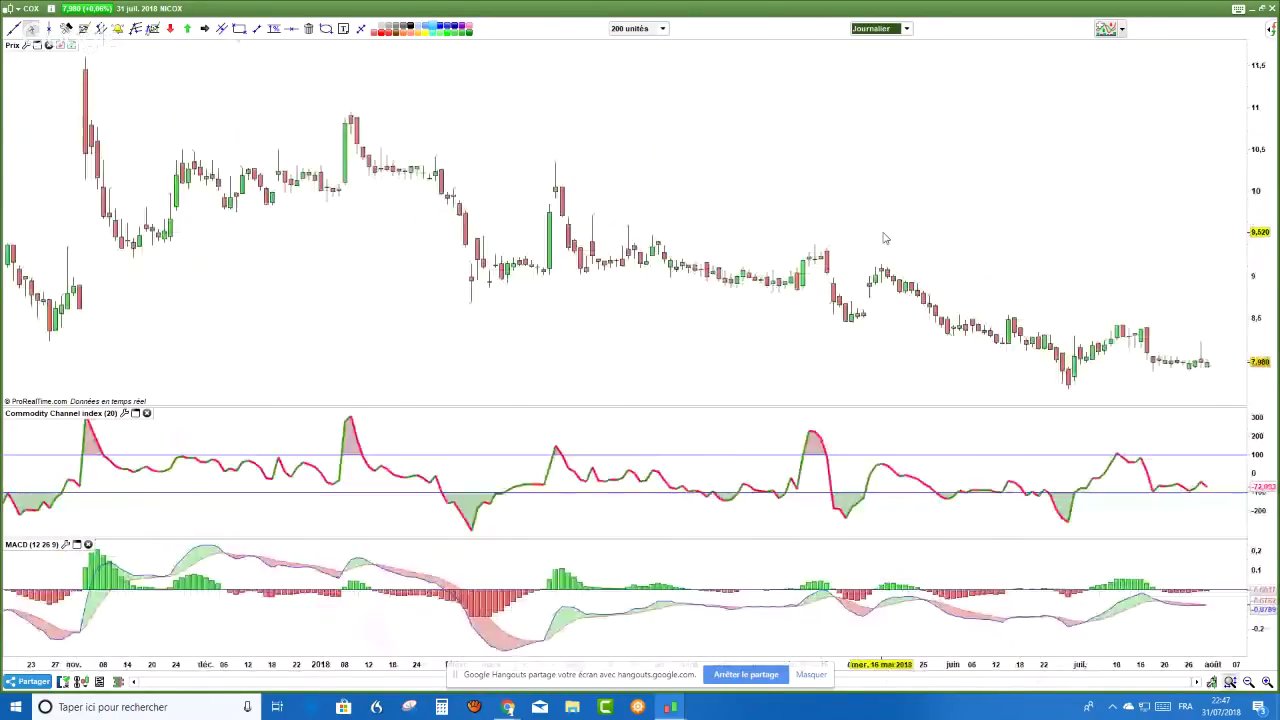
drag(883, 237, 763, 188)
scroll(763, 188, up, 2)
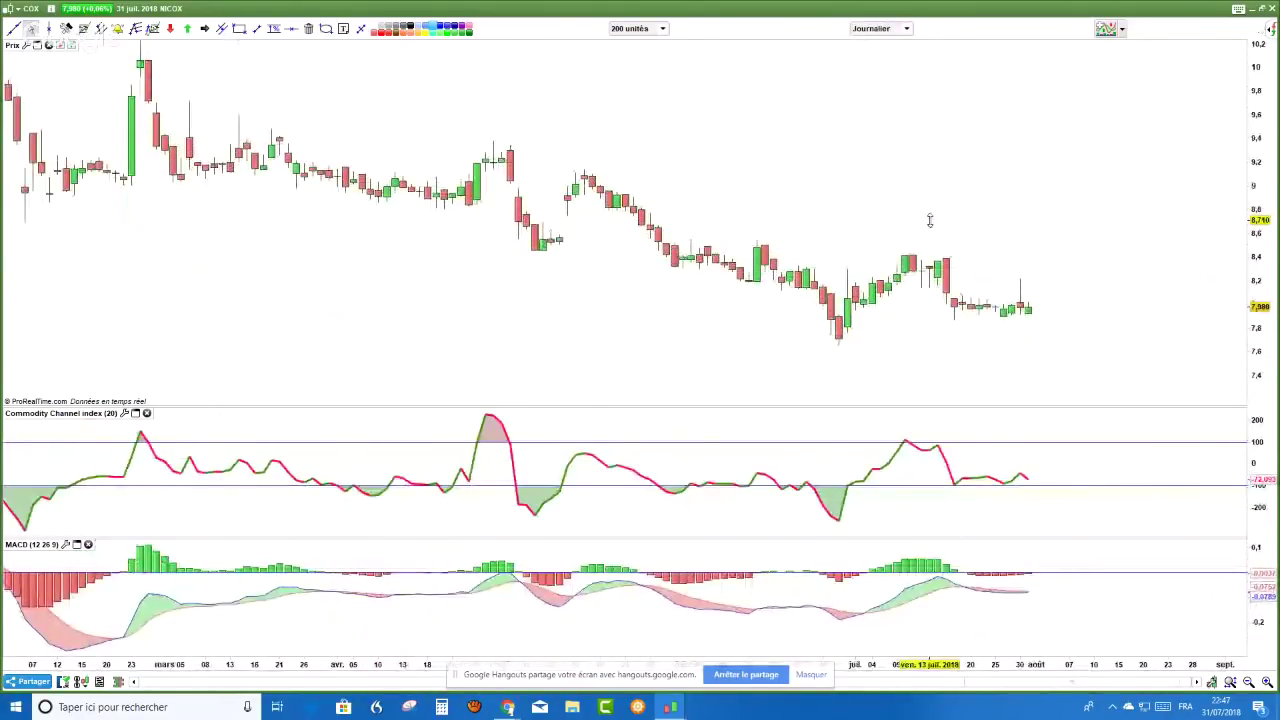
scroll(930, 220, down, 2)
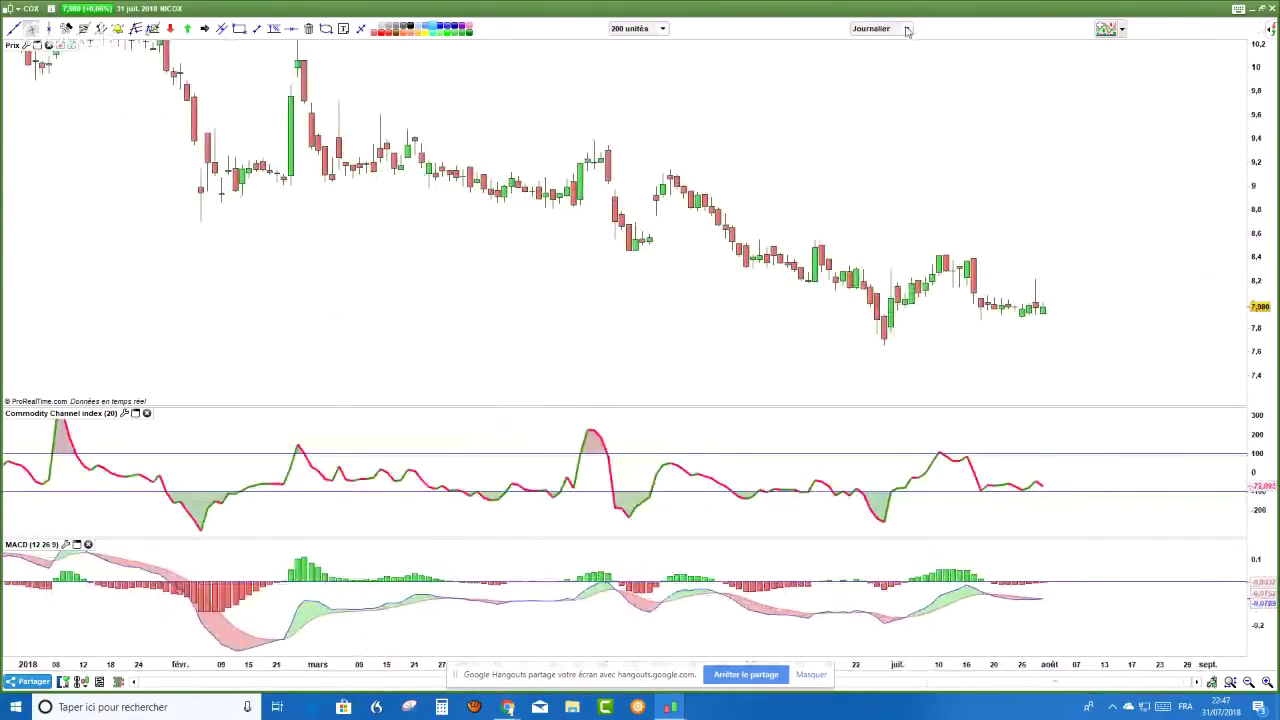
click(906, 28)
click(864, 255)
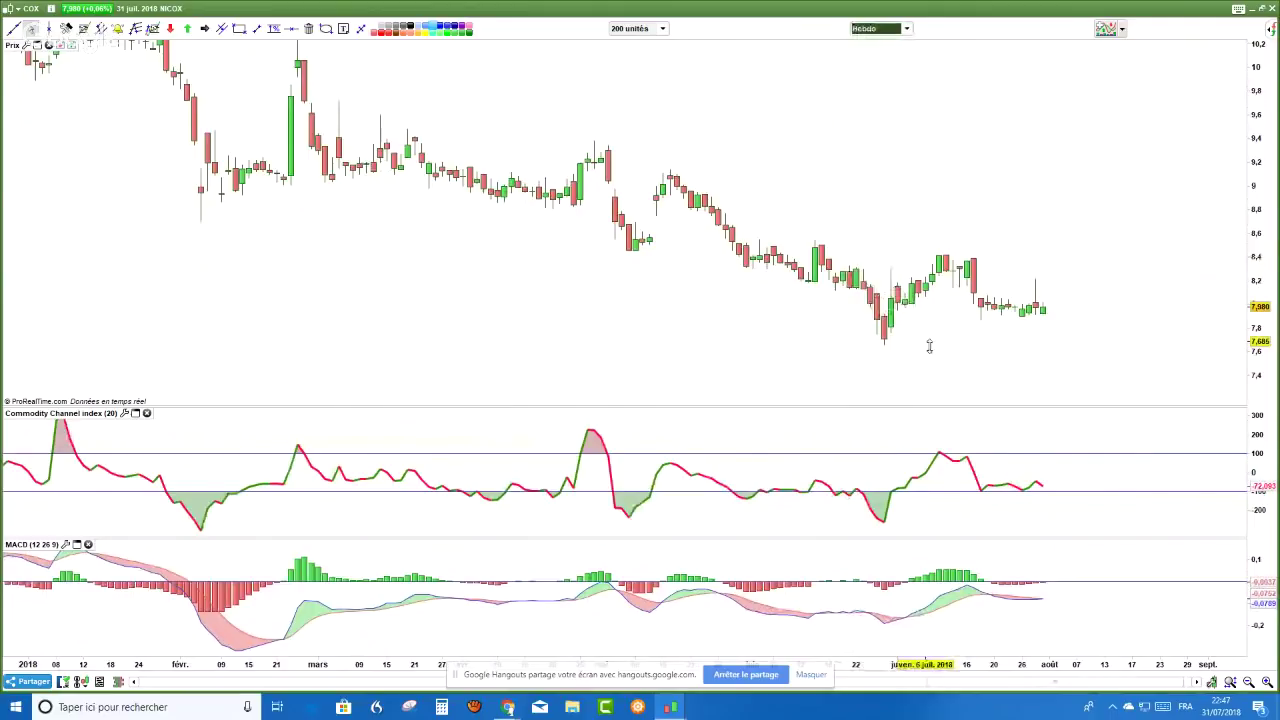
click(906, 28)
click(854, 219)
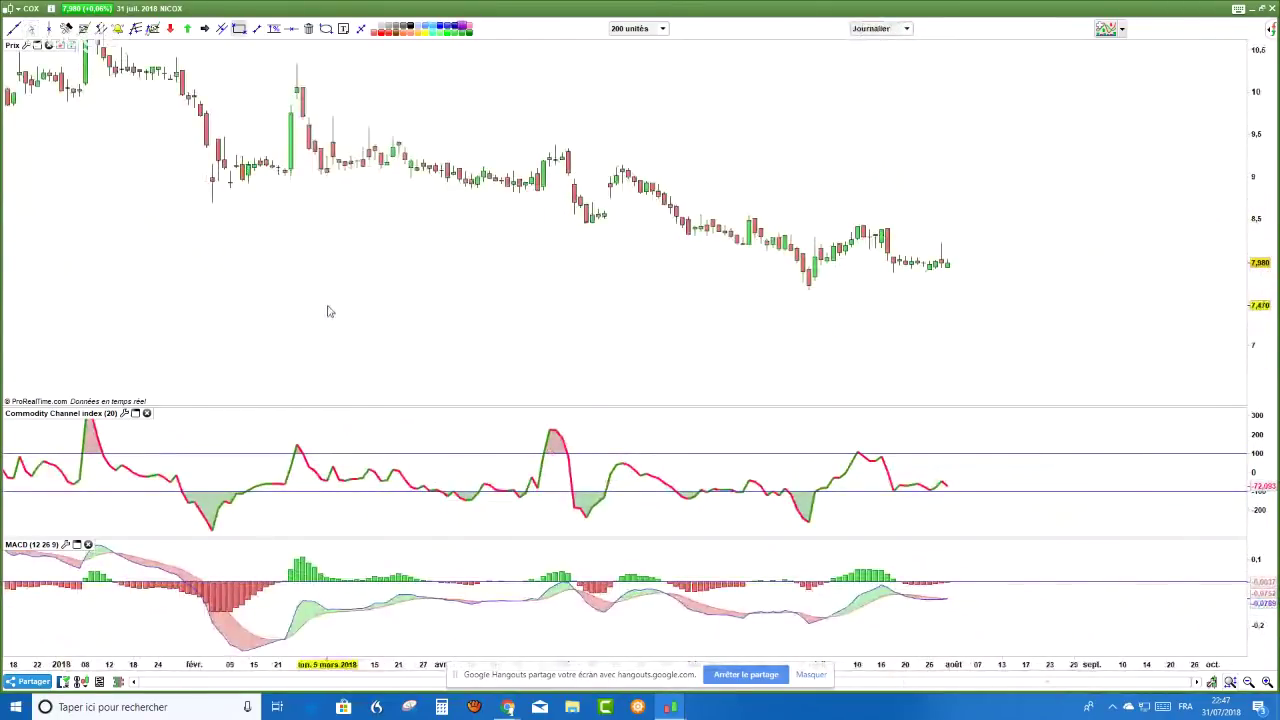
- Draw a purple support box around 7.6 and circle the low on price and MACD
mouse_move(277, 286)
mouse_down()
mouse_move(903, 300)
mouse_move(1151, 290)
mouse_move(1174, 310)
mouse_move(1224, 291)
mouse_move(1266, 384)
mouse_move(1265, 105)
mouse_up()
click(326, 29)
drag(726, 342, 797, 272)
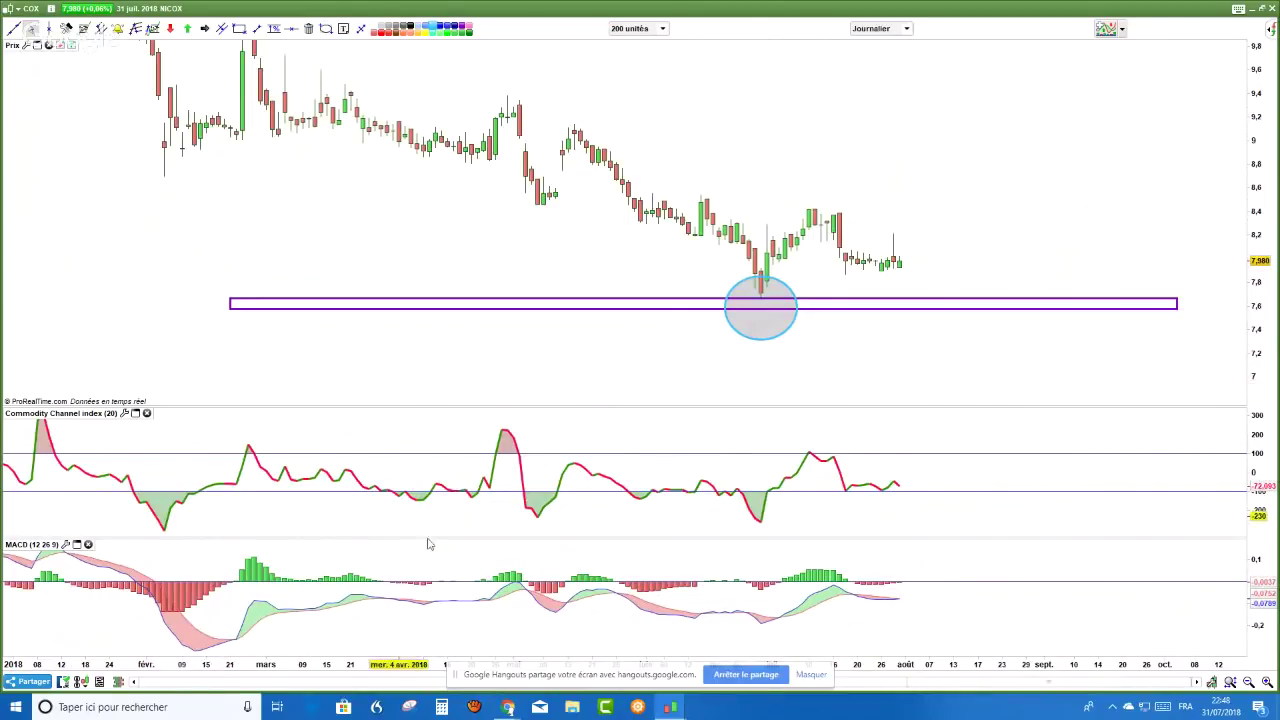
drag(1258, 620, 1258, 645)
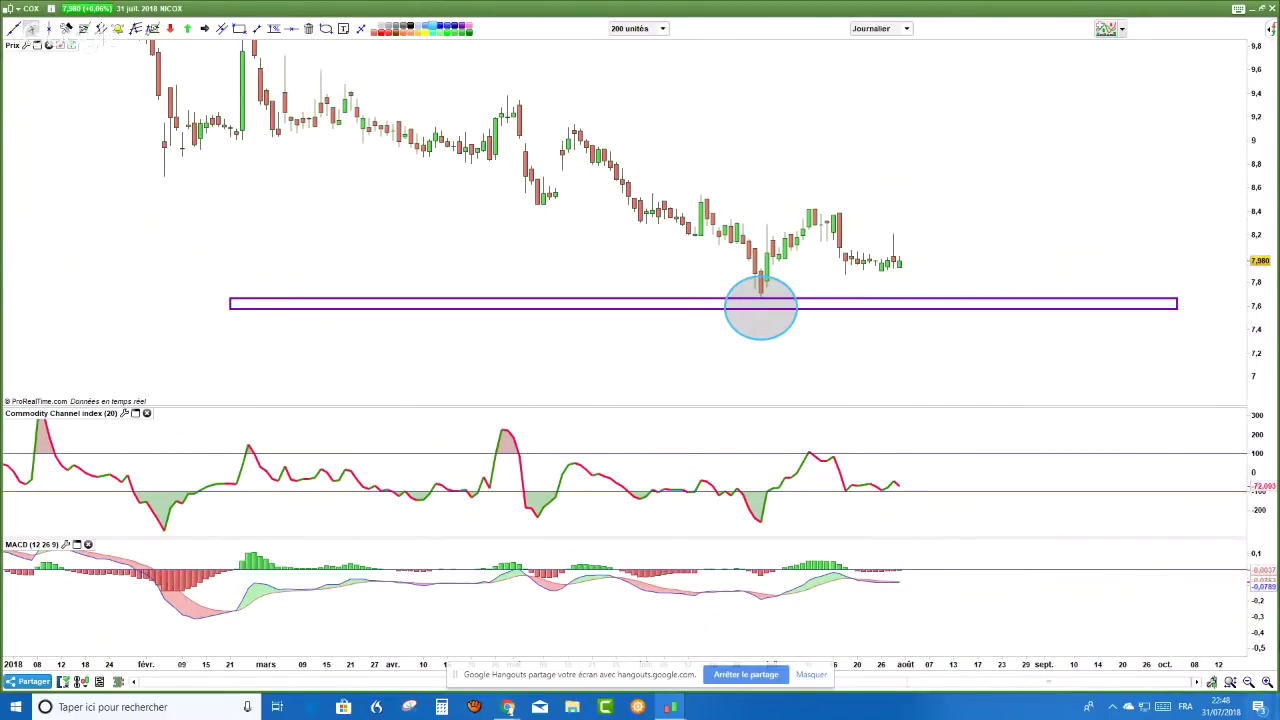
drag(1258, 615, 1066, 620)
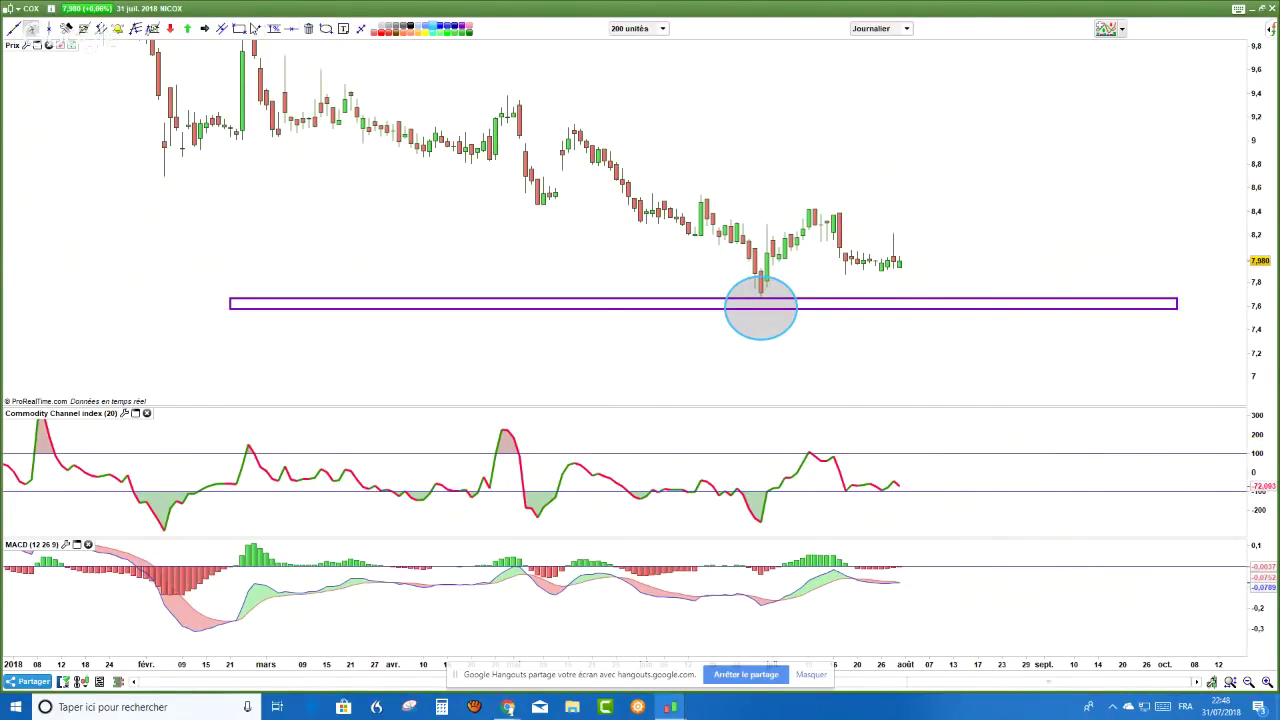
click(326, 28)
drag(794, 623, 764, 585)
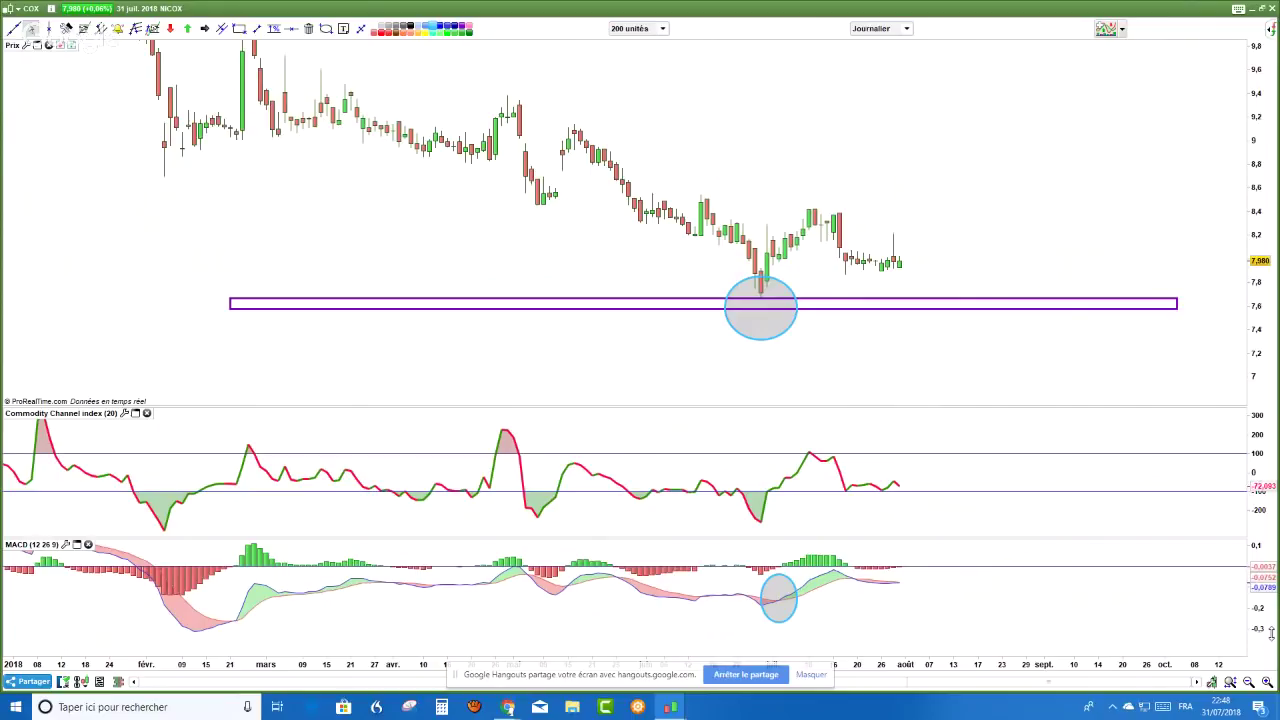
- Draw dashed falling divergence lines through the price lows and MACD lows
click(256, 28)
mouse_move(588, 240)
mouse_down()
mouse_move(660, 297)
mouse_move(776, 346)
mouse_up()
drag(628, 610, 778, 640)
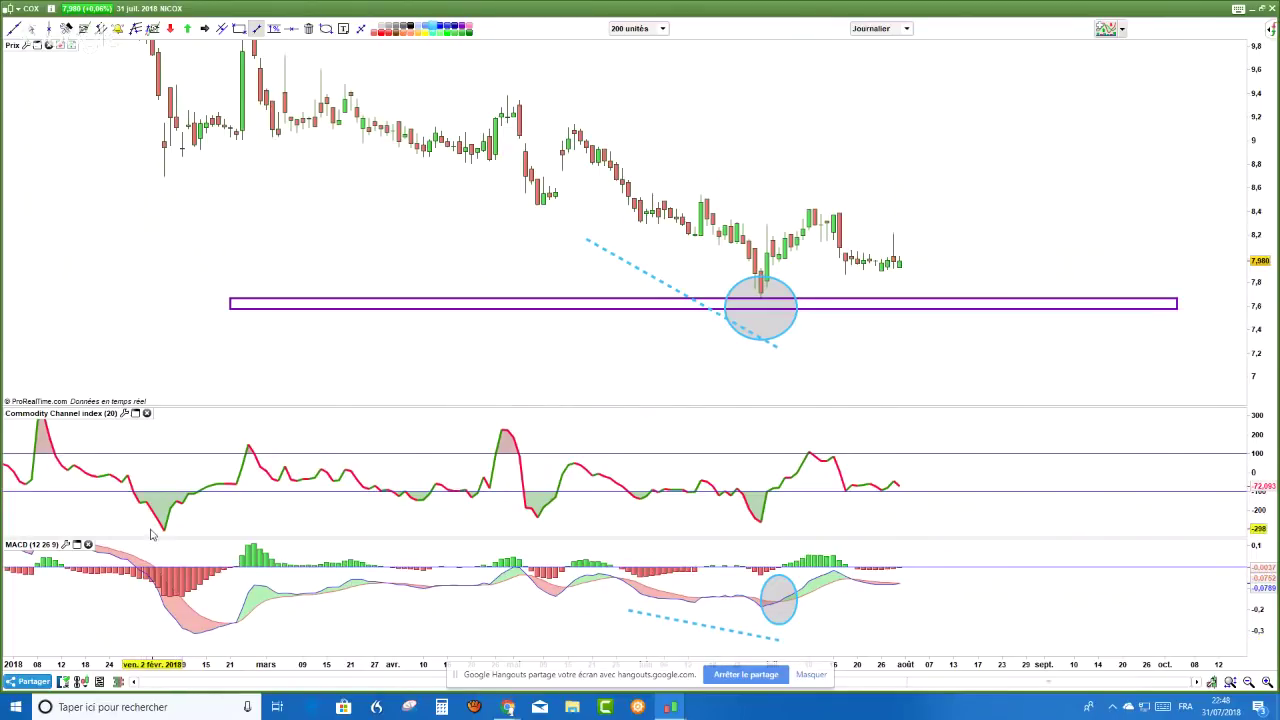
mouse_move(149, 535)
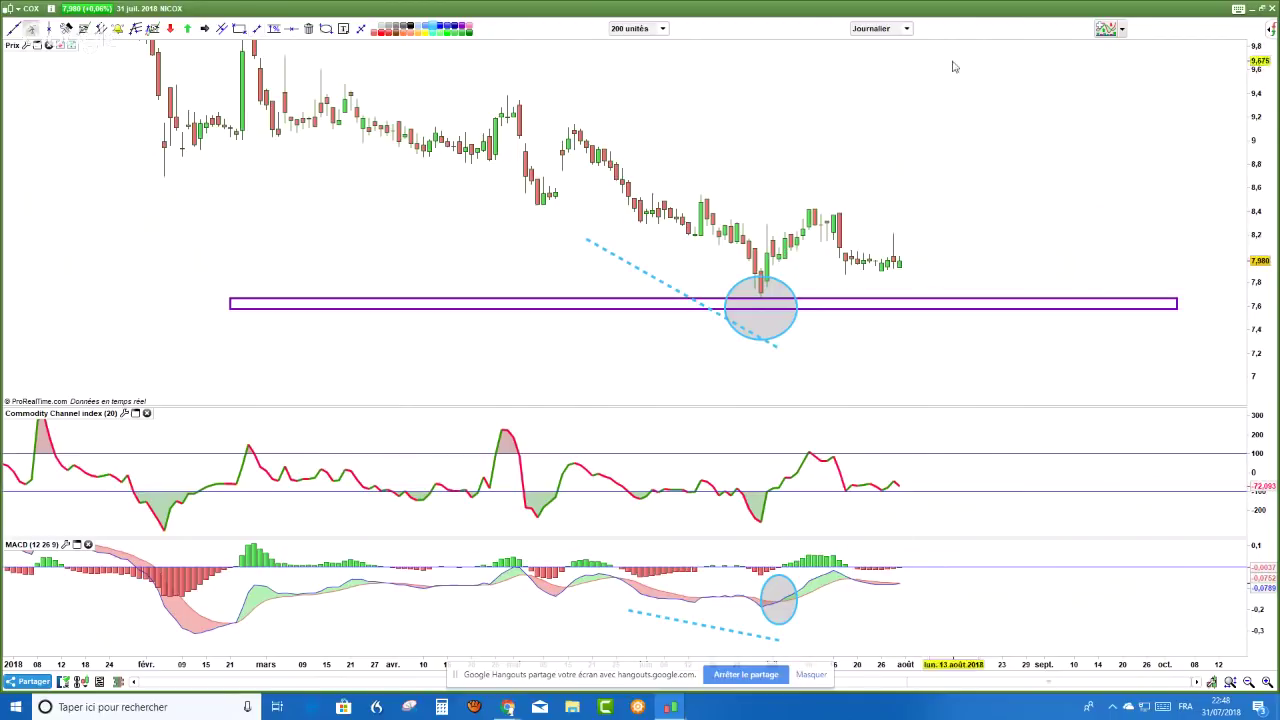
click(906, 28)
click(882, 256)
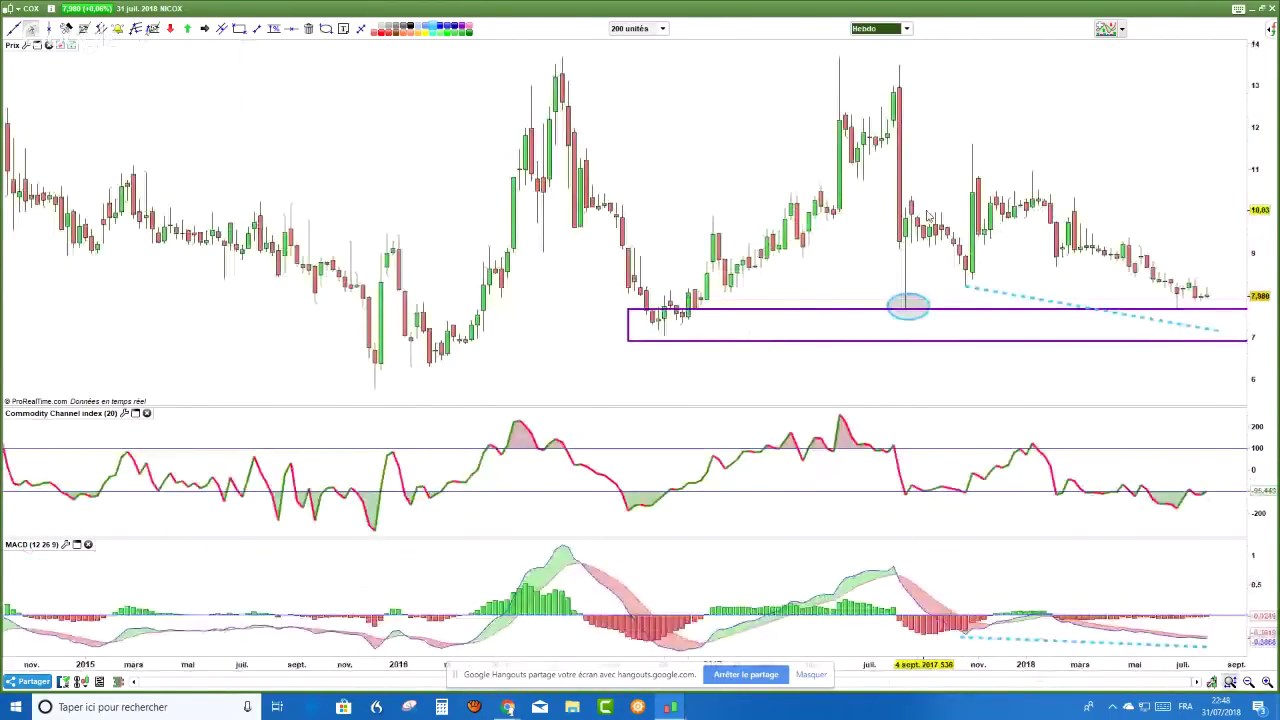
scroll(928, 215, up, 3)
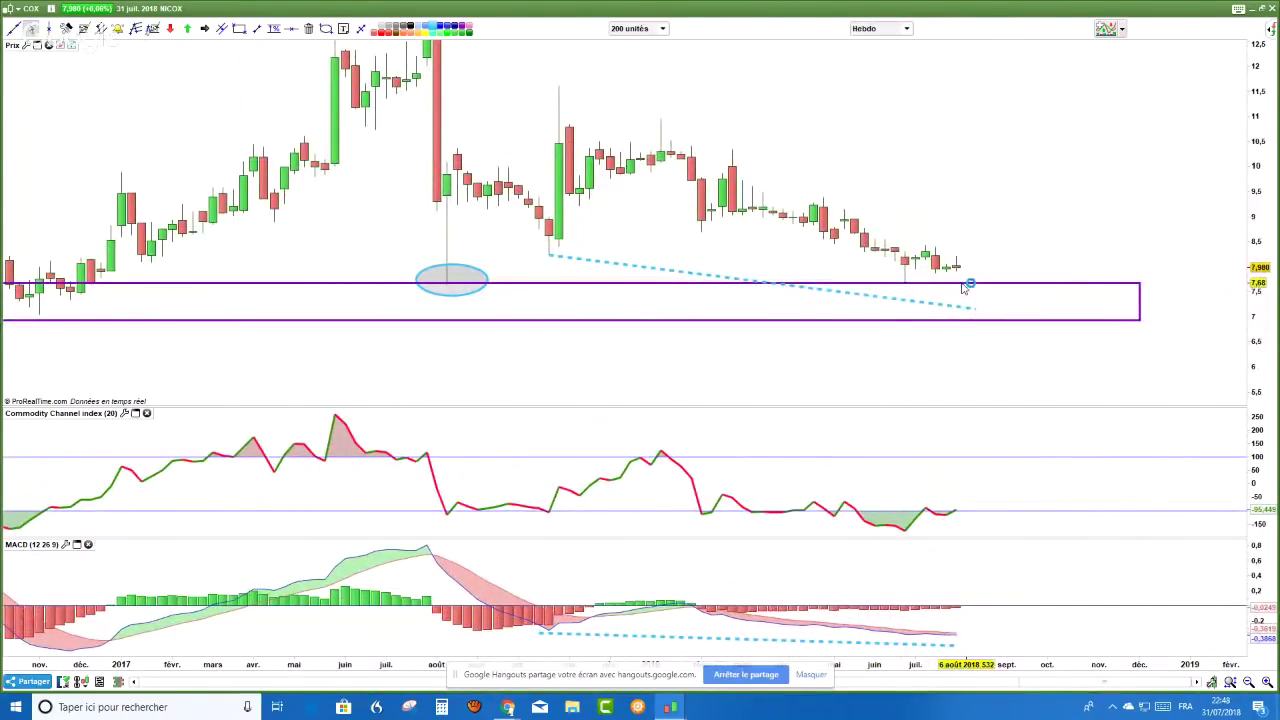
mouse_move(964, 288)
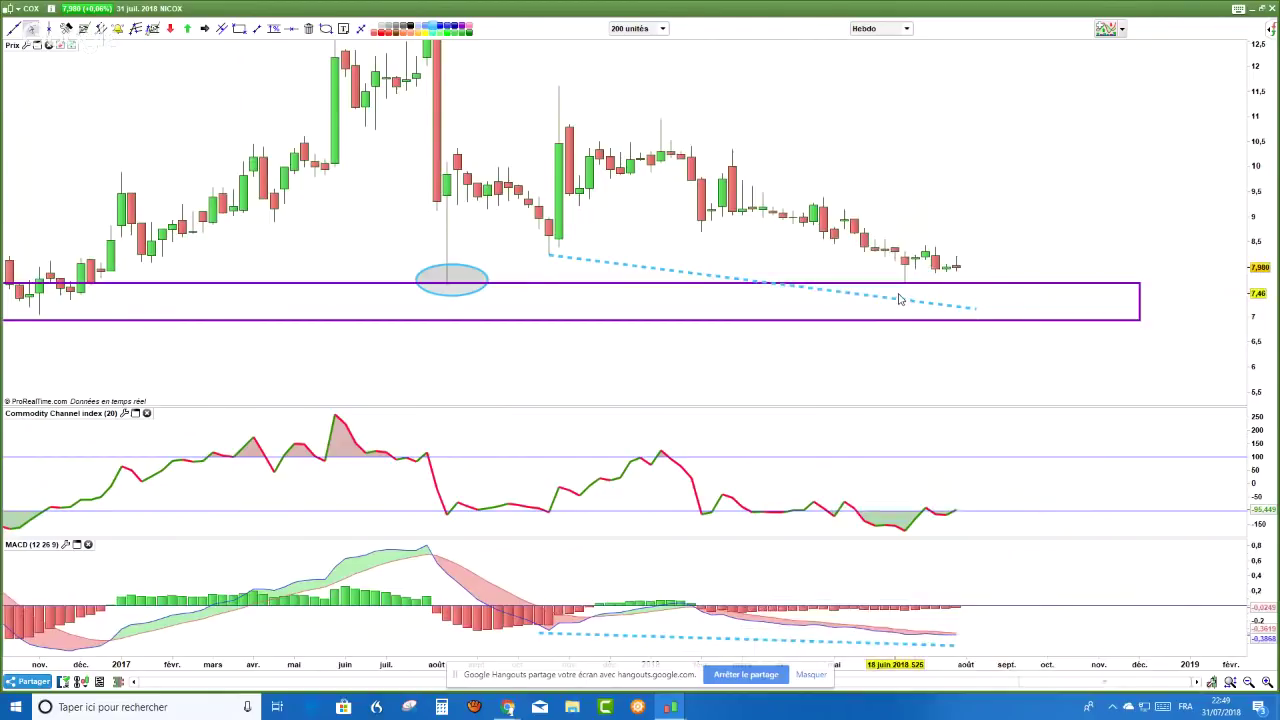
click(906, 29)
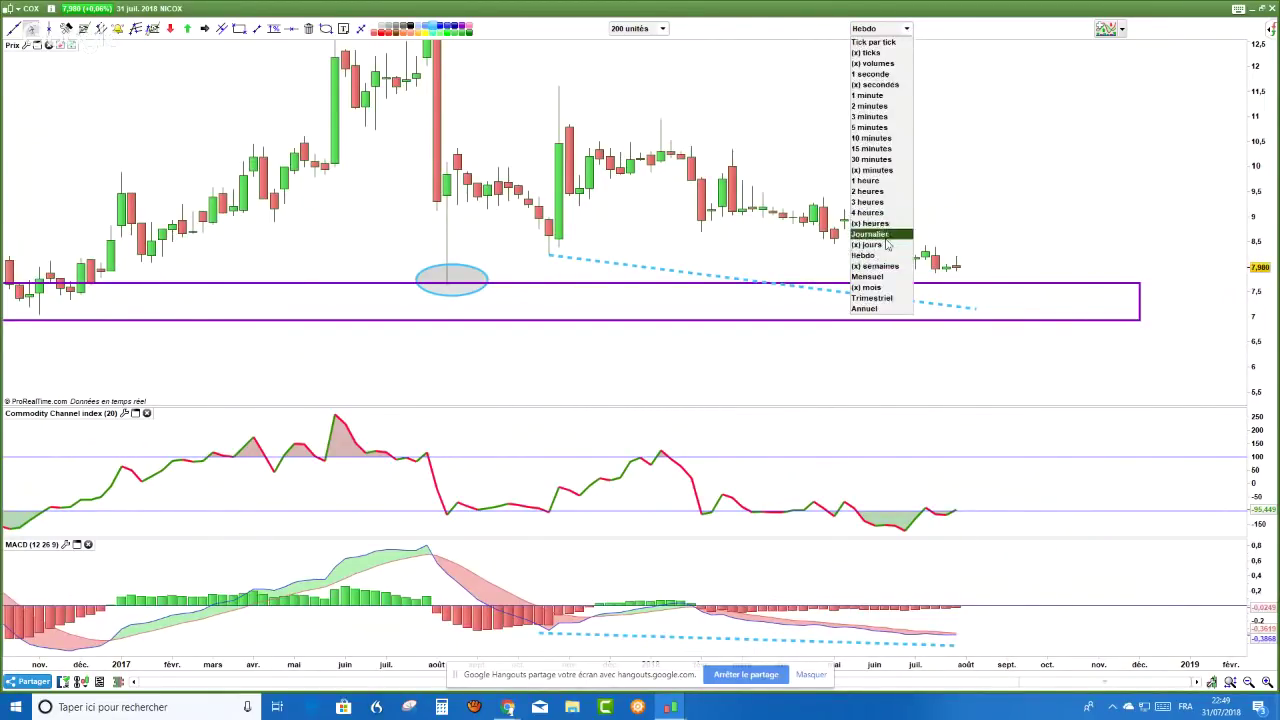
click(894, 226)
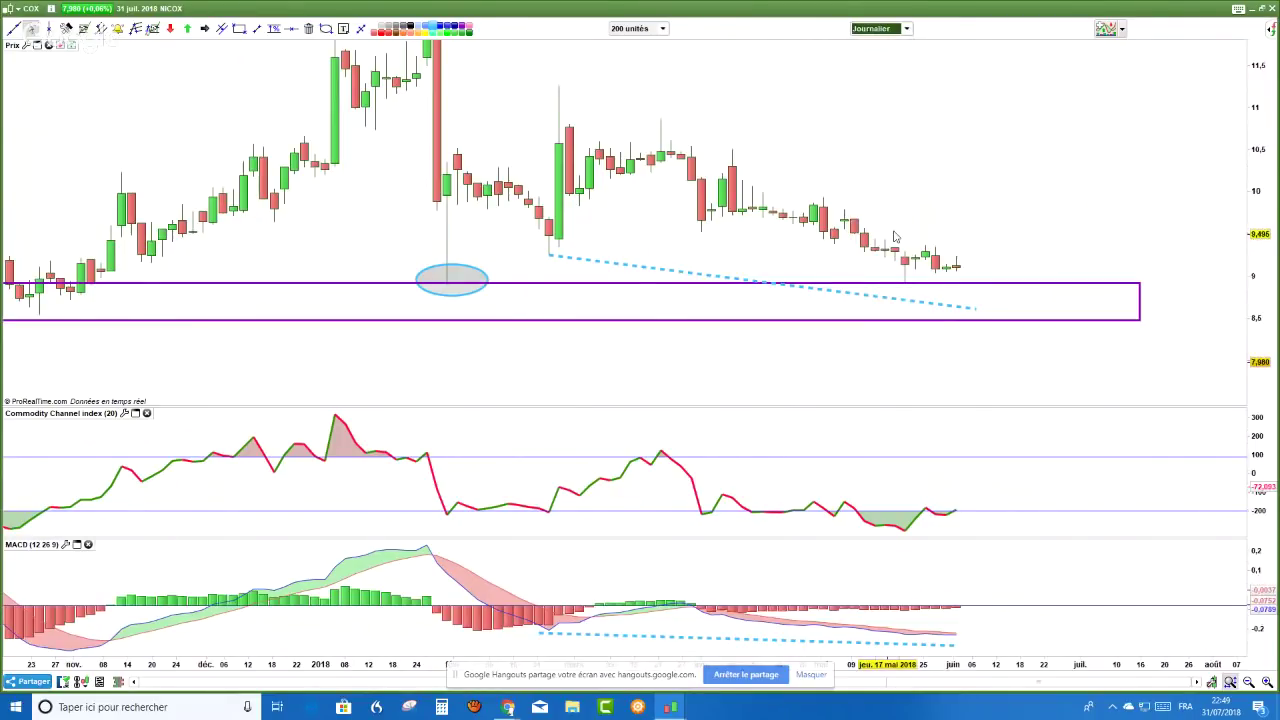
scroll(1015, 217, up, 2)
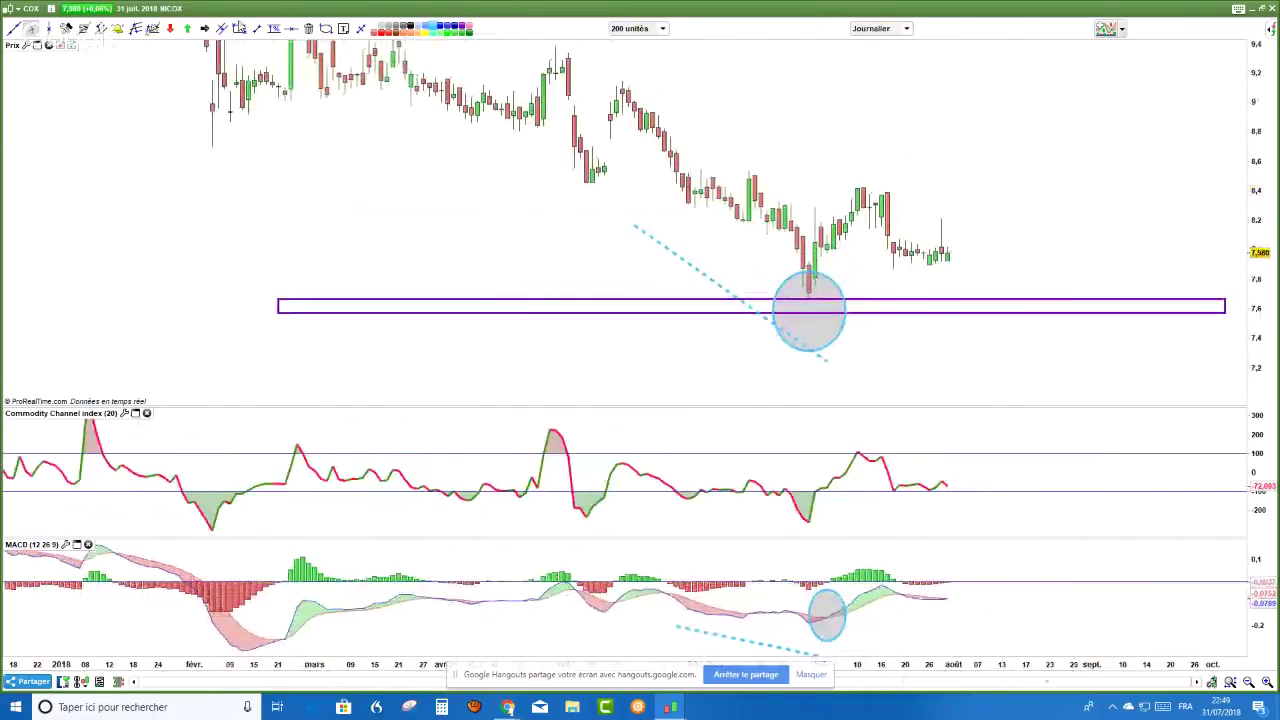
- Draw a purple 8.4–8.5 resistance box and measure the rise from the last candle to it
mouse_move(748, 171)
mouse_down()
mouse_move(1137, 208)
mouse_move(1152, 190)
mouse_up()
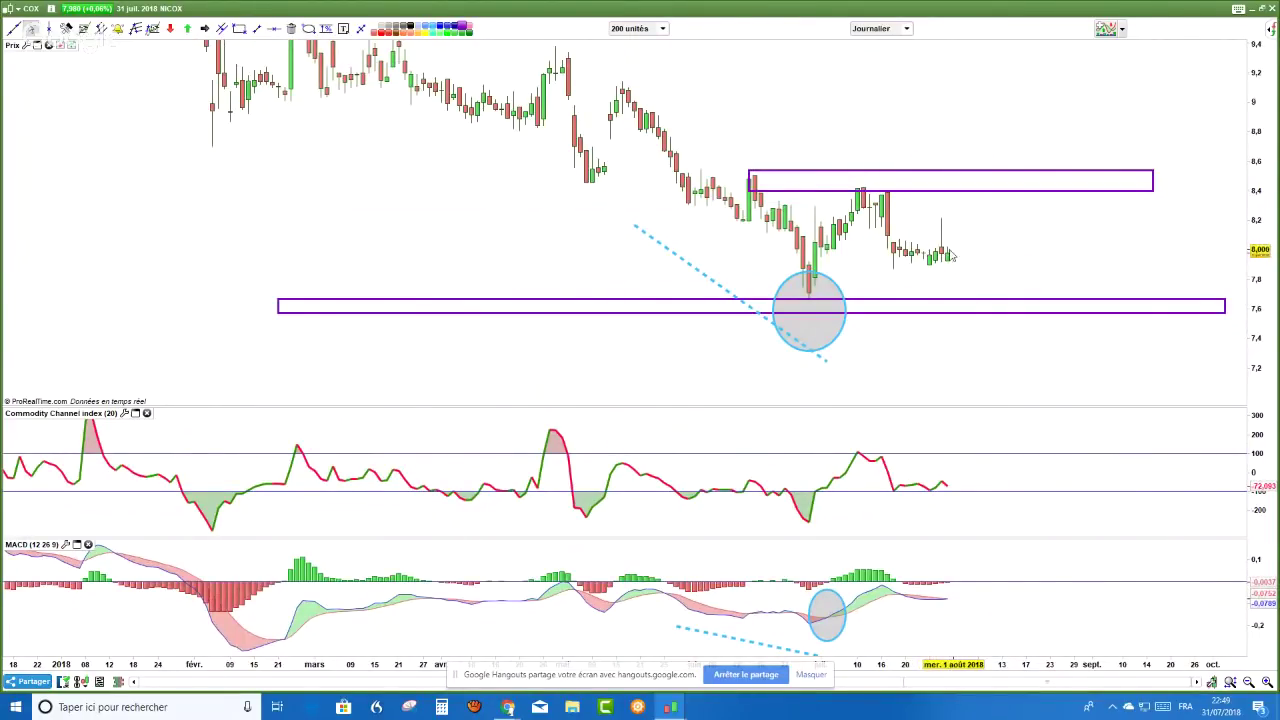
key(t)
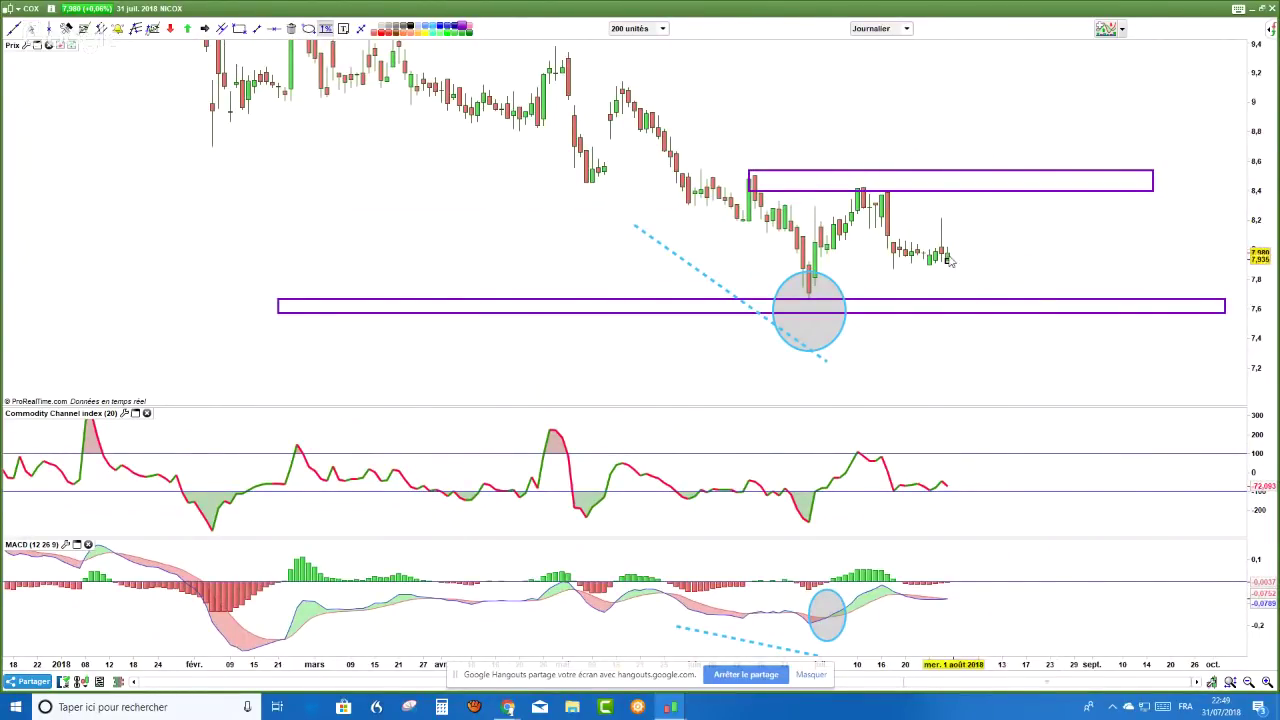
drag(949, 258, 991, 318)
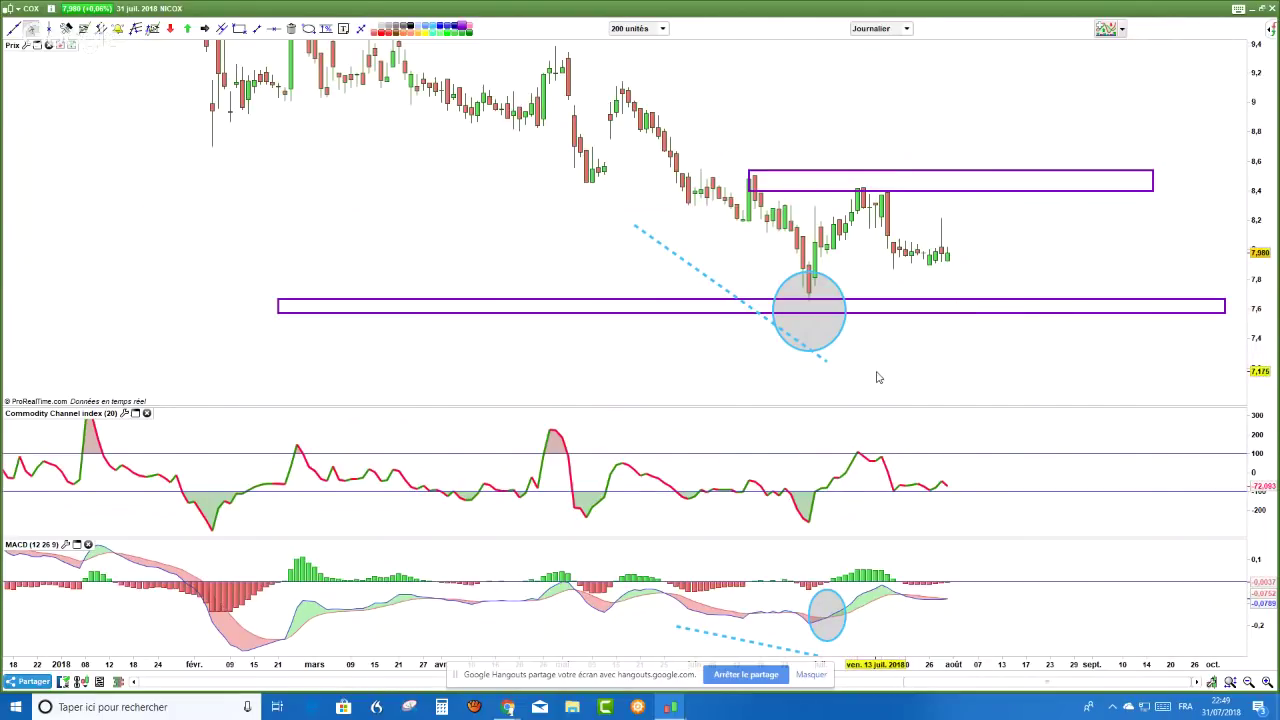
- Bring up the YouTube window and scroll the live chat to the newest messages
key(alt+Tab)
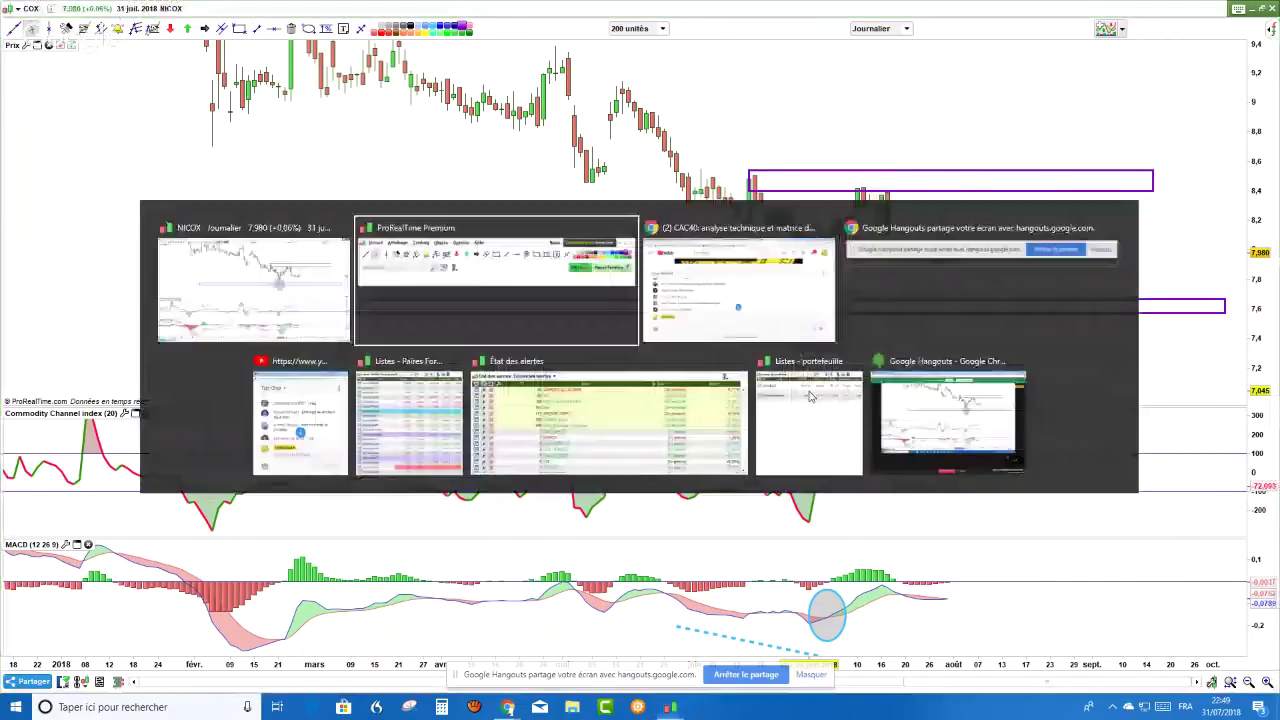
key(alt+Tab)
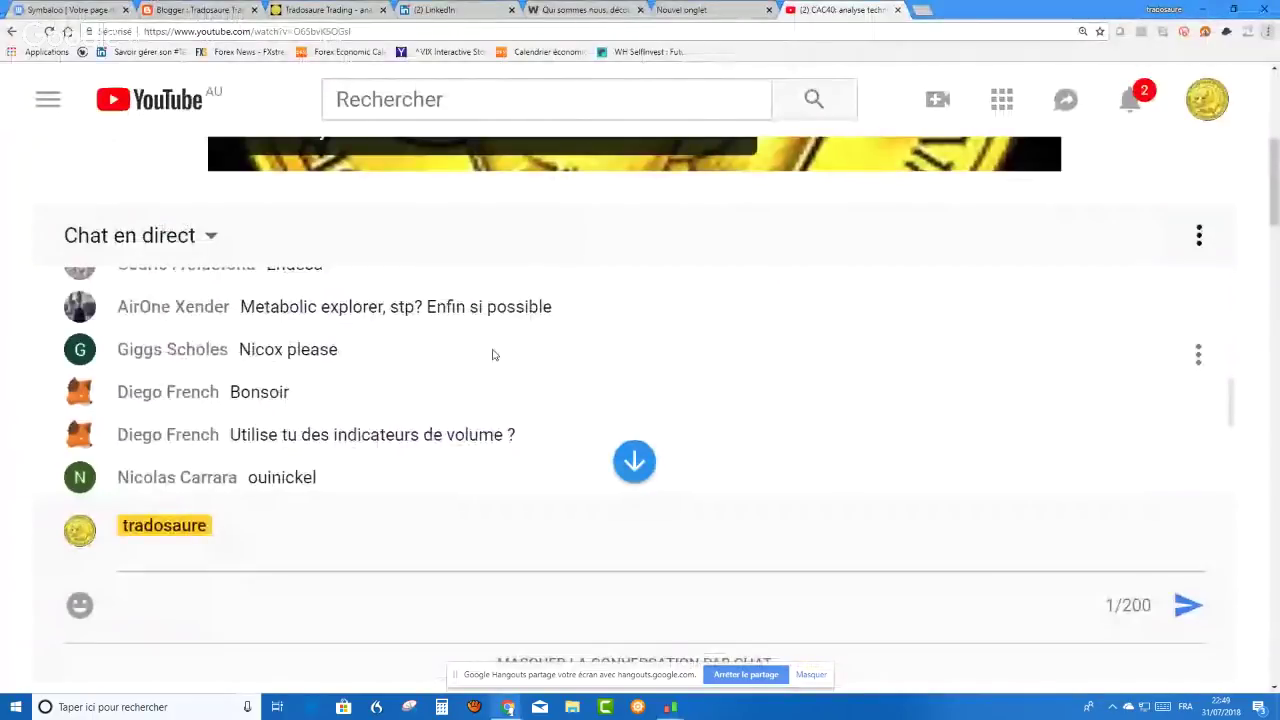
scroll(493, 354, down, 2)
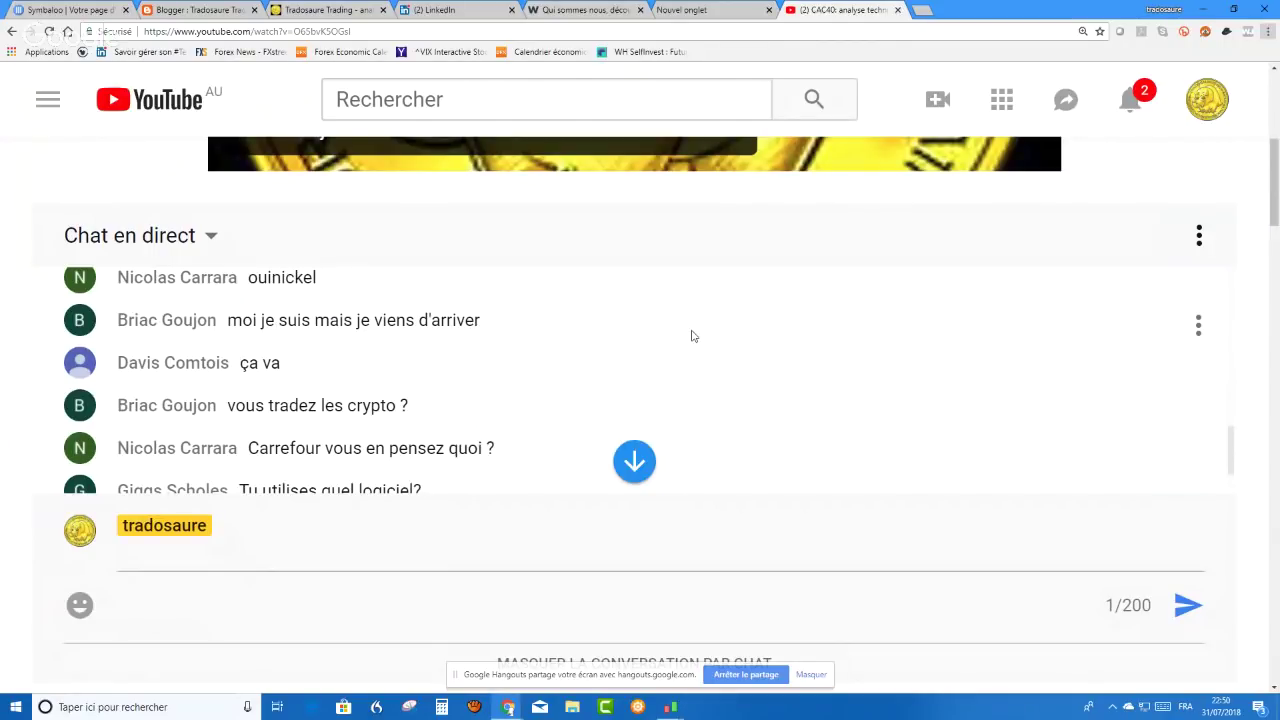
scroll(693, 336, down, 5)
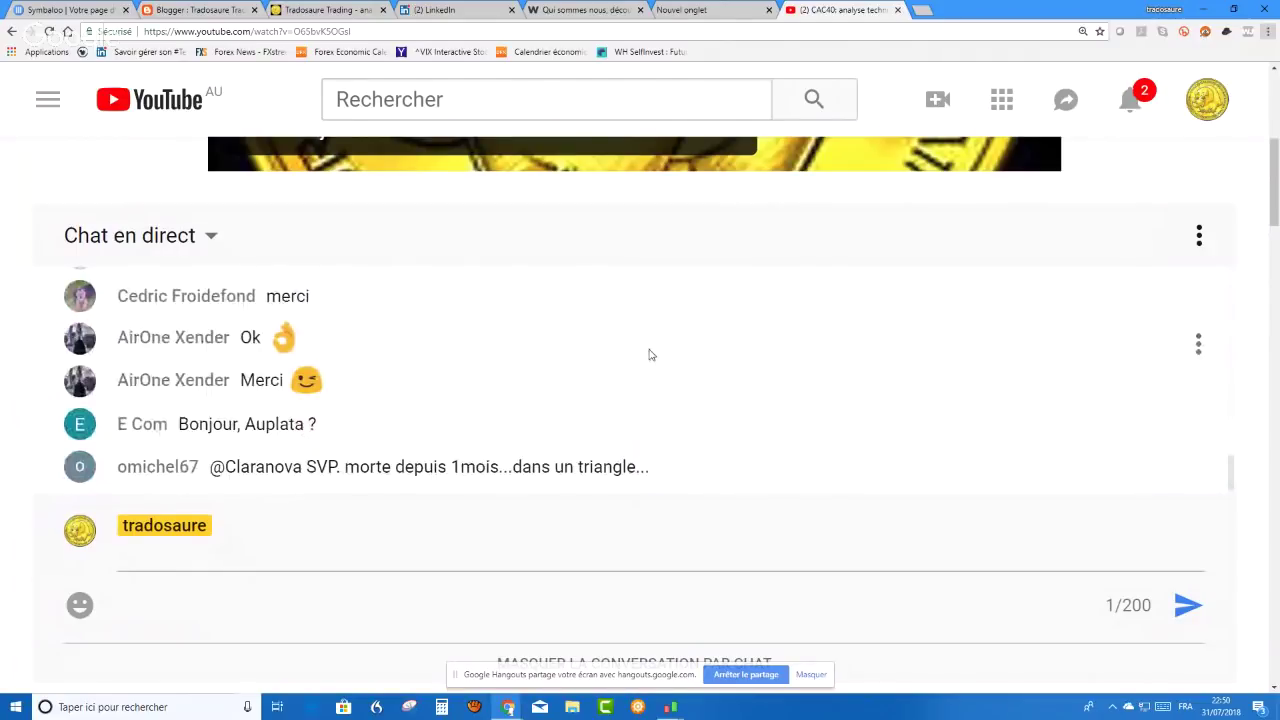
scroll(649, 355, up, 1)
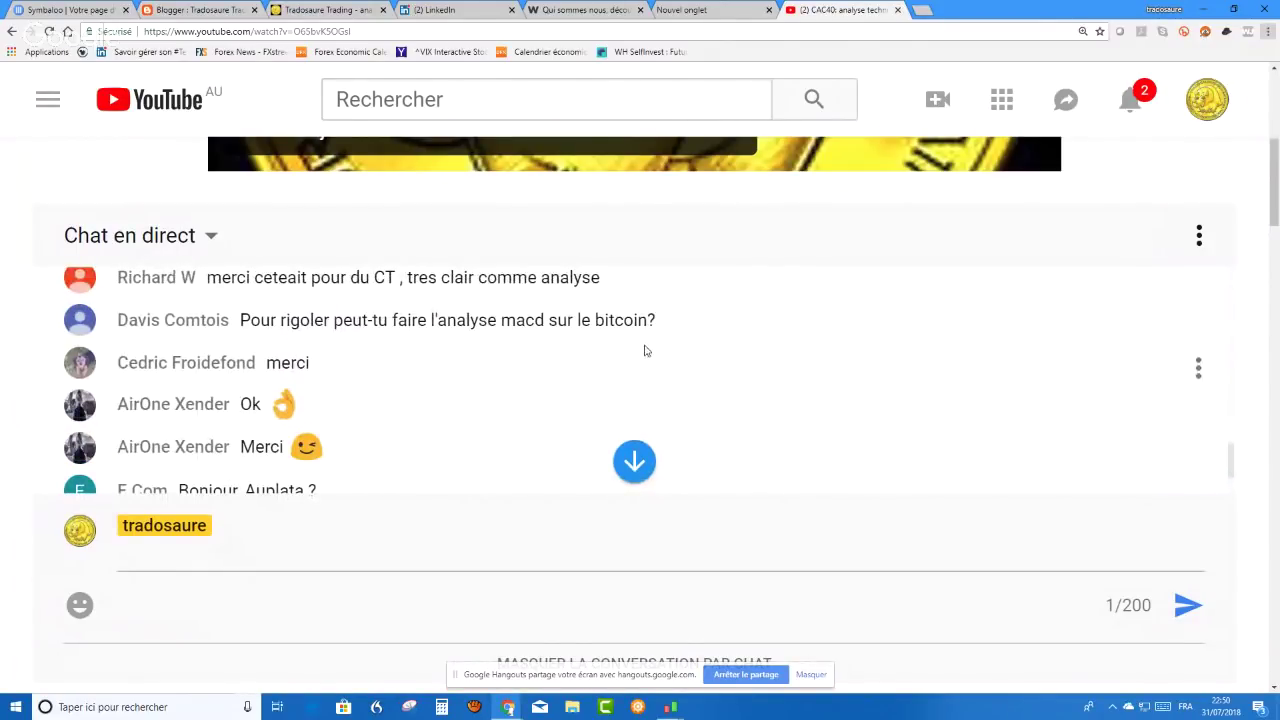
scroll(645, 350, down, 1)
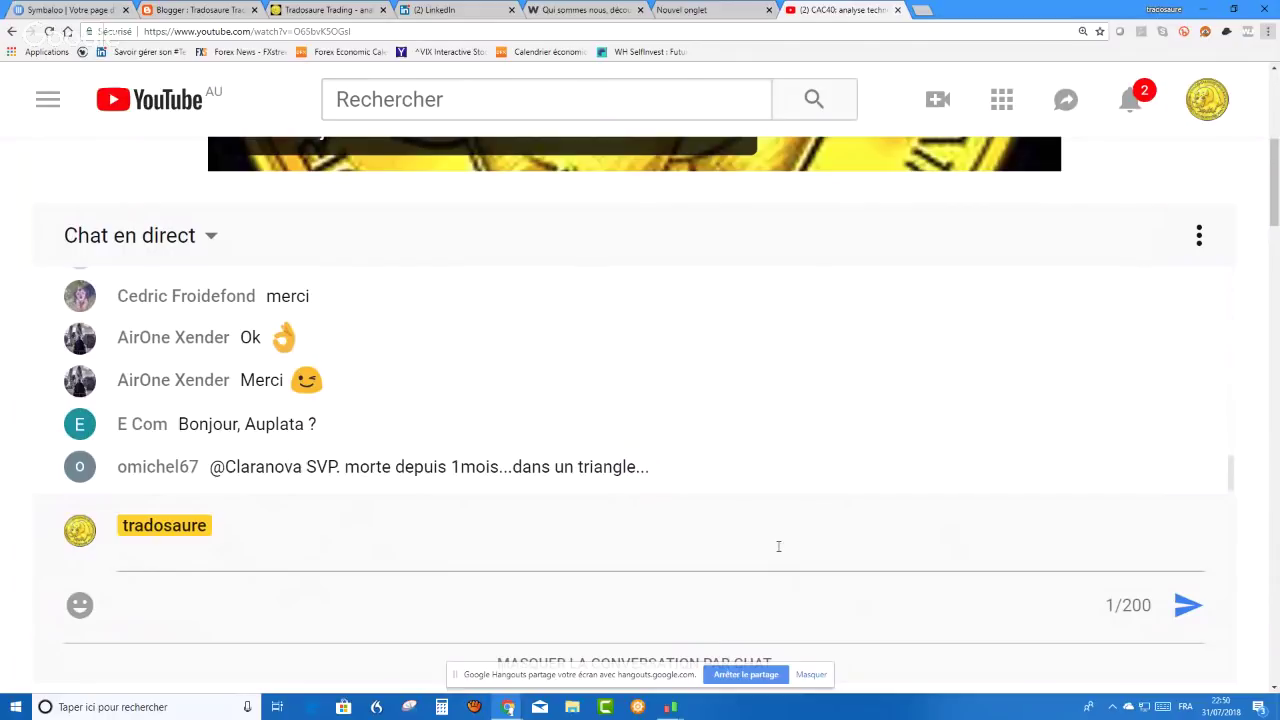
- Send the channel name as a message in the live chat
click(356, 601)
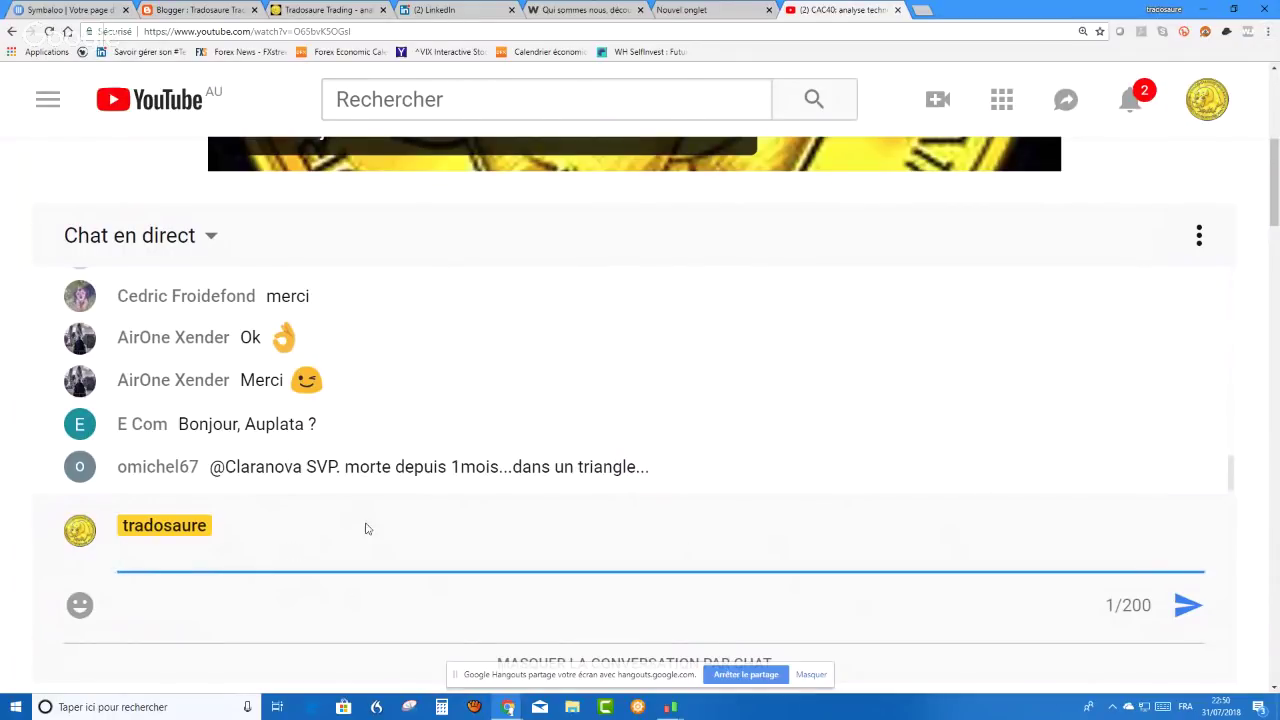
text(tradosaure)
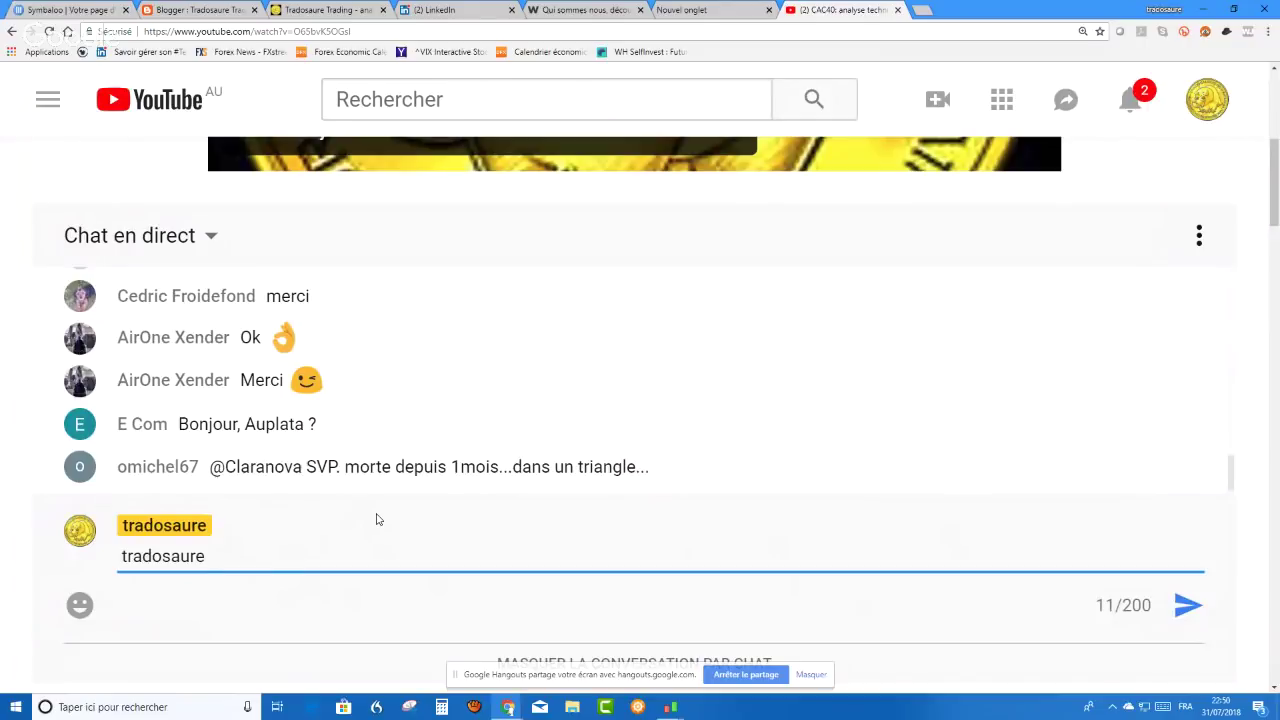
key(Return)
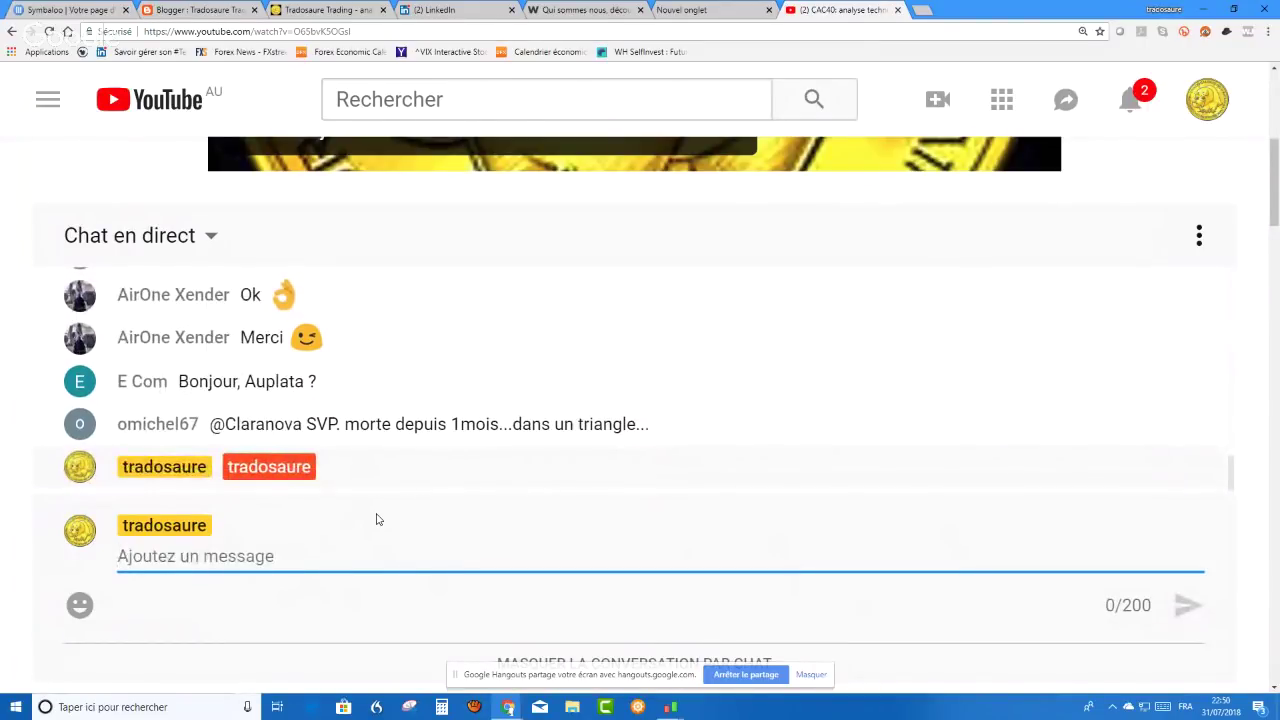
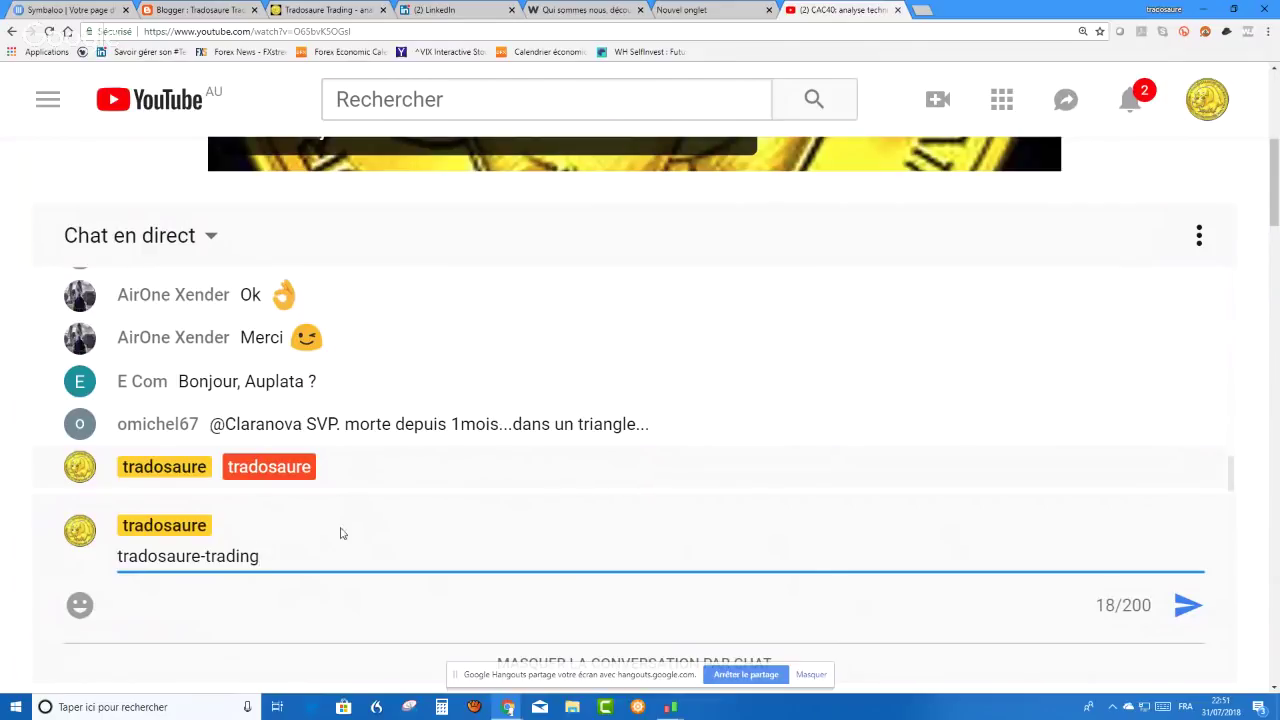
- Type the channel's contact e-mail address in the chat and send it
key(BackSpace)
key(BackSpace)
key(BackSpace)
key(BackSpace)
key(BackSpace)
key(BackSpace)
key(BackSpace)
key(BackSpace)
key(BackSpace)
key(BackSpace)
key(BackSpace)
key(BackSpace)
key(BackSpace)
key(BackSpace)
key(BackSpace)
key(BackSpace)
key(BackSpace)
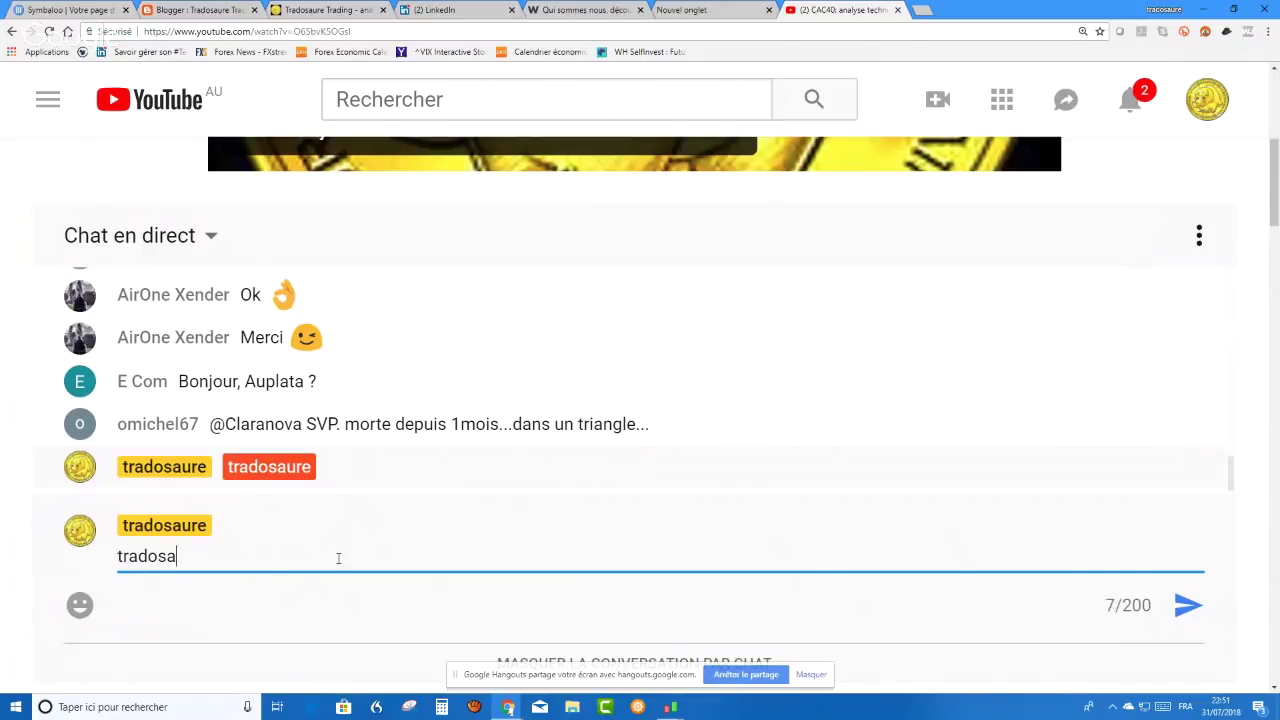
key(BackSpace)
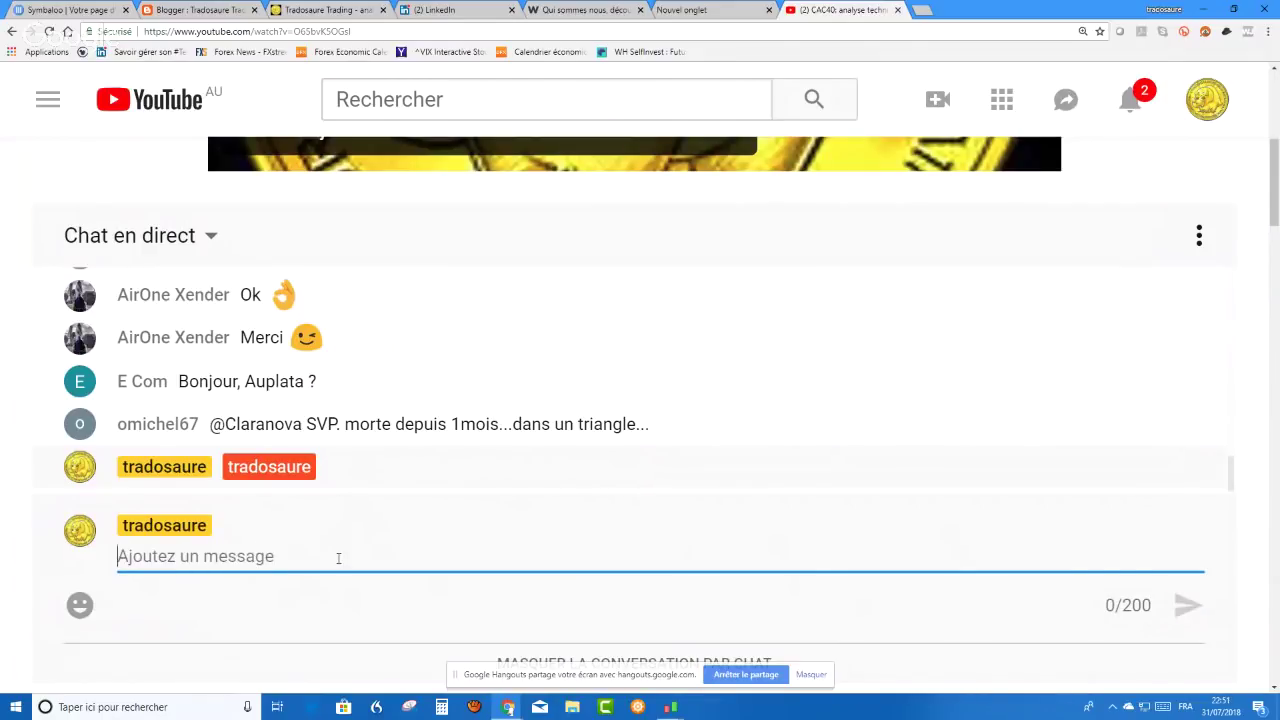
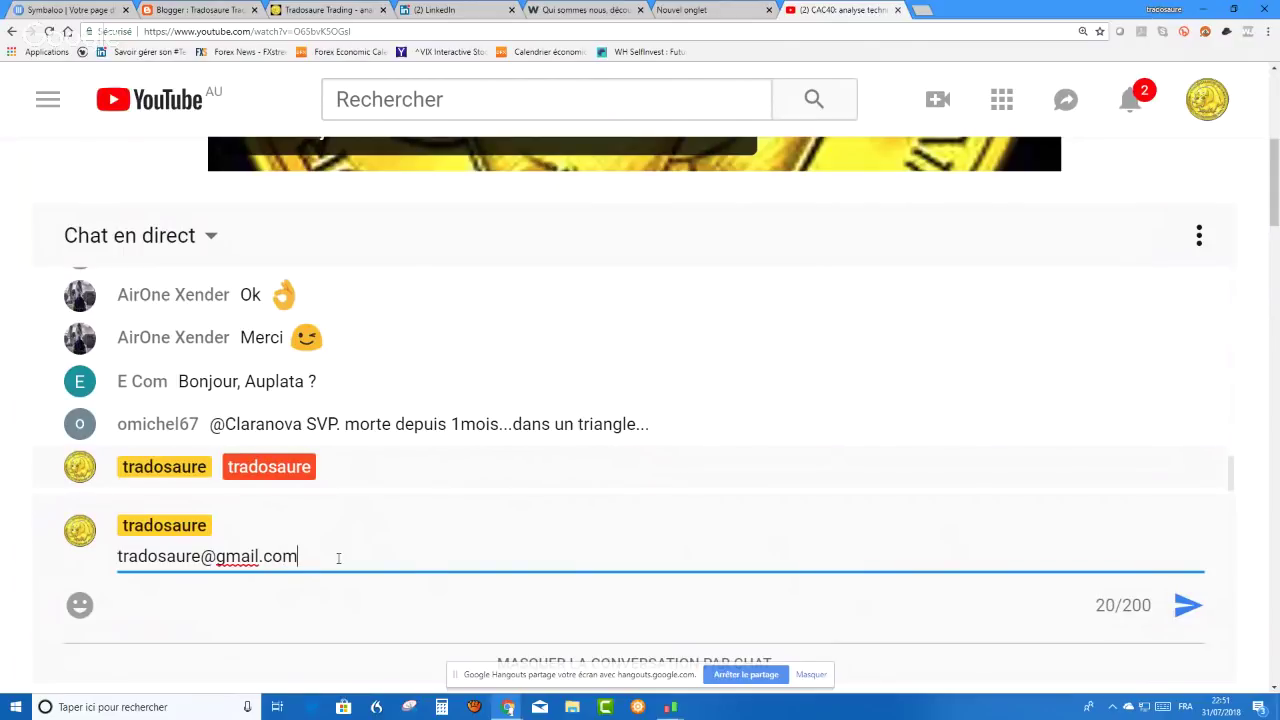
key(Return)
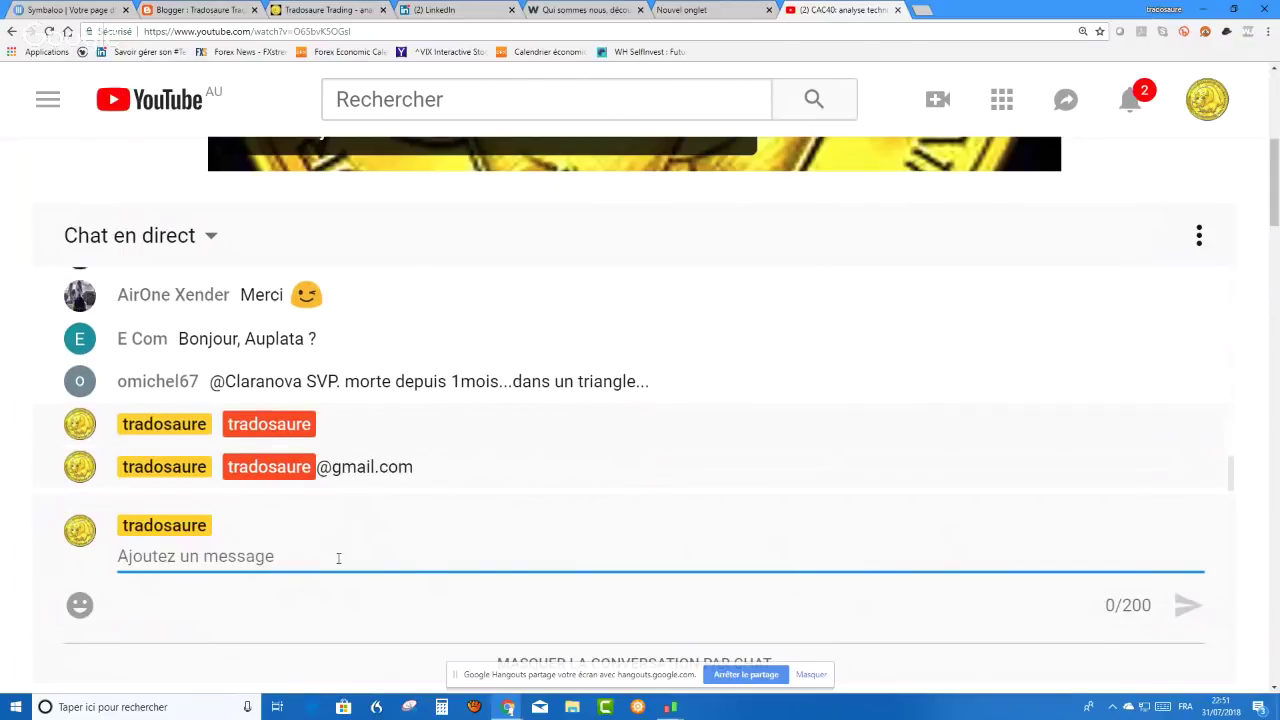
- Scroll through the live chat to read questions about crypto, Carrefour and the software
scroll(420, 410, up, 3)
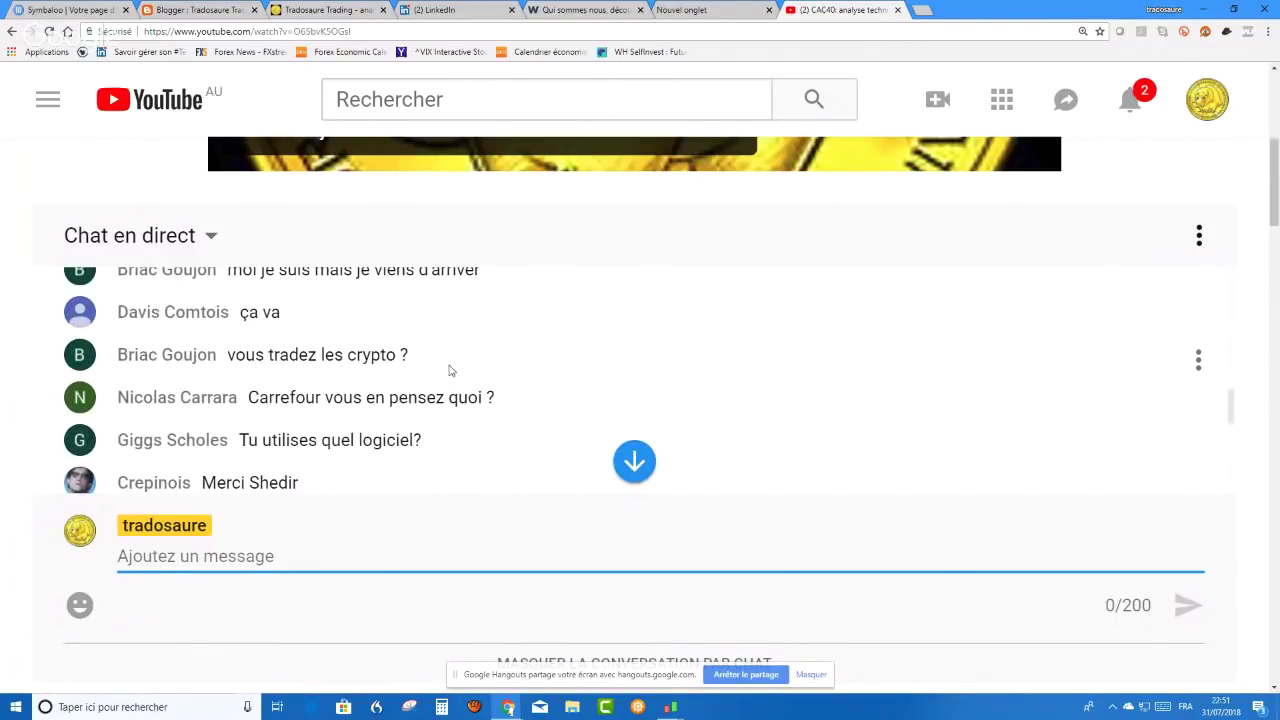
scroll(303, 428, down, 2)
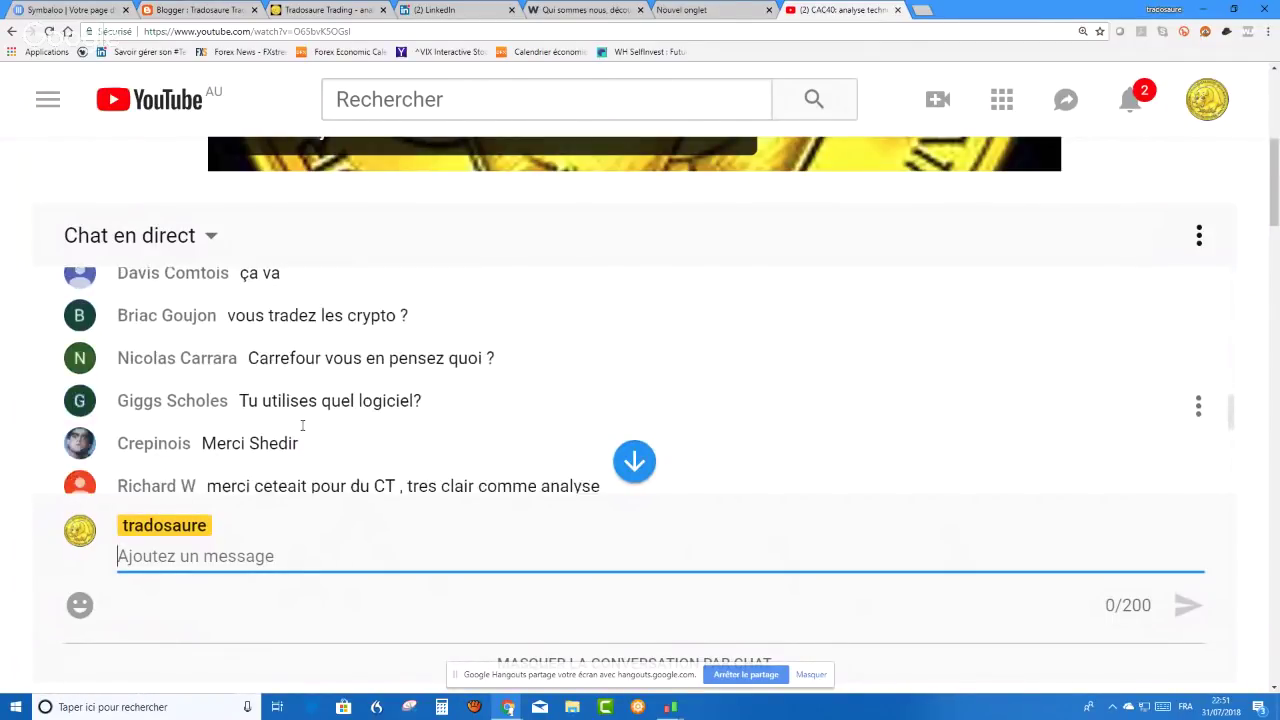
scroll(424, 400, down, 5)
scroll(420, 405, up, 5)
mouse_move(672, 708)
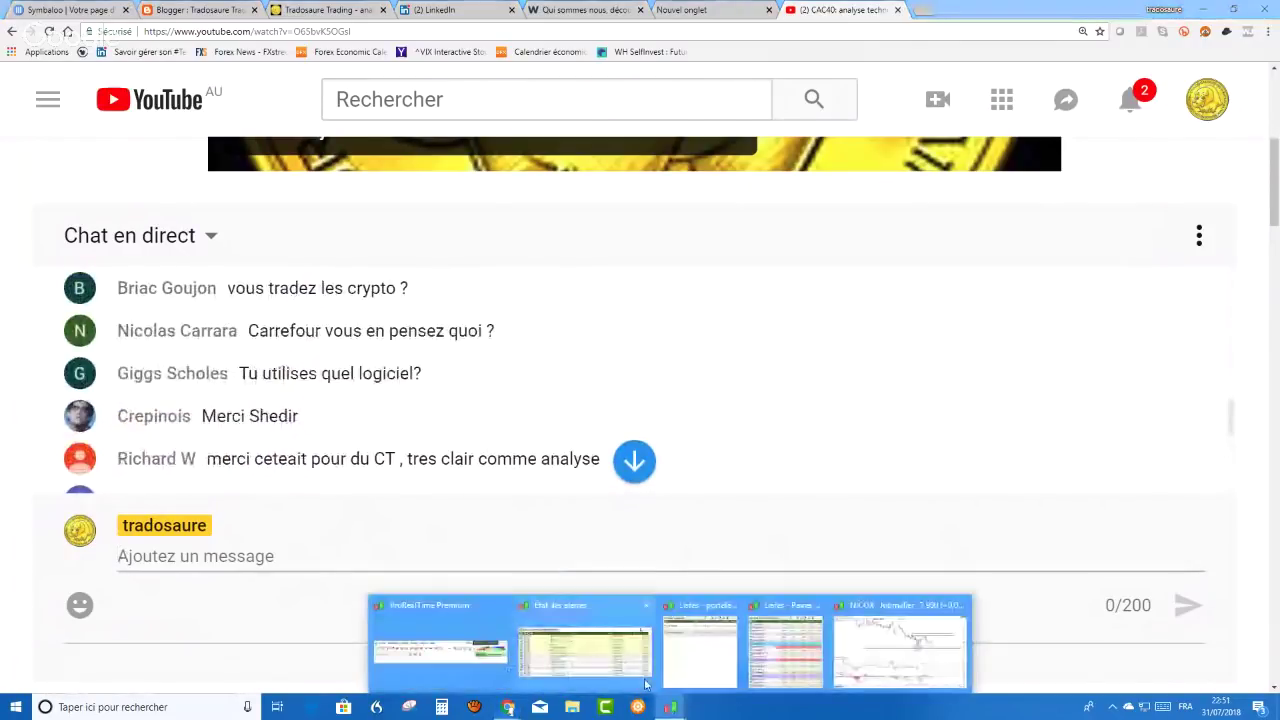
- Back in ProRealTime, load CARREFOUR from the advanced search results for 'ca'
click(900, 630)
right_click(581, 187)
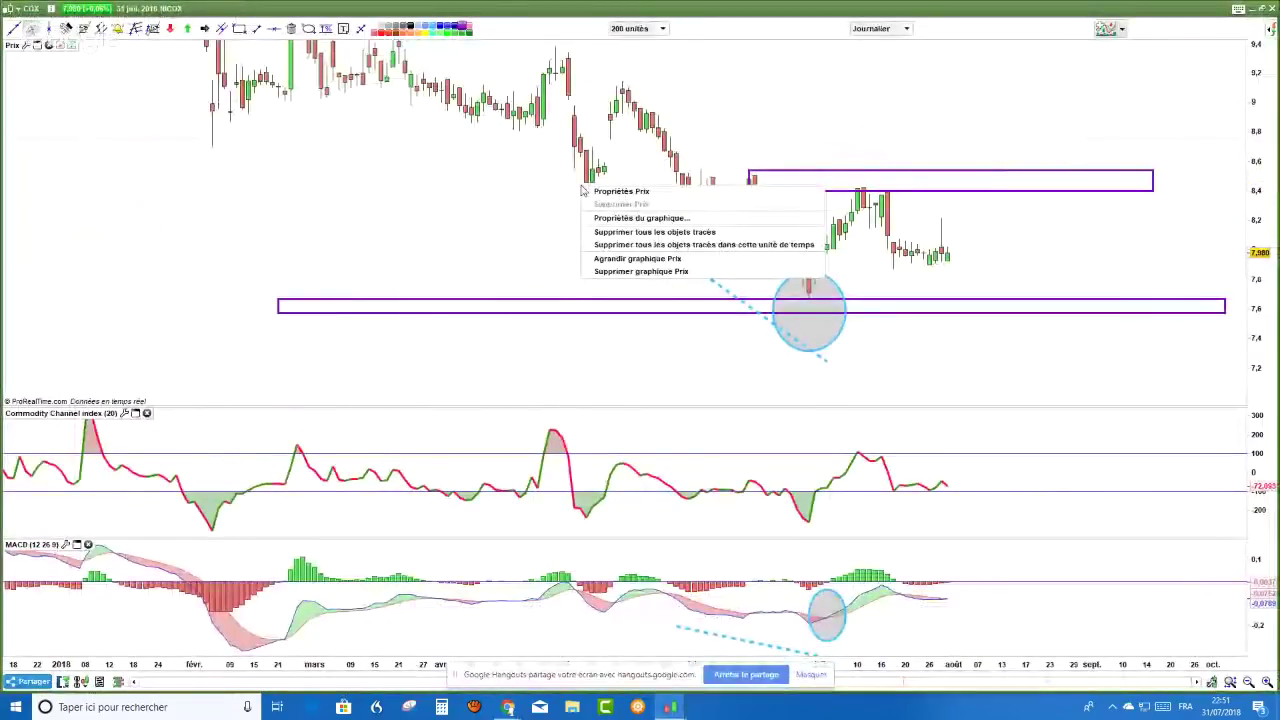
key(alt+Tab)
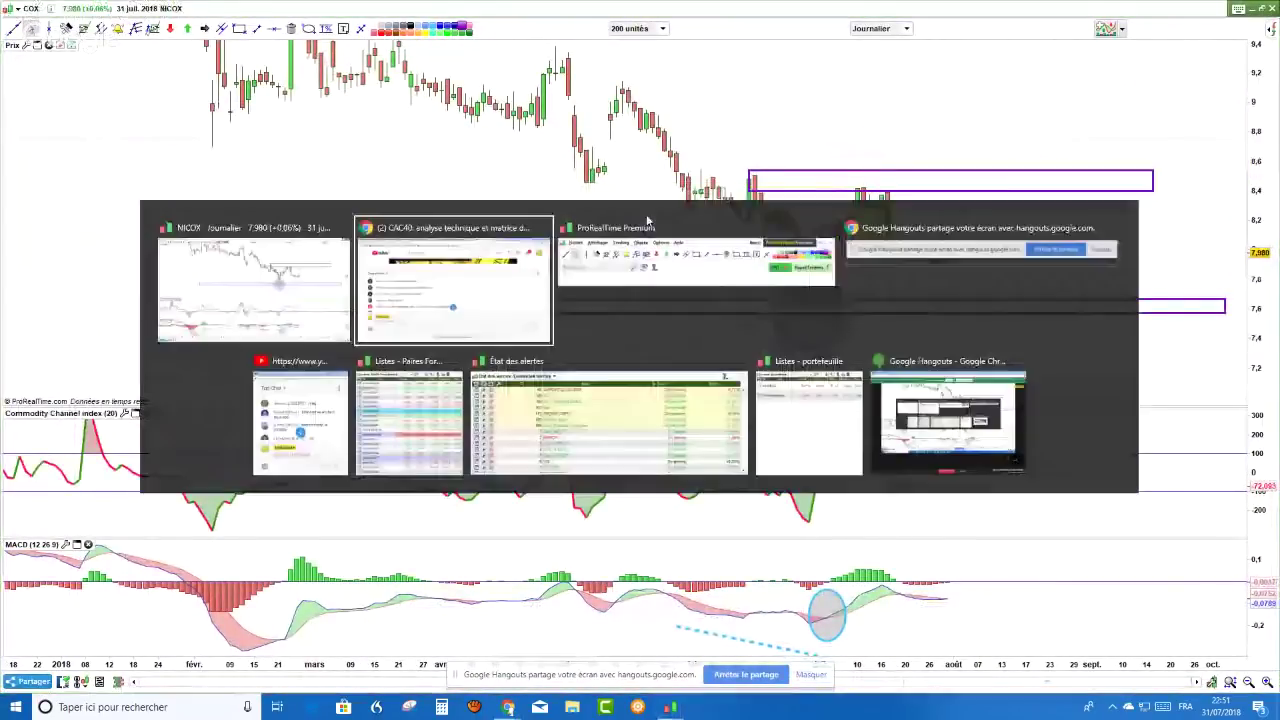
click(647, 220)
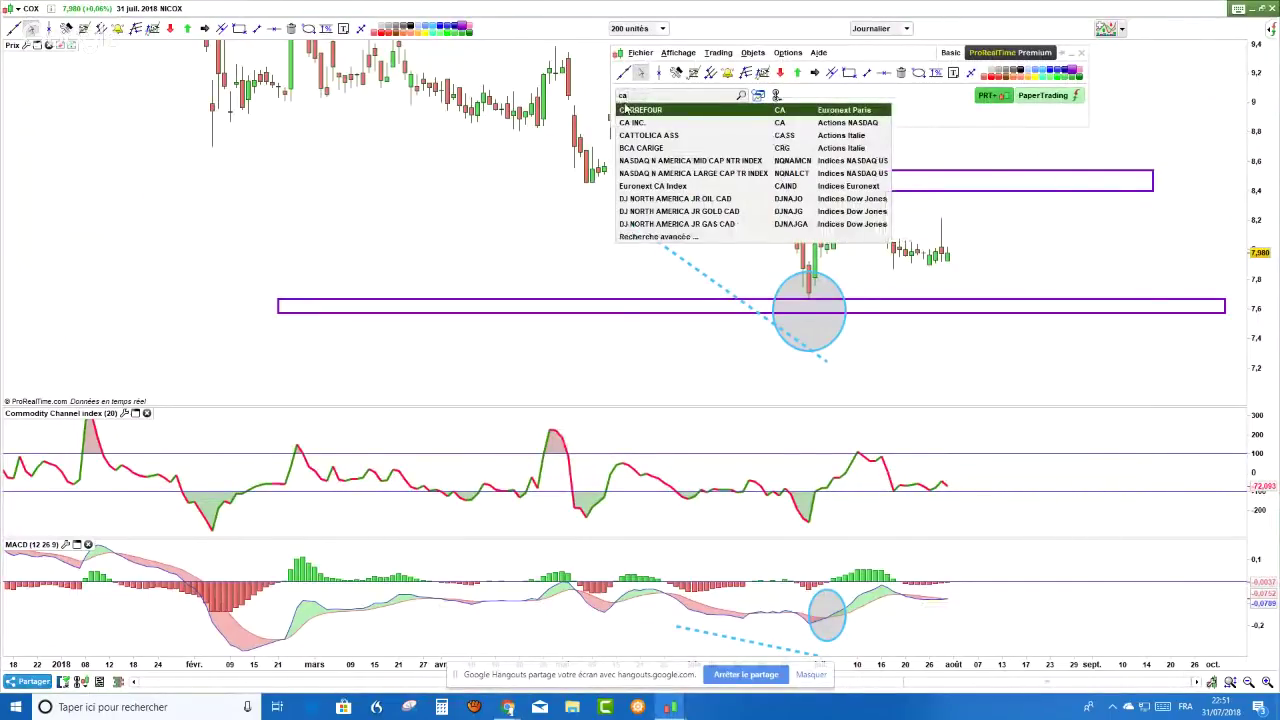
click(658, 236)
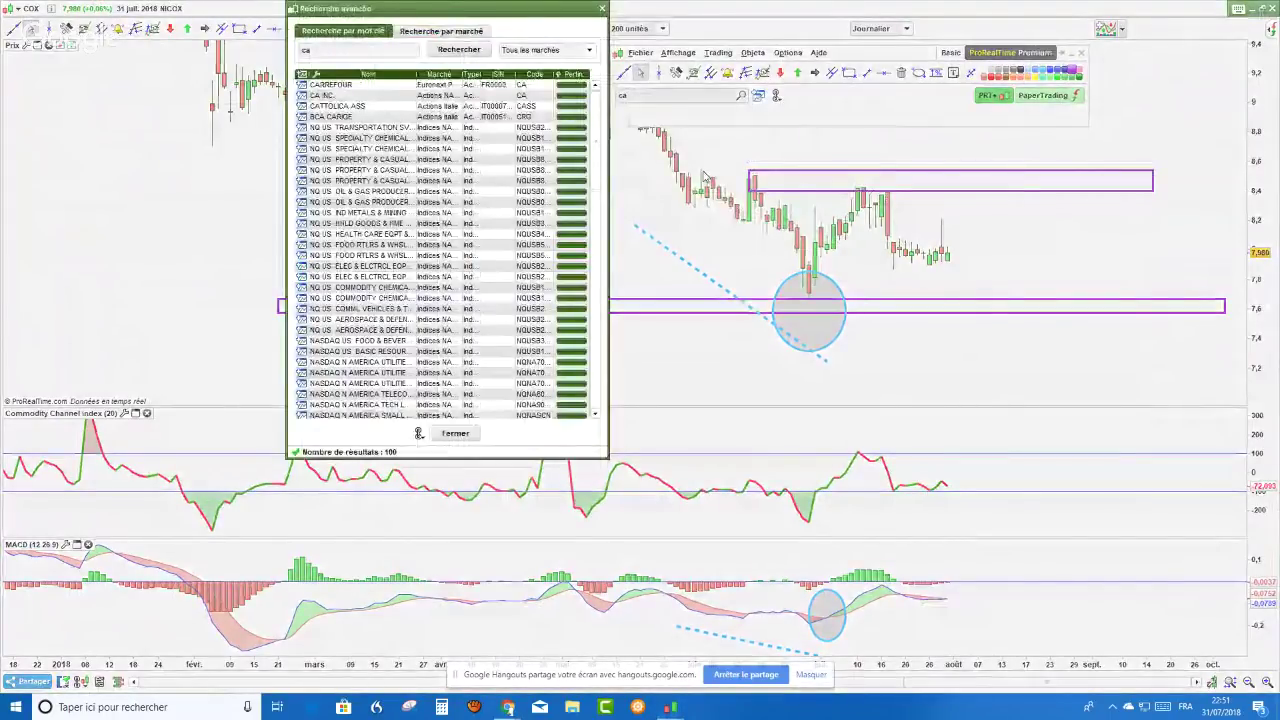
double_click(330, 84)
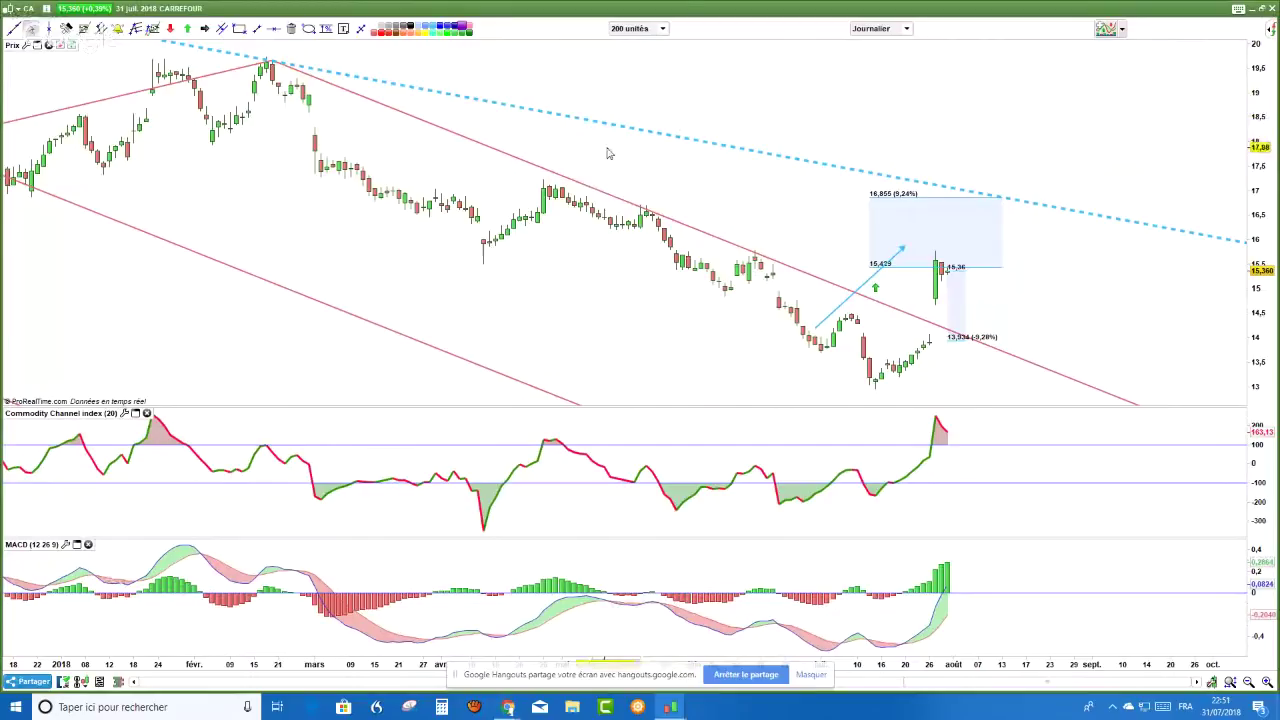
- Delete all drawn objects from the Carrefour chart
right_click(610, 148)
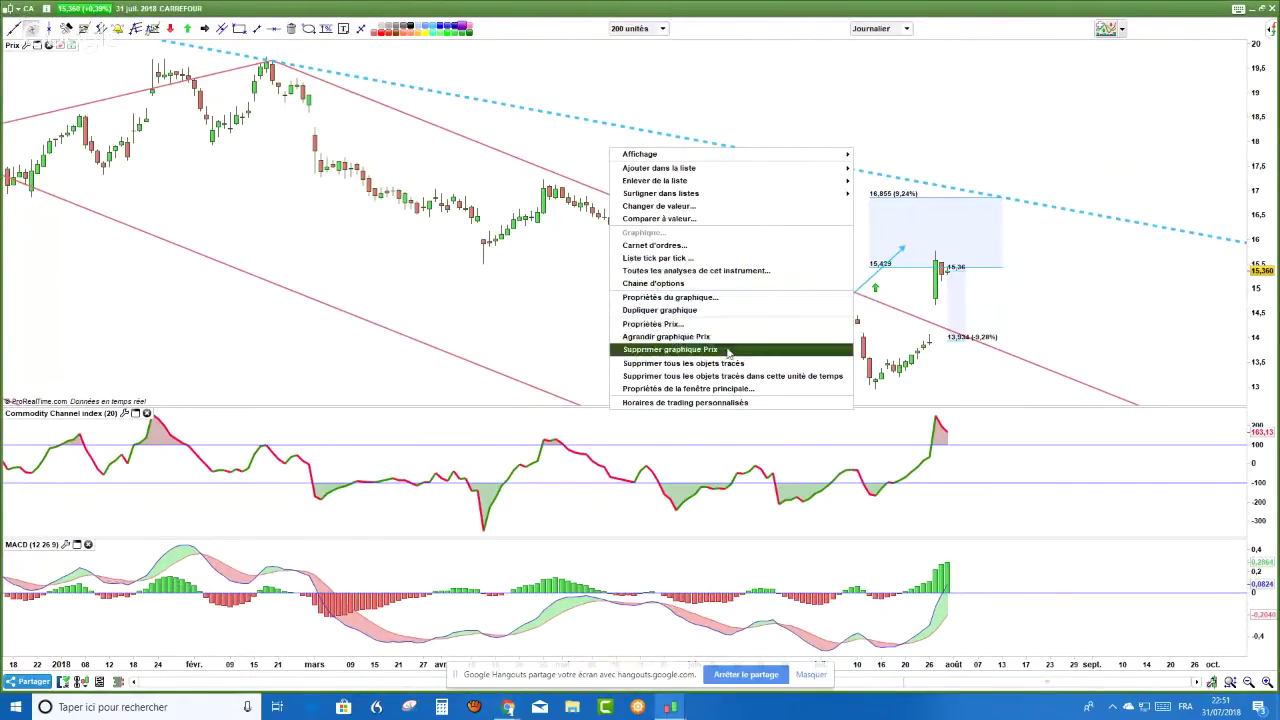
click(733, 364)
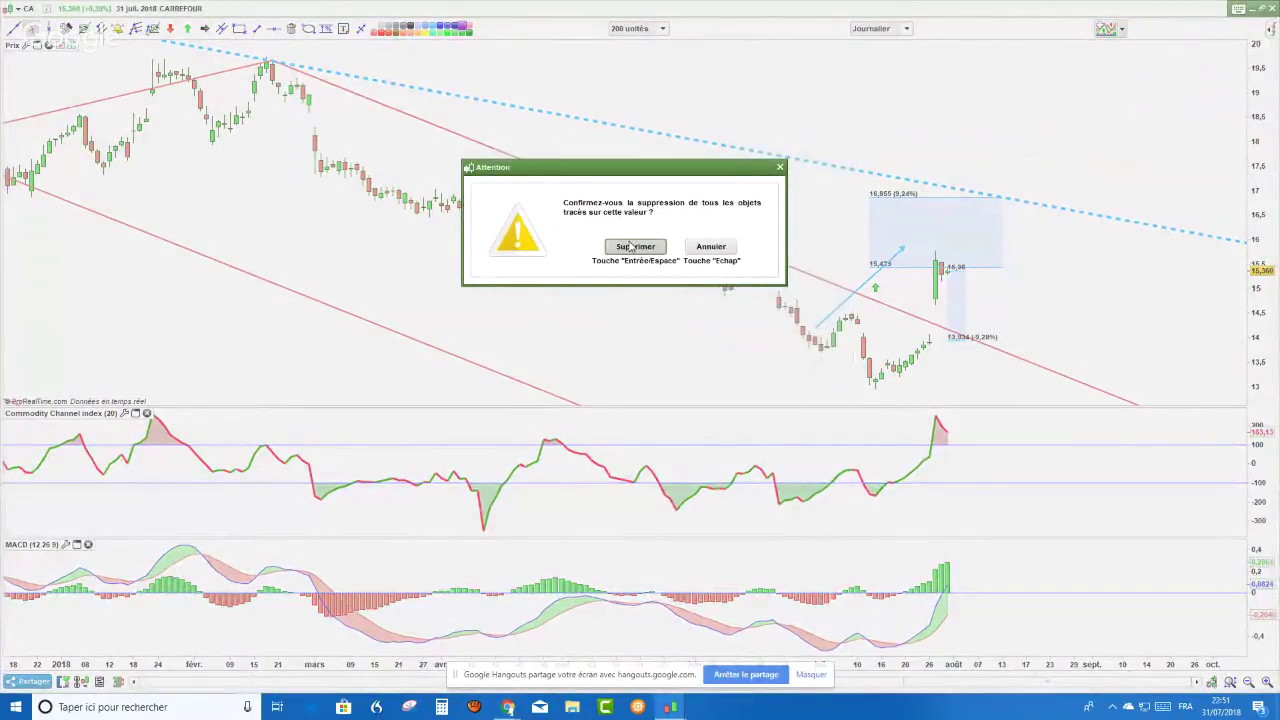
click(631, 246)
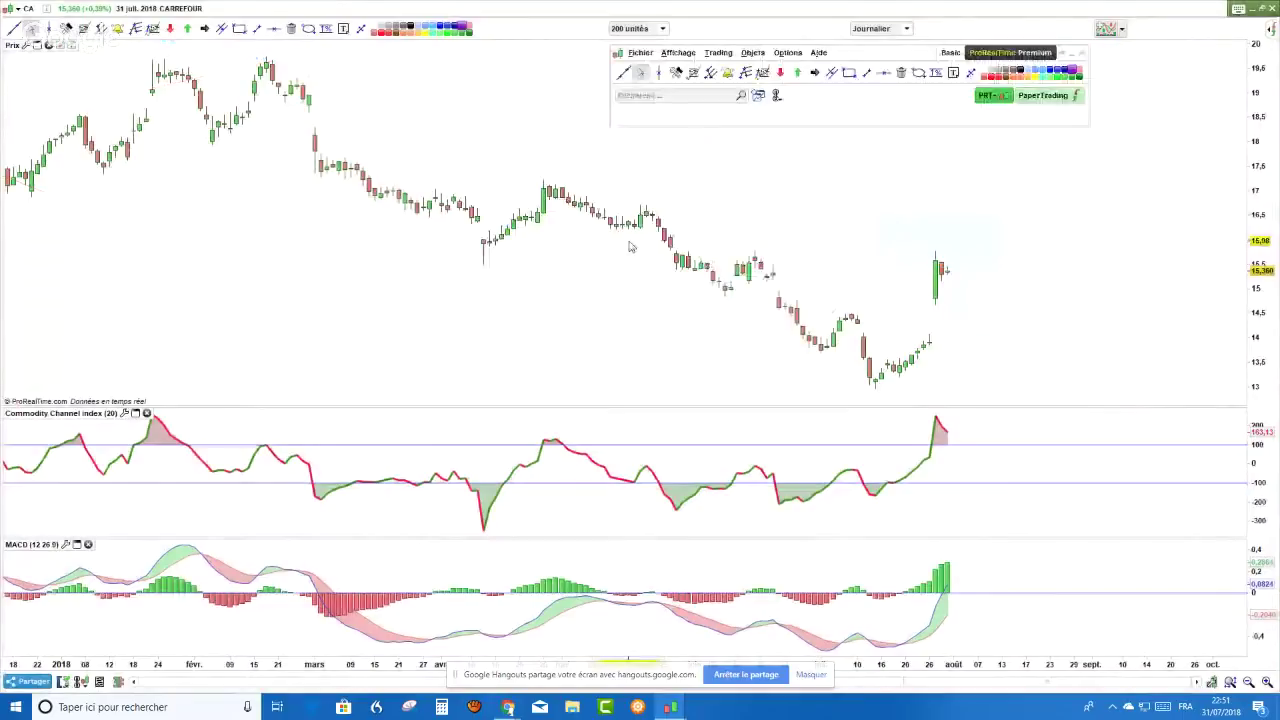
- Switch Carrefour to weekly (Hebdo) bars and zoom out over mid-2016 to July 2018
click(907, 30)
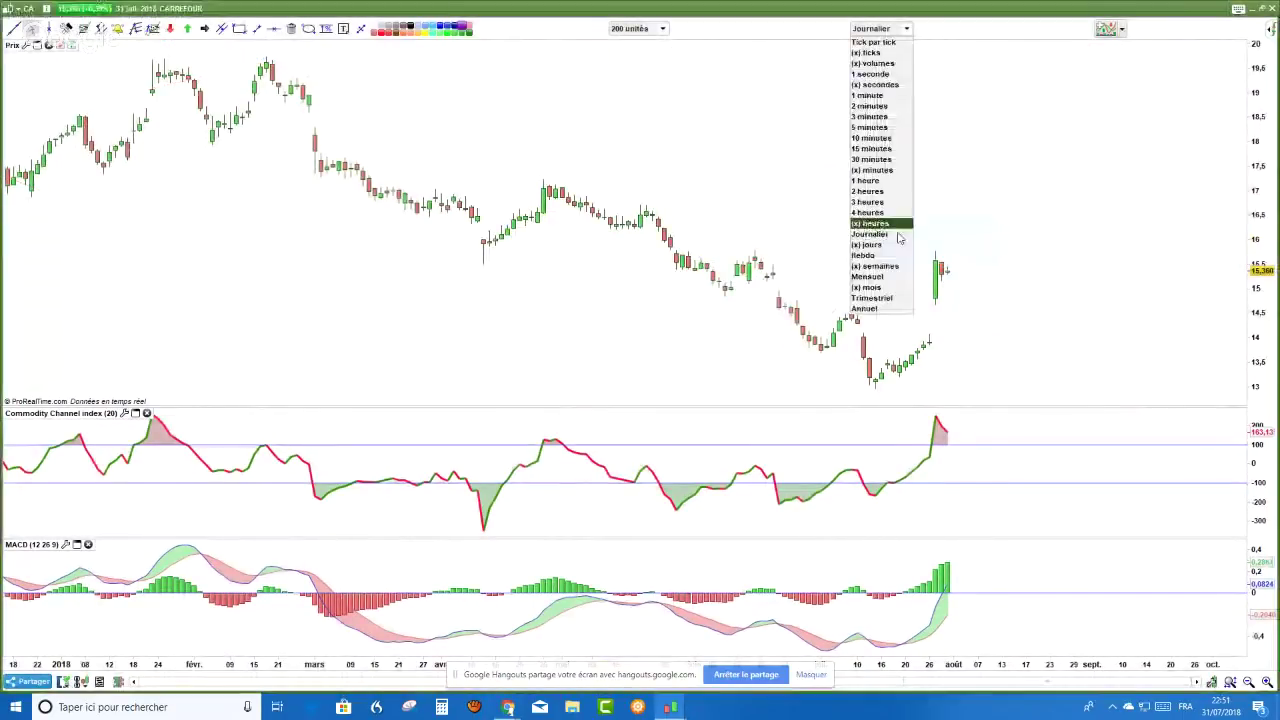
click(863, 242)
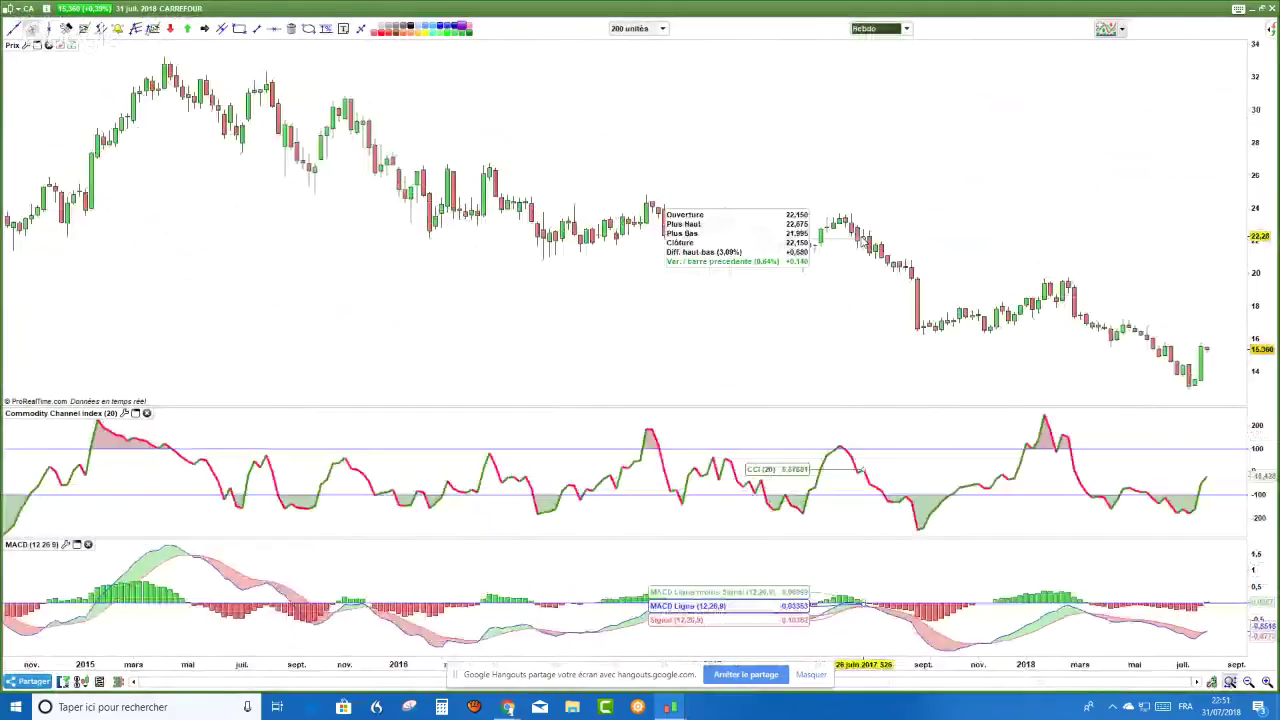
scroll(862, 240, up, 3)
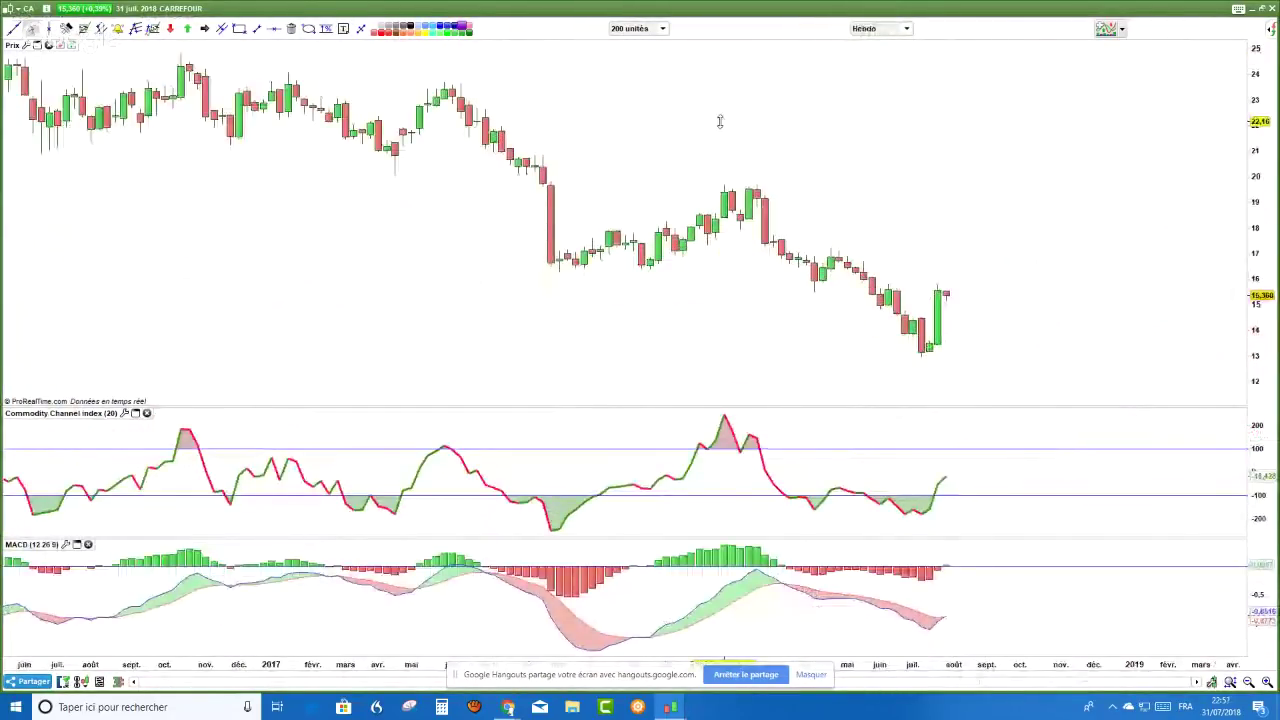
scroll(719, 121, up, 2)
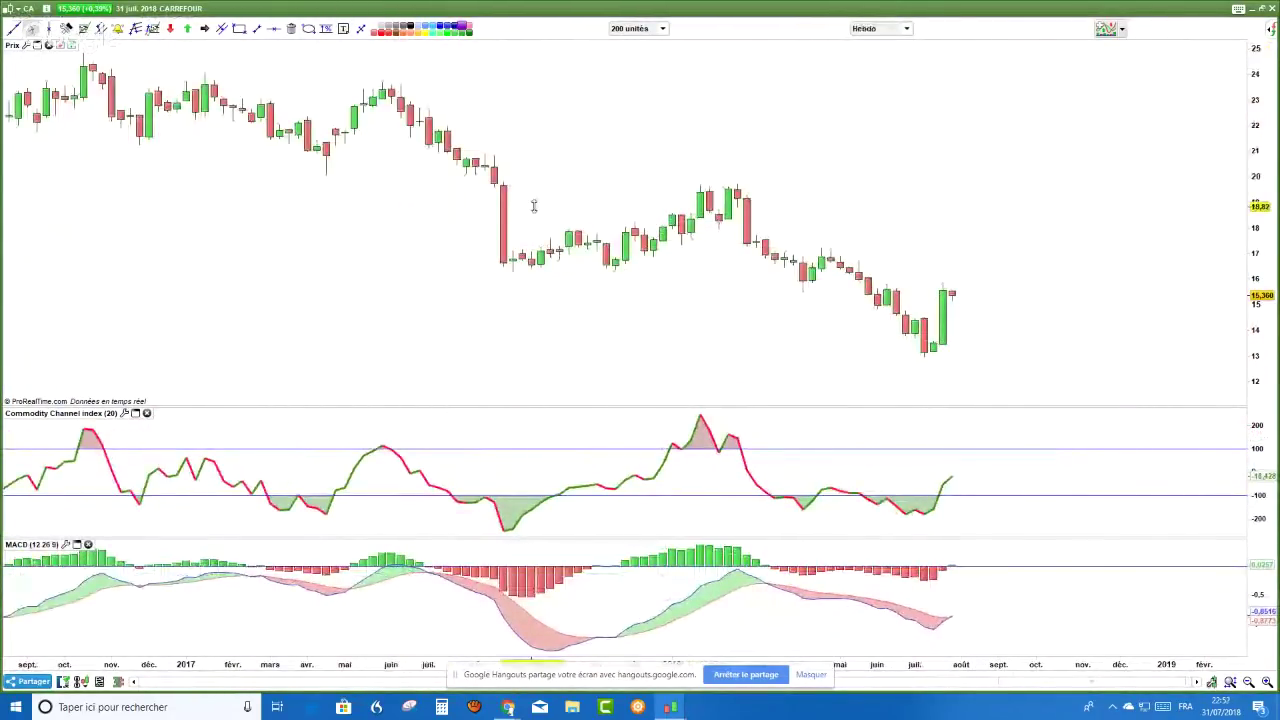
scroll(534, 206, down, 4)
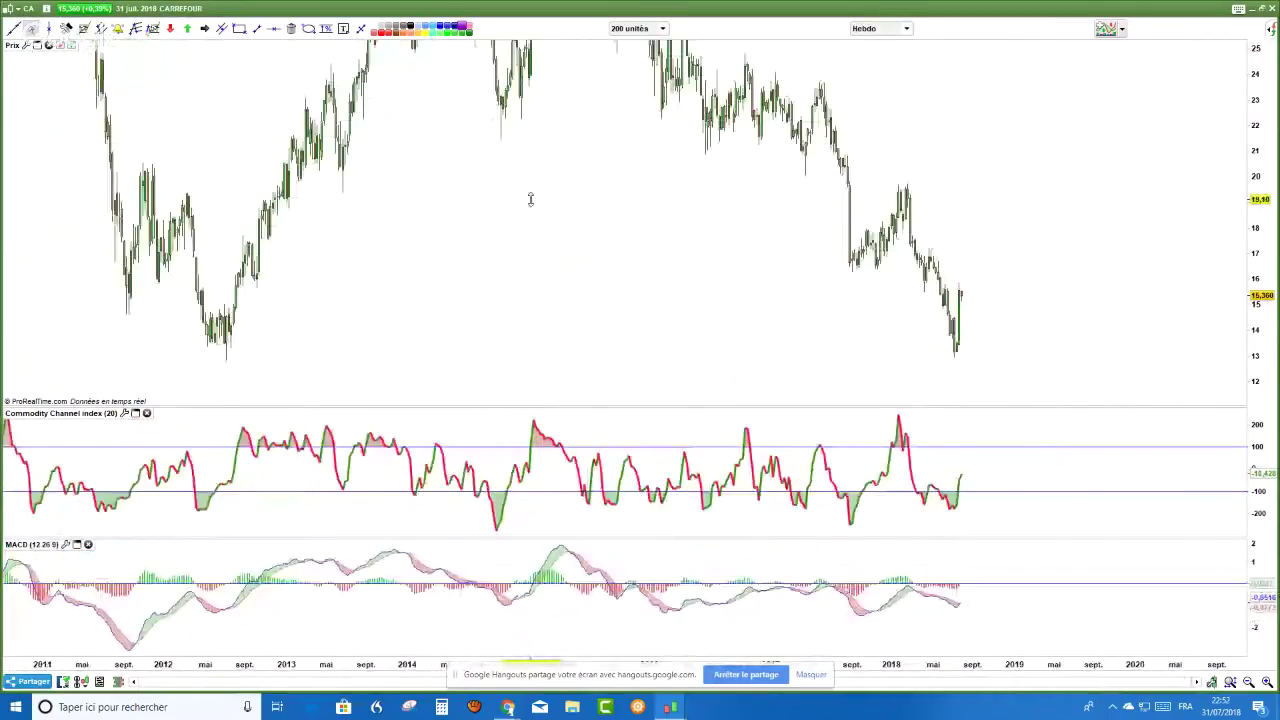
- Draw a purple support box along the 13 level and circle the 2012 low inside it
click(239, 28)
drag(149, 363, 1172, 344)
drag(991, 309, 897, 306)
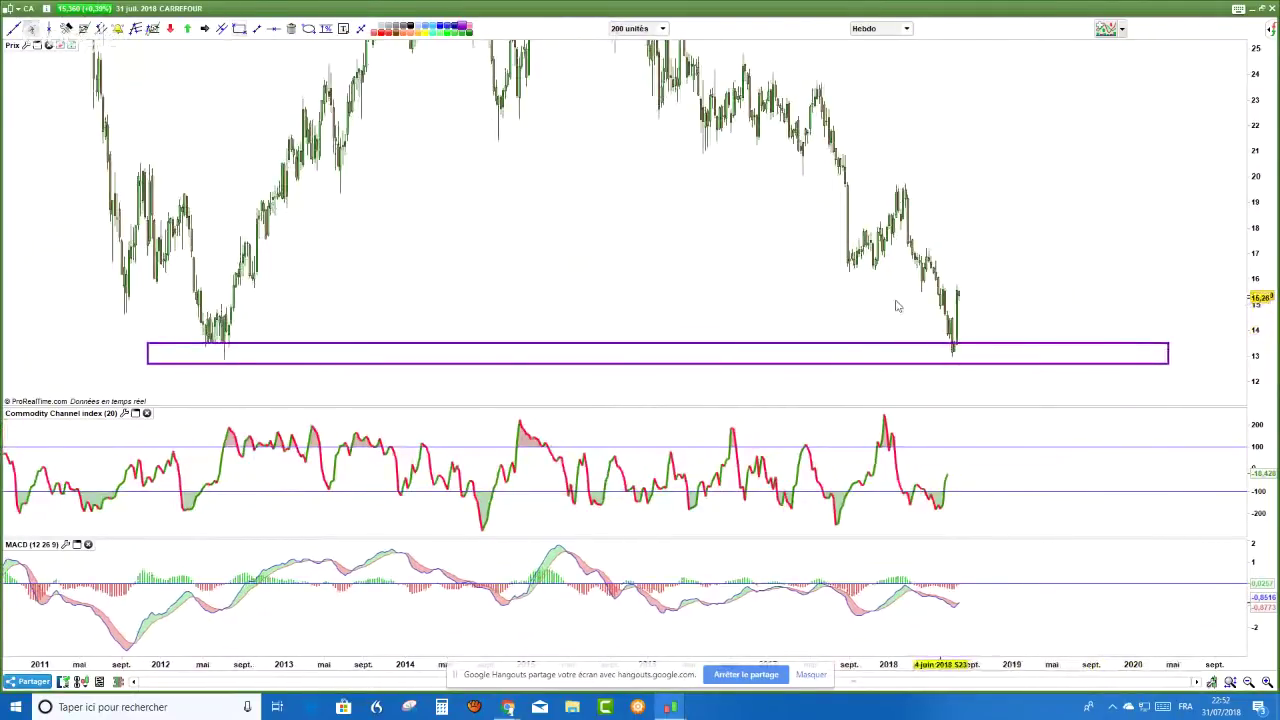
click(308, 28)
drag(145, 312, 248, 383)
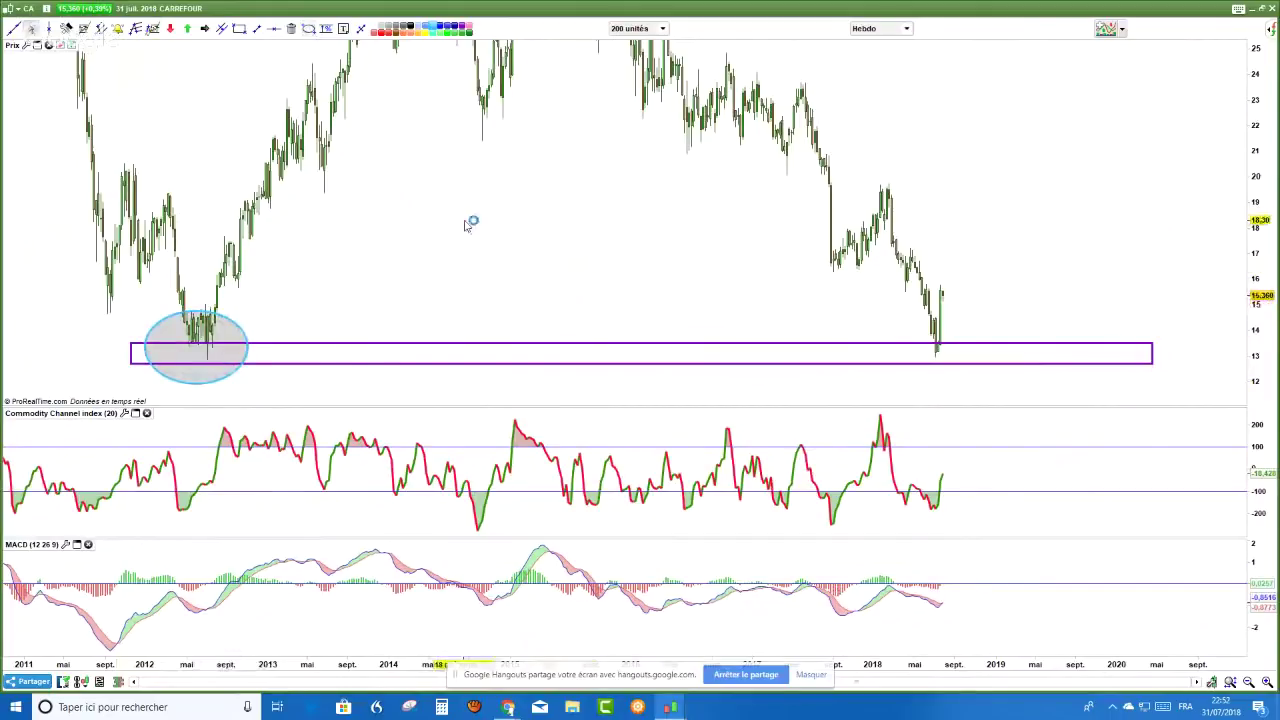
- Draw dashed divergence lines under the recent price lows and on the MACD
drag(1256, 164, 1238, 75)
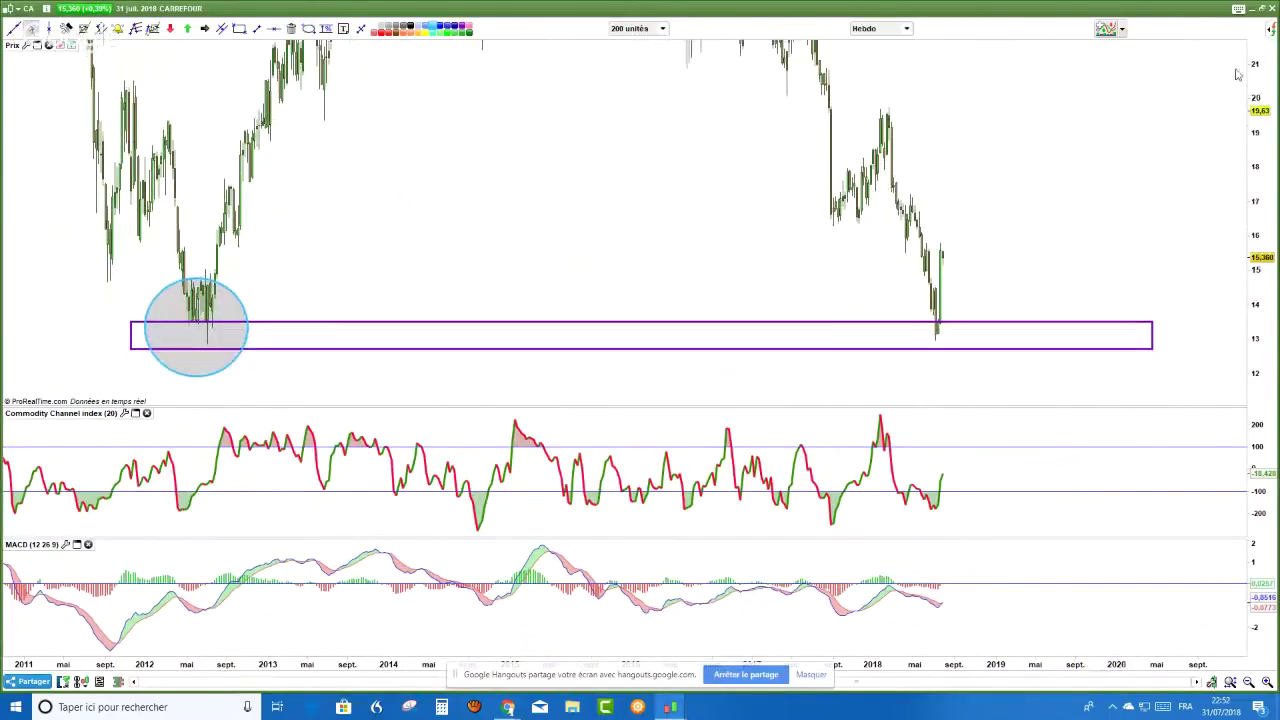
scroll(1096, 157, up, 2)
scroll(1096, 157, down, 2)
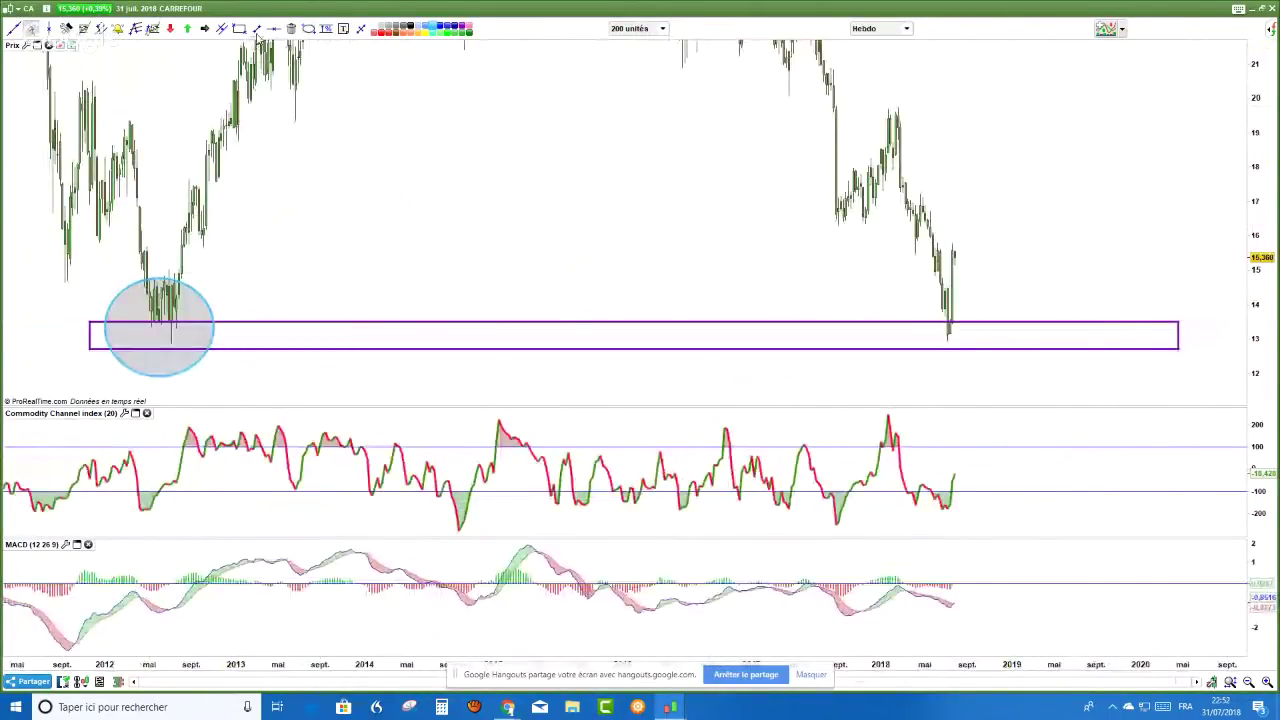
drag(824, 278, 940, 368)
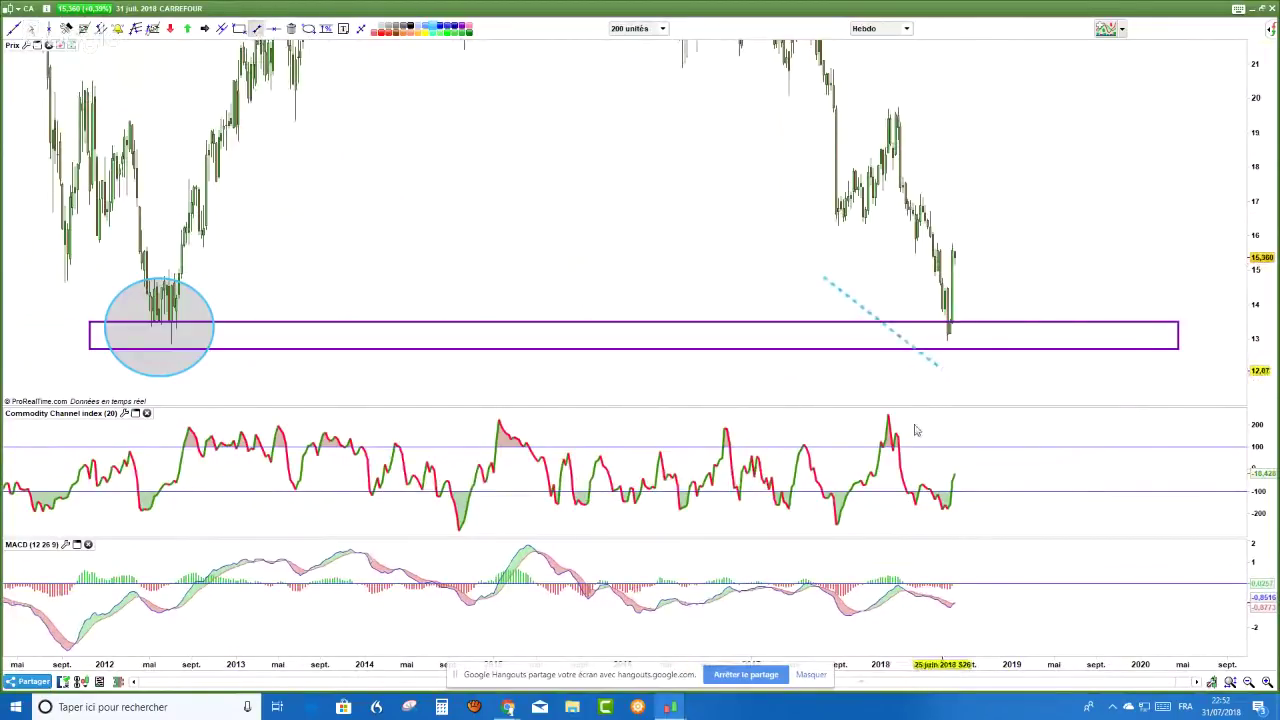
drag(862, 643, 965, 616)
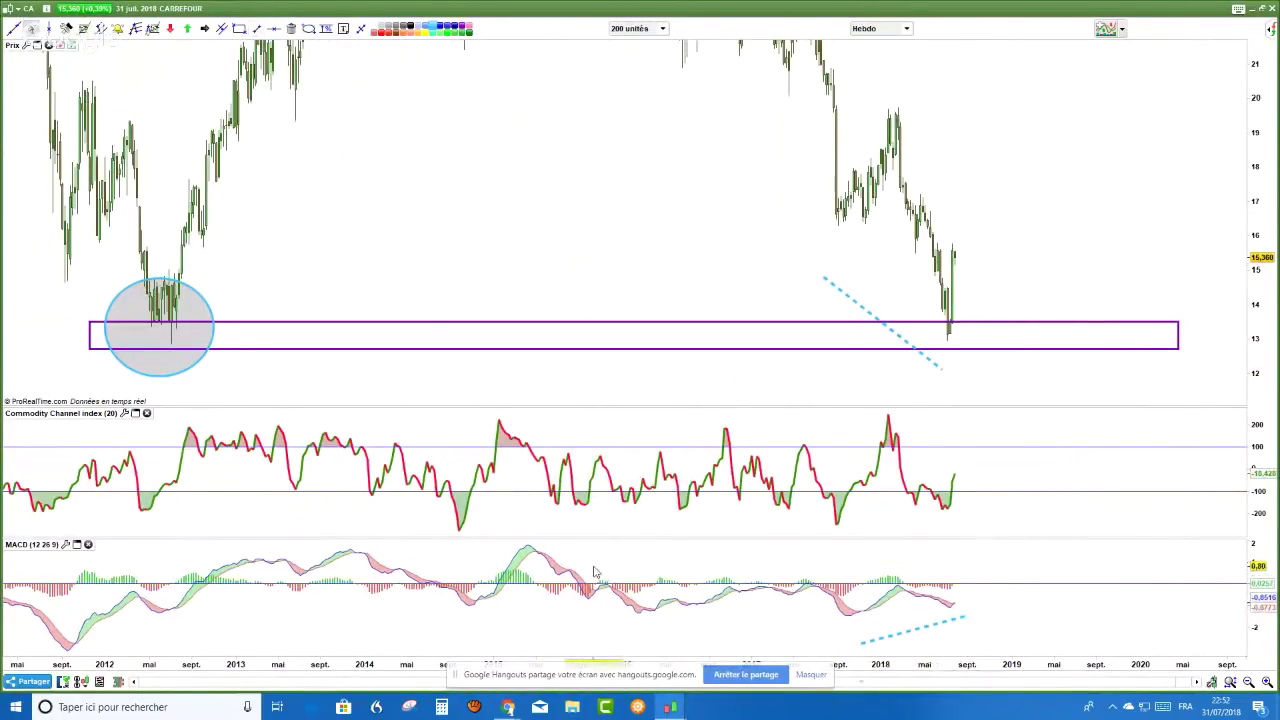
- Rescale the MACD panel and draw a purple resistance box around the 17 level
drag(594, 572, 559, 562)
scroll(559, 562, up, 3)
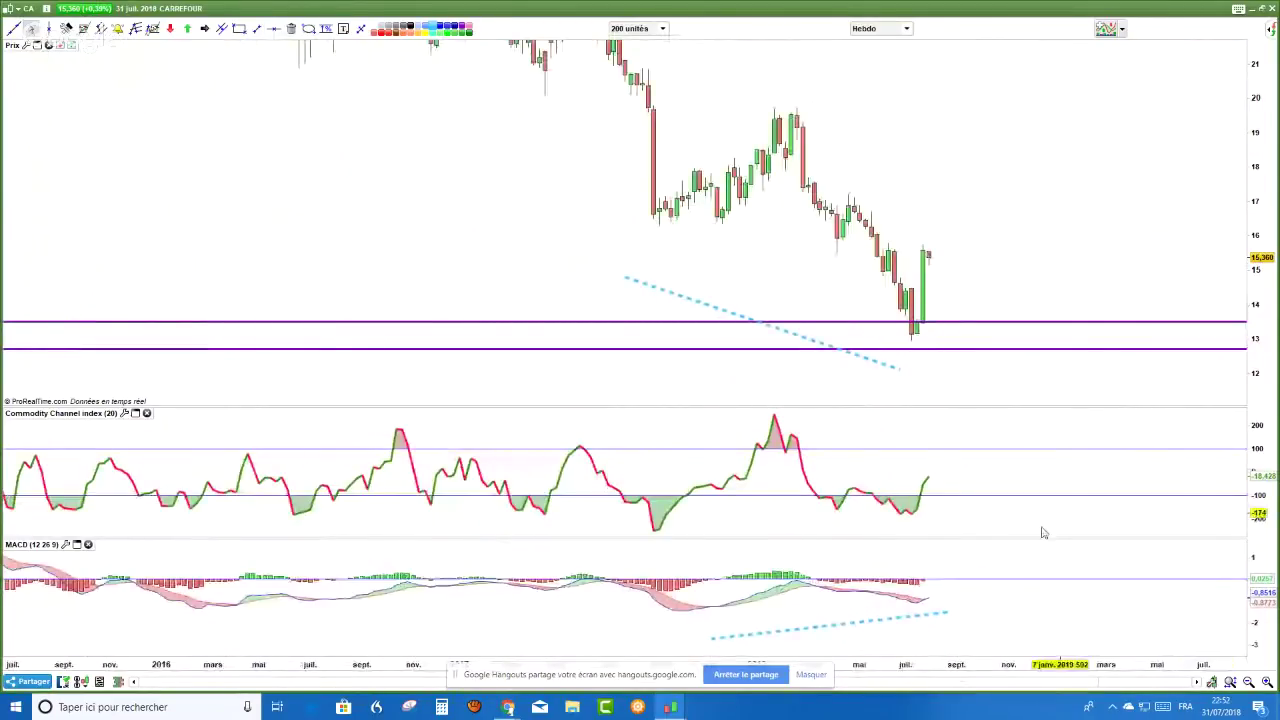
drag(1254, 600, 1254, 560)
click(239, 28)
mouse_move(837, 207)
mouse_down()
mouse_move(1237, 206)
mouse_move(1204, 199)
mouse_up()
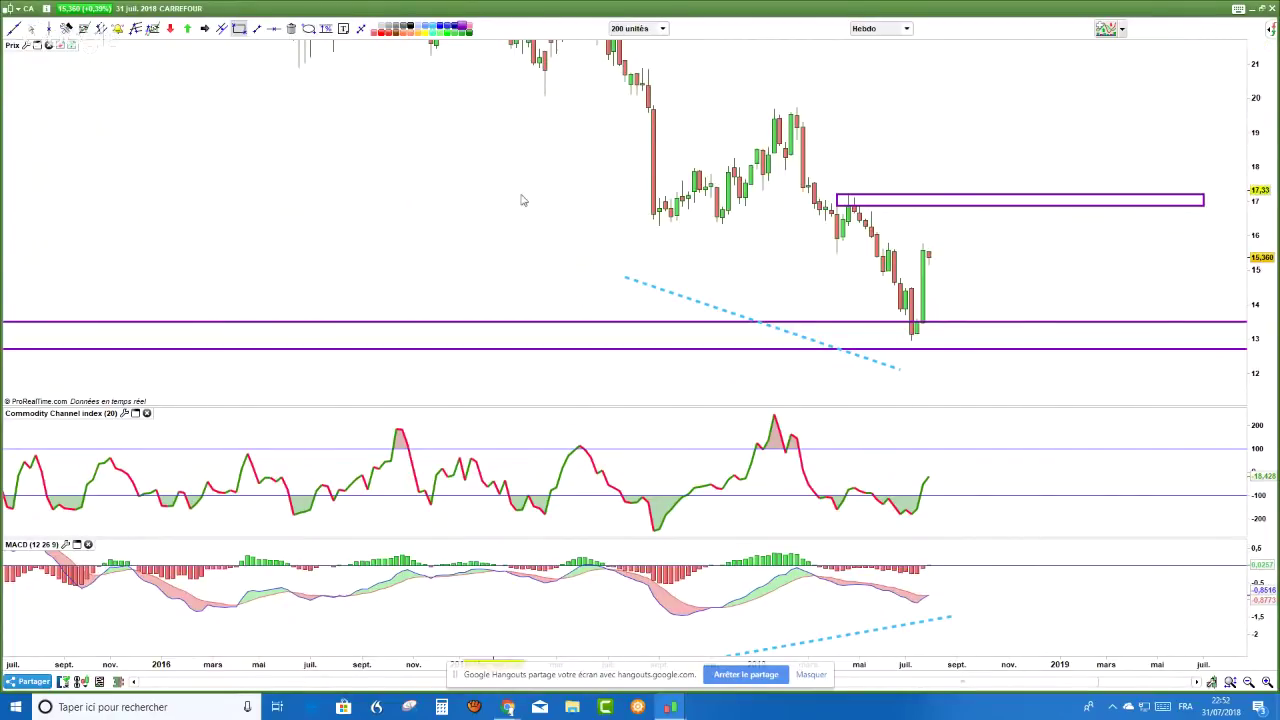
- Place an orange dotted horizontal price line at about 15.6
click(273, 28)
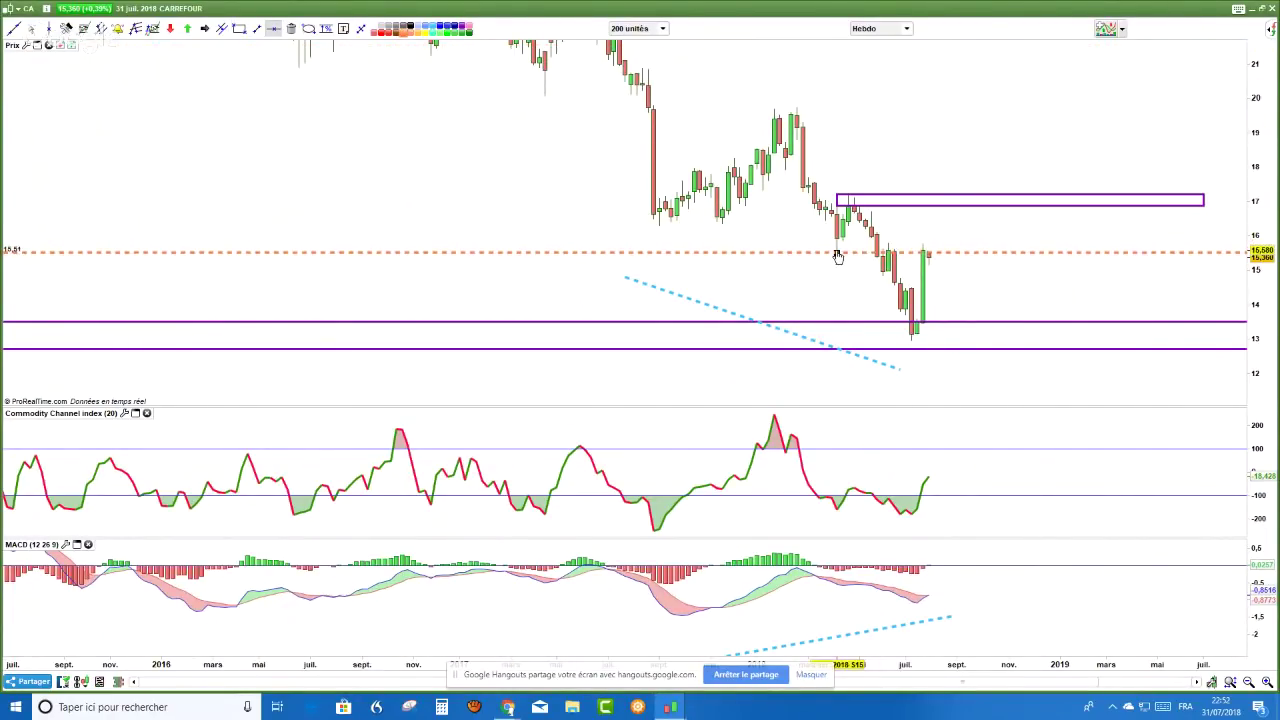
click(735, 252)
mouse_move(735, 252)
mouse_down()
mouse_move(718, 257)
mouse_move(830, 266)
mouse_up()
- Circle the earlier candle touching the 15.6 level with a light-blue ellipse
click(308, 28)
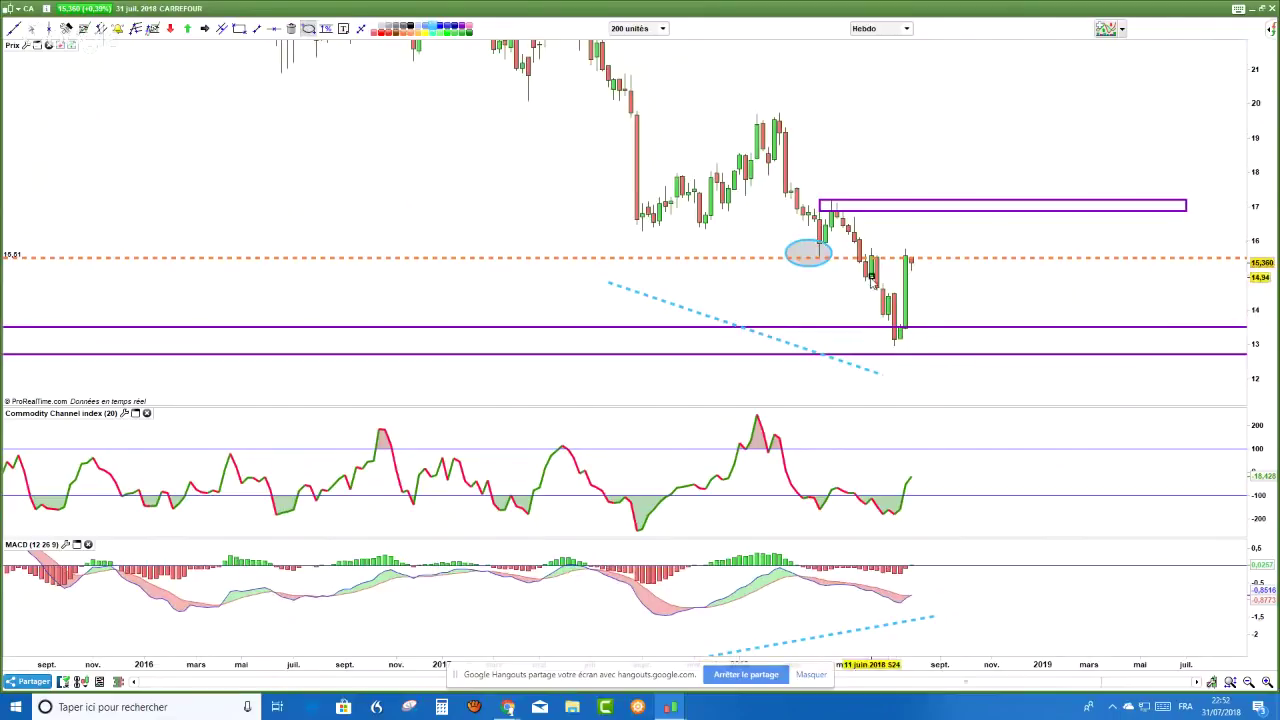
drag(1265, 187, 1258, 55)
drag(896, 161, 850, 154)
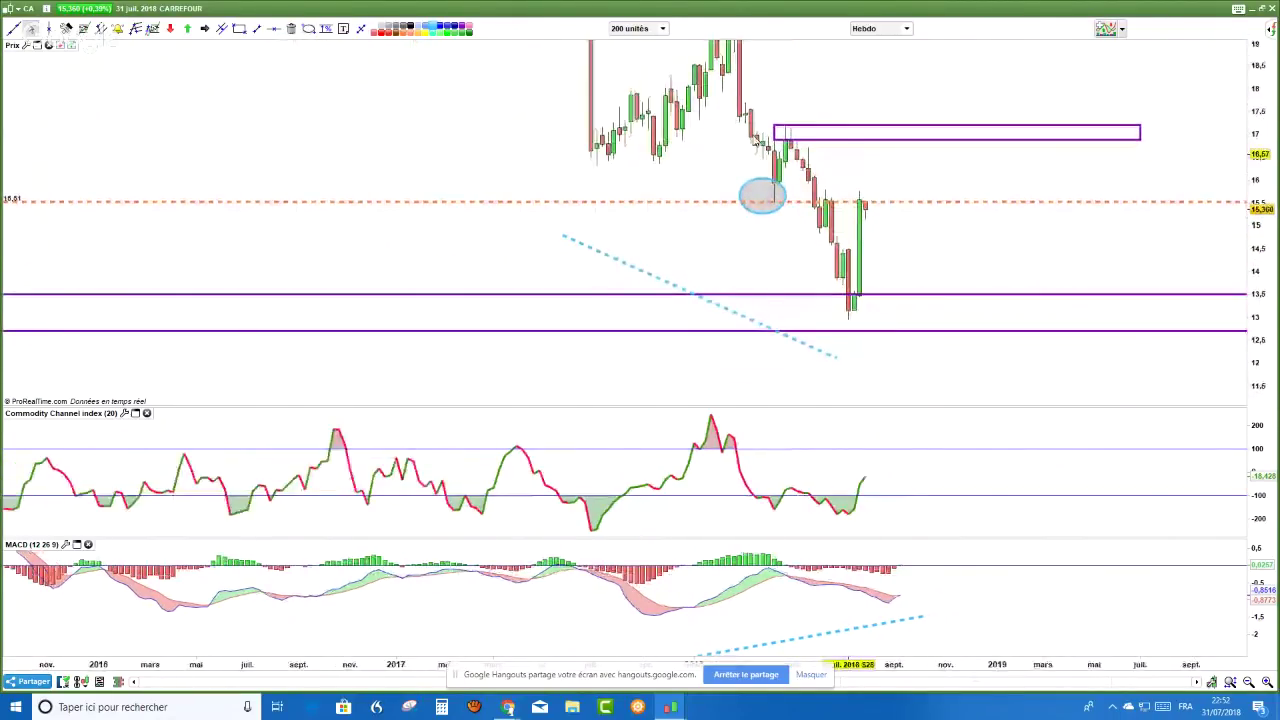
drag(754, 140, 668, 129)
scroll(487, 403, up, 1)
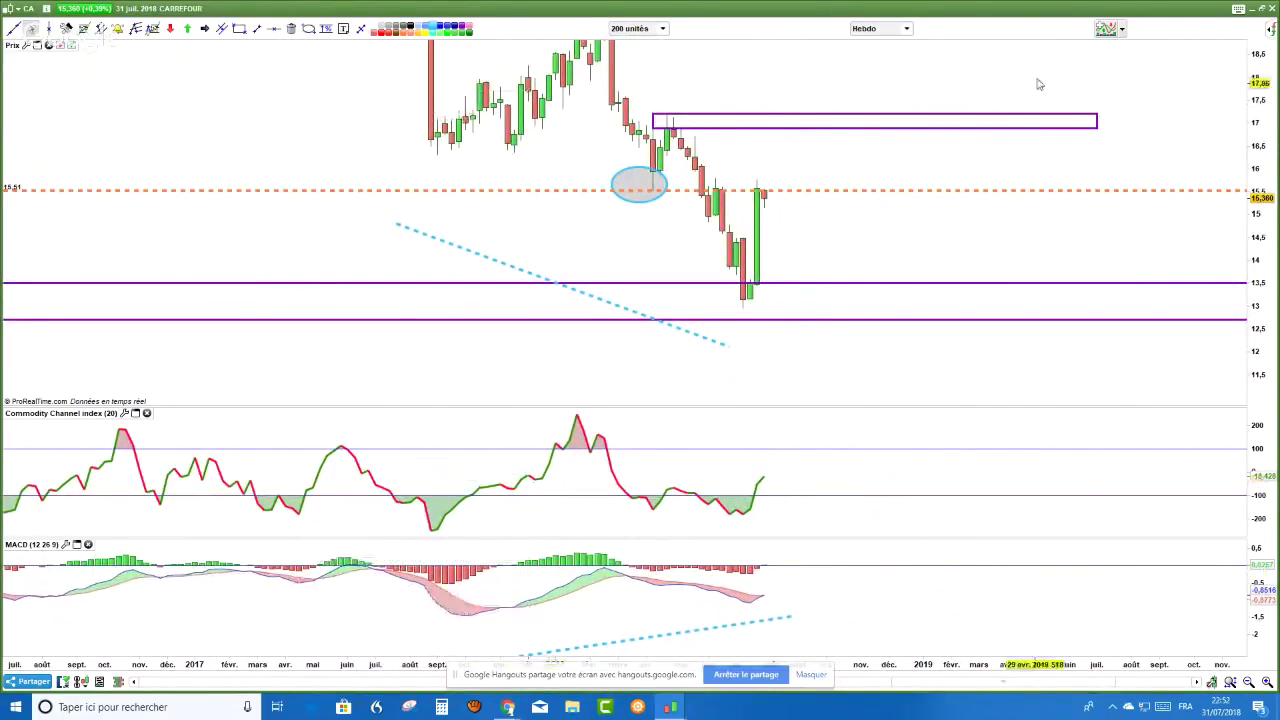
scroll(760, 635, up, 1)
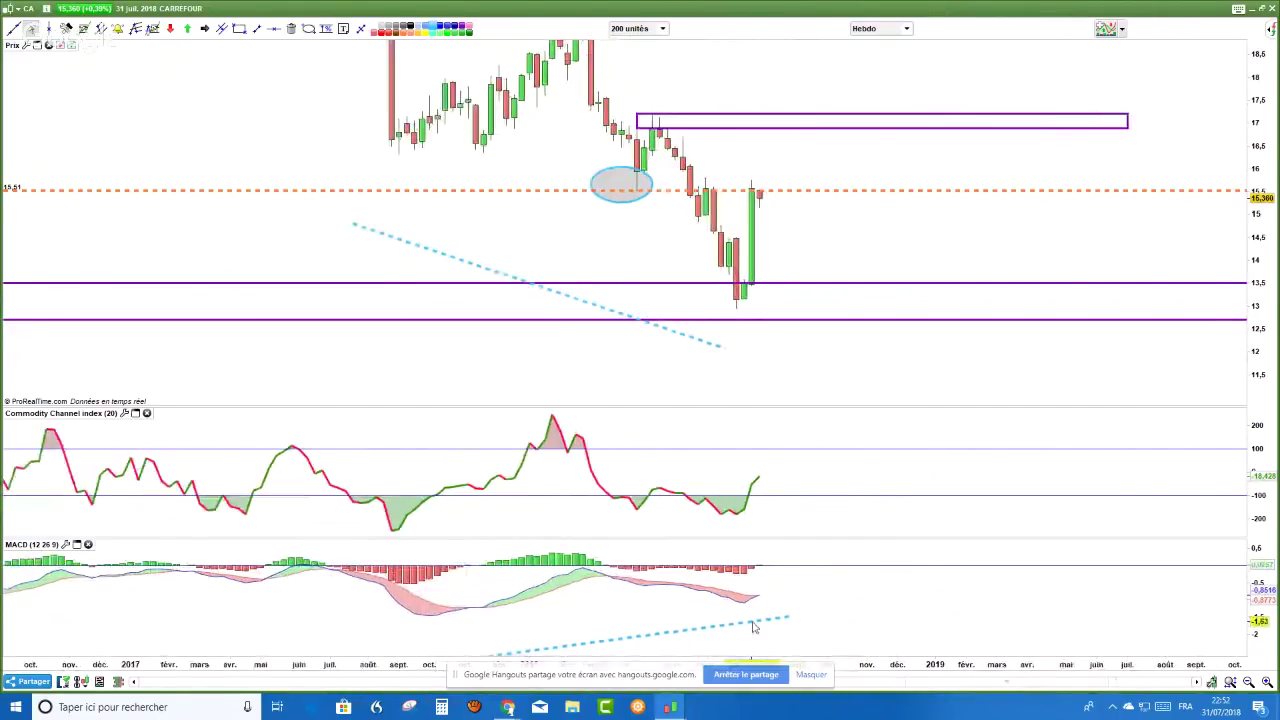
scroll(755, 615, up, 1)
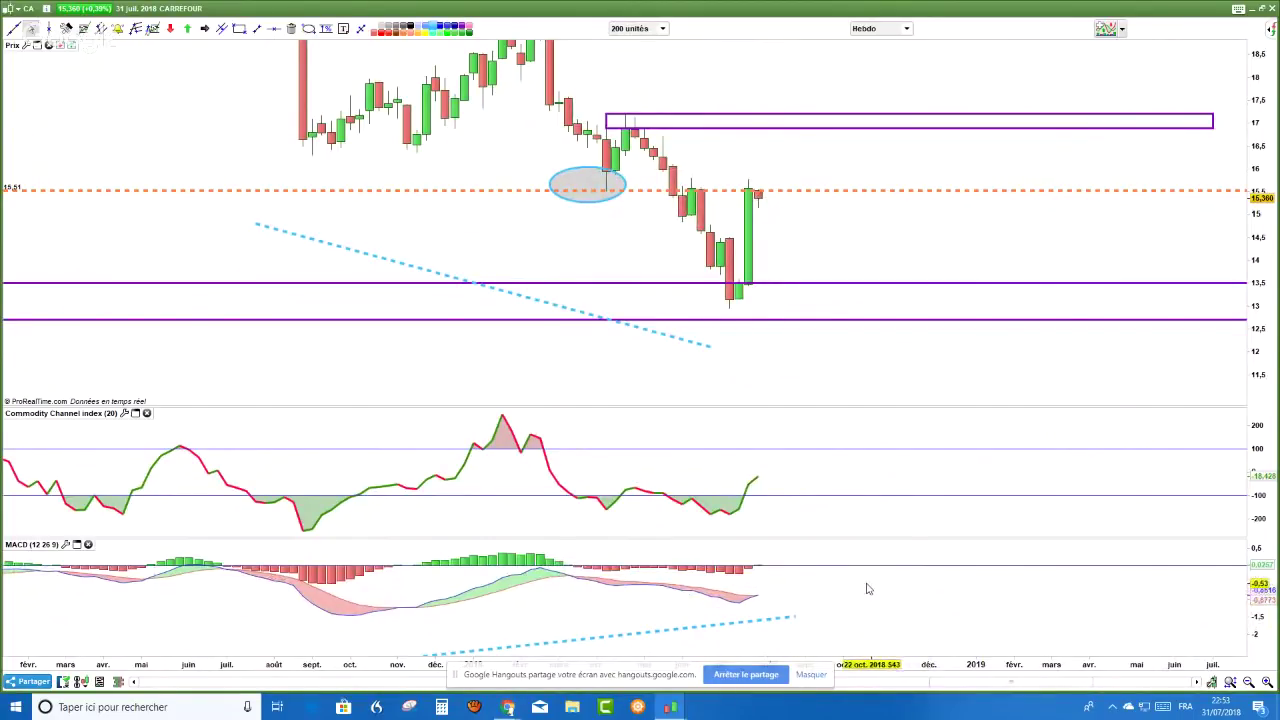
scroll(865, 589, up, 2)
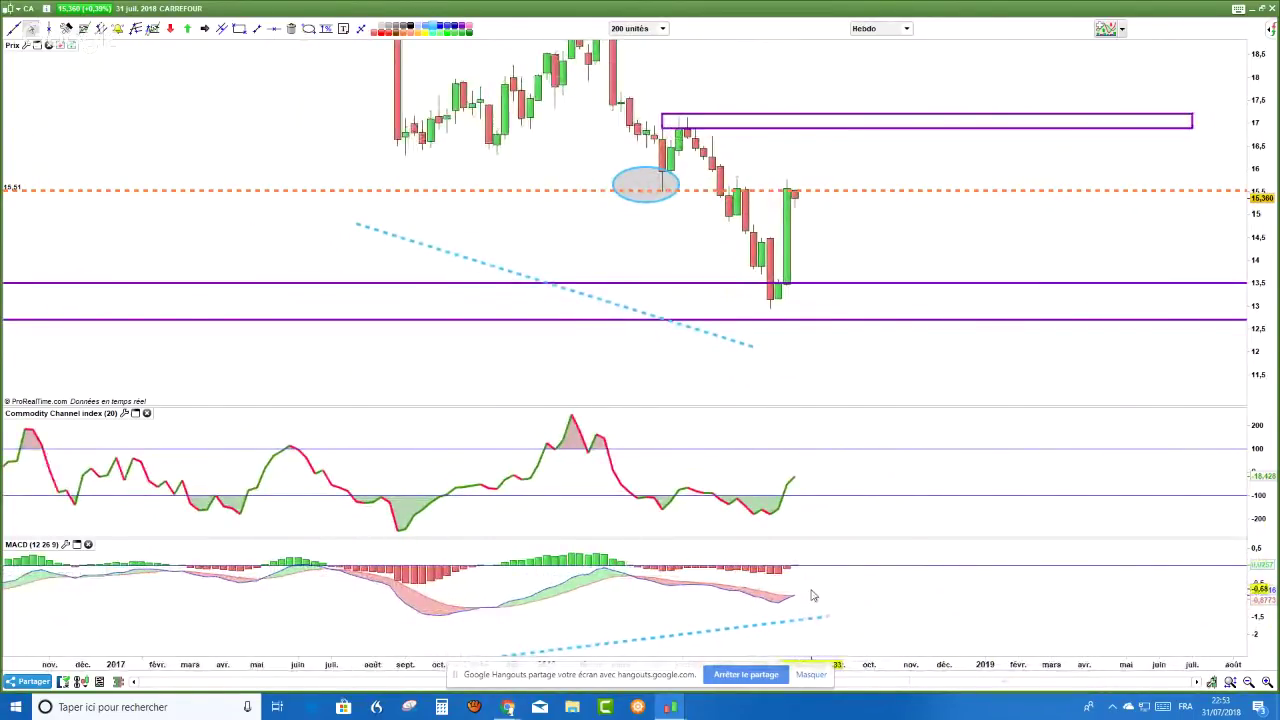
- Circle the latest MACD line ends and the end of the CCI curve
click(308, 28)
drag(822, 614, 784, 588)
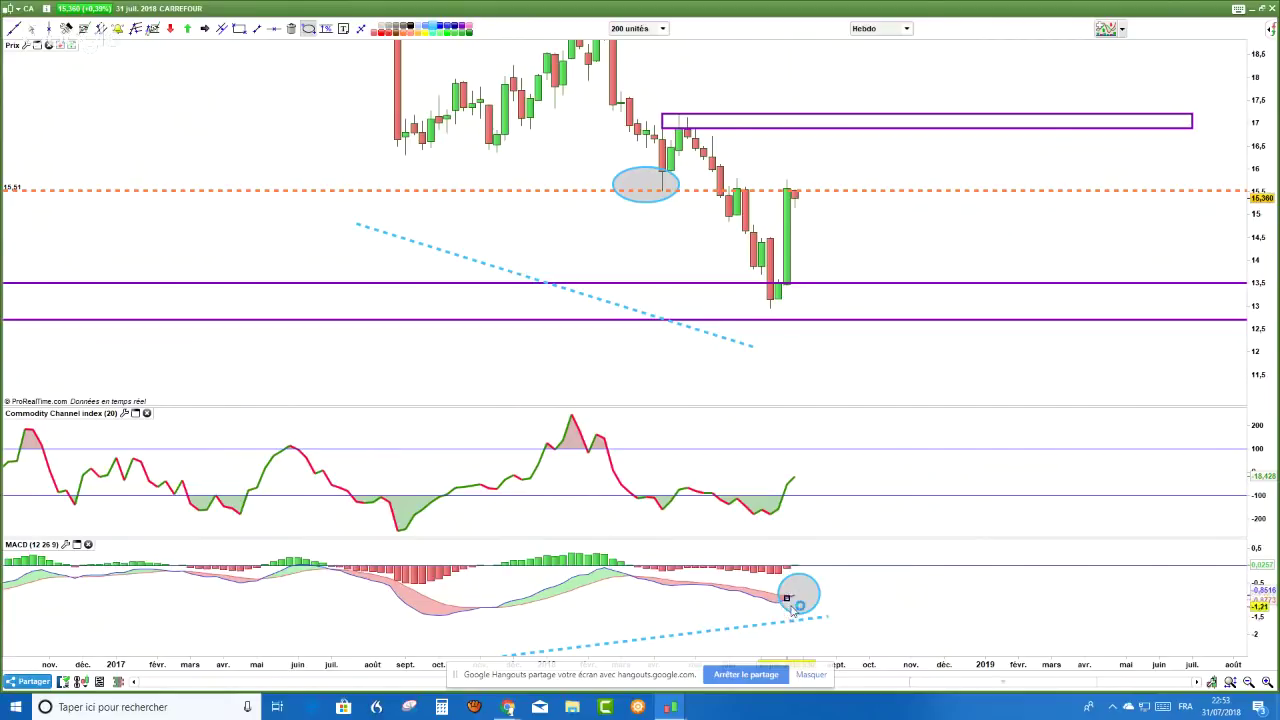
key(Escape)
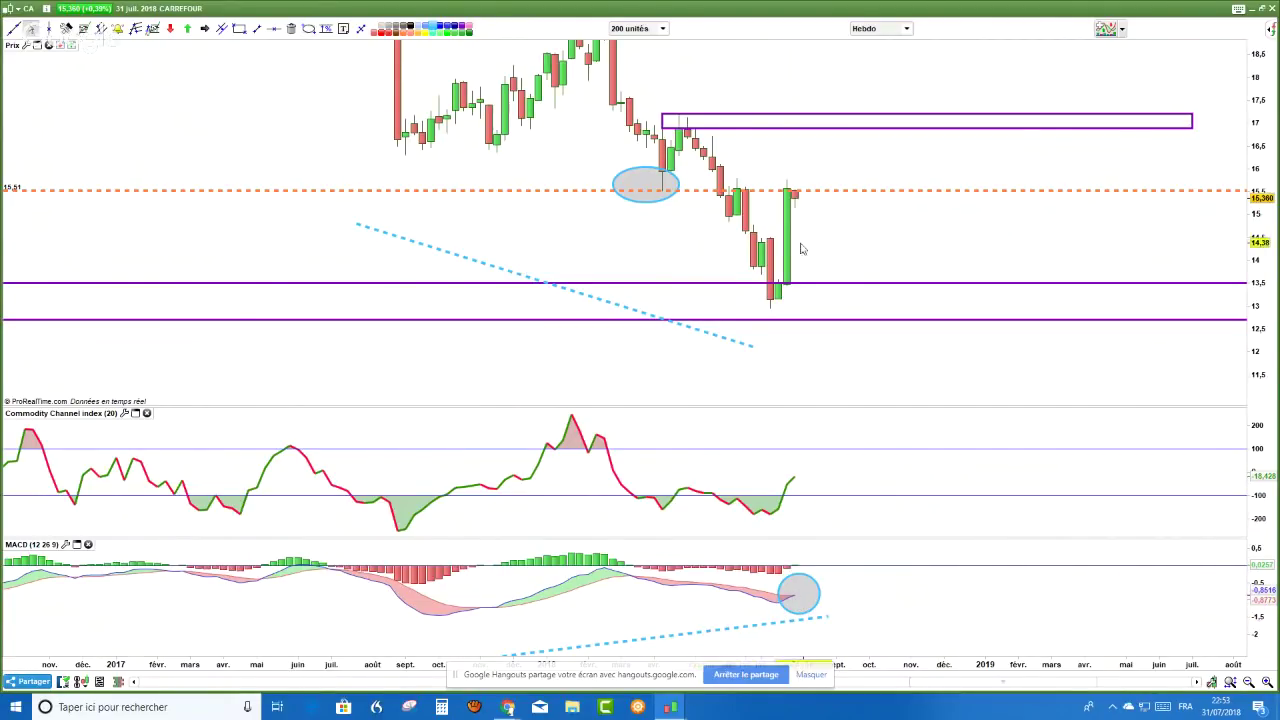
mouse_move(792, 255)
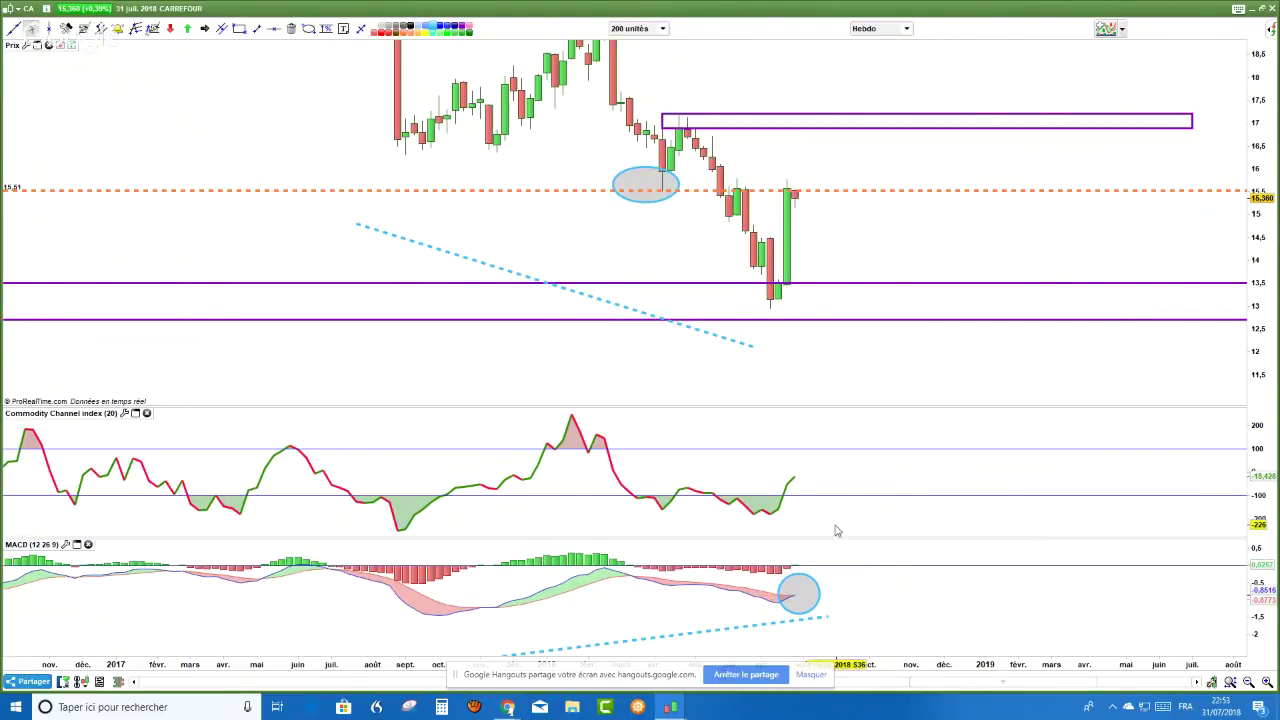
click(888, 518)
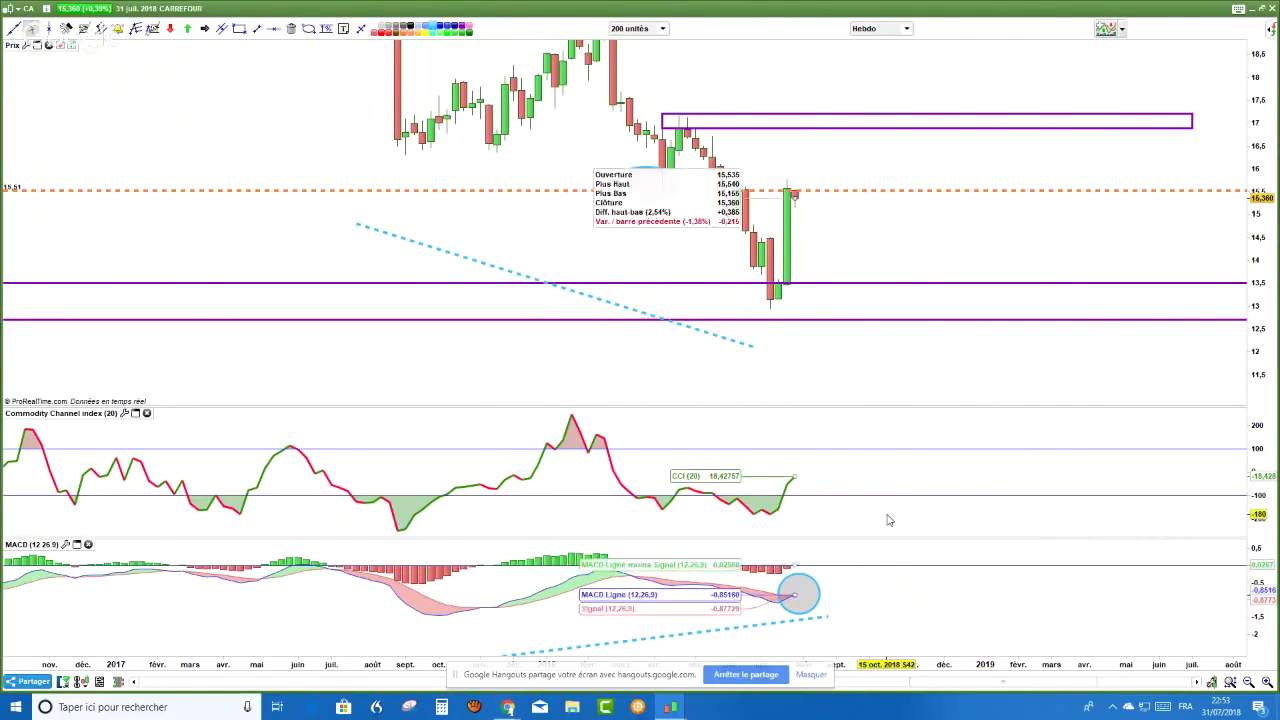
click(757, 351)
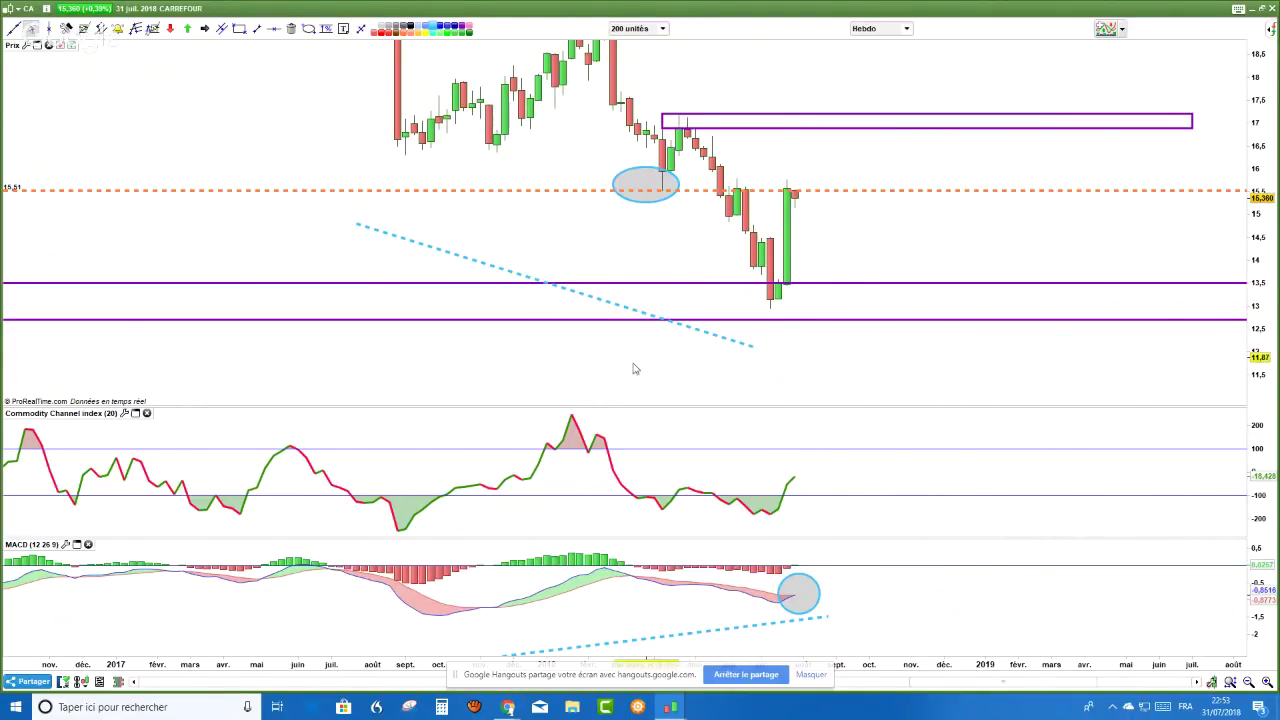
scroll(633, 369, up, 1)
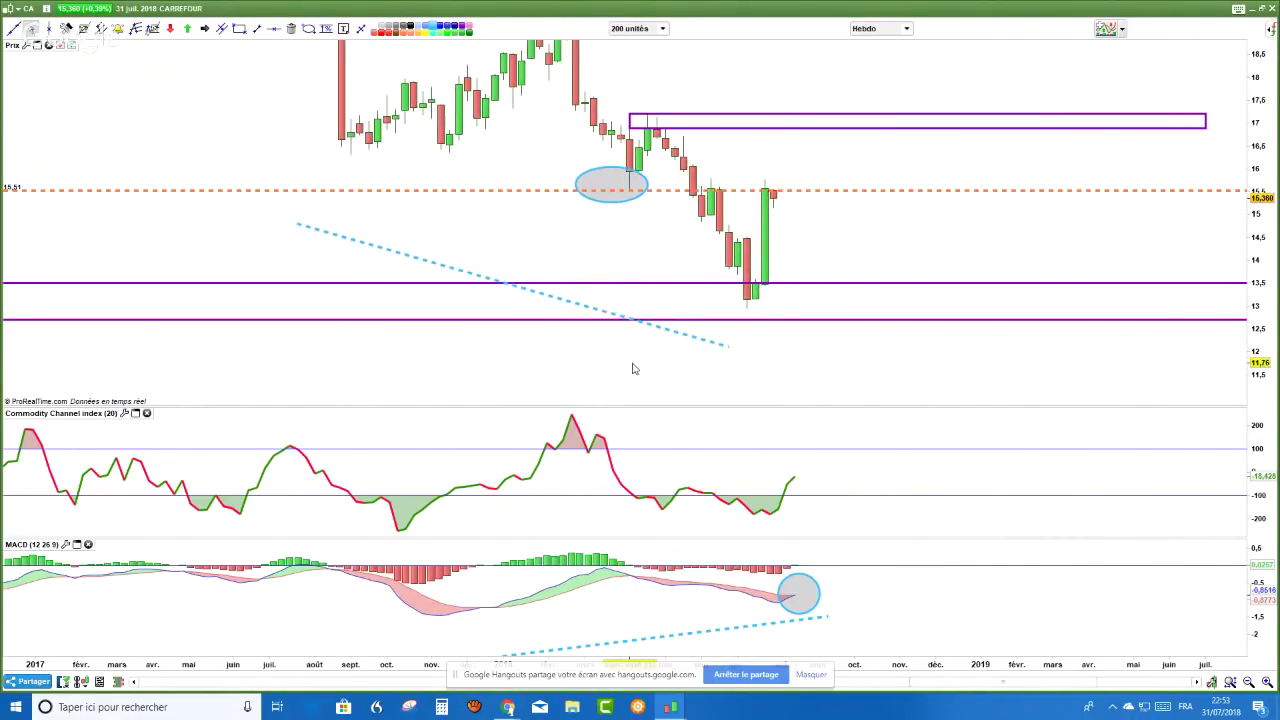
scroll(633, 369, up, 1)
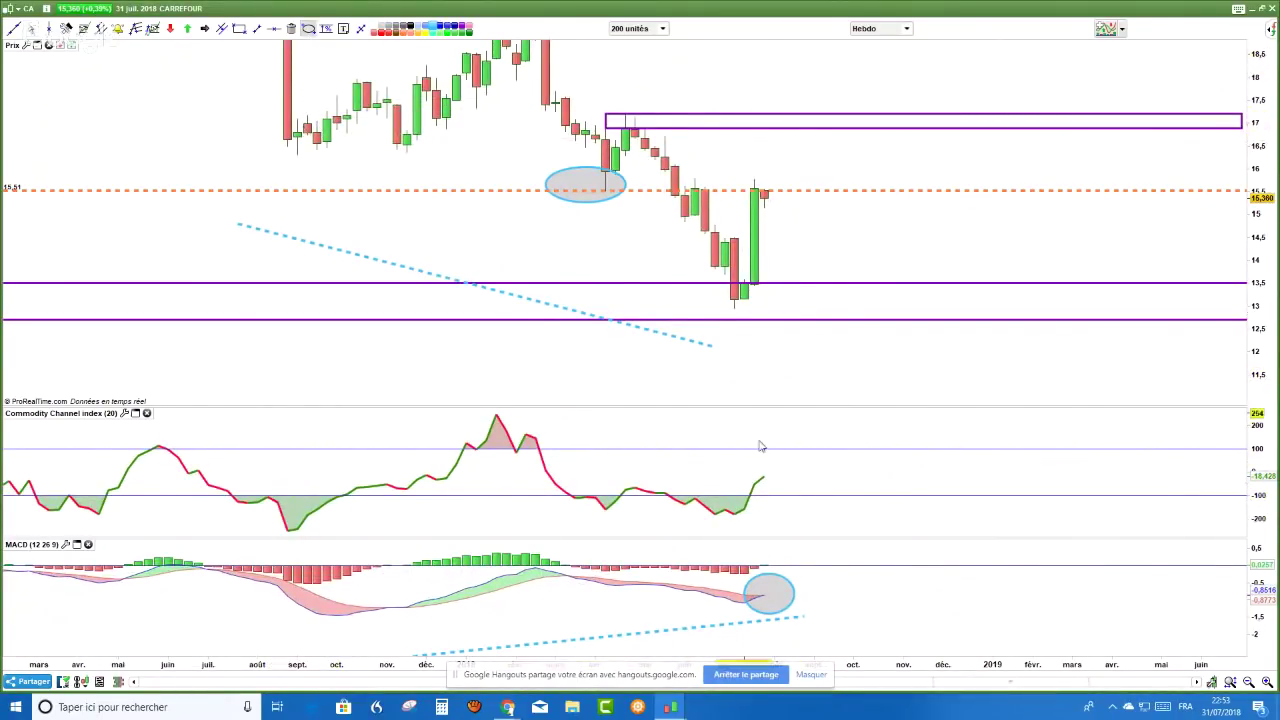
drag(748, 500, 777, 524)
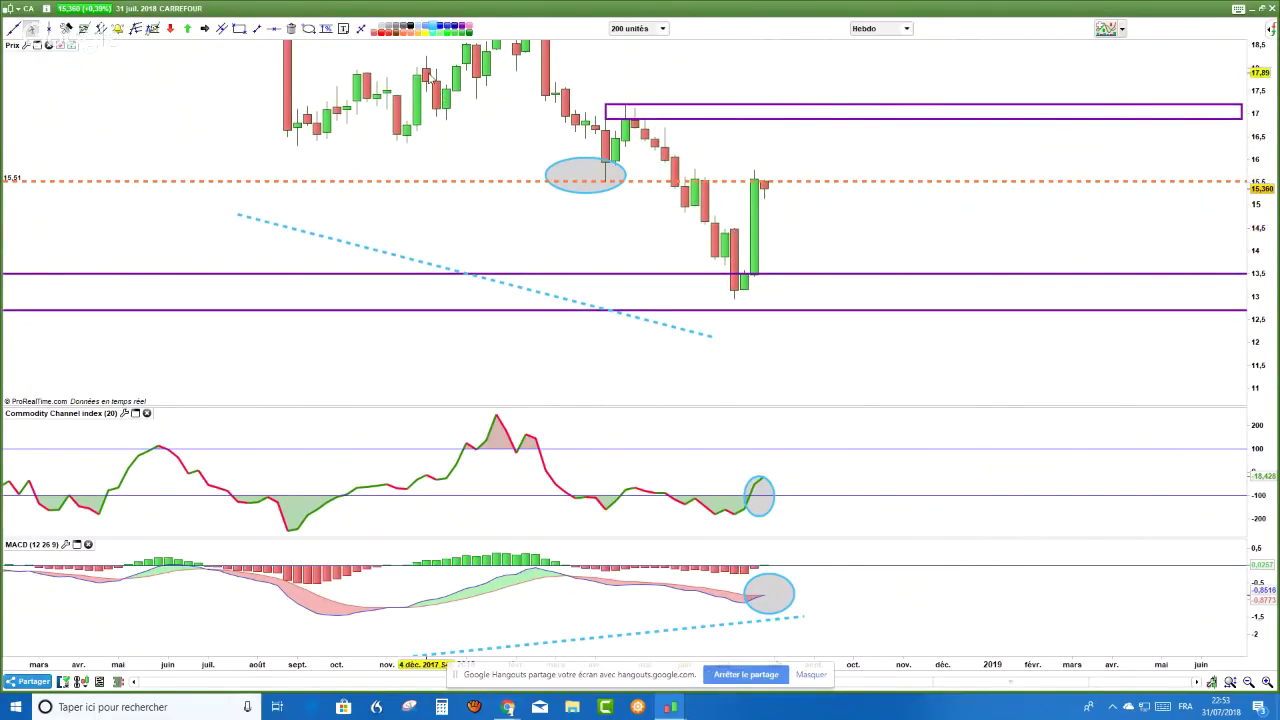
- Draw a short blue trend line along the rebound from the recent lows
click(205, 29)
mouse_move(674, 293)
mouse_down()
mouse_move(735, 253)
mouse_move(743, 232)
mouse_up()
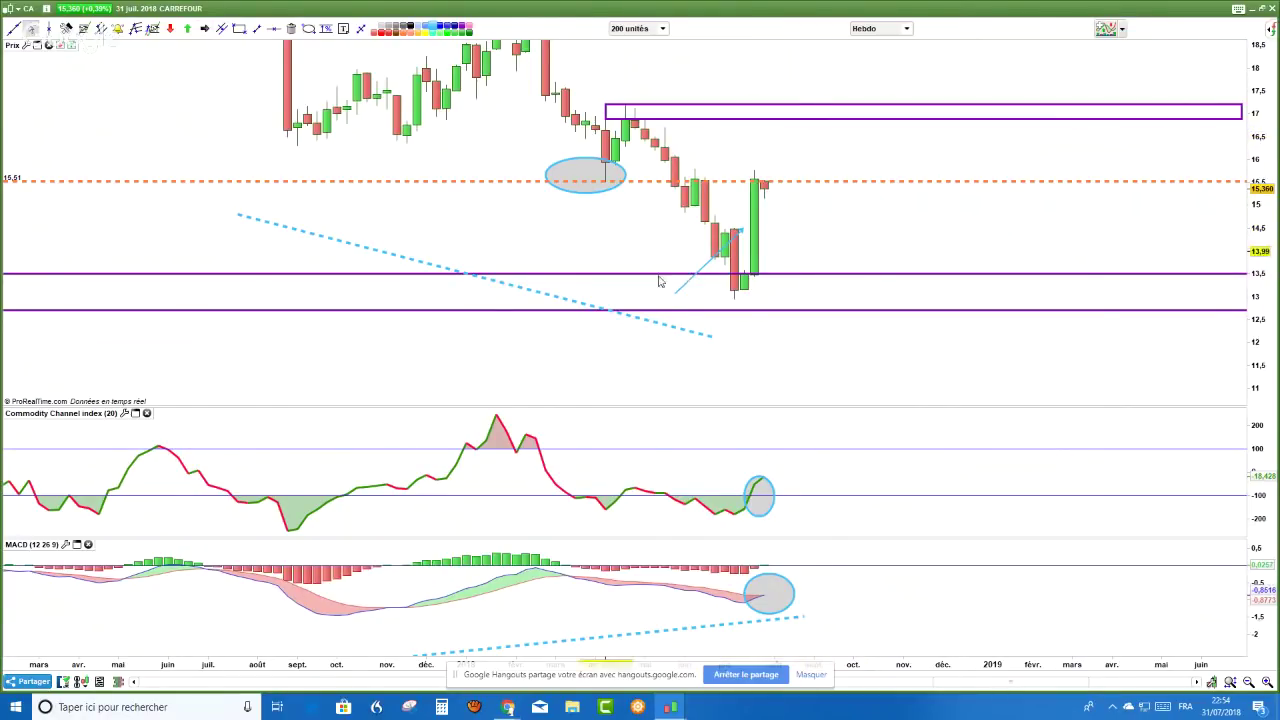
drag(912, 156, 922, 187)
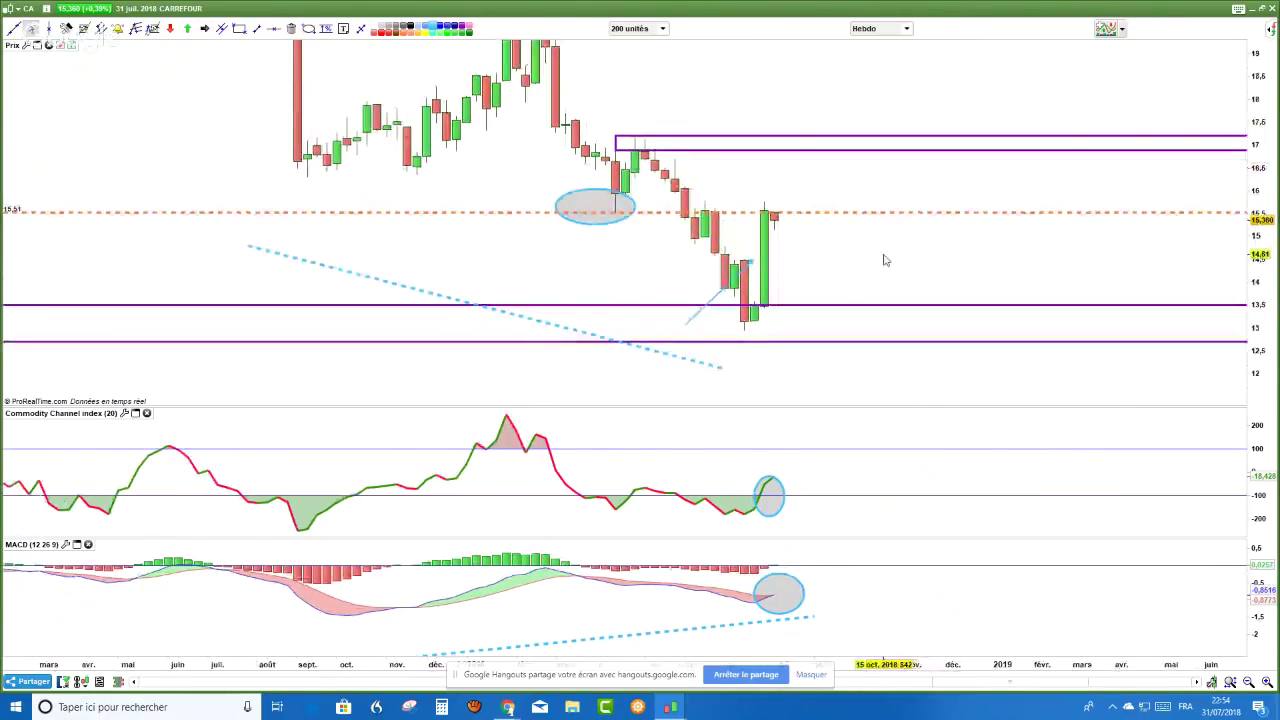
drag(1257, 366, 1257, 335)
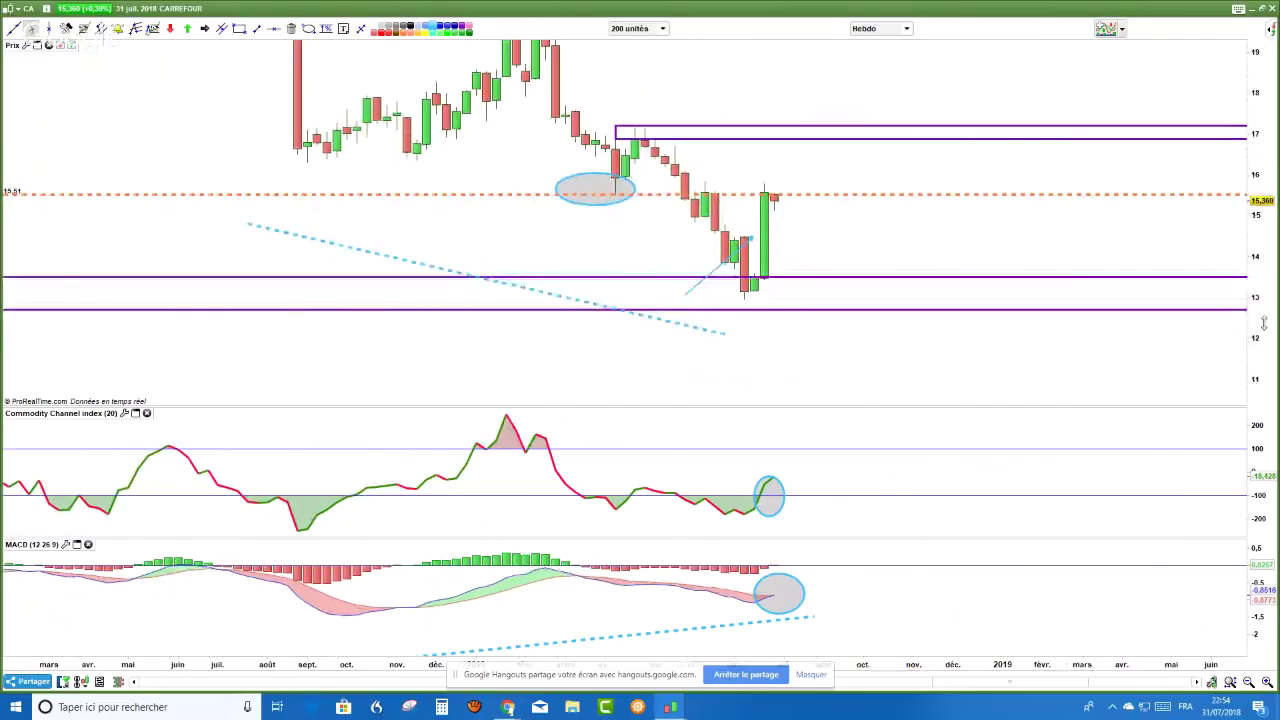
scroll(893, 320, down, 1)
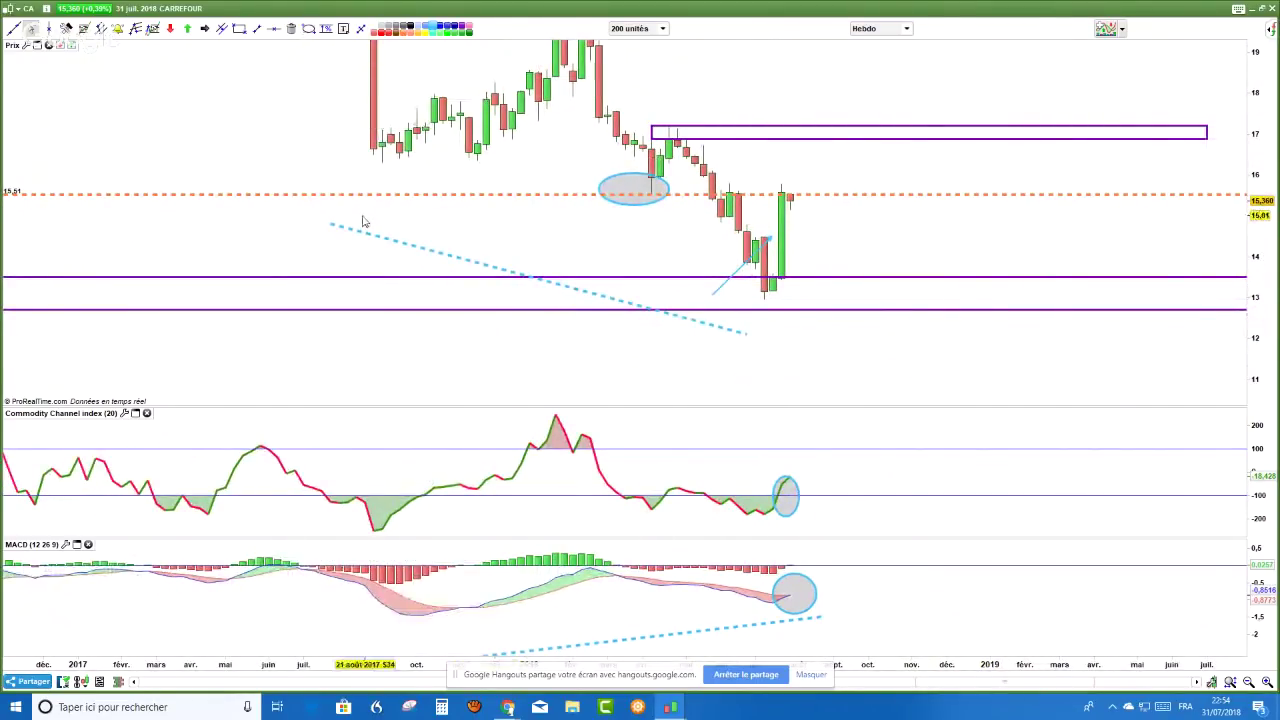
- Start a price measurement from the last candle, then cancel it
click(326, 28)
click(790, 188)
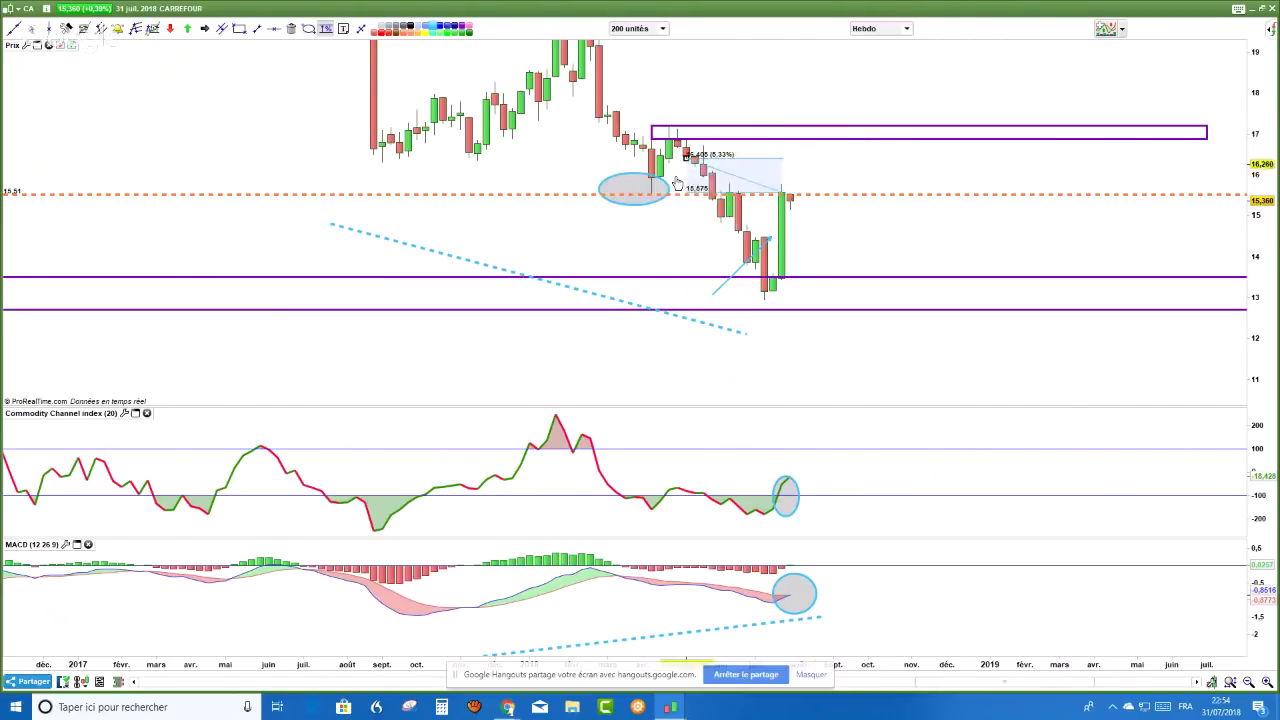
click(733, 210)
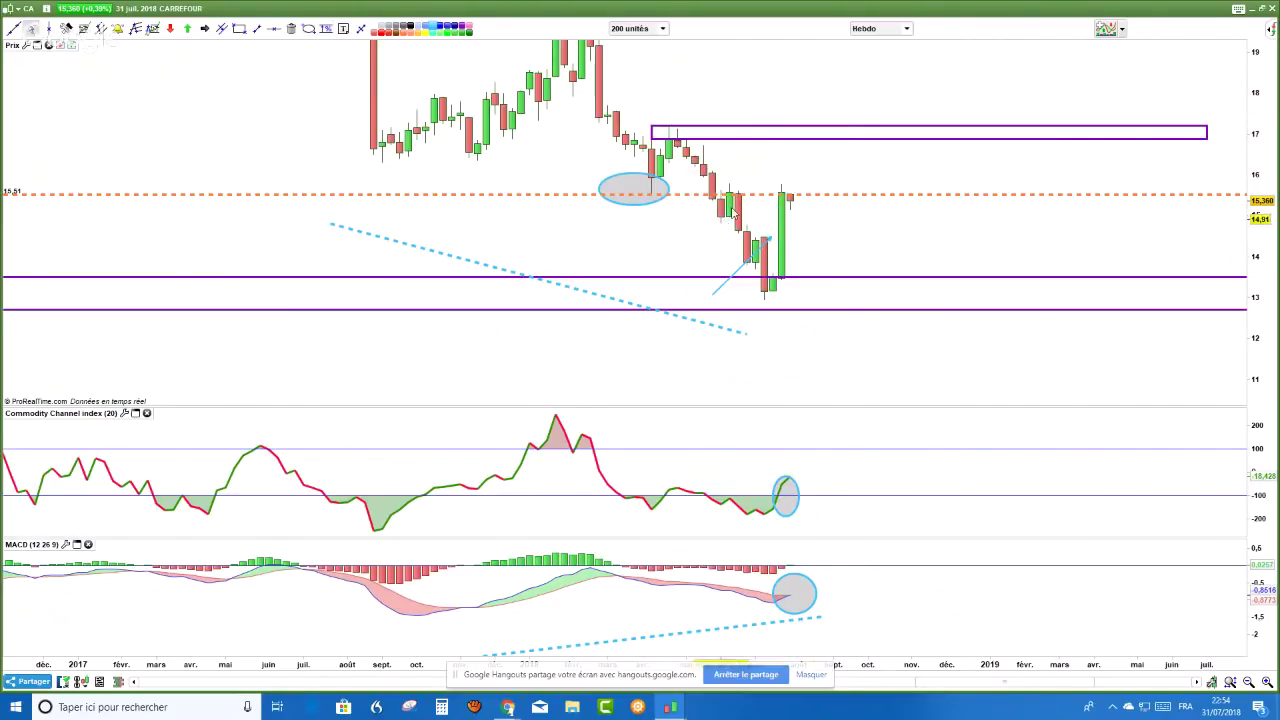
- Switch the Carrefour chart period from Hebdo to Journalier daily candles
click(907, 29)
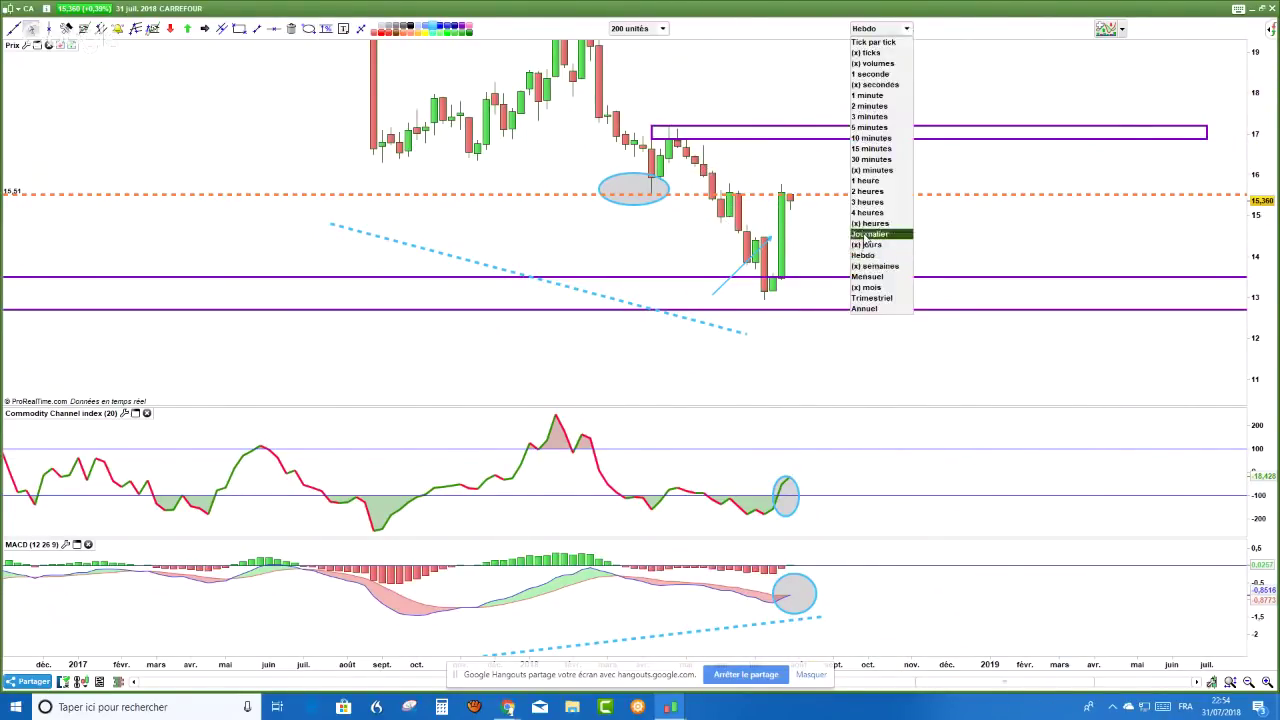
click(864, 237)
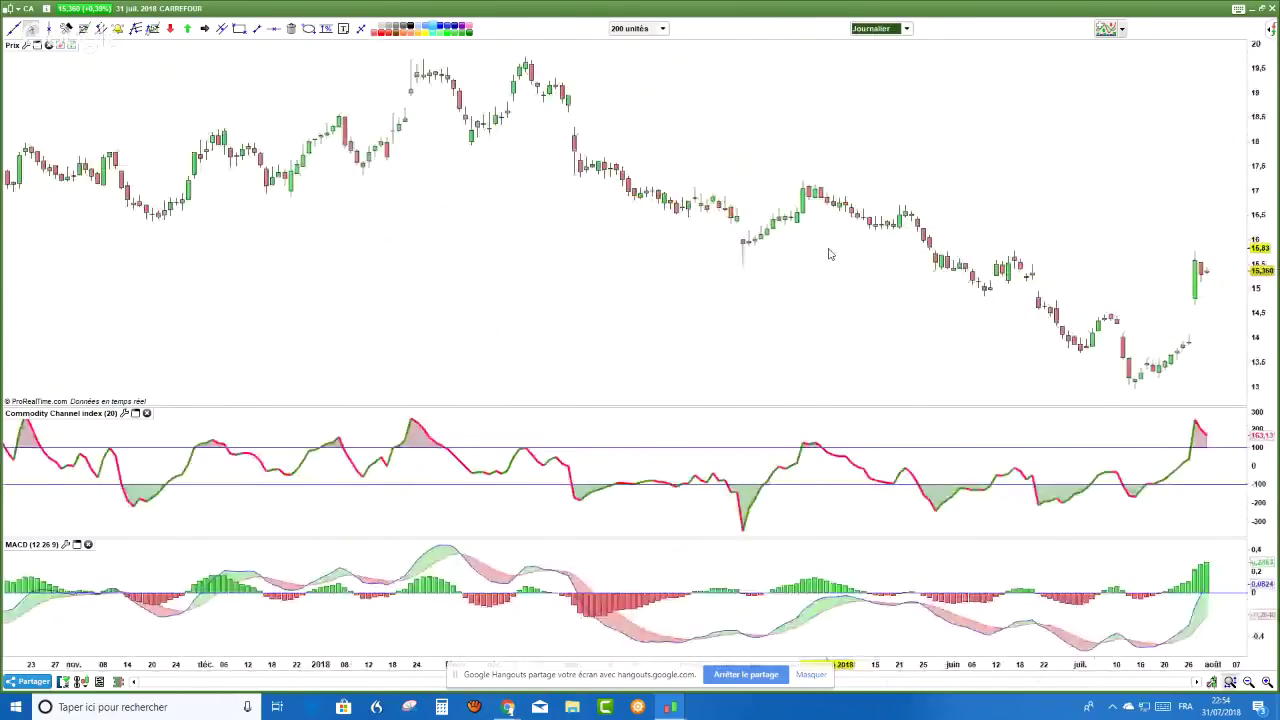
scroll(828, 254, down, 3)
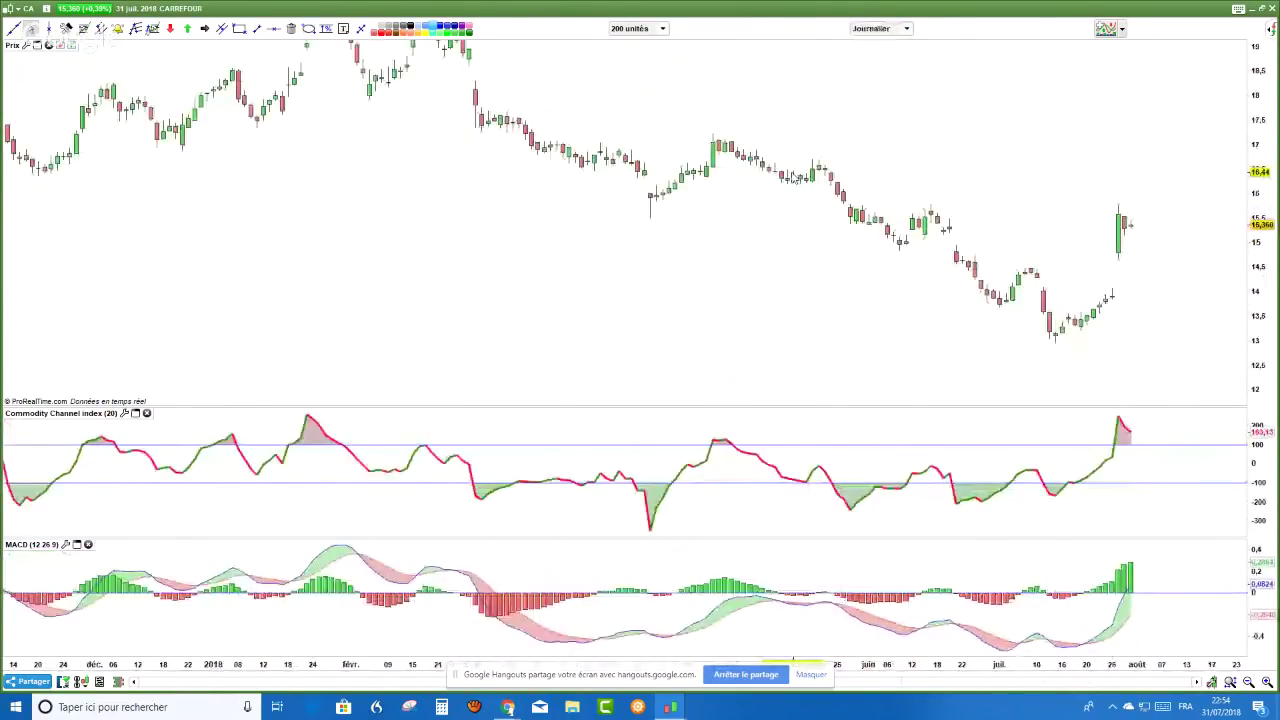
scroll(793, 600, down, 1)
- Draw a purple support box around the July lows near 13
click(238, 31)
drag(893, 326, 1193, 342)
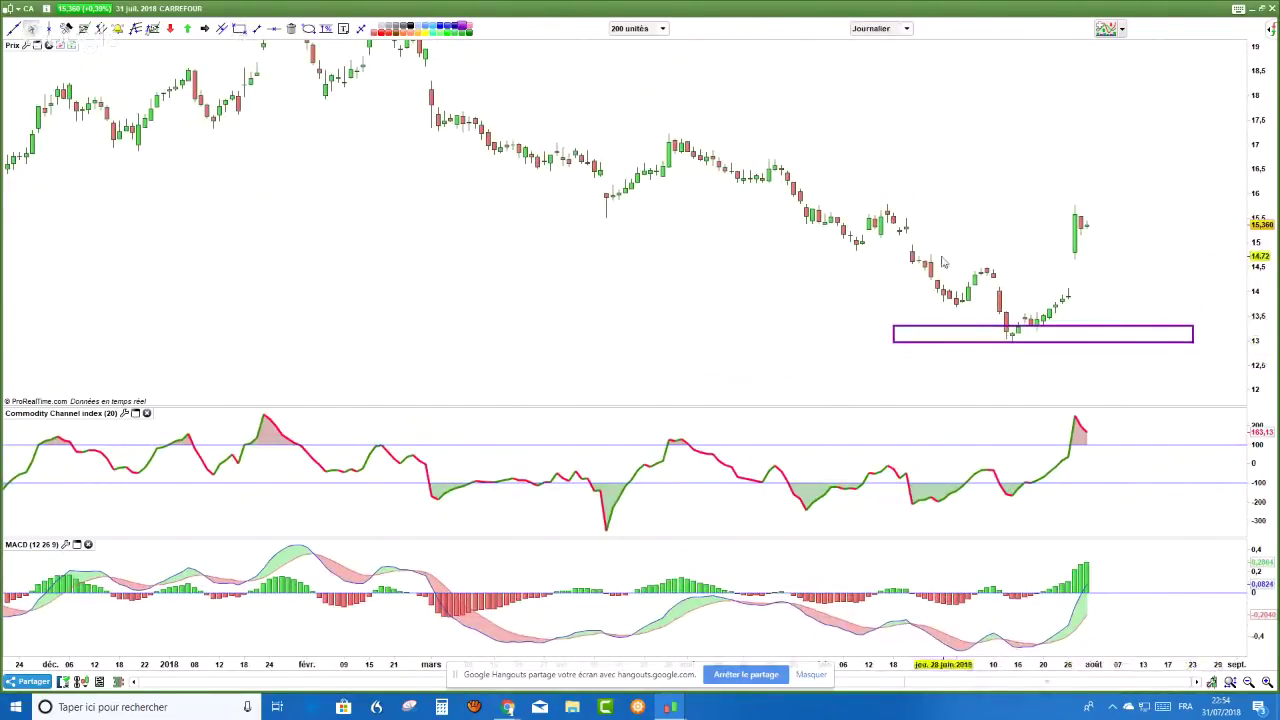
scroll(850, 233, up, 2)
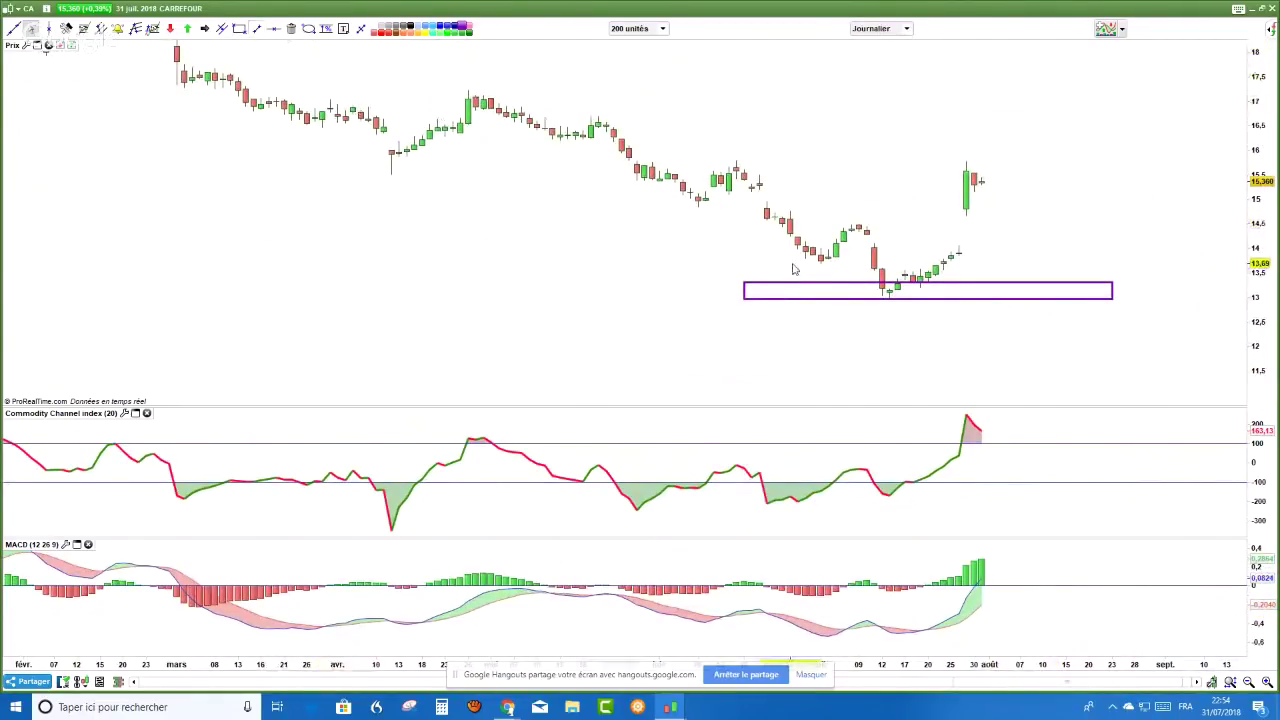
- Draw dashed divergence lines on the price lows and under the MACD lows
click(256, 28)
click(797, 317)
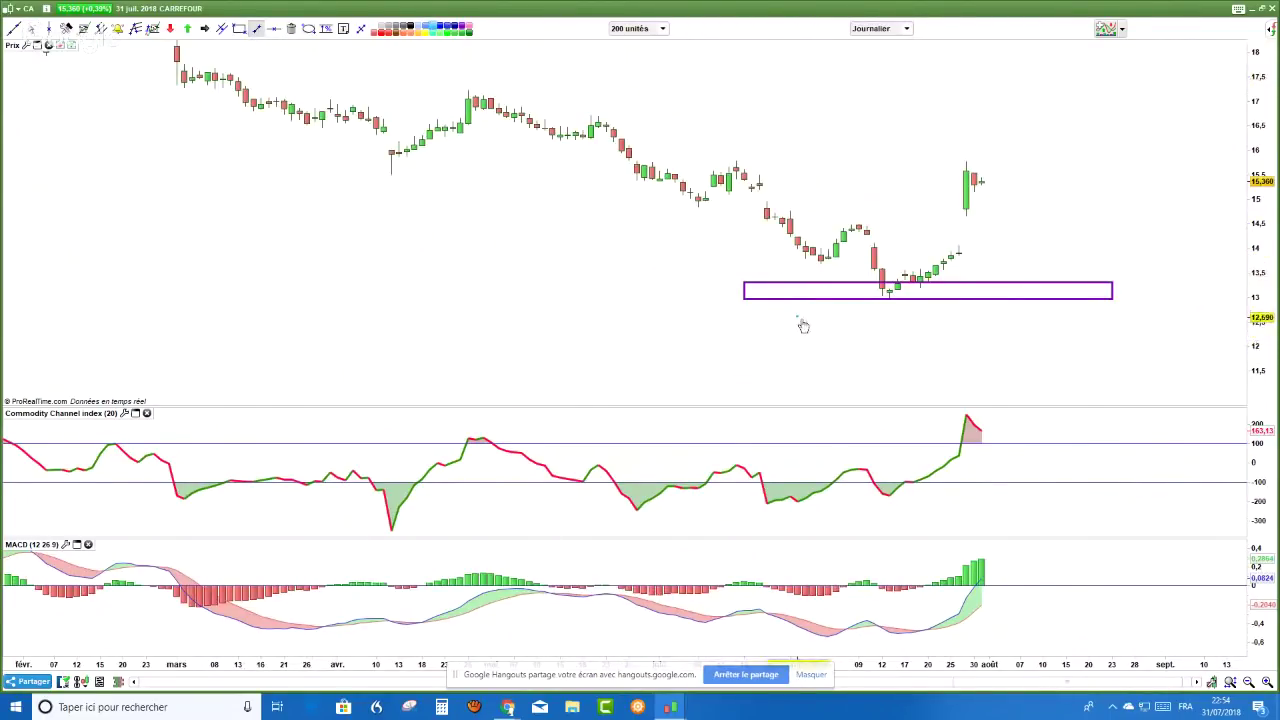
click(866, 340)
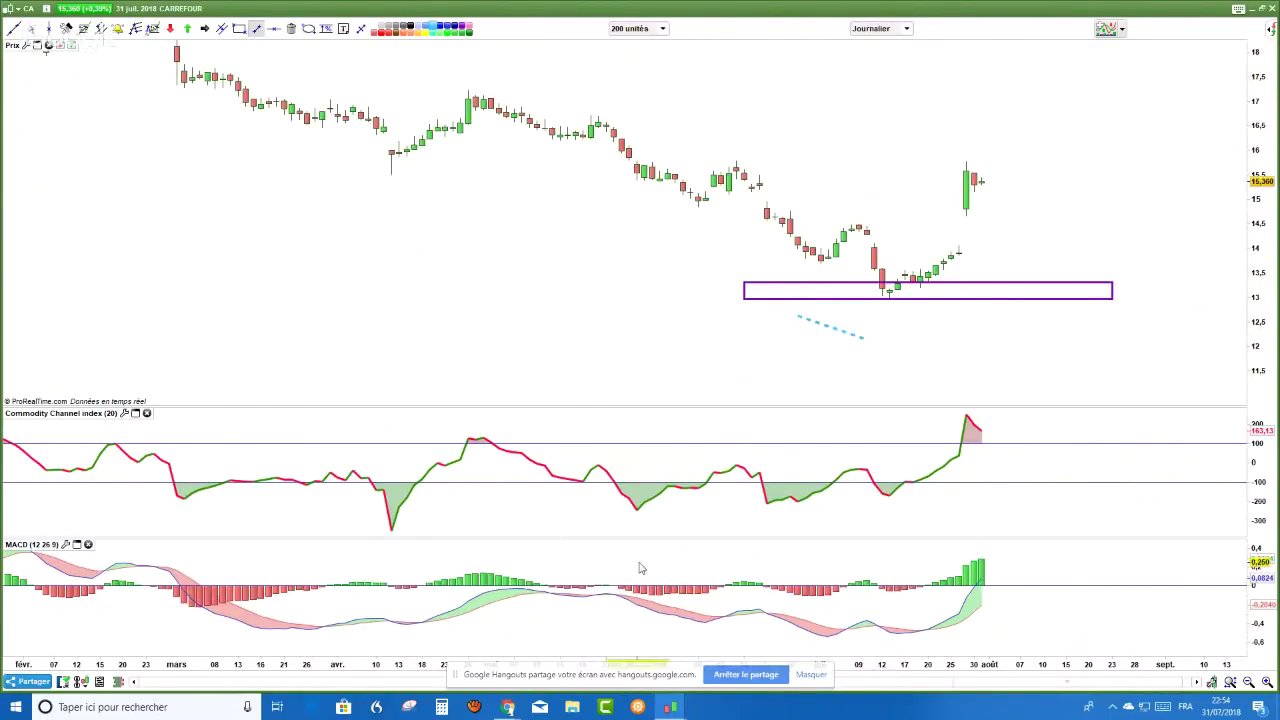
click(836, 647)
click(916, 643)
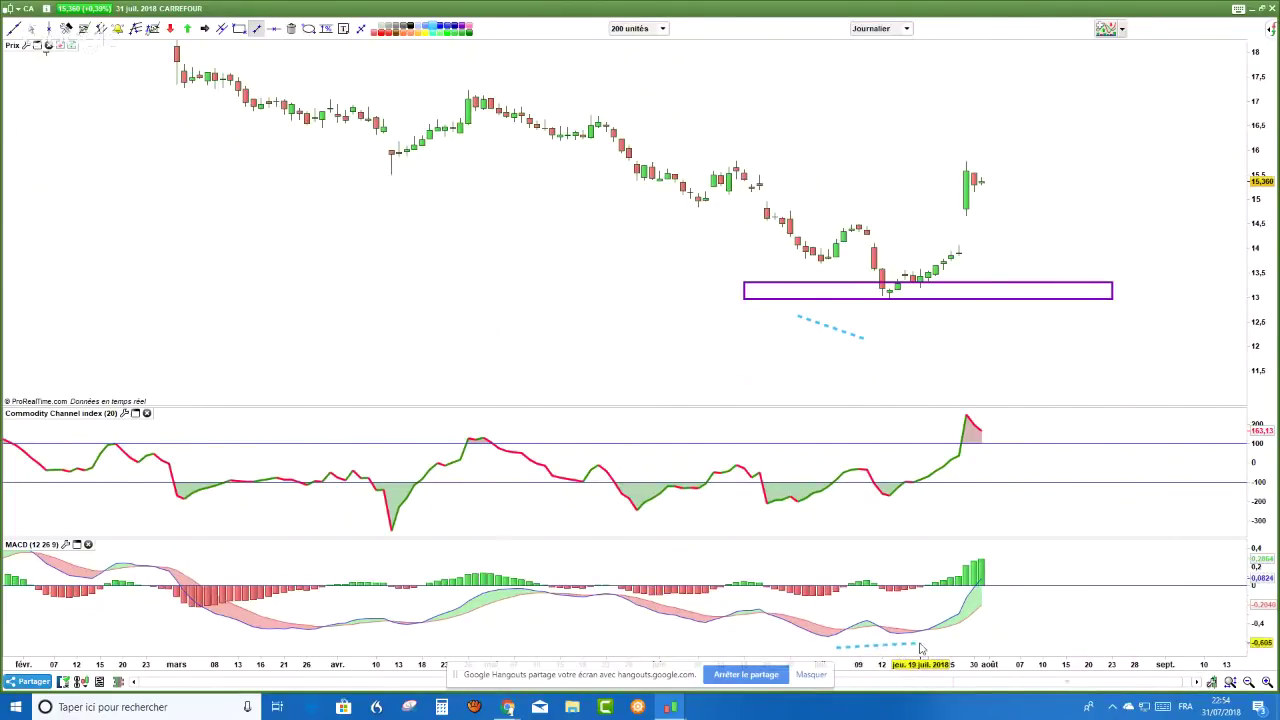
- Circle the MACD trough with a light-blue highlight
click(309, 29)
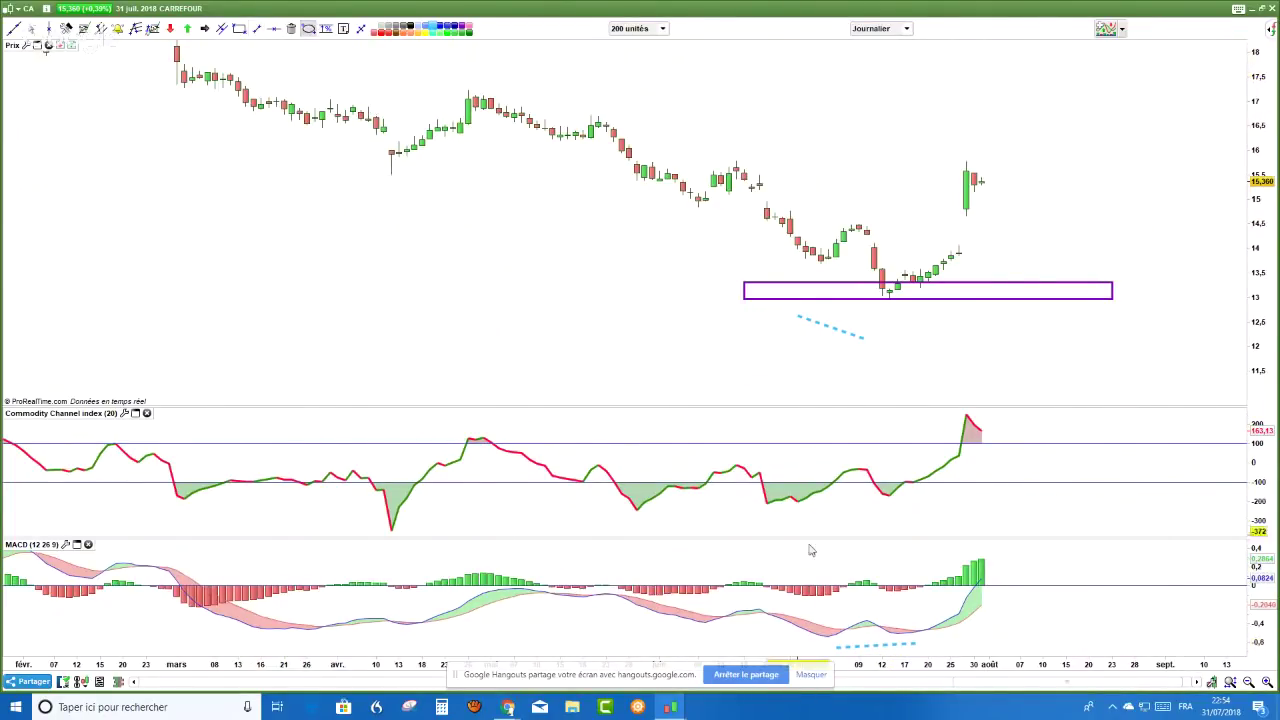
click(912, 615)
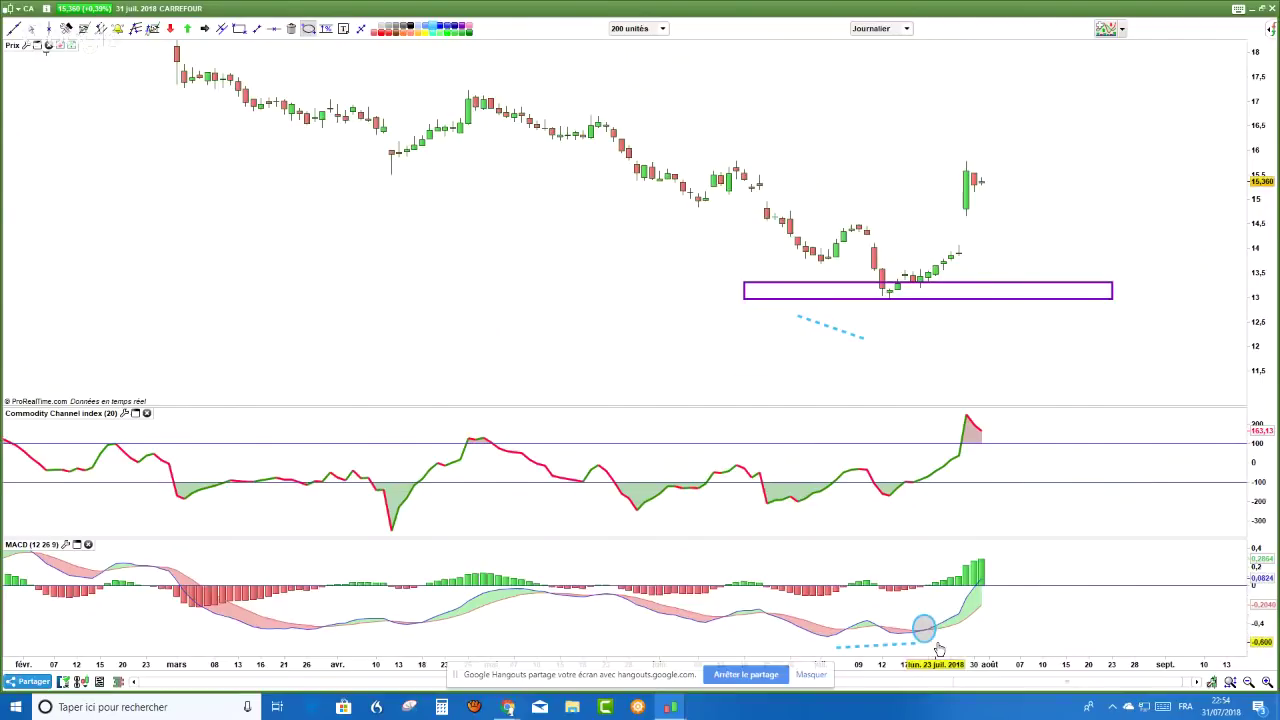
click(938, 648)
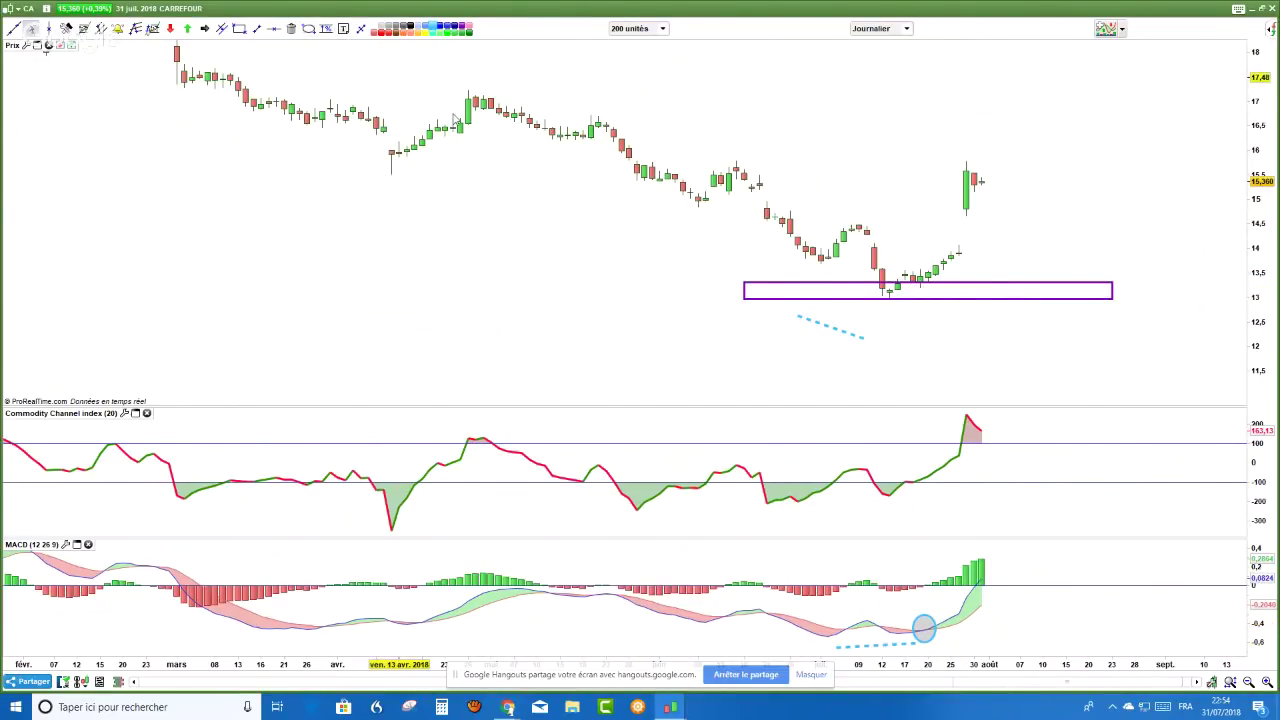
scroll(455, 118, up, 2)
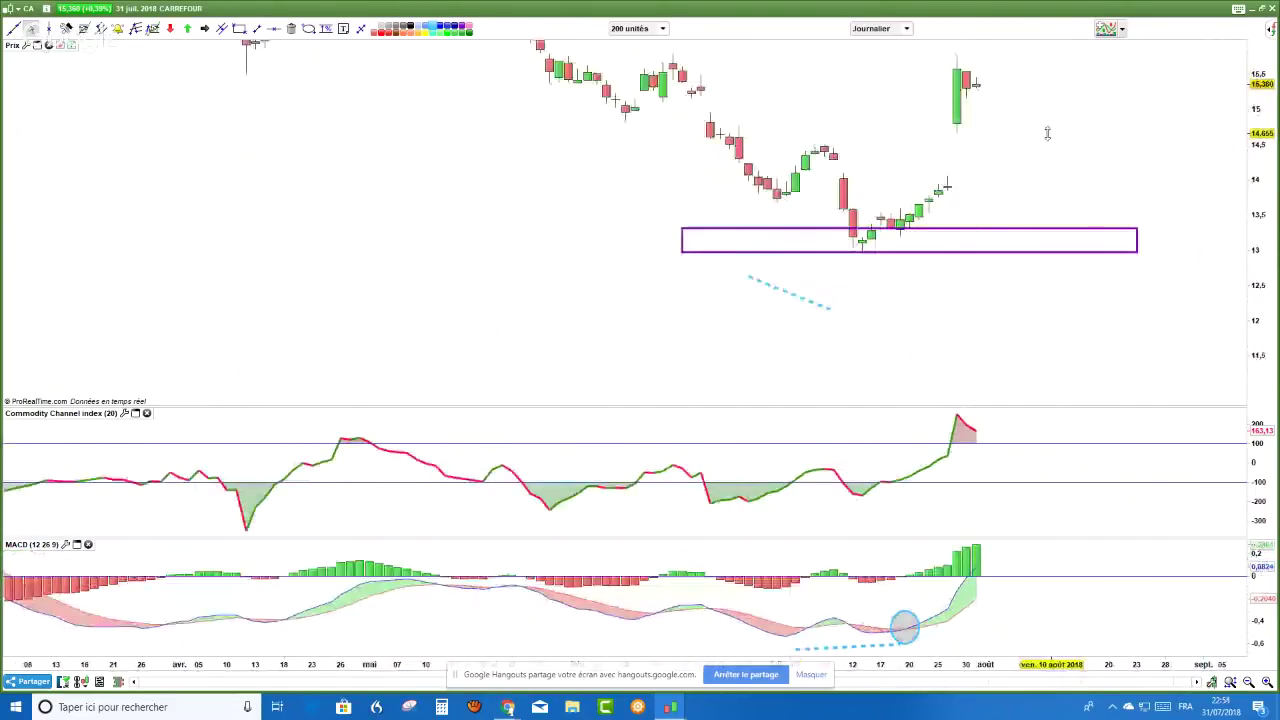
drag(1047, 133, 981, 133)
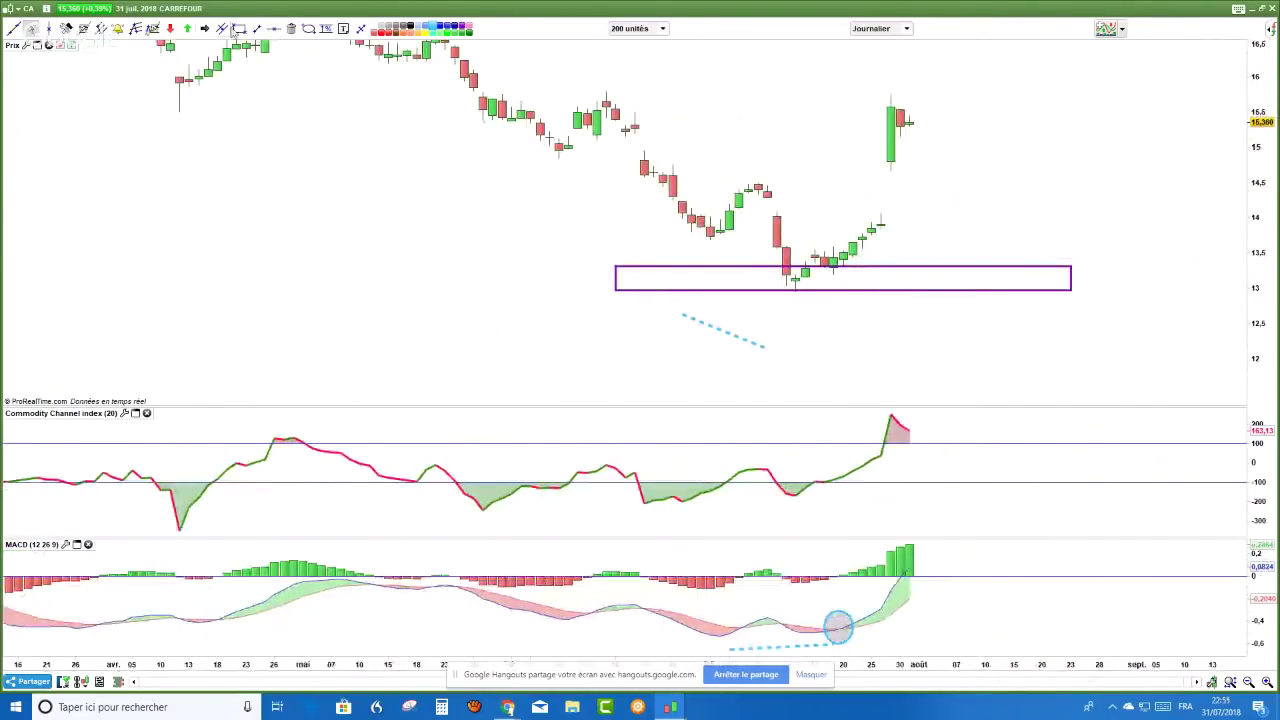
- Circle the late-July candles resting on the purple support box
click(309, 28)
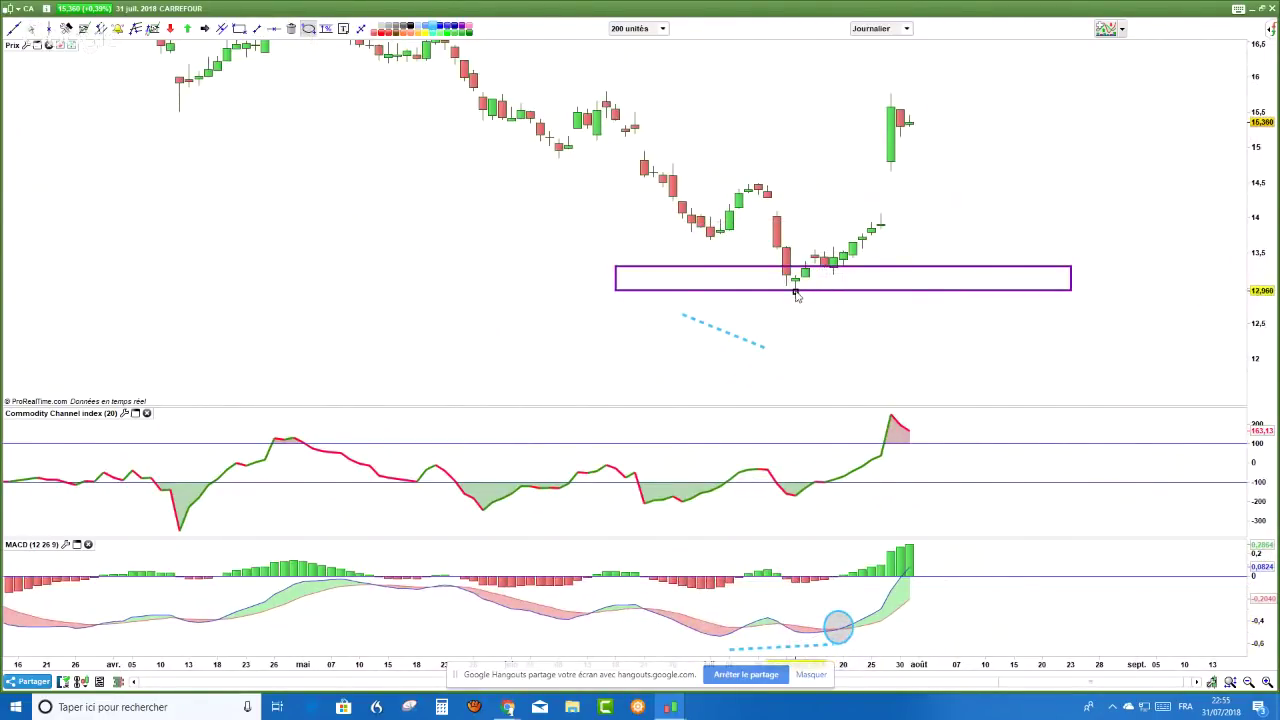
drag(815, 246, 872, 283)
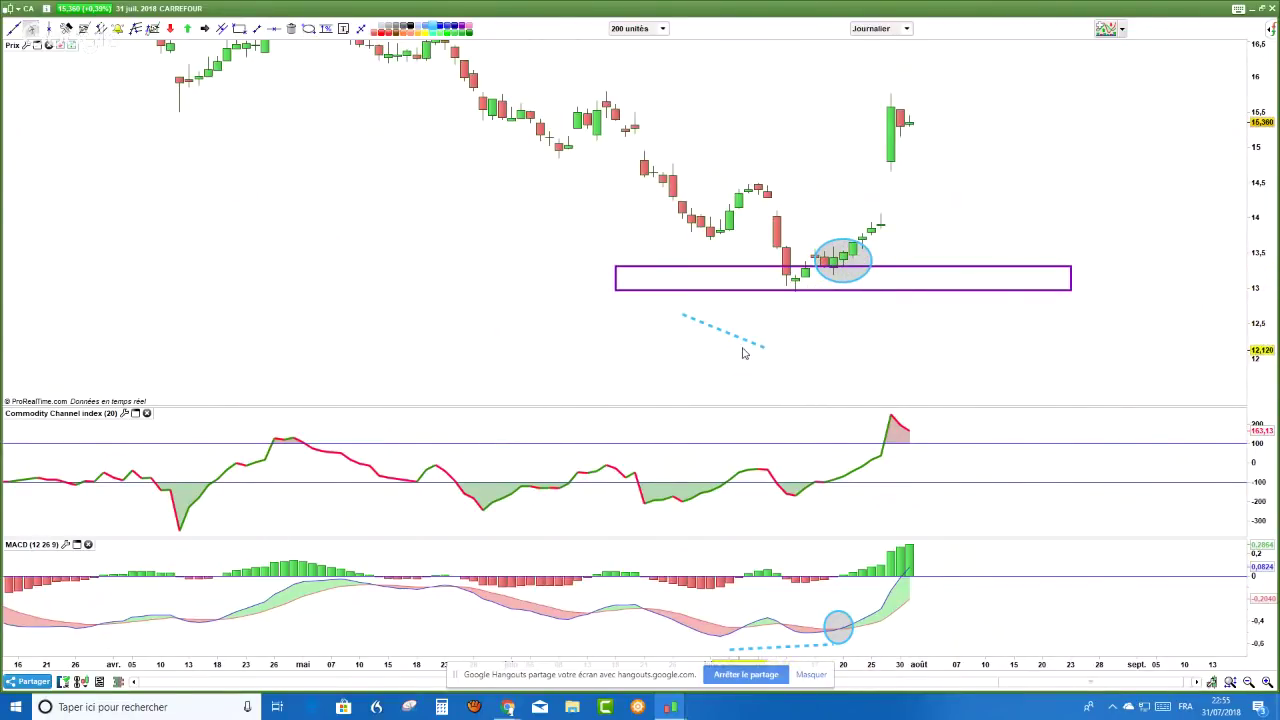
scroll(743, 350, up, 1)
scroll(743, 343, up, 1)
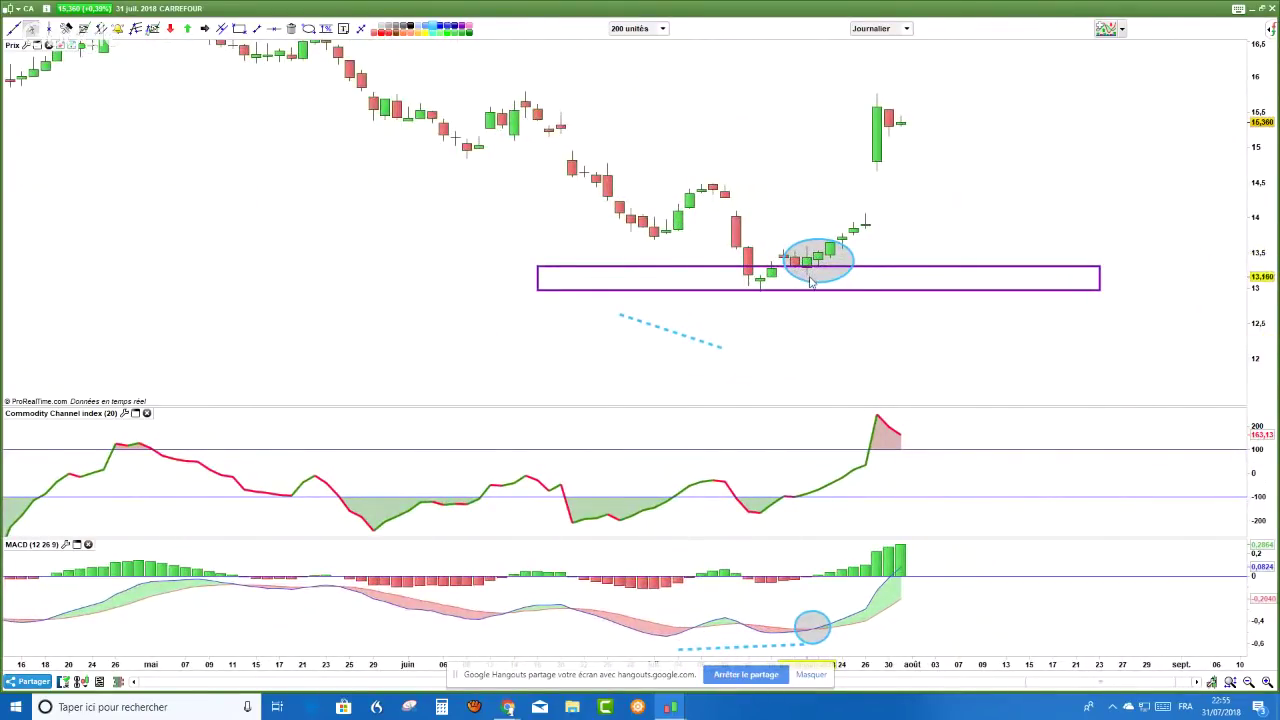
drag(1060, 197, 880, 240)
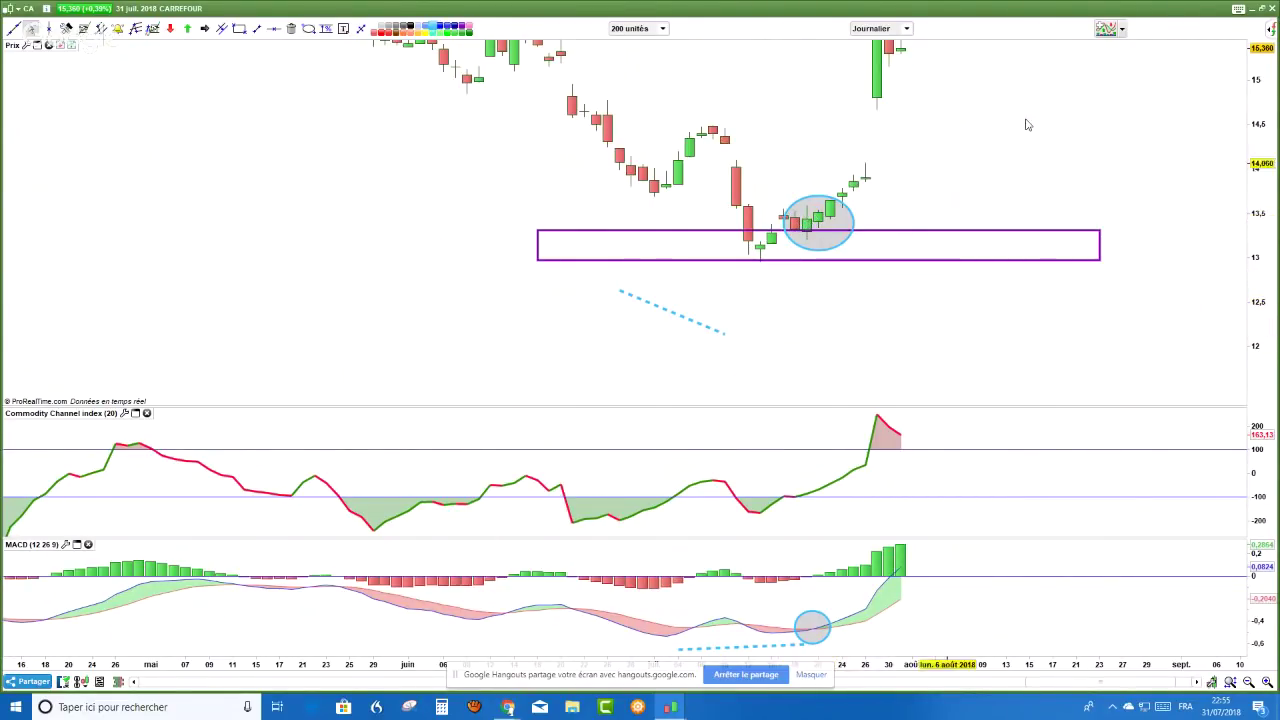
drag(1256, 88, 1256, 150)
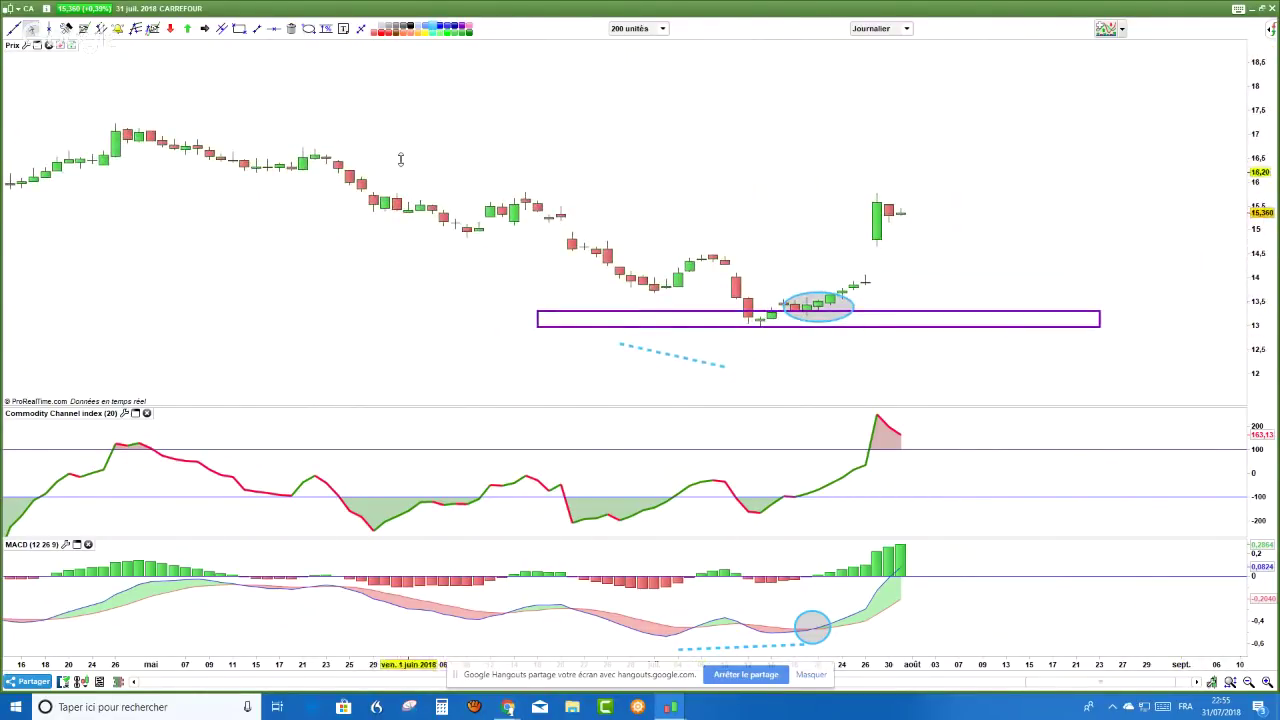
- Draw a purple resistance box around 15.5–15.7 across the June highs and latest spike
click(240, 29)
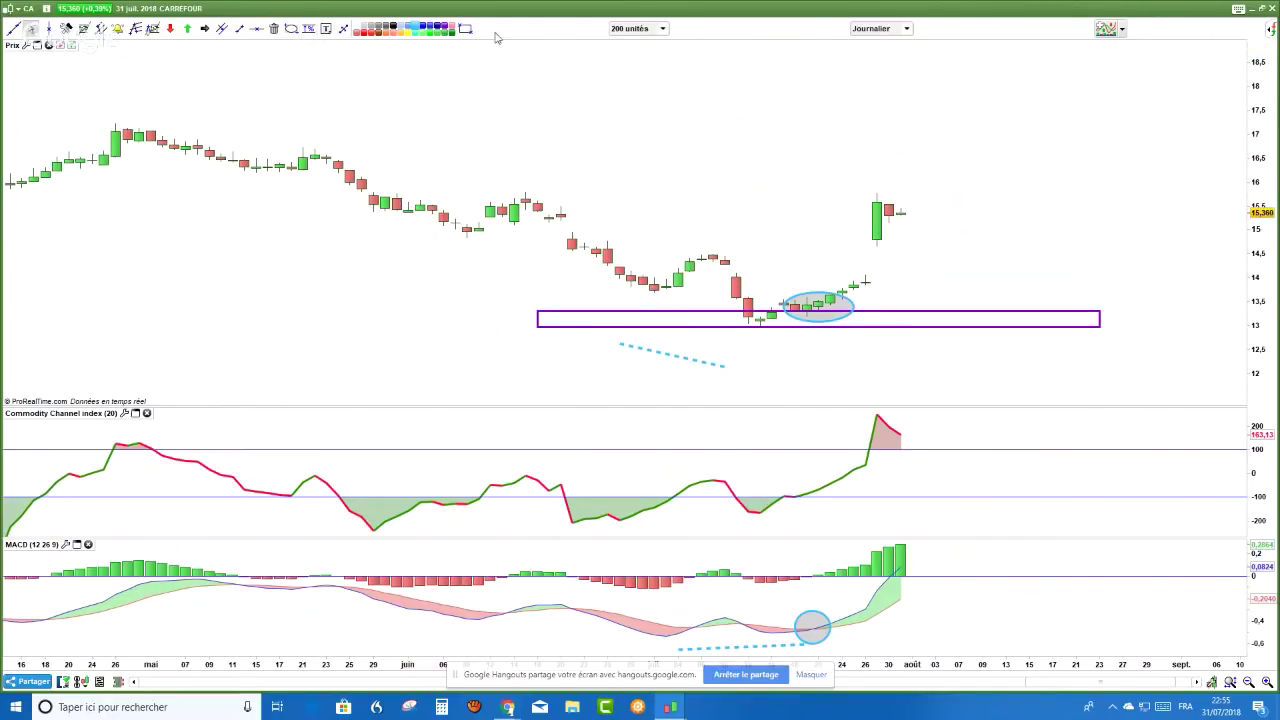
mouse_move(478, 204)
mouse_down()
mouse_move(705, 183)
mouse_move(1046, 181)
mouse_move(1076, 192)
mouse_up()
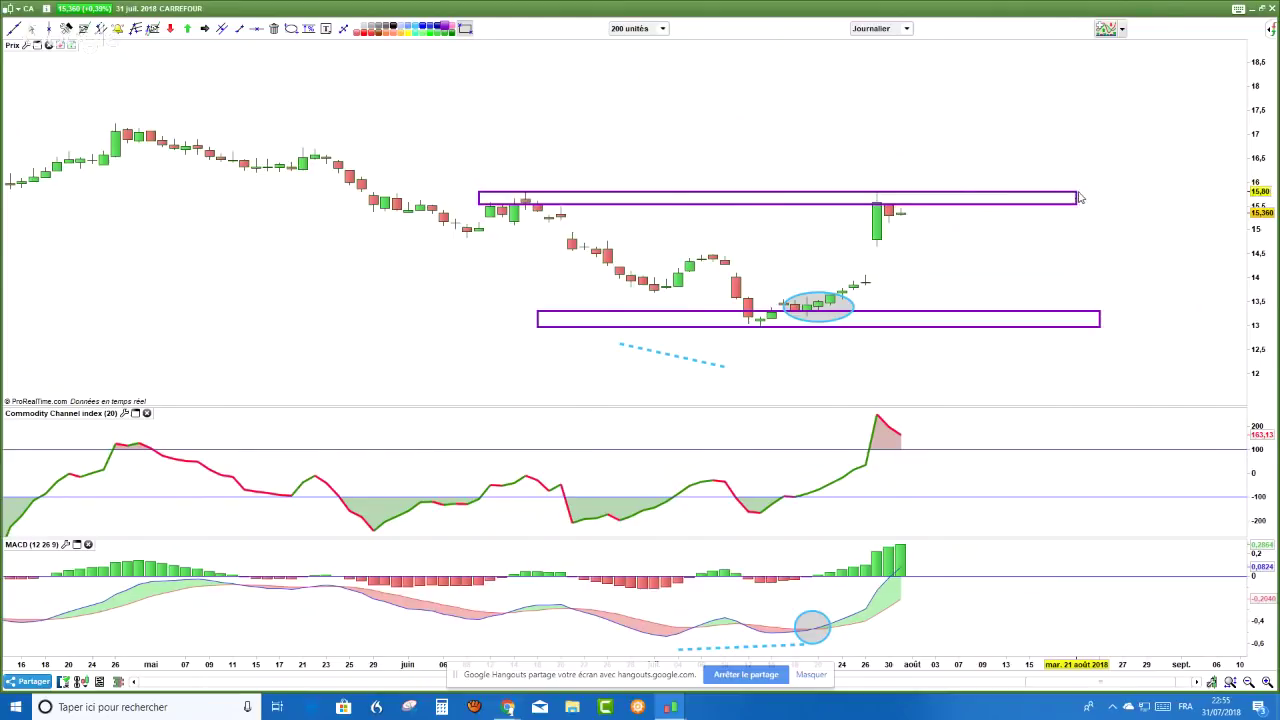
scroll(936, 260, up, 2)
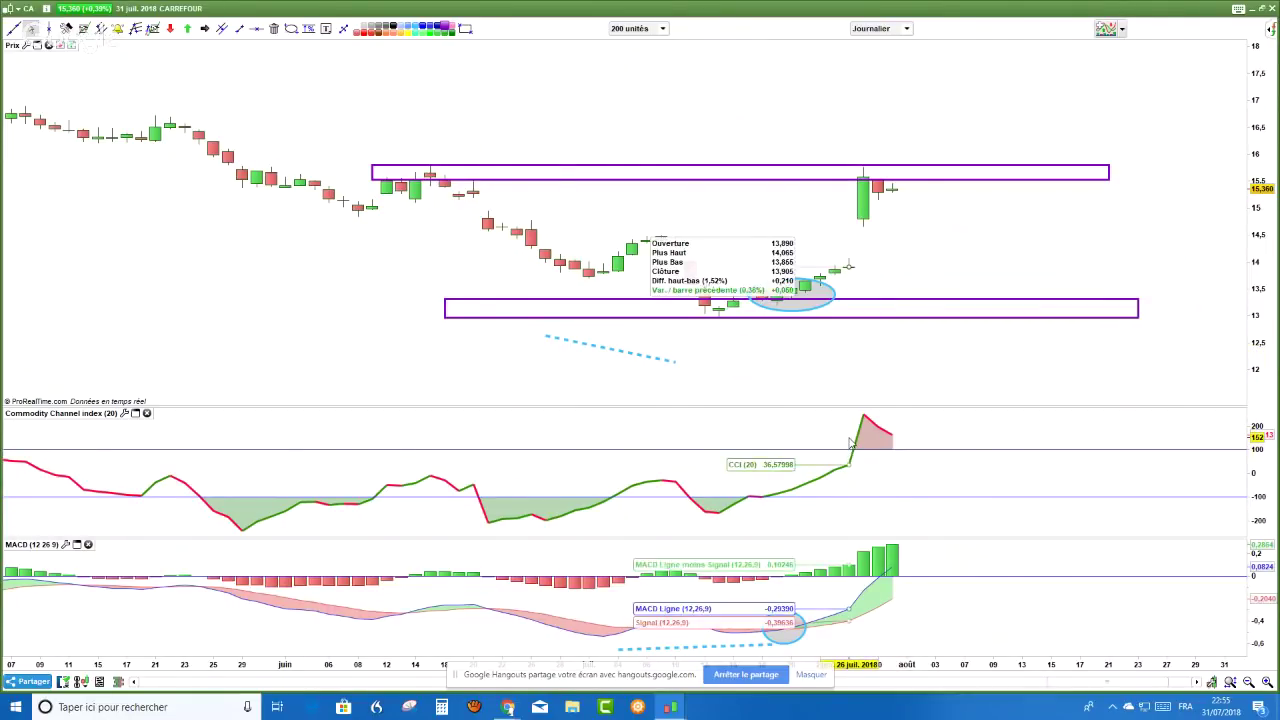
mouse_move(849, 459)
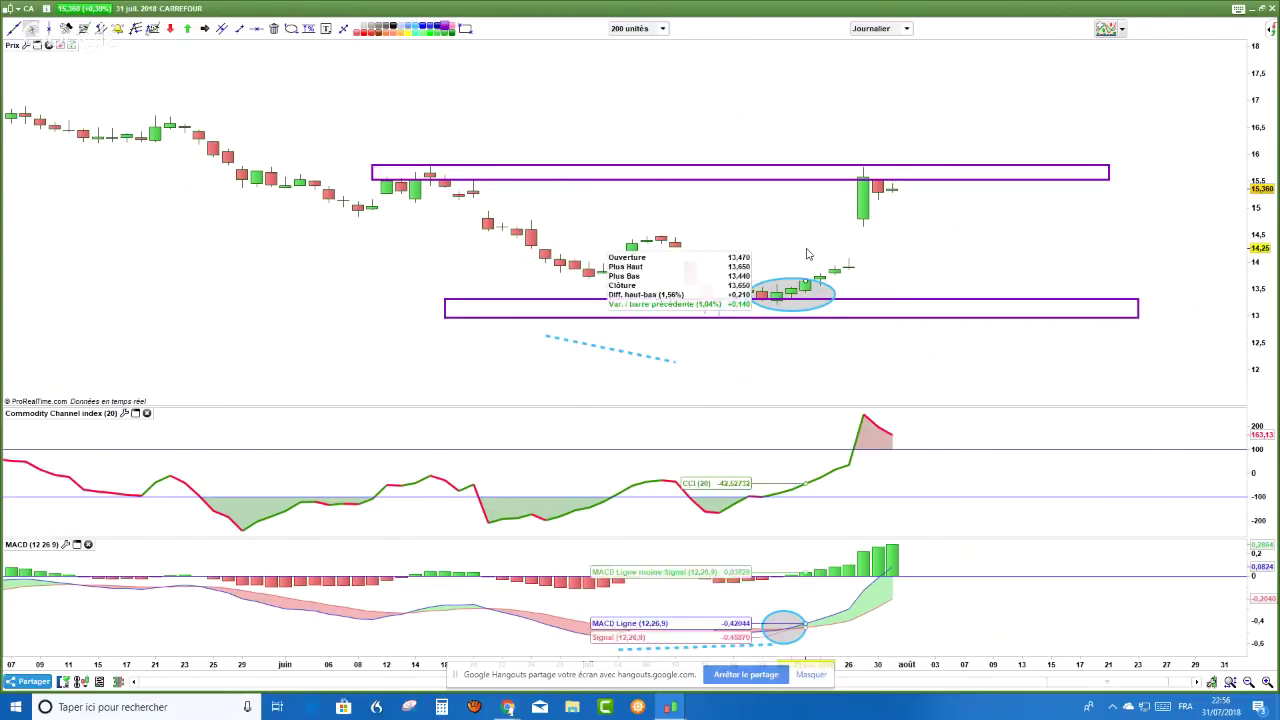
- Measure the % rises from 13.535 to 15.27 and from 14.156, then switch to YouTube
click(308, 28)
mouse_move(793, 284)
mouse_down()
mouse_move(849, 187)
mouse_move(762, 302)
mouse_move(700, 330)
mouse_up()
drag(791, 249, 841, 201)
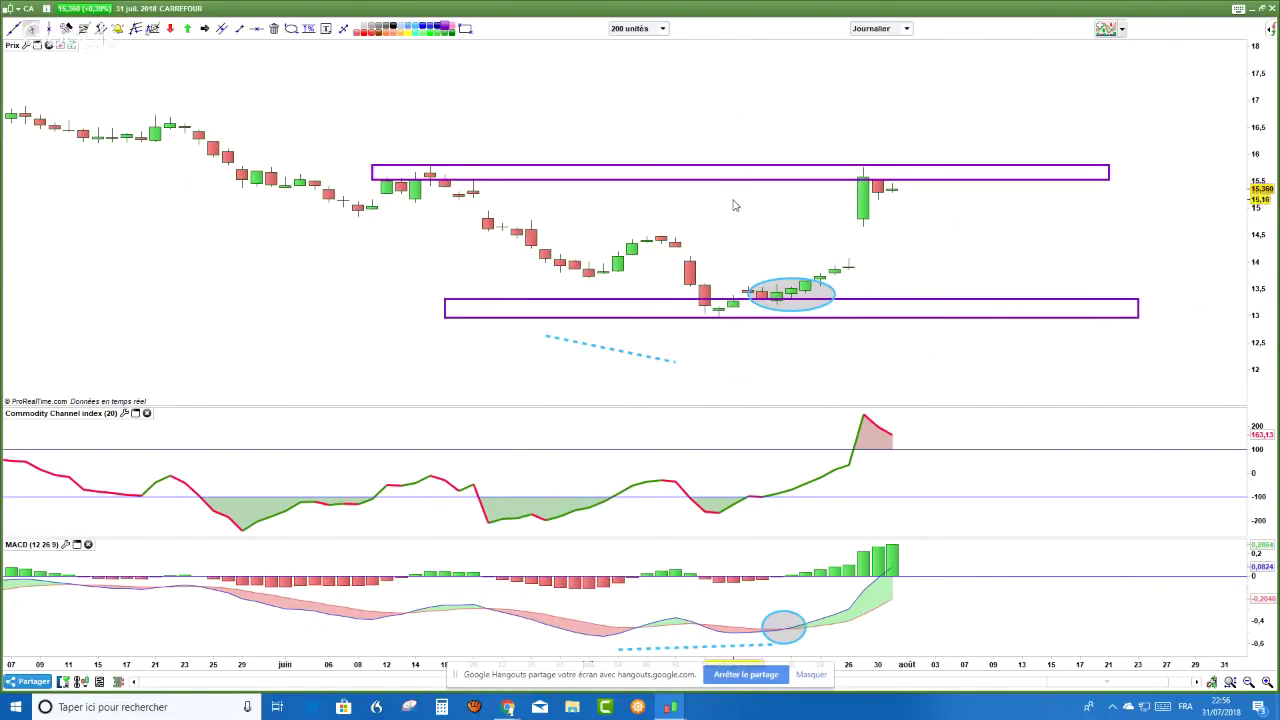
mouse_move(733, 207)
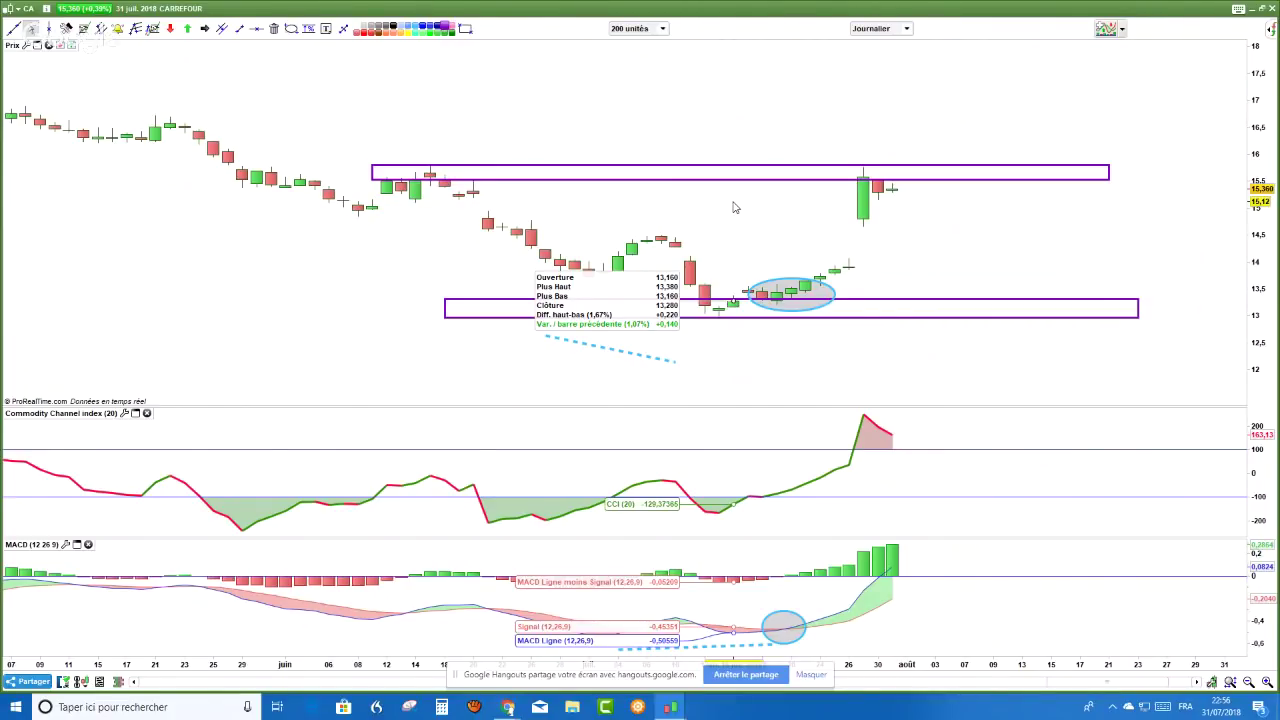
key(alt+Tab)
key(alt+Tab)
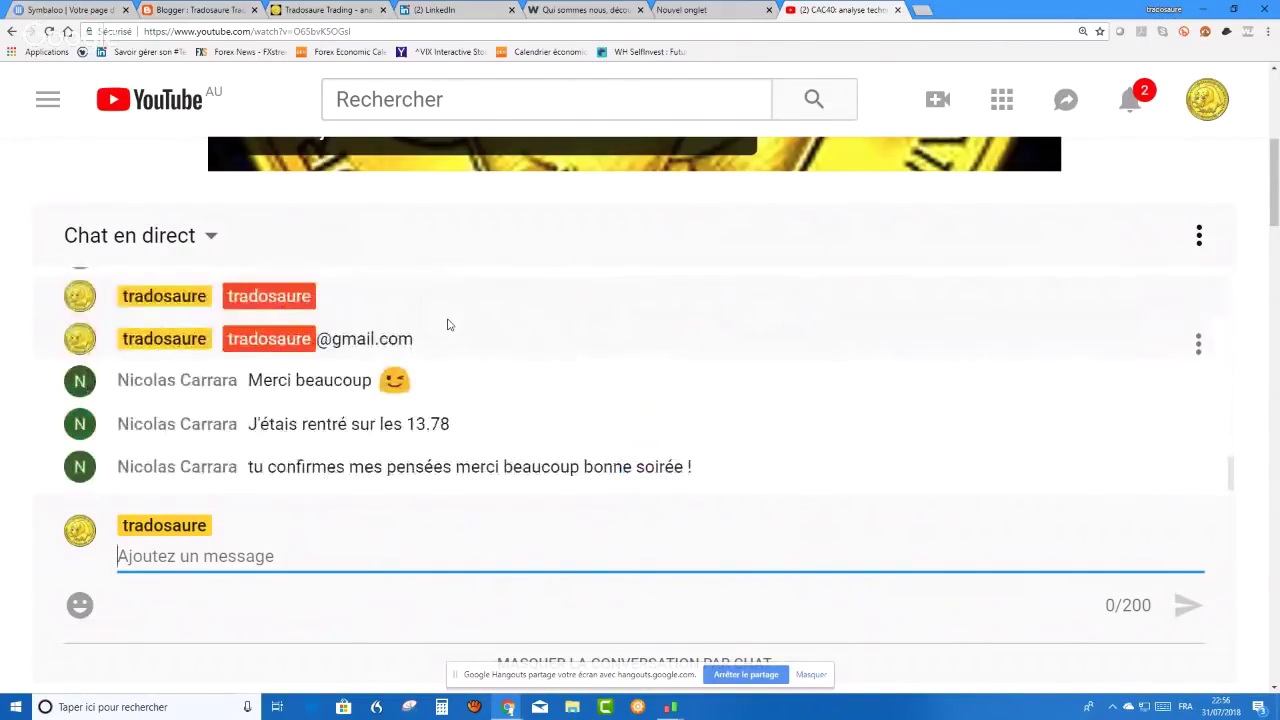
- Scroll through the live chat, then stop the Hangouts screen share with 'Arrêter le partage'
scroll(448, 324, up, 2)
scroll(448, 324, down, 3)
scroll(445, 343, up, 4)
scroll(445, 343, down, 2)
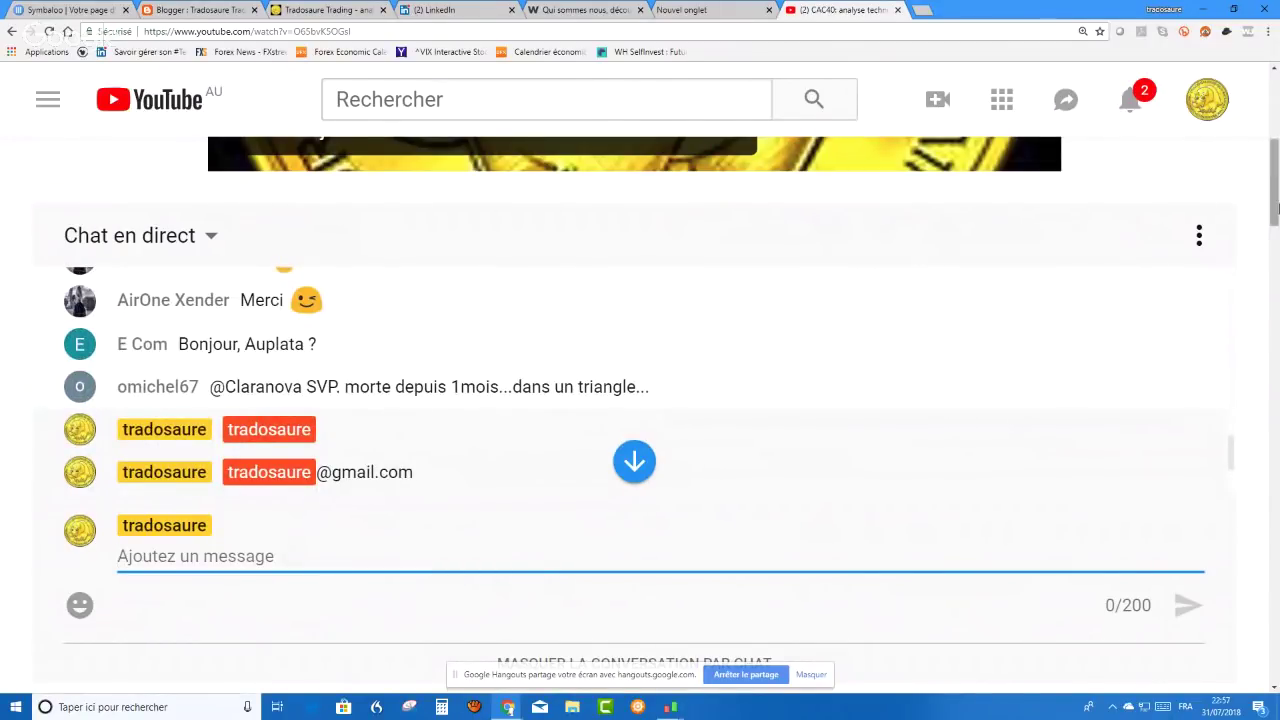
scroll(1275, 205, up, 1)
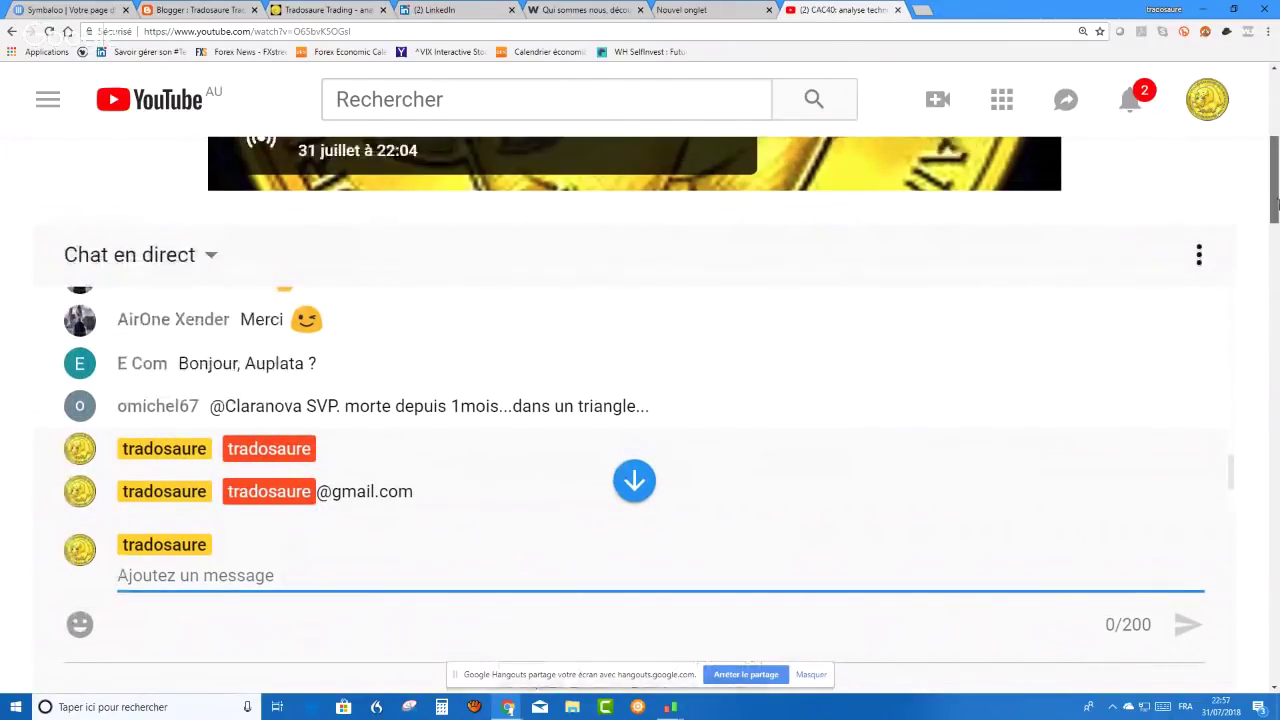
scroll(1275, 205, up, 2)
scroll(1275, 205, down, 2)
scroll(1117, 394, up, 5)
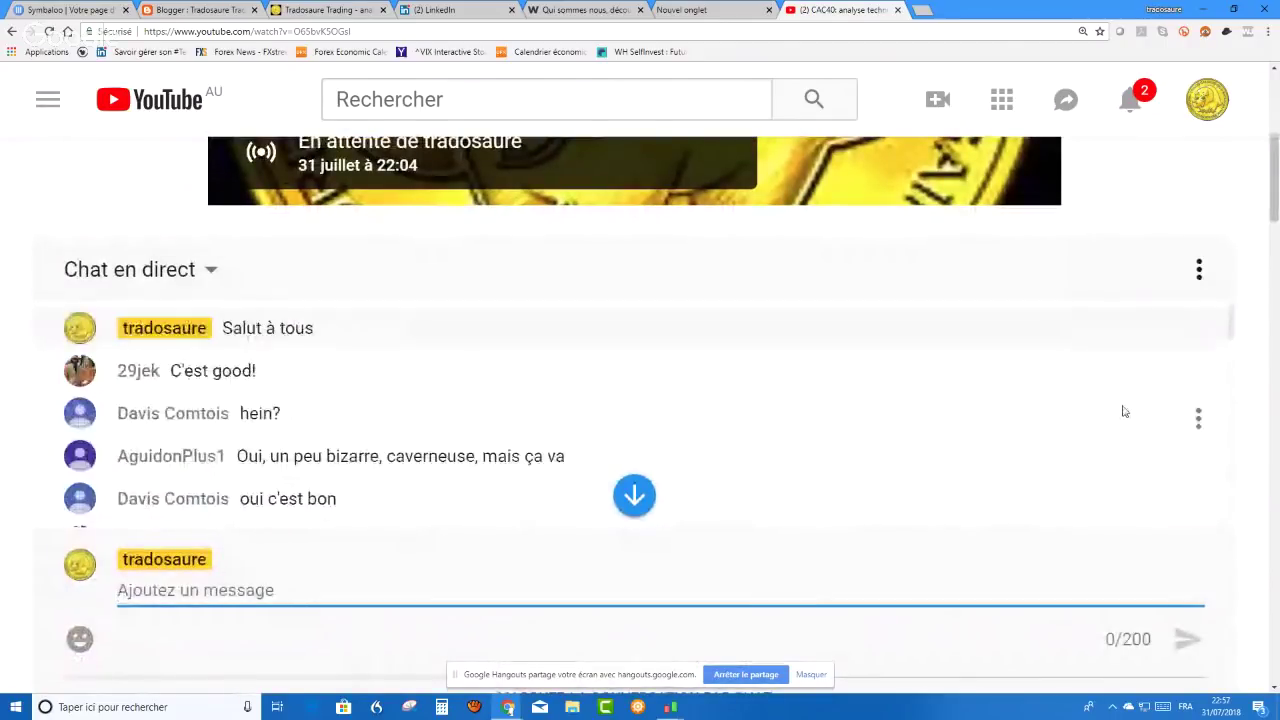
scroll(1106, 397, down, 5)
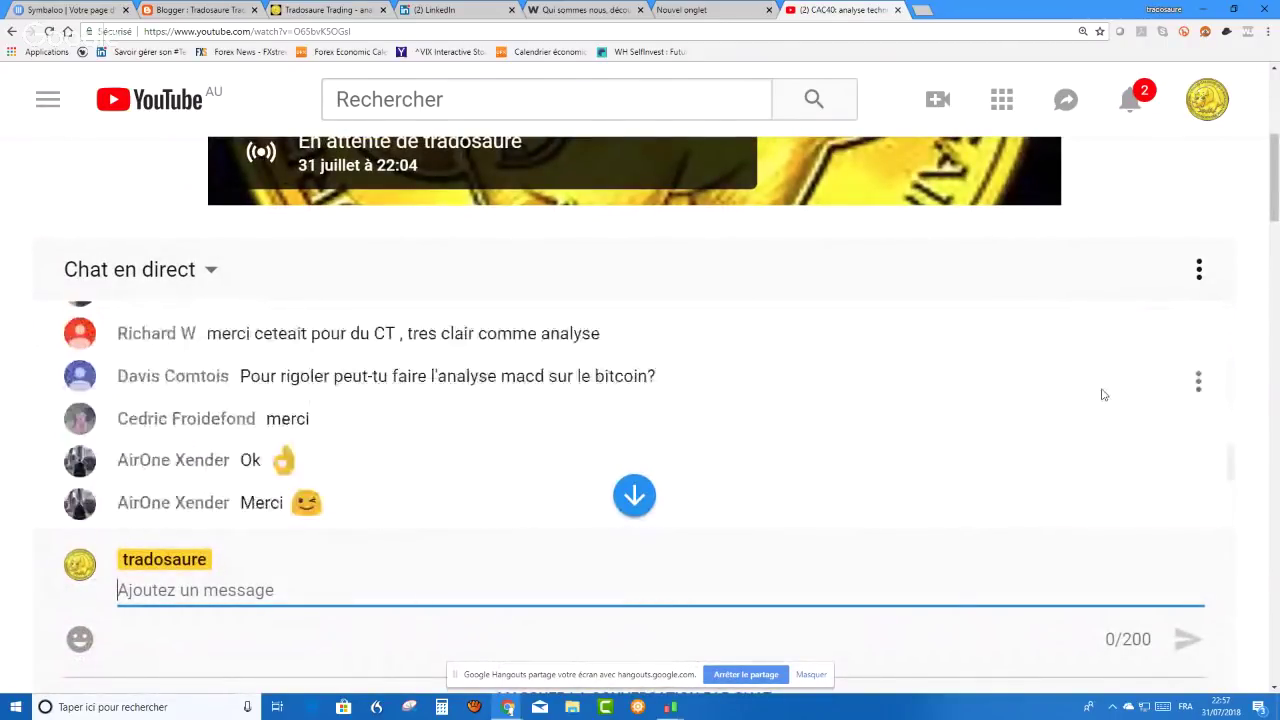
scroll(1104, 395, down, 3)
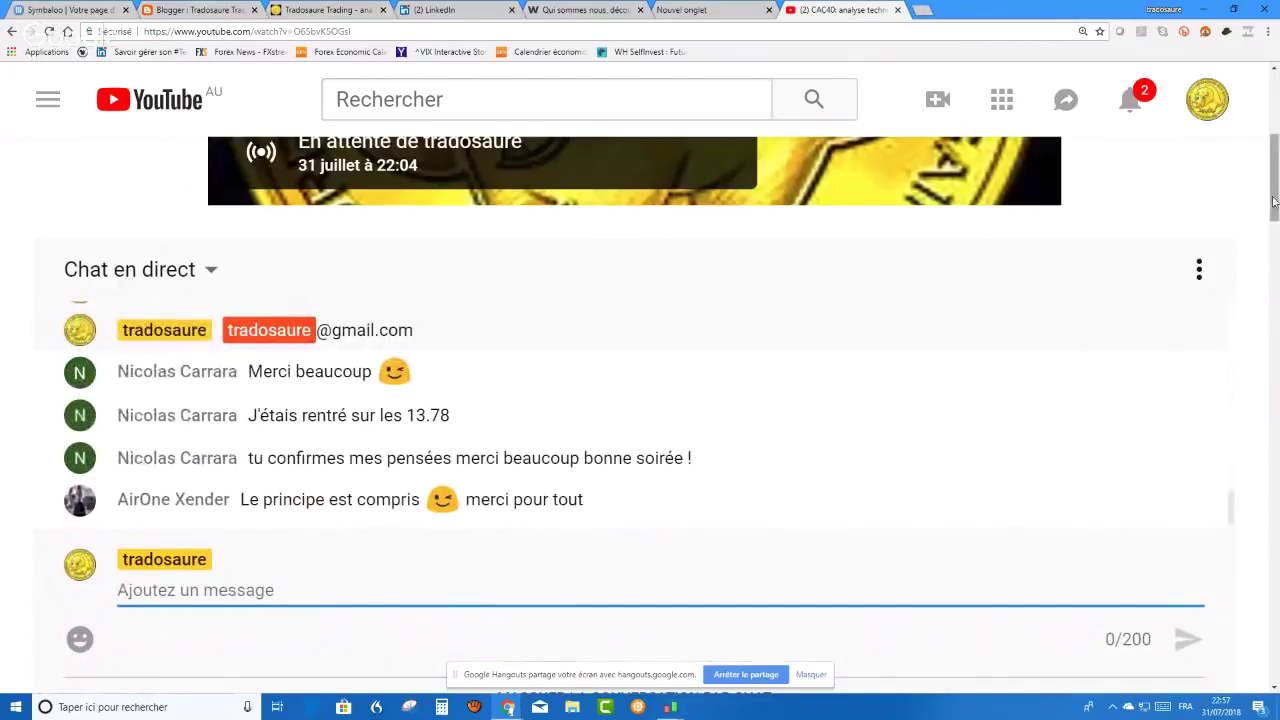
scroll(1274, 229, down, 2)
scroll(1274, 229, down, 1)
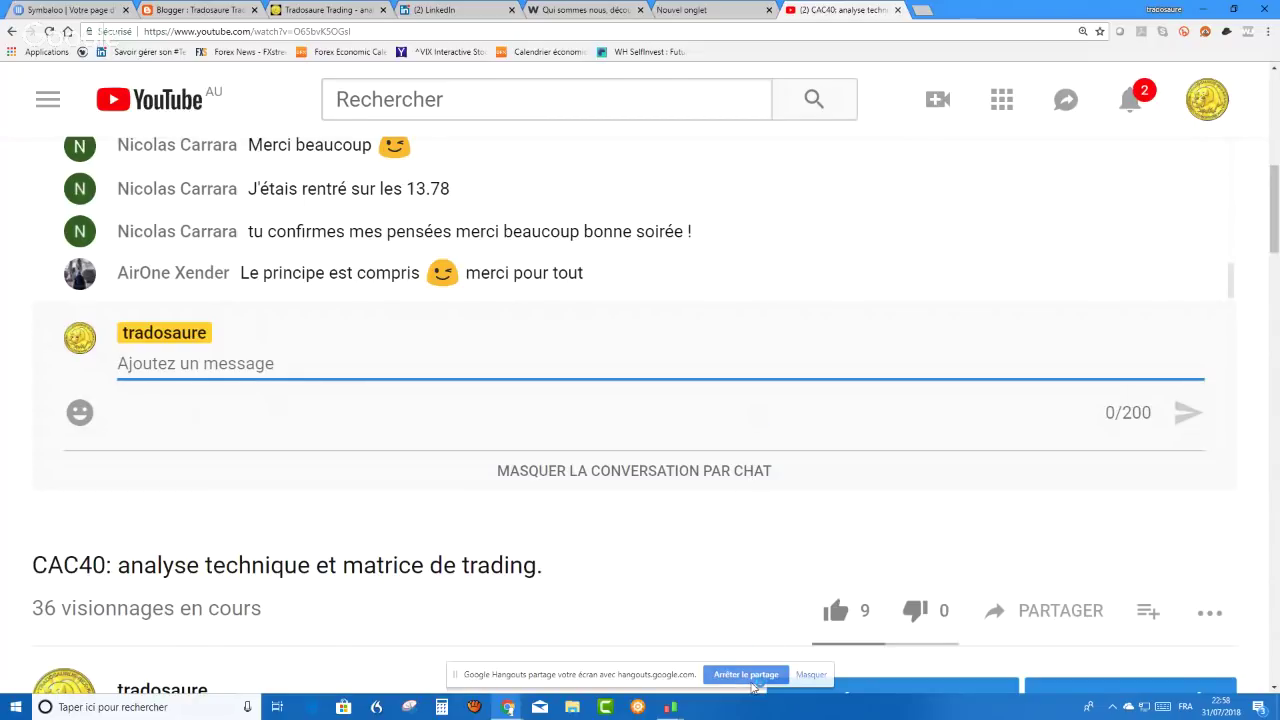
click(752, 678)
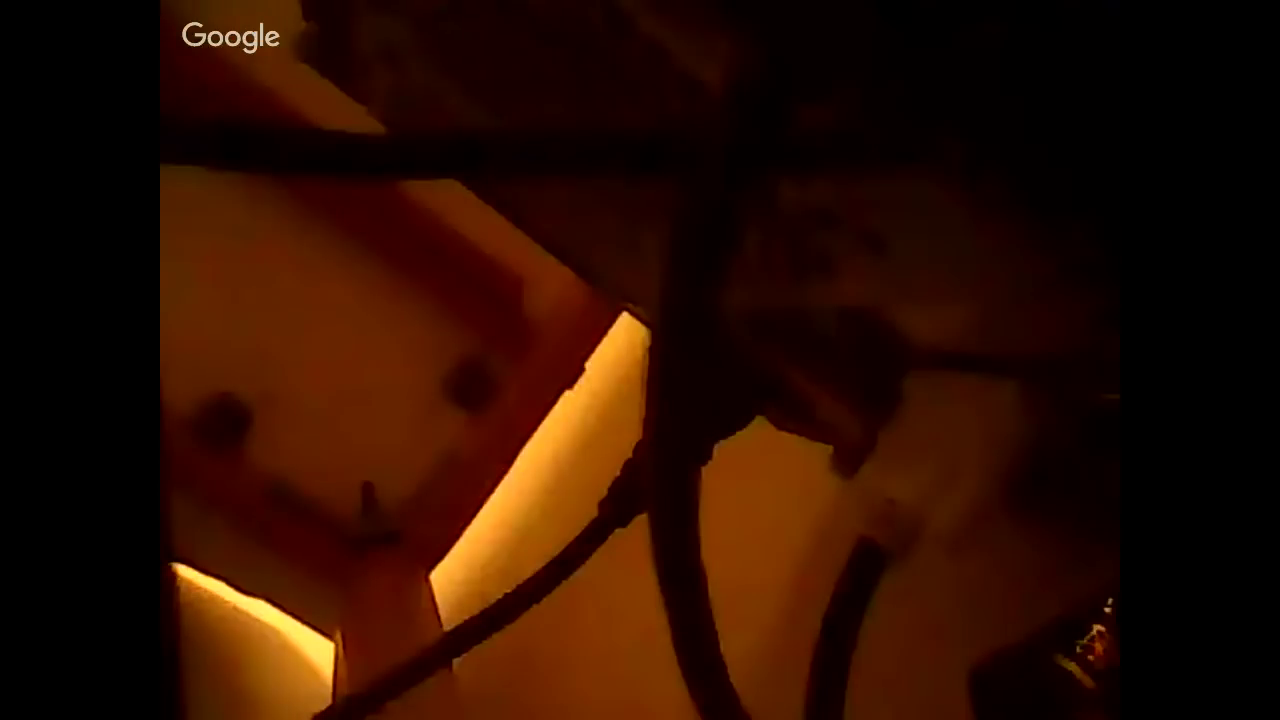